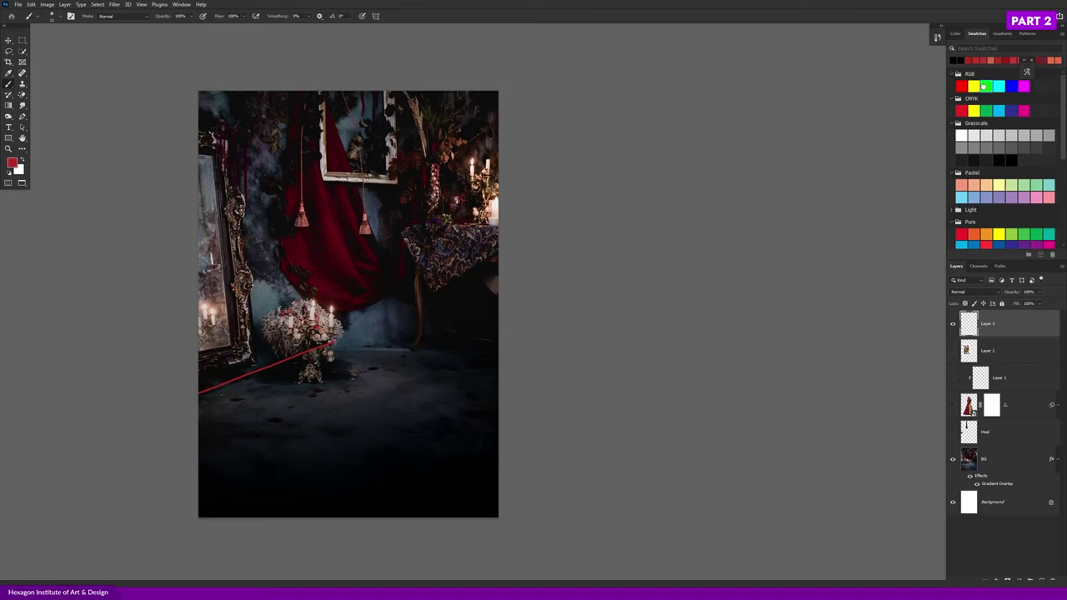
- Replace the red line with a green floor guide line converging at the candelabra
{"action": "key", "text": "ctrl+z"}
{"action": "left_click_drag", "start_coordinate": [171, 410], "coordinate": [373, 356]}
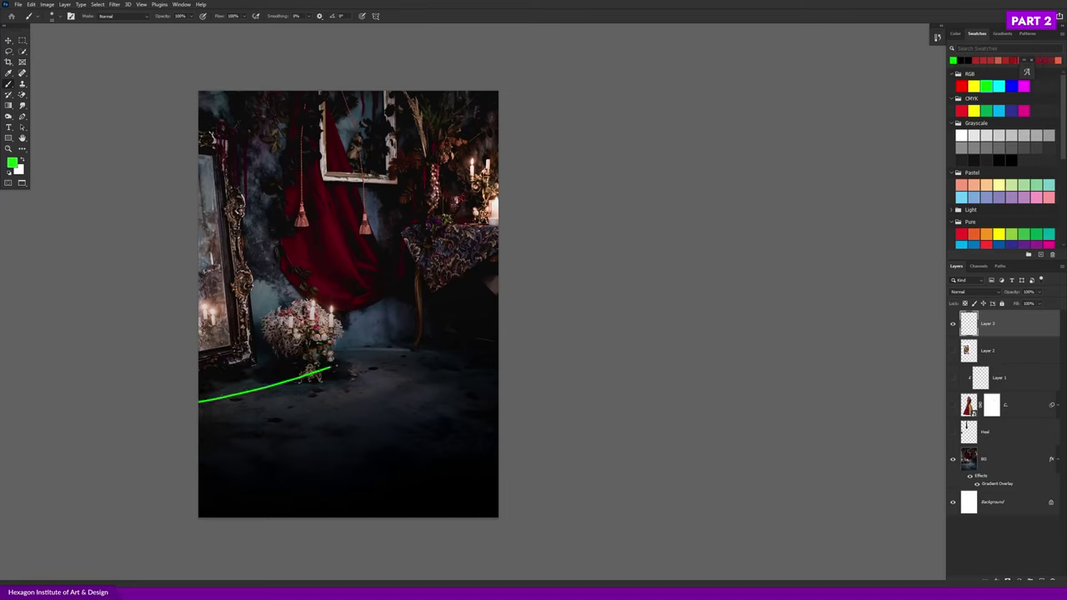
{"action": "key", "text": "ctrl+z"}
{"action": "left_click_drag", "start_coordinate": [180, 397], "coordinate": [357, 348]}
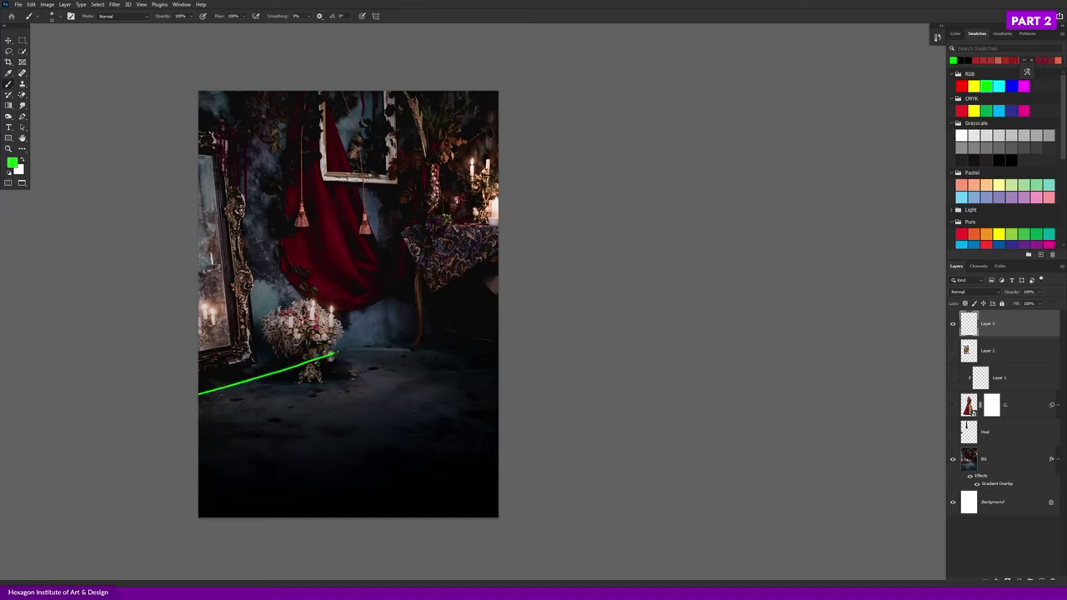
{"action": "key", "text": "ctrl+z"}
{"action": "left_click_drag", "start_coordinate": [187, 404], "coordinate": [350, 349]}
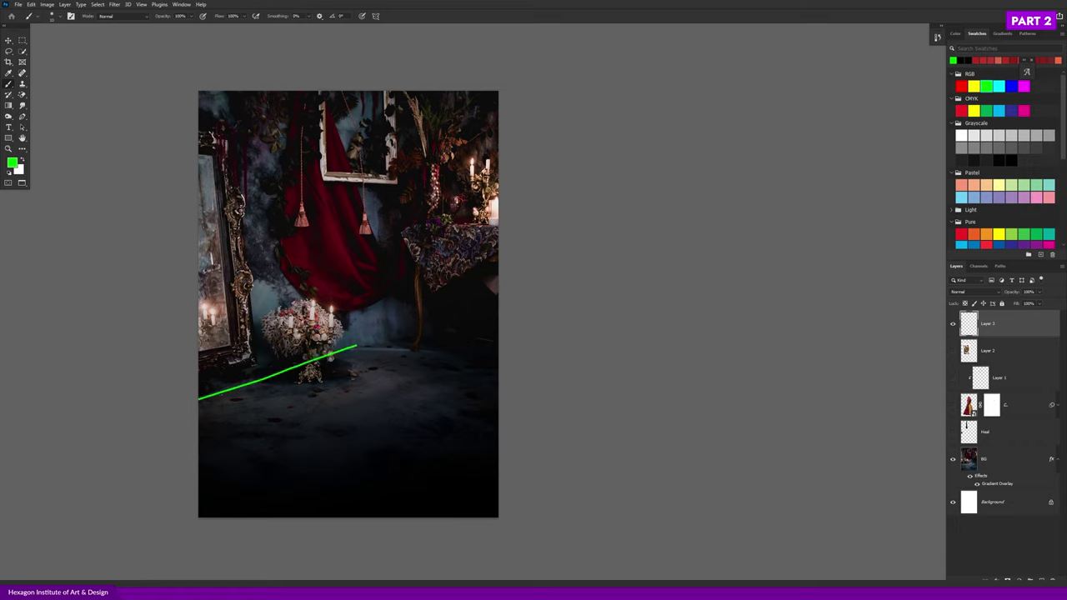
- Draw a nearly flat green guide line across the upper wall
{"action": "left_click_drag", "start_coordinate": [184, 123], "coordinate": [346, 143]}
{"action": "key", "text": "ctrl+z"}
{"action": "left_click_drag", "start_coordinate": [185, 125], "coordinate": [357, 135]}
{"action": "scroll", "coordinate": [406, 358], "scroll_direction": "up", "scroll_amount": 2}
{"action": "scroll", "coordinate": [448, 362], "scroll_direction": "up", "scroll_amount": 2}
{"action": "scroll", "coordinate": [459, 362], "scroll_direction": "down", "scroll_amount": 2}
- Try floor guide lines right of the candelabra, discarding the flat and diagonal attempts
{"action": "left_click_drag", "start_coordinate": [370, 343], "coordinate": [510, 318]}
{"action": "scroll", "coordinate": [510, 317], "scroll_direction": "down", "scroll_amount": 2}
{"action": "scroll", "coordinate": [493, 332], "scroll_direction": "up", "scroll_amount": 1}
{"action": "scroll", "coordinate": [493, 332], "scroll_direction": "right", "scroll_amount": 3}
{"action": "key", "text": "ctrl+z"}
{"action": "left_click_drag", "start_coordinate": [338, 335], "coordinate": [501, 337]}
{"action": "key", "text": "ctrl+z"}
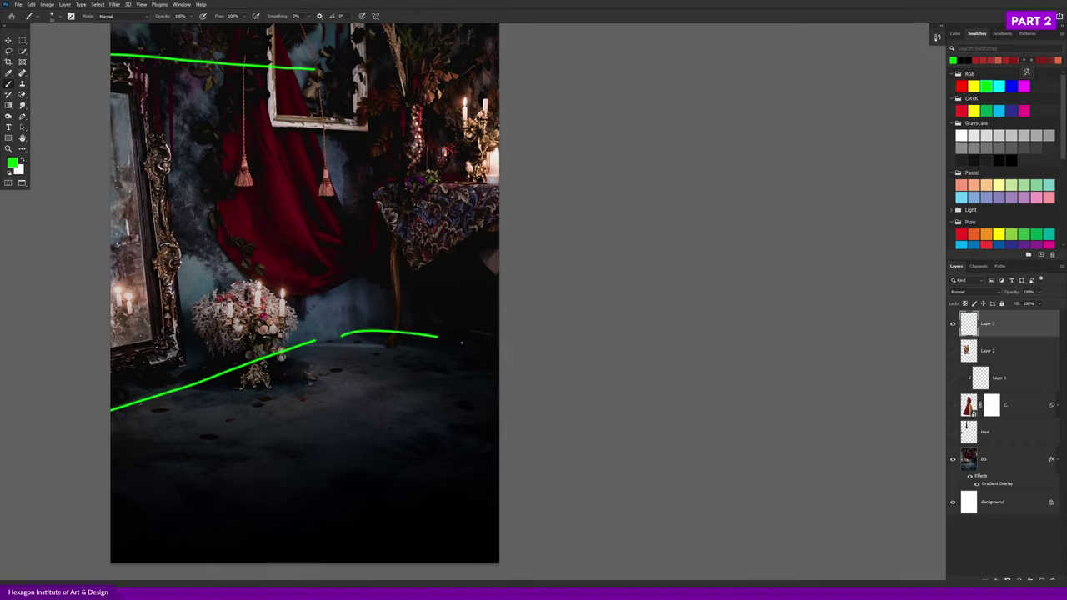
{"action": "left_click_drag", "start_coordinate": [302, 339], "coordinate": [490, 412]}
{"action": "key", "text": "ctrl+z"}
{"action": "left_click_drag", "start_coordinate": [300, 344], "coordinate": [499, 434]}
{"action": "key", "text": "ctrl+z"}
- Extend the top guide line to the right edge of the image
{"action": "left_click_drag", "start_coordinate": [310, 67], "coordinate": [499, 70]}
{"action": "scroll", "coordinate": [456, 255], "scroll_direction": "up", "scroll_amount": 2}
{"action": "scroll", "coordinate": [376, 216], "scroll_direction": "up", "scroll_amount": 1}
{"action": "key", "text": "ctrl+z"}
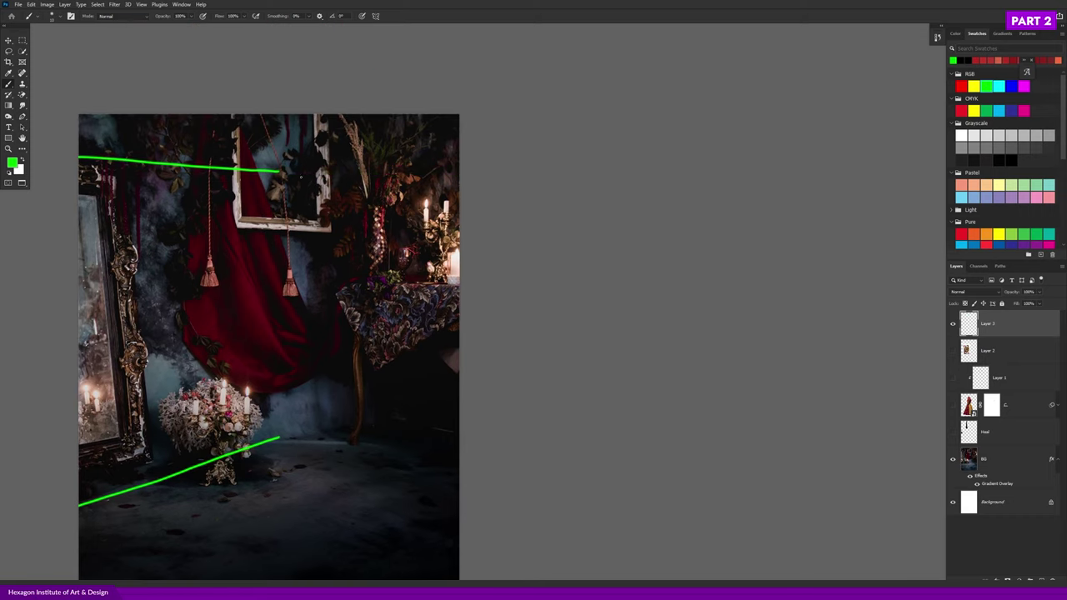
{"action": "left_click_drag", "start_coordinate": [300, 168], "coordinate": [460, 148]}
{"action": "key", "text": "ctrl+z"}
{"action": "left_click_drag", "start_coordinate": [285, 172], "coordinate": [460, 155]}
- Draw a lower-right floor guide line from the candelabra to the image edge
{"action": "left_click_drag", "start_coordinate": [414, 255], "coordinate": [442, 183]}
{"action": "mouse_move", "coordinate": [310, 363]}
{"action": "left_mouse_down"}
{"action": "mouse_move", "coordinate": [453, 400]}
{"action": "mouse_move", "coordinate": [483, 421]}
{"action": "left_mouse_up"}
{"action": "key", "text": "ctrl+z"}
{"action": "left_click_drag", "start_coordinate": [302, 367], "coordinate": [489, 425]}
{"action": "key", "text": "ctrl+z"}
{"action": "key", "text": "ctrl+z"}
{"action": "left_click_drag", "start_coordinate": [288, 367], "coordinate": [474, 412]}
- Discard an overlong guide stroke past the curtain and hide the green guide layer
{"action": "scroll", "coordinate": [410, 383], "scroll_direction": "down", "scroll_amount": 2}
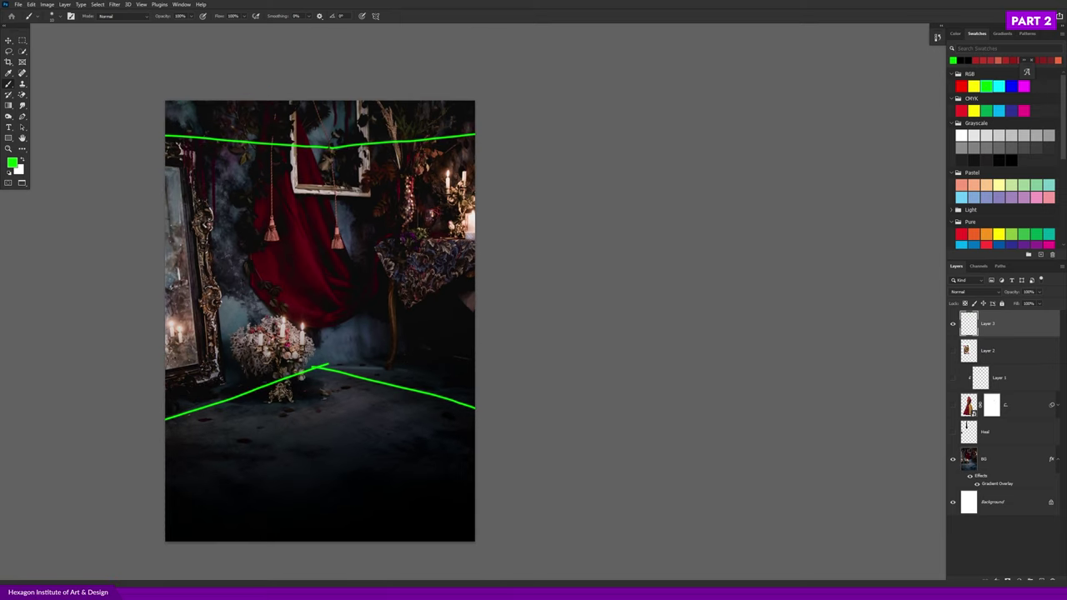
{"action": "mouse_move", "coordinate": [178, 192]}
{"action": "left_mouse_down"}
{"action": "mouse_move", "coordinate": [235, 188]}
{"action": "mouse_move", "coordinate": [284, 250]}
{"action": "mouse_move", "coordinate": [294, 365]}
{"action": "mouse_move", "coordinate": [221, 185]}
{"action": "mouse_move", "coordinate": [303, 310]}
{"action": "mouse_move", "coordinate": [308, 367]}
{"action": "mouse_move", "coordinate": [197, 320]}
{"action": "mouse_move", "coordinate": [207, 407]}
{"action": "mouse_move", "coordinate": [307, 366]}
{"action": "left_mouse_up"}
{"action": "key", "text": "ctrl+z"}
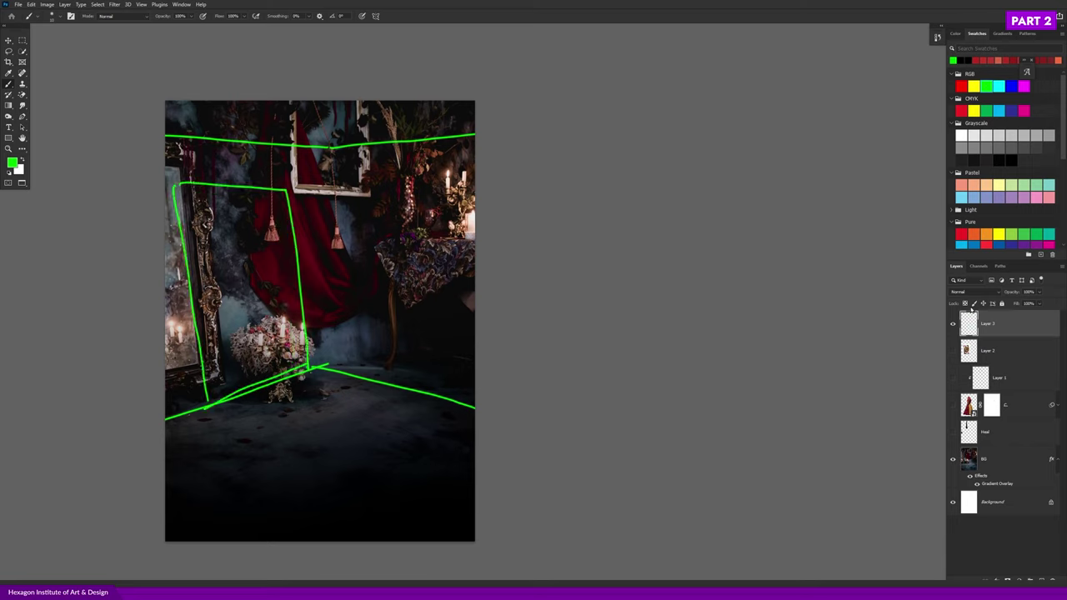
{"action": "left_click", "coordinate": [953, 322]}
- Show and select the Queen of Diamonds card layer, shifting it right and down
{"action": "left_click", "coordinate": [953, 351]}
{"action": "left_click", "coordinate": [988, 353]}
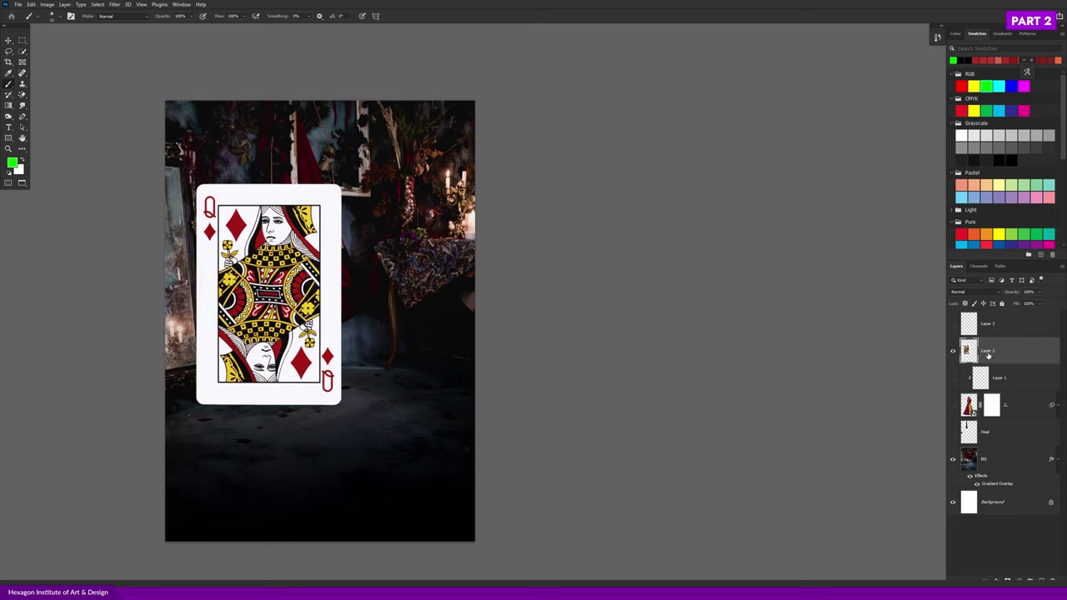
{"action": "scroll", "coordinate": [308, 301], "scroll_direction": "up", "scroll_amount": 2}
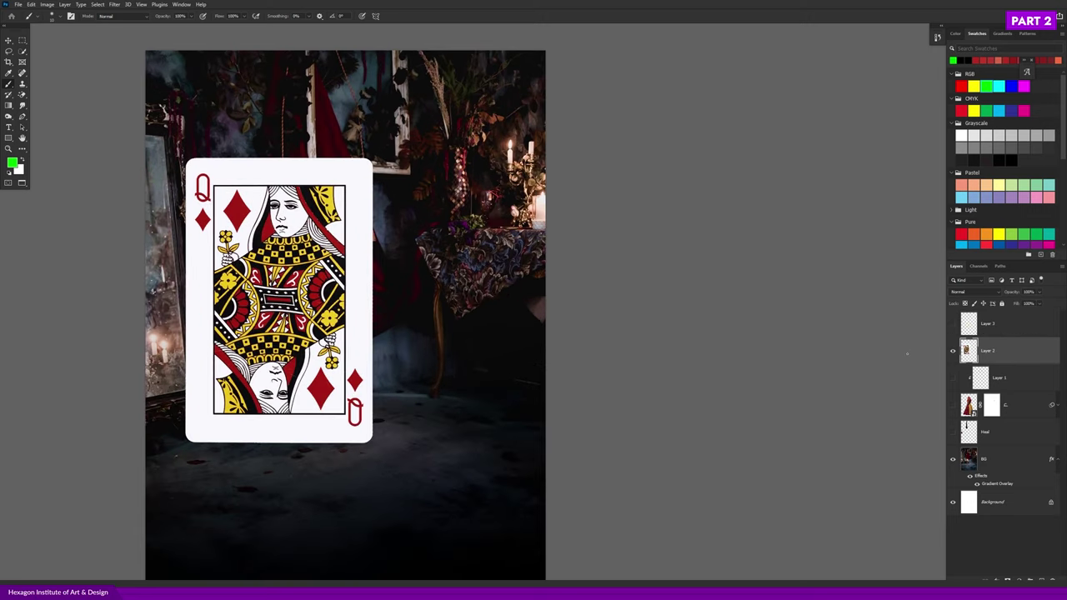
{"action": "key", "text": "v"}
{"action": "left_click_drag", "start_coordinate": [310, 287], "coordinate": [337, 297]}
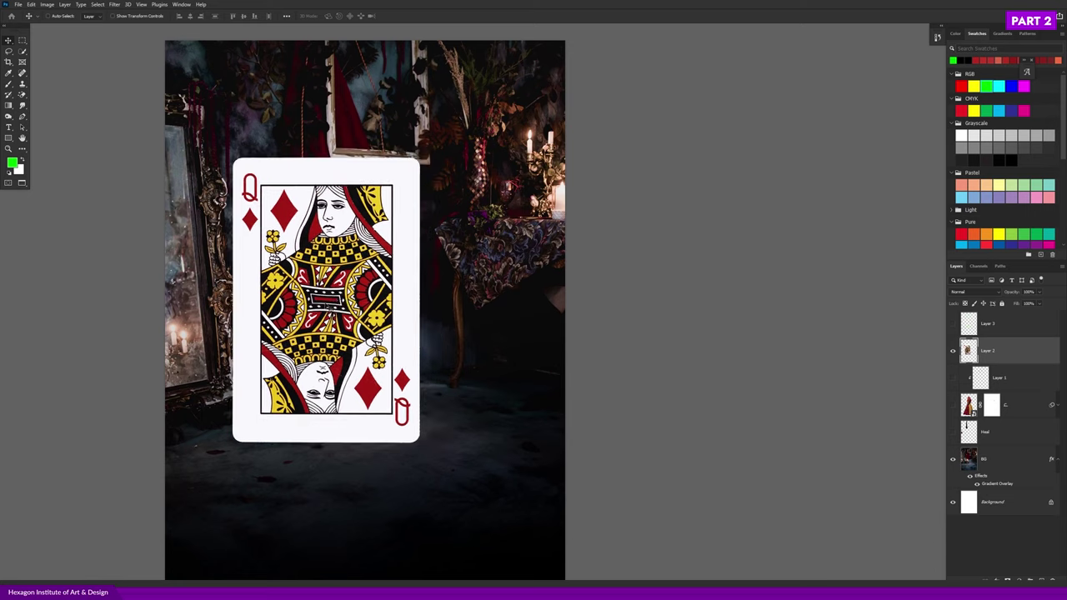
- Trial a Perspective transform on the card's top corners, then cancel it
{"action": "key", "text": "ctrl+t"}
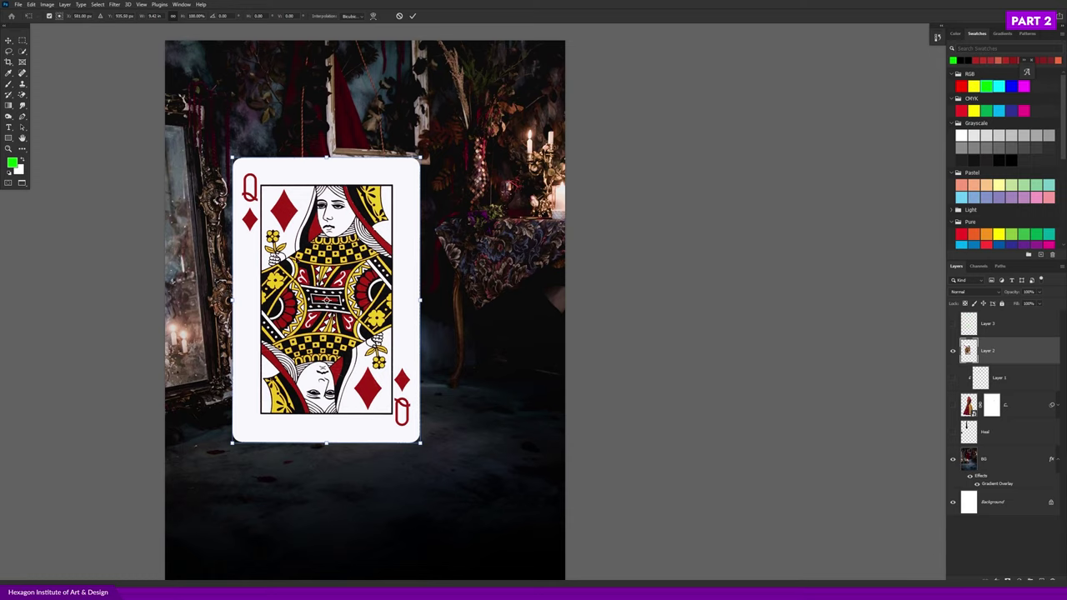
{"action": "right_click", "coordinate": [299, 251]}
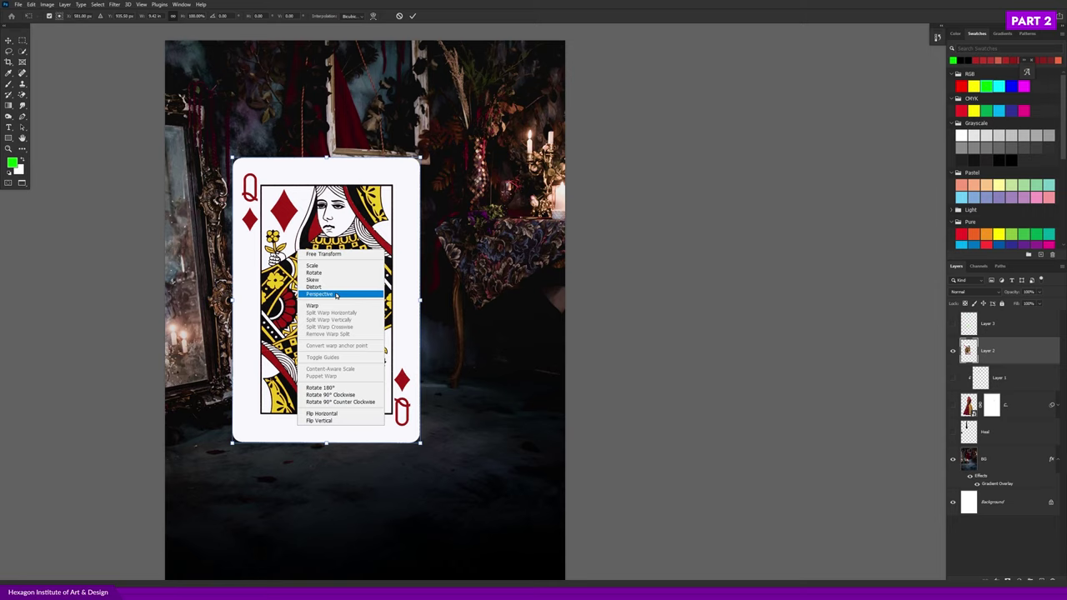
{"action": "left_click", "coordinate": [336, 295]}
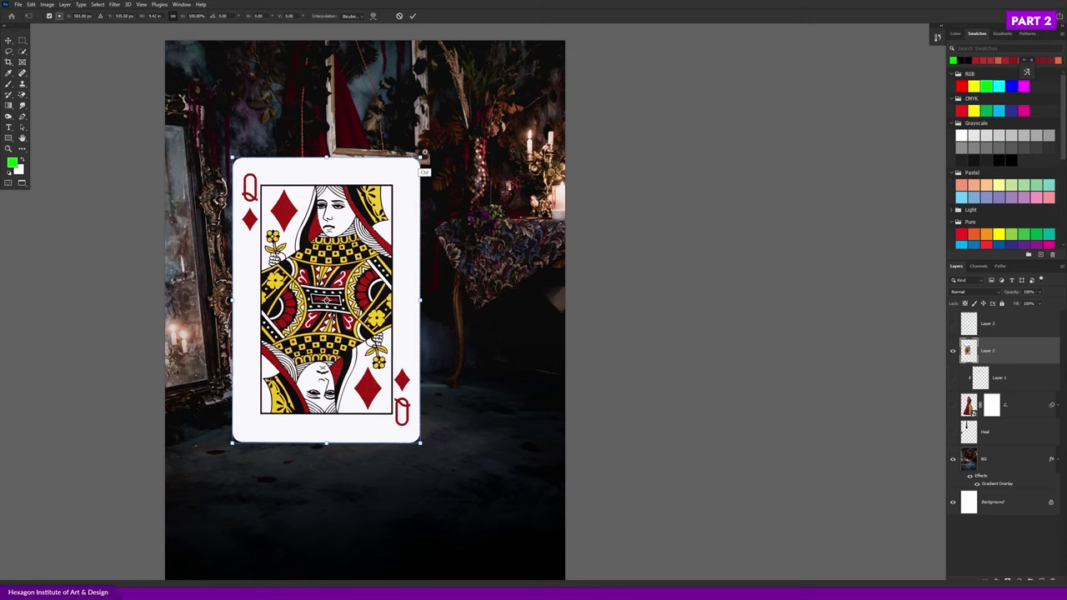
{"action": "scroll", "coordinate": [423, 155], "scroll_direction": "up", "scroll_amount": 1}
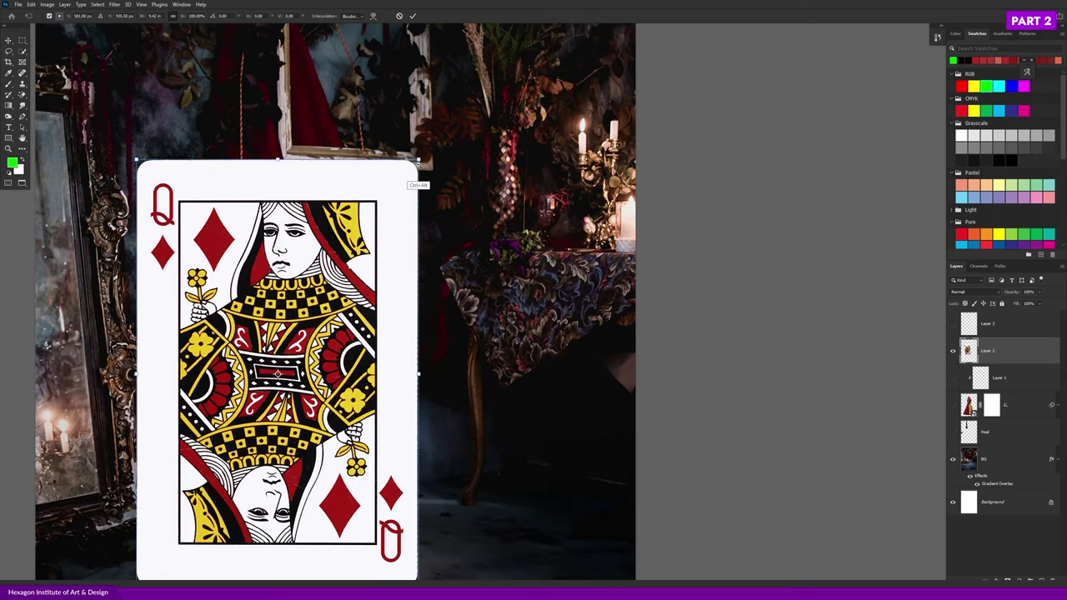
{"action": "scroll", "coordinate": [419, 162], "scroll_direction": "down", "scroll_amount": 1}
{"action": "mouse_move", "coordinate": [418, 162]}
{"action": "left_mouse_down"}
{"action": "mouse_move", "coordinate": [415, 111]}
{"action": "mouse_move", "coordinate": [459, 162]}
{"action": "left_mouse_up"}
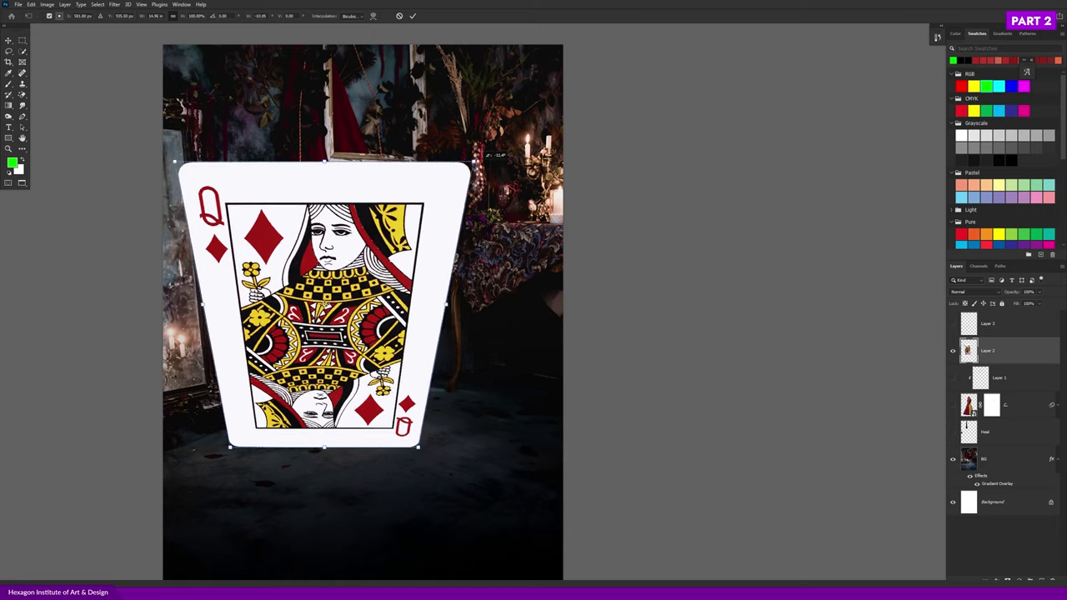
{"action": "left_click_drag", "start_coordinate": [472, 153], "coordinate": [467, 155]}
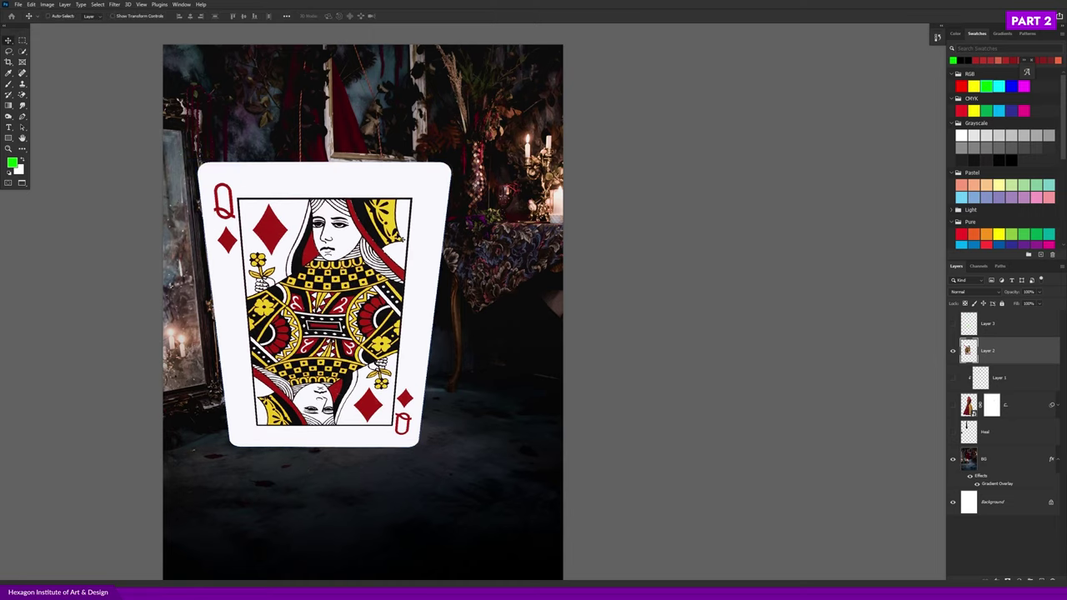
{"action": "key", "text": "Escape"}
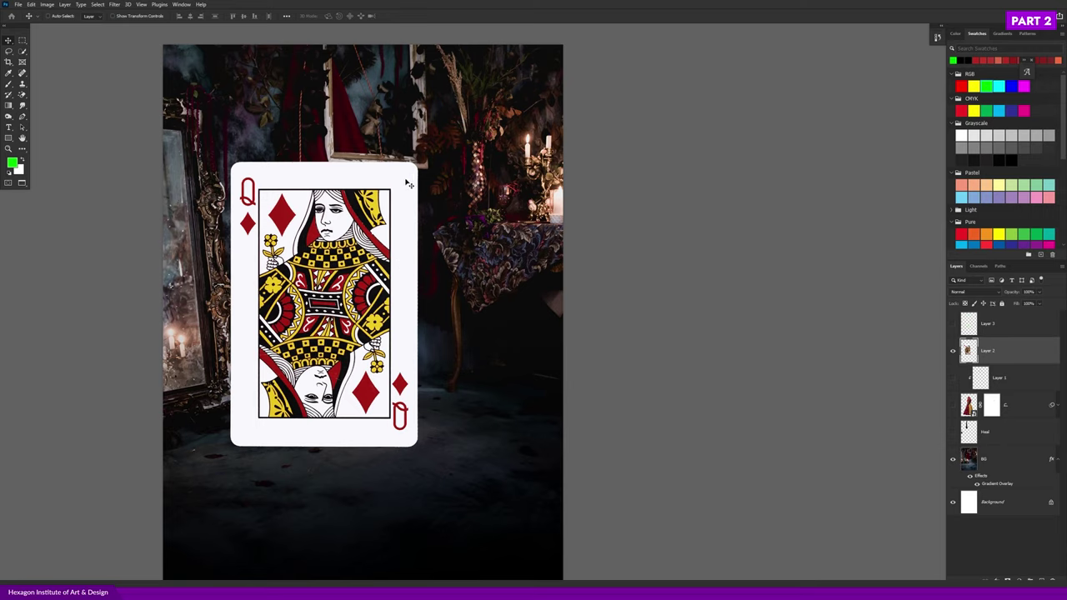
{"action": "key", "text": "ctrl+t"}
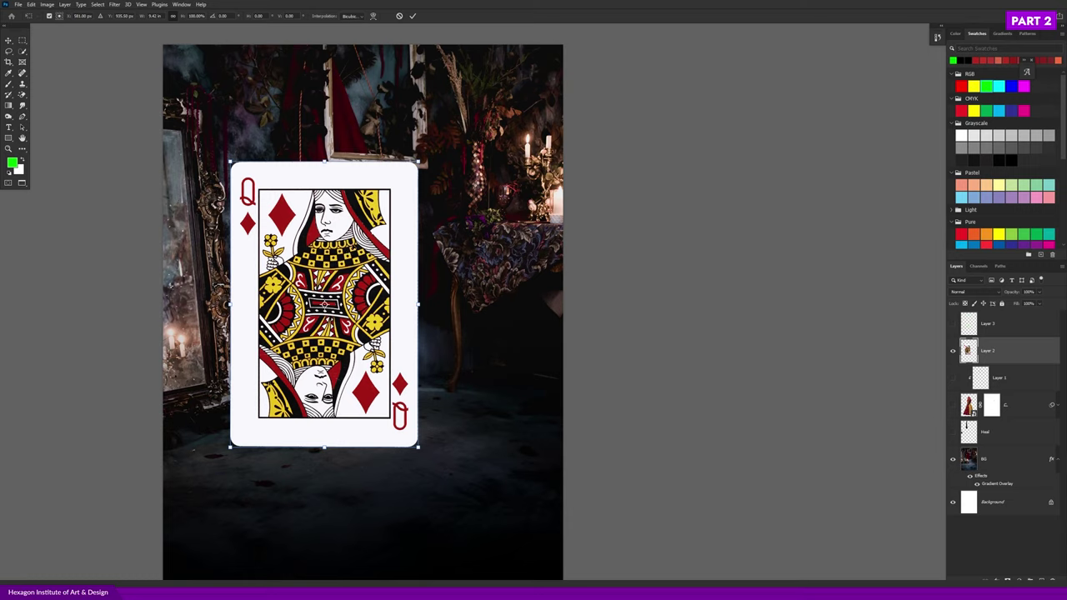
- Distort the card in perspective, making its left edge taller
{"action": "right_click", "coordinate": [351, 245]}
{"action": "left_click", "coordinate": [375, 292]}
{"action": "left_click_drag", "start_coordinate": [231, 162], "coordinate": [230, 136]}
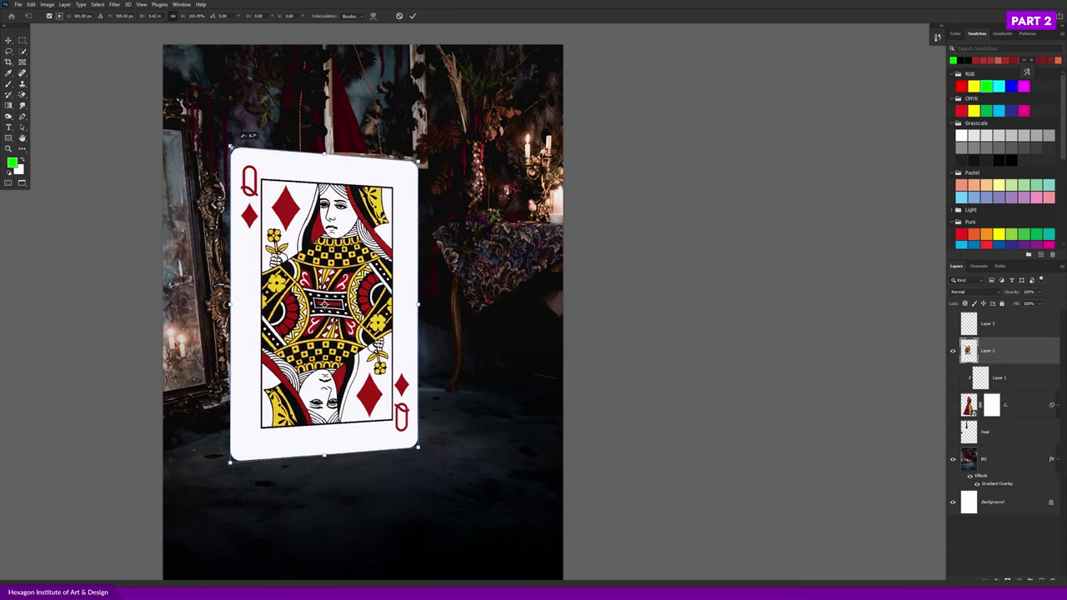
{"action": "mouse_move", "coordinate": [324, 214]}
{"action": "left_mouse_down"}
{"action": "mouse_move", "coordinate": [304, 194]}
{"action": "mouse_move", "coordinate": [302, 169]}
{"action": "left_mouse_up"}
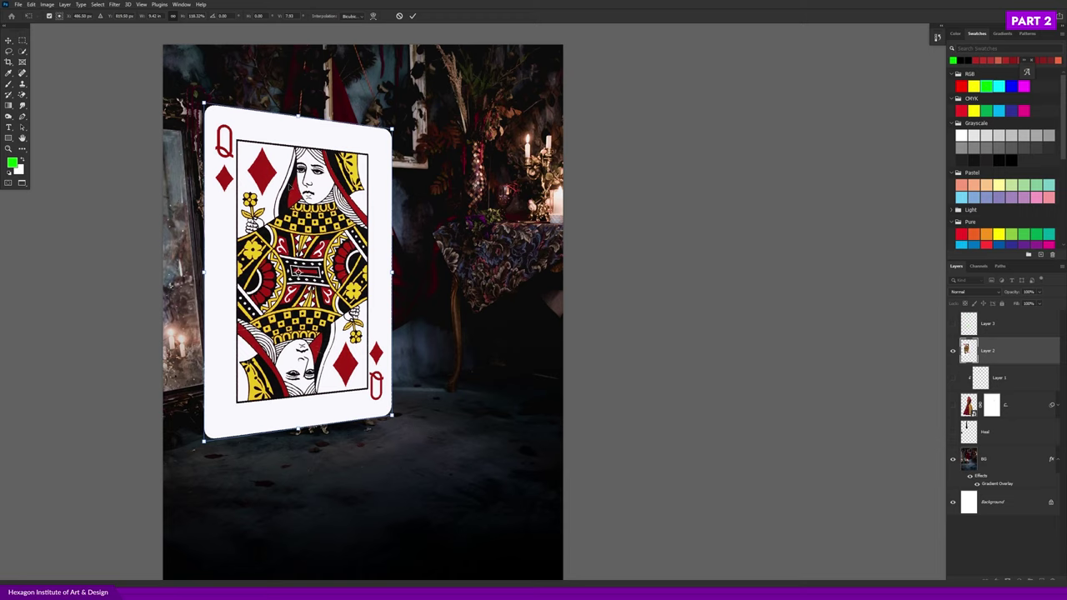
- Move the card right and skew its top edge to lean left
{"action": "right_click", "coordinate": [290, 190]}
{"action": "left_click", "coordinate": [317, 219]}
{"action": "left_click_drag", "start_coordinate": [294, 160], "coordinate": [348, 163]}
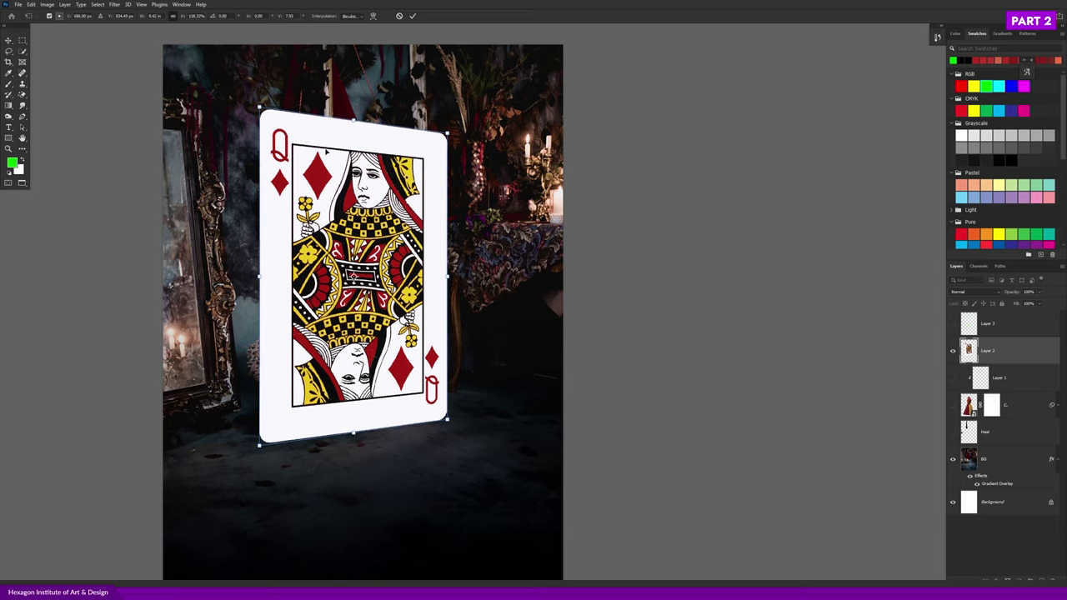
{"action": "left_click_drag", "start_coordinate": [357, 122], "coordinate": [332, 119]}
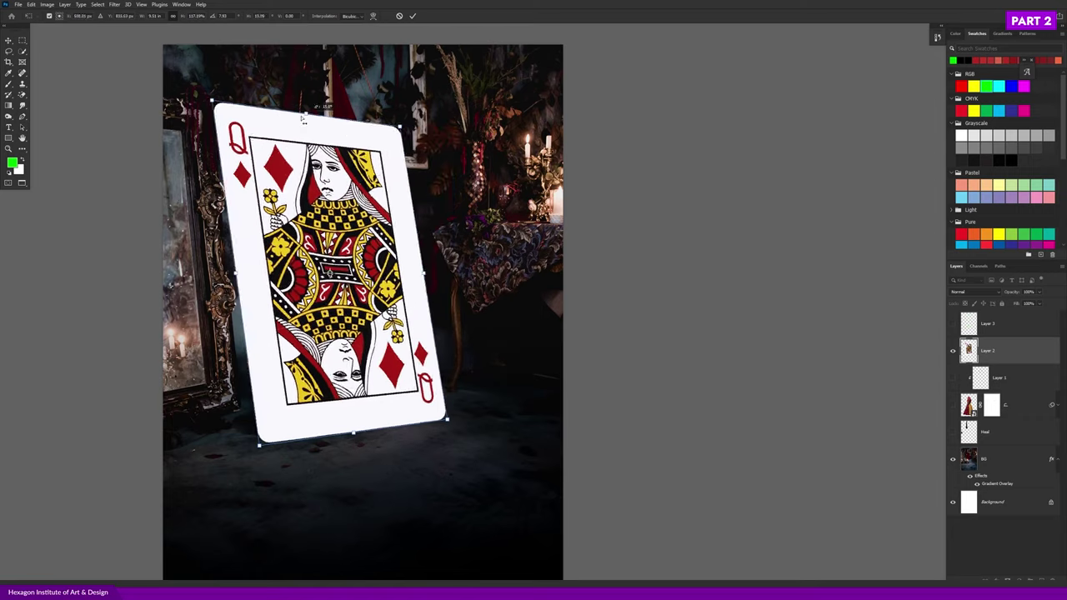
{"action": "left_click_drag", "start_coordinate": [401, 140], "coordinate": [333, 134]}
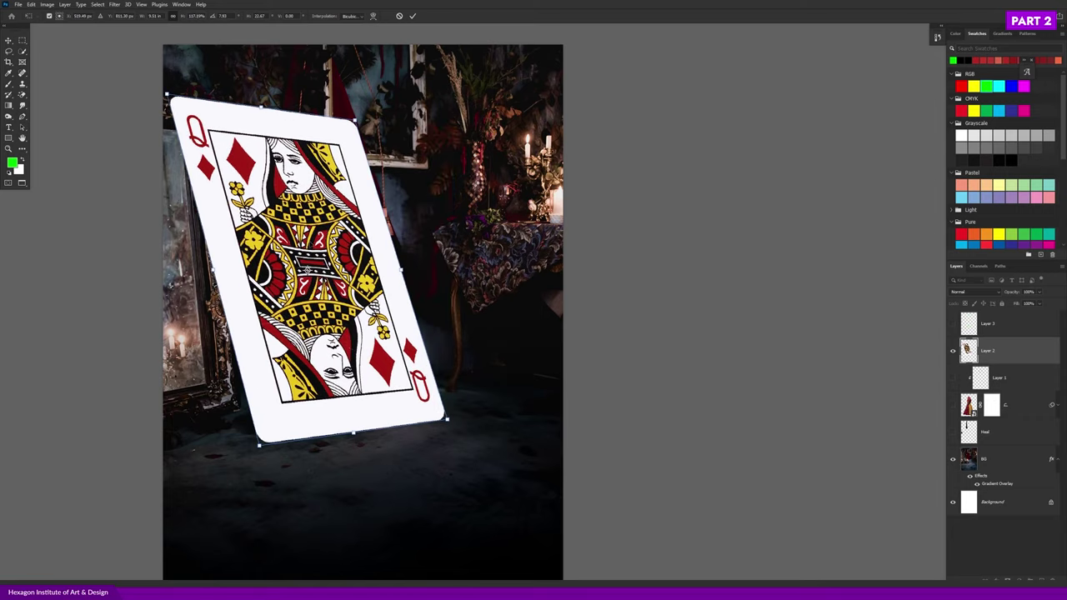
- Reposition the leaning card right and up near the mirror, raising its right side slightly
{"action": "scroll", "coordinate": [264, 399], "scroll_direction": "up", "scroll_amount": 2}
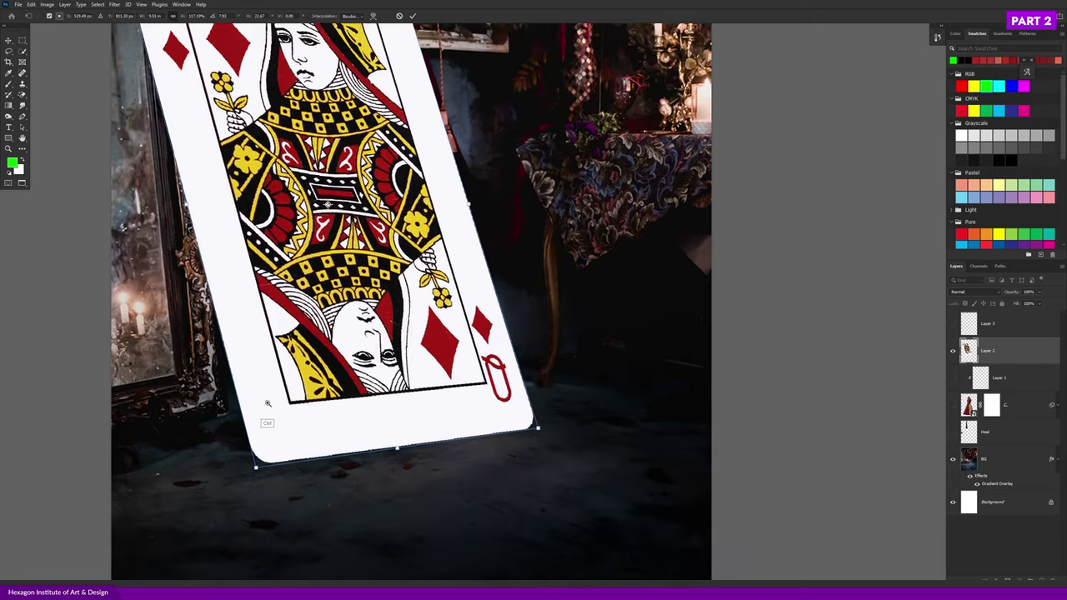
{"action": "scroll", "coordinate": [212, 264], "scroll_direction": "down", "scroll_amount": 3}
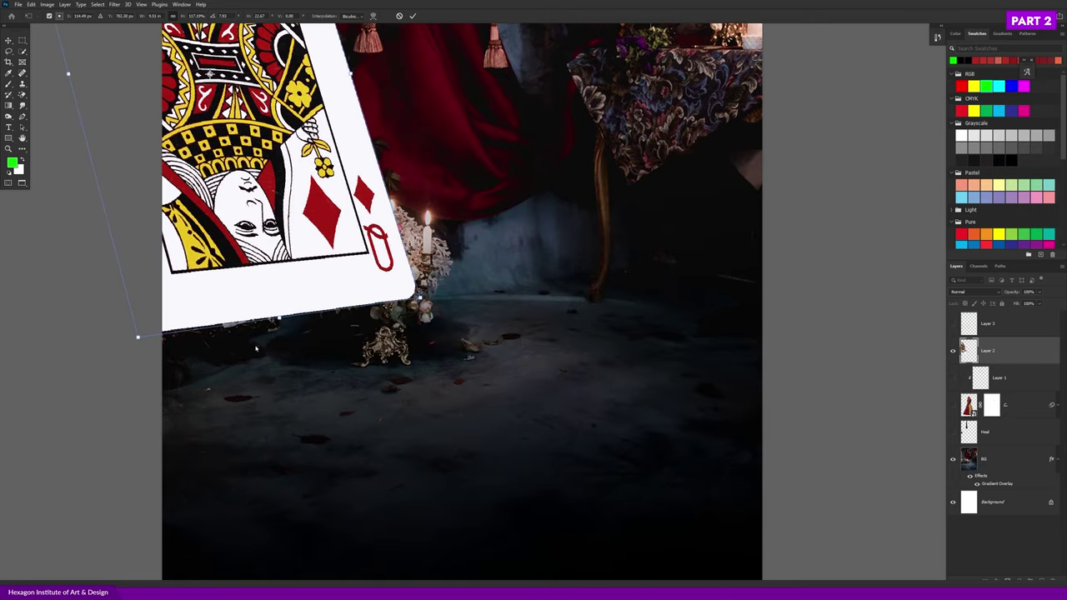
{"action": "scroll", "coordinate": [258, 367], "scroll_direction": "up", "scroll_amount": 2}
{"action": "scroll", "coordinate": [257, 367], "scroll_direction": "up", "scroll_amount": 1}
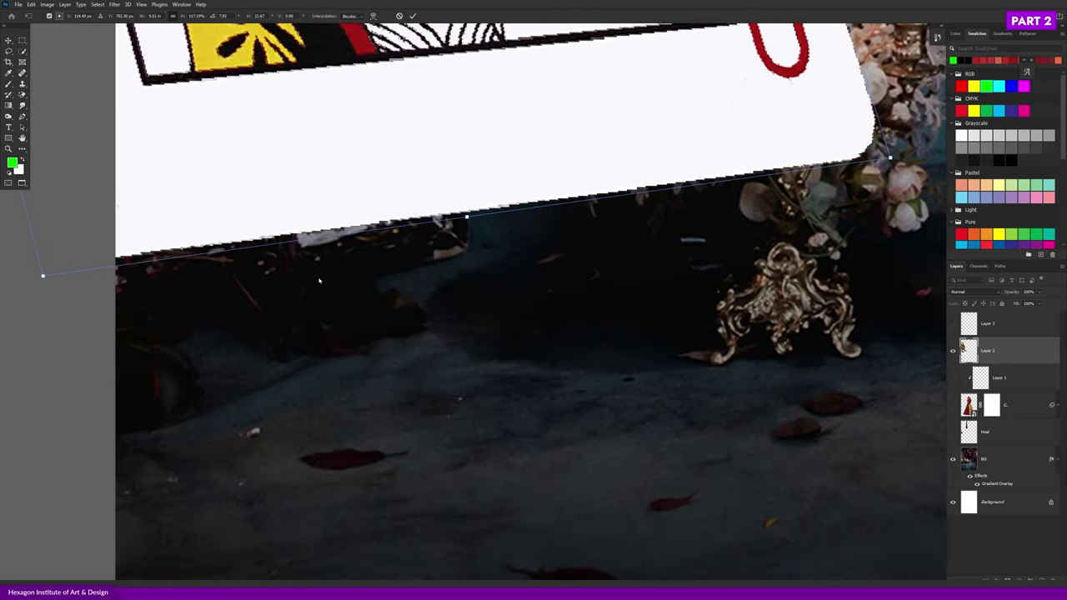
{"action": "scroll", "coordinate": [318, 281], "scroll_direction": "down", "scroll_amount": 5}
{"action": "scroll", "coordinate": [284, 263], "scroll_direction": "down", "scroll_amount": 1}
{"action": "left_click_drag", "start_coordinate": [369, 217], "coordinate": [457, 195]}
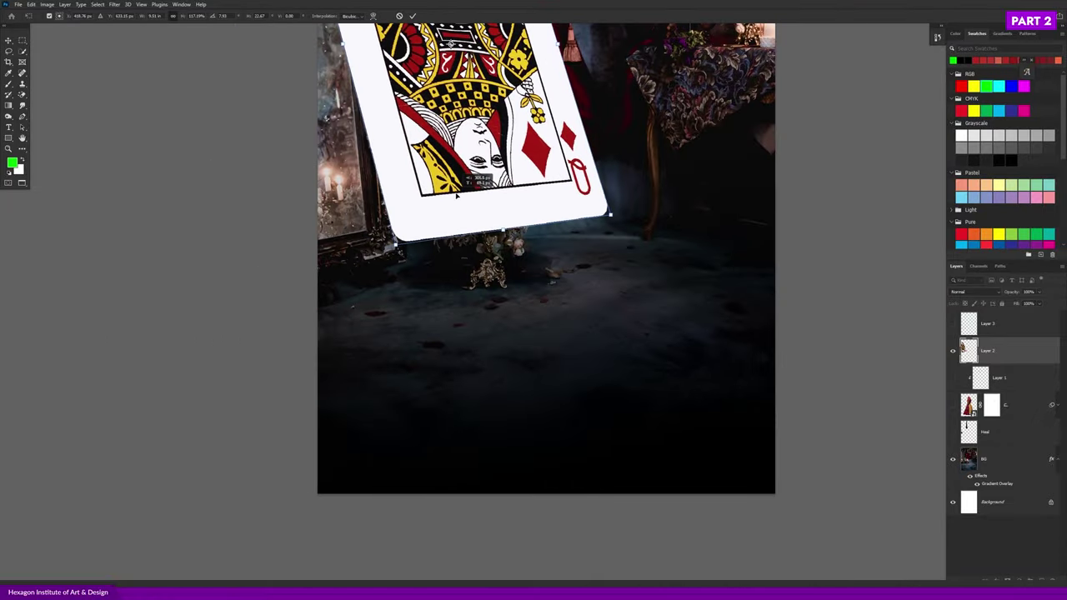
{"action": "scroll", "coordinate": [457, 194], "scroll_direction": "down", "scroll_amount": 3}
{"action": "mouse_move", "coordinate": [389, 272]}
{"action": "left_mouse_down"}
{"action": "mouse_move", "coordinate": [379, 292]}
{"action": "mouse_move", "coordinate": [397, 271]}
{"action": "left_mouse_up"}
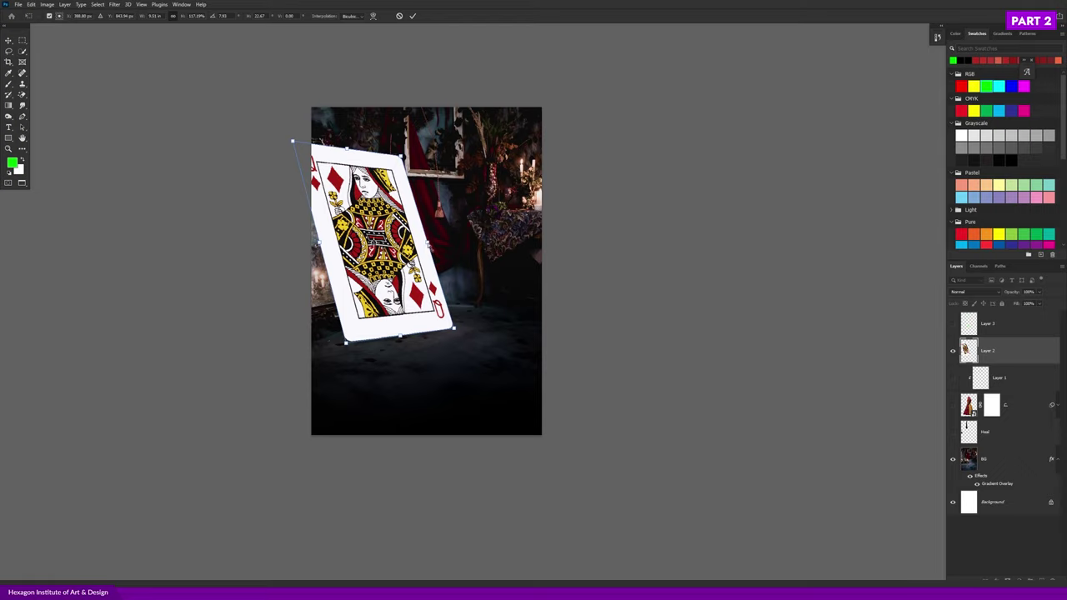
{"action": "scroll", "coordinate": [431, 244], "scroll_direction": "up", "scroll_amount": 3}
{"action": "scroll", "coordinate": [409, 239], "scroll_direction": "up", "scroll_amount": 2}
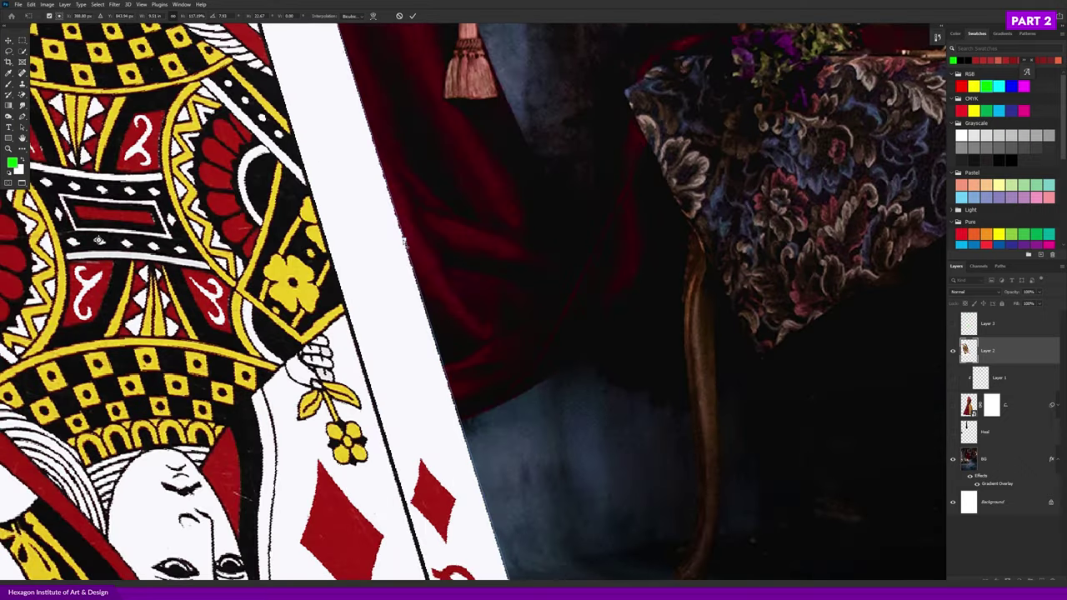
{"action": "scroll", "coordinate": [403, 242], "scroll_direction": "down", "scroll_amount": 3}
{"action": "scroll", "coordinate": [453, 247], "scroll_direction": "down", "scroll_amount": 2}
{"action": "left_click_drag", "start_coordinate": [447, 250], "coordinate": [440, 237]}
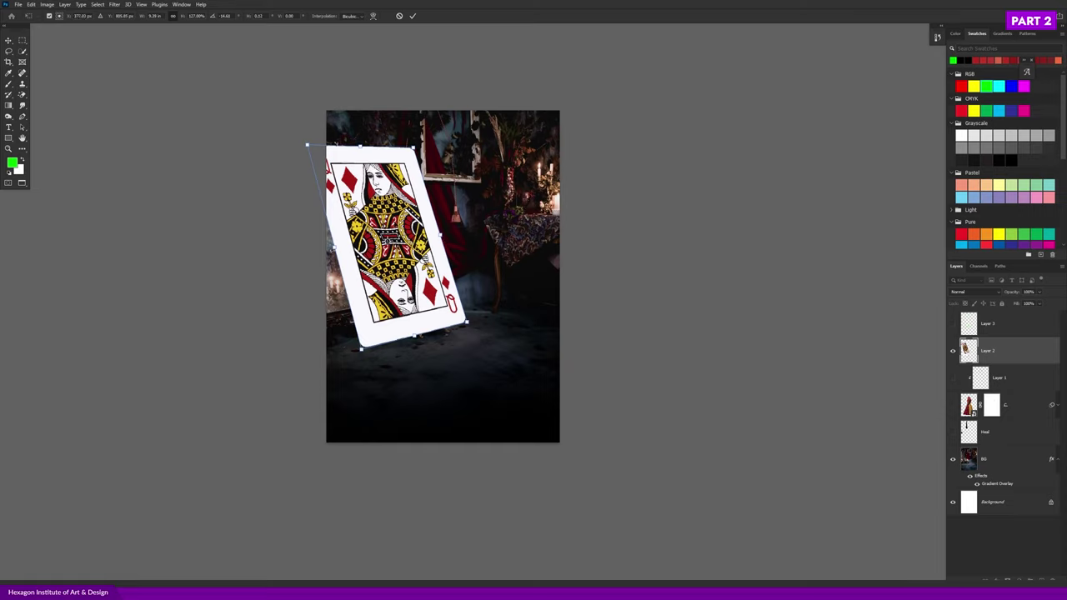
{"action": "right_click", "coordinate": [402, 223]}
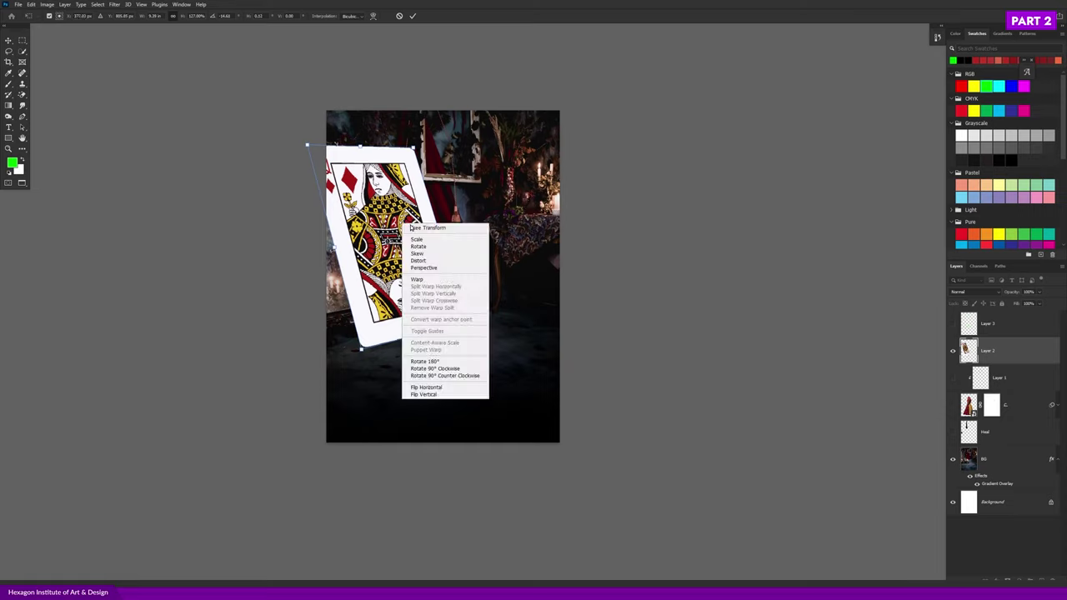
- Distort the card by pulling its top-left corner down for perspective
{"action": "left_click", "coordinate": [409, 233]}
{"action": "left_click_drag", "start_coordinate": [306, 145], "coordinate": [318, 184]}
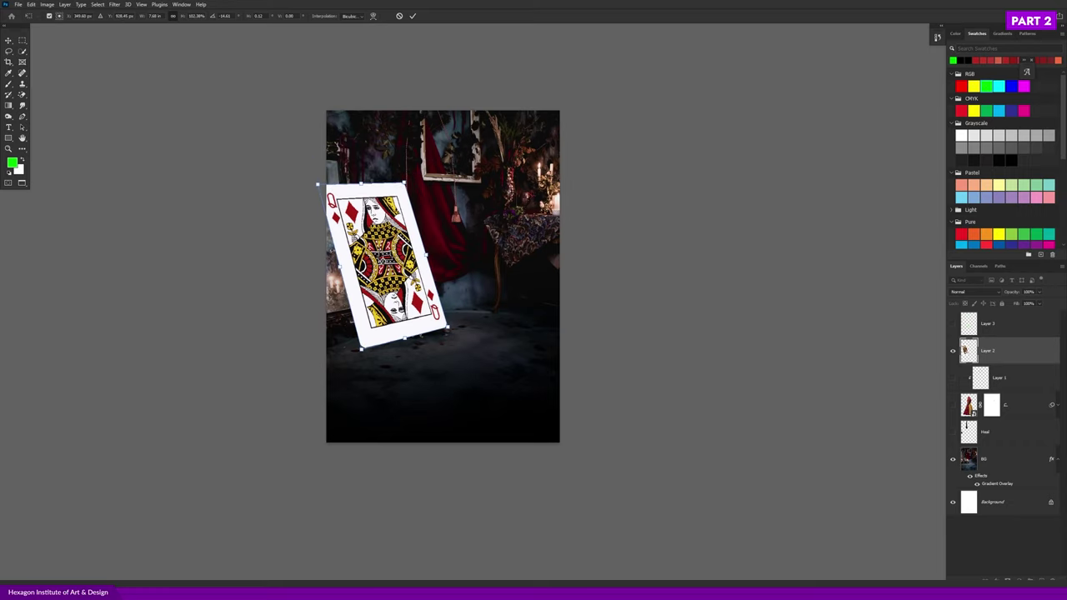
{"action": "left_click_drag", "start_coordinate": [318, 184], "coordinate": [312, 176]}
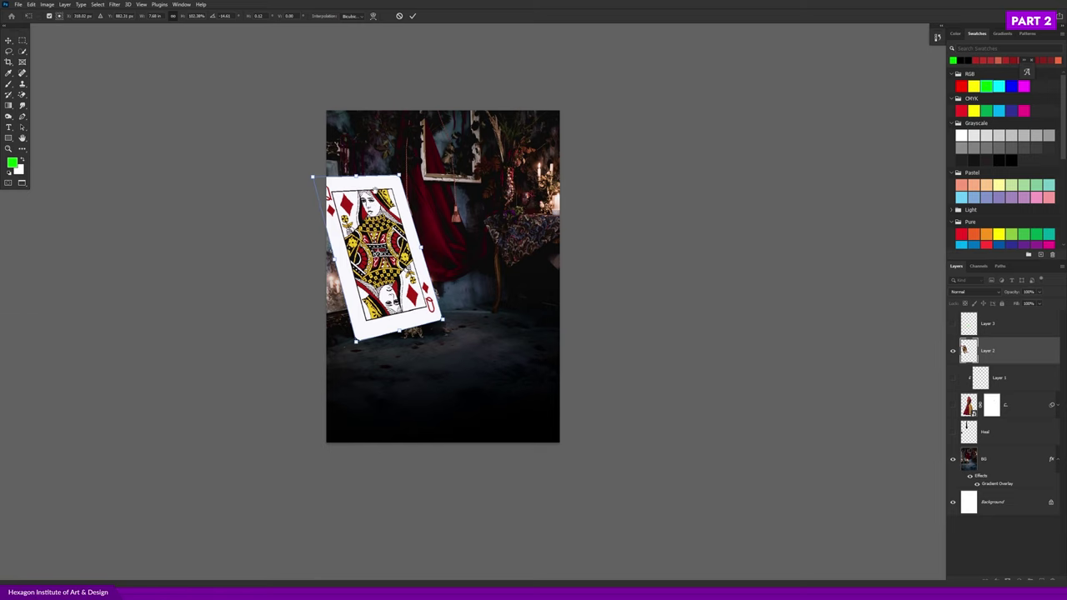
{"action": "scroll", "coordinate": [372, 197], "scroll_direction": "up", "scroll_amount": 1}
{"action": "scroll", "coordinate": [372, 196], "scroll_direction": "up", "scroll_amount": 1}
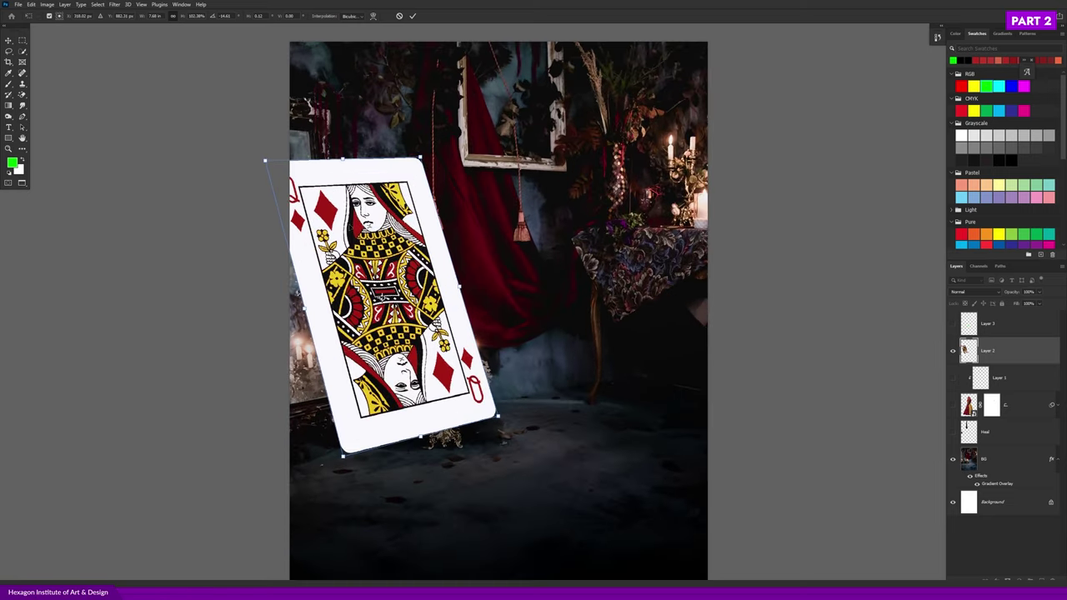
- Skew the card's top edge so the queen stands upright, shifting it slightly left
{"action": "right_click", "coordinate": [351, 221]}
{"action": "left_click", "coordinate": [371, 246]}
{"action": "left_click_drag", "start_coordinate": [346, 162], "coordinate": [359, 161]}
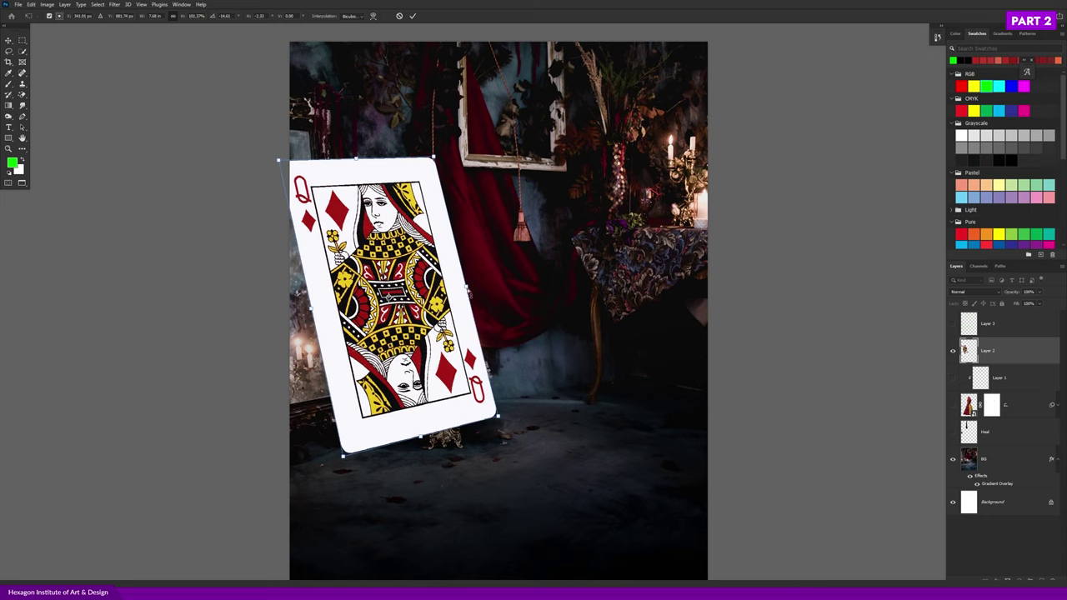
{"action": "left_click_drag", "start_coordinate": [468, 291], "coordinate": [454, 291]}
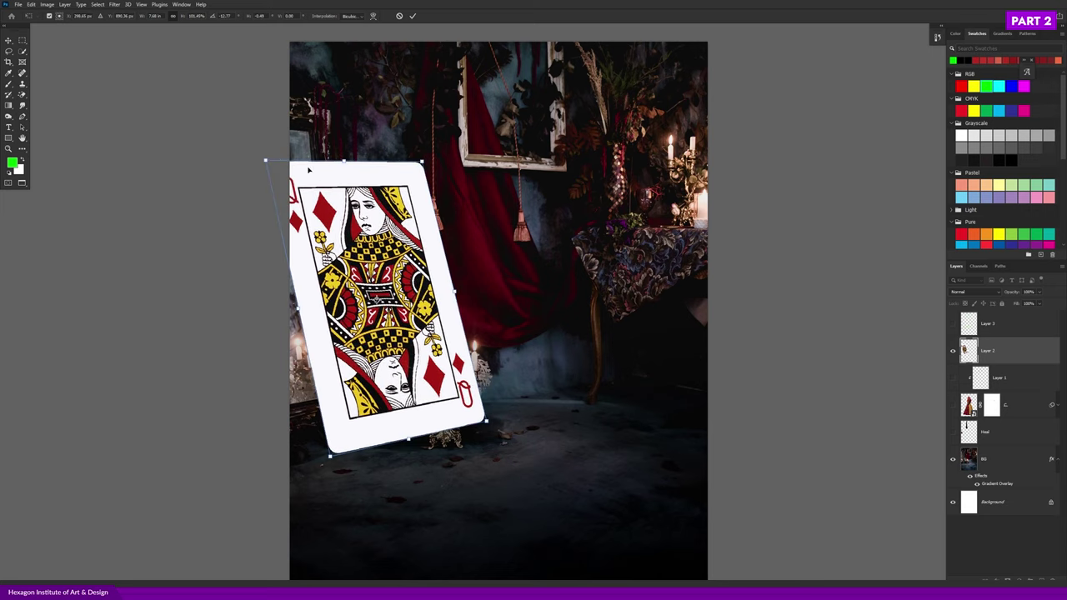
- Scale the card slightly taller from its top edge and move it a little right
{"action": "right_click", "coordinate": [332, 239]}
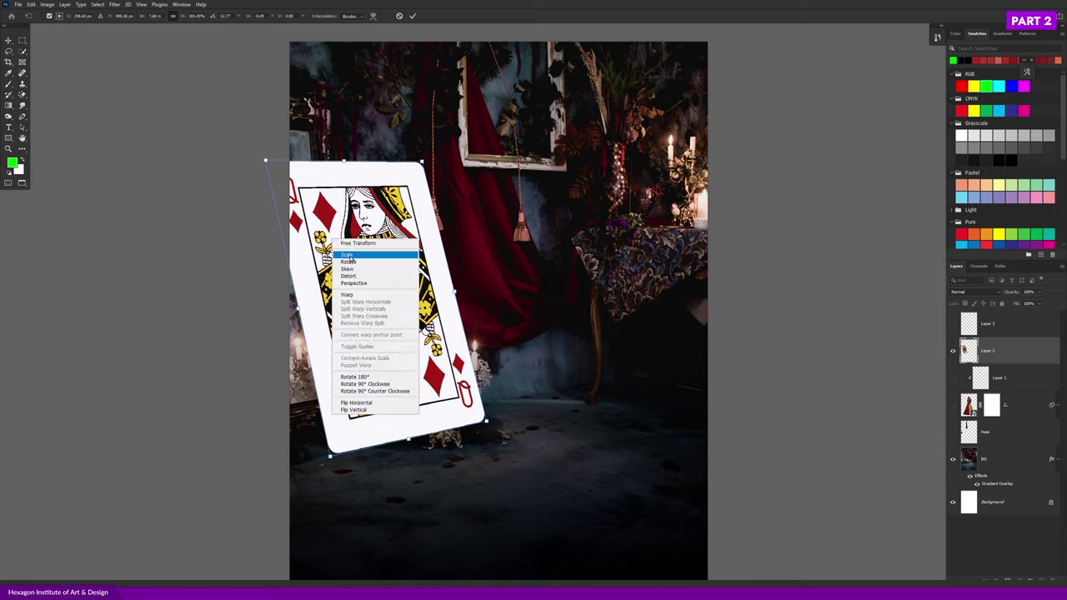
{"action": "left_click", "coordinate": [354, 242]}
{"action": "left_click_drag", "start_coordinate": [266, 160], "coordinate": [264, 153]}
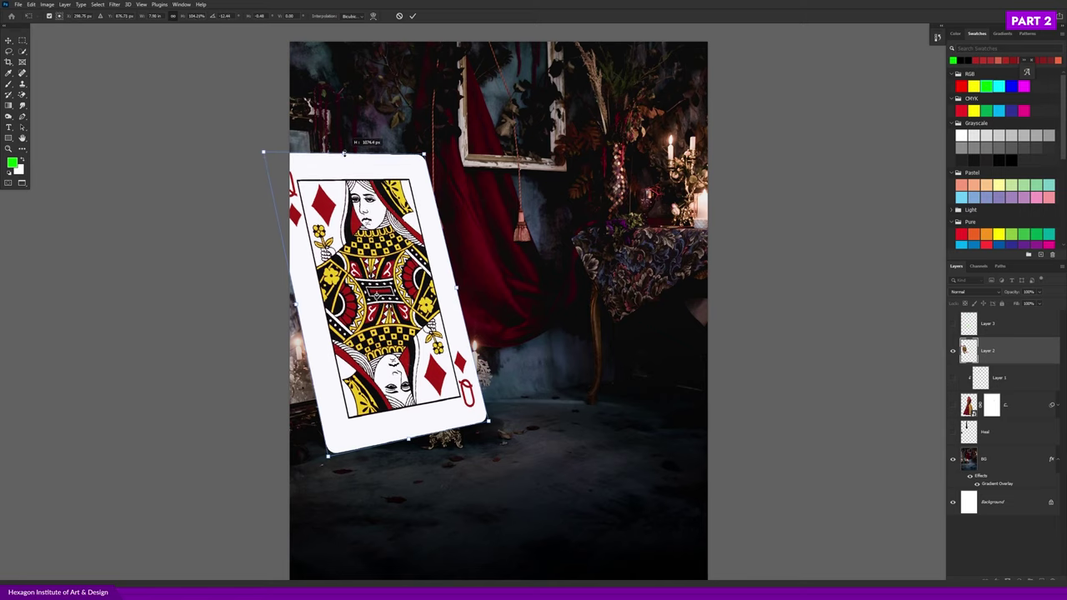
{"action": "left_click_drag", "start_coordinate": [388, 254], "coordinate": [399, 256]}
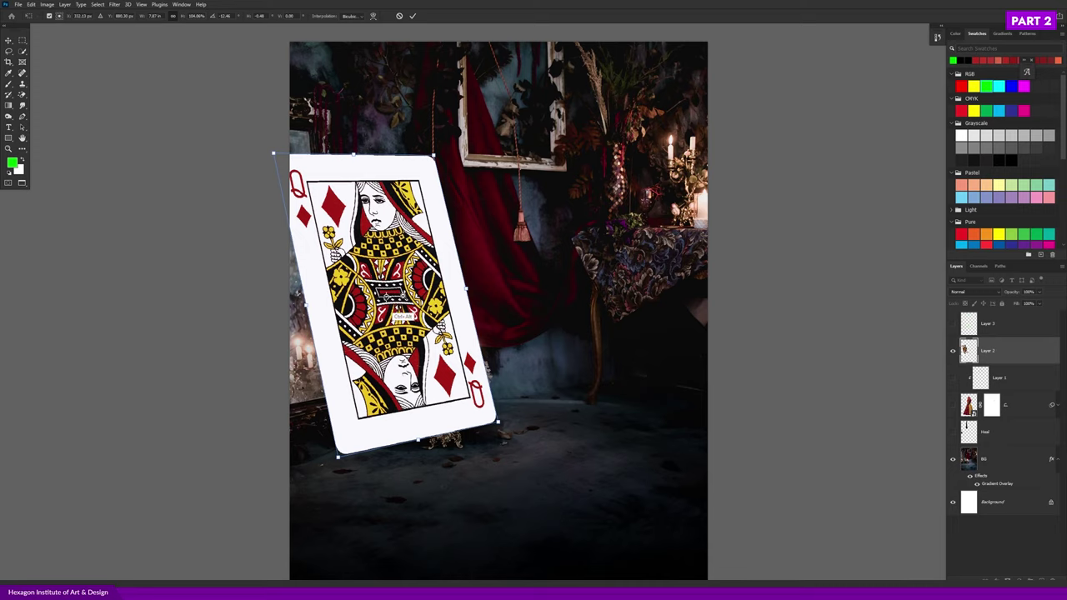
{"action": "scroll", "coordinate": [413, 316], "scroll_direction": "down", "scroll_amount": 1}
{"action": "scroll", "coordinate": [421, 332], "scroll_direction": "down", "scroll_amount": 1}
- Commit the card's perspective transformation
{"action": "key", "text": "Return"}
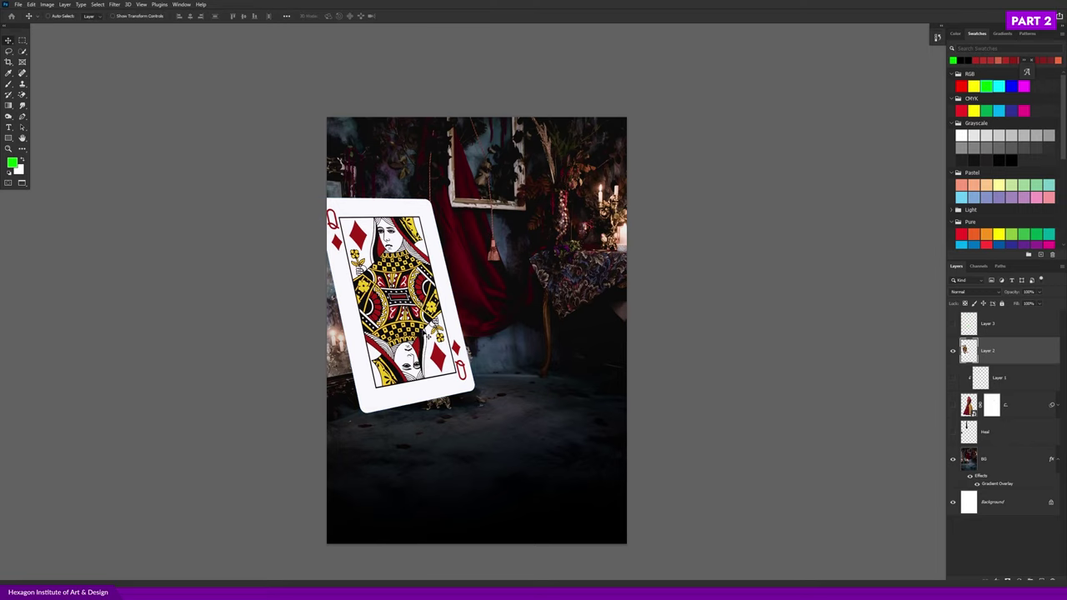
{"action": "scroll", "coordinate": [448, 406], "scroll_direction": "up", "scroll_amount": 1}
{"action": "scroll", "coordinate": [448, 406], "scroll_direction": "up", "scroll_amount": 3}
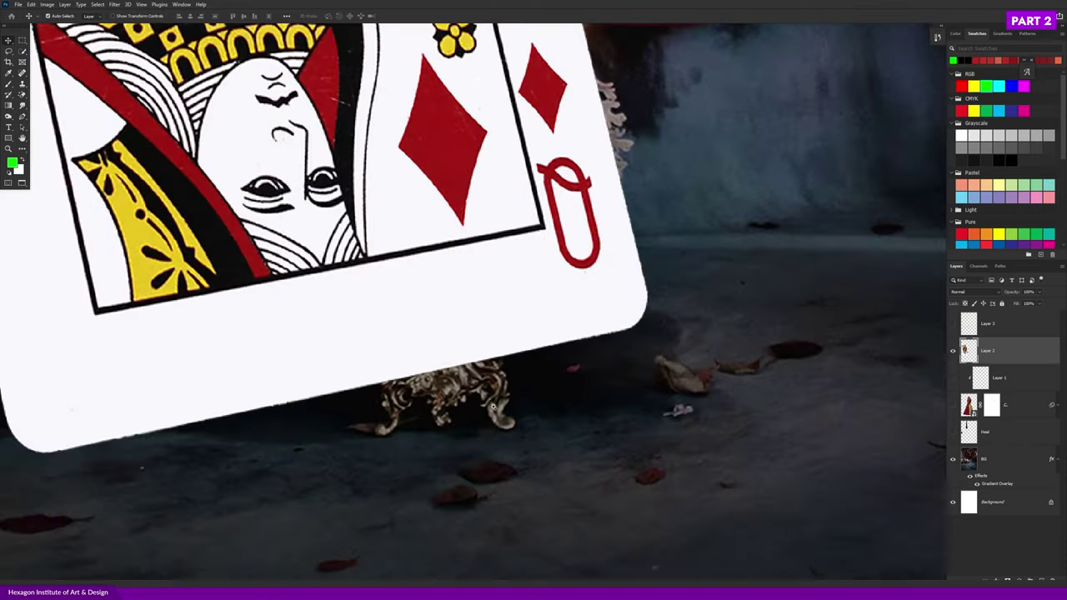
{"action": "scroll", "coordinate": [493, 427], "scroll_direction": "down", "scroll_amount": 2}
{"action": "scroll", "coordinate": [469, 381], "scroll_direction": "down", "scroll_amount": 2}
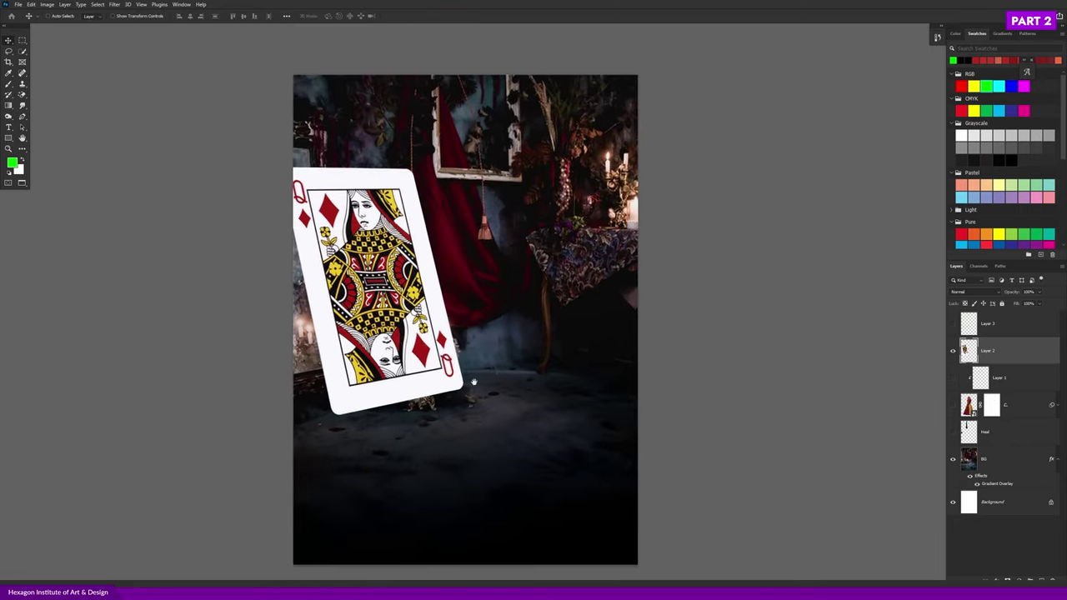
- Show the red-haired queen layer, put the card layer beneath it, and lower the card
{"action": "left_click", "coordinate": [954, 406]}
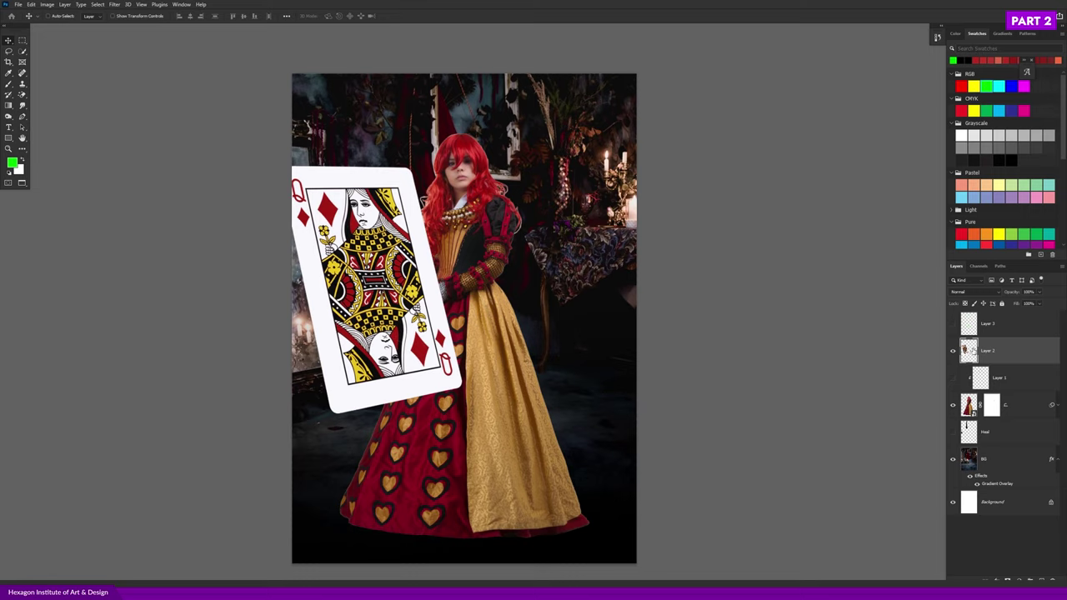
{"action": "left_click_drag", "start_coordinate": [991, 351], "coordinate": [992, 417]}
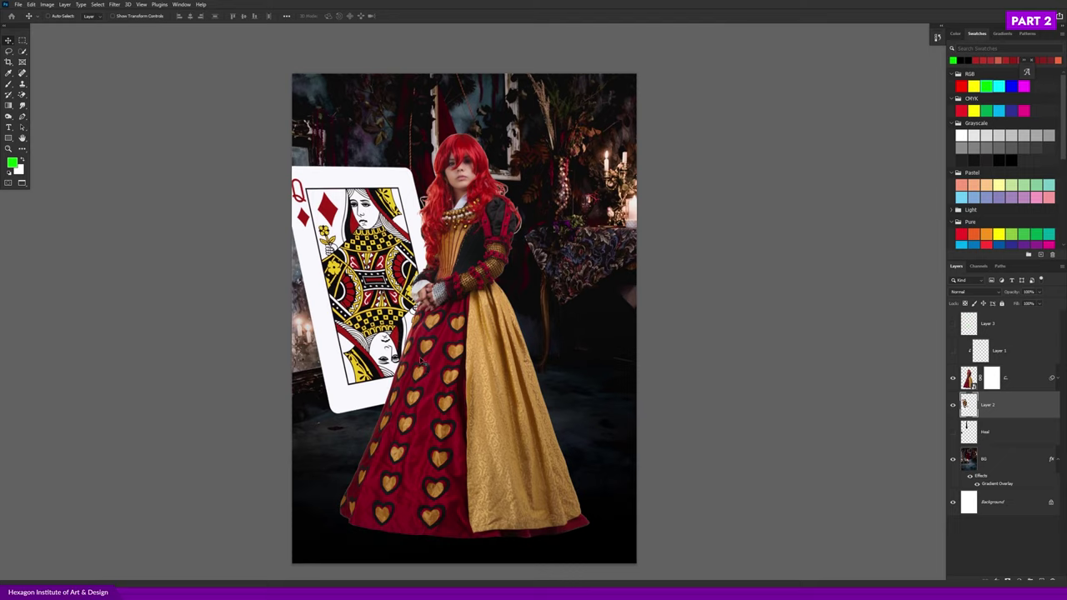
{"action": "left_click_drag", "start_coordinate": [372, 283], "coordinate": [381, 306]}
{"action": "scroll", "coordinate": [383, 313], "scroll_direction": "down", "scroll_amount": 3}
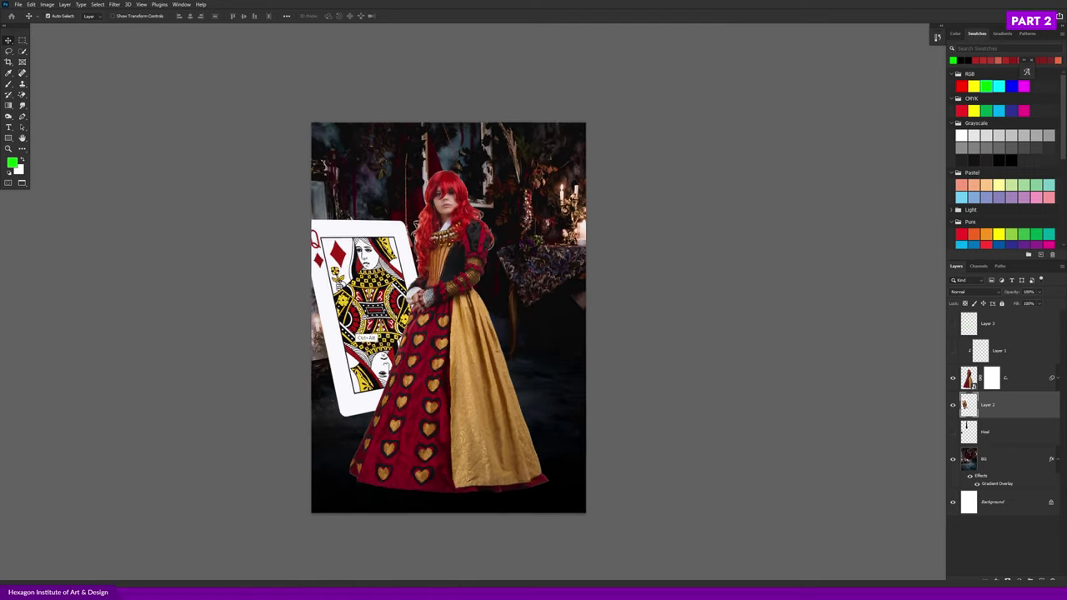
{"action": "scroll", "coordinate": [391, 325], "scroll_direction": "up", "scroll_amount": 3}
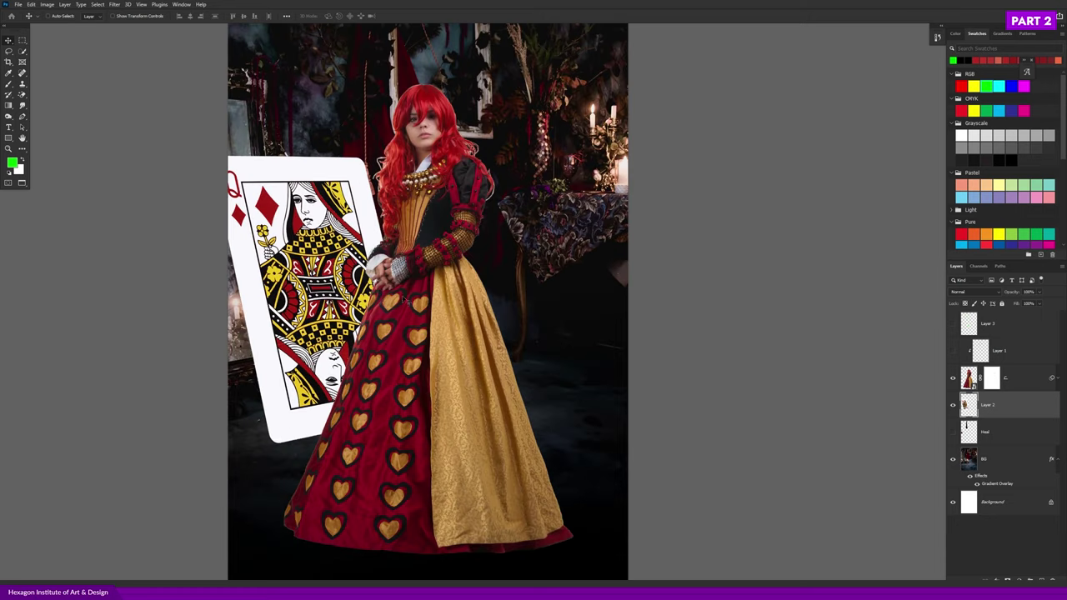
- Skew the card's top edge left, nudge it up and left, and commit
{"action": "key", "text": "ctrl+t"}
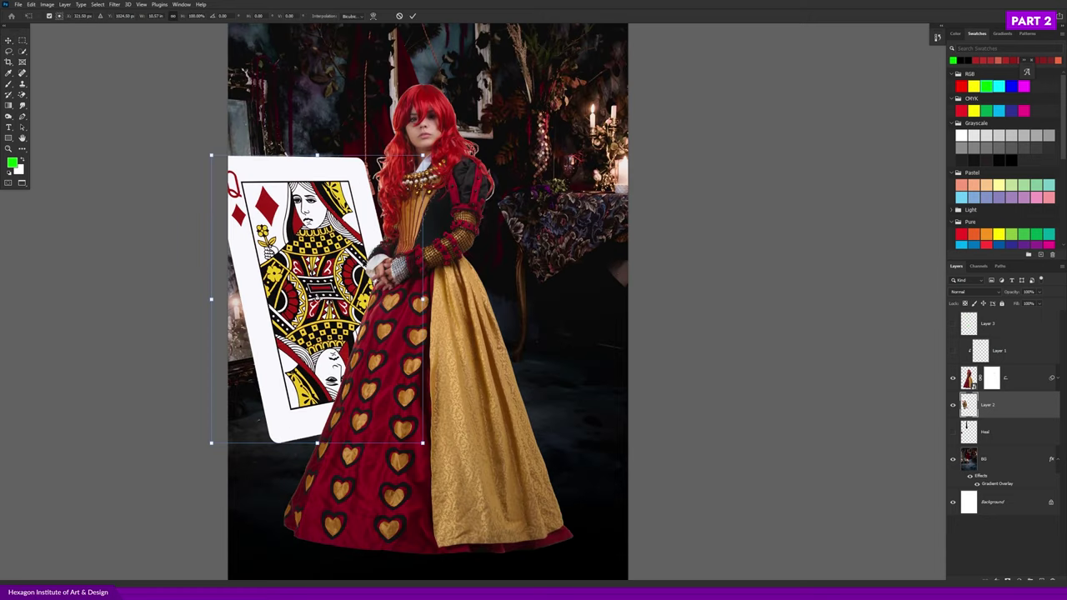
{"action": "right_click", "coordinate": [363, 263]}
{"action": "left_click", "coordinate": [381, 299]}
{"action": "left_click_drag", "start_coordinate": [319, 160], "coordinate": [301, 157]}
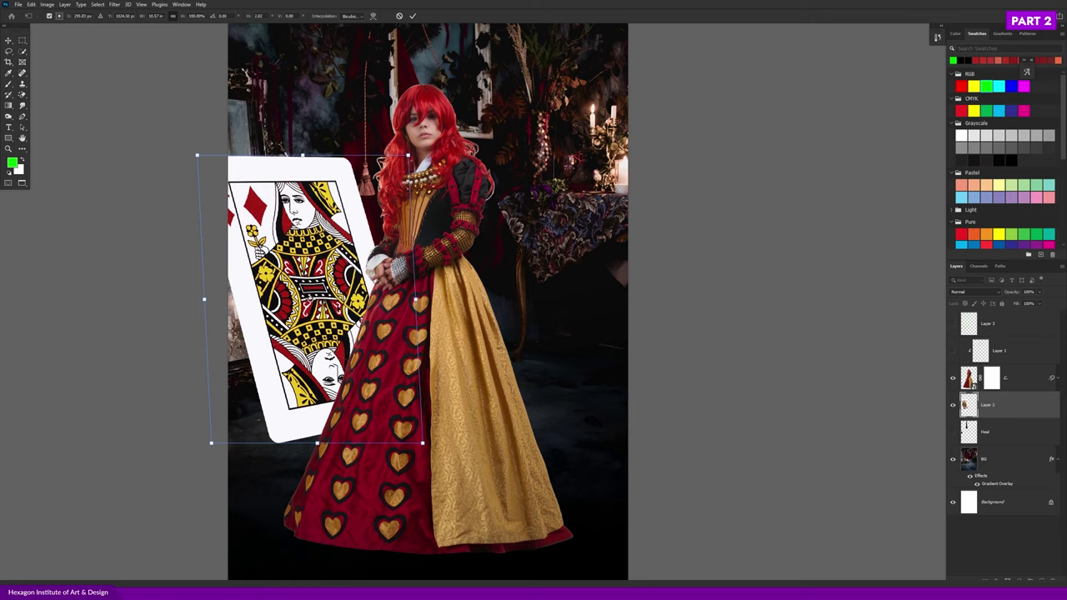
{"action": "key", "text": "Up"}
{"action": "key", "text": "Up"}
{"action": "key", "text": "Up"}
{"action": "key", "text": "Left"}
{"action": "key", "text": "Left"}
{"action": "key", "text": "Return"}
{"action": "key", "text": "ctrl+0"}
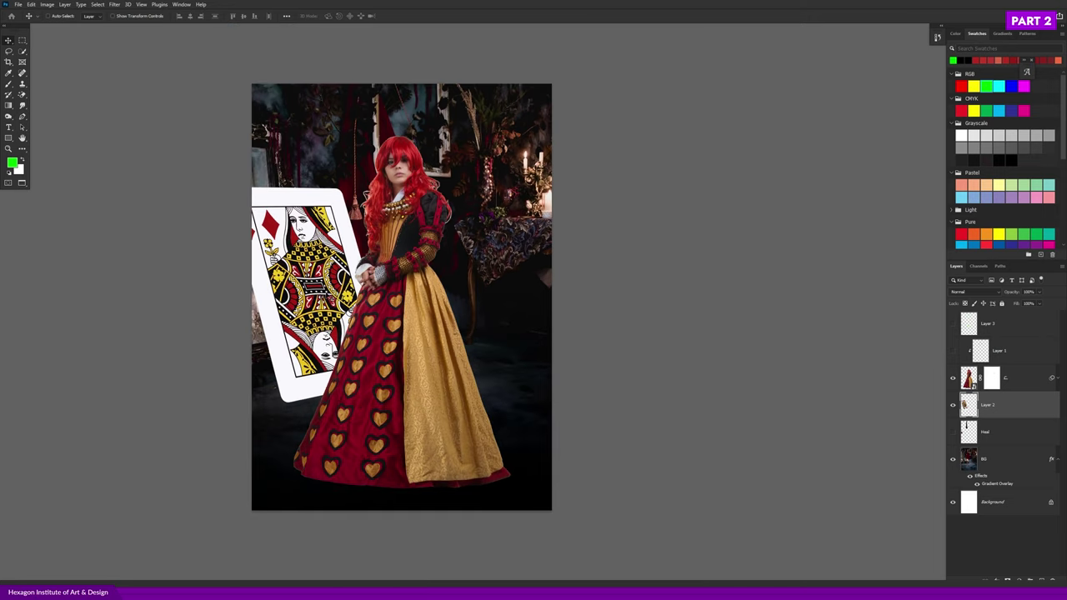
- Scale the card slightly smaller from its top-right corner and commit it behind the queen
{"action": "key", "text": "ctrl+t"}
{"action": "left_click_drag", "start_coordinate": [395, 186], "coordinate": [379, 205]}
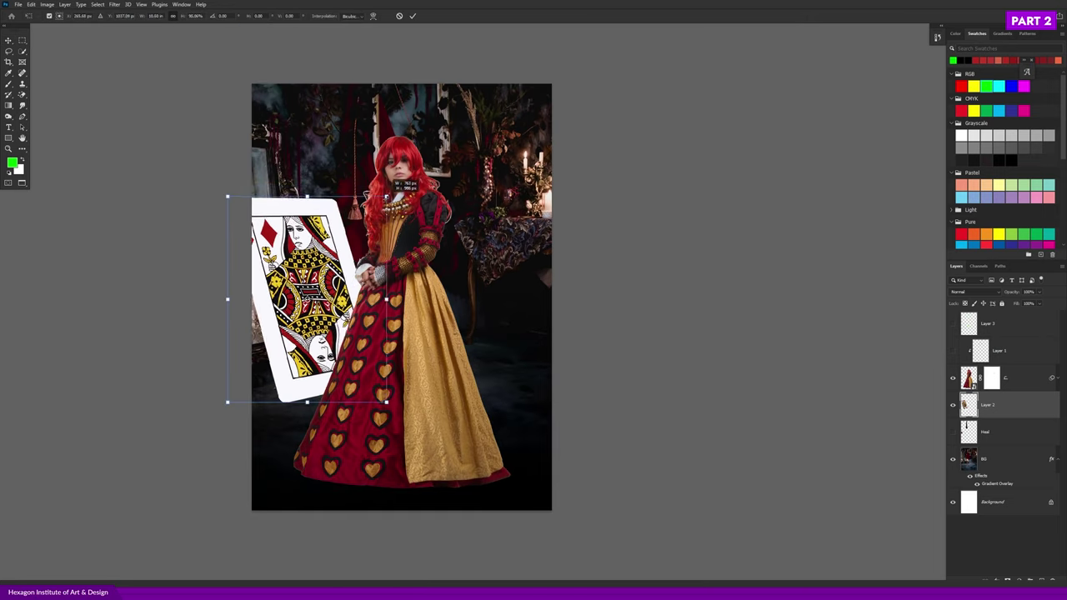
{"action": "left_click_drag", "start_coordinate": [378, 400], "coordinate": [383, 394]}
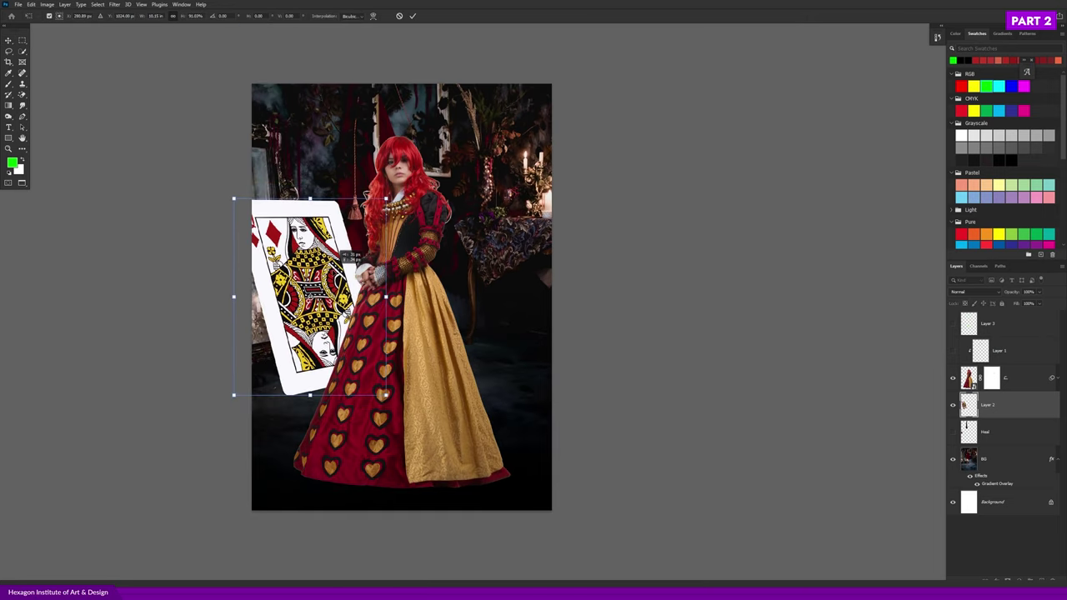
{"action": "left_click_drag", "start_coordinate": [383, 198], "coordinate": [382, 200]}
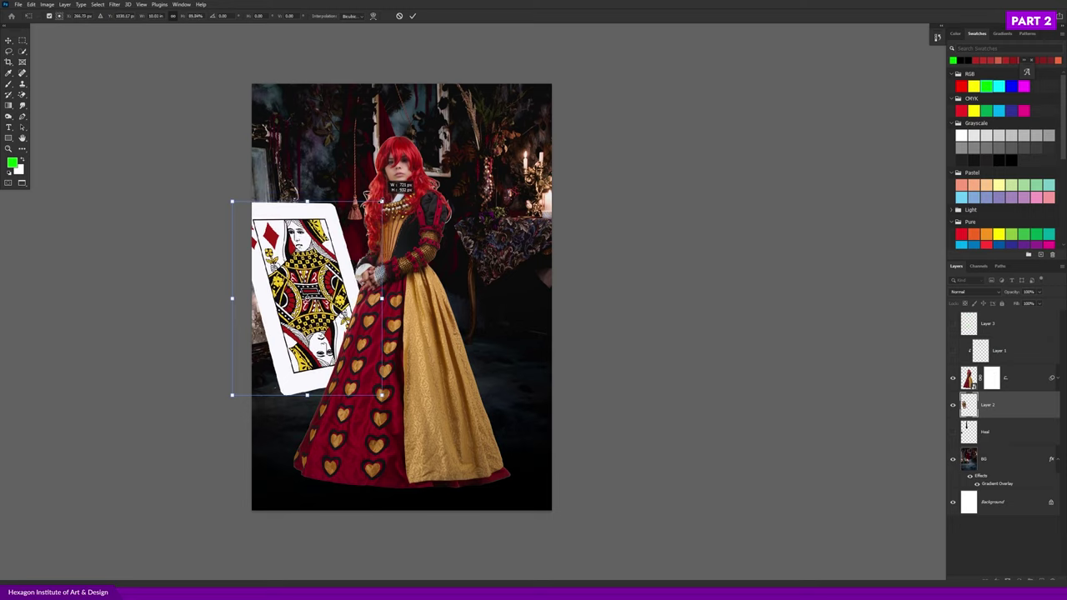
{"action": "left_click_drag", "start_coordinate": [382, 201], "coordinate": [387, 196]}
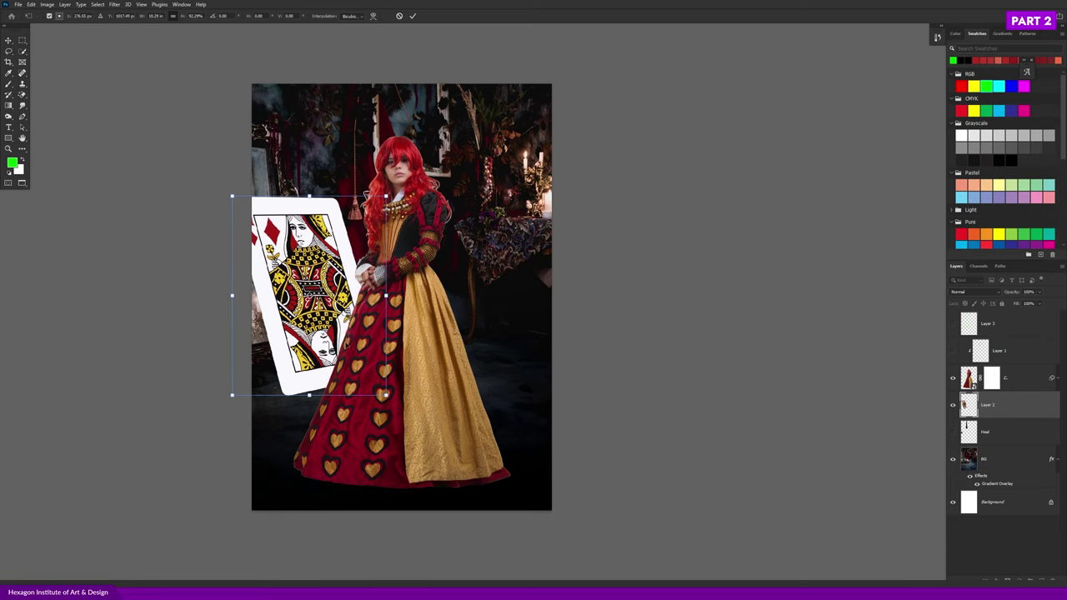
{"action": "key", "text": "Return"}
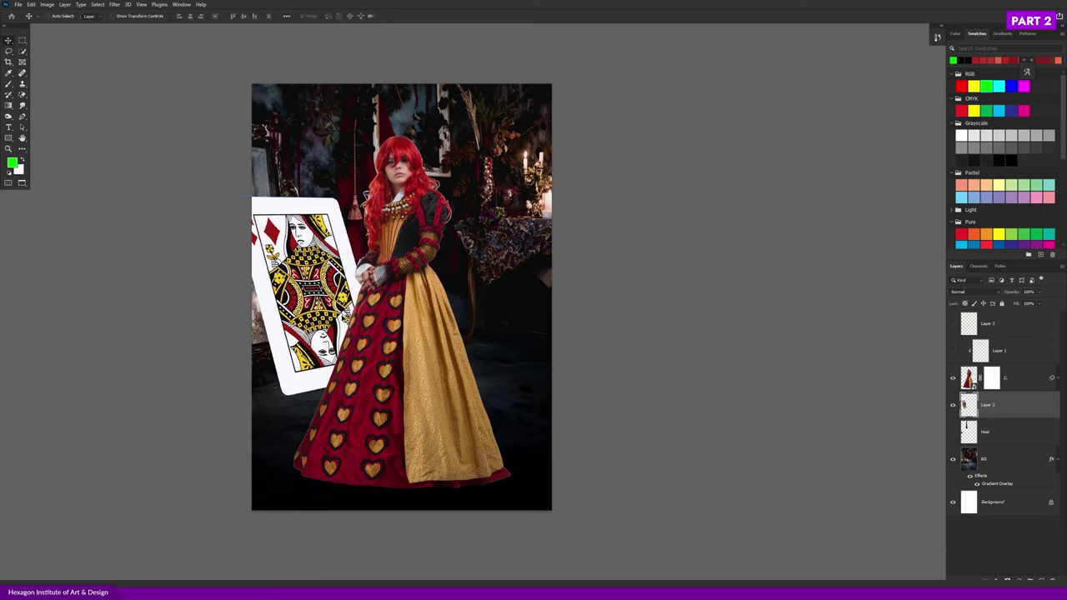
- Reveal the Heal layer, delete the perspective-guide Layer 3, then switch windows and hide the sketch layer
{"action": "left_click", "coordinate": [954, 434]}
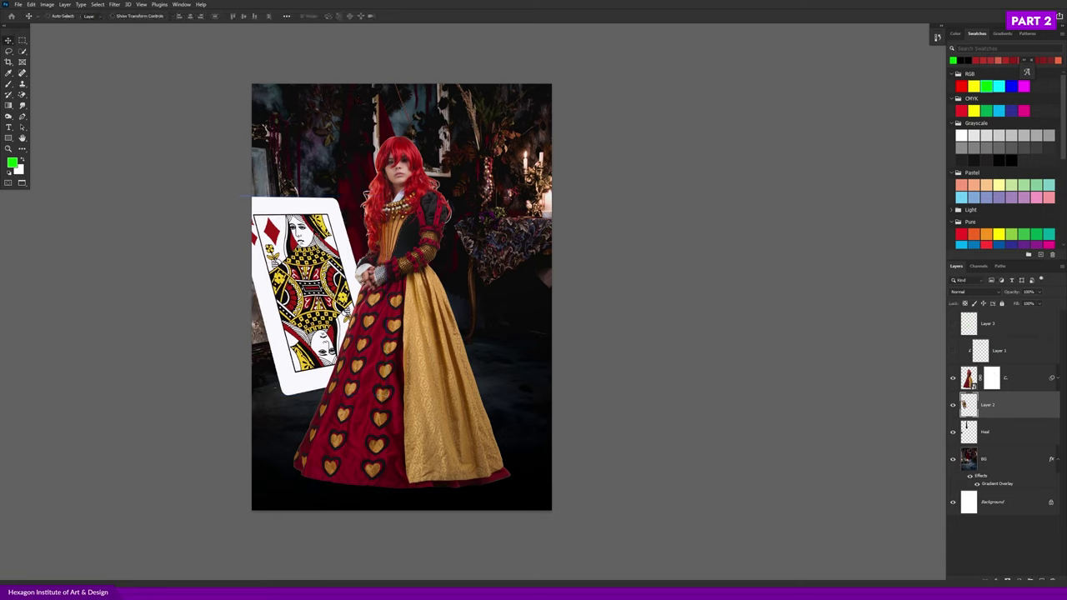
{"action": "left_click", "coordinate": [954, 324]}
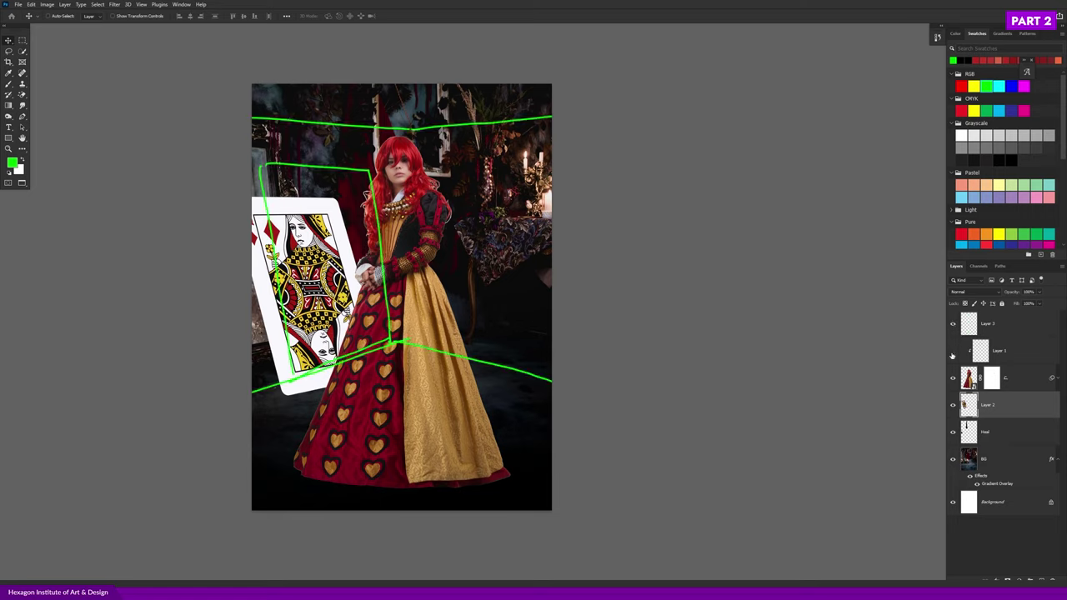
{"action": "left_click", "coordinate": [953, 324]}
{"action": "left_click", "coordinate": [992, 333]}
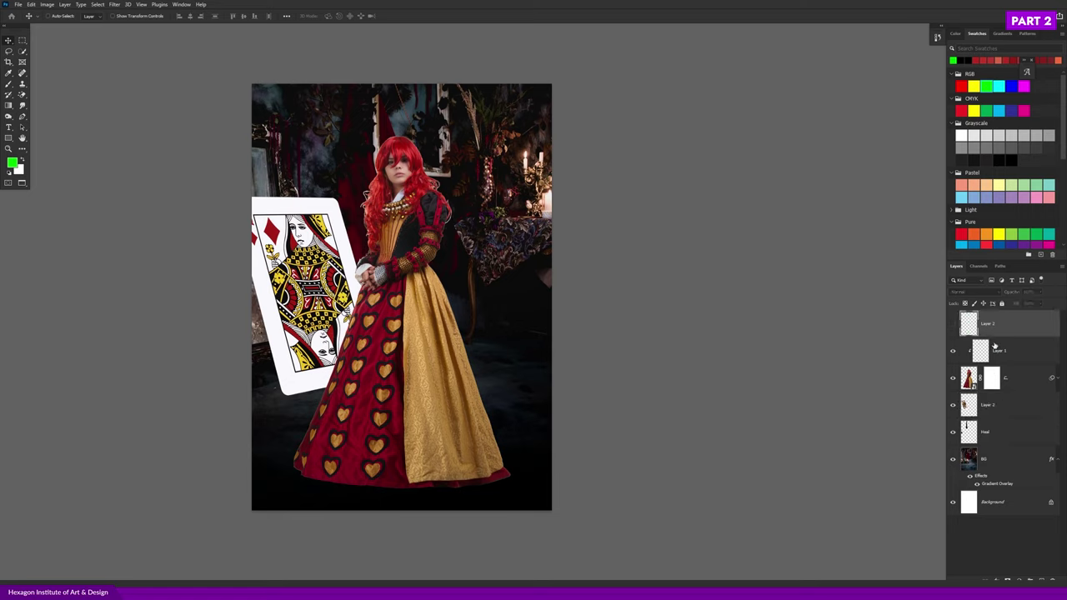
{"action": "key", "text": "Delete"}
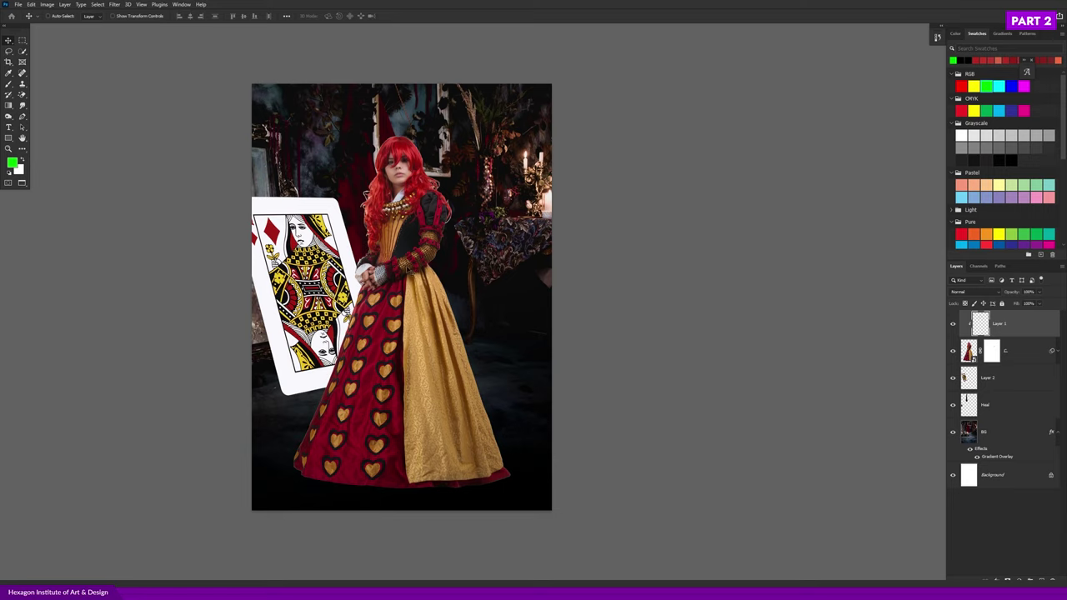
{"action": "key", "text": "alt+Tab"}
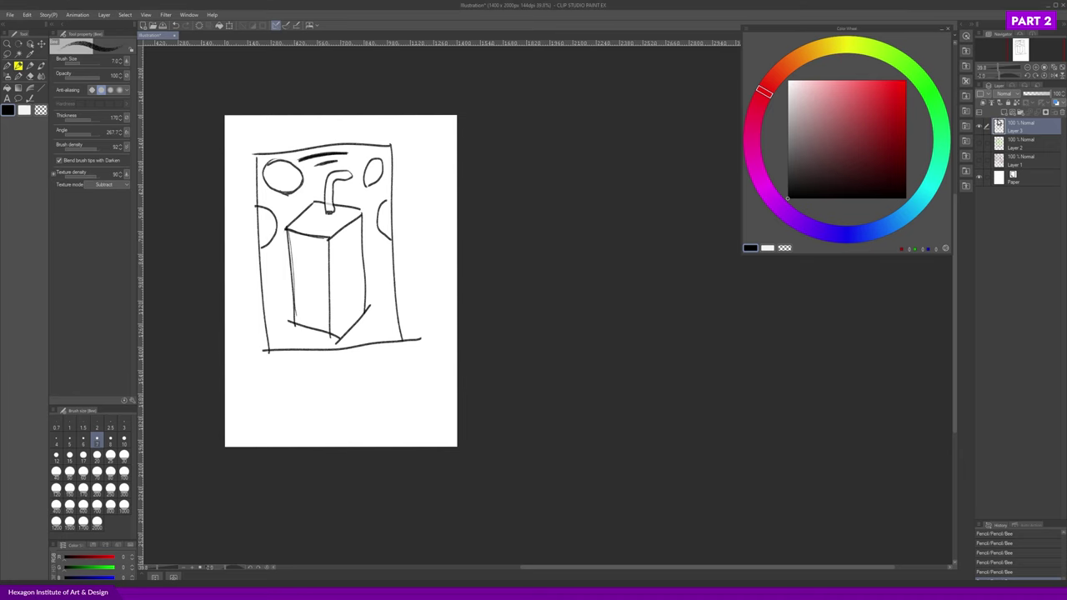
{"action": "left_click", "coordinate": [980, 125]}
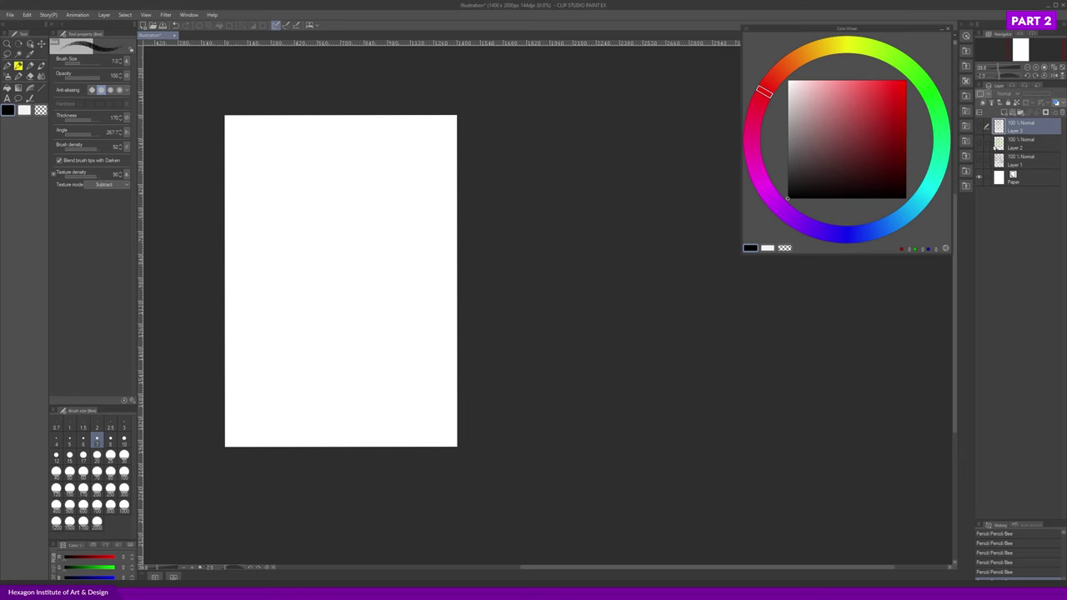
- Show the brown drawing layers, select Layer 1, and set the colour wheel hue to green
{"action": "left_click", "coordinate": [980, 159]}
{"action": "left_click", "coordinate": [980, 164]}
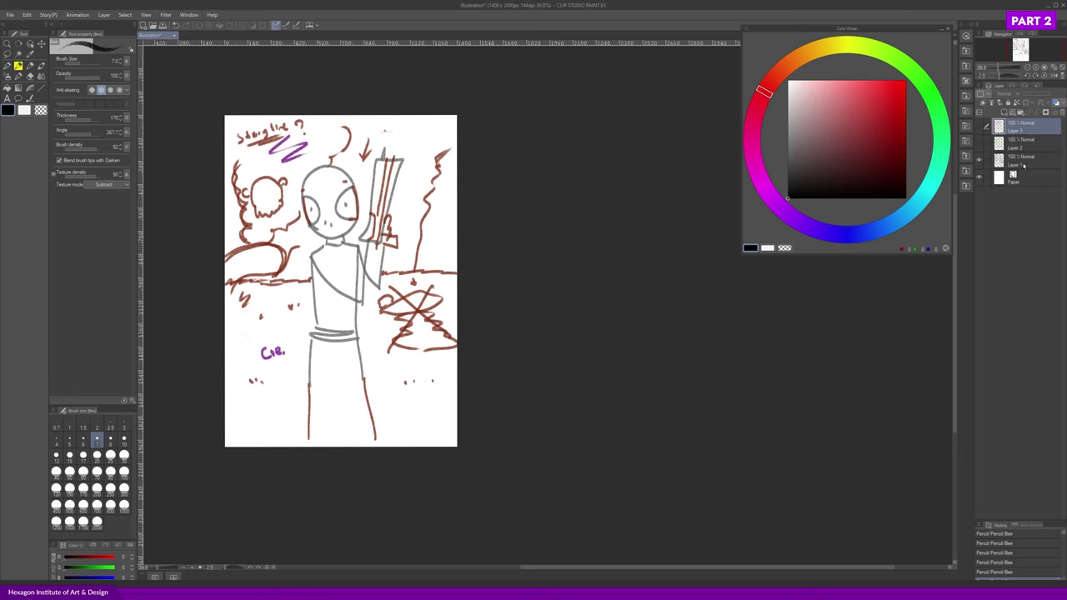
{"action": "left_click", "coordinate": [1018, 160]}
{"action": "scroll", "coordinate": [341, 268], "scroll_direction": "up", "scroll_amount": 2}
{"action": "scroll", "coordinate": [341, 269], "scroll_direction": "up", "scroll_amount": 3}
{"action": "scroll", "coordinate": [341, 268], "scroll_direction": "down", "scroll_amount": 2}
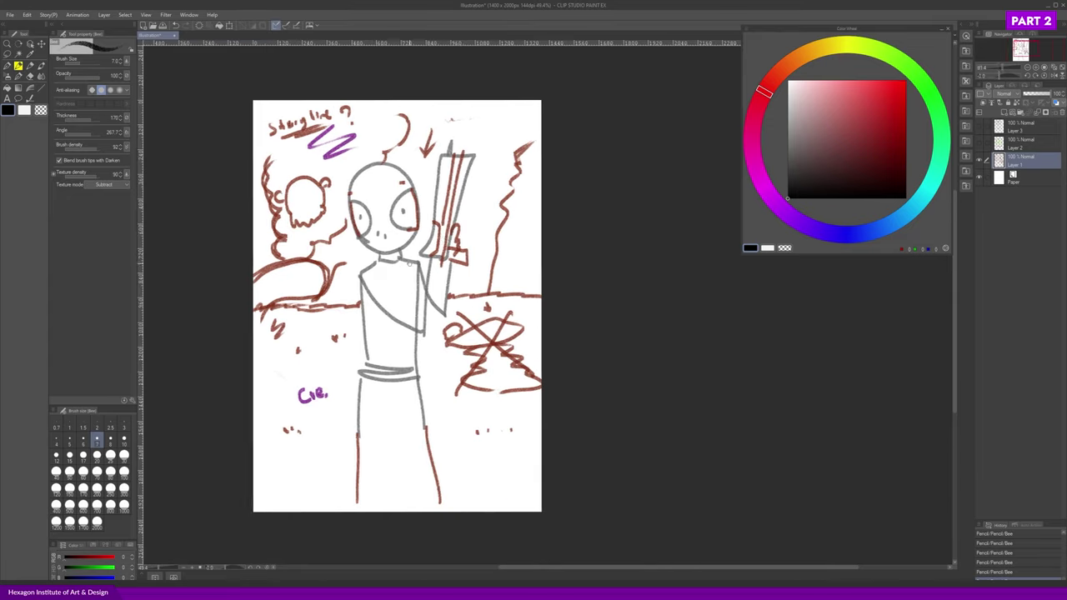
{"action": "left_click", "coordinate": [907, 73]}
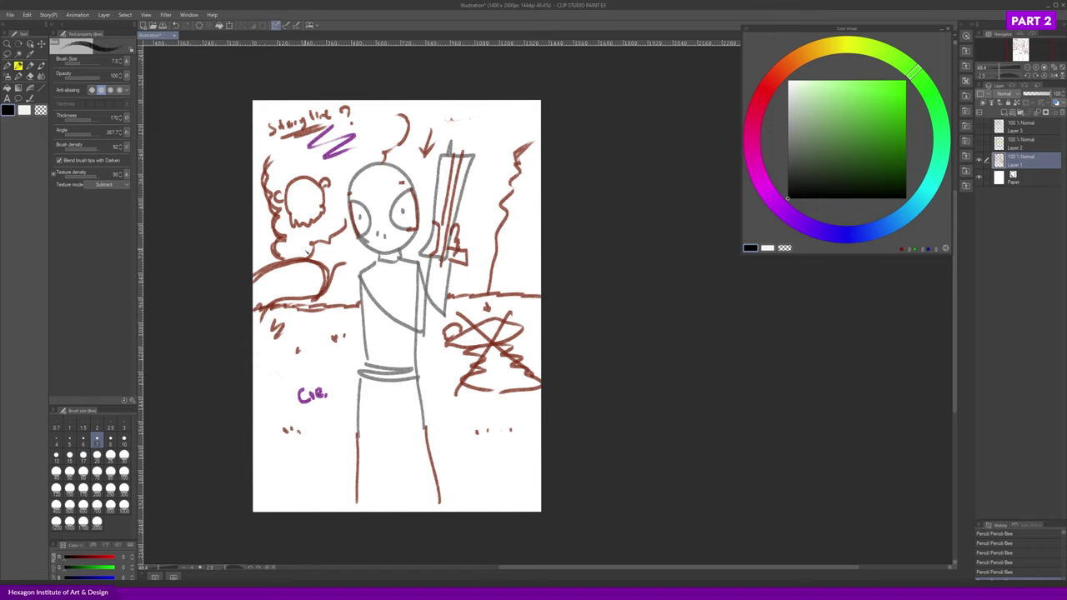
- Circle the left bush with a black oval and the right bush with a green oval
{"action": "mouse_move", "coordinate": [325, 166]}
{"action": "left_mouse_down"}
{"action": "mouse_move", "coordinate": [292, 325]}
{"action": "mouse_move", "coordinate": [338, 164]}
{"action": "left_mouse_up"}
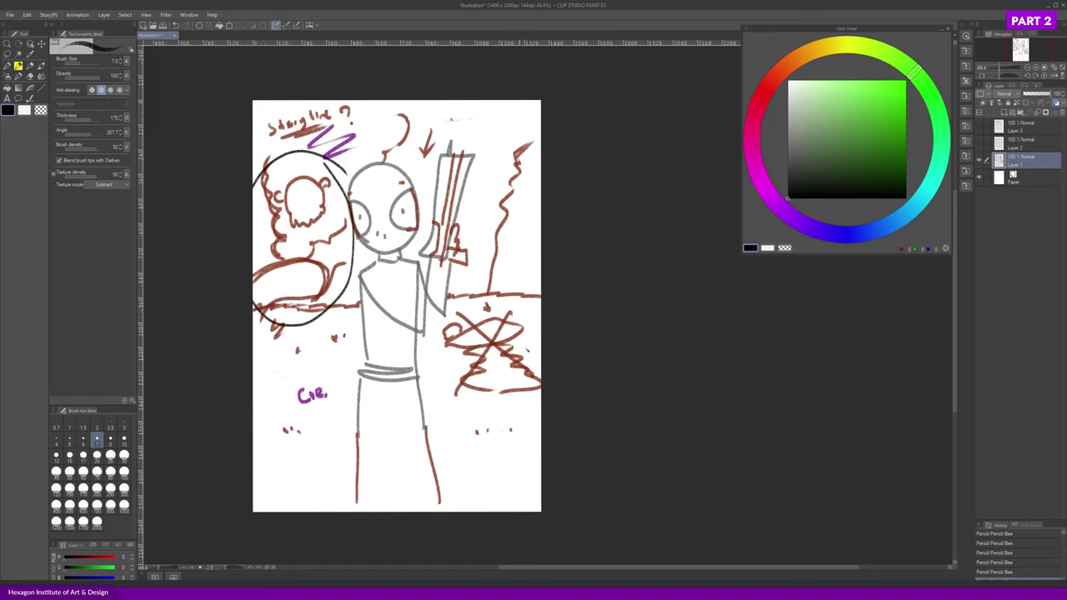
{"action": "left_click", "coordinate": [876, 100]}
{"action": "left_click_drag", "start_coordinate": [501, 400], "coordinate": [458, 390]}
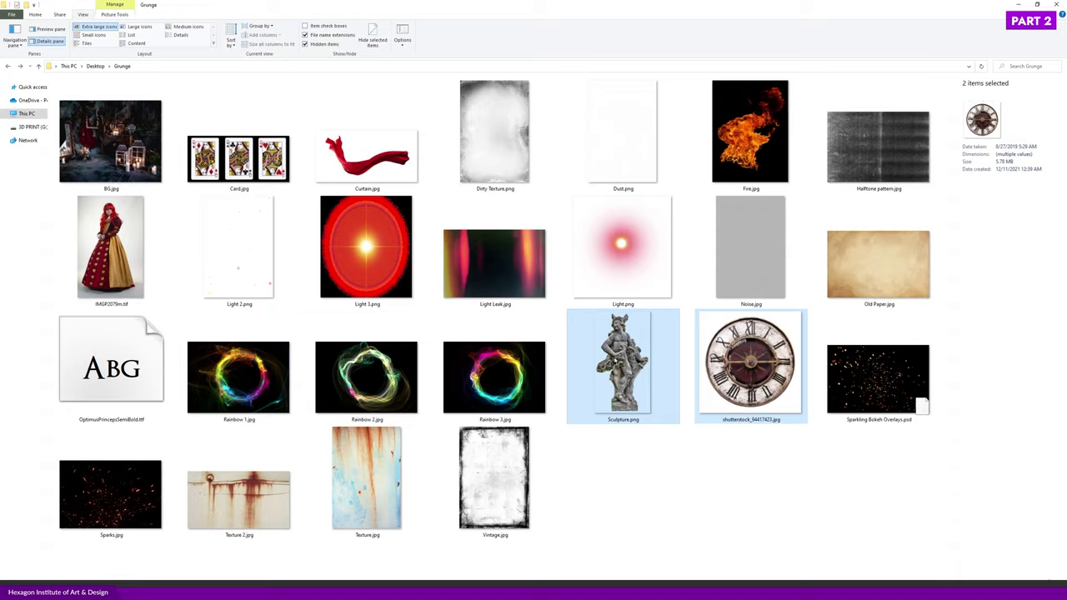
{"action": "left_click_drag", "start_coordinate": [714, 392], "coordinate": [671, 354]}
{"action": "key", "text": "alt+Tab"}
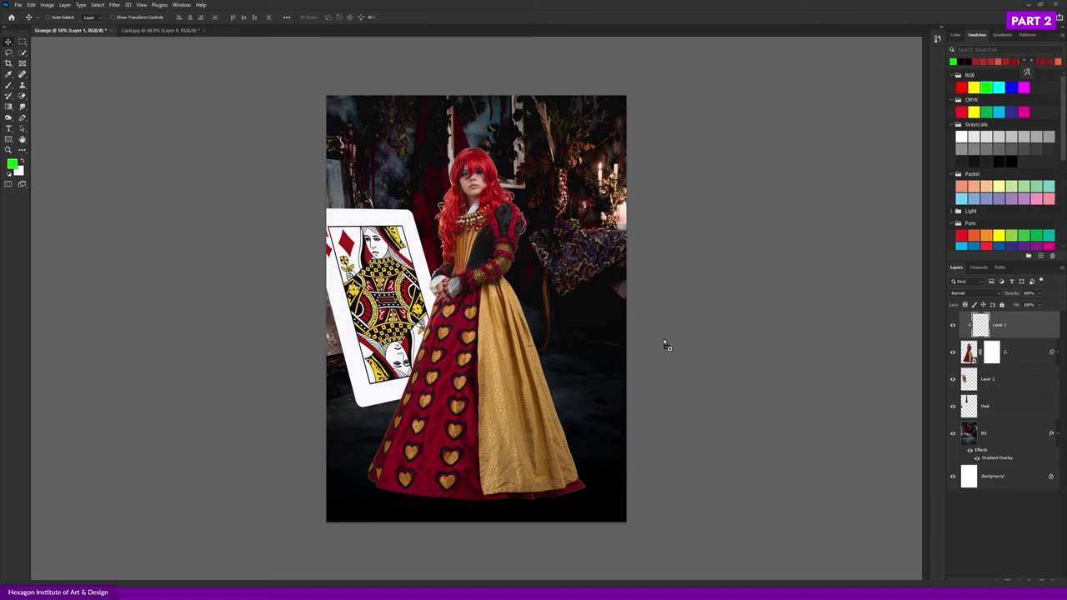
- Open Sculpture.png and the clock photo, discarding the embedded colour profile
{"action": "left_click_drag", "start_coordinate": [671, 354], "coordinate": [460, 40]}
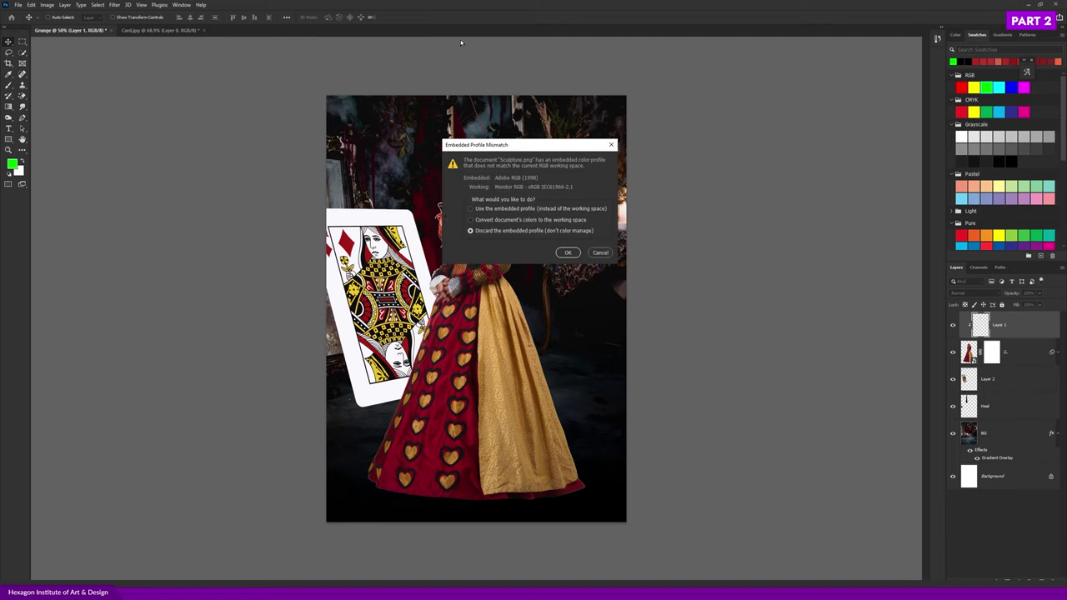
{"action": "left_click", "coordinate": [568, 252]}
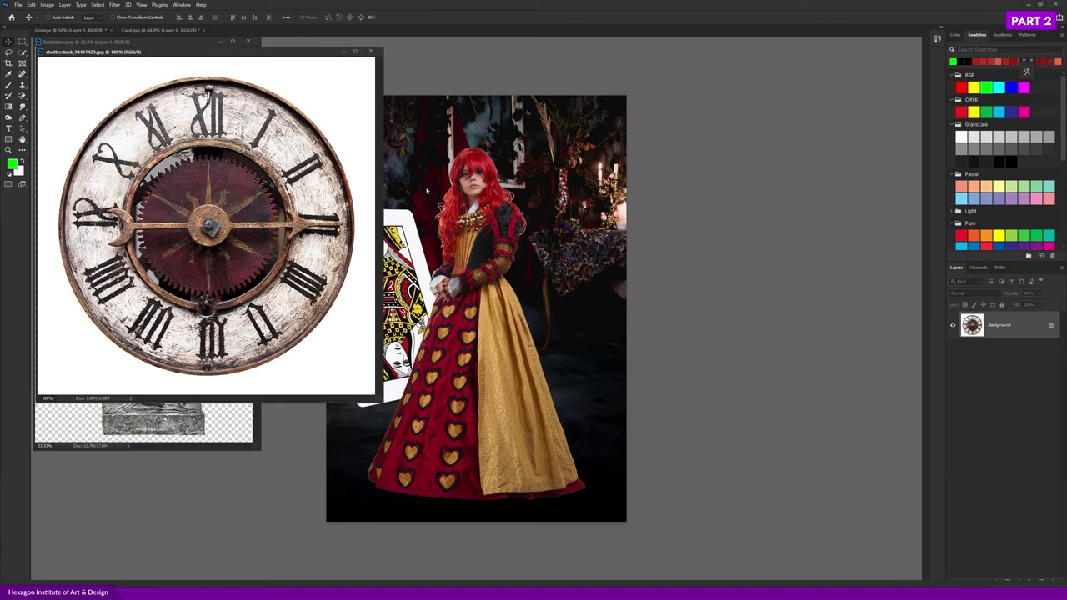
{"action": "left_click_drag", "start_coordinate": [266, 58], "coordinate": [472, 57]}
{"action": "left_click_drag", "start_coordinate": [218, 43], "coordinate": [511, 89]}
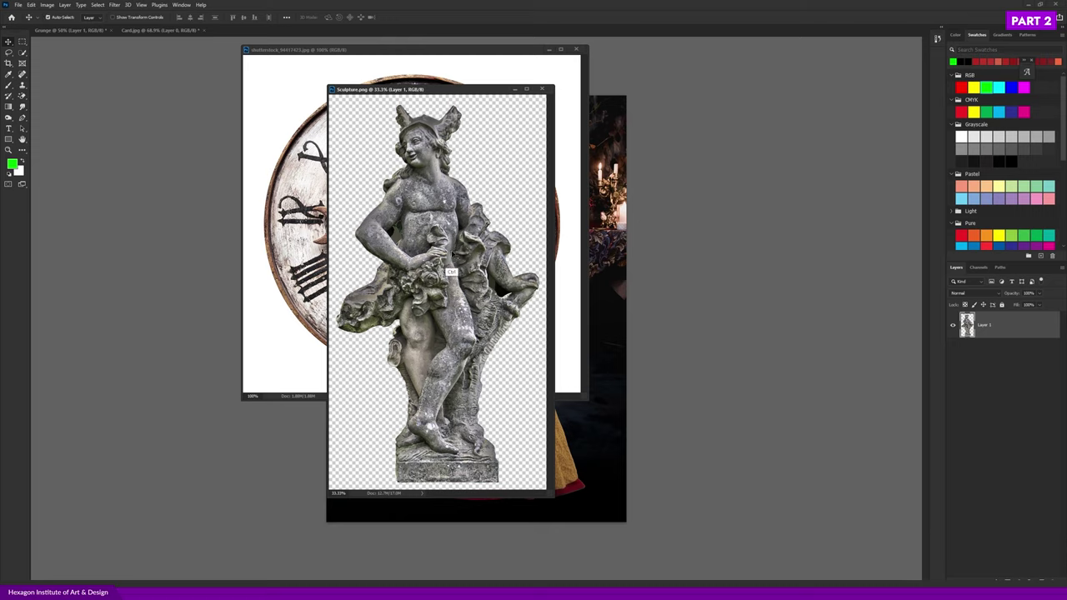
- Dock the clock and statue windows as tabs and return to the Grunge composite
{"action": "key", "text": "ctrl"}
{"action": "left_click_drag", "start_coordinate": [107, 41], "coordinate": [85, 37]}
{"action": "left_click", "coordinate": [257, 63]}
{"action": "left_click_drag", "start_coordinate": [259, 49], "coordinate": [266, 31]}
{"action": "left_click_drag", "start_coordinate": [385, 83], "coordinate": [432, 31]}
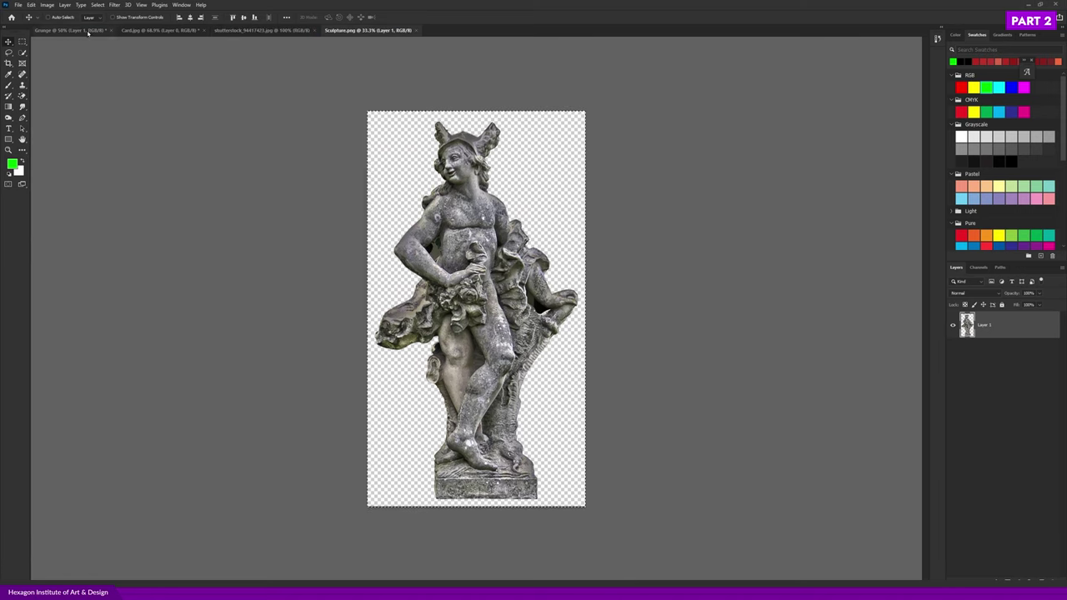
{"action": "left_click", "coordinate": [101, 30]}
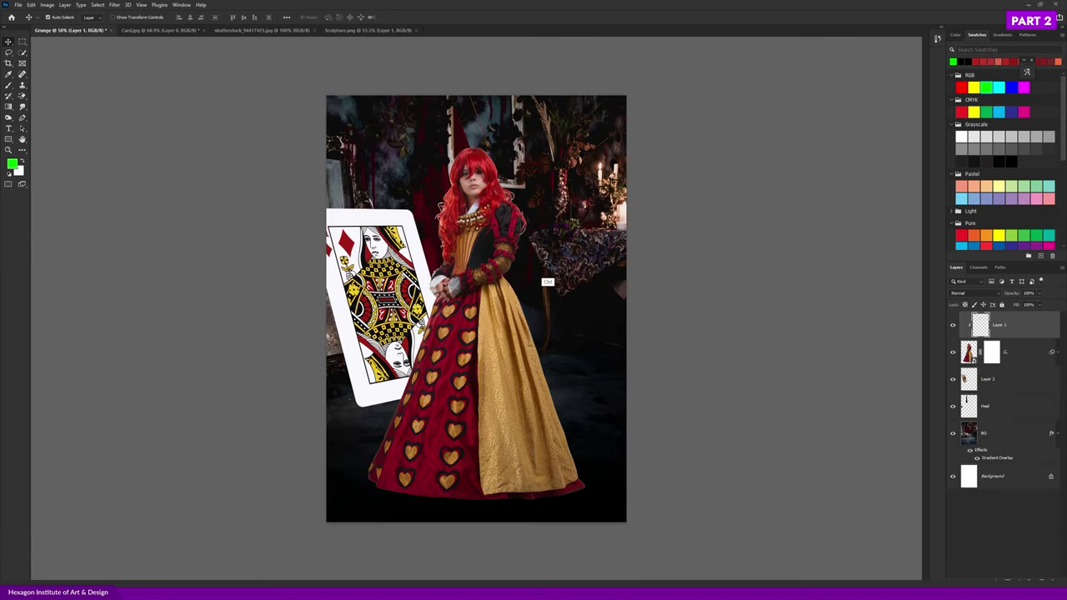
- Paste the statue into the Grunge composite and go to the clock photo
{"action": "key", "text": "ctrl+v"}
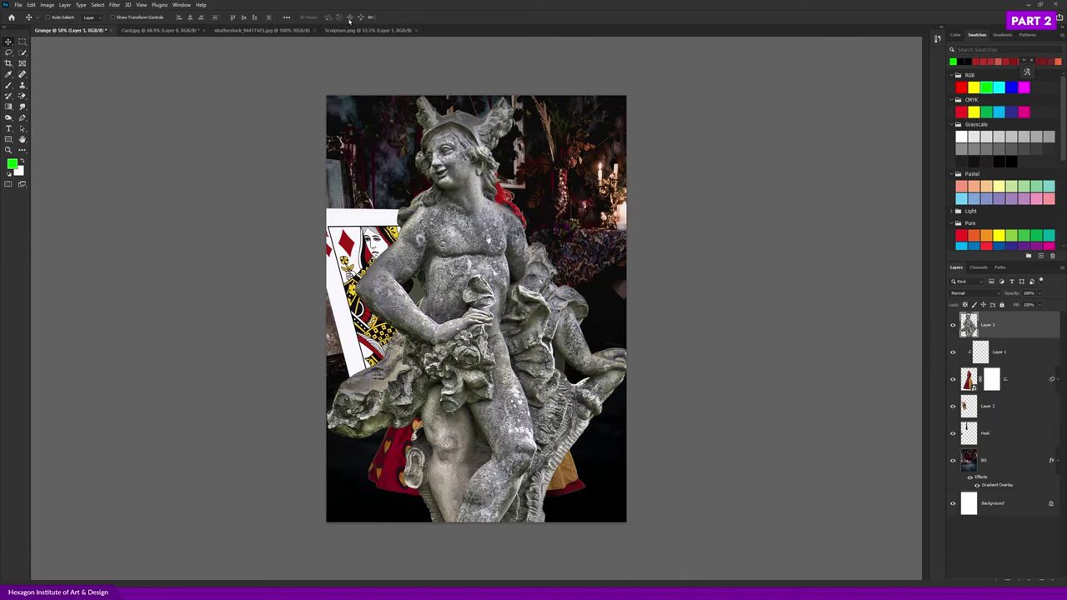
{"action": "left_click", "coordinate": [367, 30]}
{"action": "left_click", "coordinate": [280, 32]}
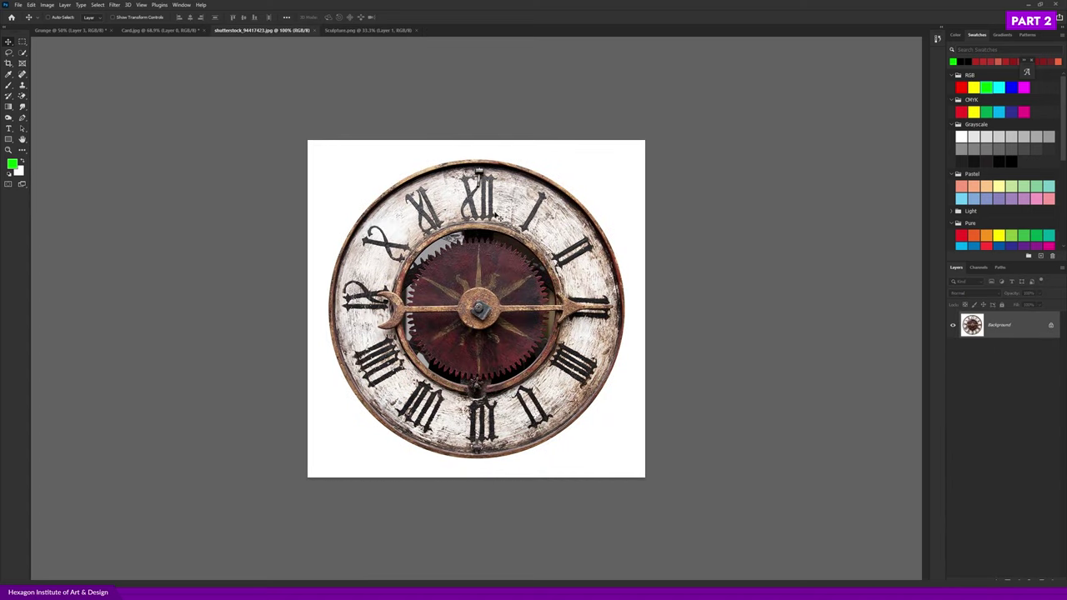
{"action": "scroll", "coordinate": [497, 268], "scroll_direction": "up", "scroll_amount": 2}
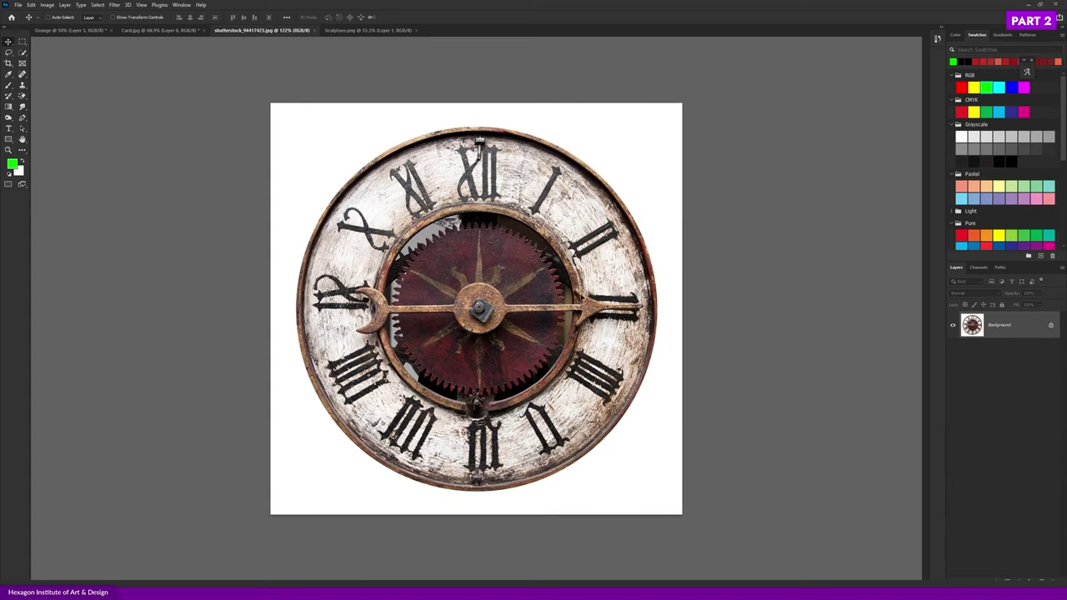
- Remove the clock's white background with the Magic Eraser, then paste the clock into Grunge
{"action": "key", "text": "e"}
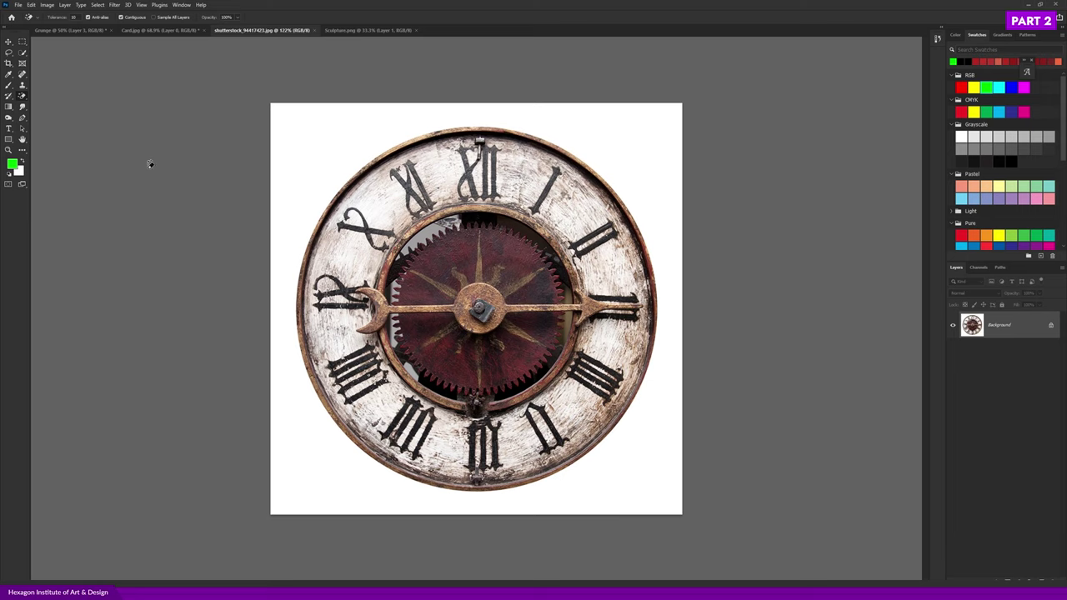
{"action": "left_click", "coordinate": [326, 156]}
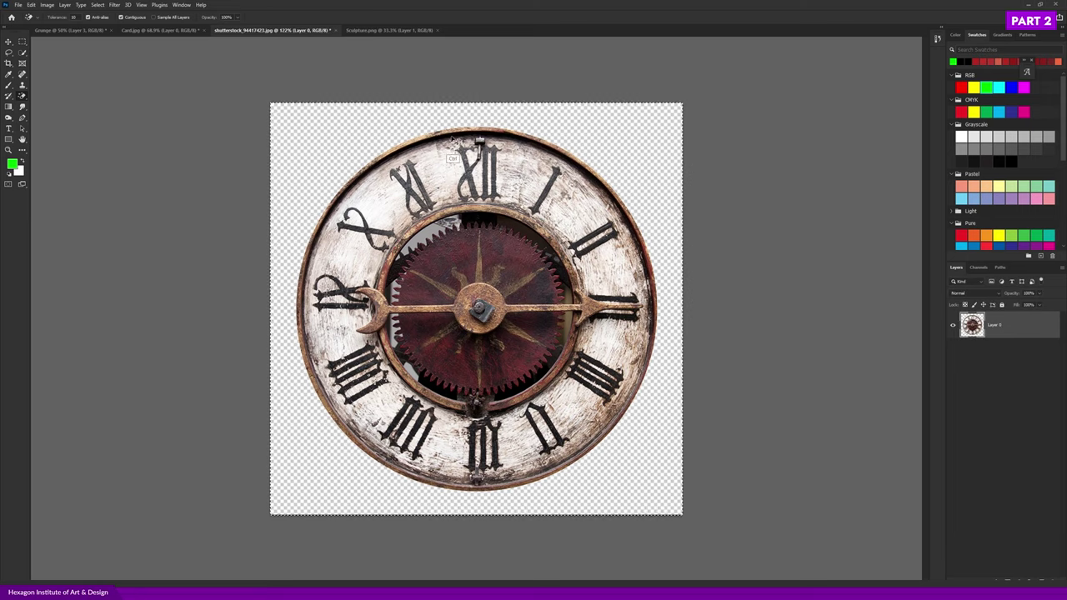
{"action": "key", "text": "ctrl+a"}
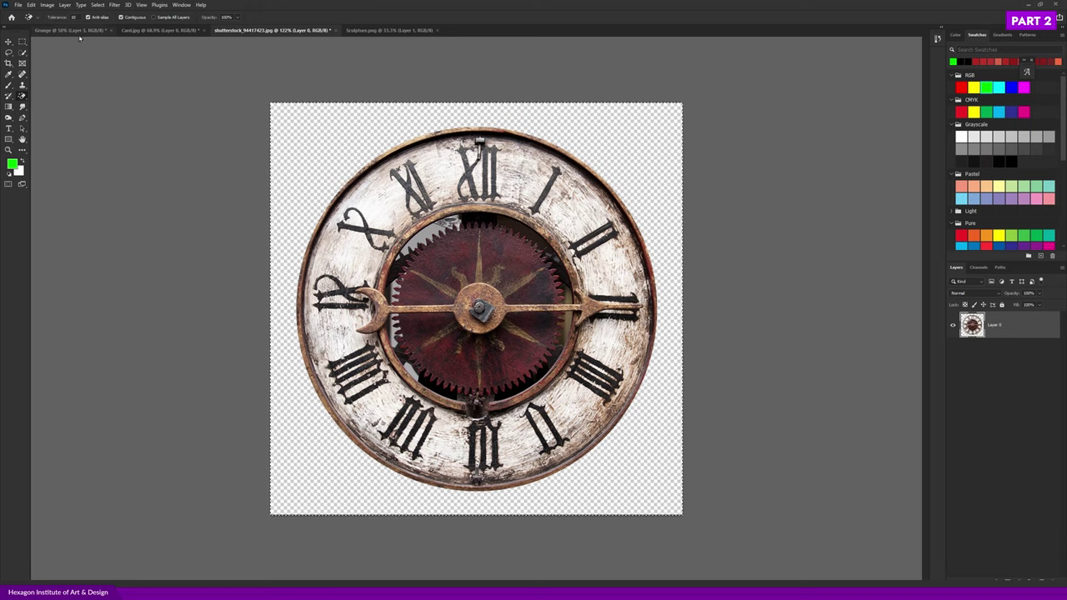
{"action": "key", "text": "v"}
{"action": "left_click", "coordinate": [71, 30]}
{"action": "key", "text": "ctrl+v"}
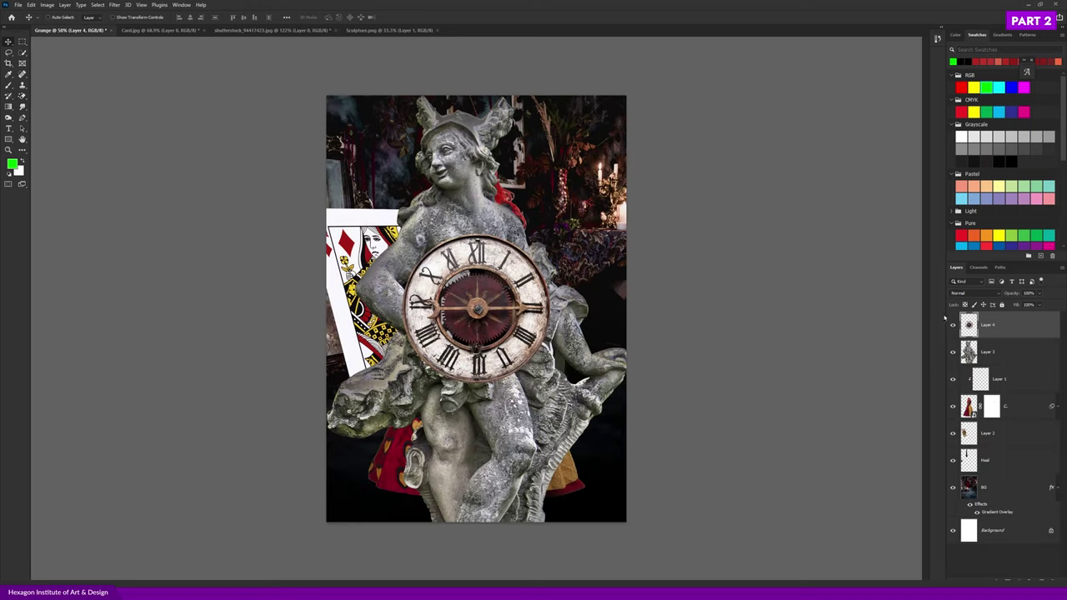
- Move the statue layer below the queen, shrink it, place it right beside the clock, and commit
{"action": "left_click_drag", "start_coordinate": [1004, 353], "coordinate": [1008, 406]}
{"action": "key", "text": "ctrl+t"}
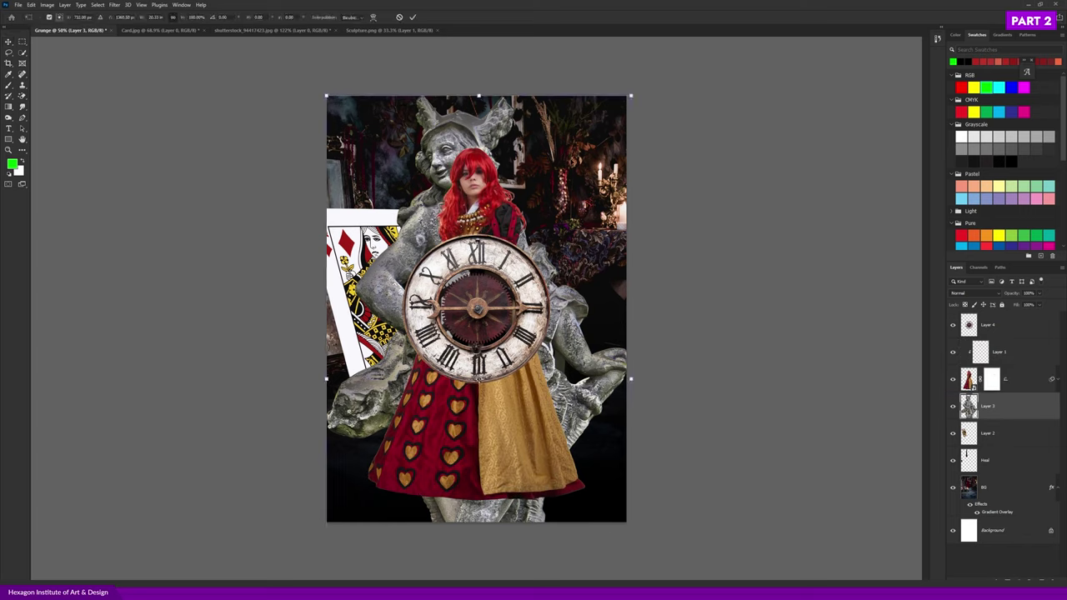
{"action": "left_click_drag", "start_coordinate": [633, 93], "coordinate": [546, 302]}
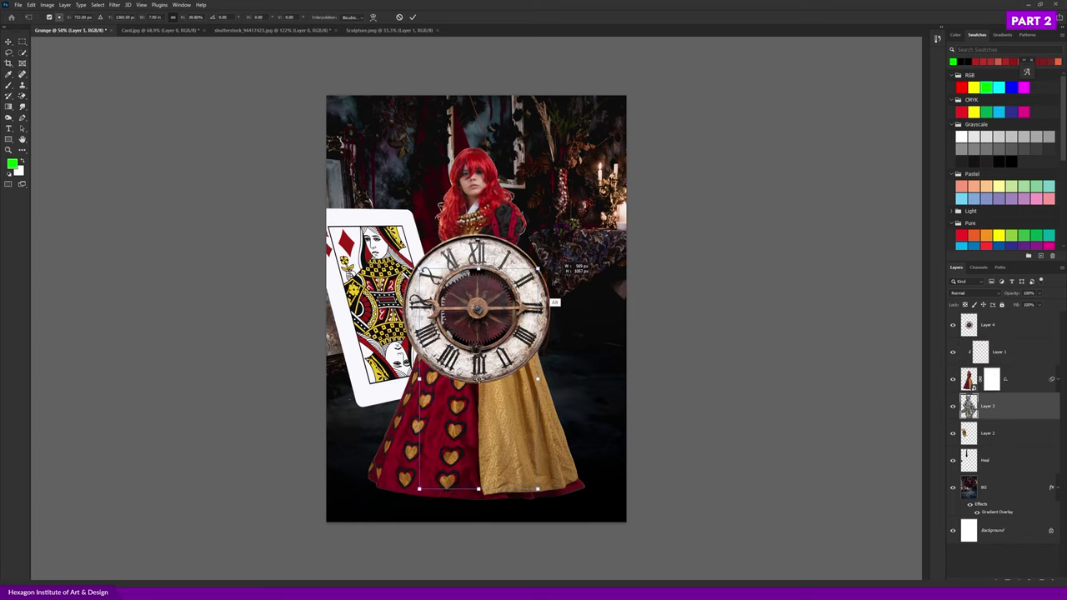
{"action": "left_click_drag", "start_coordinate": [484, 380], "coordinate": [554, 282]}
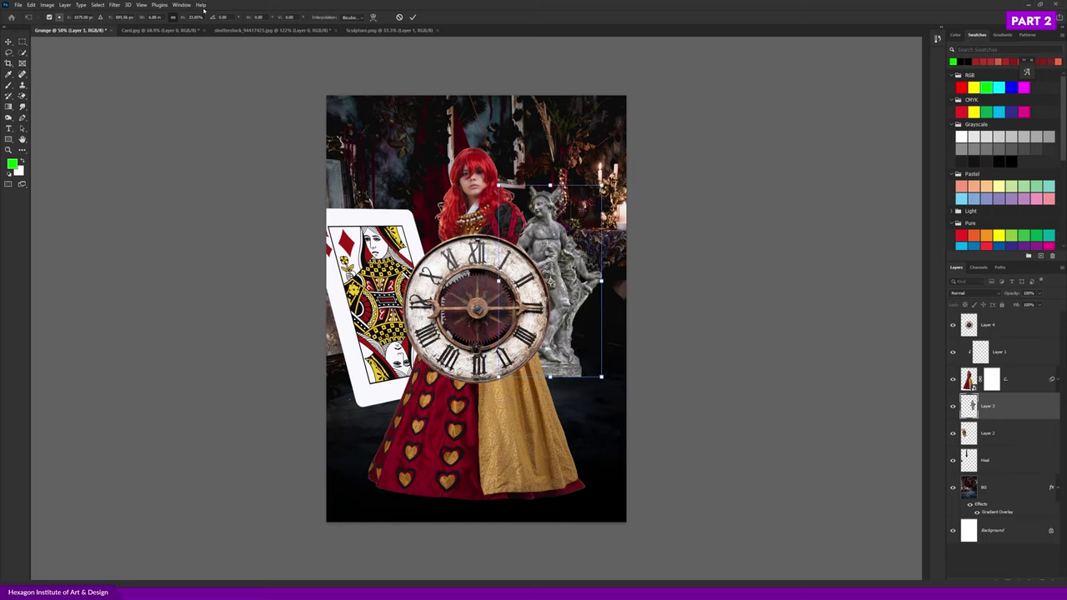
{"action": "left_click", "coordinate": [194, 17]}
{"action": "type", "text": "30"}
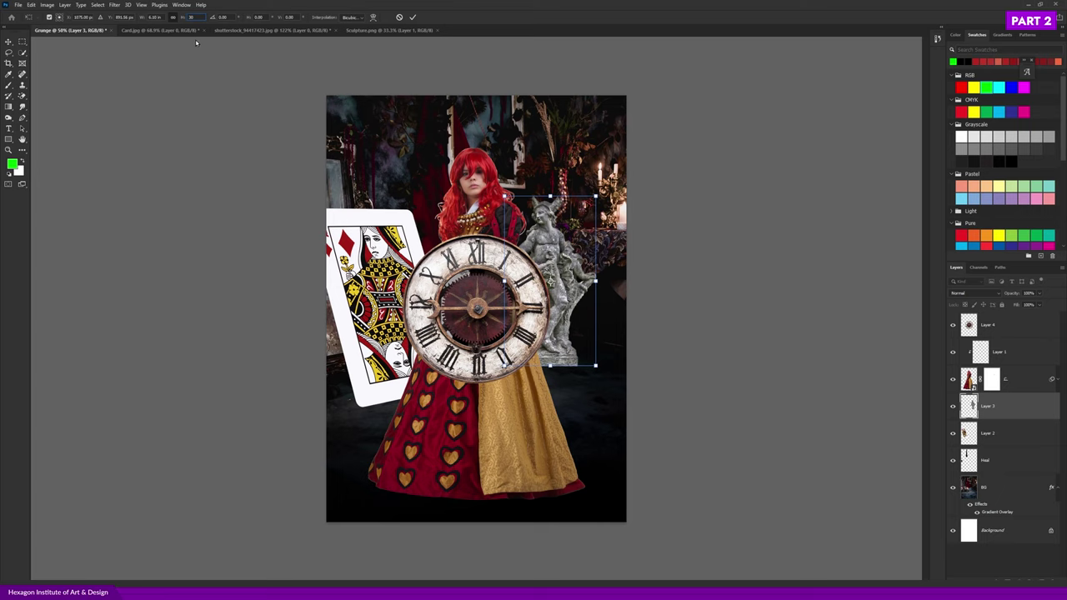
{"action": "type", "text": "0"}
{"action": "left_click", "coordinate": [176, 17]}
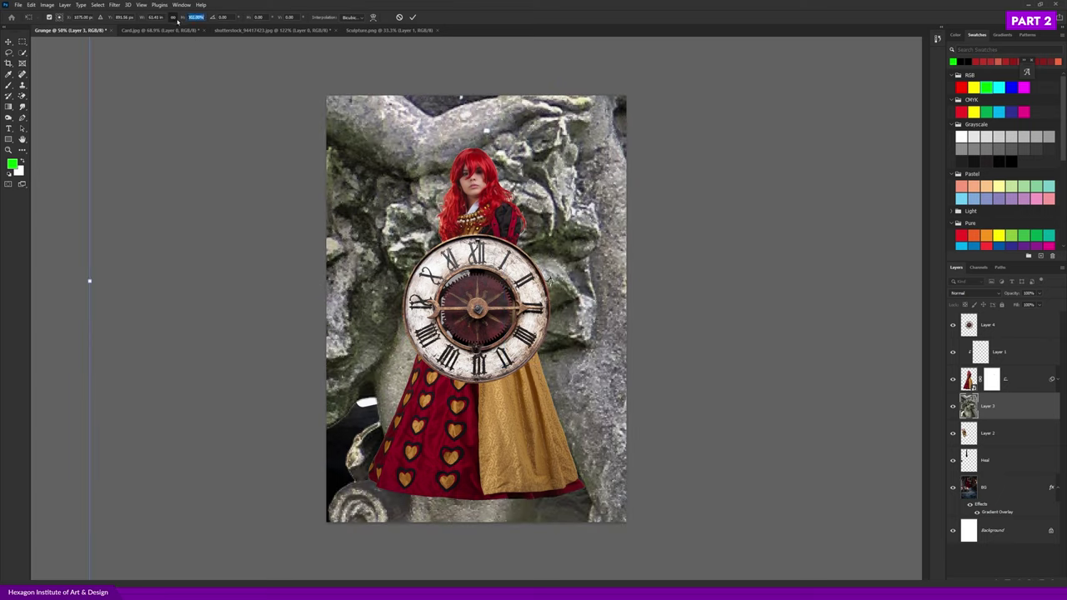
{"action": "type", "text": "25"}
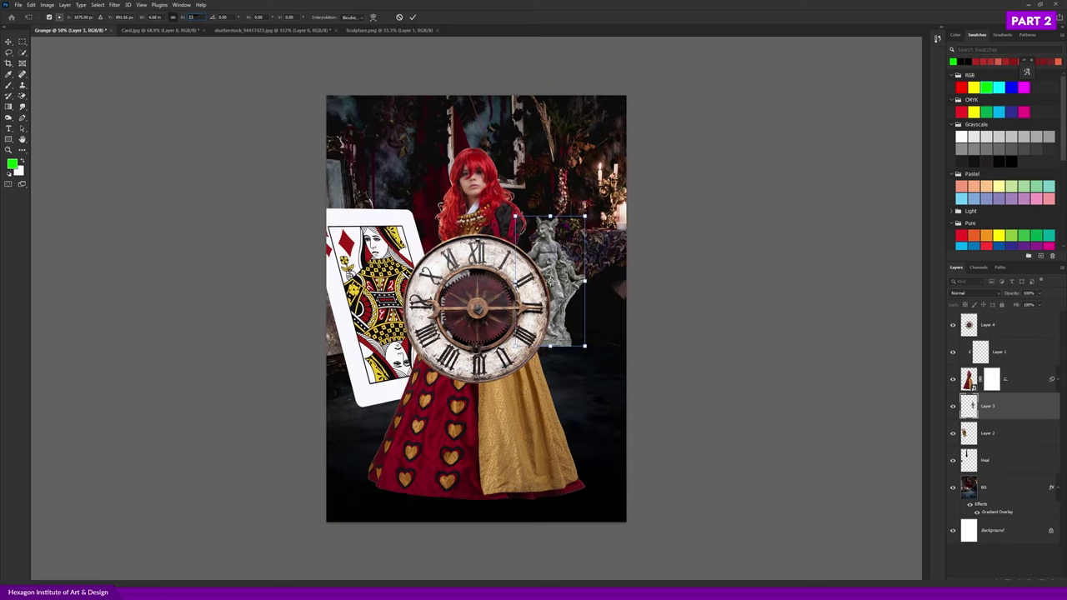
{"action": "type", "text": "35"}
{"action": "key", "text": "Return"}
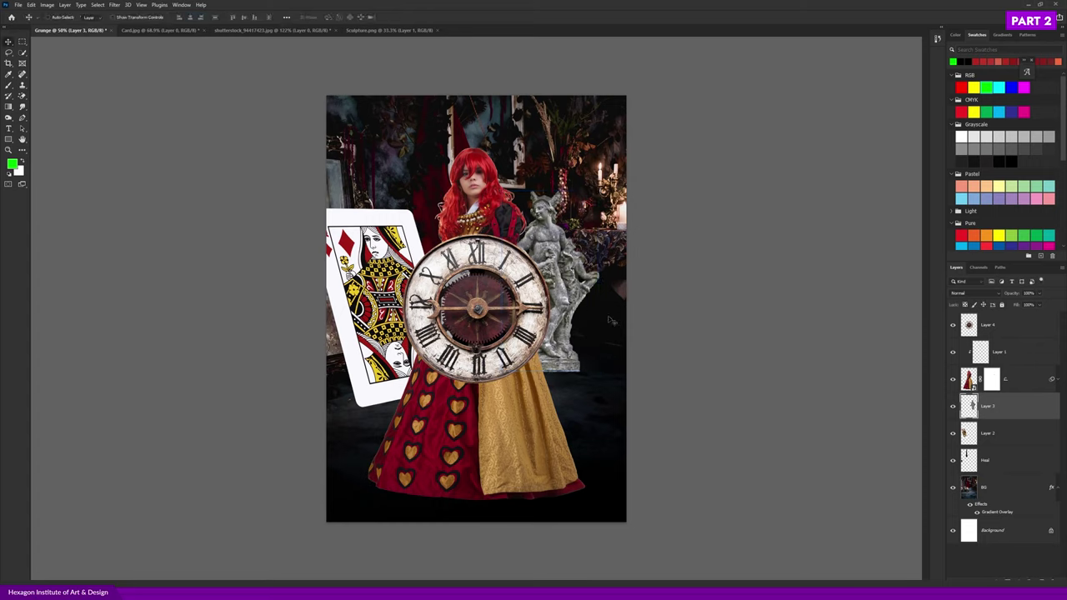
- Move the clock layer (Layer 4) beneath the queen layer
{"action": "left_click", "coordinate": [1005, 326]}
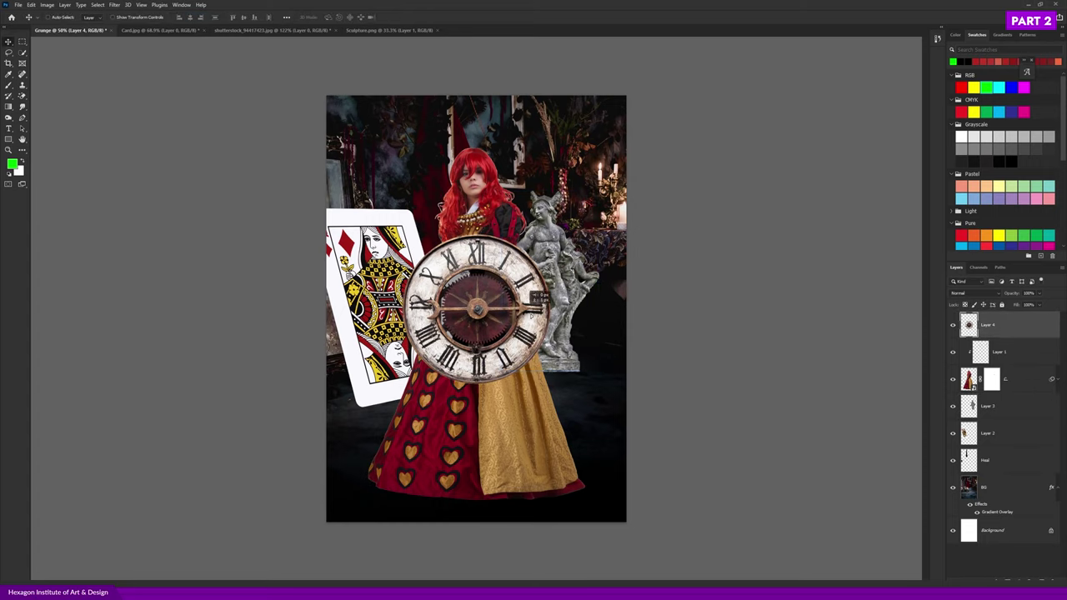
{"action": "left_click_drag", "start_coordinate": [994, 358], "coordinate": [994, 390]}
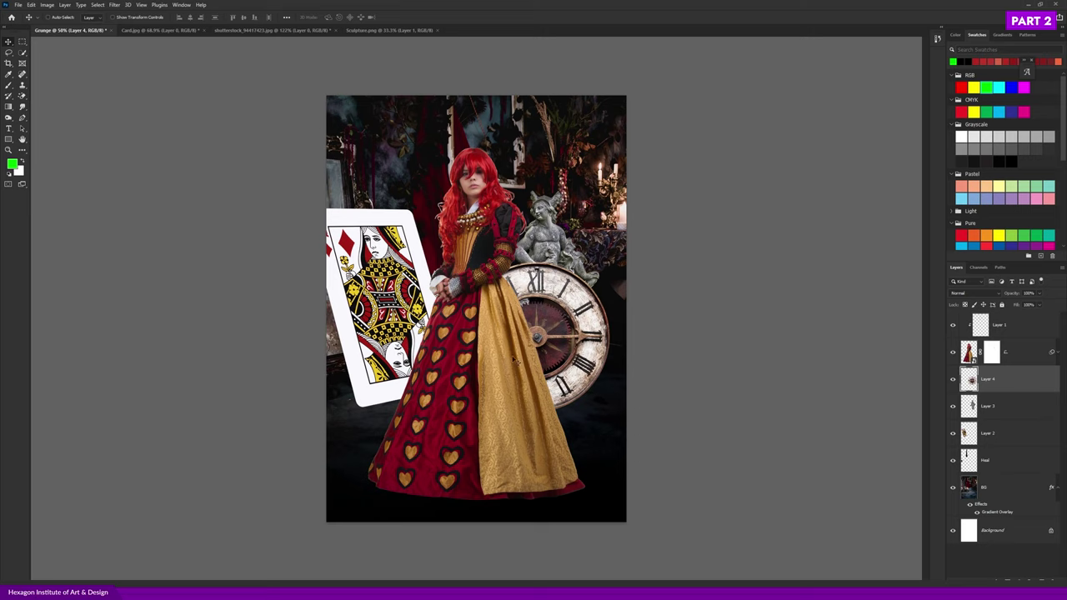
{"action": "scroll", "coordinate": [404, 373], "scroll_direction": "up", "scroll_amount": 1}
{"action": "scroll", "coordinate": [533, 375], "scroll_direction": "up", "scroll_amount": 1}
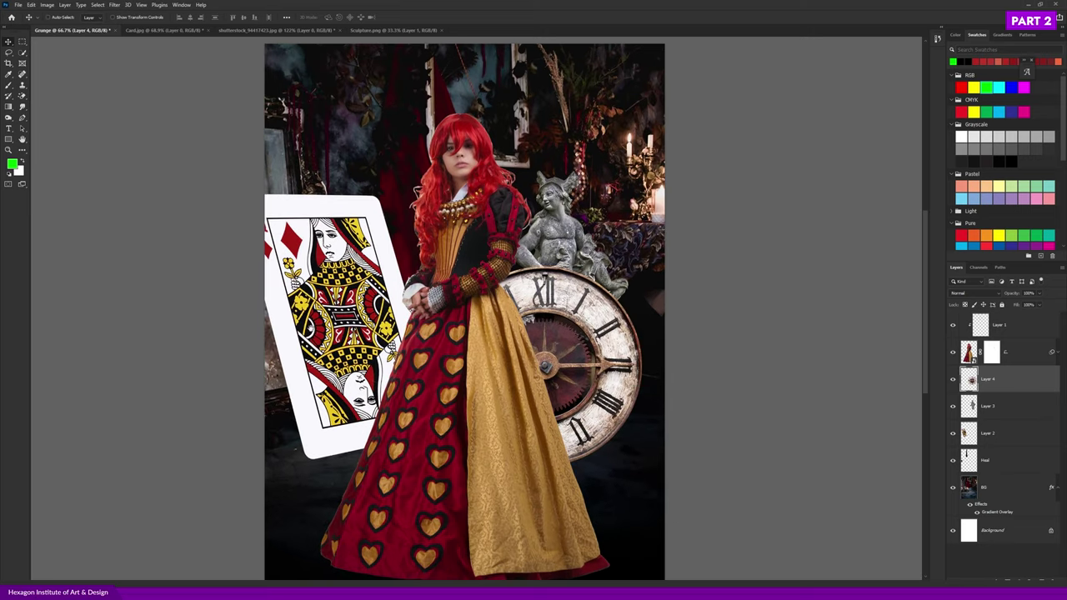
{"action": "scroll", "coordinate": [533, 376], "scroll_direction": "up", "scroll_amount": 1}
{"action": "scroll", "coordinate": [534, 376], "scroll_direction": "up", "scroll_amount": 1}
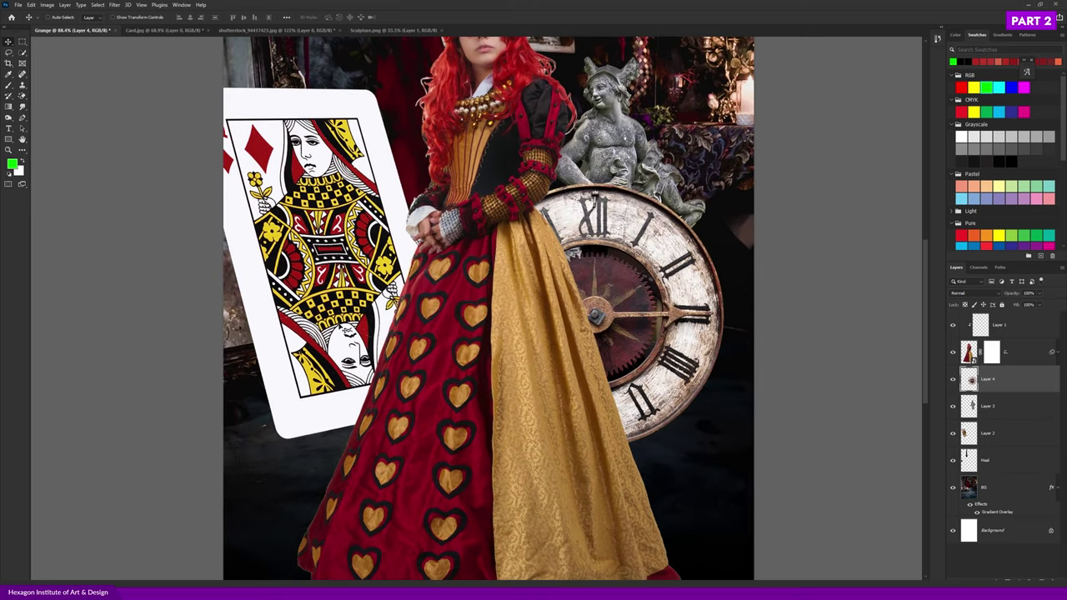
{"action": "scroll", "coordinate": [598, 316], "scroll_direction": "down", "scroll_amount": 2}
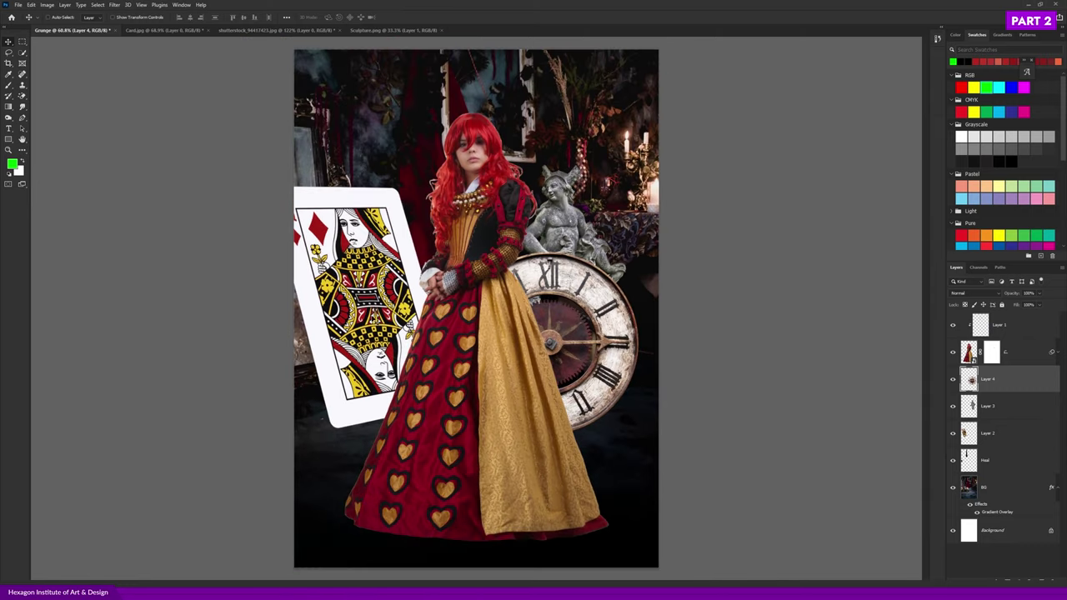
- Shift the clock right and slightly down beside the statue
{"action": "left_click", "coordinate": [374, 324], "text": "ctrl"}
{"action": "left_click", "coordinate": [604, 342], "text": "ctrl"}
{"action": "mouse_move", "coordinate": [618, 354]}
{"action": "left_mouse_down"}
{"action": "mouse_move", "coordinate": [688, 336]}
{"action": "mouse_move", "coordinate": [655, 337]}
{"action": "left_mouse_up"}
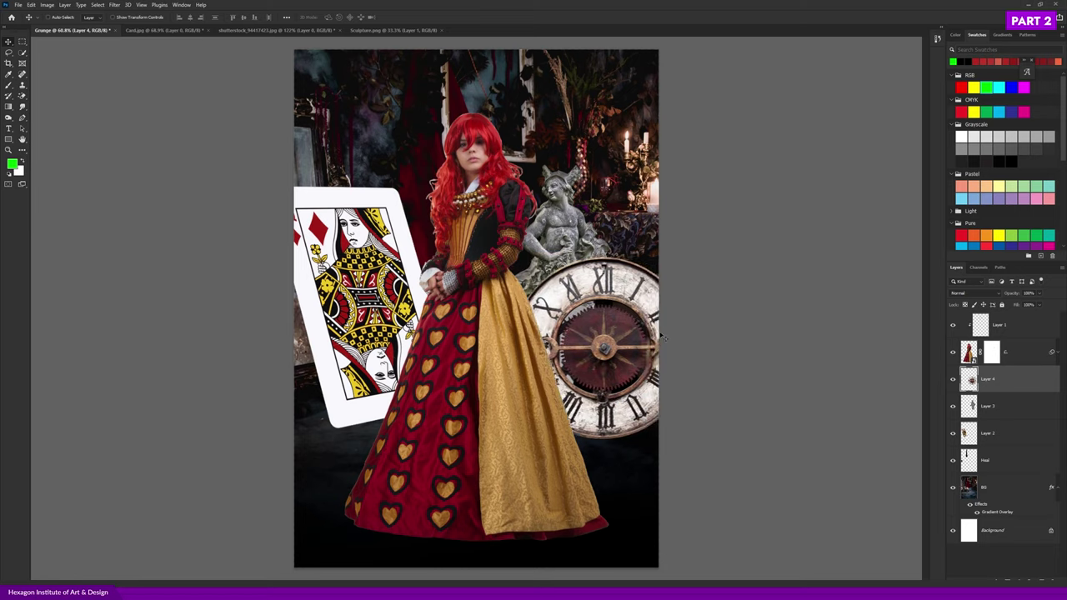
{"action": "key", "text": "ctrl+t"}
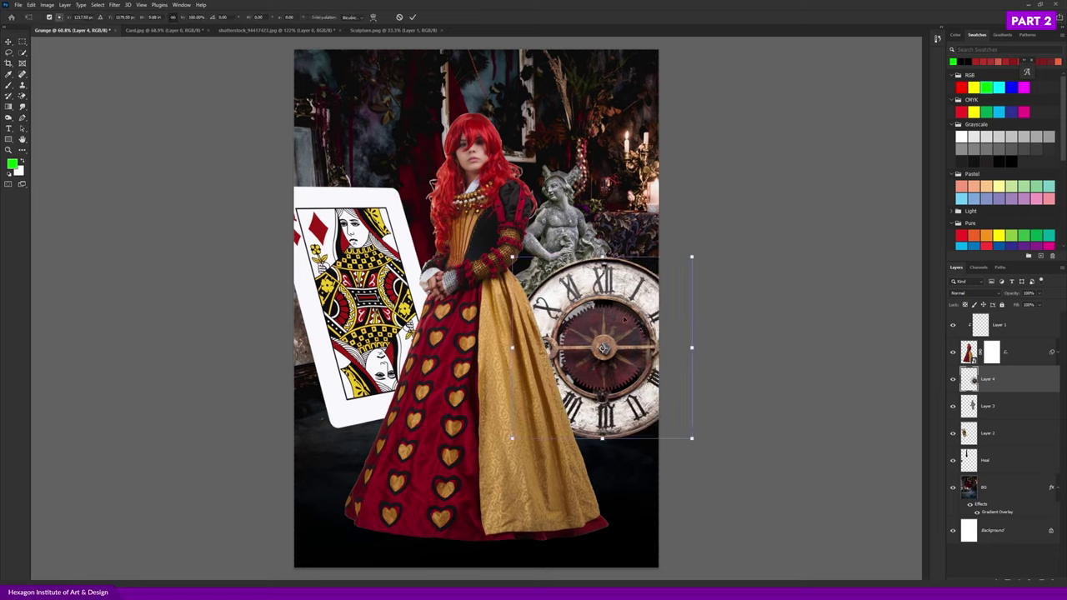
- Give the clock perspective by stretching its right side, then slant its outline
{"action": "right_click", "coordinate": [609, 305]}
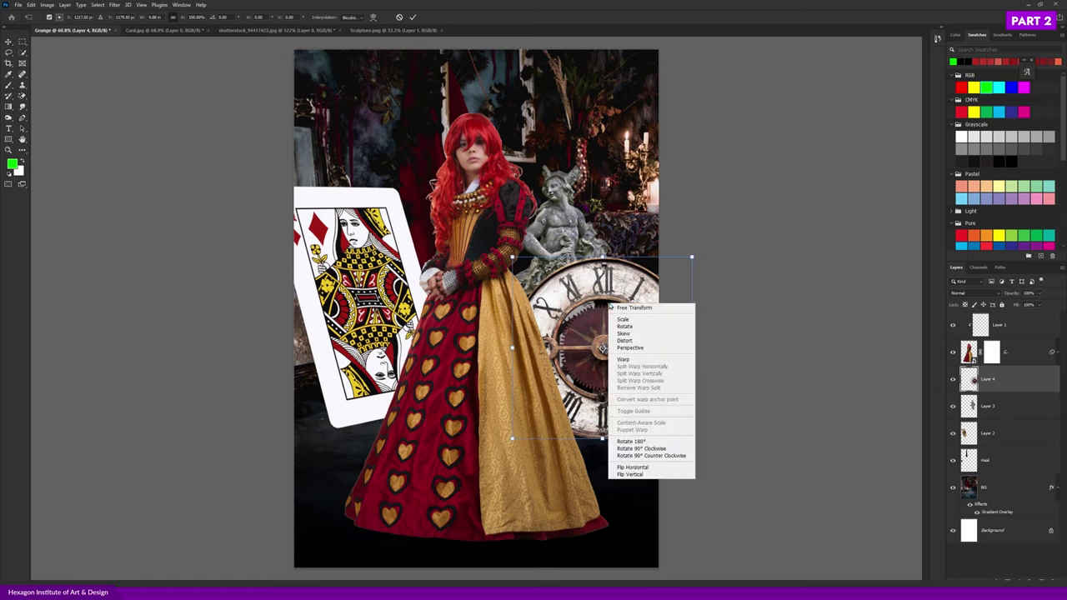
{"action": "left_click", "coordinate": [636, 349]}
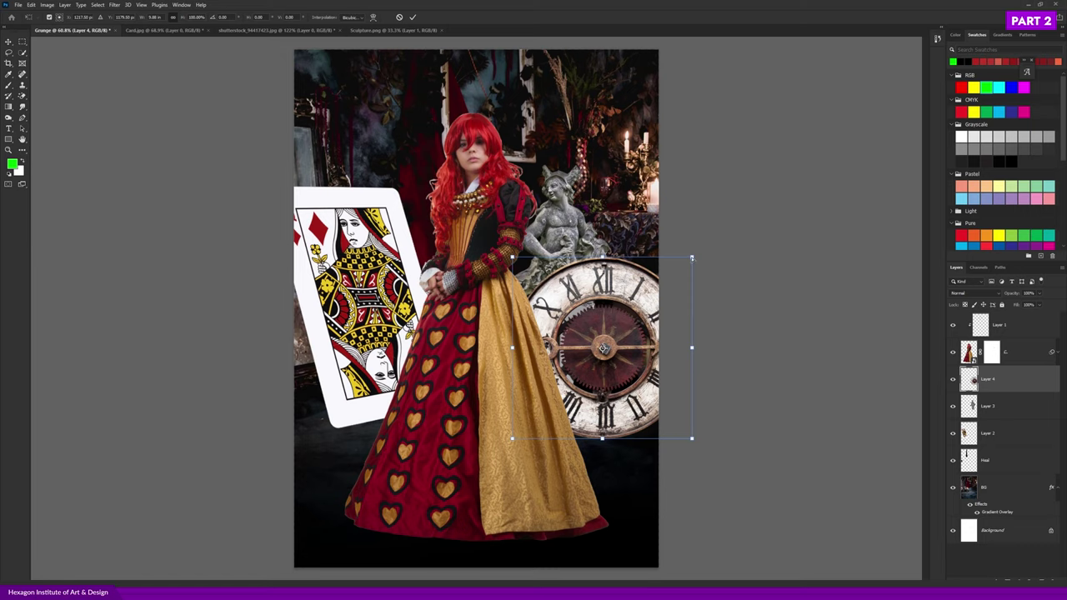
{"action": "left_click_drag", "start_coordinate": [691, 259], "coordinate": [692, 236]}
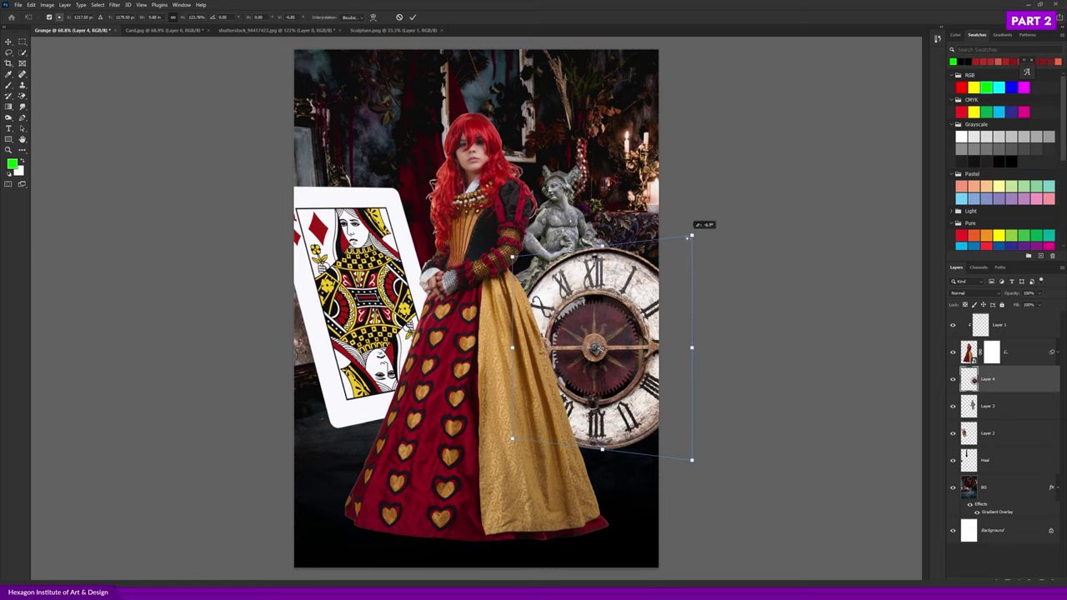
{"action": "right_click", "coordinate": [599, 302]}
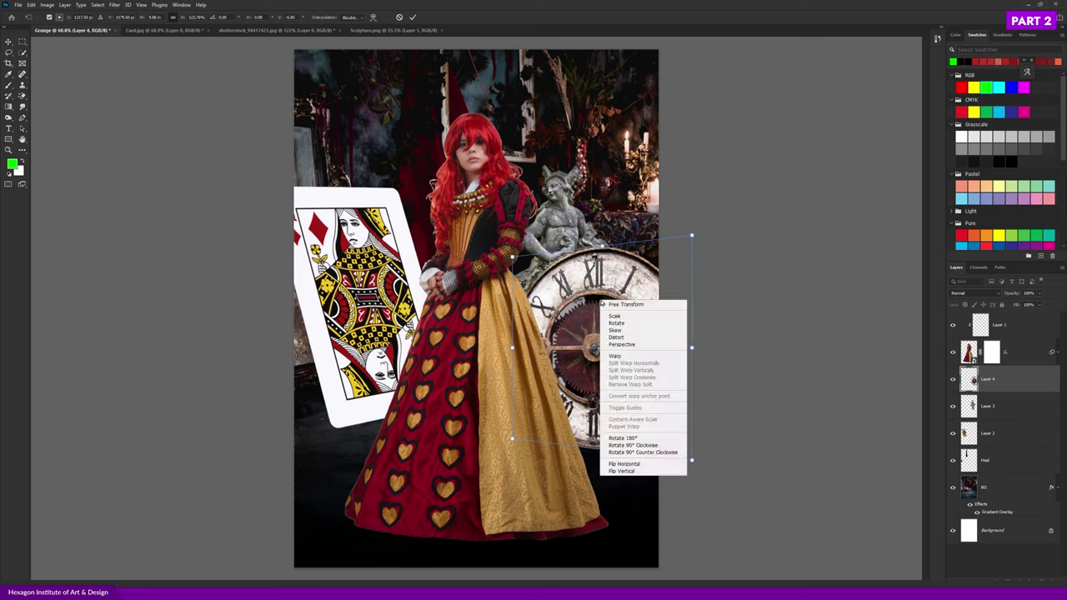
{"action": "left_click", "coordinate": [606, 331]}
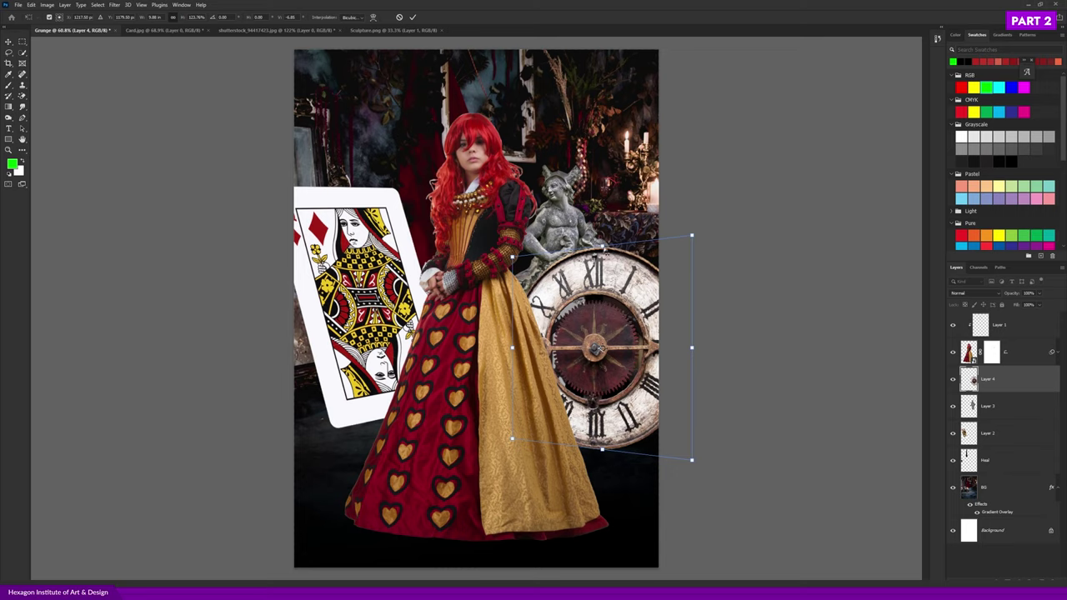
{"action": "left_click_drag", "start_coordinate": [597, 349], "coordinate": [628, 335]}
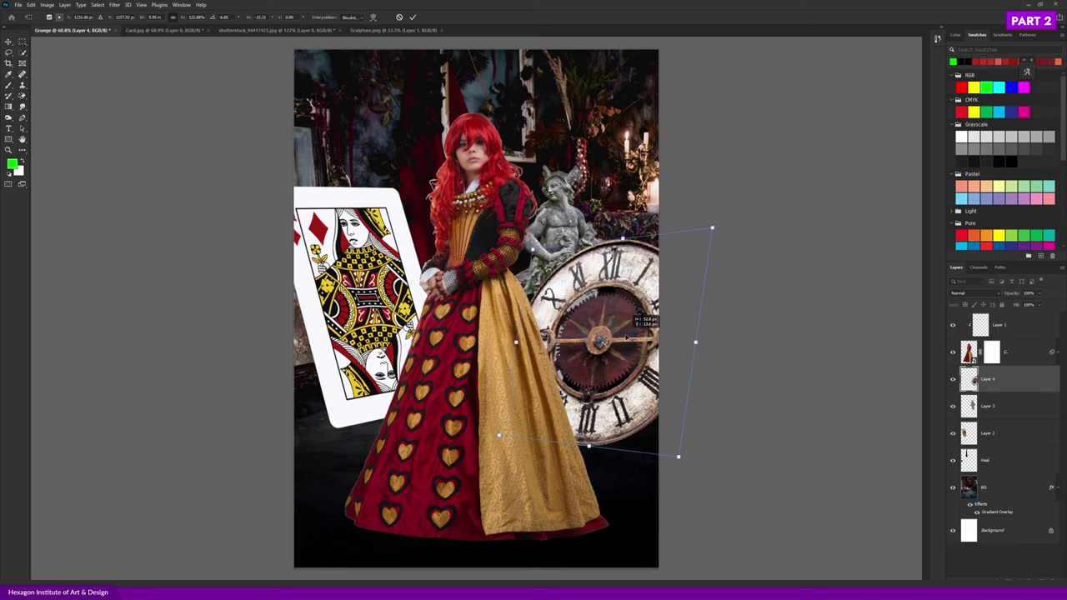
- Pull the clock's right edge inward and shorten it, then cancel the skewed transform
{"action": "key", "text": "ctrl+minus"}
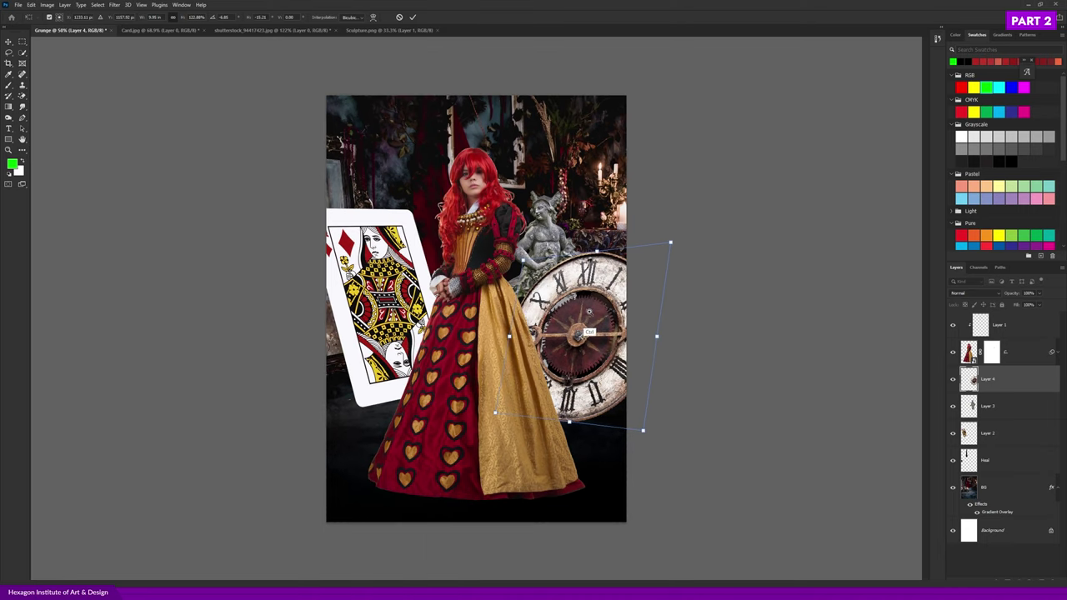
{"action": "scroll", "coordinate": [591, 312], "scroll_direction": "up", "scroll_amount": 1}
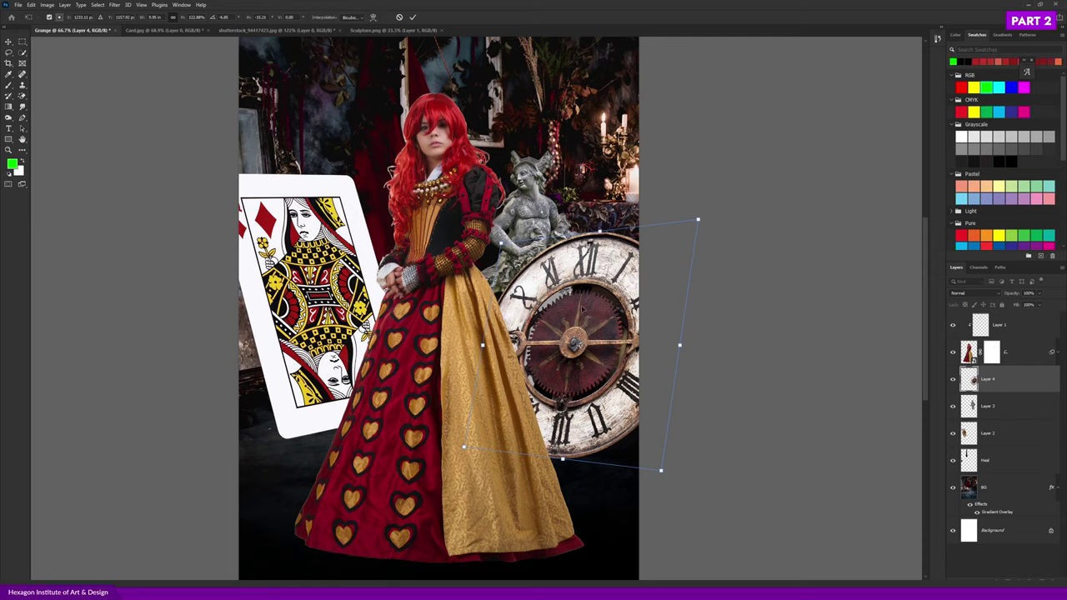
{"action": "right_click", "coordinate": [583, 311]}
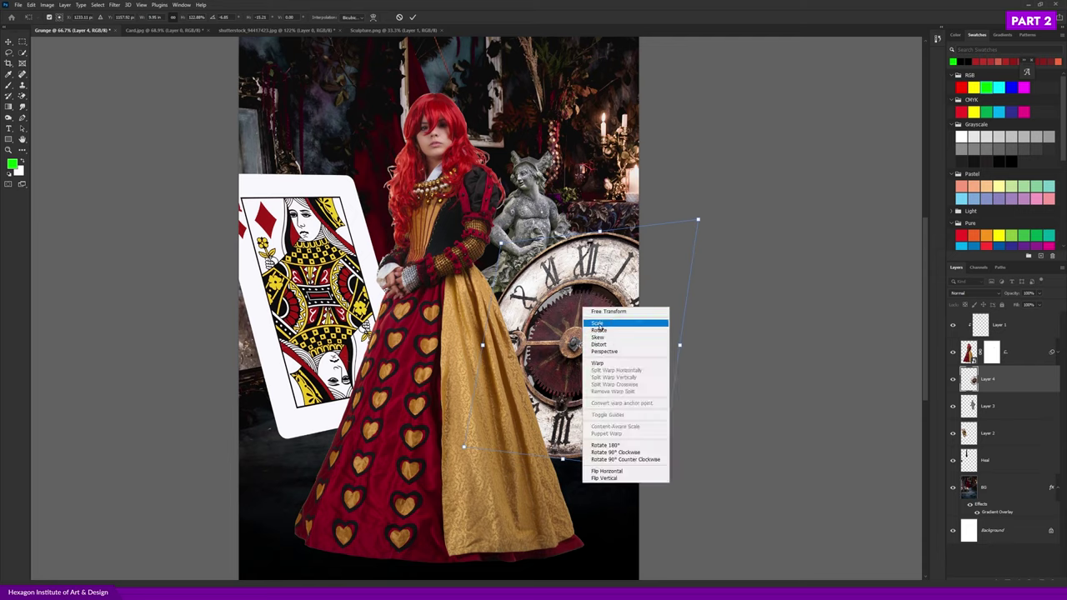
{"action": "left_click", "coordinate": [602, 326]}
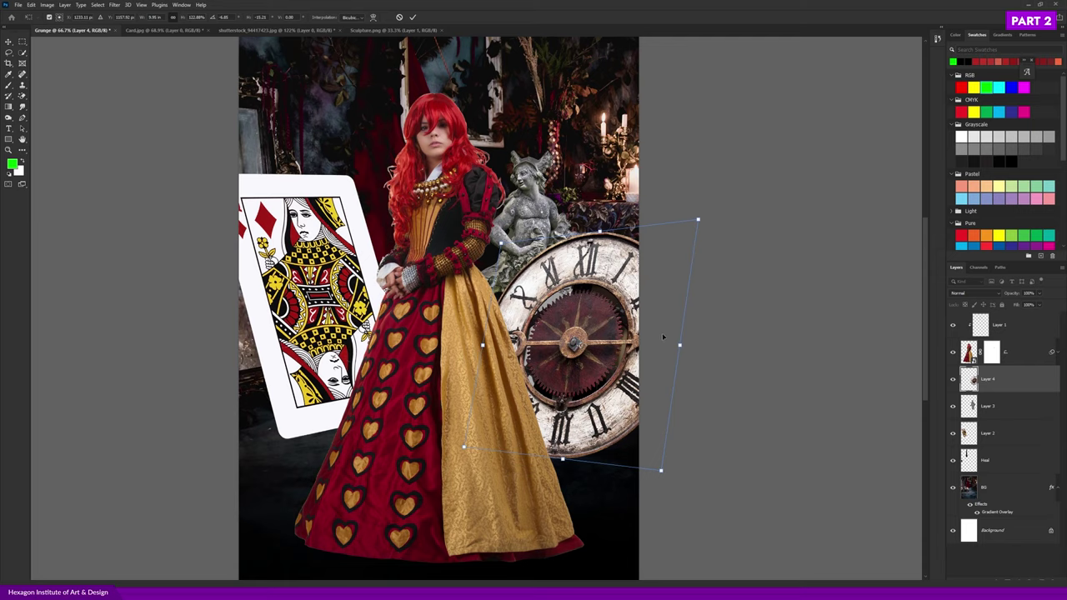
{"action": "left_click_drag", "start_coordinate": [680, 344], "coordinate": [676, 344]}
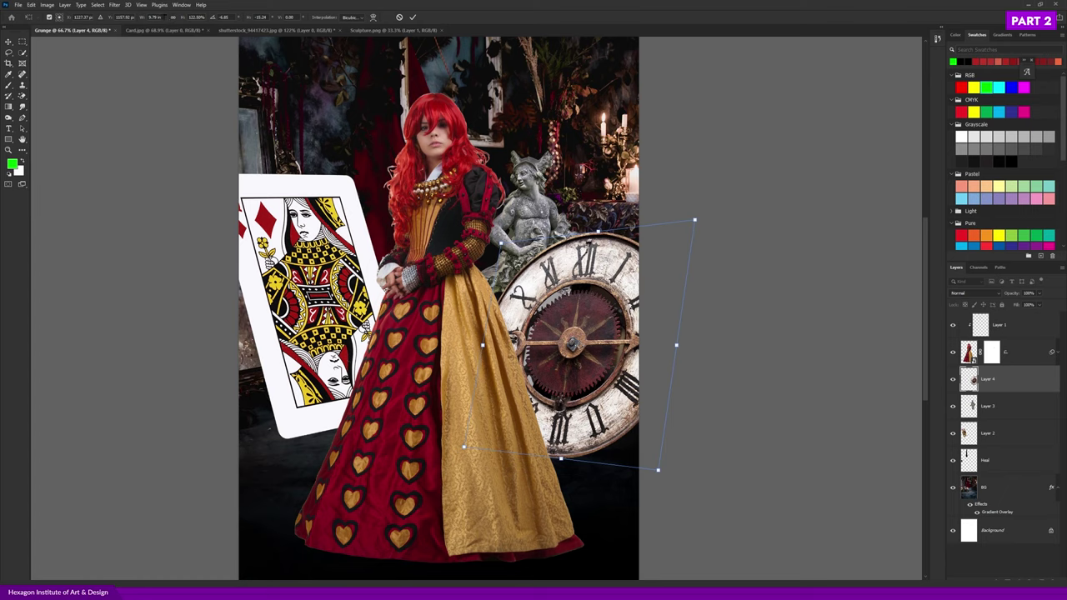
{"action": "left_click_drag", "start_coordinate": [173, 22], "coordinate": [174, 20]}
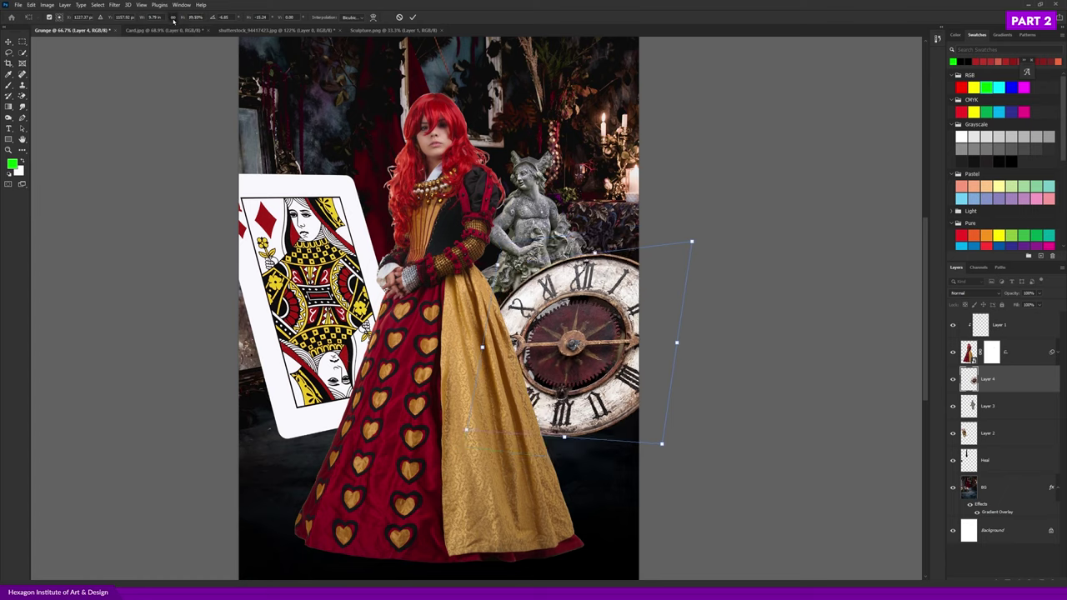
{"action": "key", "text": "Escape"}
- Restart the clock transform, widening its right side in perspective and its top-right corner
{"action": "key", "text": "ctrl+t"}
{"action": "right_click", "coordinate": [559, 330]}
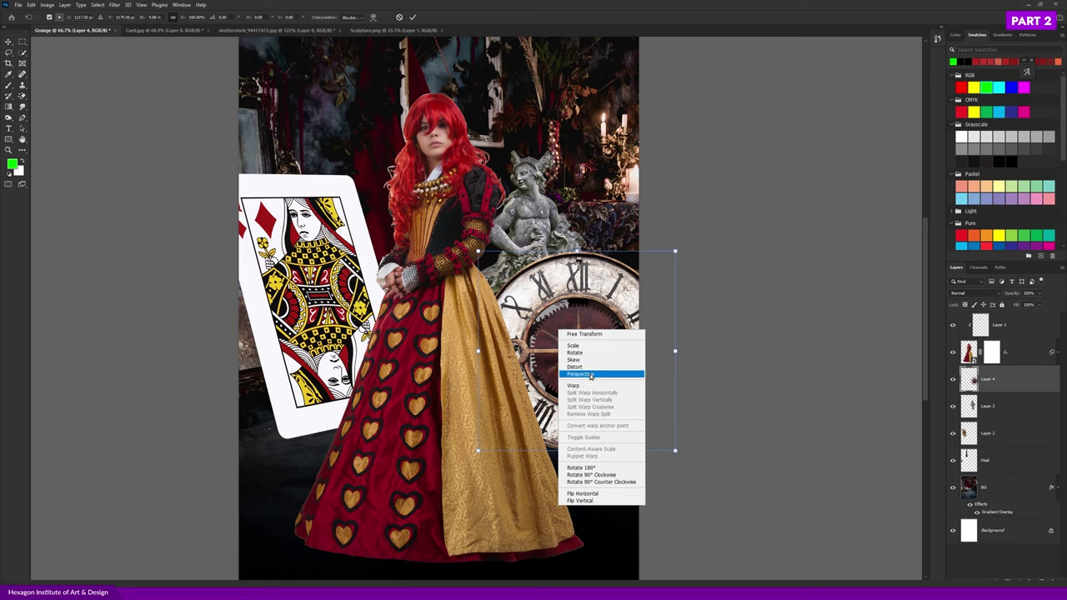
{"action": "left_click", "coordinate": [589, 376]}
{"action": "left_click_drag", "start_coordinate": [676, 252], "coordinate": [675, 218]}
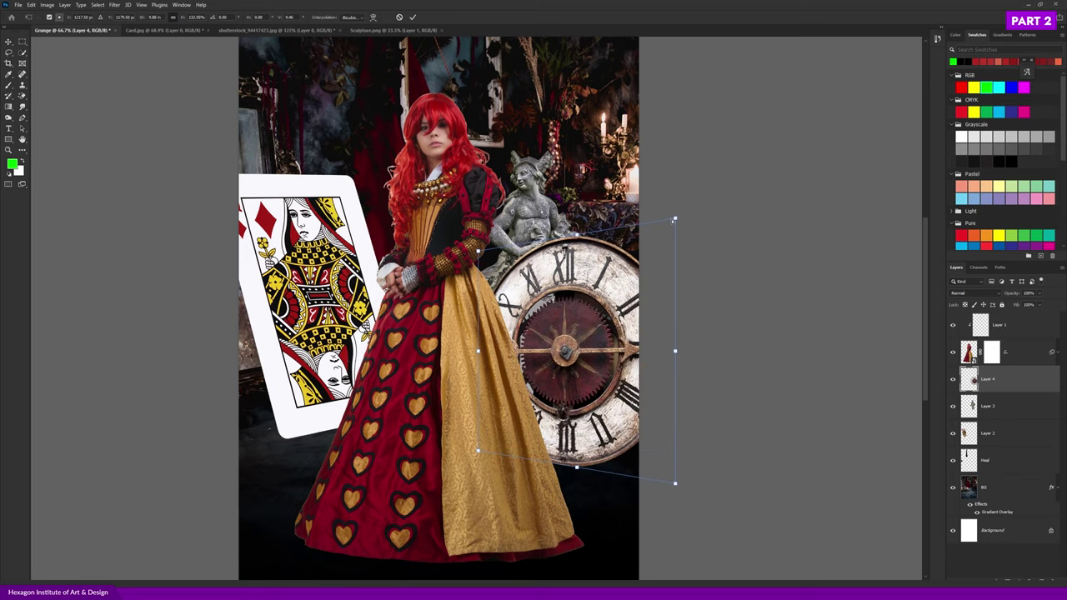
{"action": "right_click", "coordinate": [597, 279]}
{"action": "left_click", "coordinate": [606, 308]}
{"action": "left_click_drag", "start_coordinate": [675, 219], "coordinate": [703, 215]}
- Narrow and shrink the clock from its right side, nudging it up and right
{"action": "right_click", "coordinate": [577, 299]}
{"action": "left_click", "coordinate": [590, 322]}
{"action": "left_click_drag", "start_coordinate": [689, 348], "coordinate": [651, 350]}
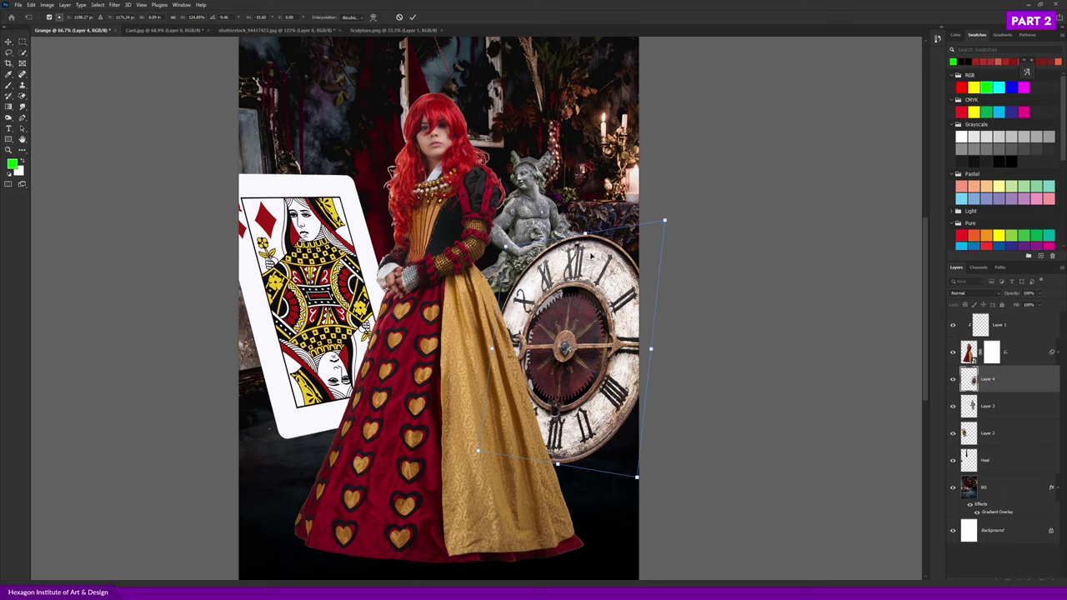
{"action": "left_click_drag", "start_coordinate": [664, 221], "coordinate": [643, 246]}
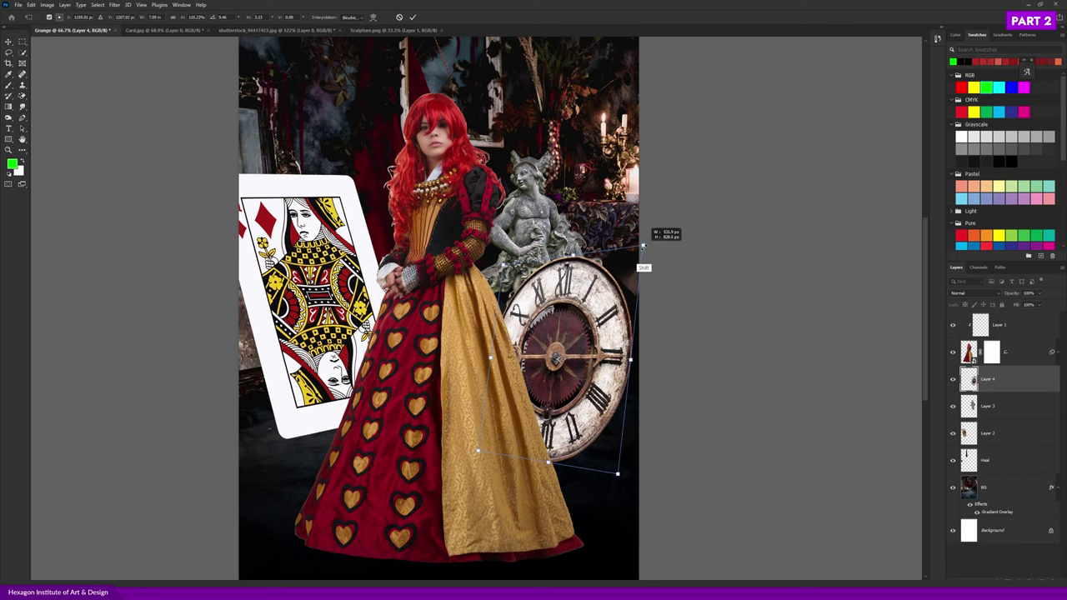
{"action": "left_click_drag", "start_coordinate": [603, 287], "coordinate": [607, 281]}
- Move the clock down a little, checking the whole composition
{"action": "right_click", "coordinate": [588, 290]}
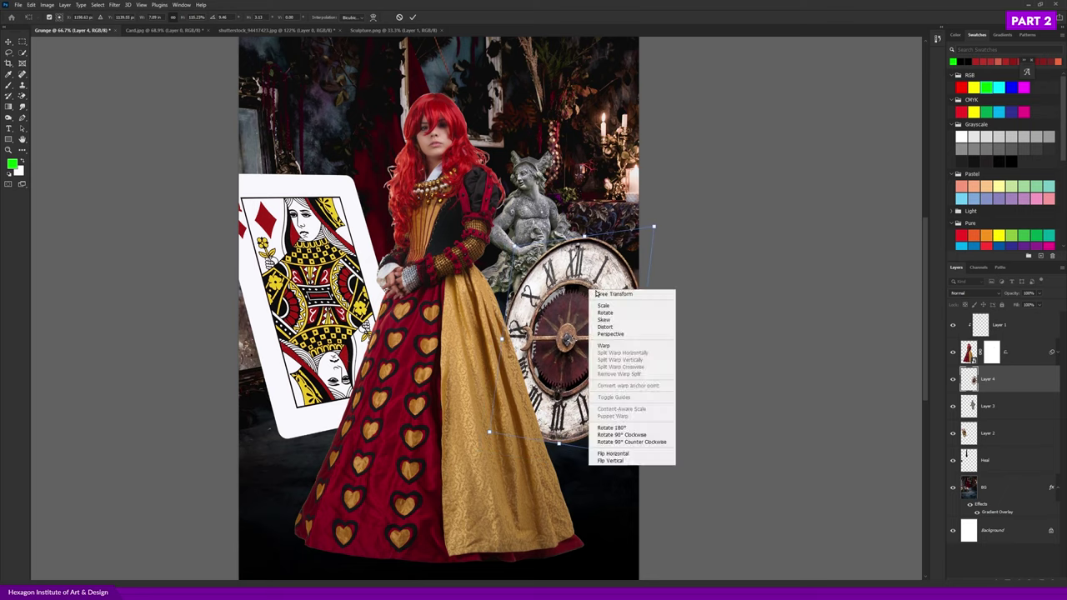
{"action": "left_click", "coordinate": [600, 318]}
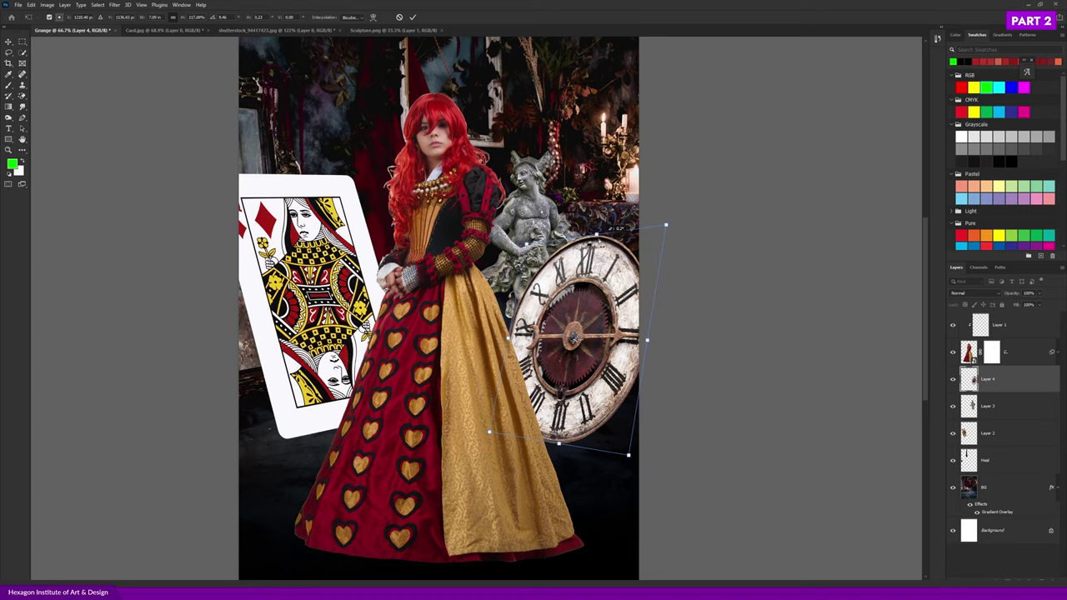
{"action": "key", "text": "ctrl+minus"}
{"action": "left_click_drag", "start_coordinate": [583, 317], "coordinate": [584, 337]}
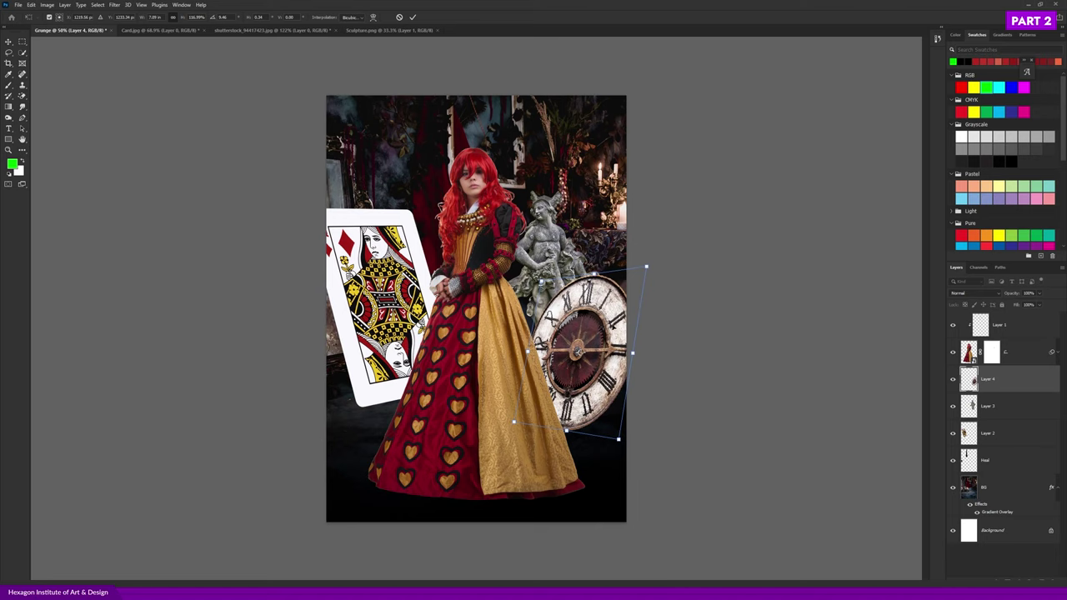
{"action": "key", "text": "ctrl+plus"}
- Rotate the clock about 12°, pull its bottom-left corner outward, and apply the transform
{"action": "right_click", "coordinate": [597, 317]}
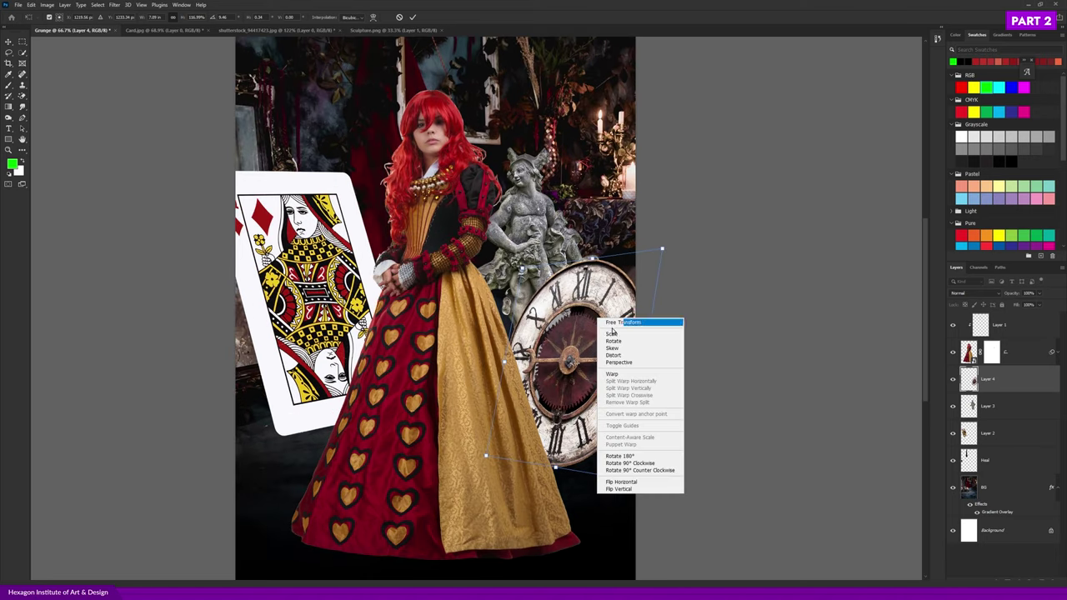
{"action": "left_click", "coordinate": [615, 341]}
{"action": "left_click_drag", "start_coordinate": [662, 248], "coordinate": [688, 248]}
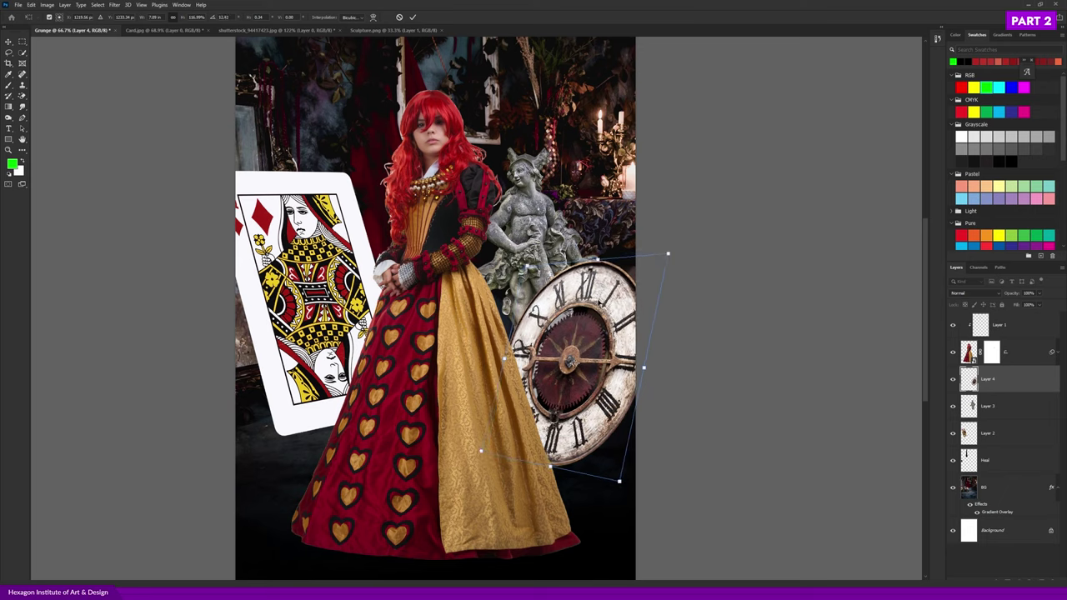
{"action": "right_click", "coordinate": [570, 317]}
{"action": "left_click", "coordinate": [608, 356]}
{"action": "left_click_drag", "start_coordinate": [481, 451], "coordinate": [480, 456]}
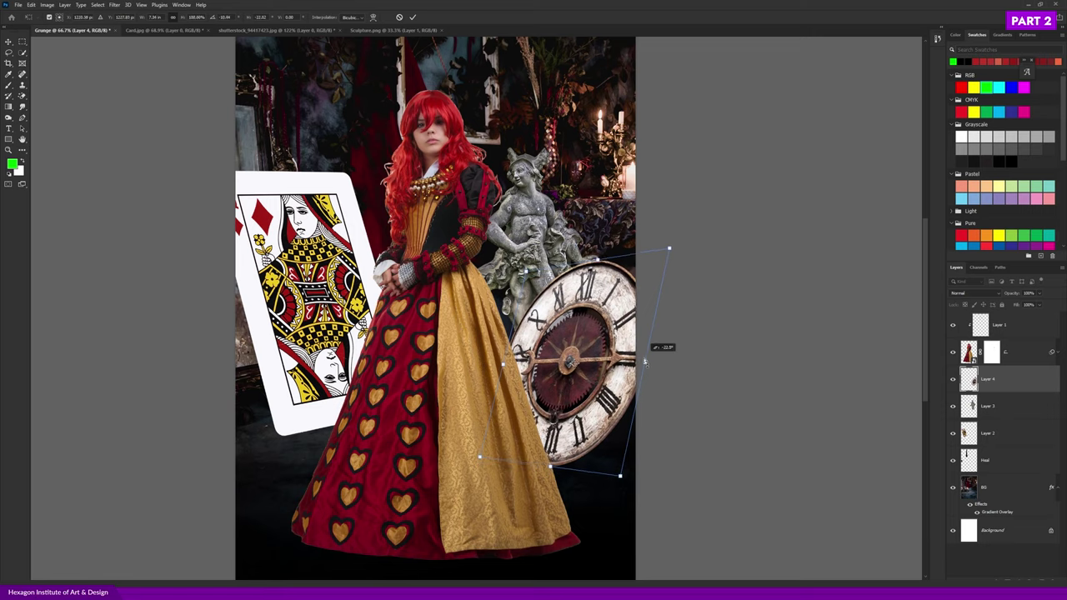
{"action": "scroll", "coordinate": [617, 382], "scroll_direction": "up", "scroll_amount": 1}
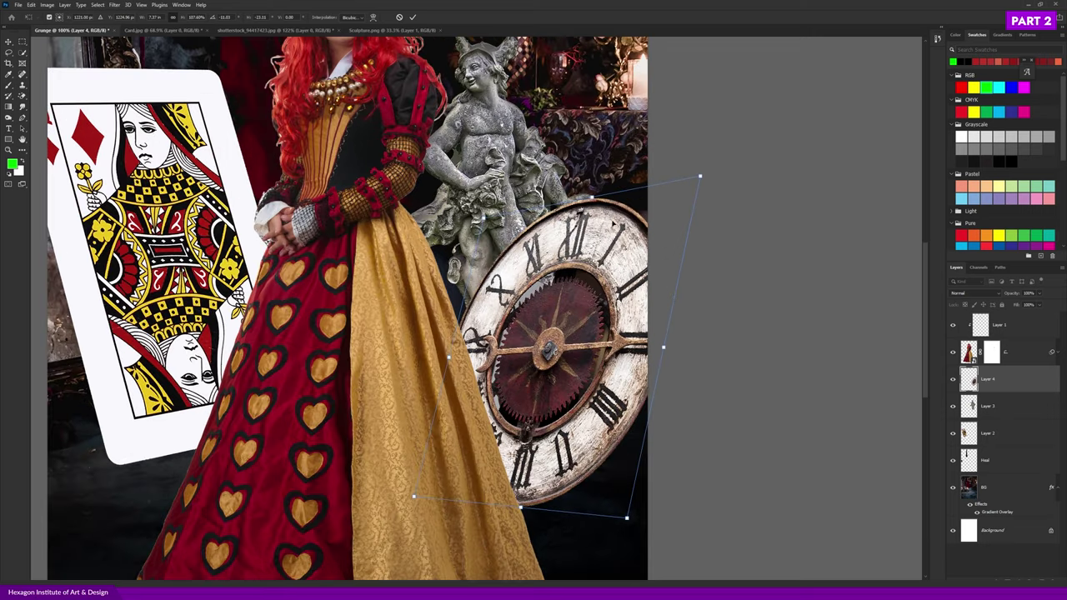
{"action": "key", "text": "Return"}
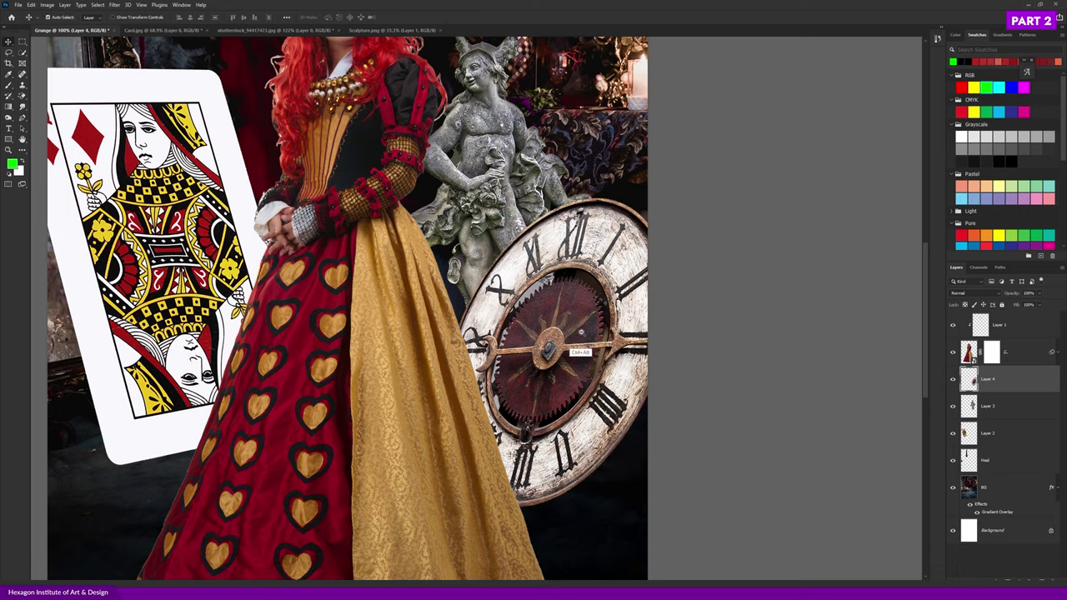
- Scale the playing card (Layer 2) down slightly, shift it right, adjust its left edge, and apply
{"action": "key", "text": "ctrl+minus"}
{"action": "key", "text": "ctrl+minus"}
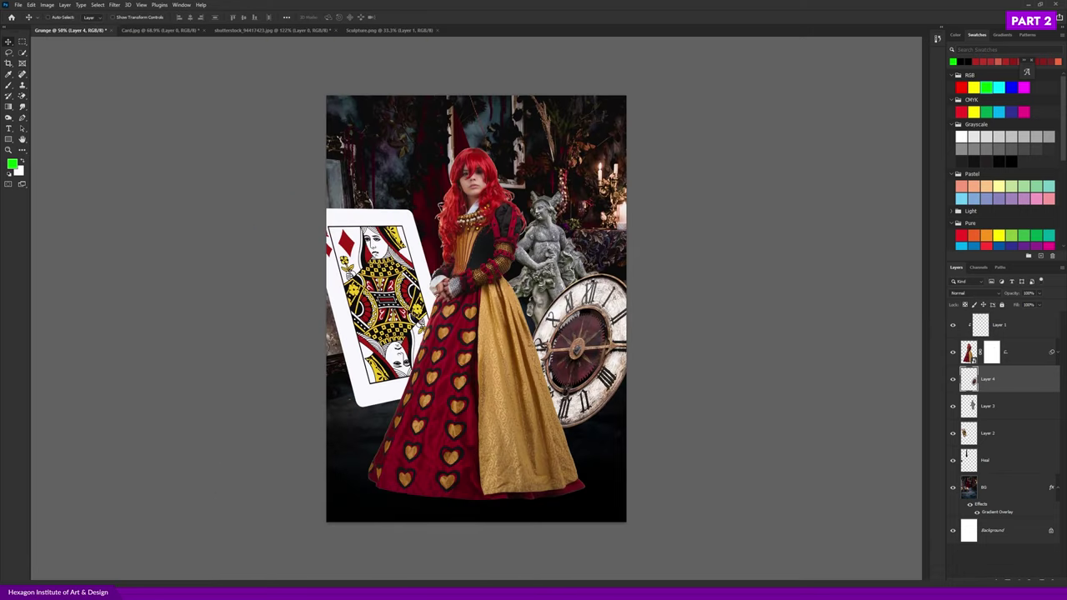
{"action": "left_click", "coordinate": [402, 335], "text": "ctrl"}
{"action": "scroll", "coordinate": [421, 326], "scroll_direction": "up", "scroll_amount": 1}
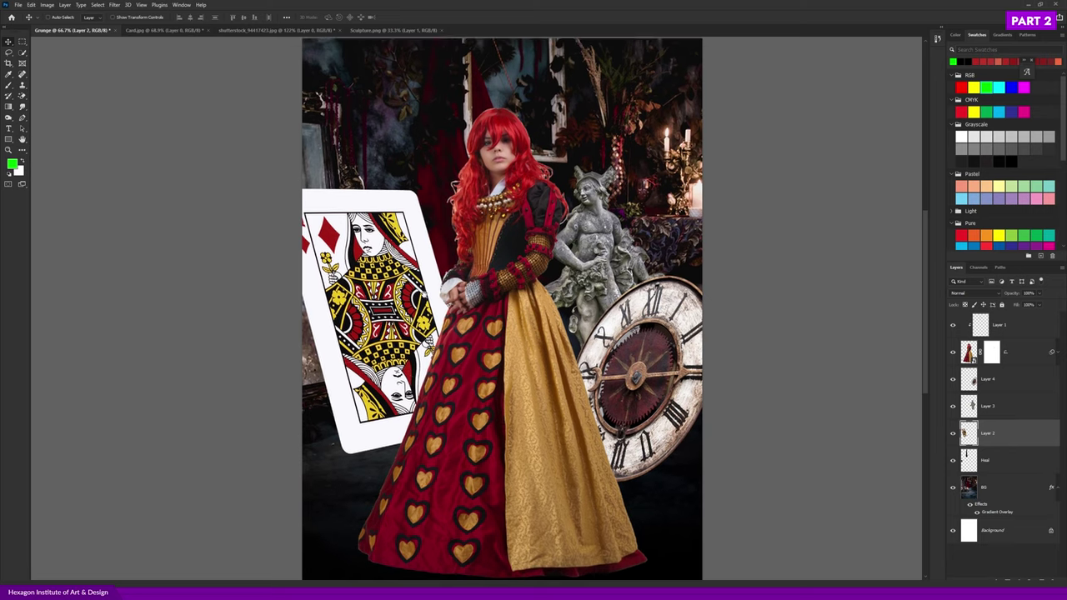
{"action": "key", "text": "ctrl+t"}
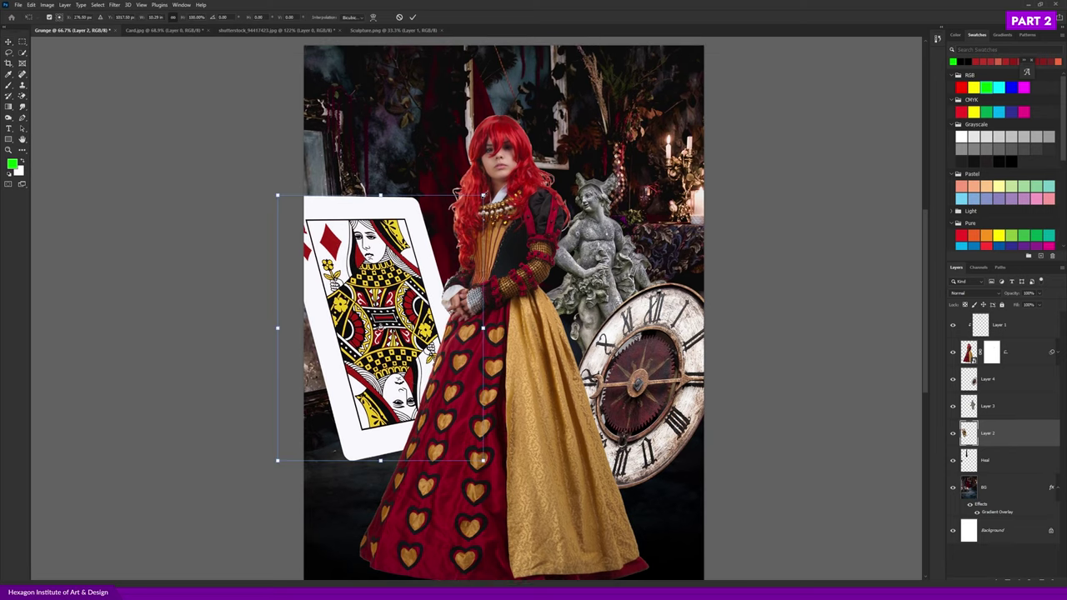
{"action": "left_click_drag", "start_coordinate": [483, 196], "coordinate": [472, 211]}
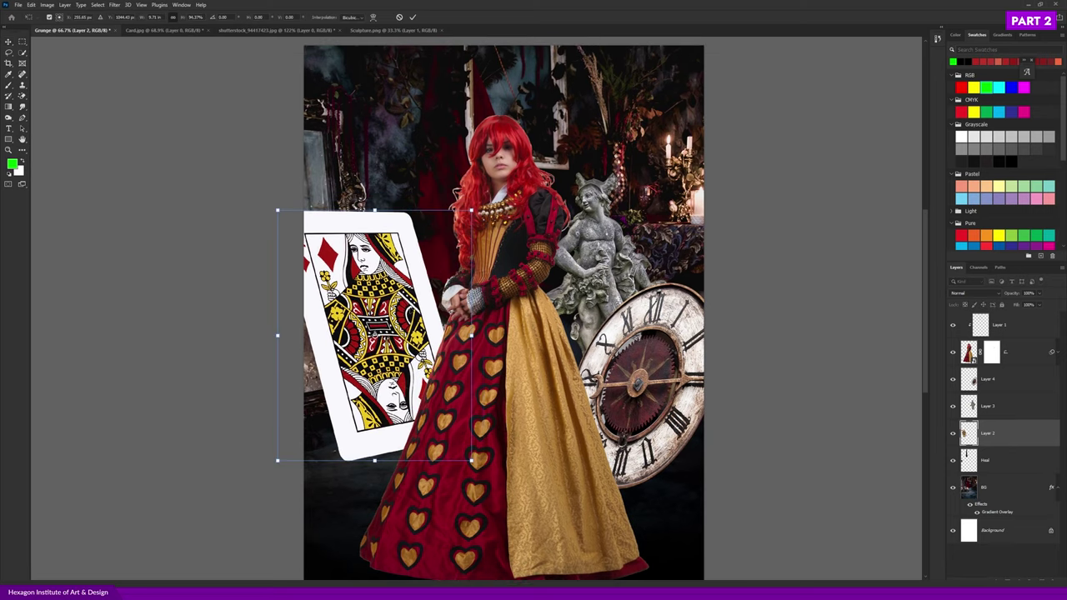
{"action": "left_click_drag", "start_coordinate": [350, 334], "coordinate": [357, 337]}
{"action": "right_click", "coordinate": [326, 331]}
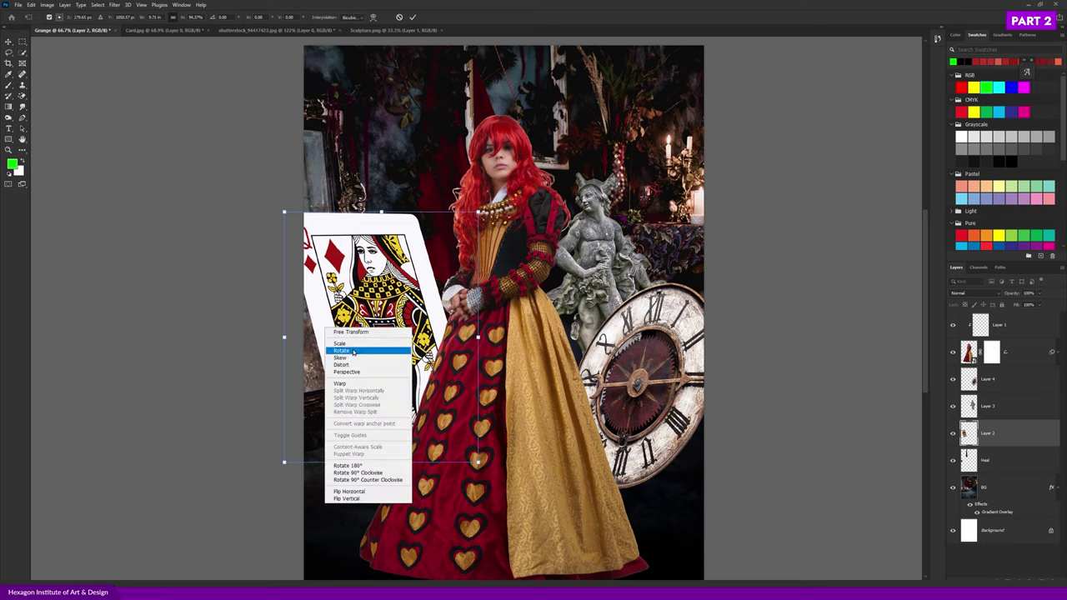
{"action": "left_click", "coordinate": [342, 358]}
{"action": "left_click_drag", "start_coordinate": [284, 337], "coordinate": [290, 336]}
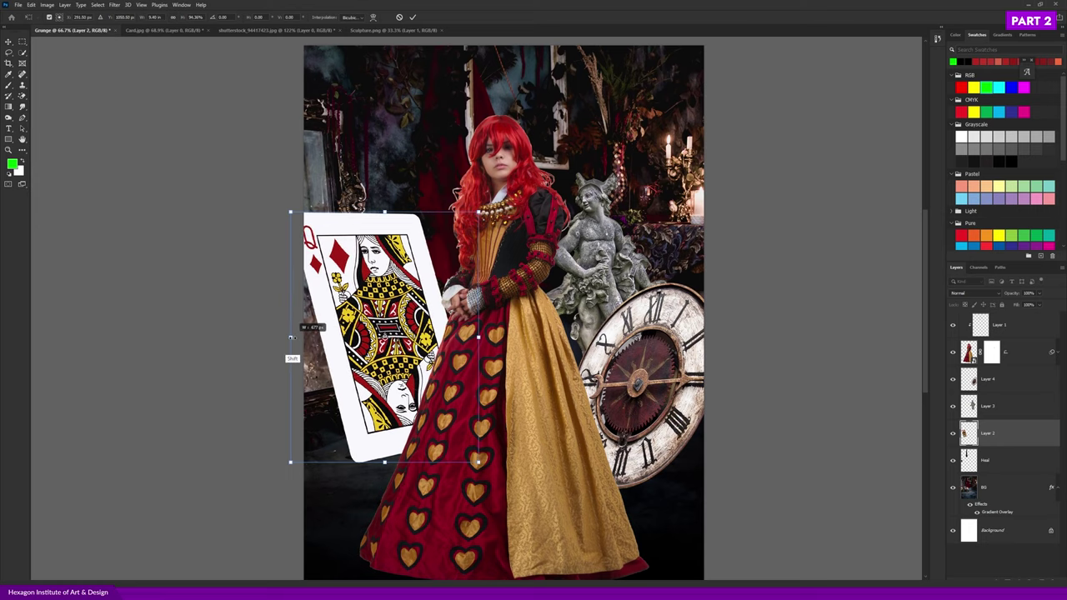
{"action": "key", "text": "Return"}
- Drag the playing card about 40 px to the left
{"action": "left_click_drag", "start_coordinate": [526, 302], "coordinate": [494, 302]}
{"action": "scroll", "coordinate": [467, 302], "scroll_direction": "up", "scroll_amount": 10}
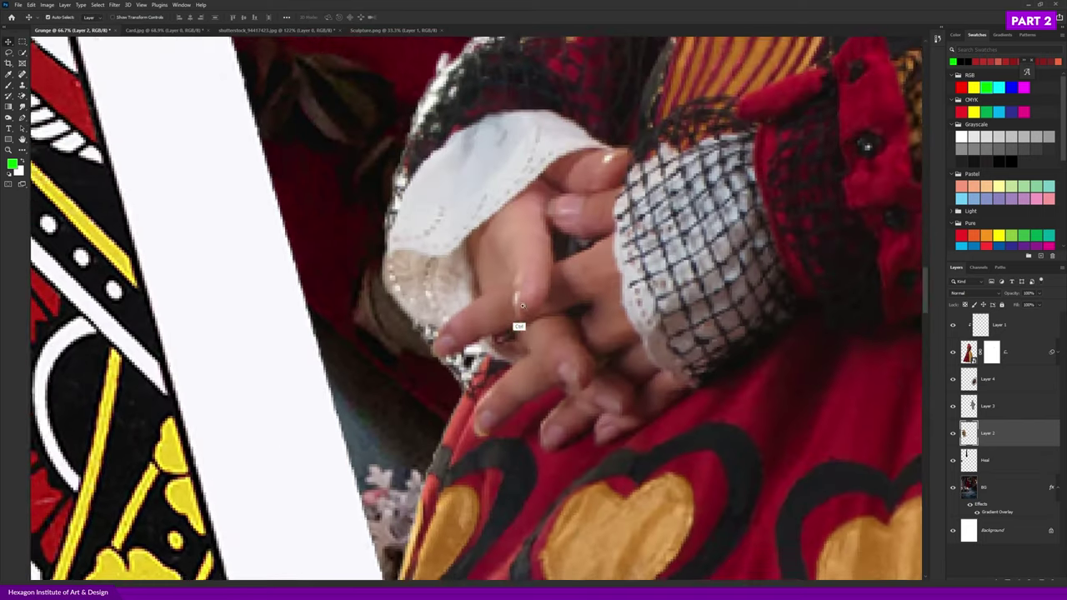
{"action": "scroll", "coordinate": [292, 348], "scroll_direction": "down", "scroll_amount": 3}
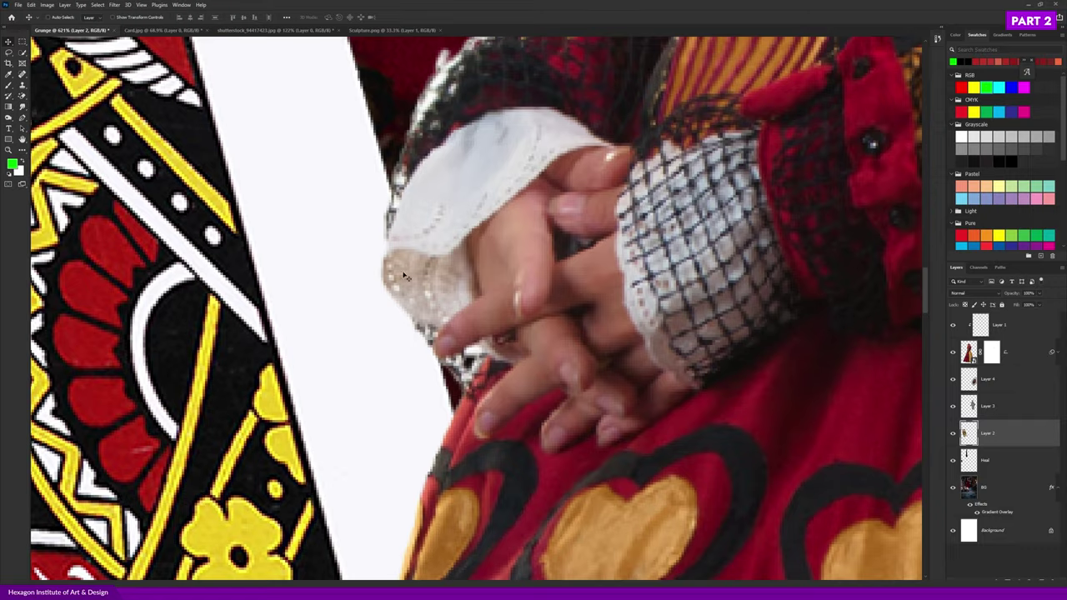
{"action": "scroll", "coordinate": [405, 279], "scroll_direction": "down", "scroll_amount": 5}
{"action": "scroll", "coordinate": [435, 271], "scroll_direction": "down", "scroll_amount": 2}
{"action": "scroll", "coordinate": [440, 280], "scroll_direction": "up", "scroll_amount": 3}
{"action": "scroll", "coordinate": [454, 287], "scroll_direction": "up", "scroll_amount": 2}
- Move the card behind the queen's clasped hands, nudging it up and left with arrow keys
{"action": "mouse_move", "coordinate": [492, 262]}
{"action": "left_mouse_down"}
{"action": "mouse_move", "coordinate": [467, 276]}
{"action": "mouse_move", "coordinate": [488, 288]}
{"action": "left_mouse_up"}
{"action": "scroll", "coordinate": [479, 275], "scroll_direction": "down", "scroll_amount": 5}
{"action": "scroll", "coordinate": [476, 267], "scroll_direction": "up", "scroll_amount": 2}
{"action": "scroll", "coordinate": [476, 265], "scroll_direction": "down", "scroll_amount": 4}
{"action": "key", "text": "Up"}
{"action": "key", "text": "Up"}
{"action": "key", "text": "Left"}
{"action": "key", "text": "Left"}
{"action": "key", "text": "Left"}
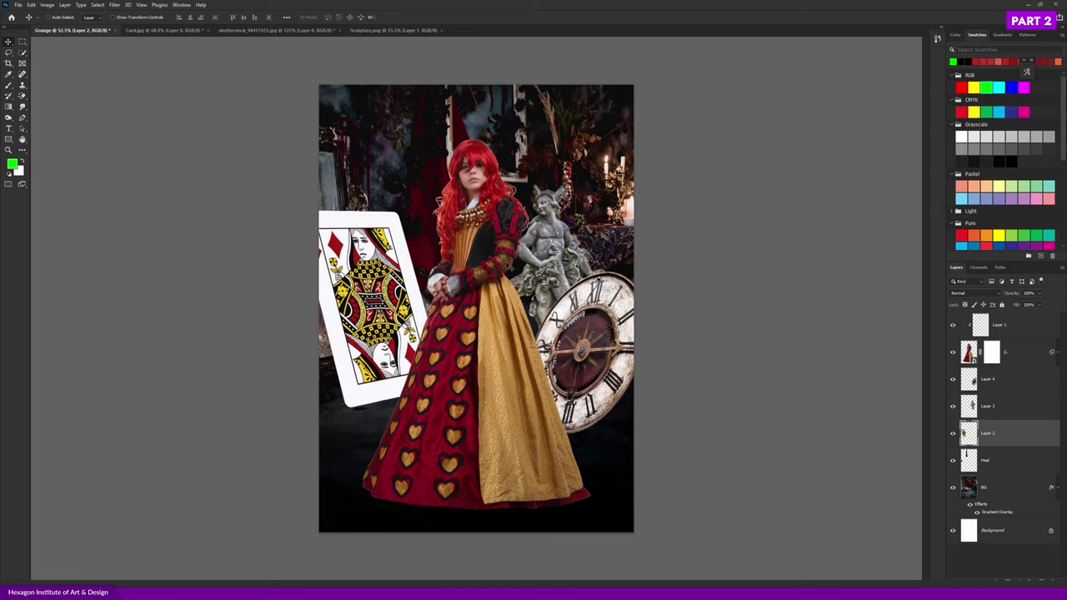
{"action": "left_click", "coordinate": [548, 279], "text": "ctrl"}
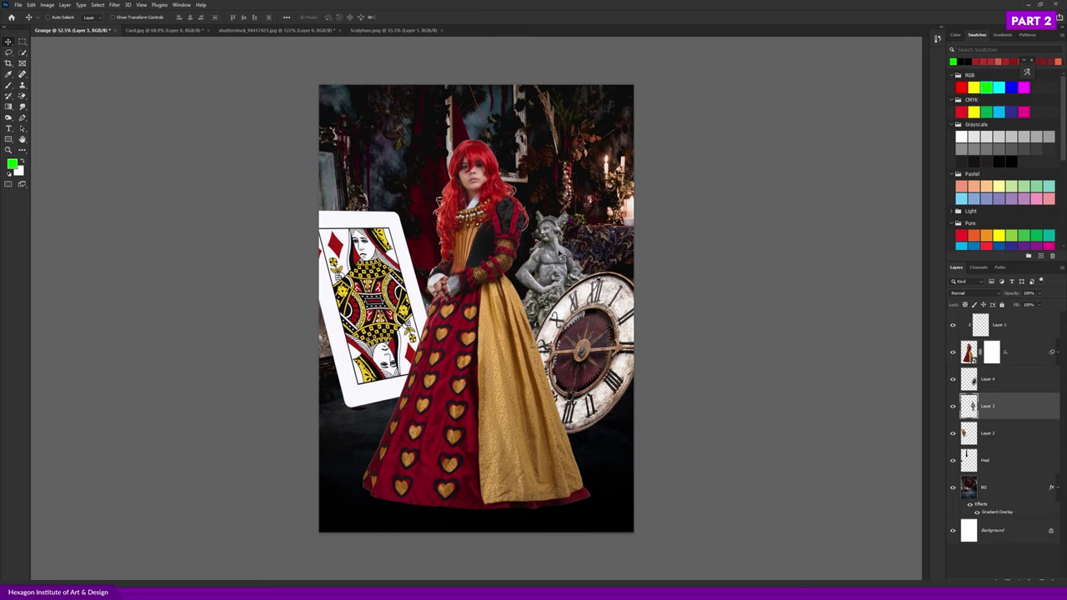
- Flip the statue horizontally and move it slightly up and to the left
{"action": "scroll", "coordinate": [550, 242], "scroll_direction": "up", "scroll_amount": 1, "text": "alt"}
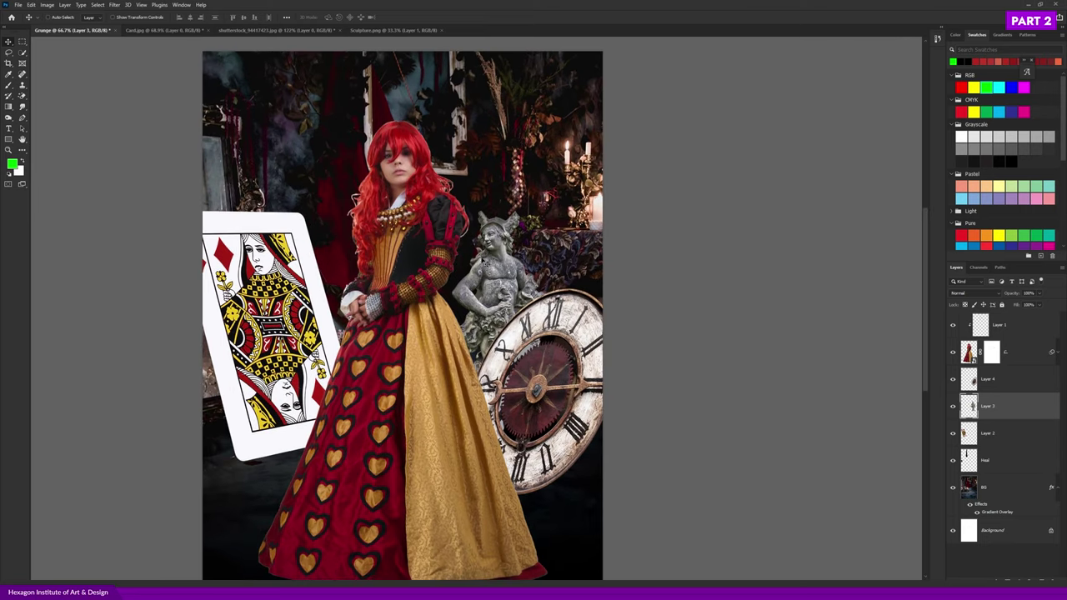
{"action": "key", "text": "ctrl+t"}
{"action": "right_click", "coordinate": [500, 261]}
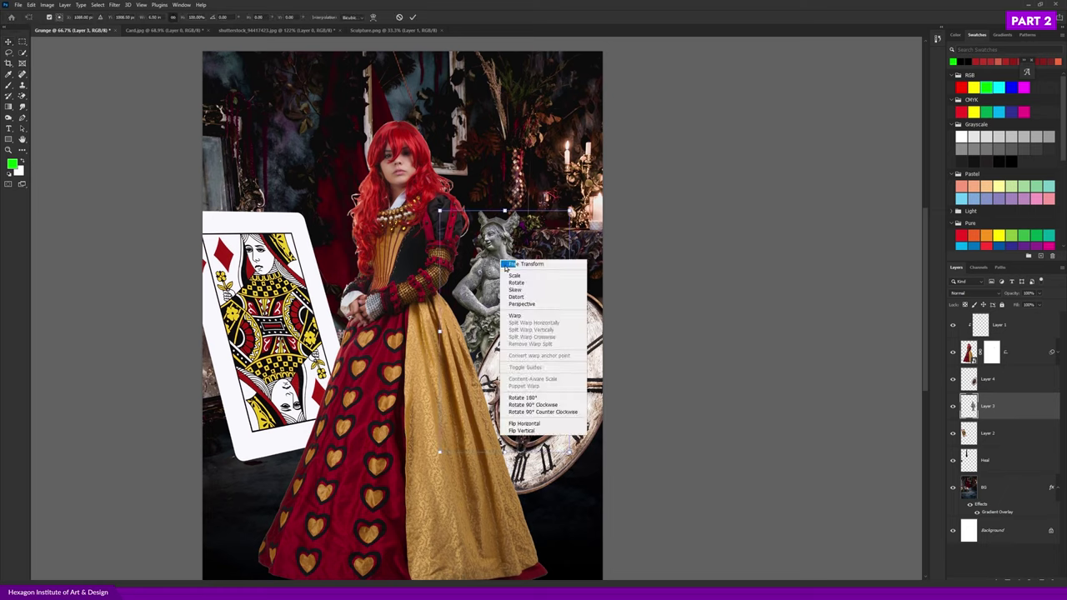
{"action": "left_click", "coordinate": [522, 424]}
{"action": "left_click_drag", "start_coordinate": [533, 280], "coordinate": [522, 272]}
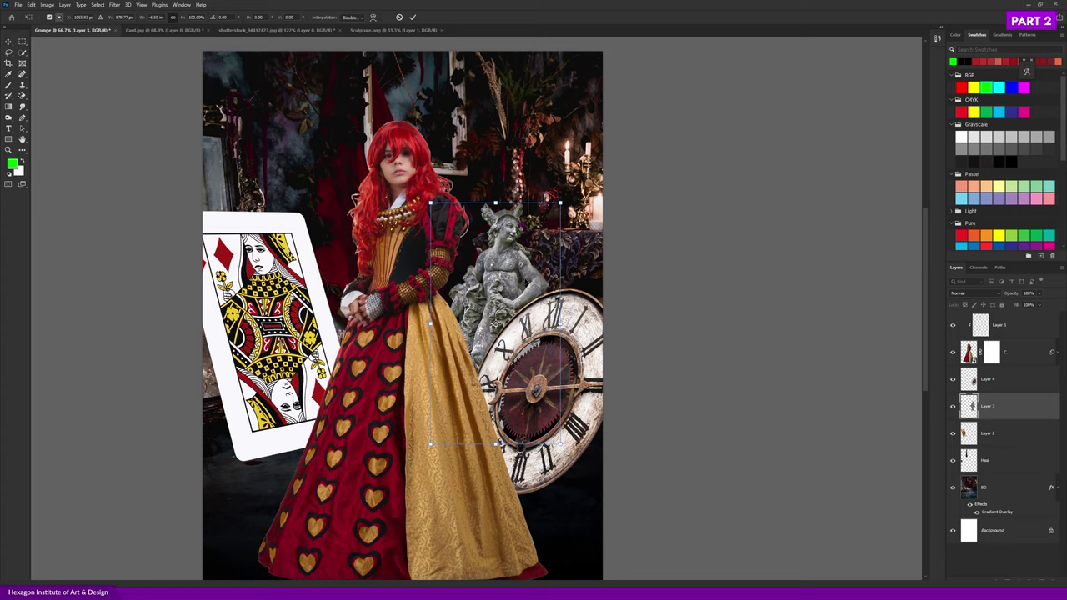
{"action": "key", "text": "Return"}
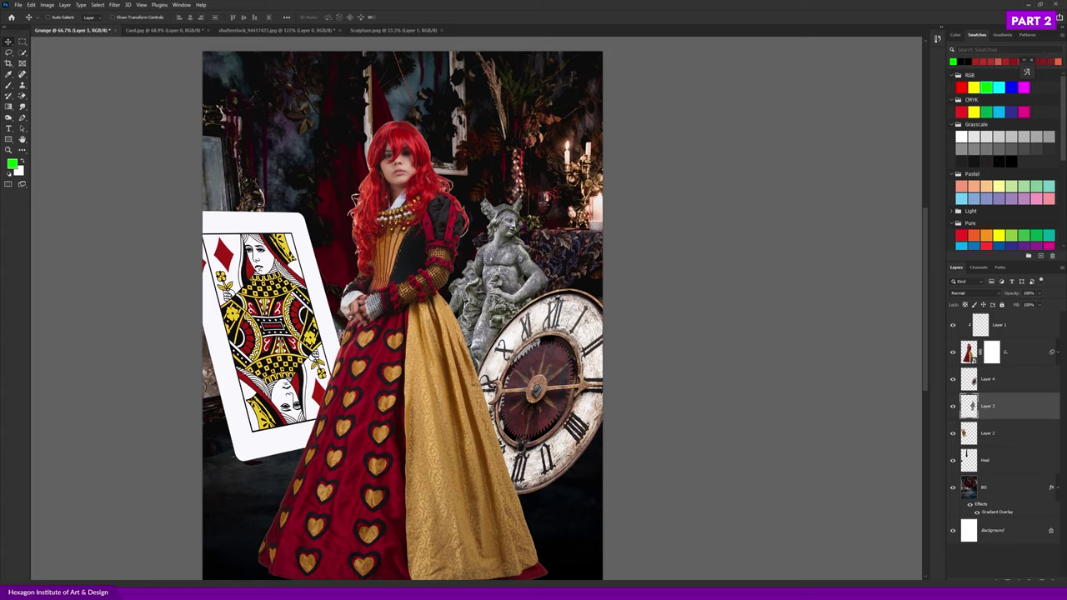
- Check behind the statue, then shift the clock and the playing card slightly lower
{"action": "left_click", "coordinate": [953, 406]}
{"action": "scroll", "coordinate": [595, 279], "scroll_direction": "up", "scroll_amount": 5}
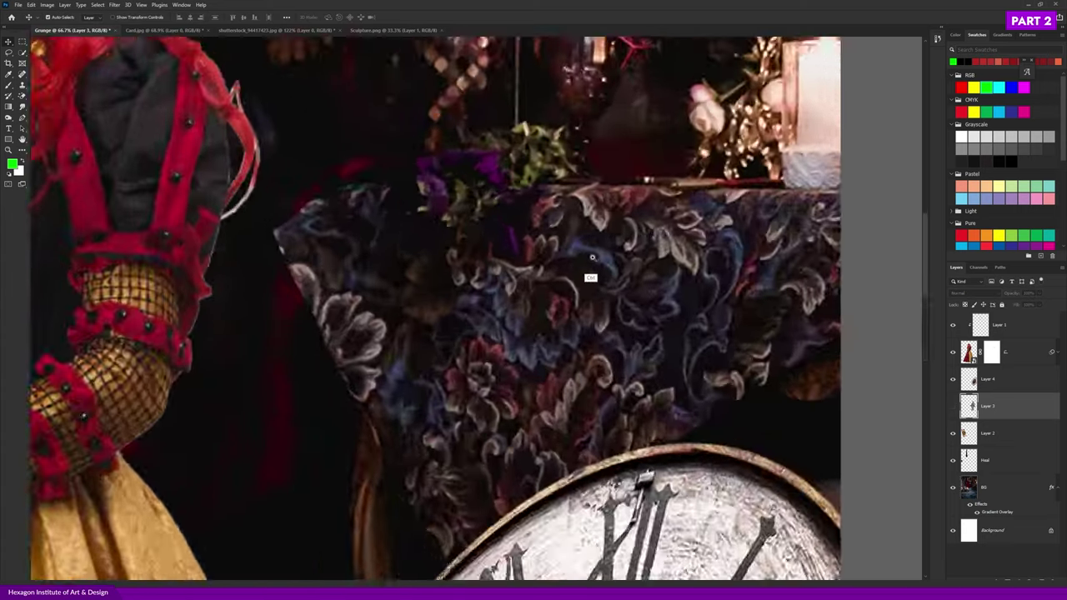
{"action": "scroll", "coordinate": [600, 279], "scroll_direction": "down", "scroll_amount": 4}
{"action": "left_click", "coordinate": [953, 406]}
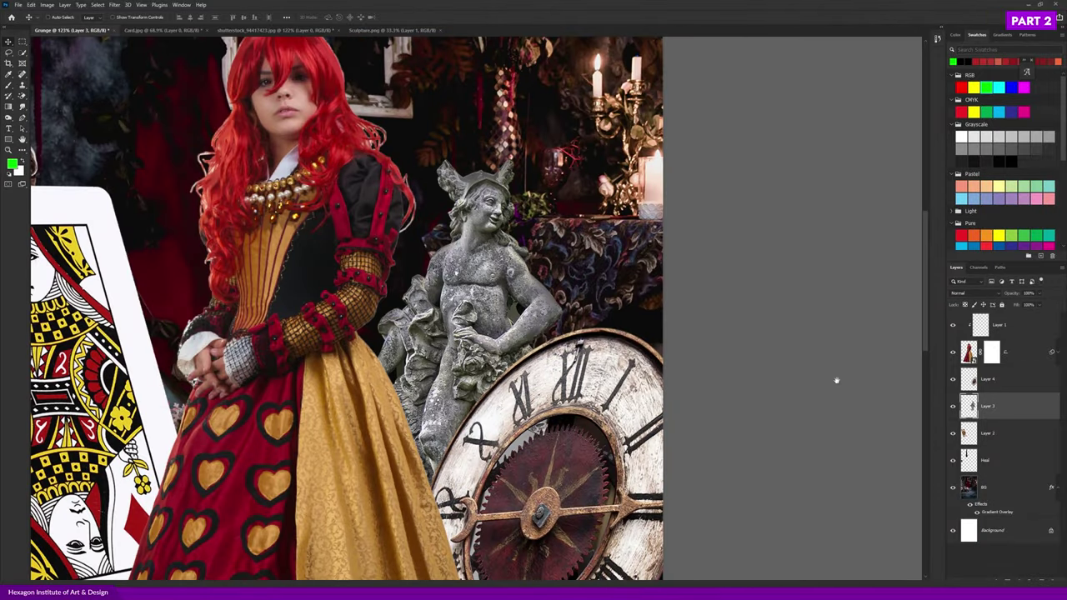
{"action": "scroll", "coordinate": [534, 334], "scroll_direction": "down", "scroll_amount": 3}
{"action": "scroll", "coordinate": [567, 275], "scroll_direction": "down", "scroll_amount": 3}
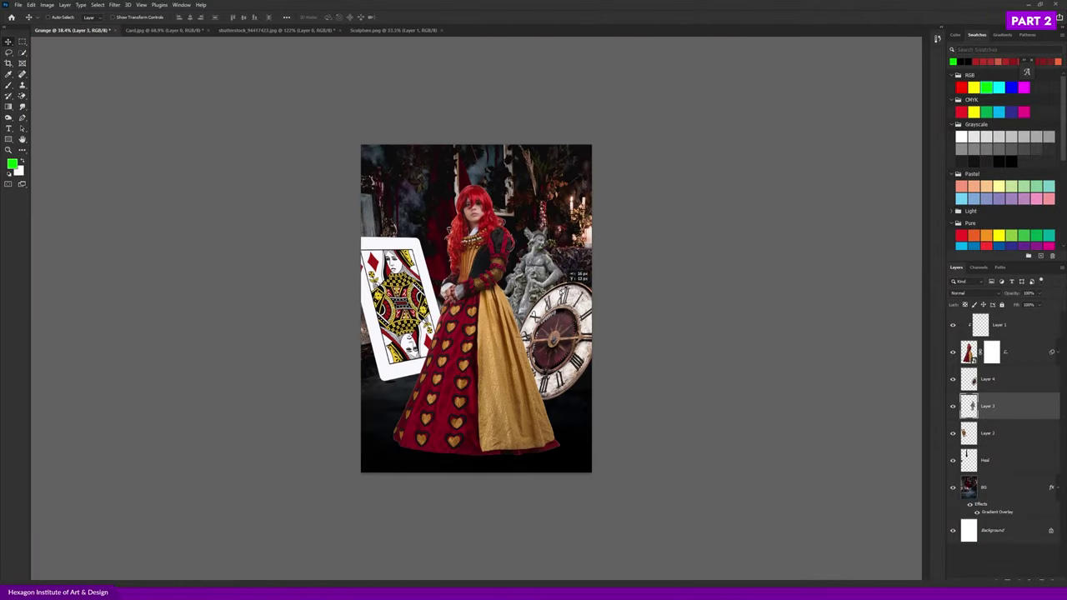
{"action": "key", "text": "ctrl+plus"}
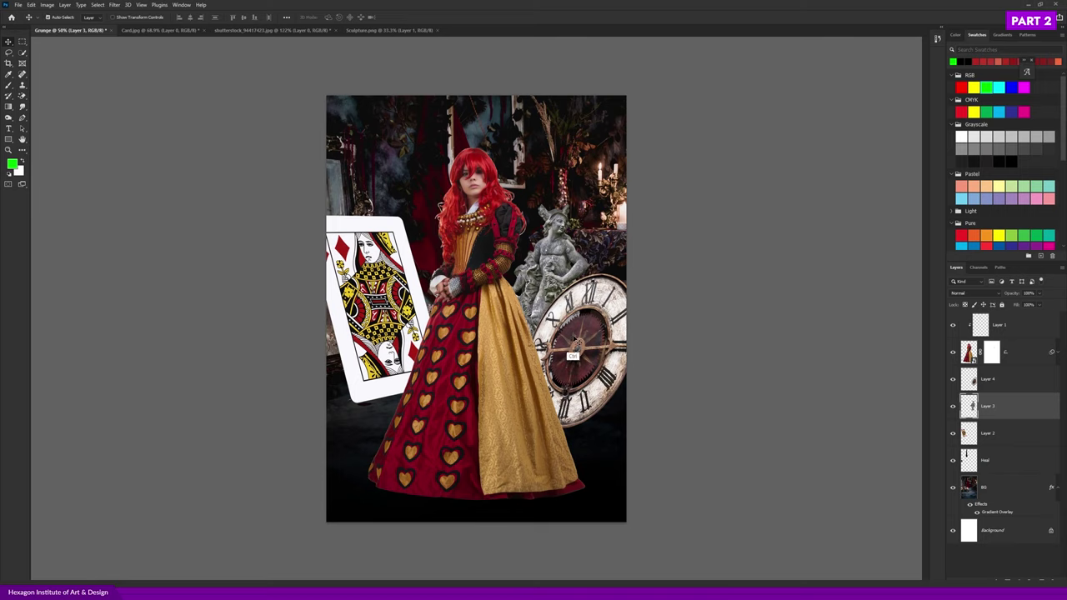
{"action": "left_click_drag", "start_coordinate": [574, 352], "coordinate": [574, 368]}
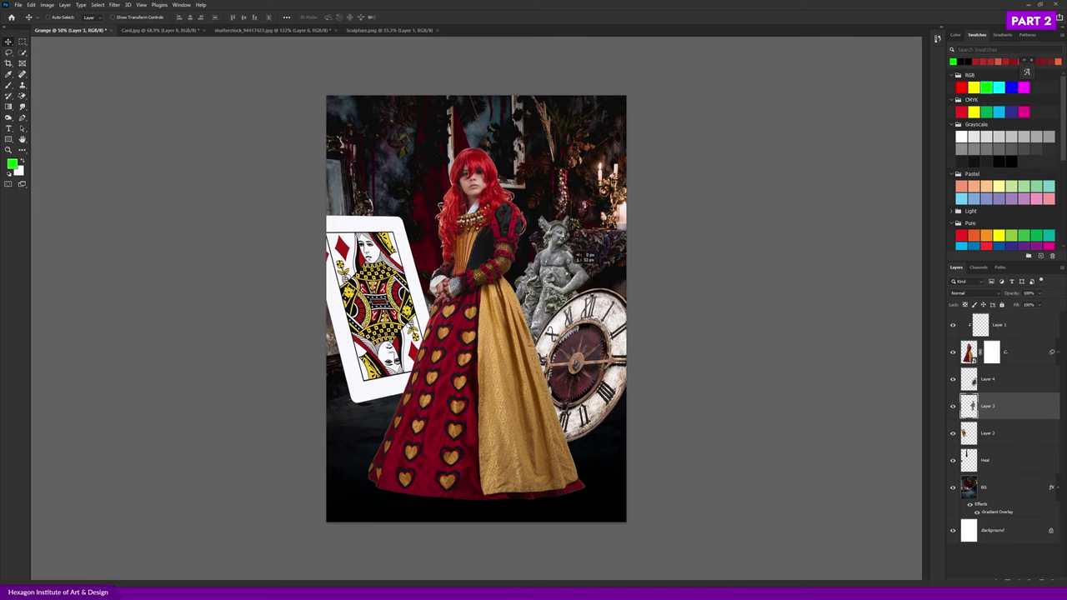
{"action": "left_click_drag", "start_coordinate": [403, 295], "coordinate": [404, 306]}
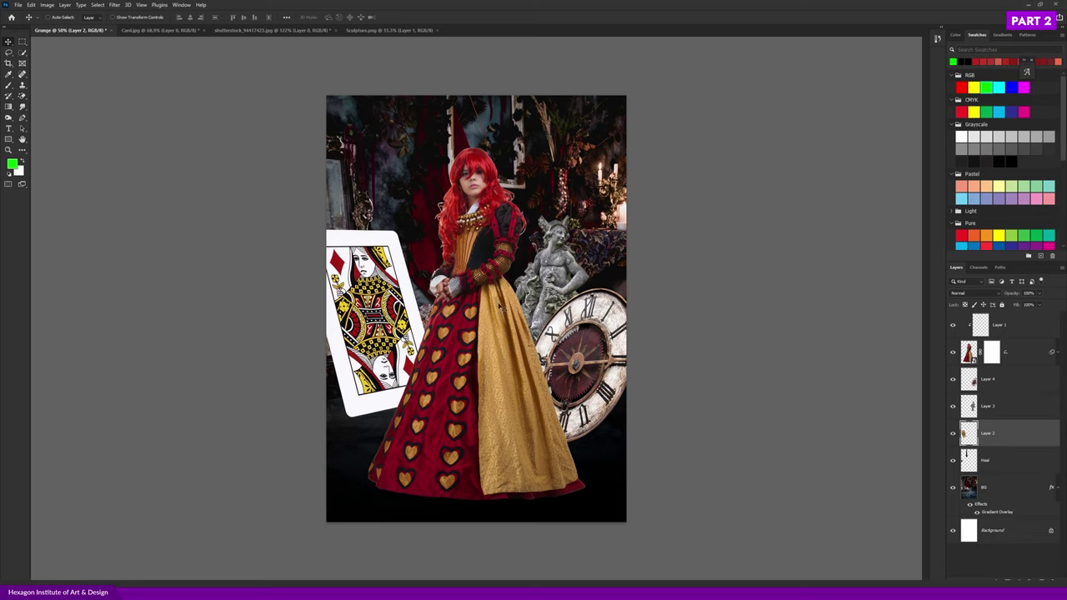
- Shift the BG background layer slightly to the left
{"action": "scroll", "coordinate": [496, 353], "scroll_direction": "up", "scroll_amount": 1}
{"action": "scroll", "coordinate": [457, 314], "scroll_direction": "up", "scroll_amount": 8}
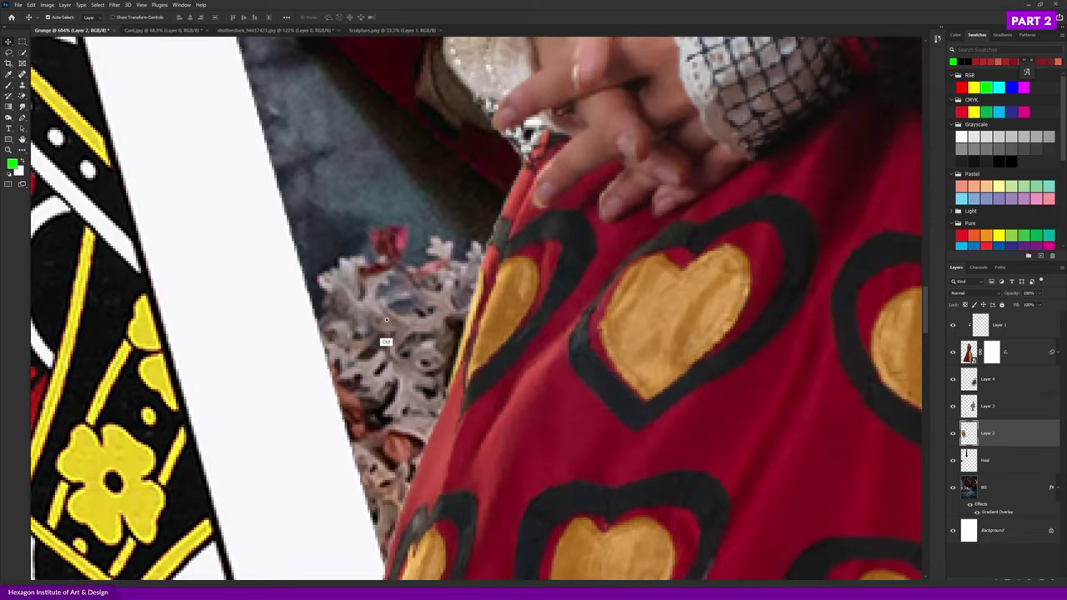
{"action": "scroll", "coordinate": [367, 329], "scroll_direction": "down", "scroll_amount": 1}
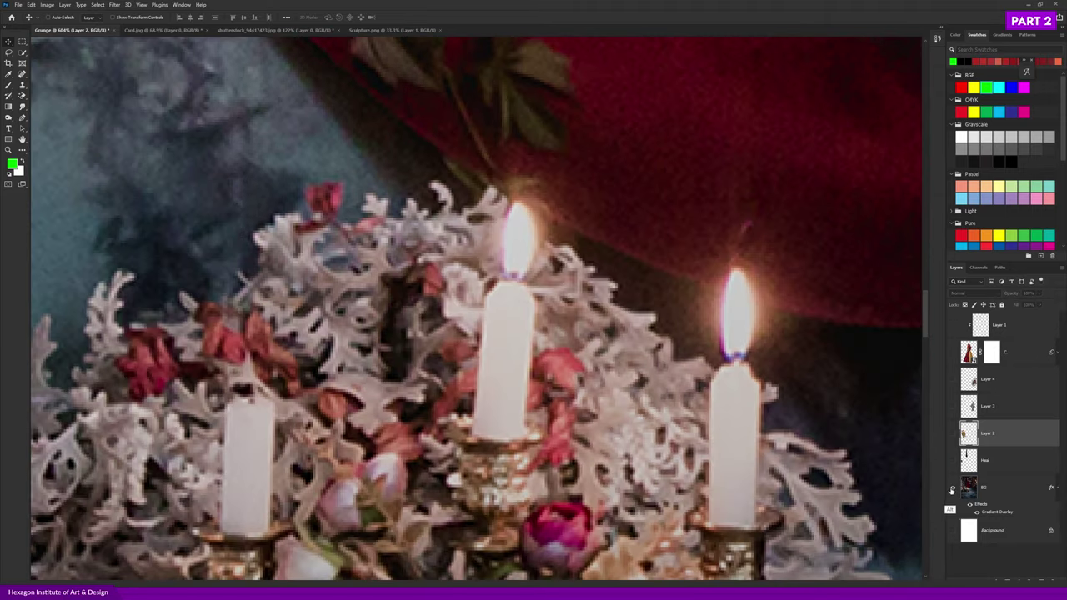
{"action": "left_click", "coordinate": [953, 487], "text": "alt"}
{"action": "scroll", "coordinate": [397, 328], "scroll_direction": "down", "scroll_amount": 6}
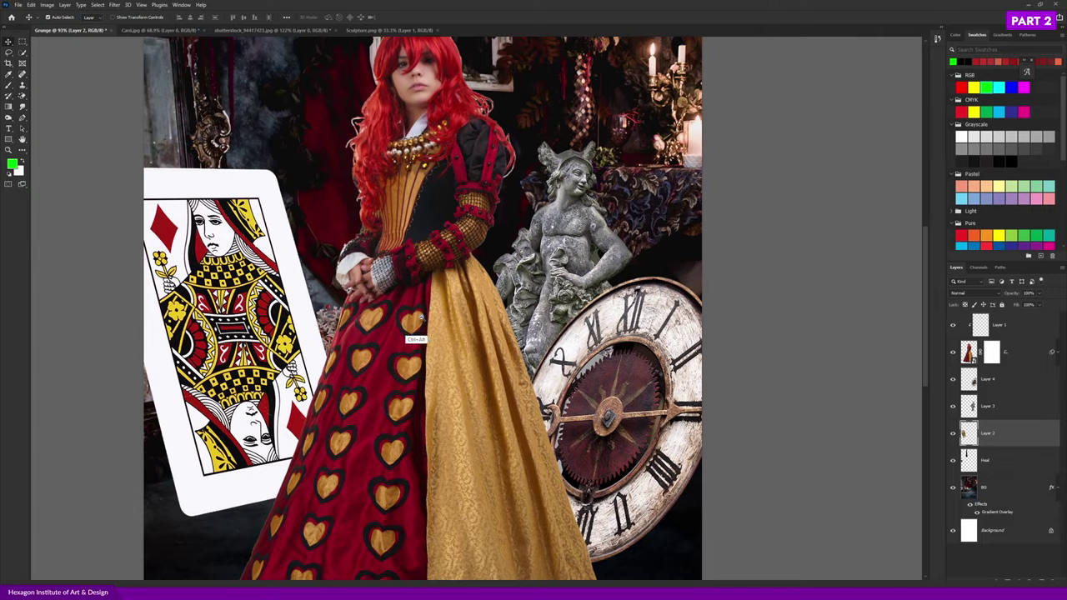
{"action": "scroll", "coordinate": [421, 316], "scroll_direction": "down", "scroll_amount": 3}
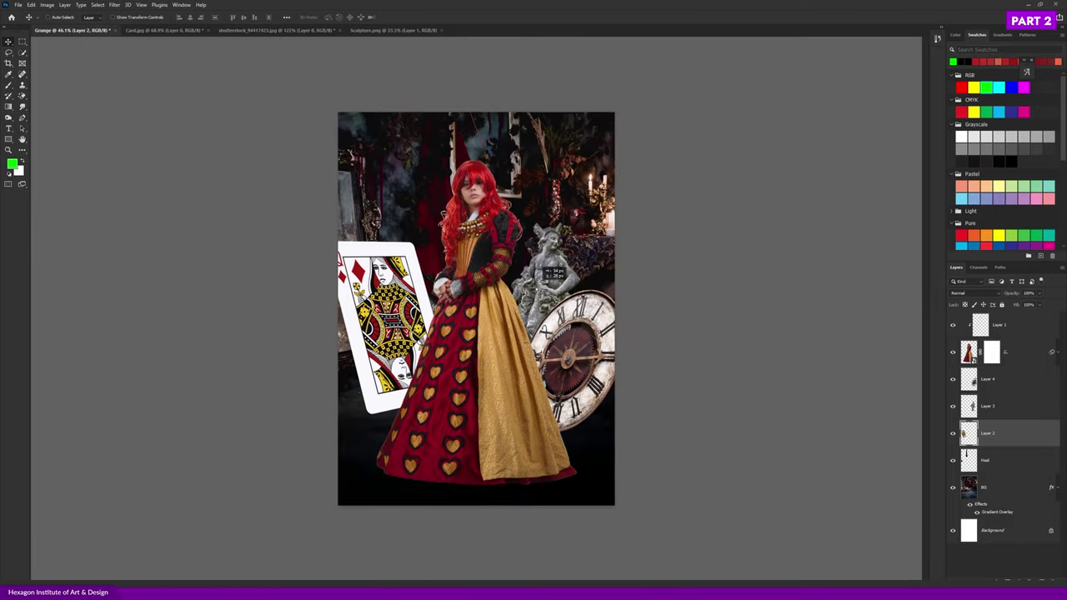
{"action": "left_click", "coordinate": [984, 490]}
{"action": "key", "text": "ctrl+plus"}
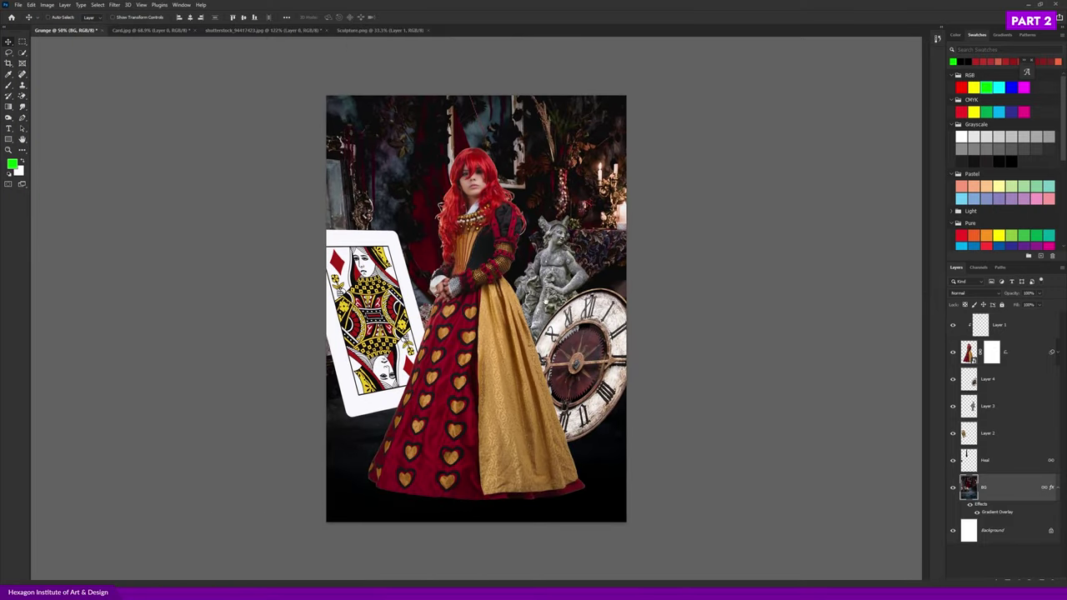
{"action": "left_click_drag", "start_coordinate": [551, 269], "coordinate": [456, 276]}
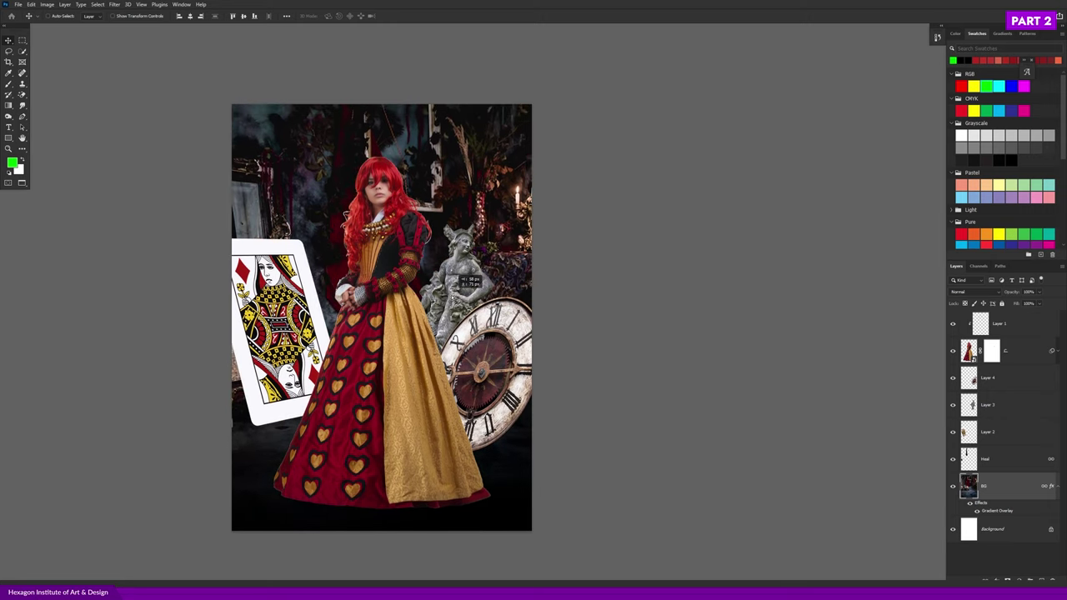
{"action": "left_click_drag", "start_coordinate": [457, 278], "coordinate": [459, 280]}
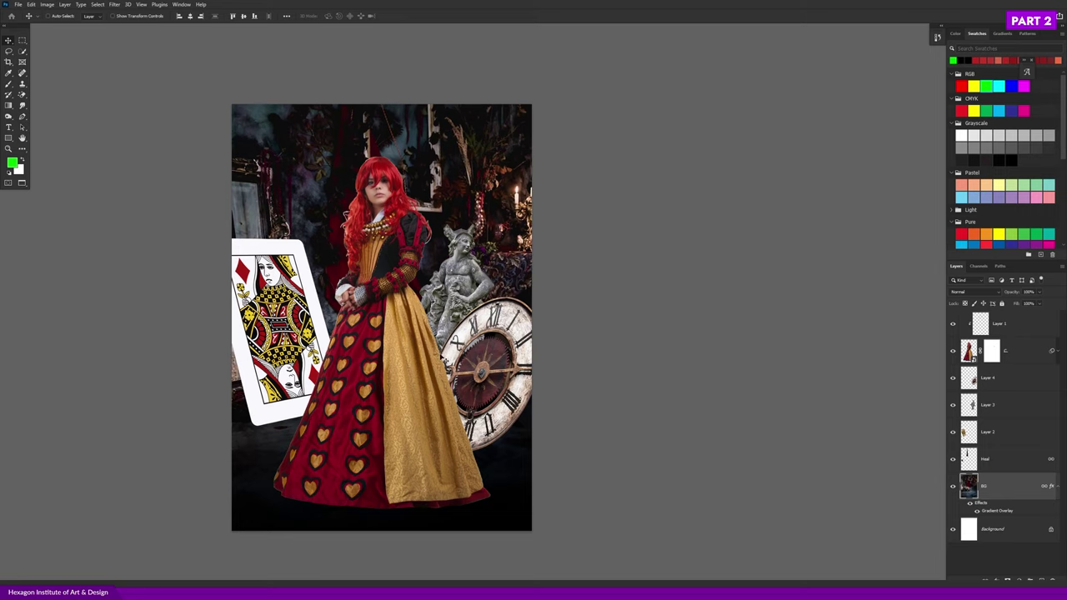
- Reselect the playing card layer and scroll around to review the composite
{"action": "left_click", "coordinate": [283, 367], "text": "ctrl"}
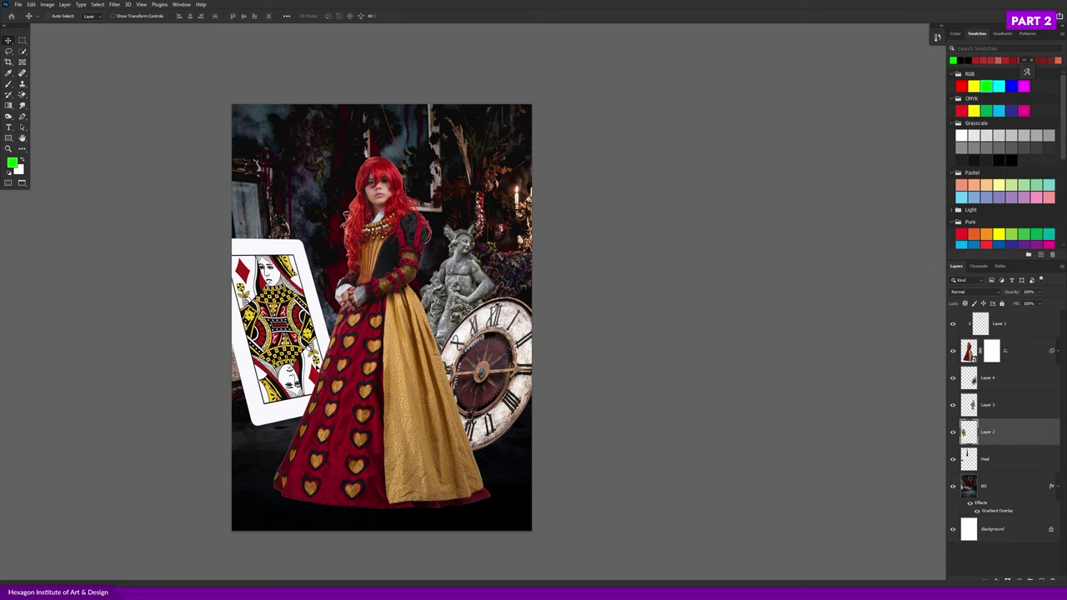
{"action": "scroll", "coordinate": [336, 309], "scroll_direction": "up", "scroll_amount": 1}
{"action": "scroll", "coordinate": [336, 309], "scroll_direction": "up", "scroll_amount": 1}
{"action": "scroll", "coordinate": [336, 309], "scroll_direction": "up", "scroll_amount": 1}
{"action": "scroll", "coordinate": [291, 203], "scroll_direction": "up", "scroll_amount": 1}
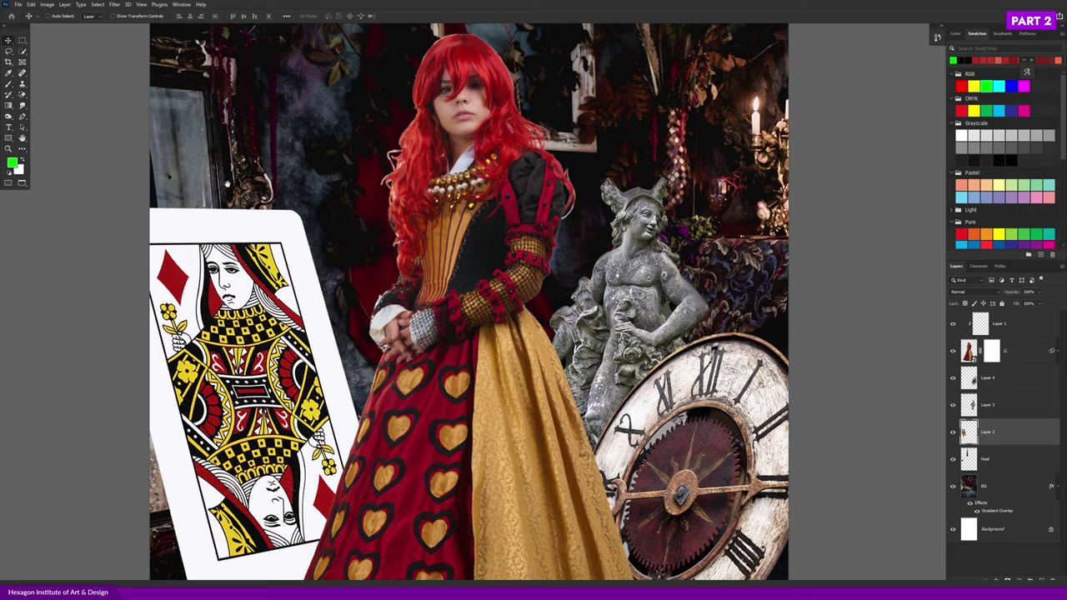
{"action": "scroll", "coordinate": [266, 289], "scroll_direction": "down", "scroll_amount": 1}
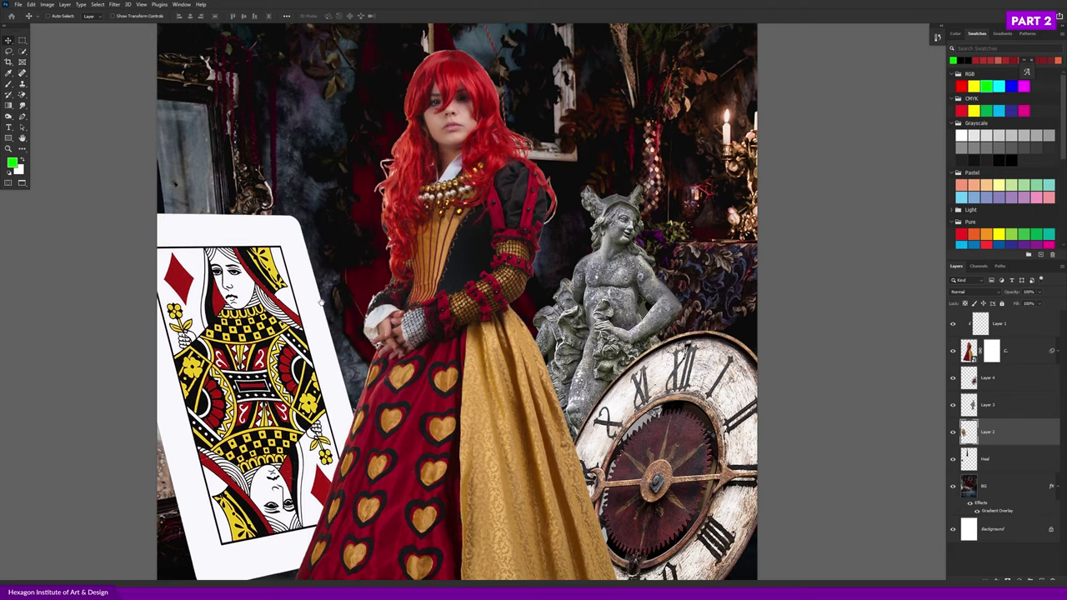
{"action": "scroll", "coordinate": [273, 298], "scroll_direction": "down", "scroll_amount": 2}
{"action": "scroll", "coordinate": [339, 305], "scroll_direction": "down", "scroll_amount": 1}
{"action": "scroll", "coordinate": [341, 307], "scroll_direction": "down", "scroll_amount": 1}
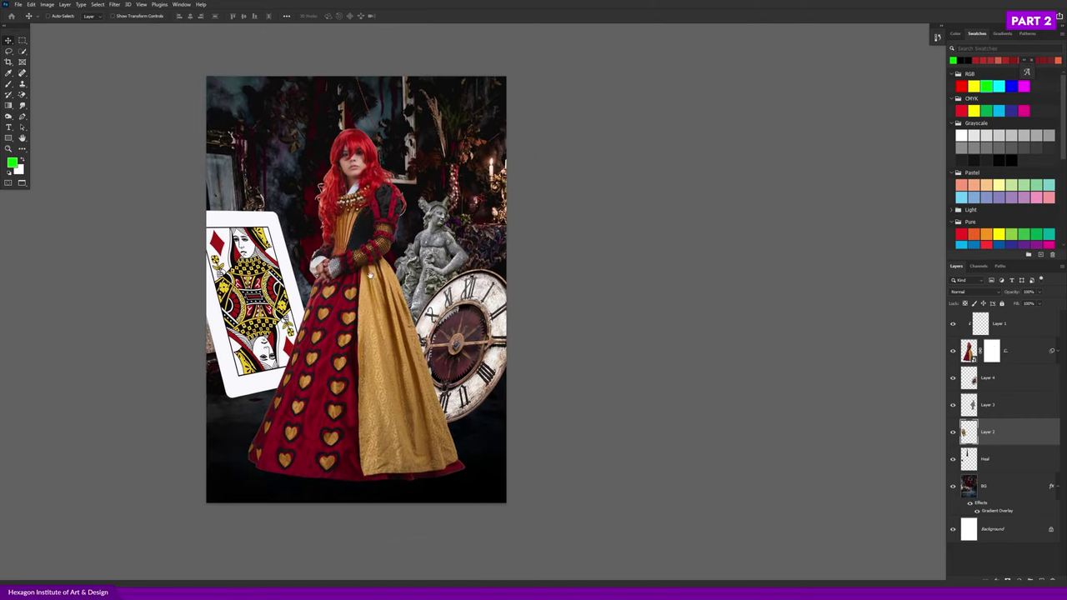
{"action": "scroll", "coordinate": [478, 371], "scroll_direction": "up", "scroll_amount": 1}
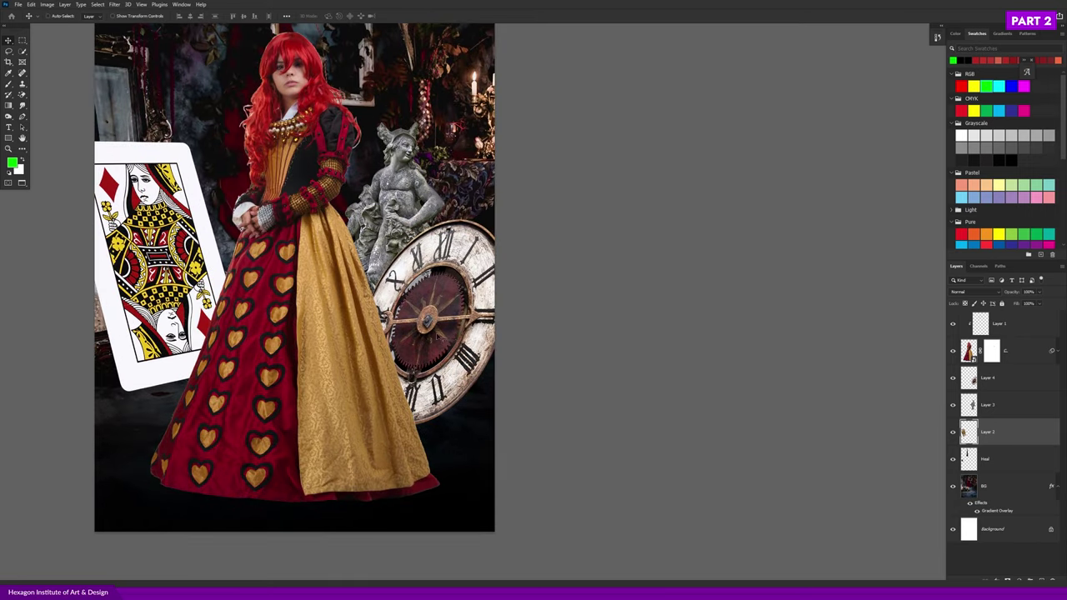
{"action": "scroll", "coordinate": [442, 338], "scroll_direction": "up", "scroll_amount": 3}
{"action": "scroll", "coordinate": [482, 367], "scroll_direction": "down", "scroll_amount": 1}
{"action": "scroll", "coordinate": [481, 399], "scroll_direction": "down", "scroll_amount": 1}
{"action": "scroll", "coordinate": [427, 370], "scroll_direction": "down", "scroll_amount": 1}
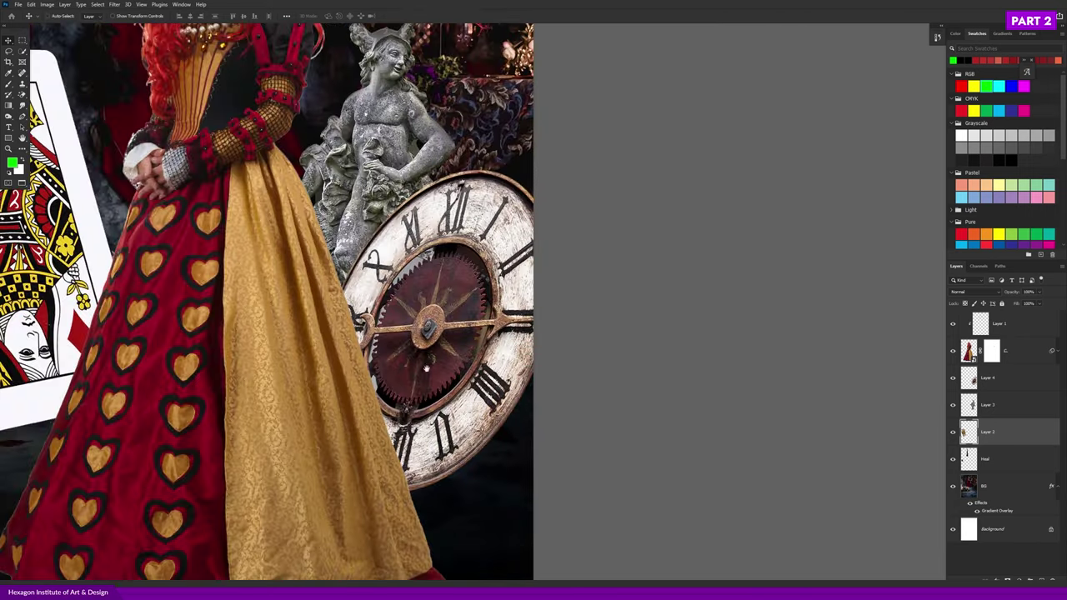
{"action": "scroll", "coordinate": [462, 359], "scroll_direction": "up", "scroll_amount": 1}
{"action": "scroll", "coordinate": [462, 358], "scroll_direction": "down", "scroll_amount": 3}
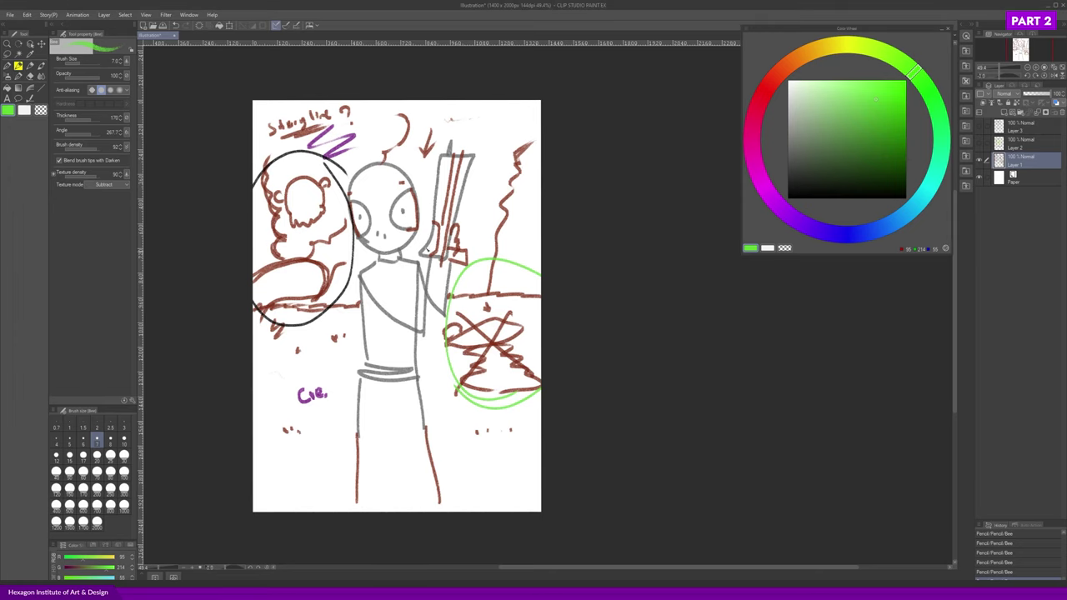
- Switch to a thin black pencil and sketch a curve on a new layer above Layer 1
{"action": "key", "text": "p"}
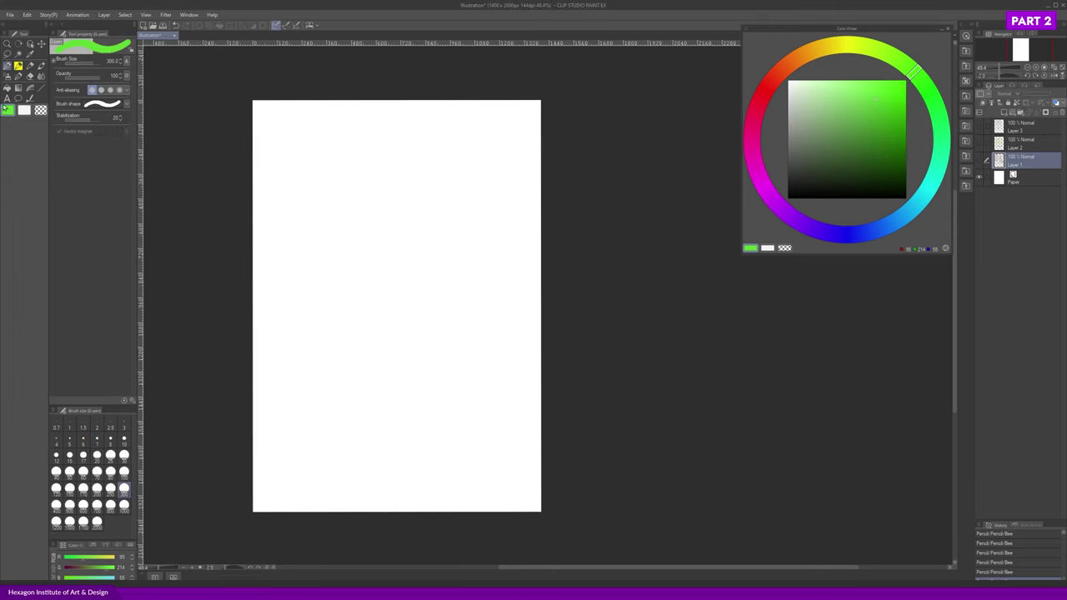
{"action": "left_click_drag", "start_coordinate": [800, 155], "coordinate": [724, 242]}
{"action": "scroll", "coordinate": [367, 284], "scroll_direction": "up", "scroll_amount": 3}
{"action": "key", "text": "p"}
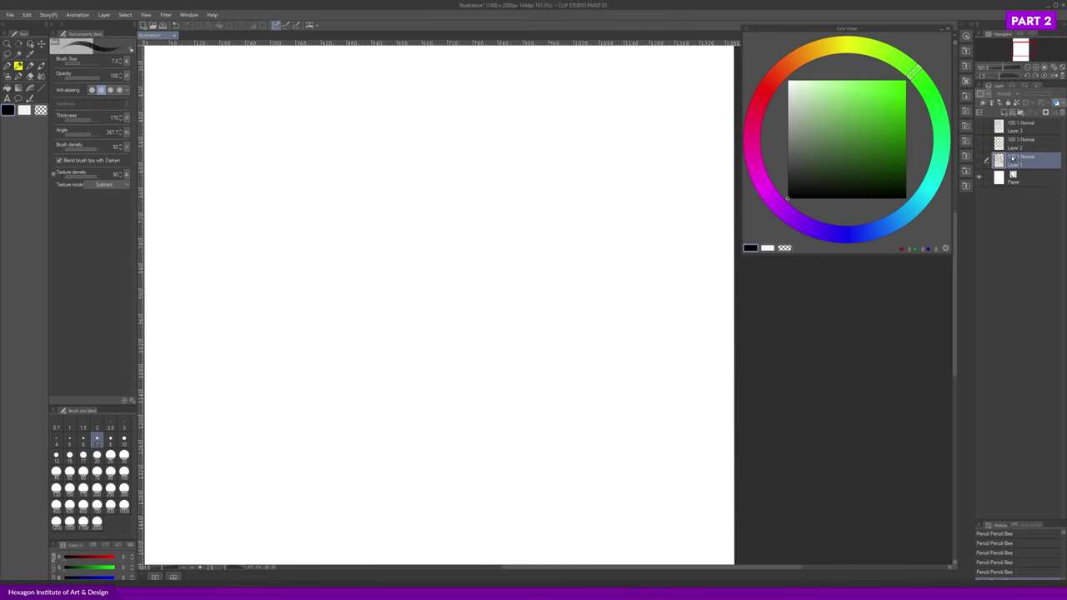
{"action": "left_click", "coordinate": [1001, 113]}
{"action": "left_click_drag", "start_coordinate": [284, 309], "coordinate": [276, 315]}
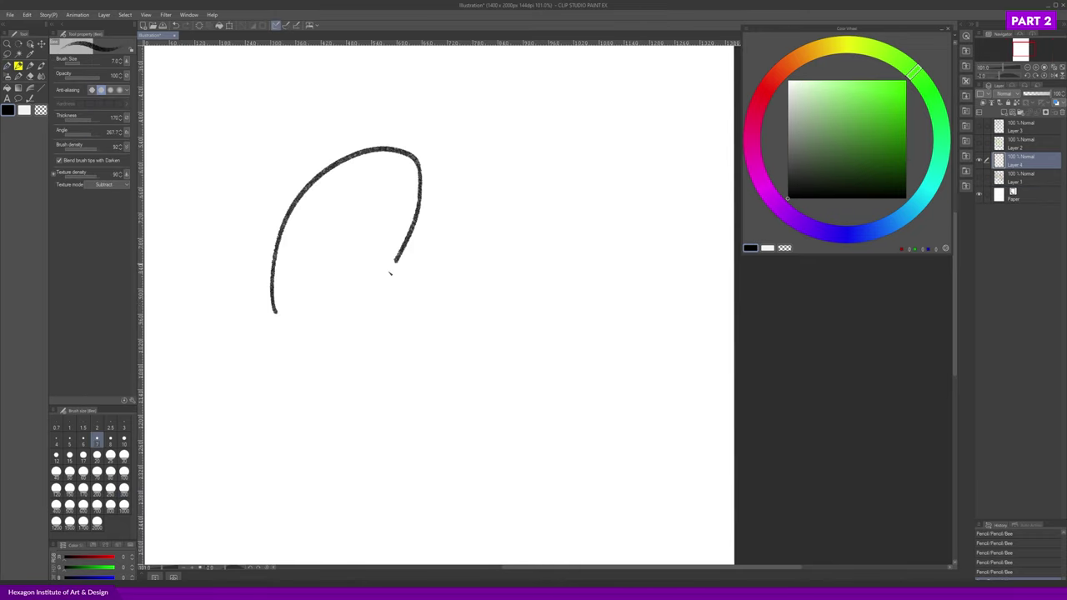
- Draw light-red strokes along the oval's lower and right edges, undoing a stray stroke
{"action": "left_click", "coordinate": [777, 78]}
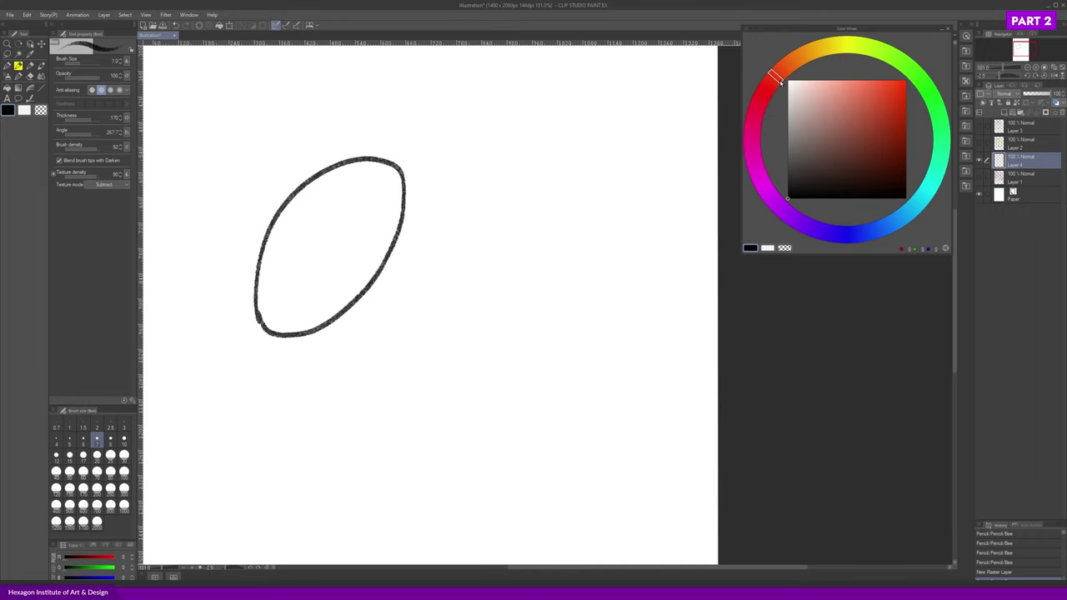
{"action": "left_click_drag", "start_coordinate": [405, 175], "coordinate": [414, 219]}
{"action": "key", "text": "ctrl+z"}
{"action": "left_click", "coordinate": [851, 104]}
{"action": "mouse_move", "coordinate": [259, 326]}
{"action": "left_mouse_down"}
{"action": "mouse_move", "coordinate": [413, 213]}
{"action": "mouse_move", "coordinate": [404, 175]}
{"action": "left_mouse_up"}
{"action": "mouse_move", "coordinate": [289, 346]}
{"action": "left_mouse_down"}
{"action": "mouse_move", "coordinate": [364, 305]}
{"action": "mouse_move", "coordinate": [405, 245]}
{"action": "left_mouse_up"}
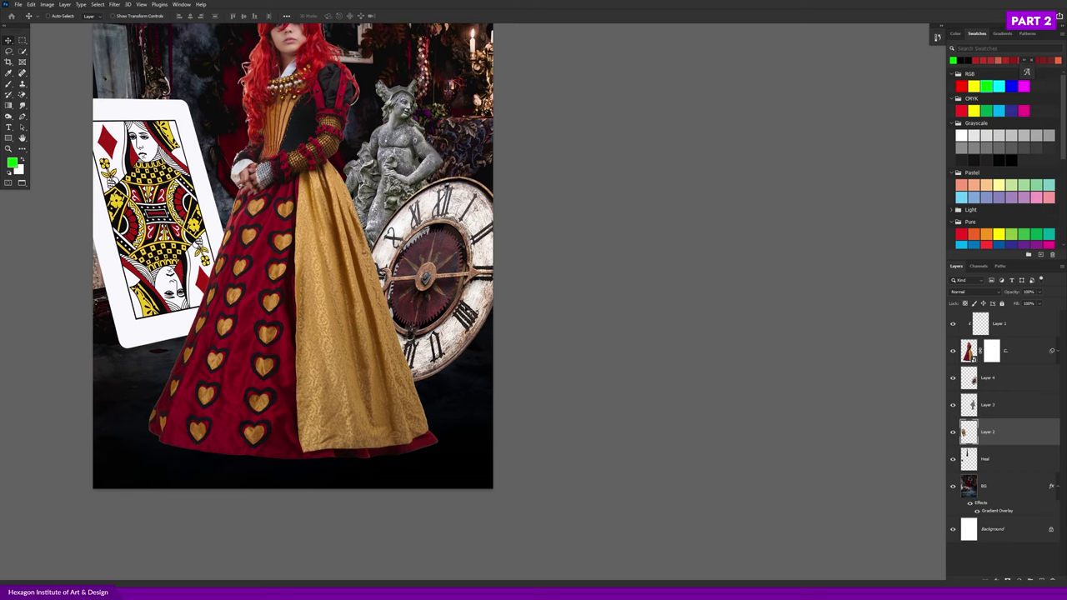
- Add a drop shadow layer style to the clock's Layer 4
{"action": "left_click", "coordinate": [480, 343]}
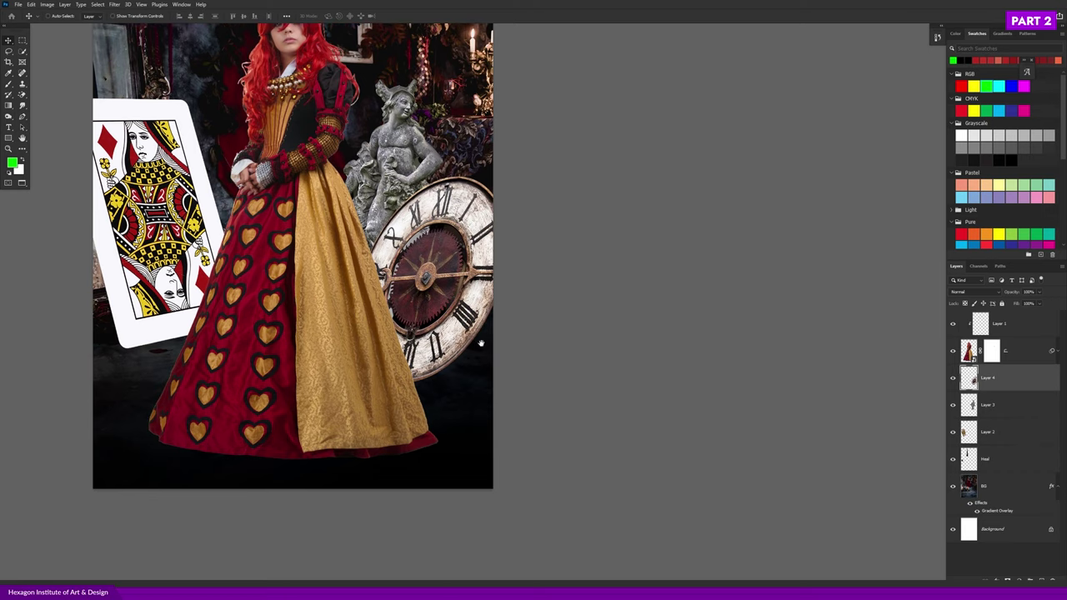
{"action": "double_click", "coordinate": [1022, 381]}
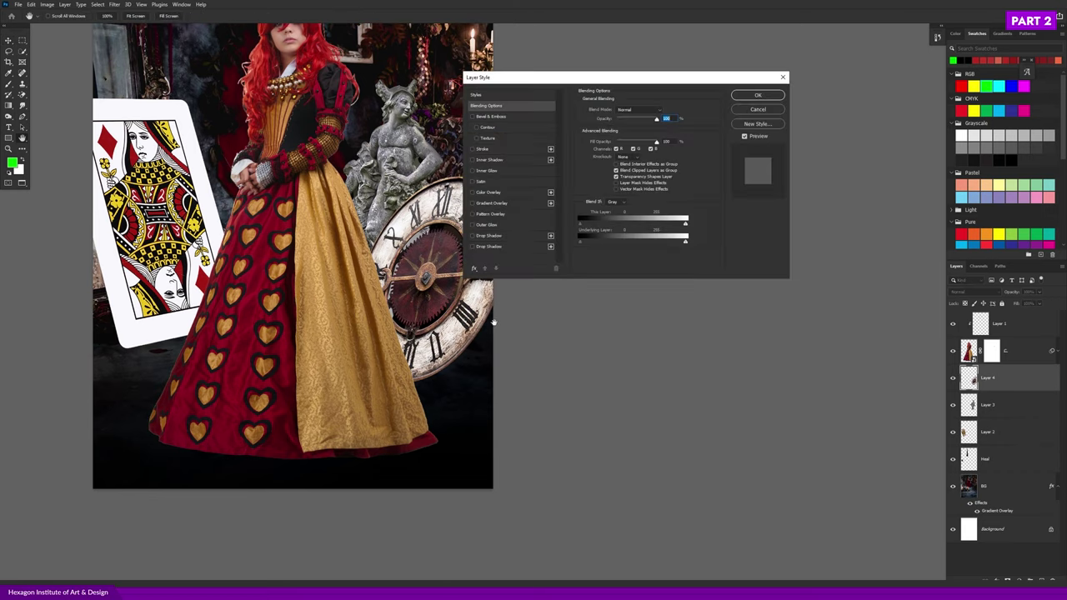
{"action": "scroll", "coordinate": [495, 333], "scroll_direction": "up", "scroll_amount": 3}
{"action": "left_click_drag", "start_coordinate": [495, 334], "coordinate": [387, 281]}
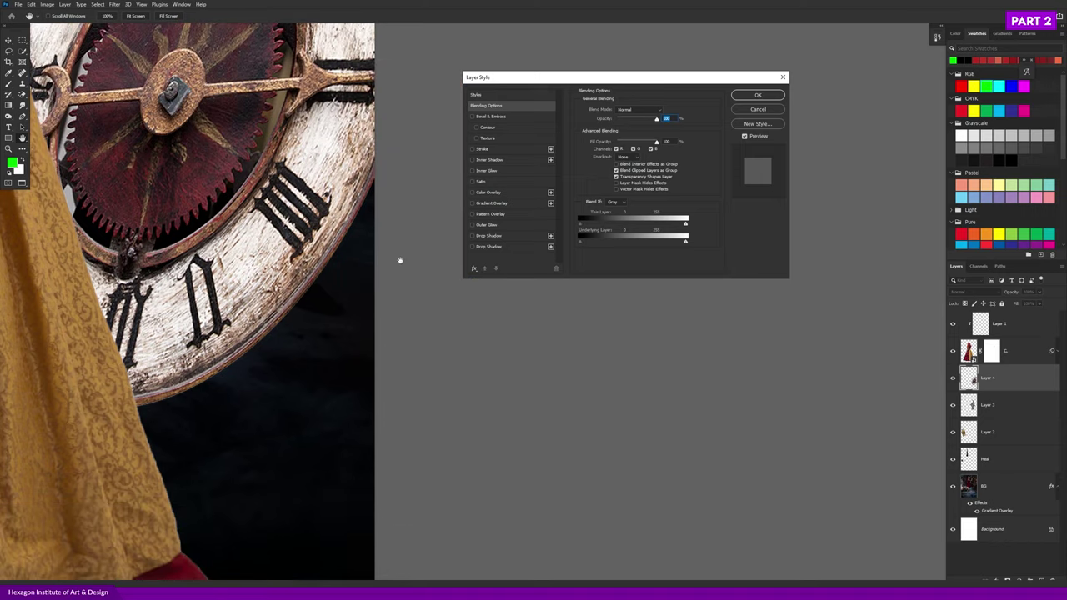
{"action": "left_click", "coordinate": [492, 236]}
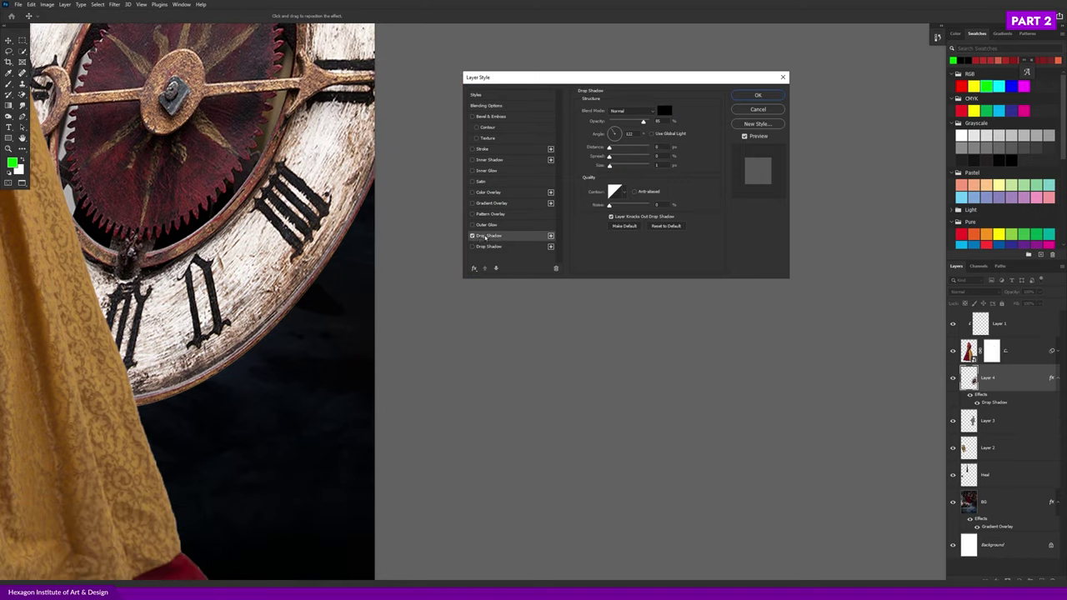
{"action": "scroll", "coordinate": [367, 308], "scroll_direction": "down", "scroll_amount": 2}
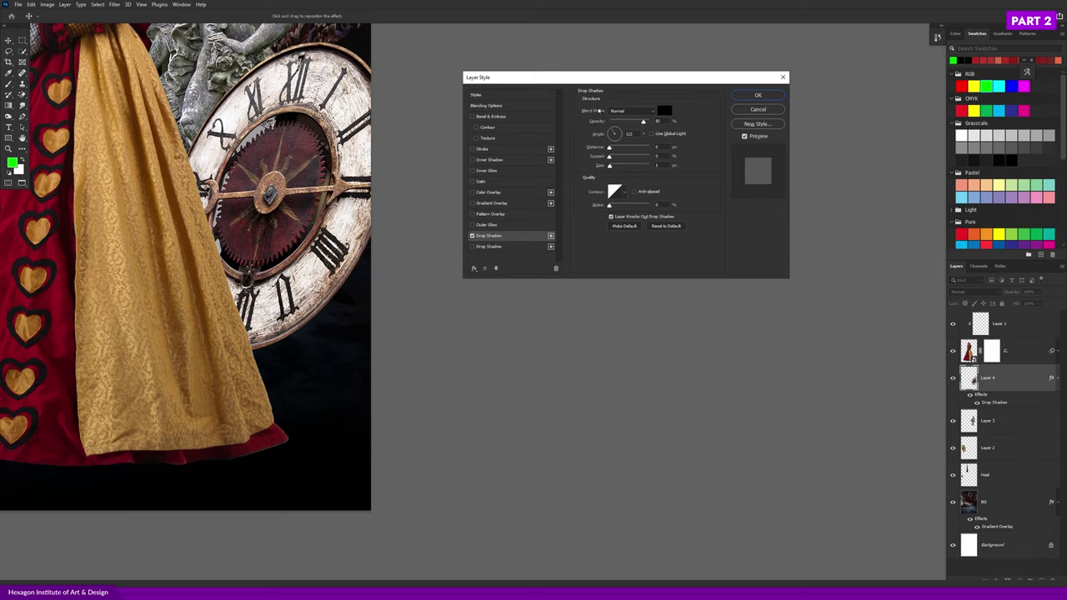
{"action": "left_click", "coordinate": [623, 109]}
{"action": "mouse_move", "coordinate": [616, 166]}
{"action": "left_mouse_down"}
{"action": "mouse_move", "coordinate": [629, 166]}
{"action": "mouse_move", "coordinate": [620, 148]}
{"action": "left_mouse_up"}
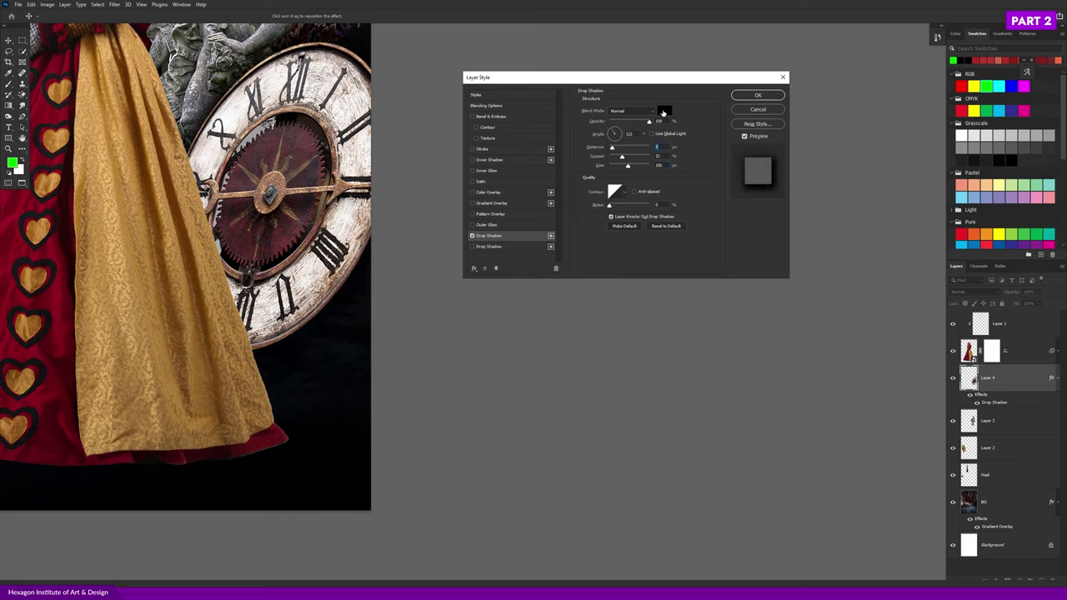
- Make the shadow a cream colour sampled from the clock face with size 0
{"action": "left_click", "coordinate": [663, 111]}
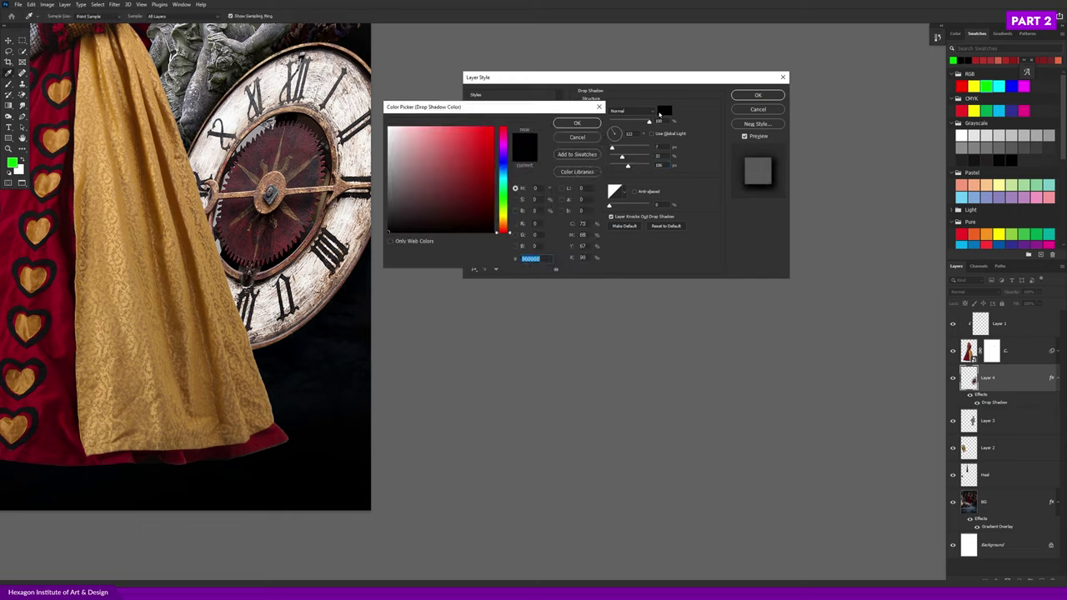
{"action": "left_click", "coordinate": [353, 164]}
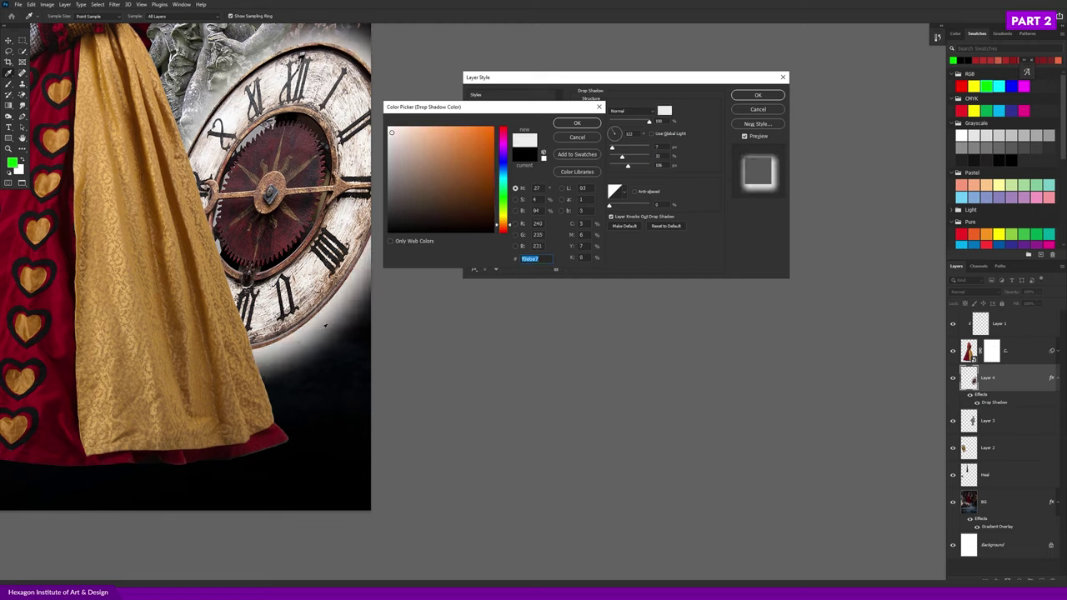
{"action": "left_click", "coordinate": [575, 124]}
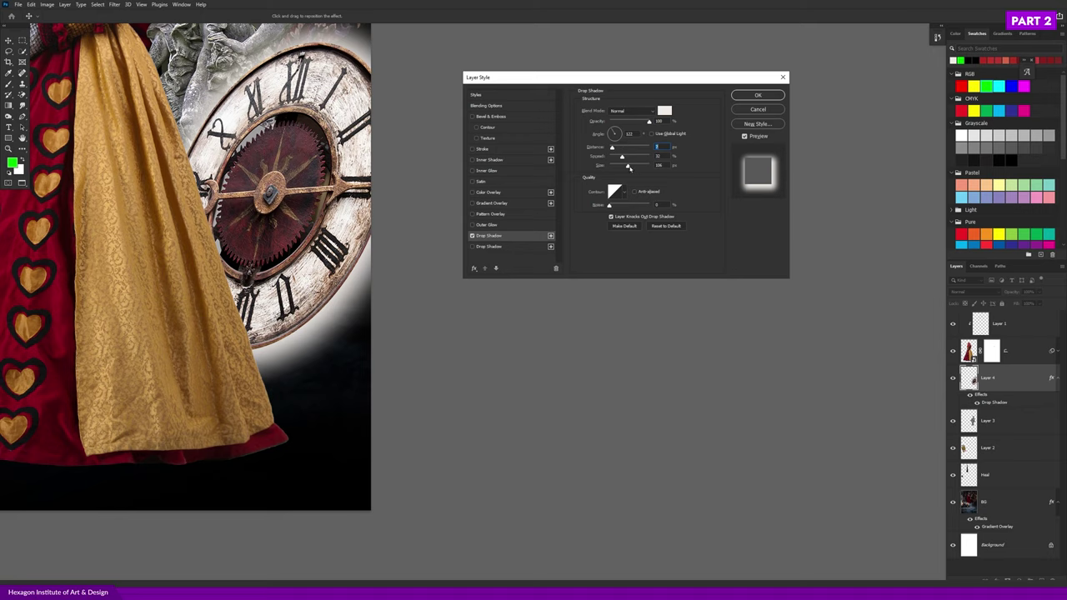
{"action": "left_click_drag", "start_coordinate": [628, 167], "coordinate": [573, 171]}
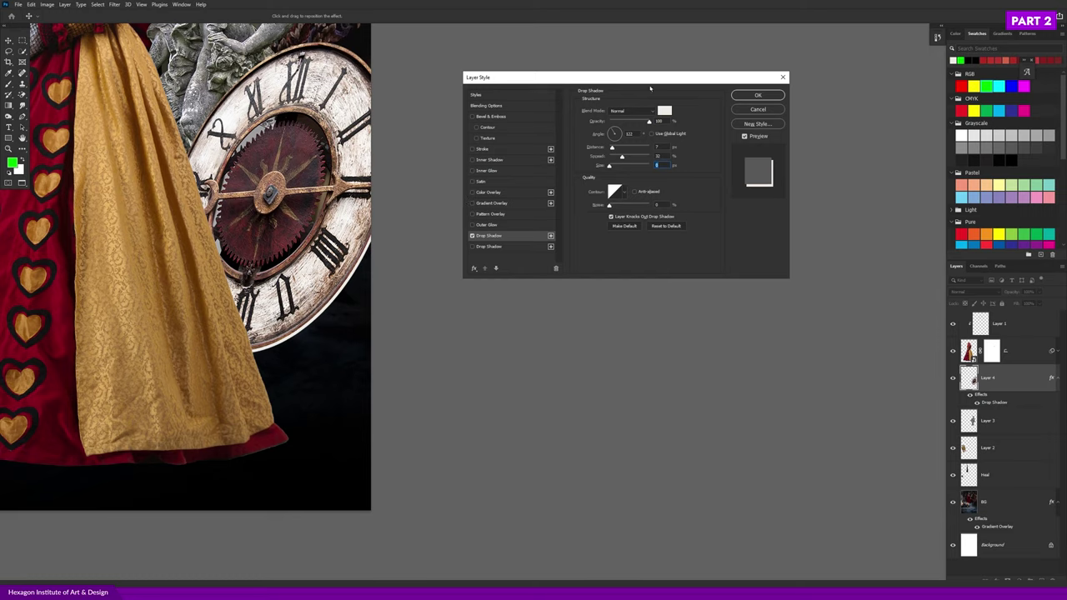
- Offset the shadow behind the clock at an angle of about 140°
{"action": "left_click_drag", "start_coordinate": [630, 83], "coordinate": [556, 107]}
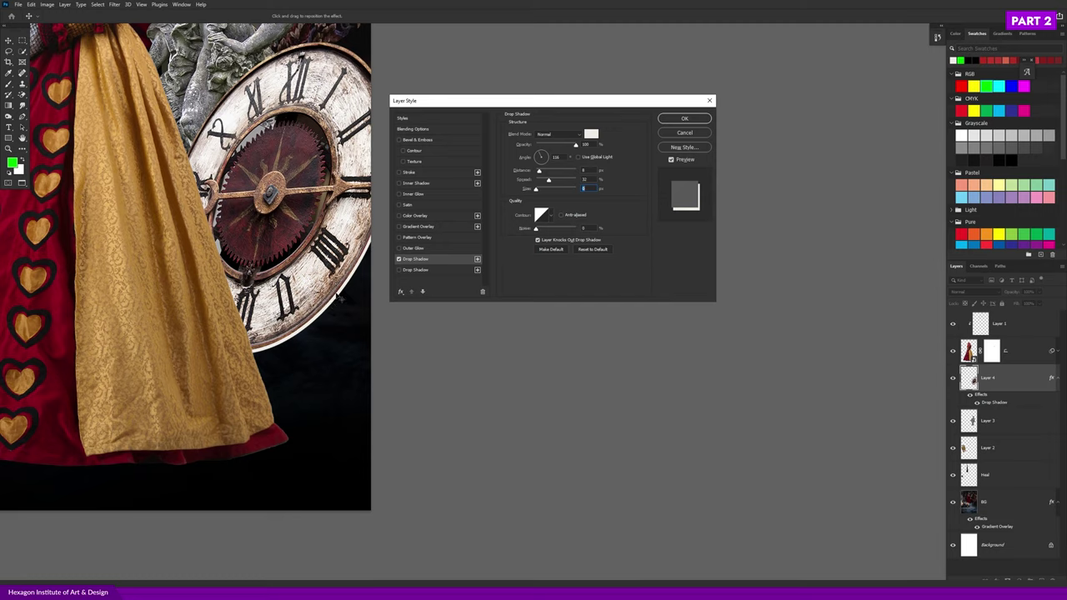
{"action": "mouse_move", "coordinate": [339, 297]}
{"action": "left_mouse_down"}
{"action": "mouse_move", "coordinate": [344, 305]}
{"action": "mouse_move", "coordinate": [336, 297]}
{"action": "left_mouse_up"}
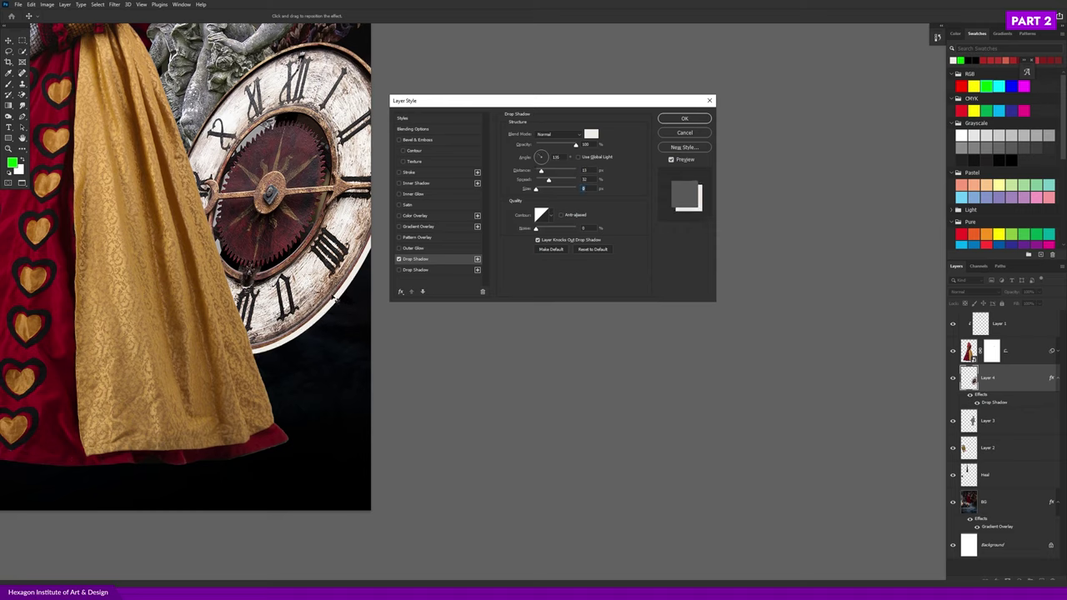
{"action": "left_click_drag", "start_coordinate": [283, 290], "coordinate": [293, 281]}
{"action": "mouse_move", "coordinate": [336, 306]}
{"action": "left_mouse_down"}
{"action": "mouse_move", "coordinate": [310, 325]}
{"action": "mouse_move", "coordinate": [357, 269]}
{"action": "left_mouse_up"}
{"action": "left_click_drag", "start_coordinate": [524, 100], "coordinate": [530, 94]}
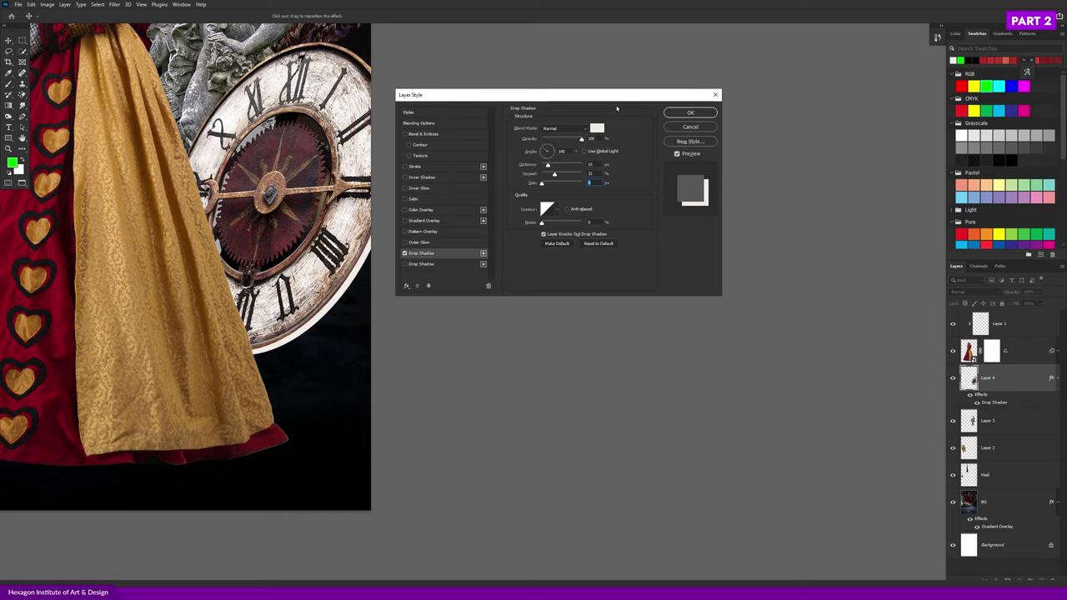
- Recolour the clock's shadow to a dark reddish-brown sampled from the clock and apply the style
{"action": "left_click", "coordinate": [597, 129]}
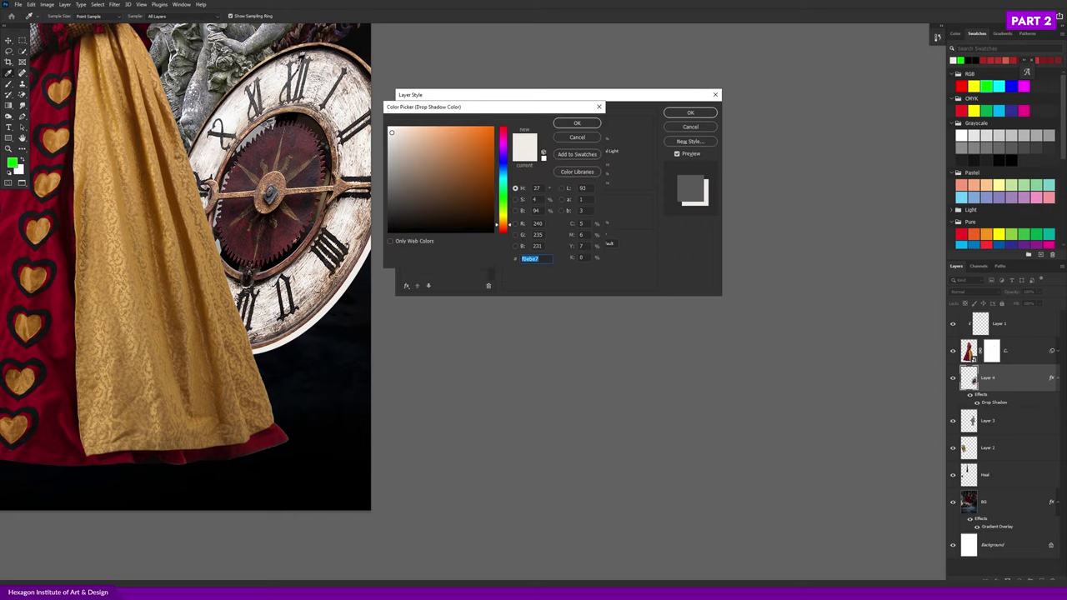
{"action": "left_click", "coordinate": [287, 243]}
{"action": "left_click", "coordinate": [286, 263]}
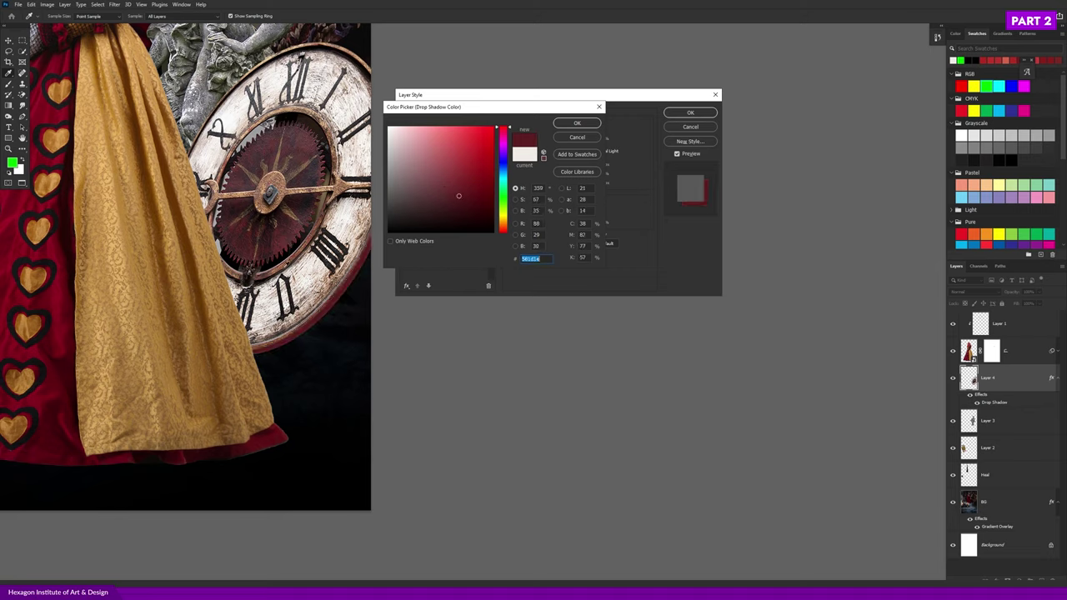
{"action": "left_click", "coordinate": [288, 261]}
{"action": "left_click", "coordinate": [296, 255]}
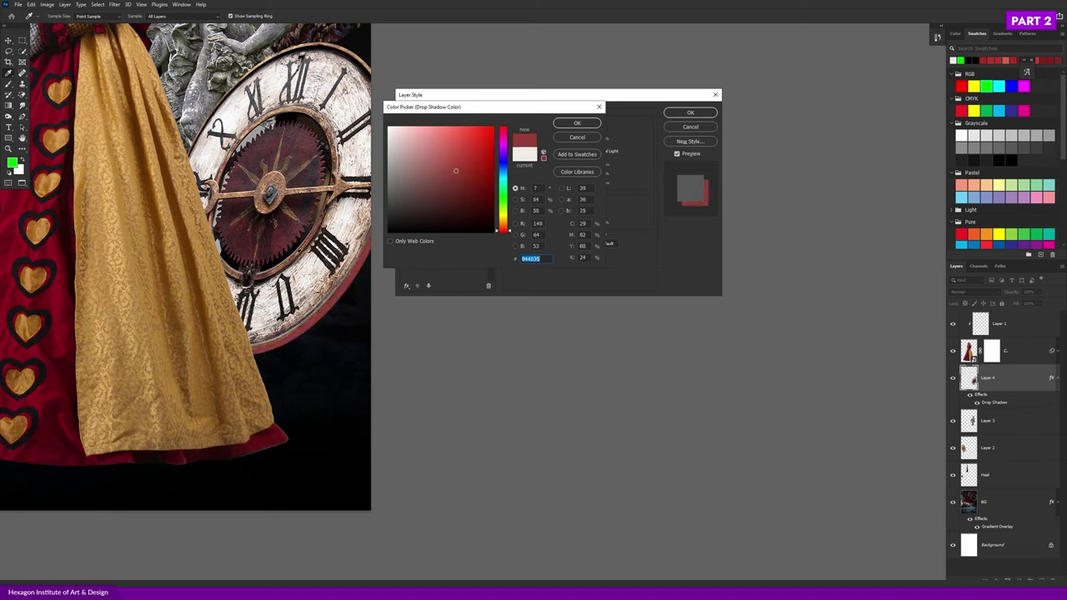
{"action": "left_click", "coordinate": [292, 258]}
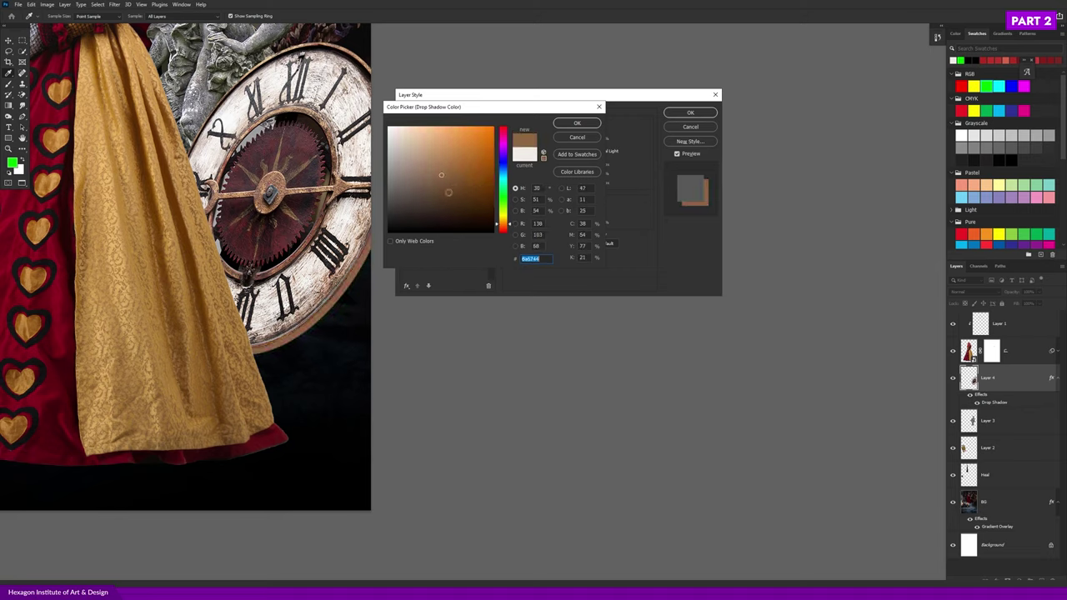
{"action": "left_click", "coordinate": [449, 193]}
{"action": "left_click_drag", "start_coordinate": [506, 225], "coordinate": [504, 230]}
{"action": "left_click", "coordinate": [454, 193]}
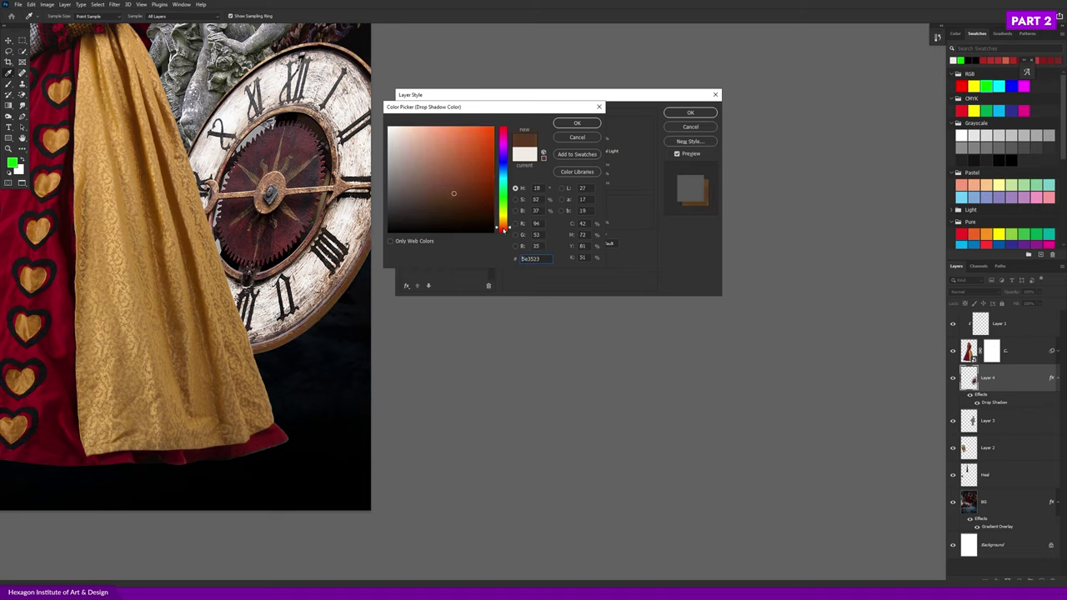
{"action": "left_click", "coordinate": [451, 201]}
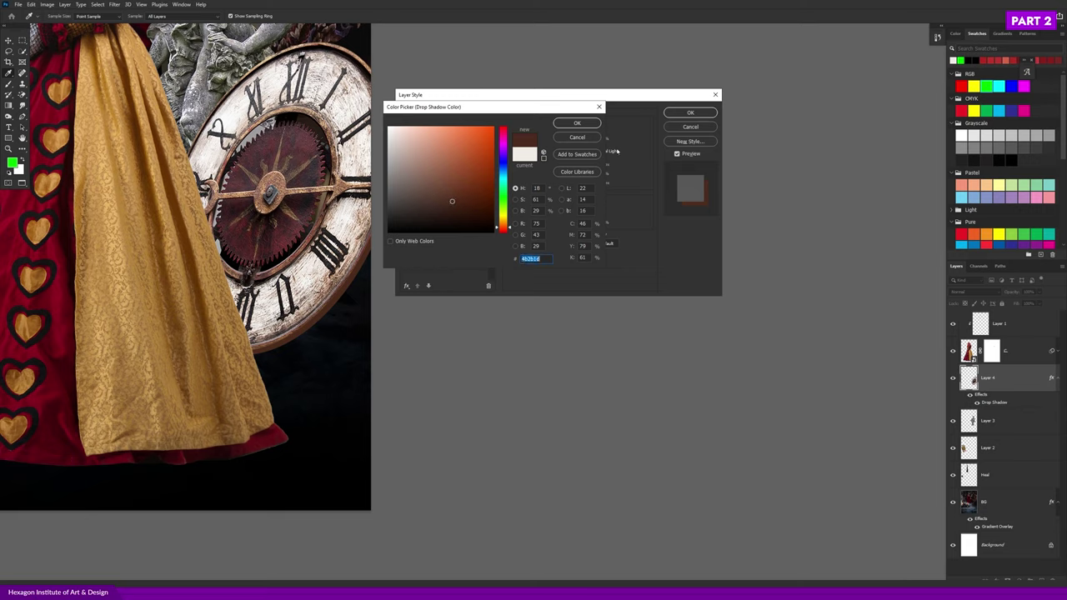
{"action": "left_click", "coordinate": [593, 122]}
{"action": "left_click", "coordinate": [691, 113]}
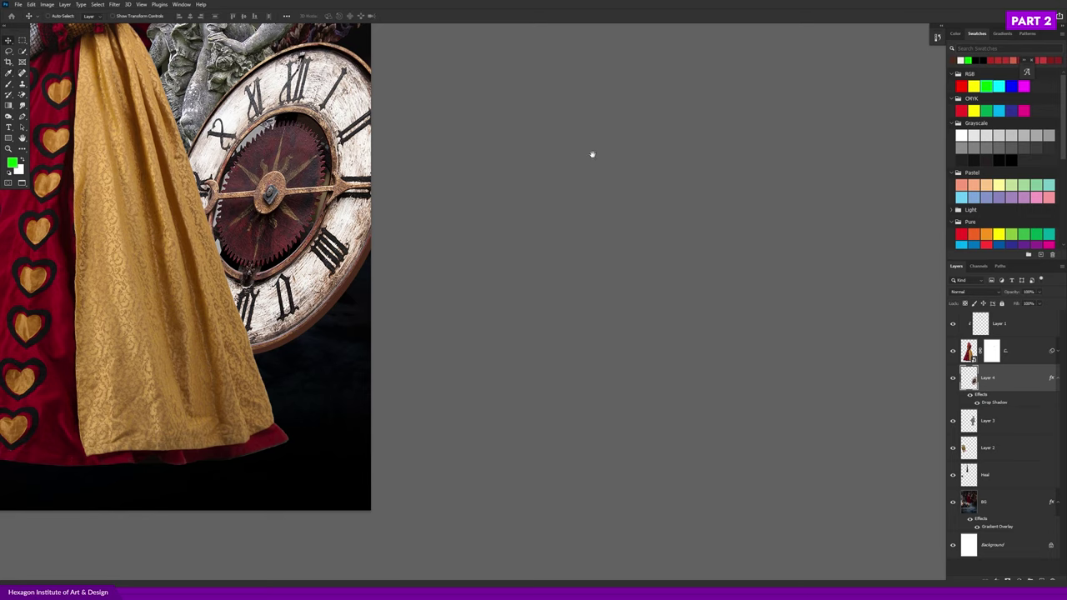
- Rename Layer 4 to Clock and Layer 3 to Statue
{"action": "scroll", "coordinate": [305, 321], "scroll_direction": "down", "scroll_amount": 2}
{"action": "scroll", "coordinate": [337, 361], "scroll_direction": "down", "scroll_amount": 2}
{"action": "scroll", "coordinate": [350, 346], "scroll_direction": "up", "scroll_amount": 4}
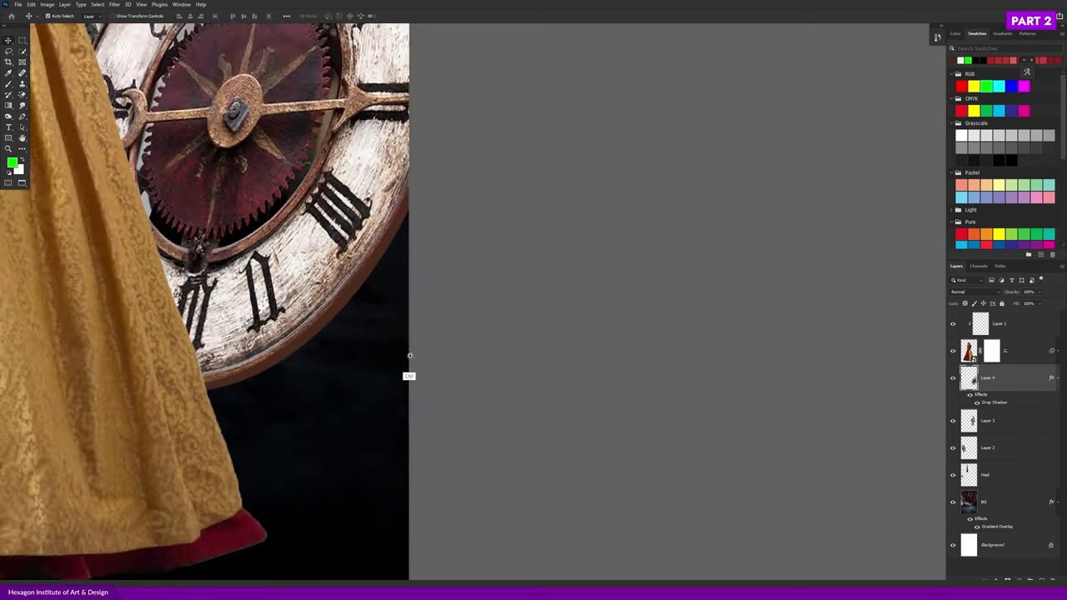
{"action": "left_click", "coordinate": [970, 395]}
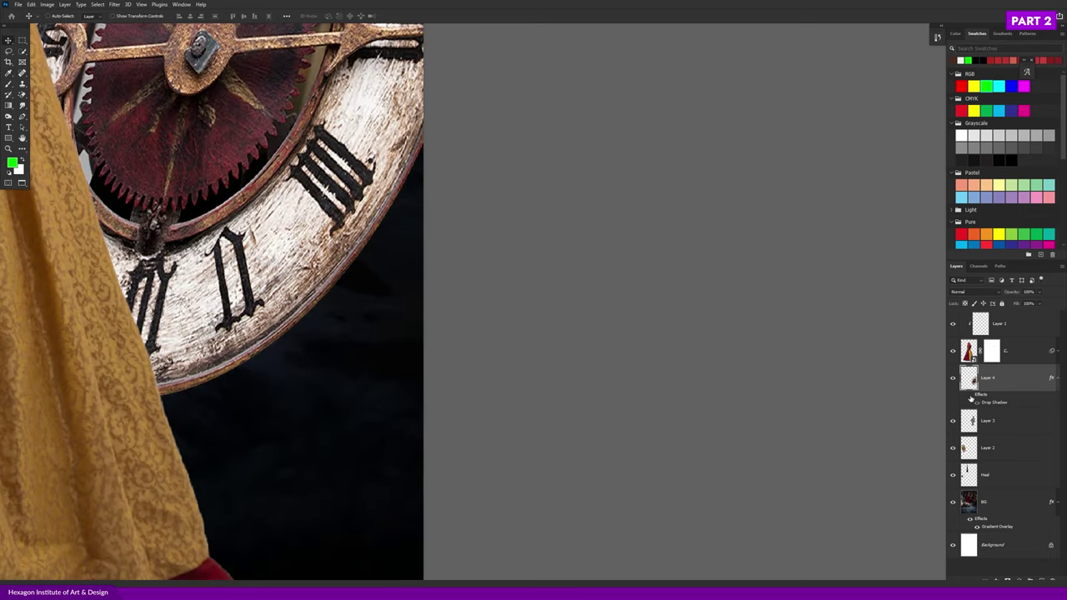
{"action": "double_click", "coordinate": [988, 378]}
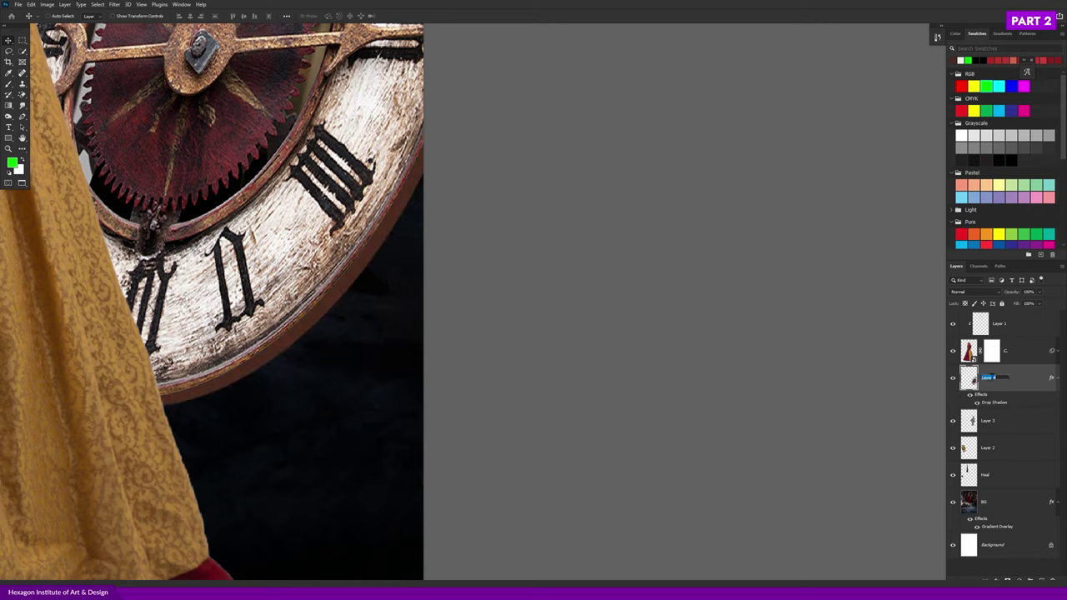
{"action": "type", "text": "C"}
{"action": "key", "text": "Return"}
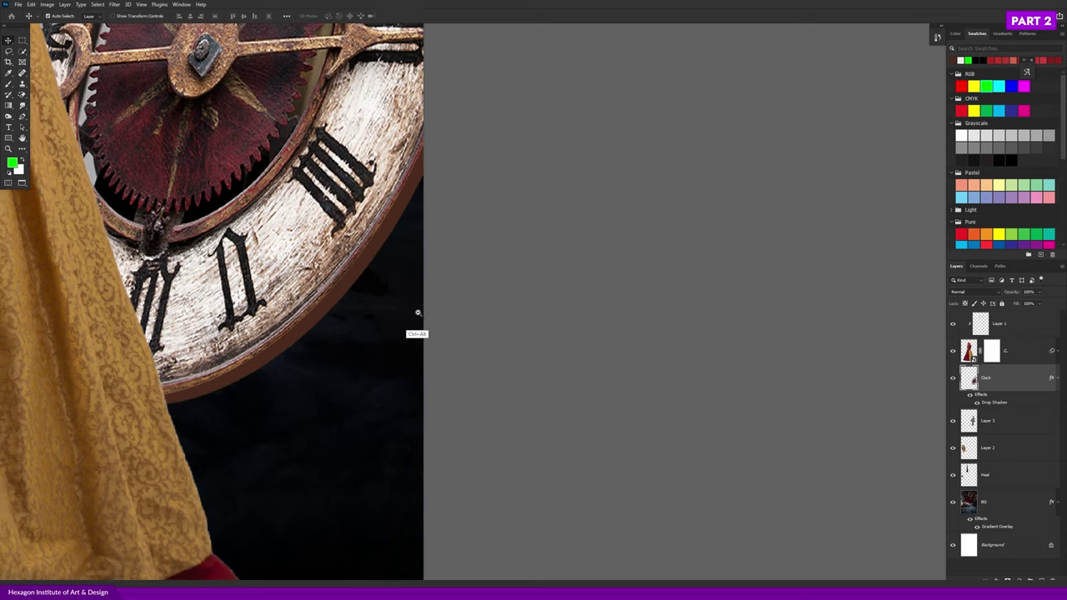
{"action": "scroll", "coordinate": [409, 330], "scroll_direction": "up", "scroll_amount": 3}
{"action": "double_click", "coordinate": [988, 421]}
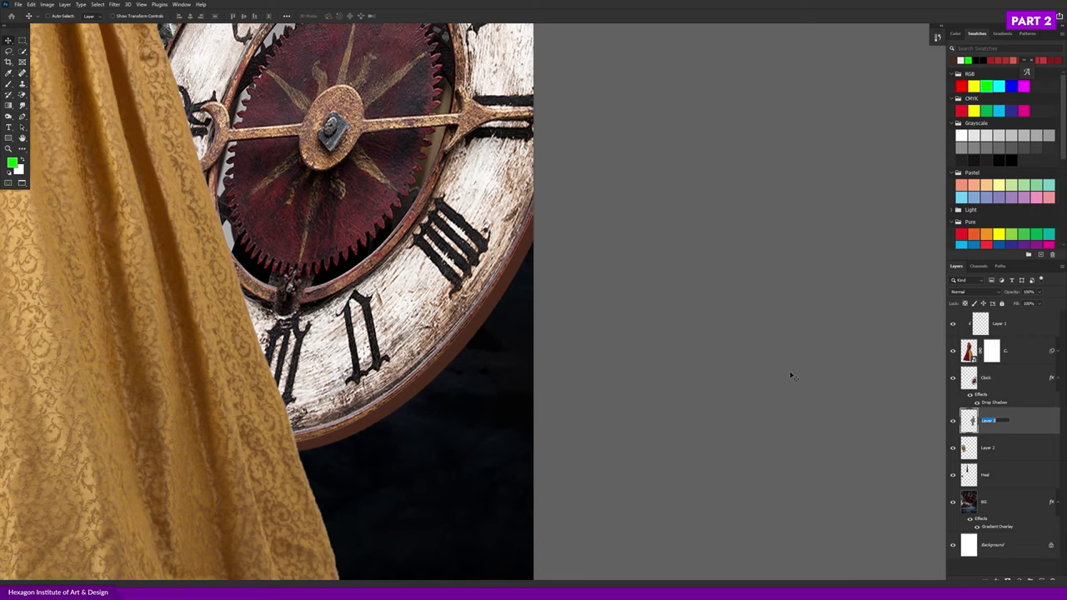
{"action": "type", "text": "Statue"}
{"action": "key", "text": "Return"}
- Select Layer 2 and then Layer 1 at the top of the stack, opening the adjustment-layer menu
{"action": "scroll", "coordinate": [483, 336], "scroll_direction": "down", "scroll_amount": 5}
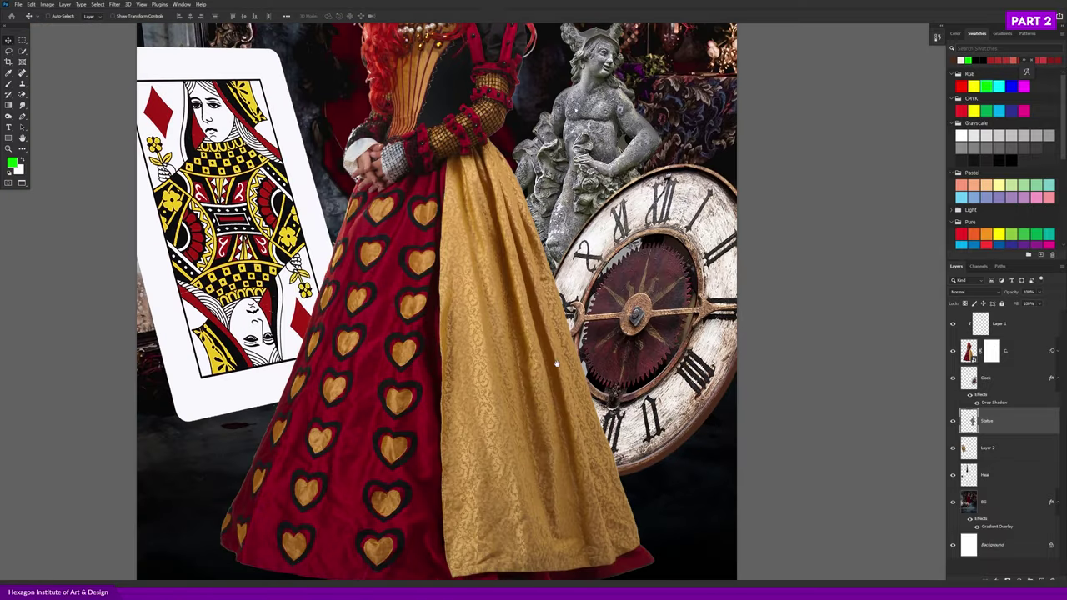
{"action": "left_click", "coordinate": [1006, 448]}
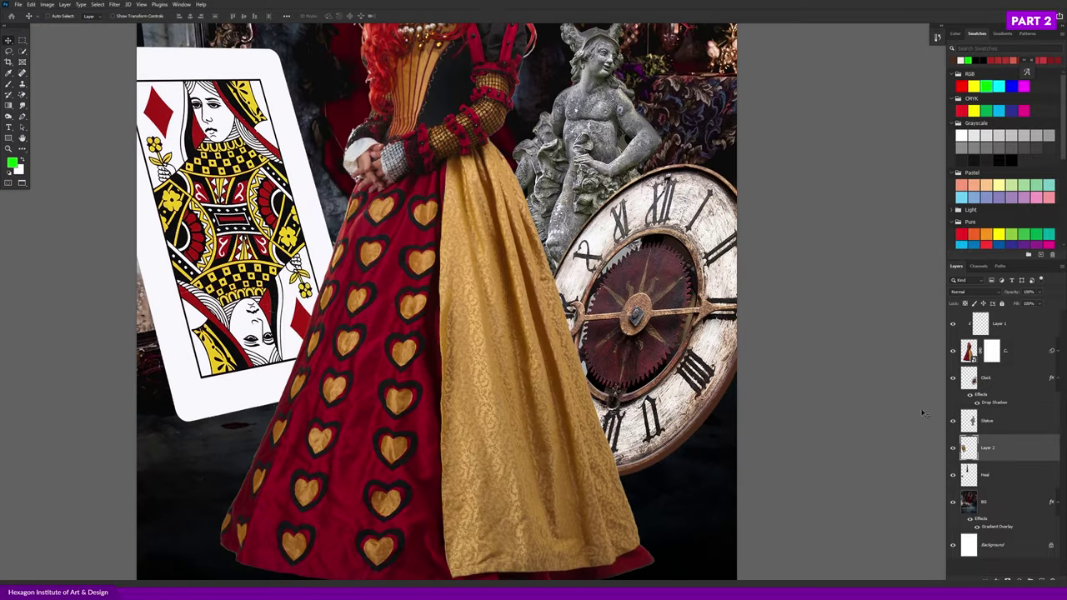
{"action": "scroll", "coordinate": [424, 320], "scroll_direction": "down", "scroll_amount": 3}
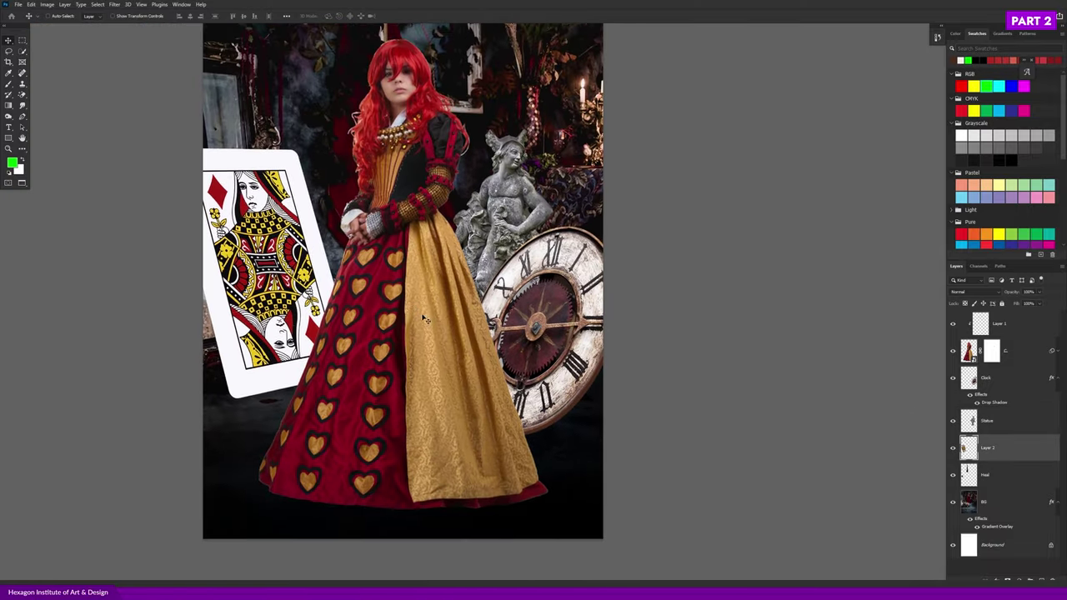
{"action": "scroll", "coordinate": [414, 317], "scroll_direction": "down", "scroll_amount": 2}
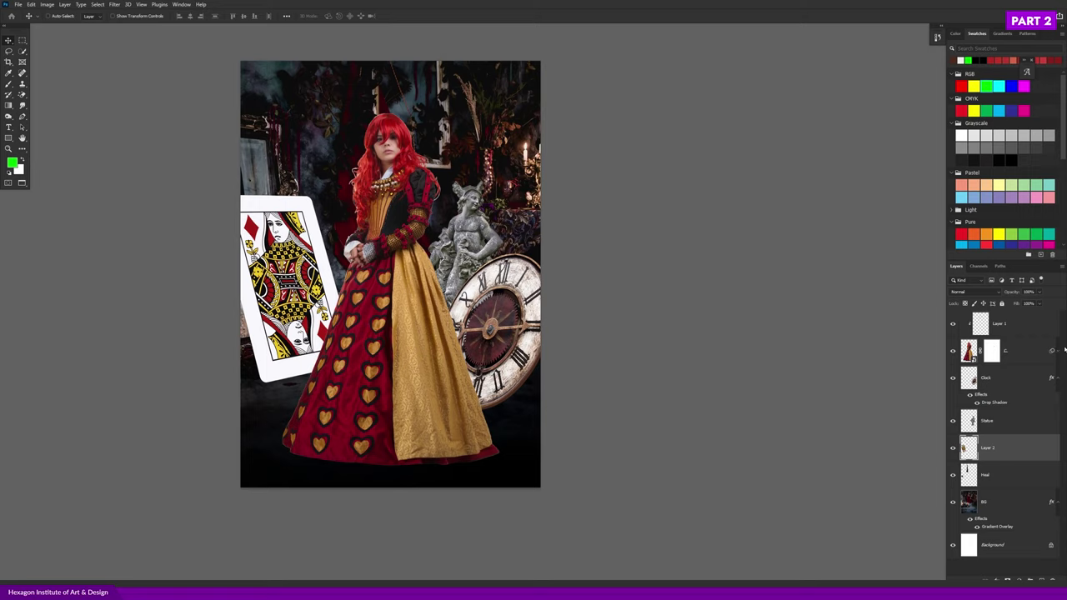
{"action": "left_click", "coordinate": [1023, 323]}
{"action": "left_click", "coordinate": [1018, 580]}
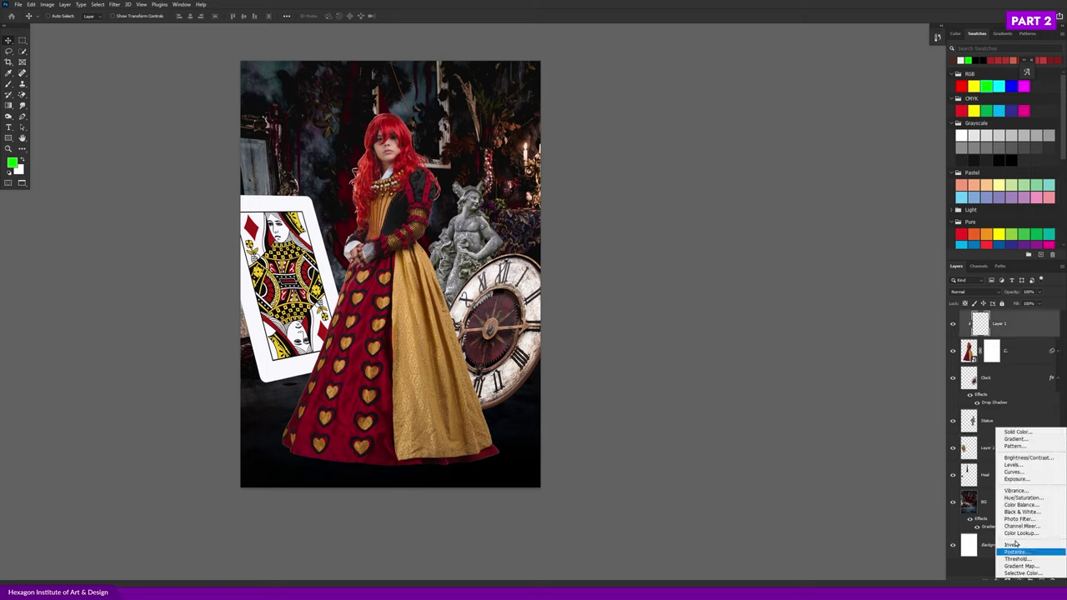
- Add a Black & White adjustment layer over everything and move its Properties panel aside
{"action": "left_click", "coordinate": [1026, 512]}
{"action": "left_click_drag", "start_coordinate": [334, 118], "coordinate": [711, 47]}
{"action": "key", "text": "ctrl+0"}
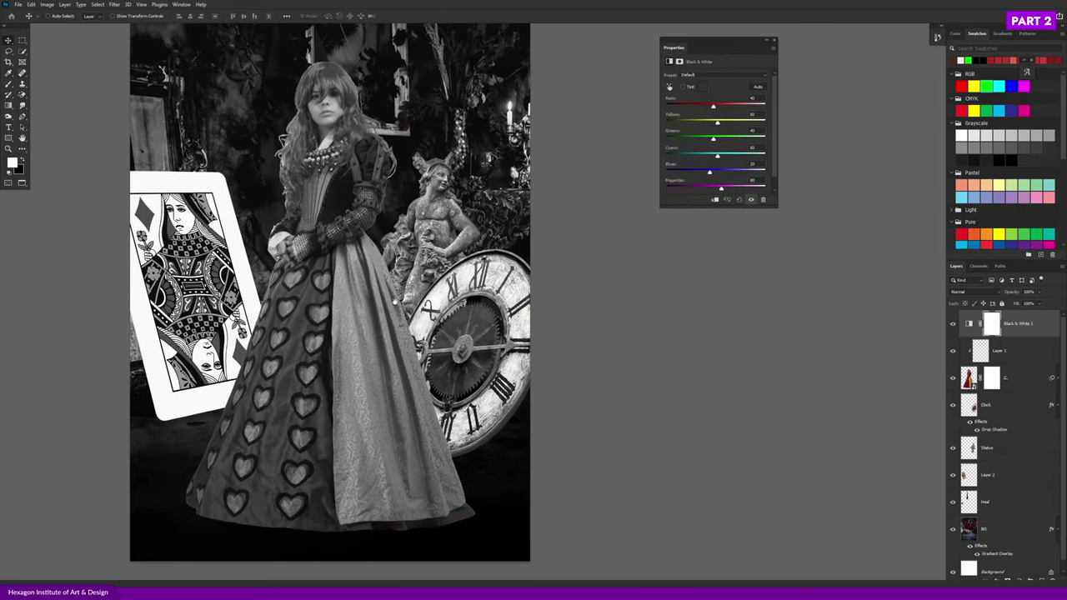
{"action": "key", "text": "ctrl+minus"}
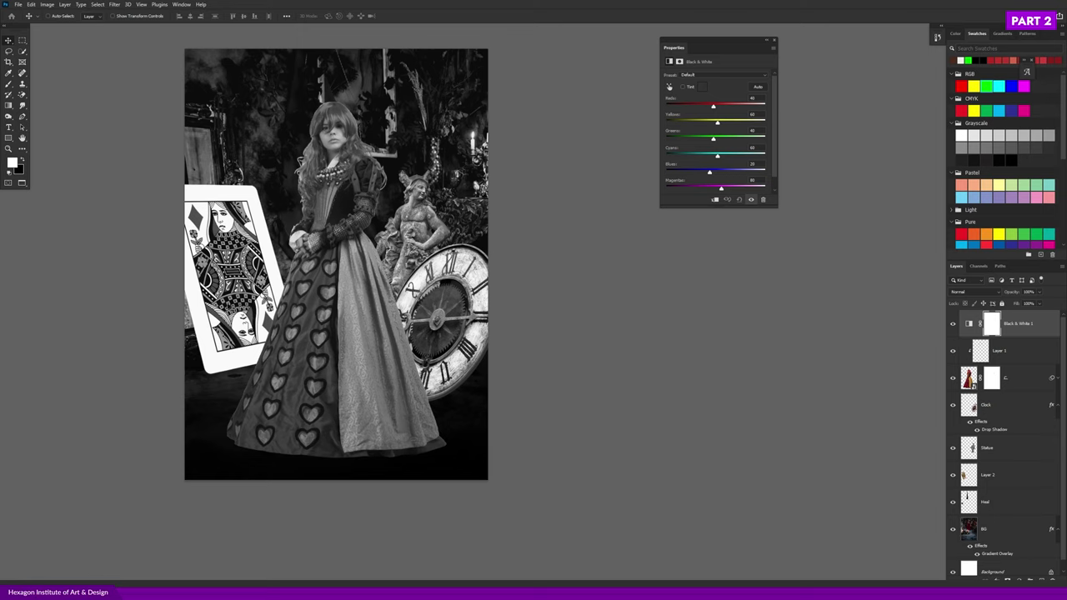
- Zoom in on the card and queen's hands, toggling the card layer to compare
{"action": "left_click", "coordinate": [227, 318], "text": "ctrl"}
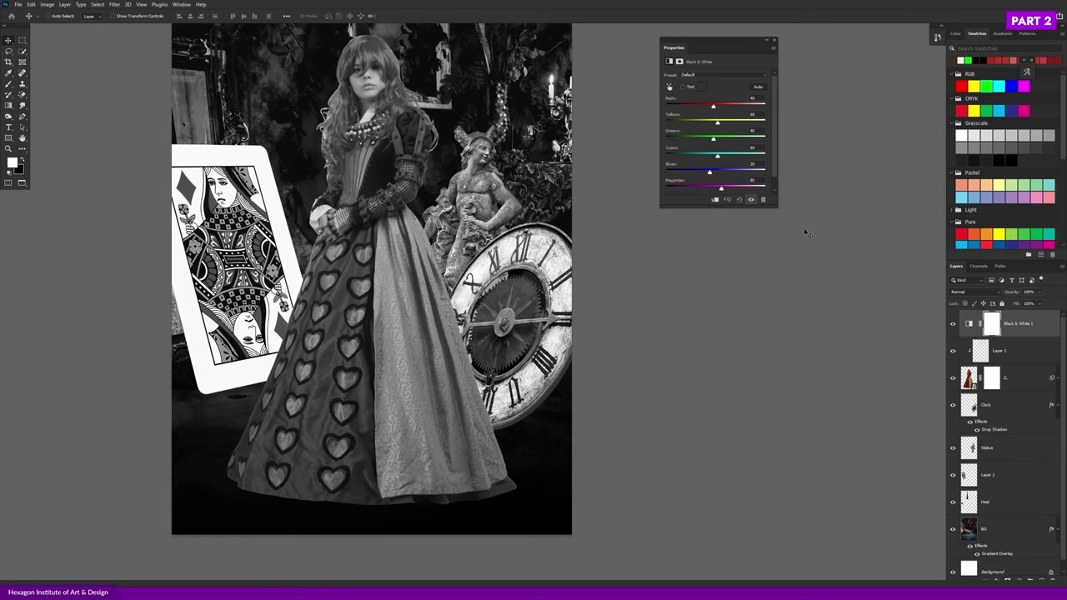
{"action": "left_click", "coordinate": [330, 250], "text": "ctrl"}
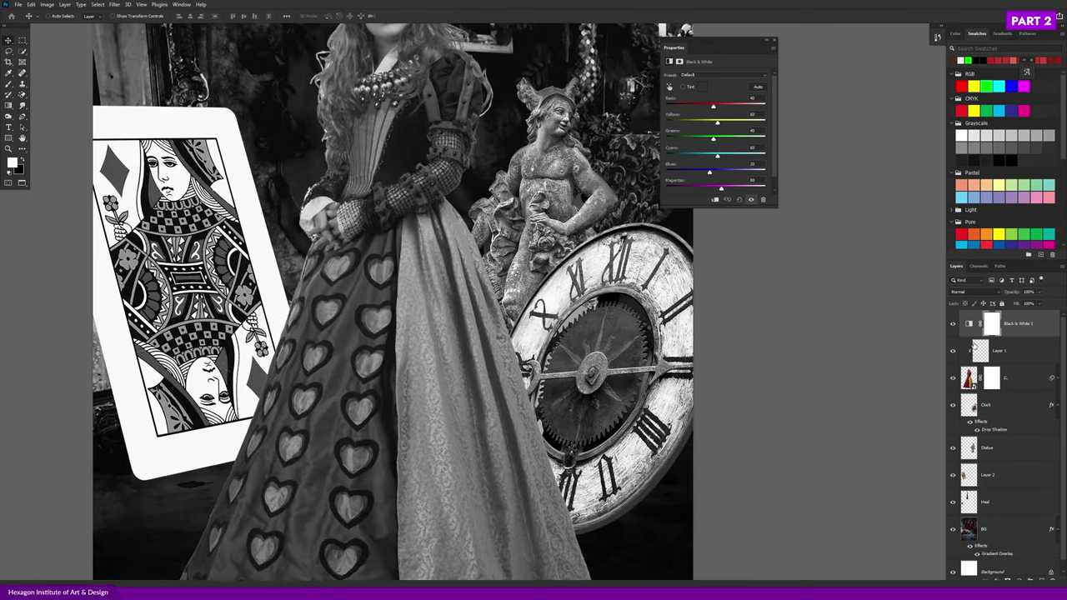
{"action": "left_click", "coordinate": [991, 406]}
{"action": "left_click", "coordinate": [991, 448]}
{"action": "left_click", "coordinate": [953, 475]}
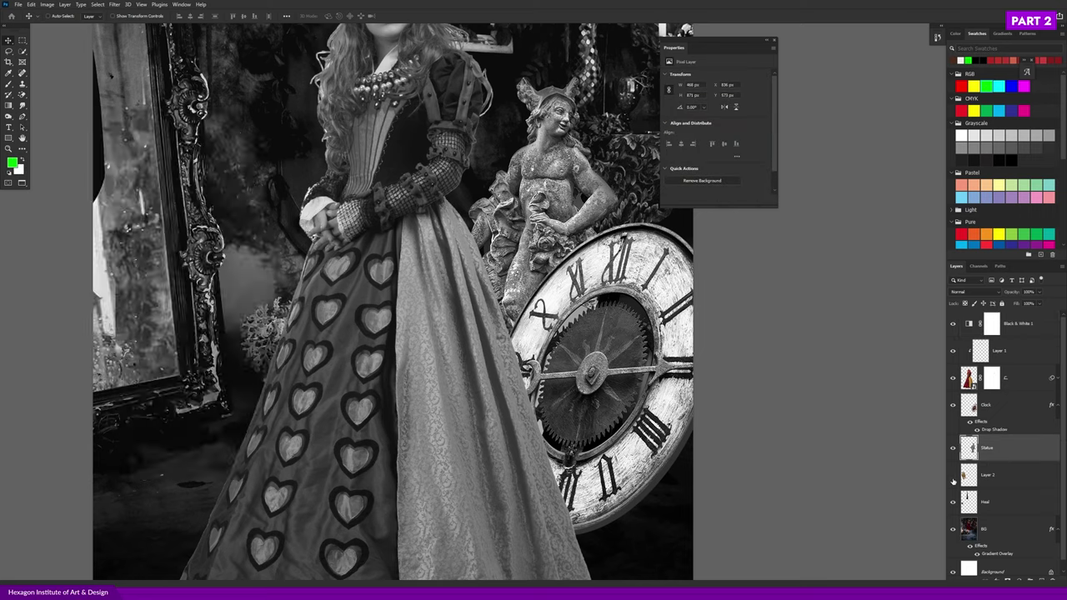
{"action": "left_click", "coordinate": [953, 477]}
{"action": "left_click", "coordinate": [953, 477]}
{"action": "left_click", "coordinate": [953, 477]}
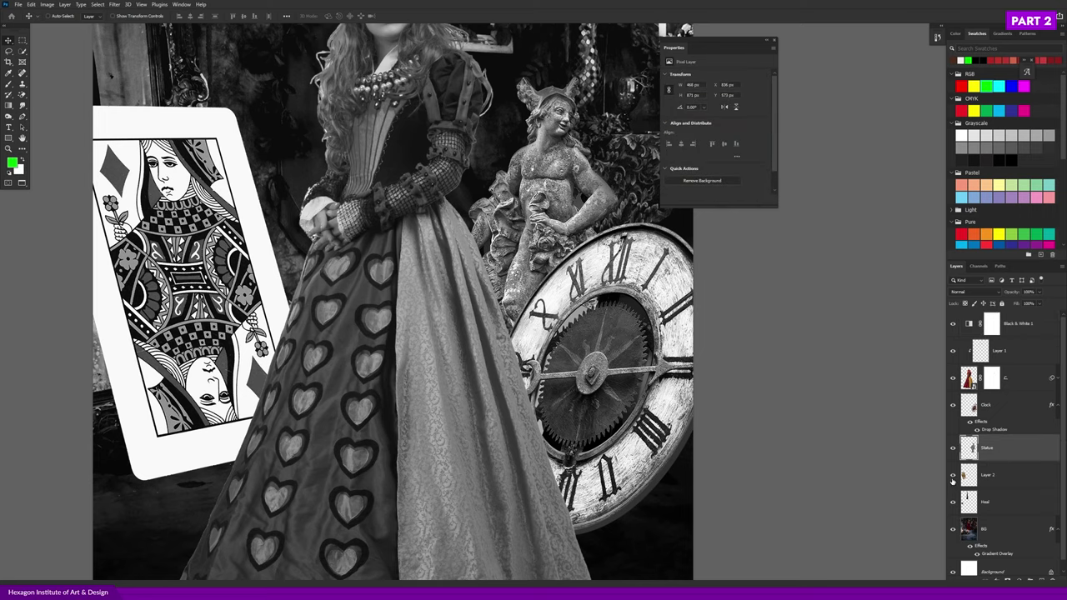
{"action": "left_click", "coordinate": [953, 477]}
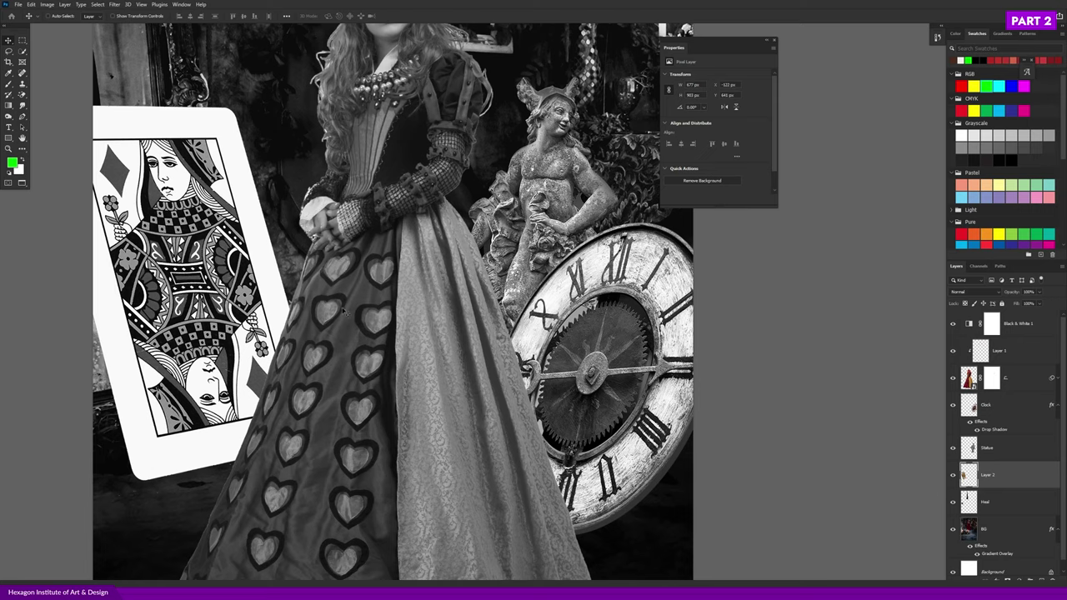
- Add a Levels adjustment above the card layer and clip it to the card
{"action": "left_click", "coordinate": [1019, 577]}
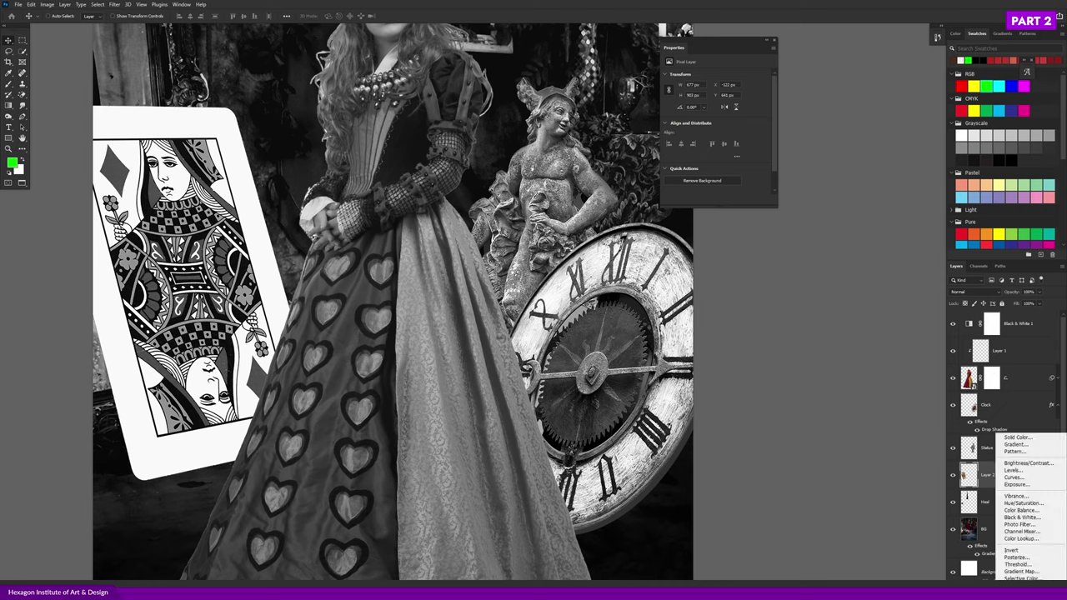
{"action": "left_click", "coordinate": [1022, 471]}
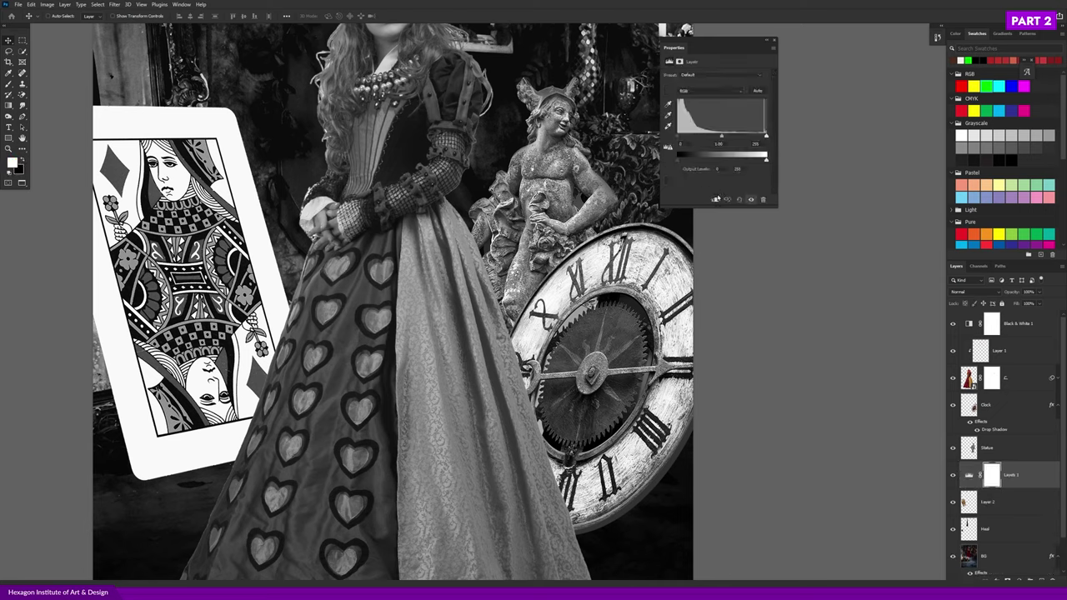
{"action": "right_click", "coordinate": [1031, 472]}
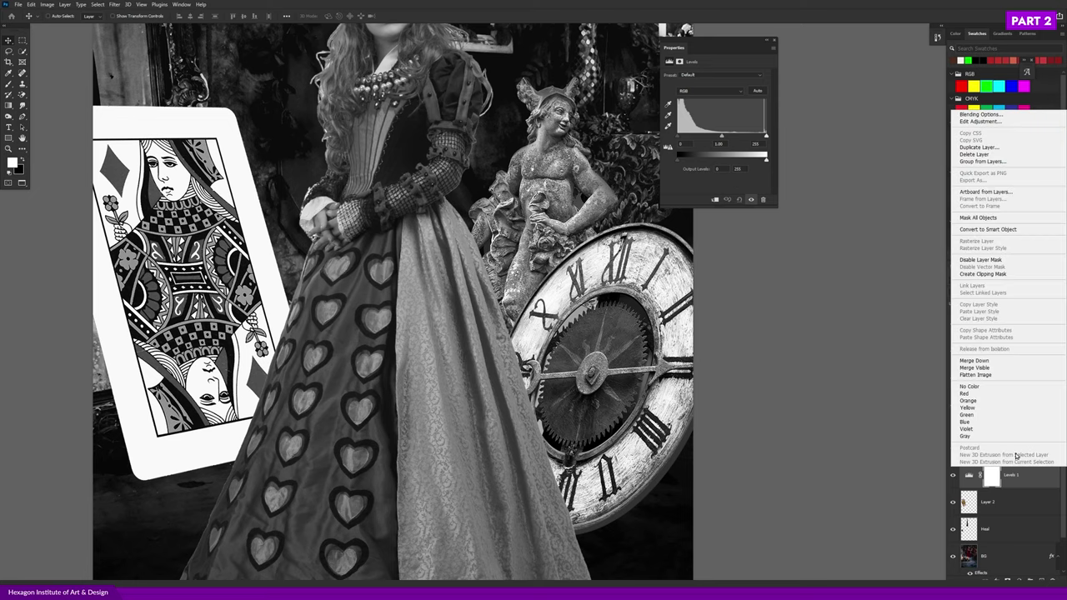
{"action": "left_click", "coordinate": [1001, 281]}
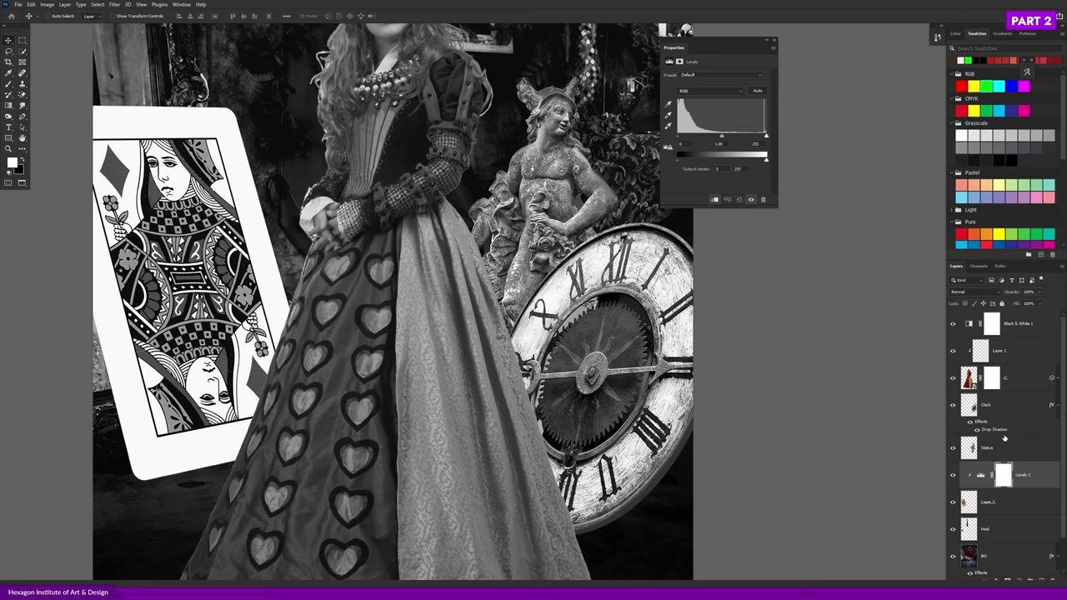
{"action": "left_click", "coordinate": [715, 199]}
{"action": "left_click", "coordinate": [715, 199]}
- Lower the Levels output white to 175 and hide the Black & White layer
{"action": "left_click_drag", "start_coordinate": [767, 161], "coordinate": [742, 161]}
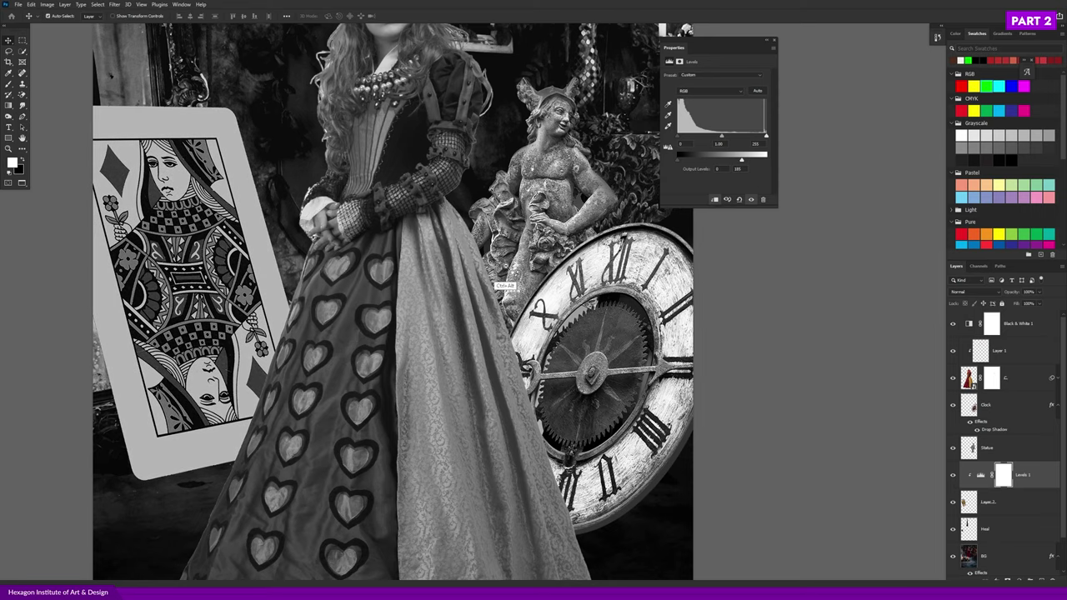
{"action": "scroll", "coordinate": [509, 266], "scroll_direction": "down", "scroll_amount": 5}
{"action": "mouse_move", "coordinate": [743, 163]}
{"action": "left_mouse_down"}
{"action": "mouse_move", "coordinate": [818, 167]}
{"action": "mouse_move", "coordinate": [739, 160]}
{"action": "left_mouse_up"}
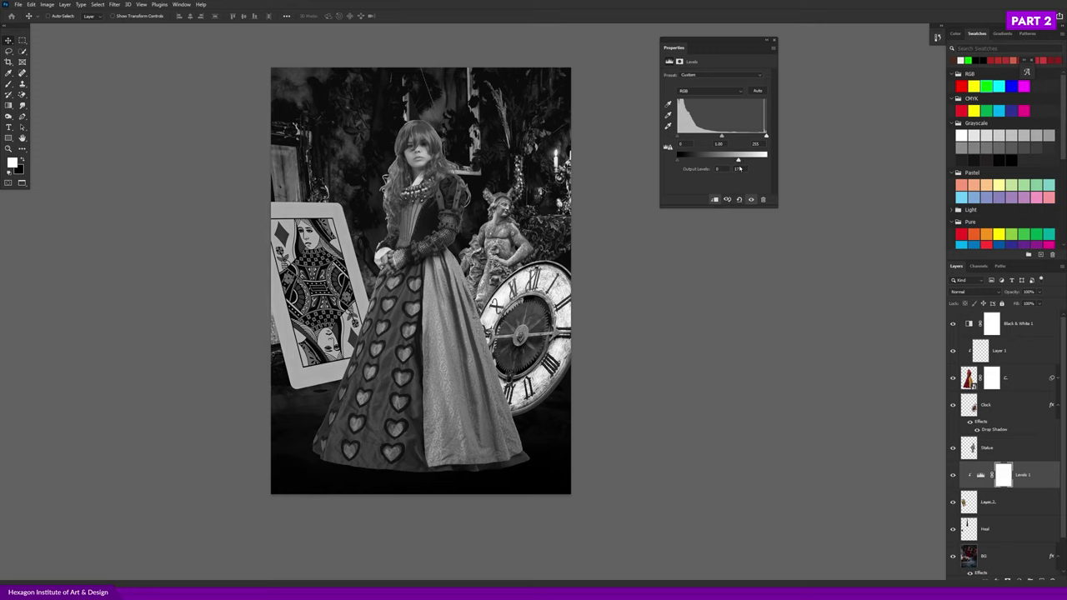
{"action": "left_click", "coordinate": [774, 39]}
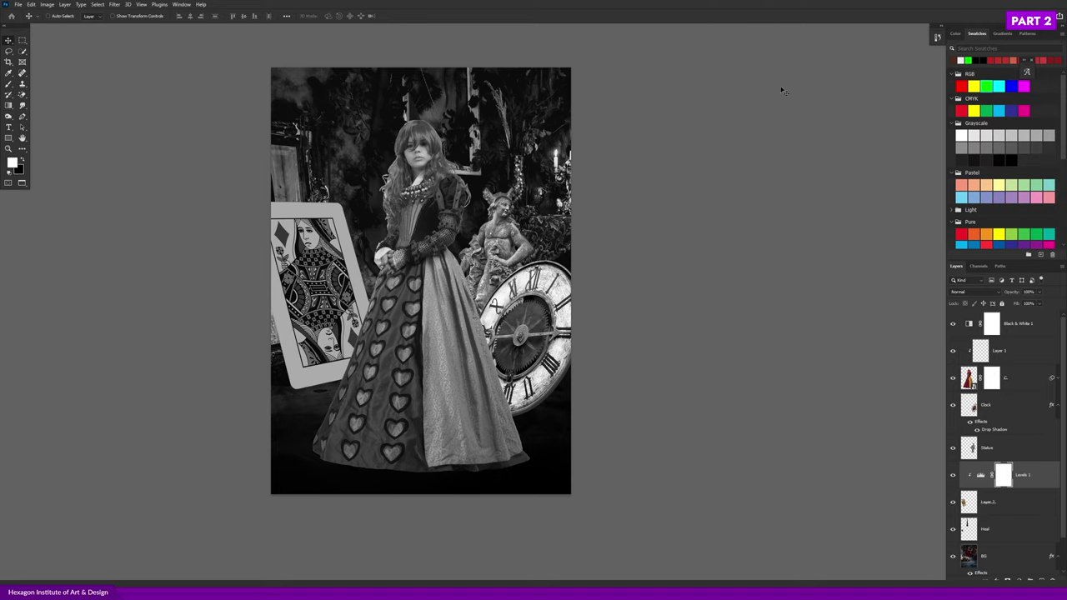
{"action": "left_click", "coordinate": [952, 324]}
{"action": "scroll", "coordinate": [500, 304], "scroll_direction": "down", "scroll_amount": 2}
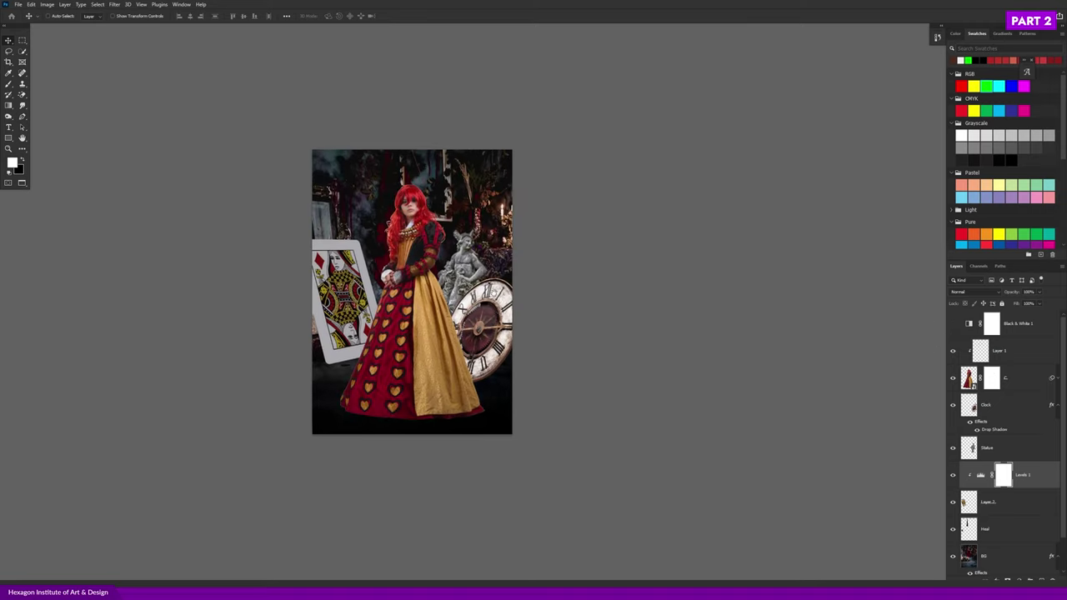
- Toggle the black-and-white and Levels 1 adjustments off and on to compare the card
{"action": "left_click", "coordinate": [953, 325]}
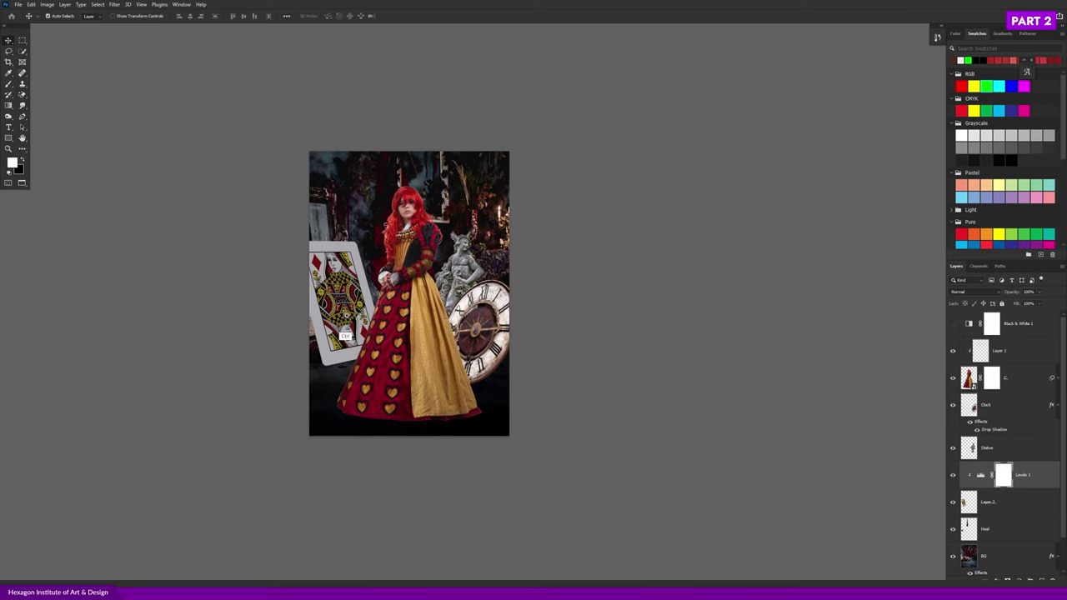
{"action": "scroll", "coordinate": [667, 325], "scroll_direction": "up", "scroll_amount": 2}
{"action": "left_click", "coordinate": [953, 475]}
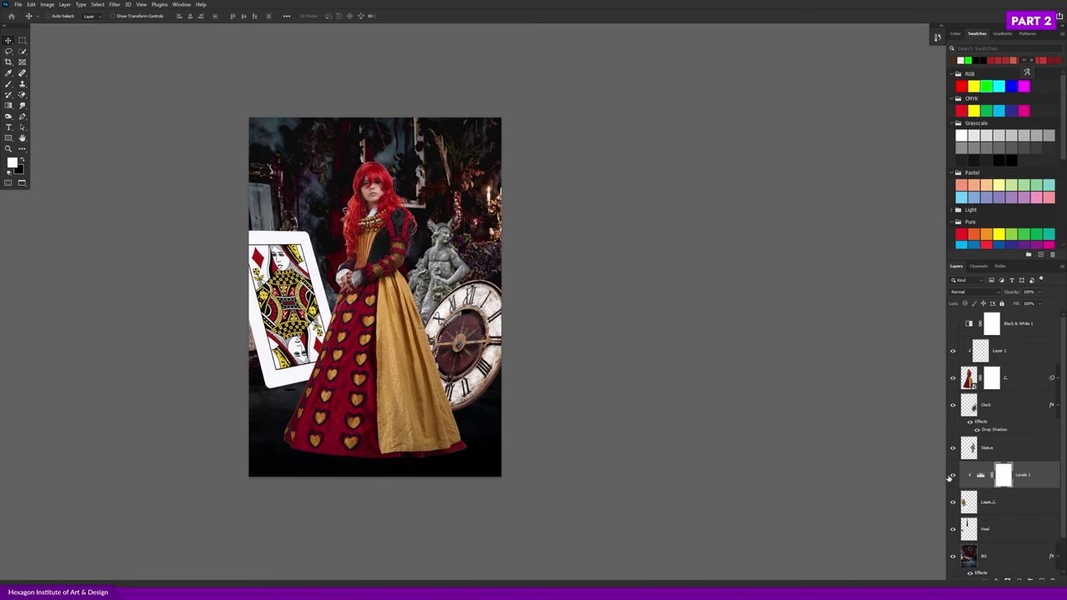
{"action": "left_click", "coordinate": [954, 474]}
{"action": "scroll", "coordinate": [381, 326], "scroll_direction": "up", "scroll_amount": 1}
{"action": "scroll", "coordinate": [381, 326], "scroll_direction": "right", "scroll_amount": 3}
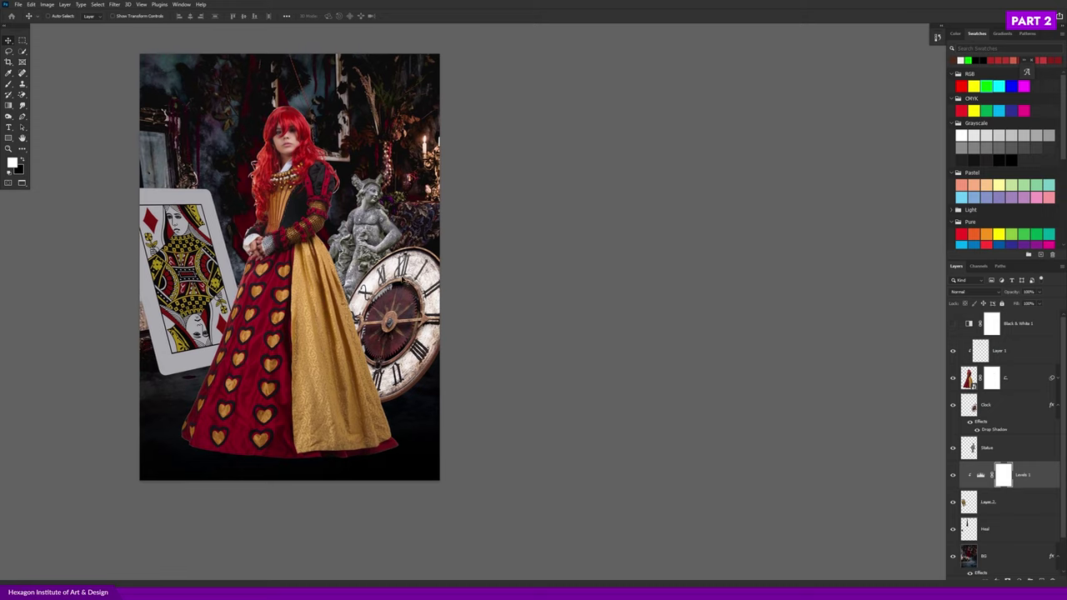
- Add a Levels 2 layer clipped to Clock with output white lowered to about 203
{"action": "left_click", "coordinate": [421, 292], "text": "ctrl"}
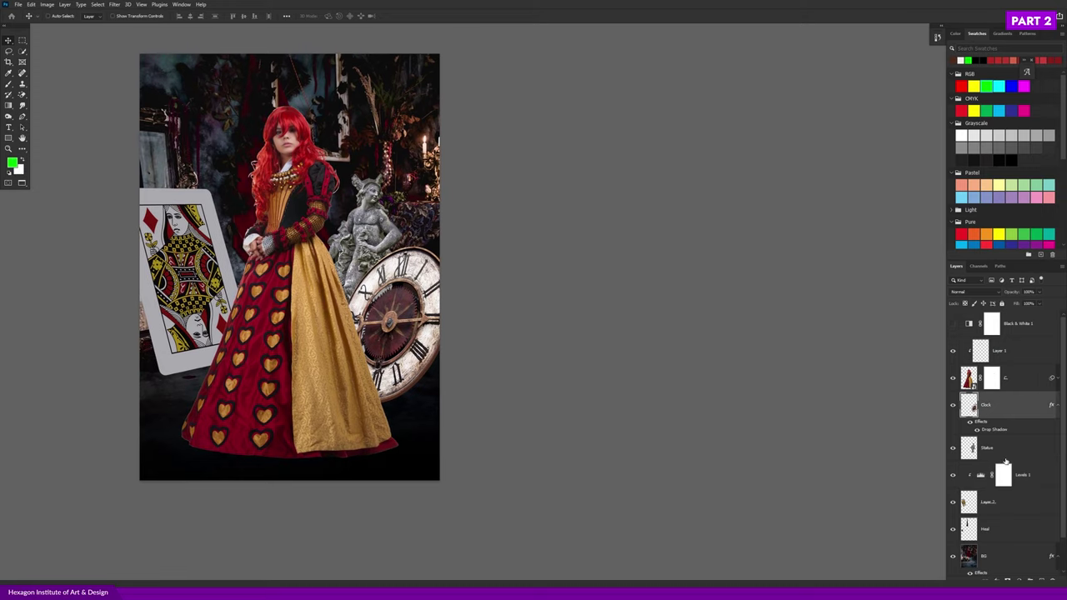
{"action": "left_click", "coordinate": [1055, 405]}
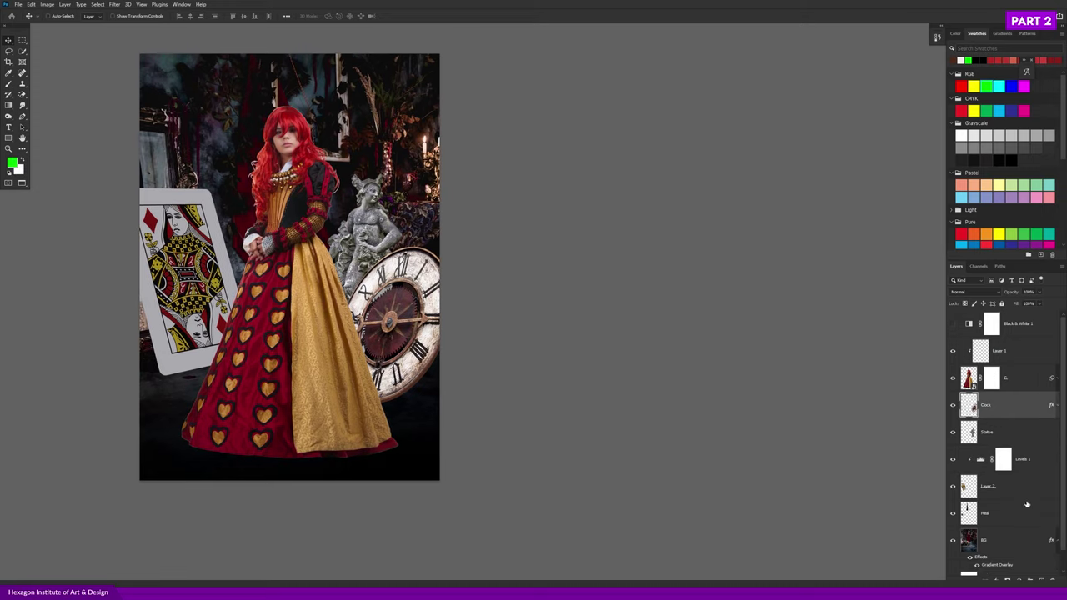
{"action": "right_click", "coordinate": [995, 567]}
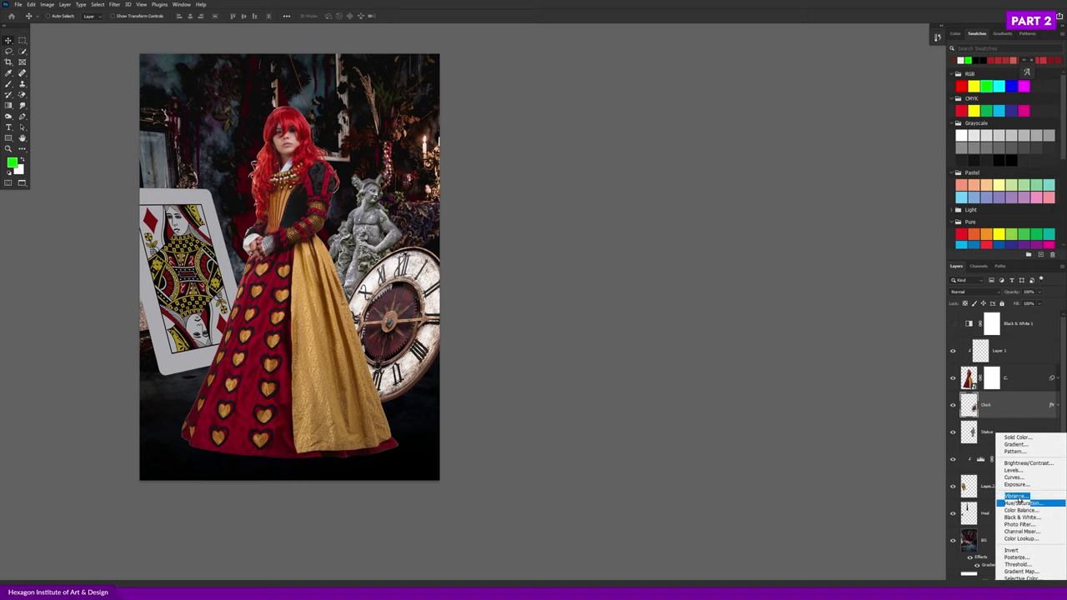
{"action": "left_click", "coordinate": [1022, 476]}
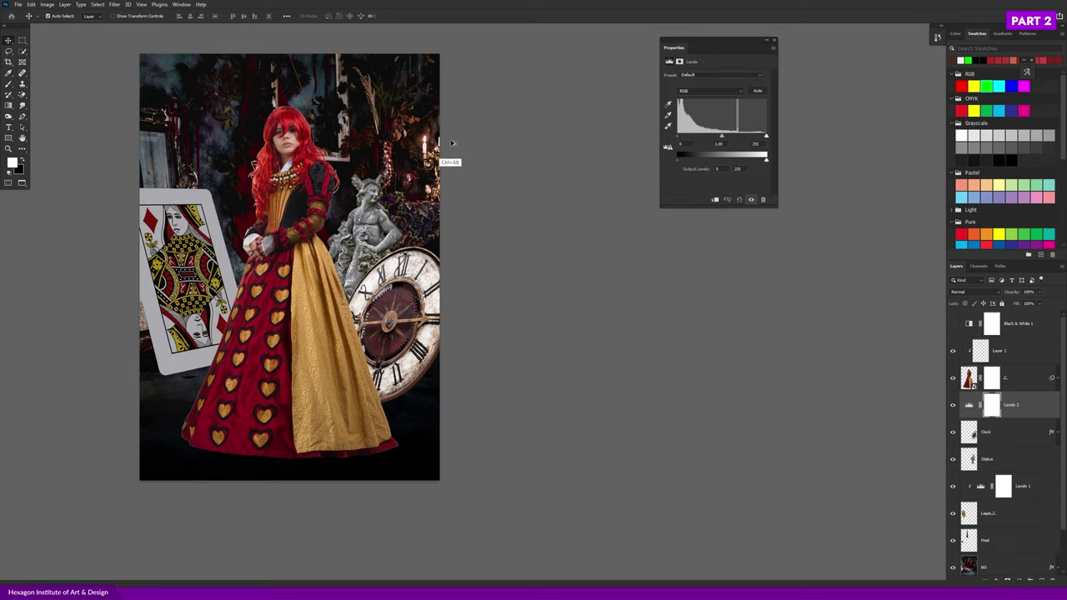
{"action": "scroll", "coordinate": [482, 264], "scroll_direction": "up", "scroll_amount": 2}
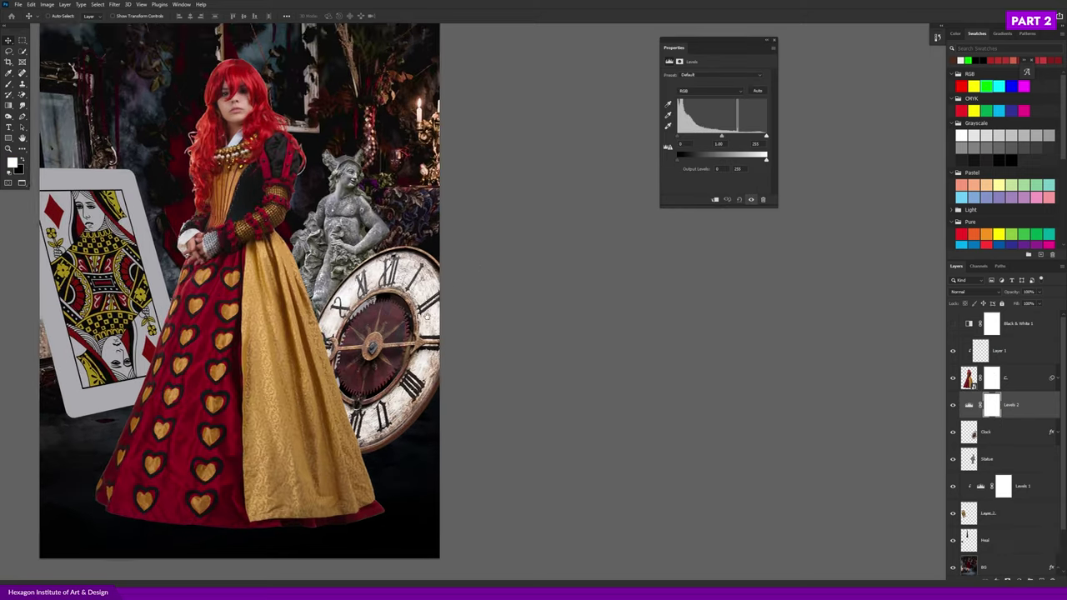
{"action": "left_click", "coordinate": [715, 200]}
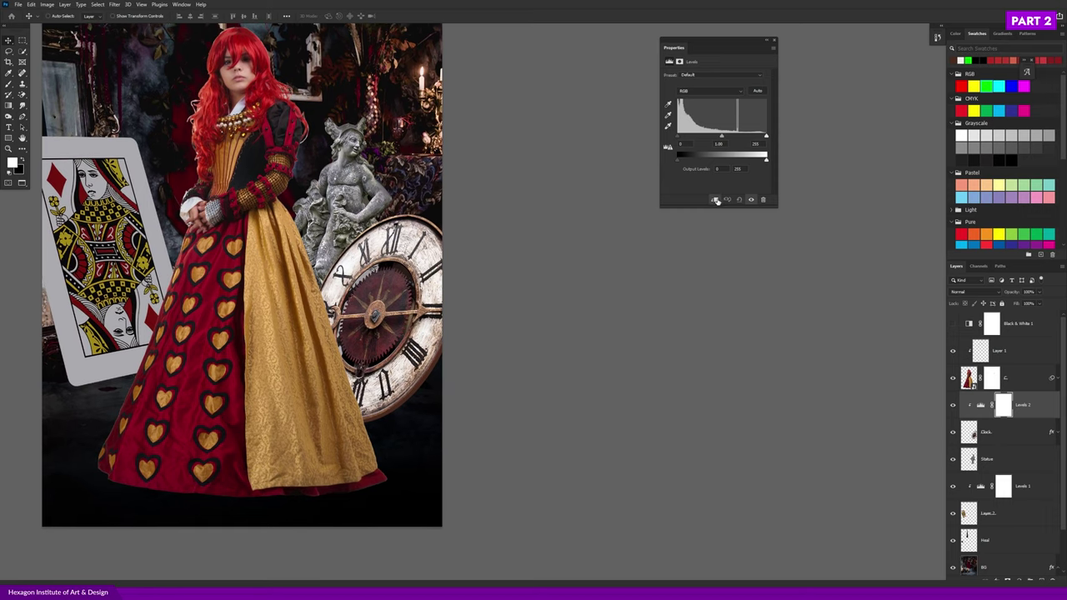
{"action": "left_click_drag", "start_coordinate": [768, 162], "coordinate": [748, 160]}
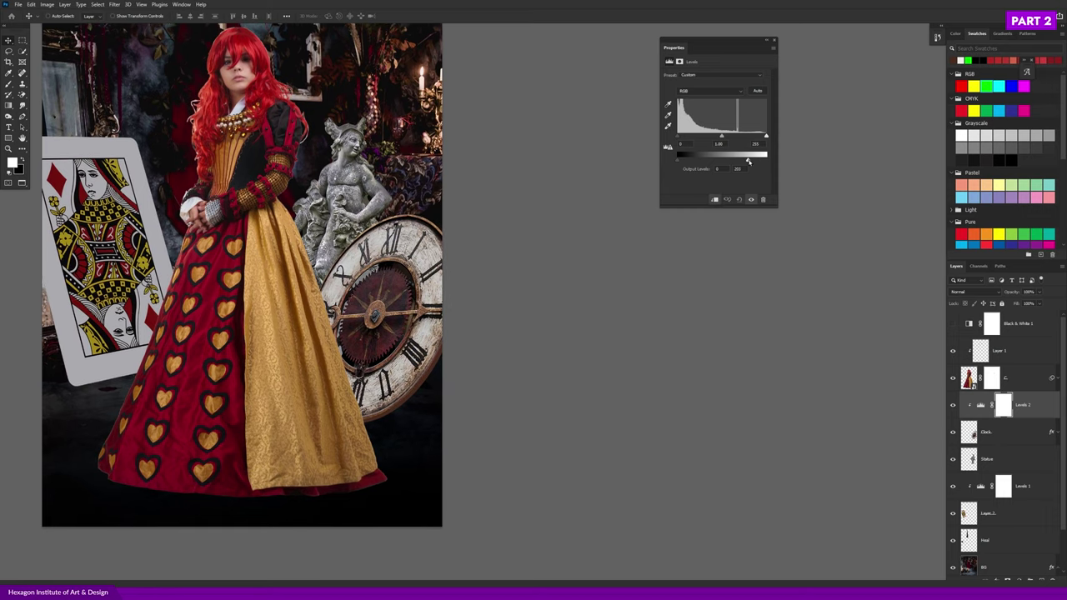
- Select the Statue layer and bring up its layer options menu
{"action": "scroll", "coordinate": [396, 292], "scroll_direction": "down", "scroll_amount": 3}
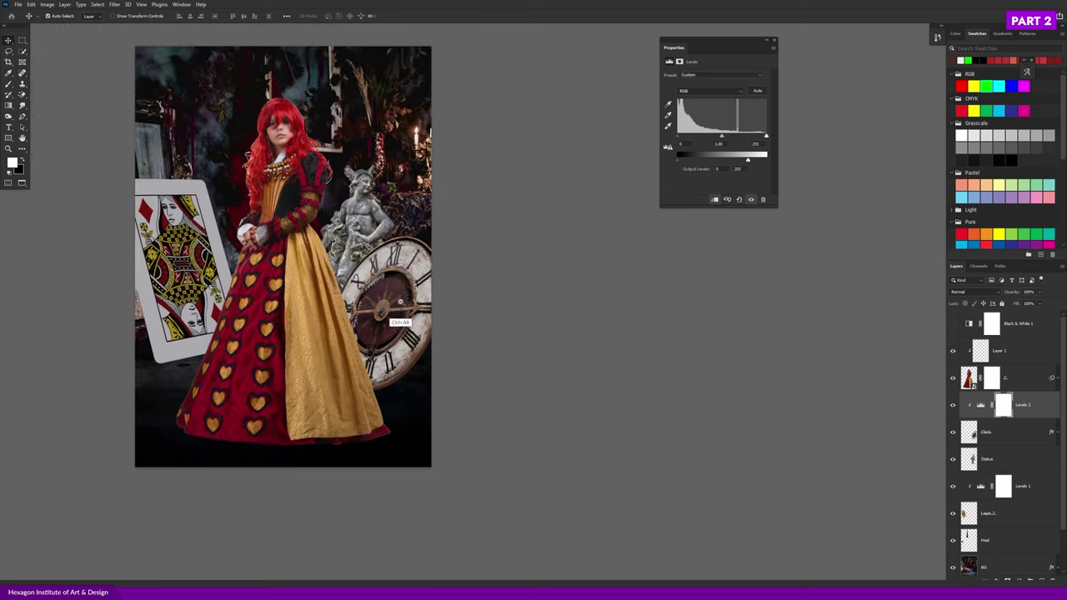
{"action": "scroll", "coordinate": [381, 291], "scroll_direction": "down", "scroll_amount": 2}
{"action": "left_click", "coordinate": [364, 246], "text": "ctrl"}
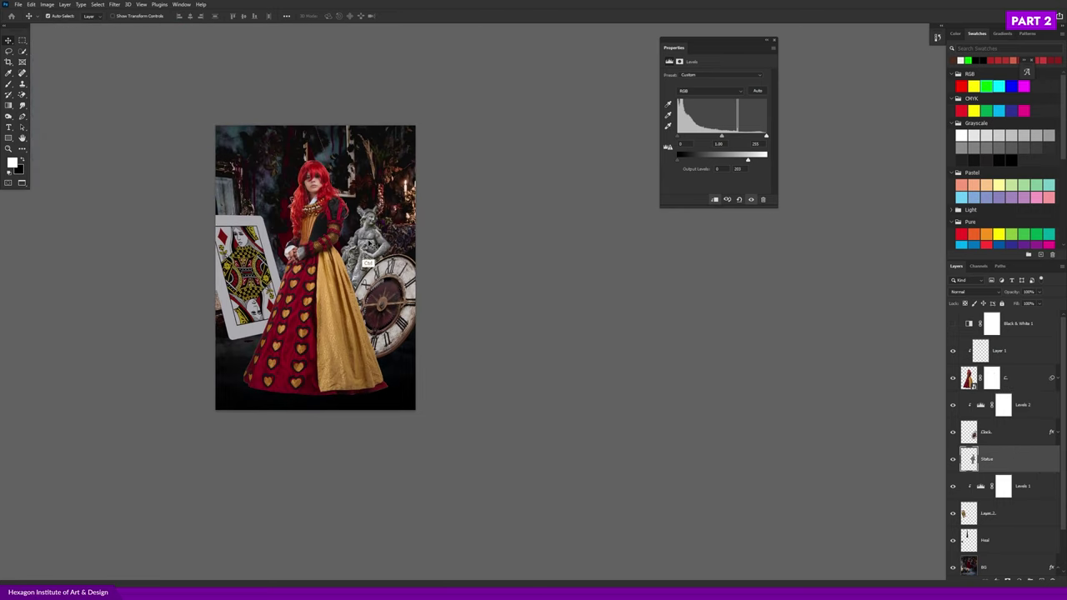
{"action": "scroll", "coordinate": [389, 261], "scroll_direction": "up", "scroll_amount": 1}
{"action": "scroll", "coordinate": [388, 264], "scroll_direction": "up", "scroll_amount": 2}
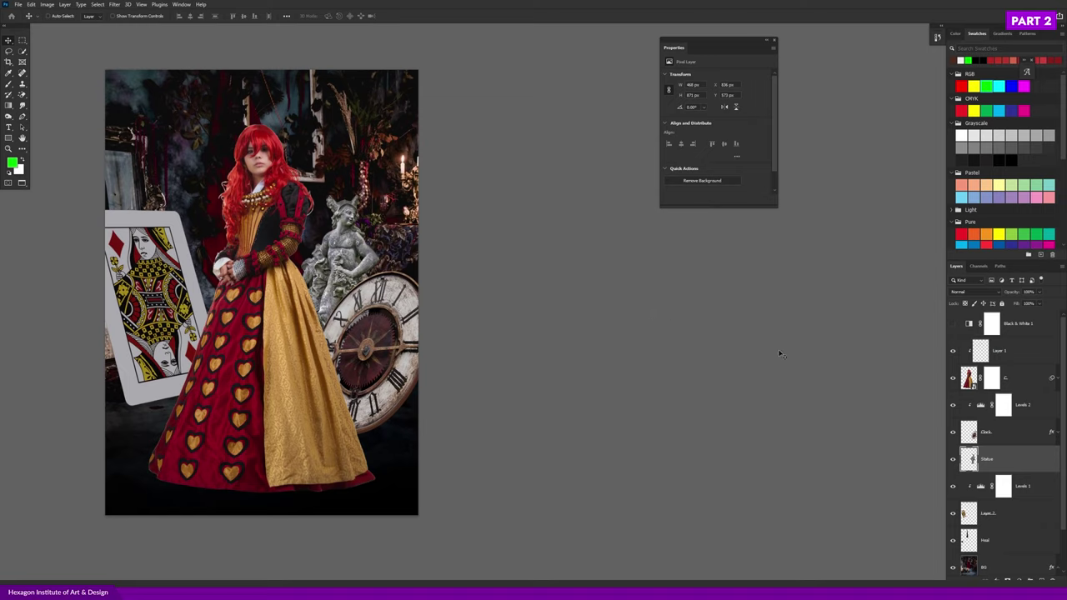
{"action": "right_click", "coordinate": [1020, 460]}
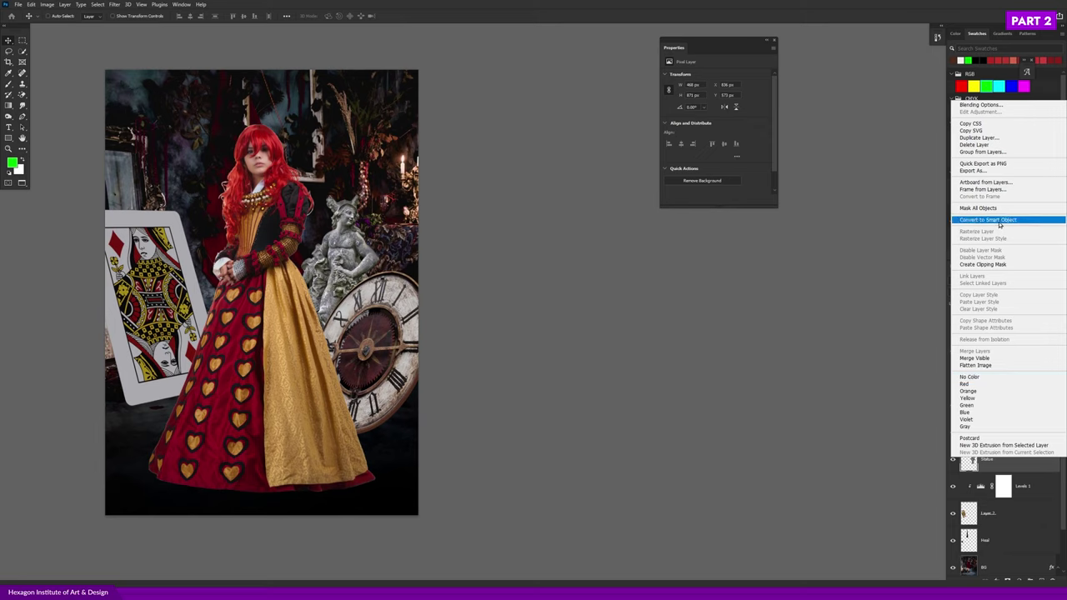
- Convert Statue to a smart object and apply a Levels filter lowering its output white
{"action": "left_click", "coordinate": [1000, 220]}
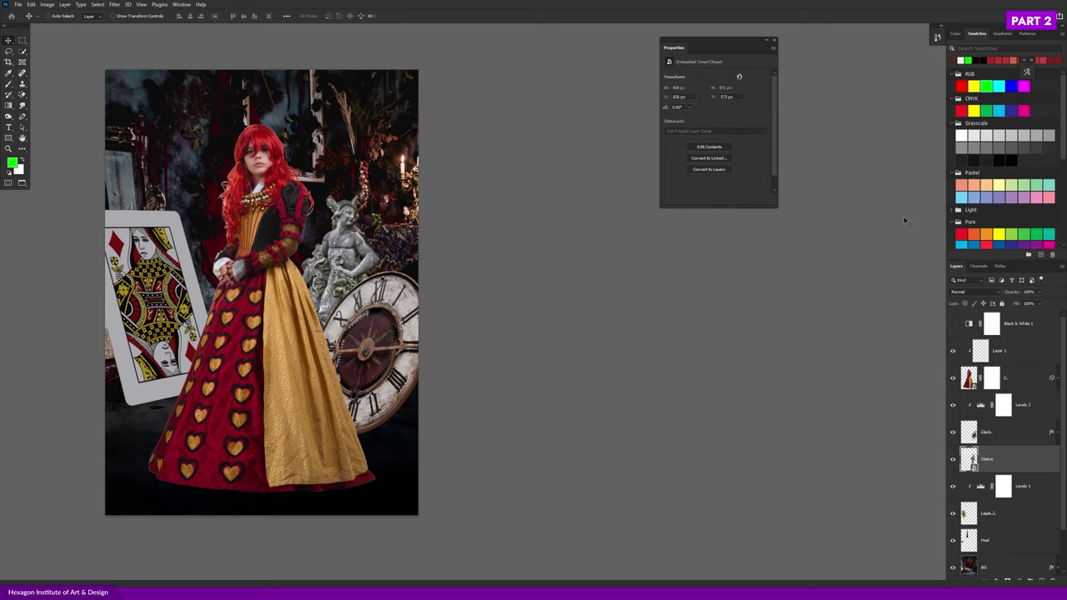
{"action": "key", "text": "ctrl+l"}
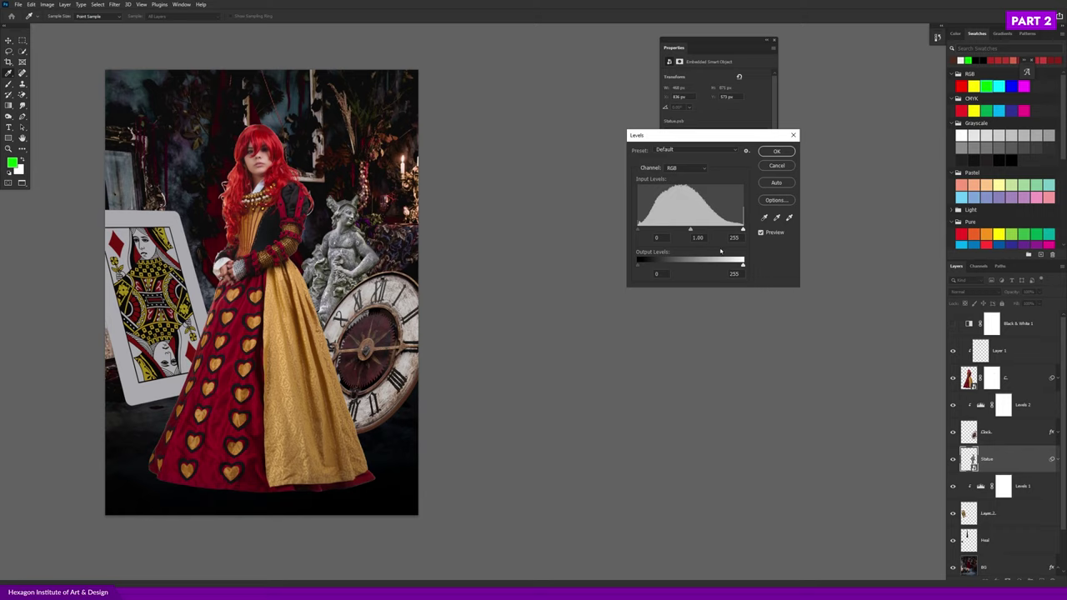
{"action": "left_click_drag", "start_coordinate": [743, 265], "coordinate": [713, 265]}
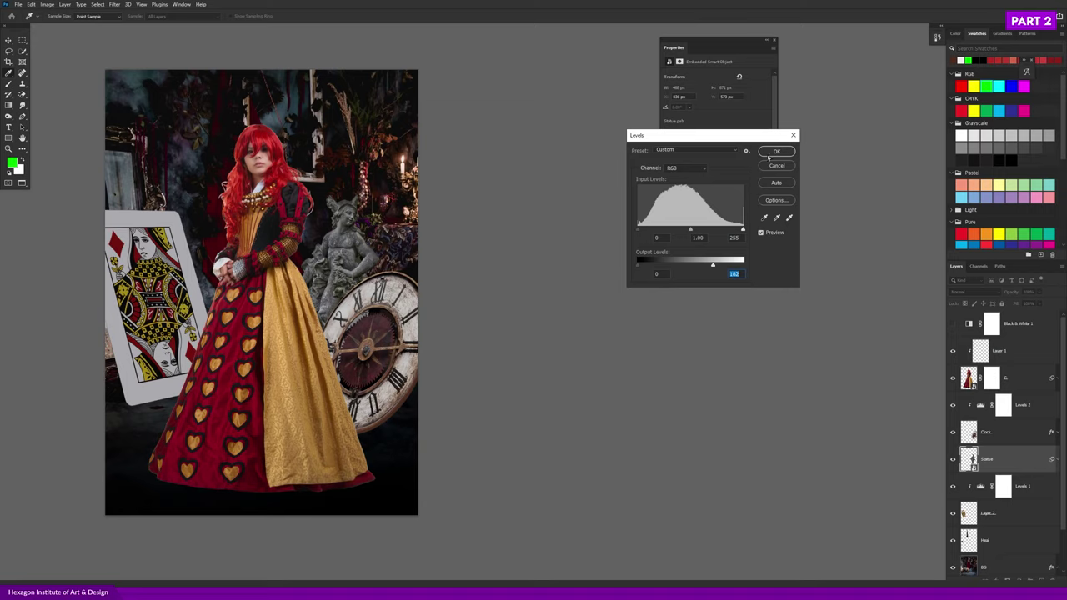
{"action": "left_click", "coordinate": [773, 153]}
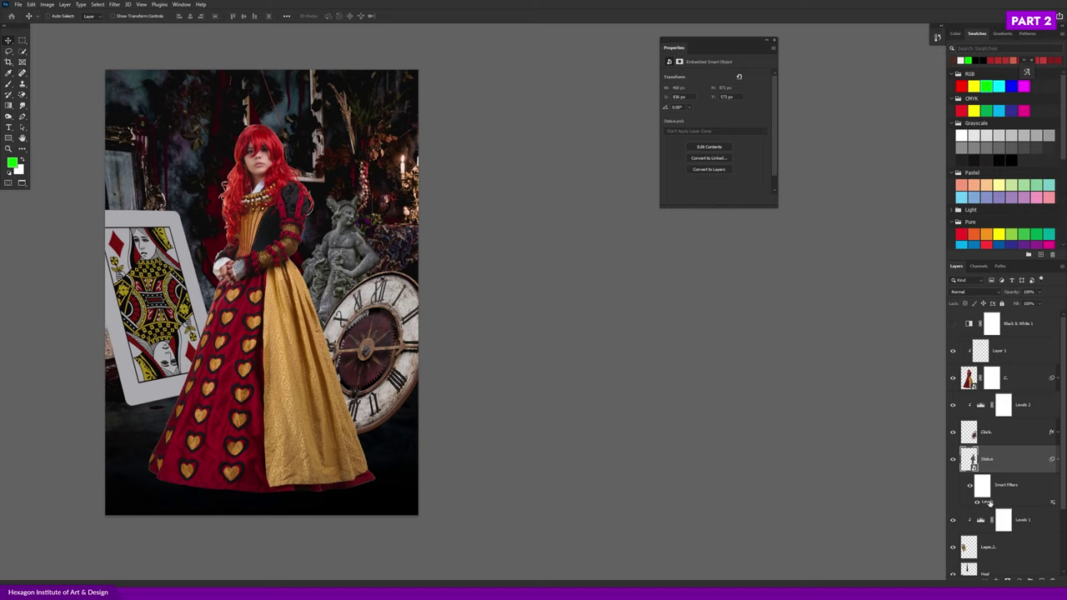
- Refine the statue's Levels filter: midtones 0.78, output white 167, output black slightly raised
{"action": "double_click", "coordinate": [987, 502]}
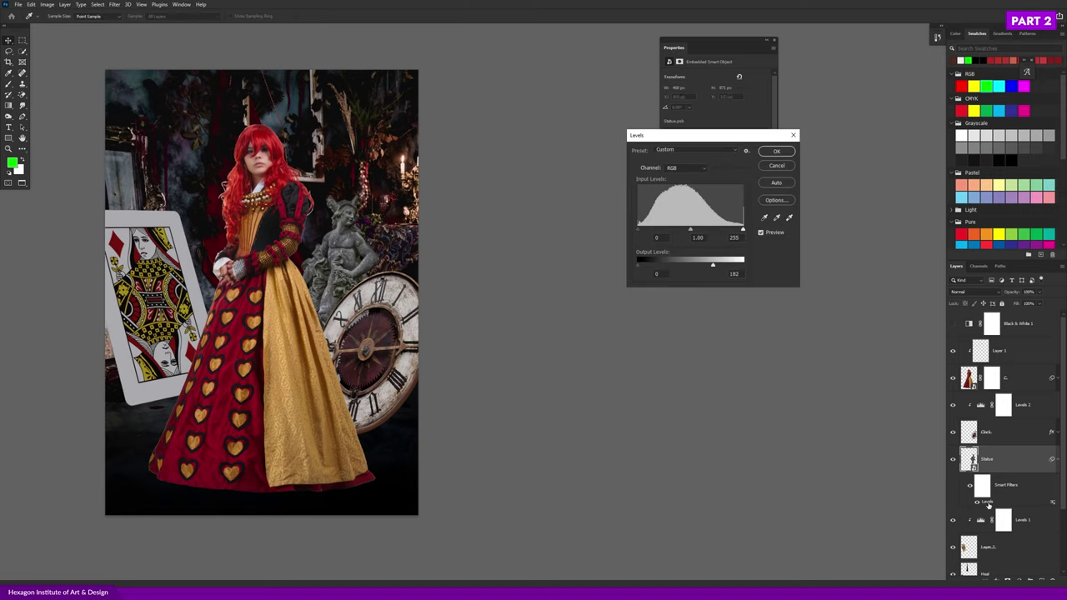
{"action": "left_click_drag", "start_coordinate": [691, 231], "coordinate": [699, 231]}
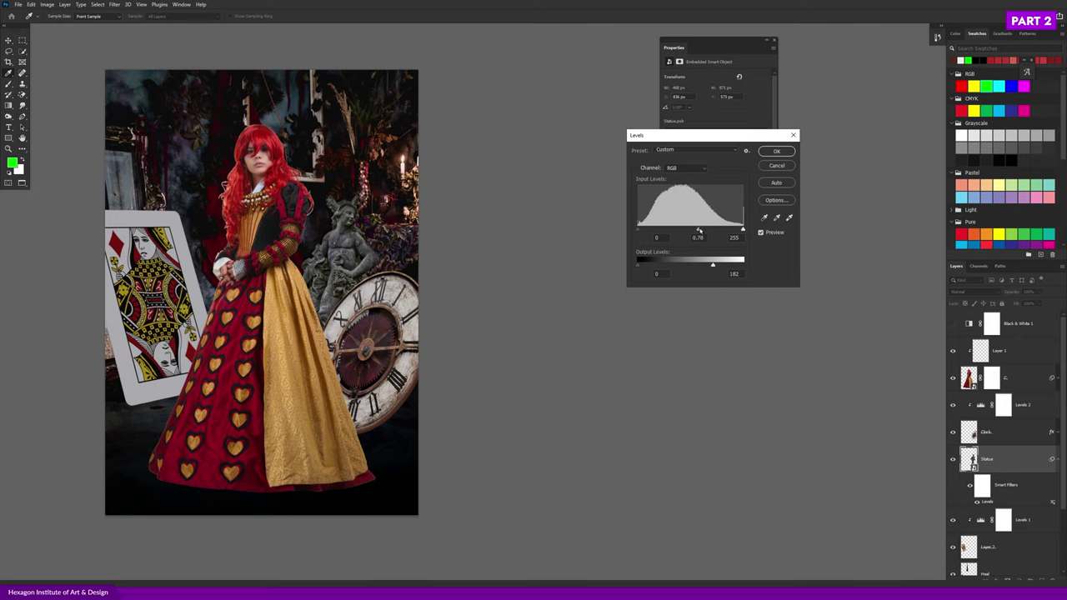
{"action": "left_click_drag", "start_coordinate": [713, 265], "coordinate": [706, 266]}
{"action": "mouse_move", "coordinate": [639, 265]}
{"action": "left_mouse_down"}
{"action": "mouse_move", "coordinate": [651, 266]}
{"action": "mouse_move", "coordinate": [637, 266]}
{"action": "left_mouse_up"}
{"action": "left_click", "coordinate": [777, 151]}
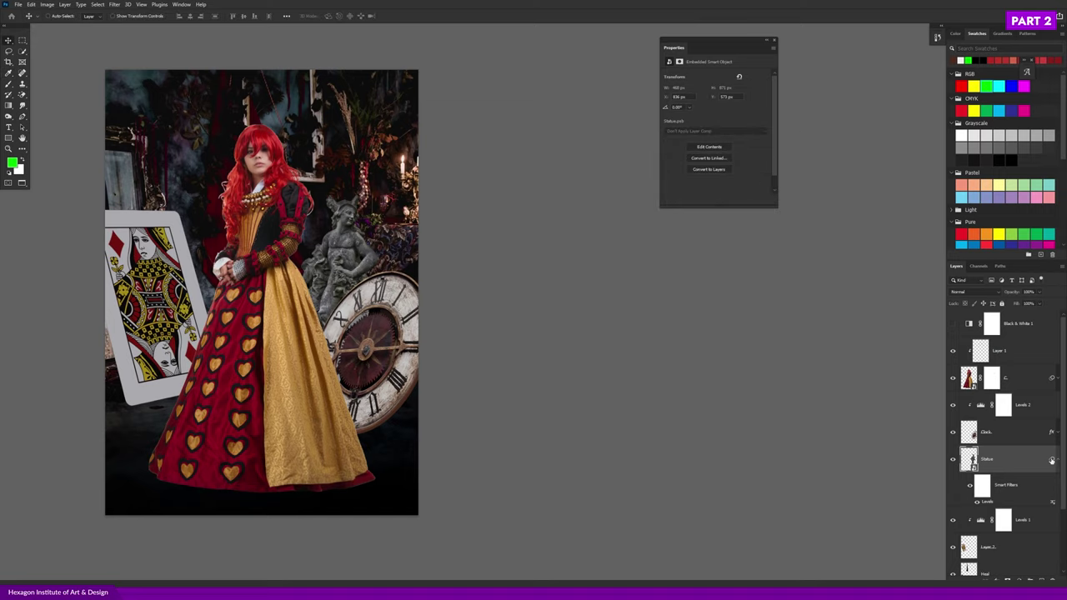
{"action": "left_click", "coordinate": [1058, 459]}
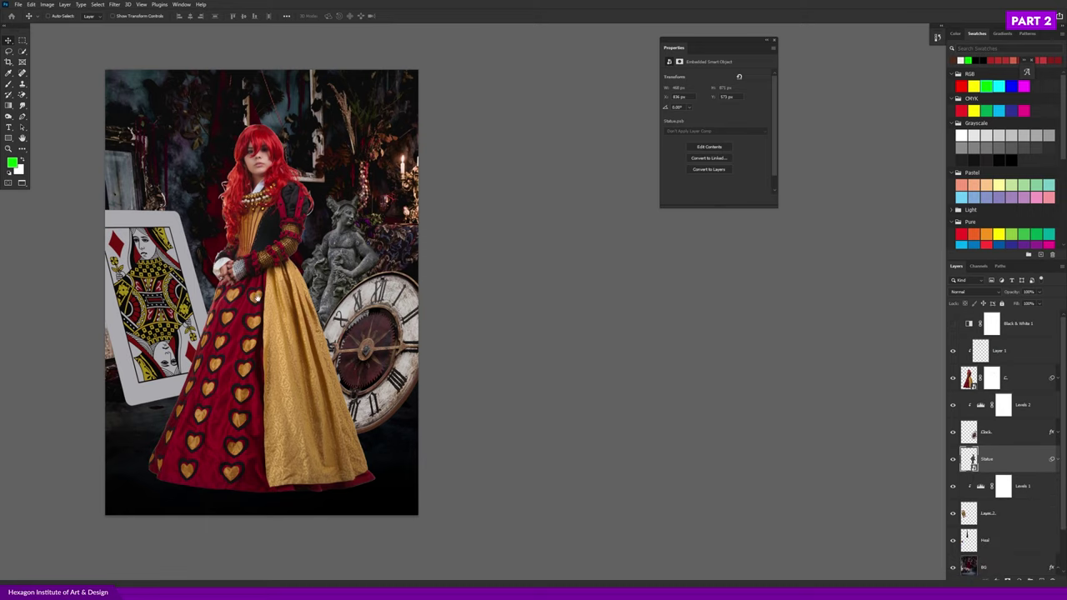
{"action": "scroll", "coordinate": [302, 305], "scroll_direction": "down", "scroll_amount": 1, "text": "alt"}
{"action": "scroll", "coordinate": [333, 355], "scroll_direction": "down", "scroll_amount": 1, "text": "alt"}
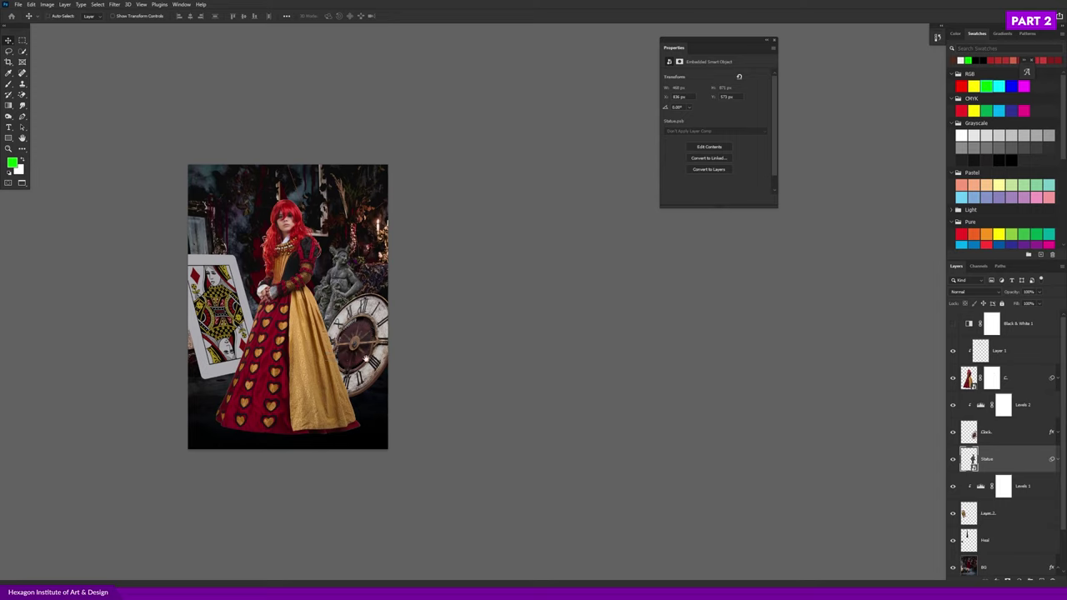
{"action": "left_click_drag", "start_coordinate": [250, 383], "coordinate": [255, 365]}
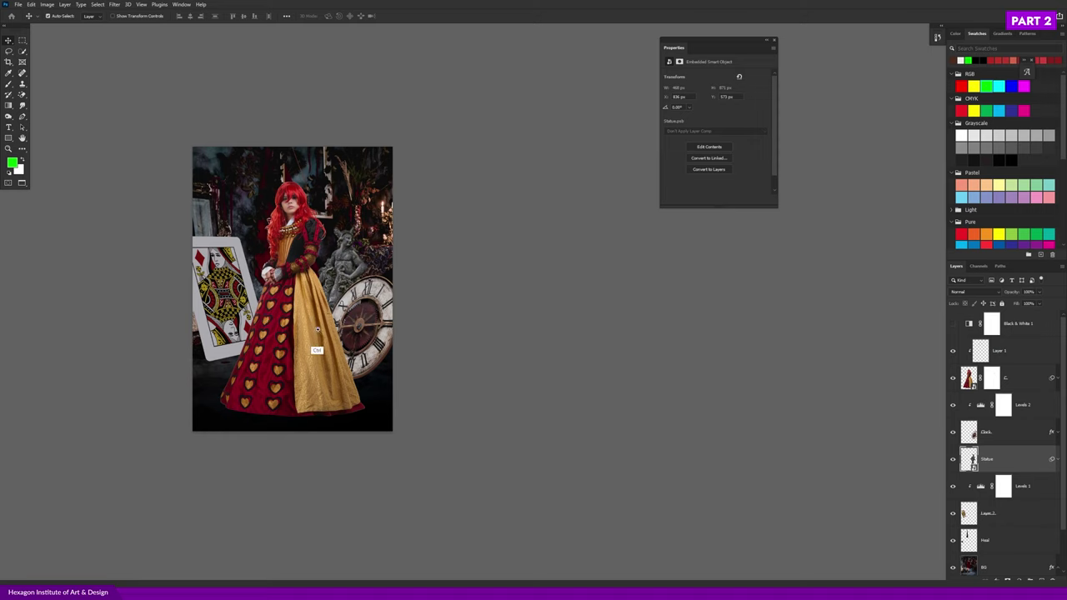
{"action": "scroll", "coordinate": [321, 346], "scroll_direction": "up", "scroll_amount": 1, "text": "alt"}
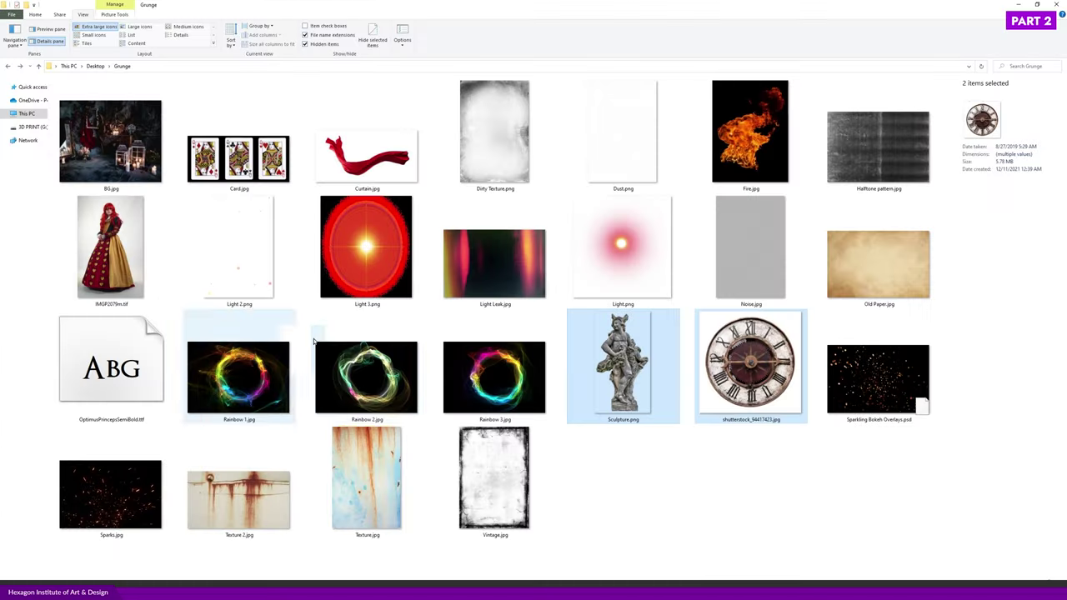
- Open Curtain.jpg from the Grunge folder with Adobe Photoshop 2022
{"action": "left_click", "coordinate": [374, 172]}
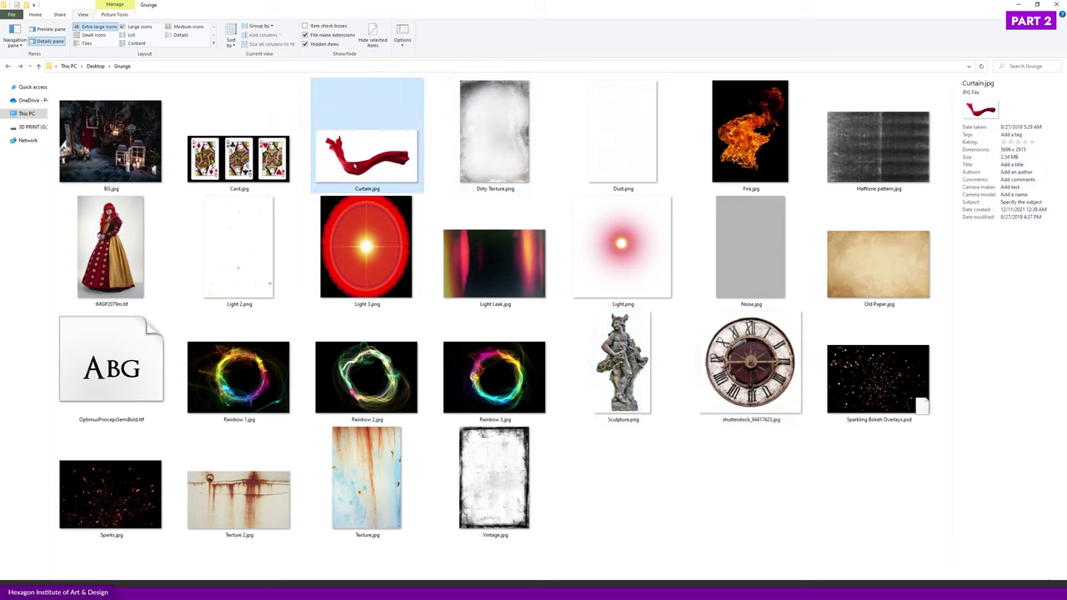
{"action": "right_click", "coordinate": [359, 157]}
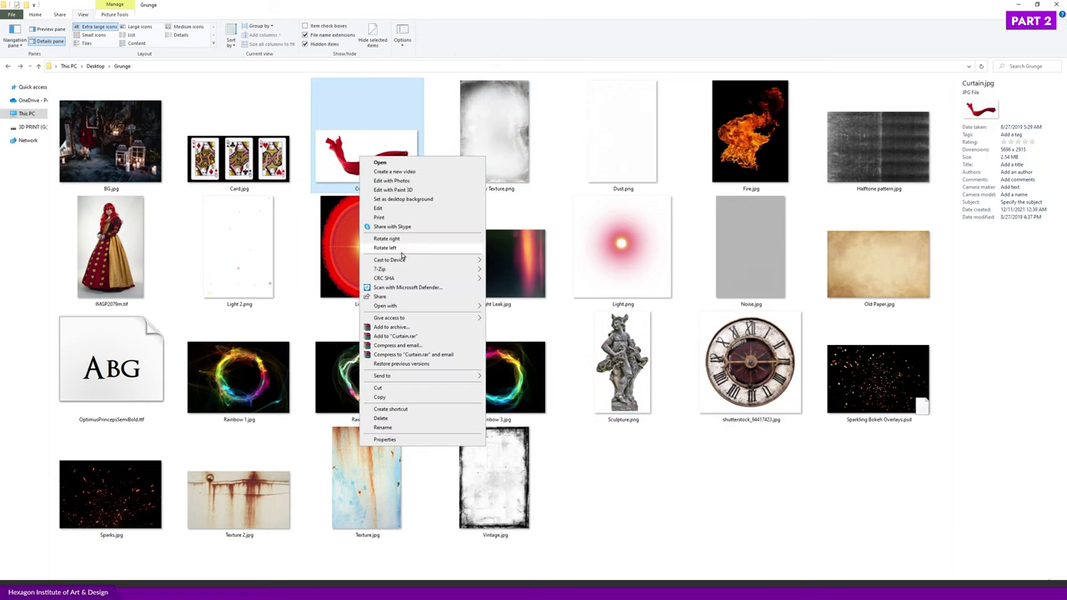
{"action": "mouse_move", "coordinate": [385, 306]}
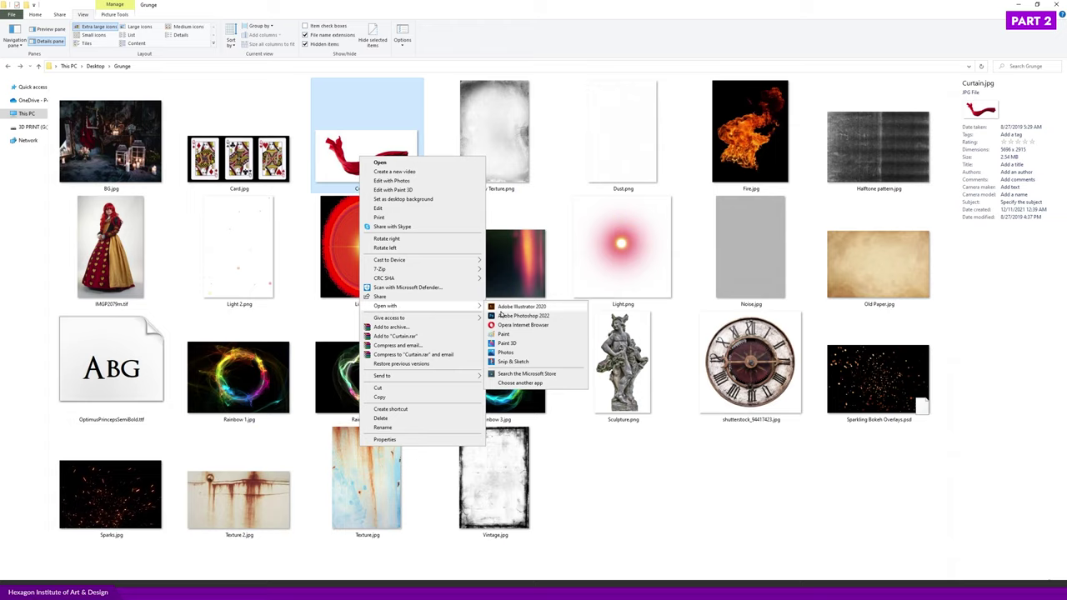
{"action": "left_click", "coordinate": [502, 315]}
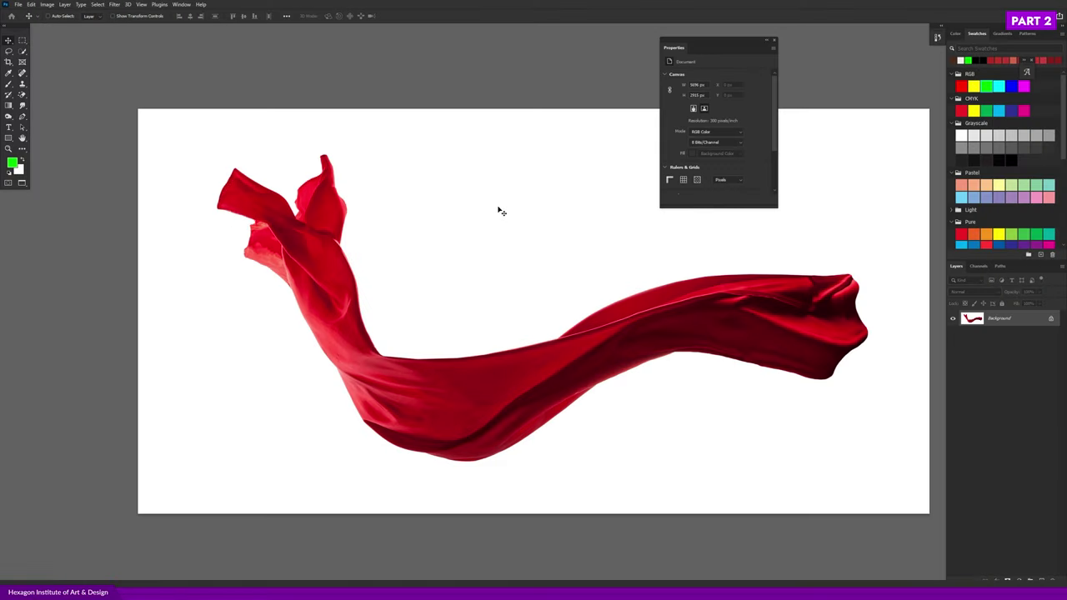
- Remove Curtain.jpg's white background with the Magic Wand, then close it without saving
{"action": "key", "text": "w"}
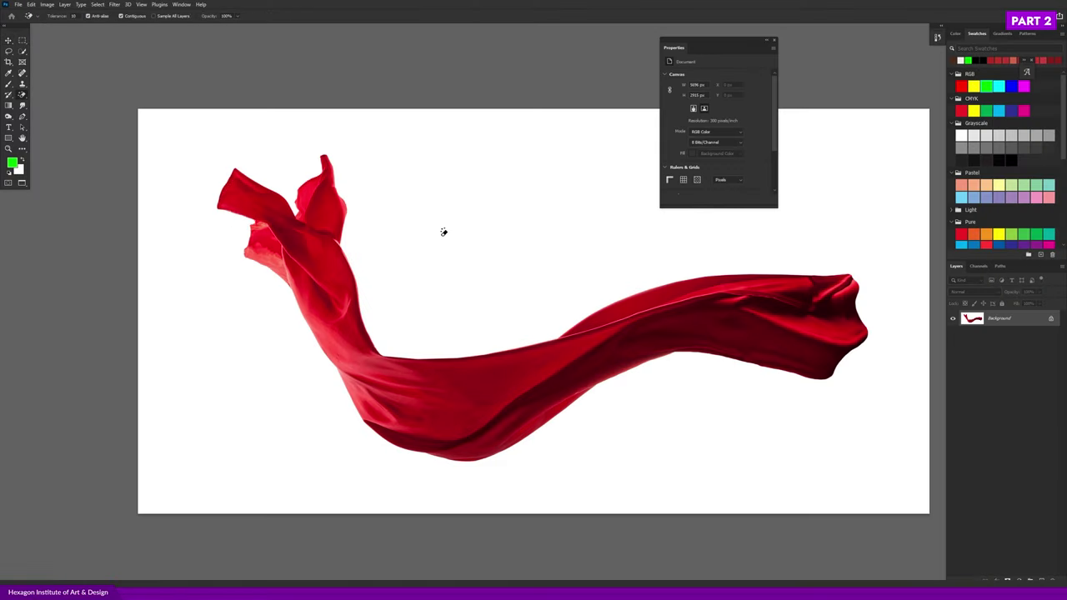
{"action": "left_click", "coordinate": [463, 251]}
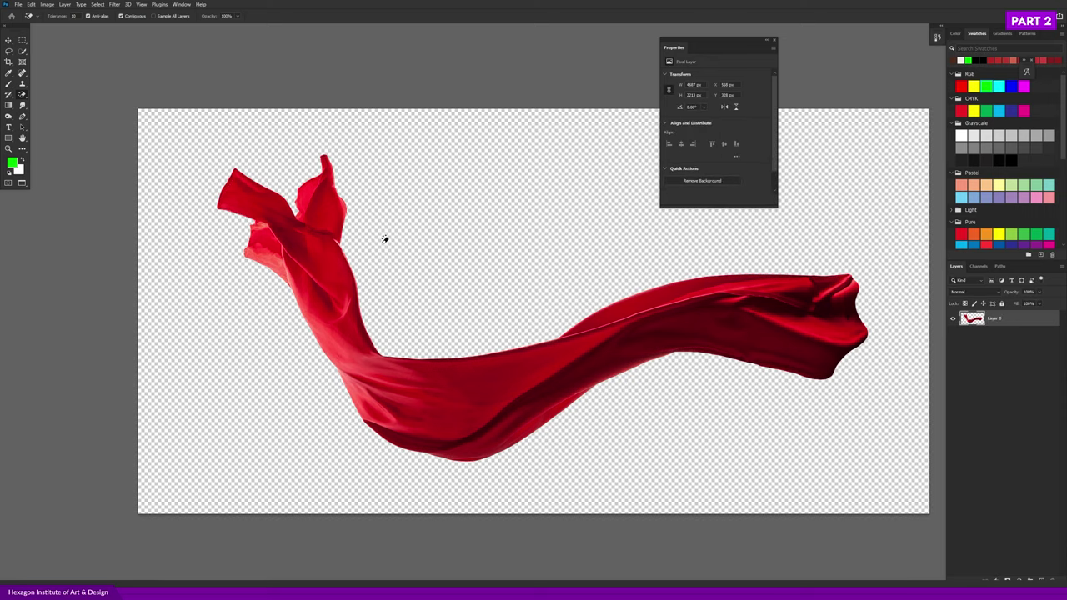
{"action": "key", "text": "ctrl+w"}
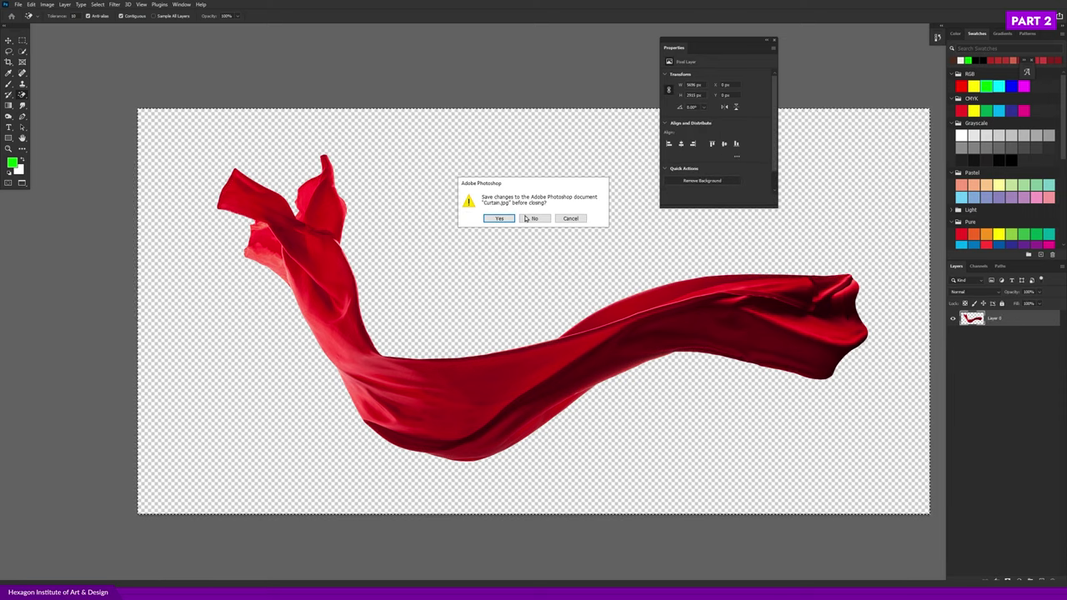
{"action": "left_click", "coordinate": [535, 218]}
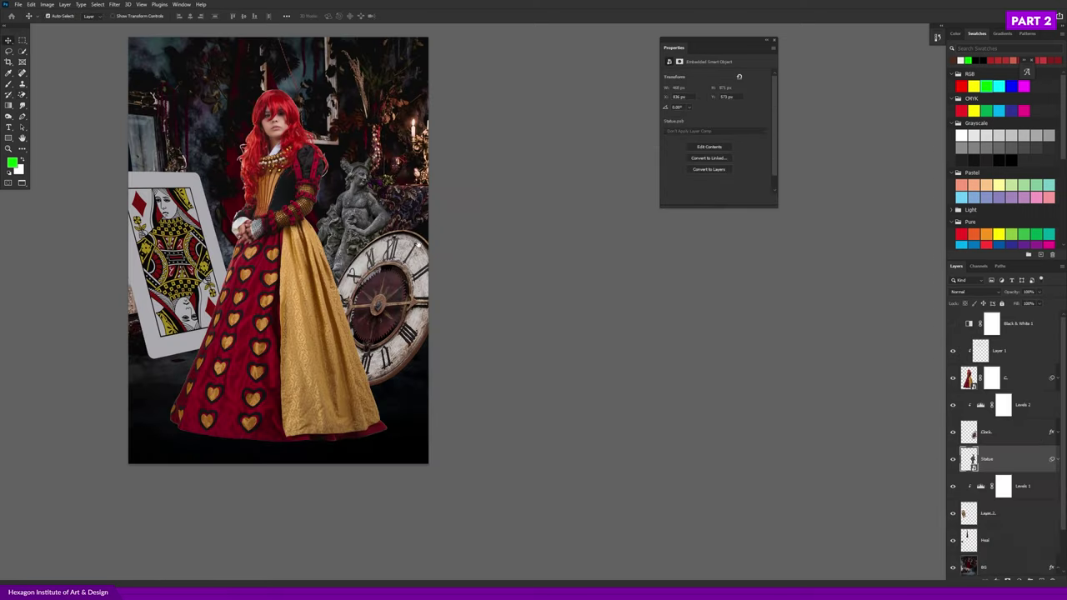
- Paste the curtain above Layer 1 as Layer 3 and drag it down past the canvas bottom
{"action": "left_click", "coordinate": [1024, 346]}
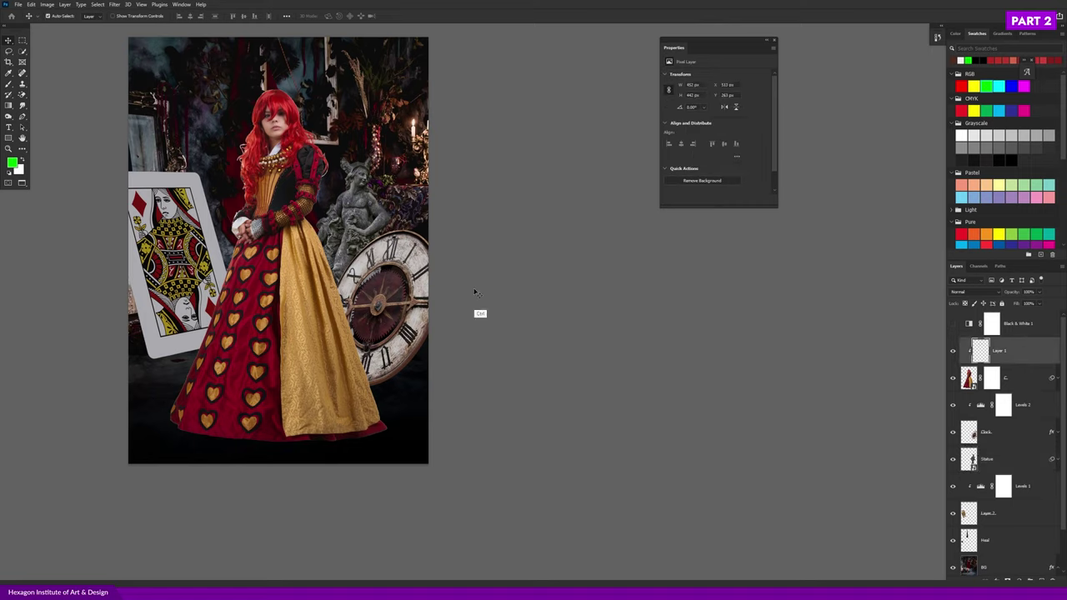
{"action": "key", "text": "ctrl+v"}
{"action": "mouse_move", "coordinate": [531, 307]}
{"action": "left_mouse_down"}
{"action": "mouse_move", "coordinate": [450, 241]}
{"action": "mouse_move", "coordinate": [543, 281]}
{"action": "mouse_move", "coordinate": [469, 244]}
{"action": "mouse_move", "coordinate": [437, 207]}
{"action": "mouse_move", "coordinate": [450, 222]}
{"action": "left_mouse_up"}
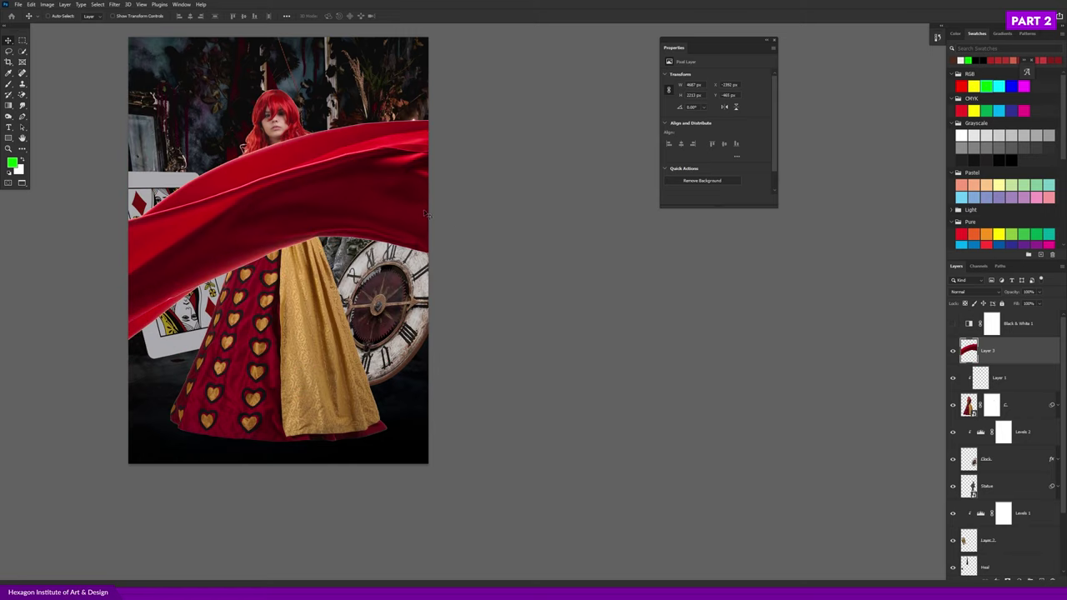
{"action": "left_click_drag", "start_coordinate": [463, 186], "coordinate": [434, 383]}
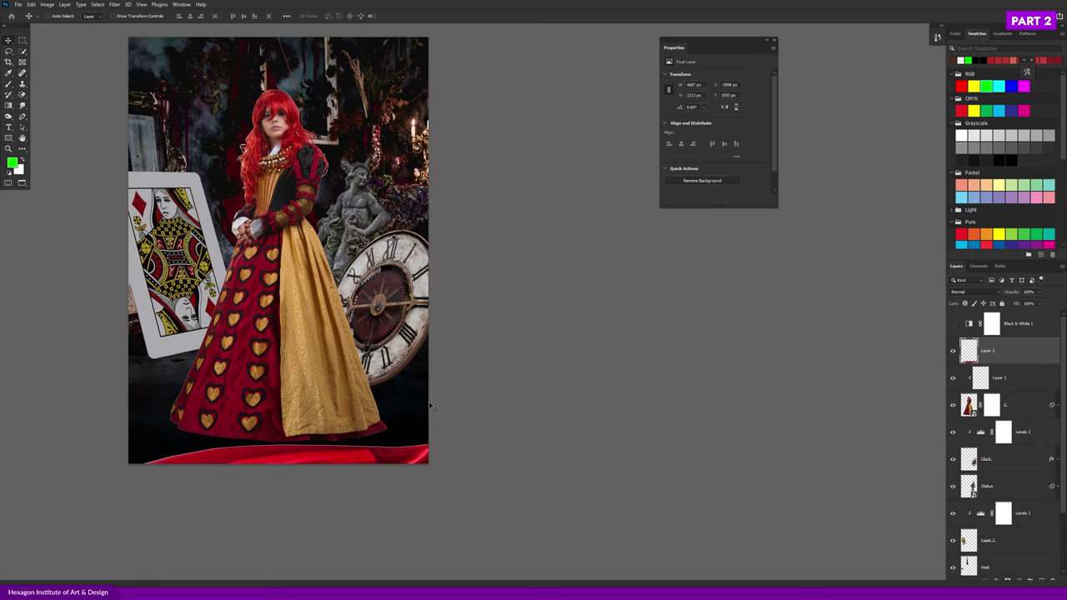
{"action": "left_click_drag", "start_coordinate": [434, 382], "coordinate": [449, 453]}
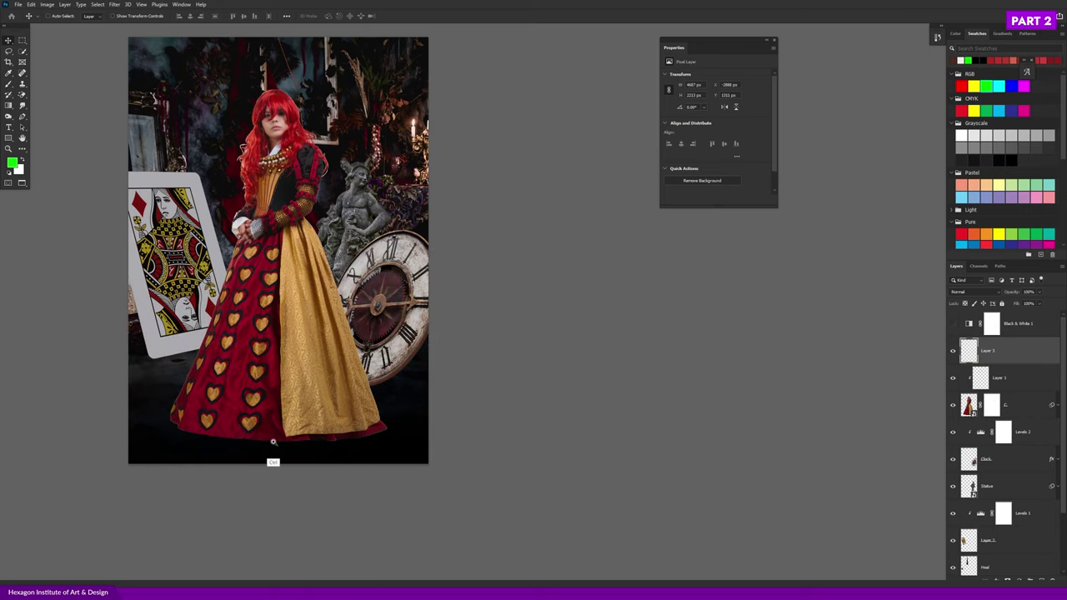
{"action": "scroll", "coordinate": [275, 460], "scroll_direction": "up", "scroll_amount": 5}
{"action": "scroll", "coordinate": [301, 444], "scroll_direction": "down", "scroll_amount": 2}
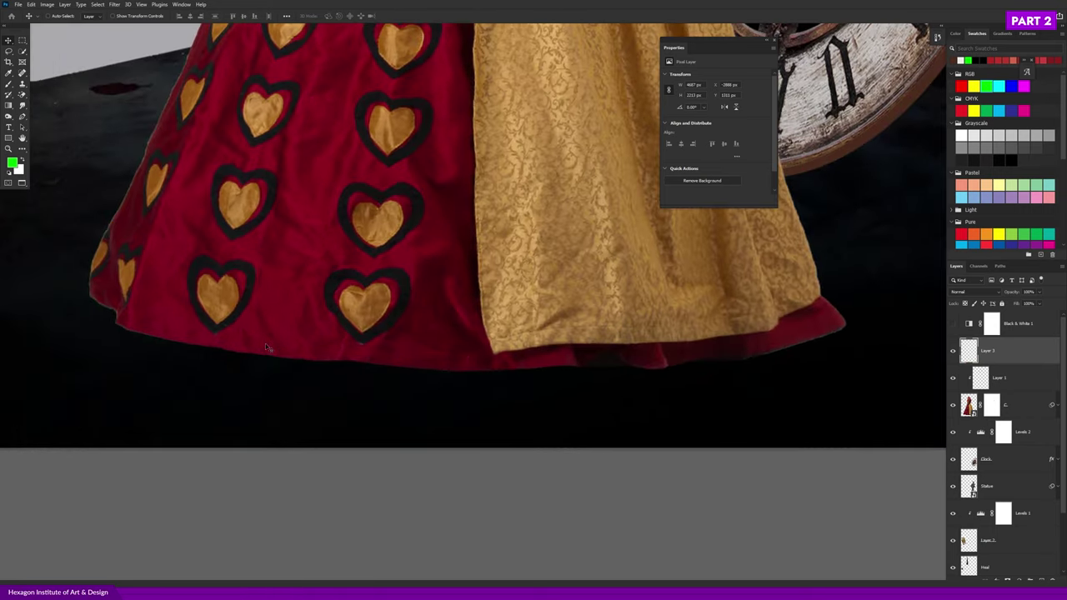
{"action": "scroll", "coordinate": [333, 361], "scroll_direction": "down", "scroll_amount": 2}
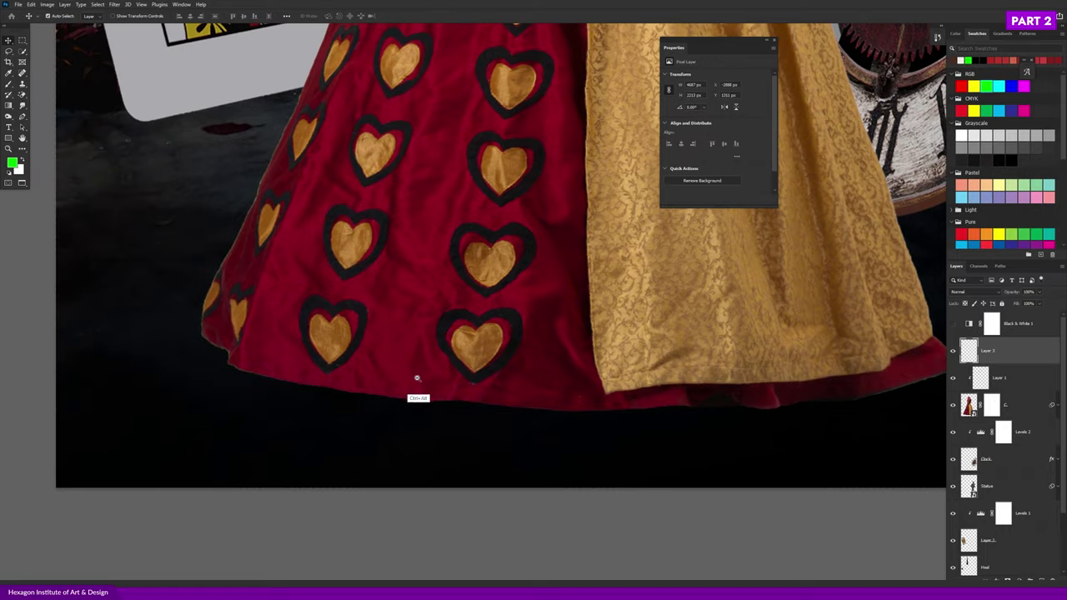
{"action": "scroll", "coordinate": [401, 375], "scroll_direction": "down", "scroll_amount": 5}
{"action": "scroll", "coordinate": [417, 392], "scroll_direction": "up", "scroll_amount": 1}
{"action": "left_click", "coordinate": [454, 379], "text": "ctrl"}
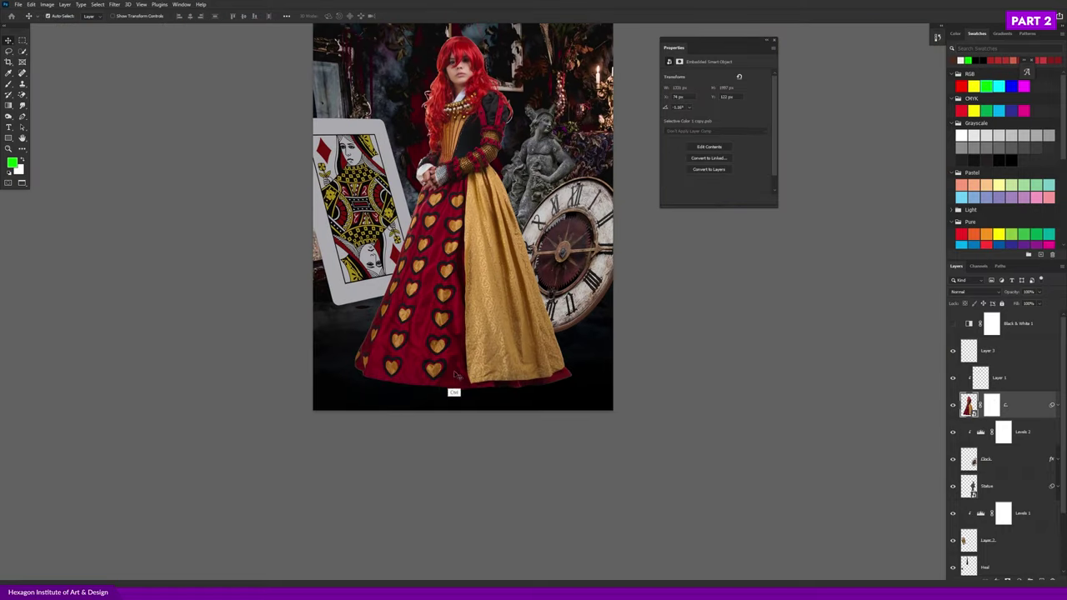
{"action": "key", "text": "b"}
{"action": "key", "text": "ctrl+shift+alt+n"}
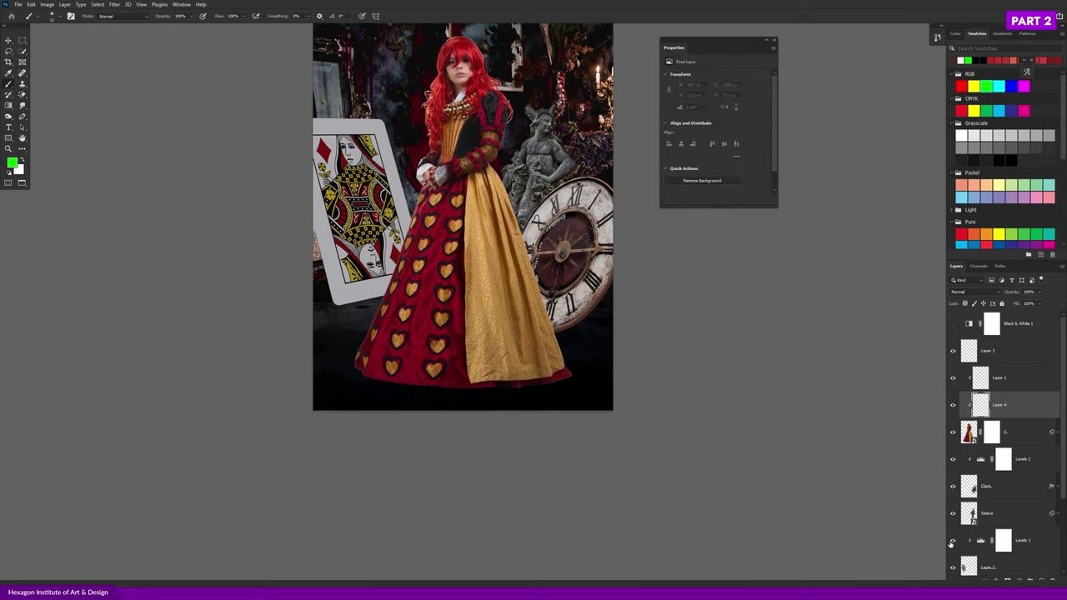
{"action": "key", "text": "d"}
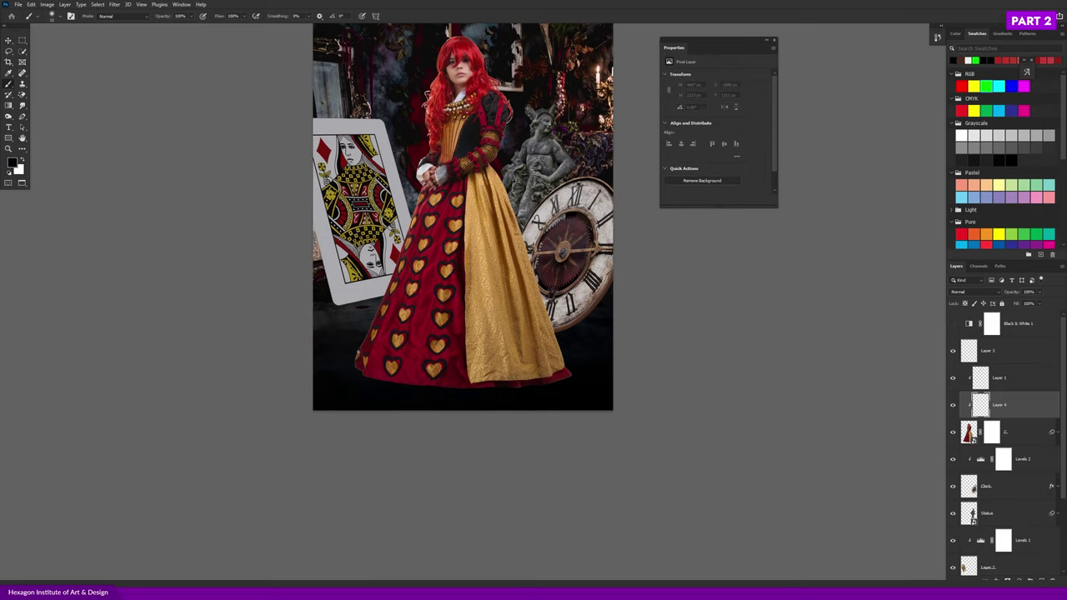
{"action": "right_click", "coordinate": [374, 367]}
{"action": "left_click", "coordinate": [408, 429]}
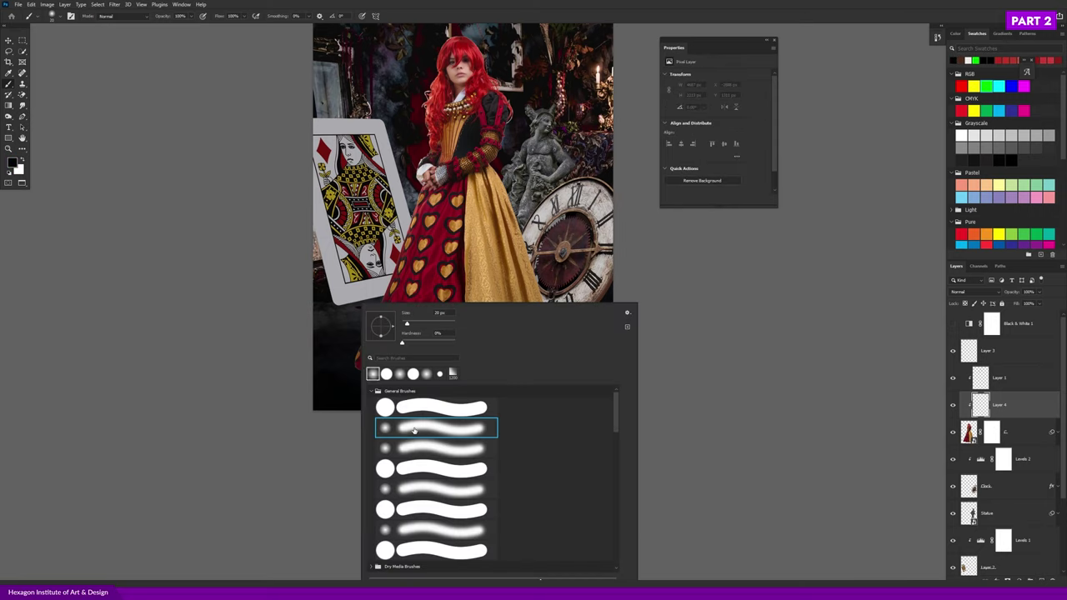
{"action": "key", "text": "Return"}
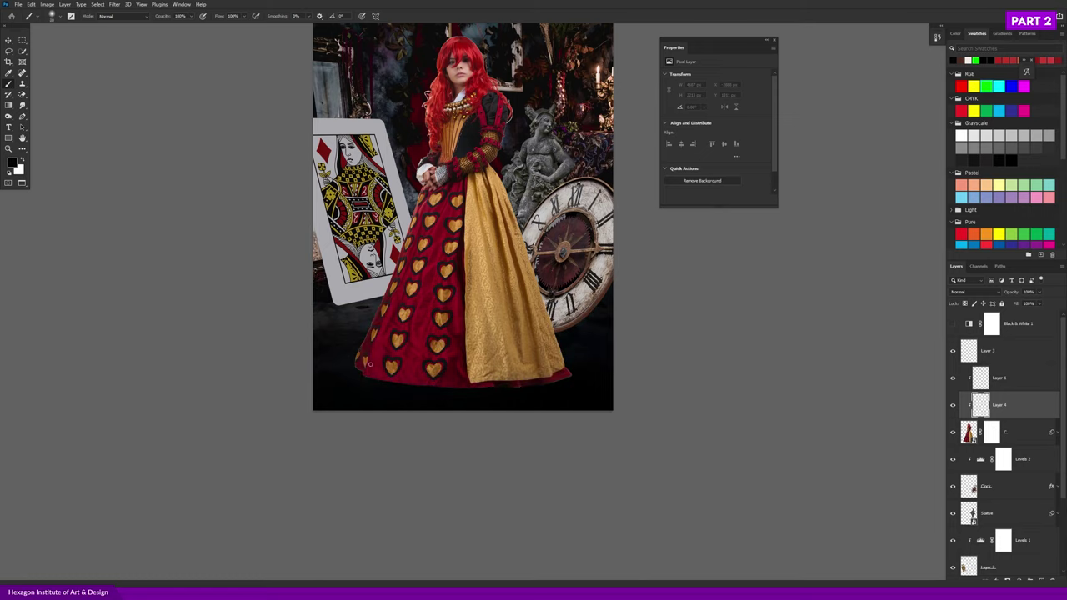
{"action": "mouse_move", "coordinate": [353, 362]}
{"action": "left_mouse_down"}
{"action": "mouse_move", "coordinate": [384, 389]}
{"action": "mouse_move", "coordinate": [500, 412]}
{"action": "mouse_move", "coordinate": [553, 392]}
{"action": "left_mouse_up"}
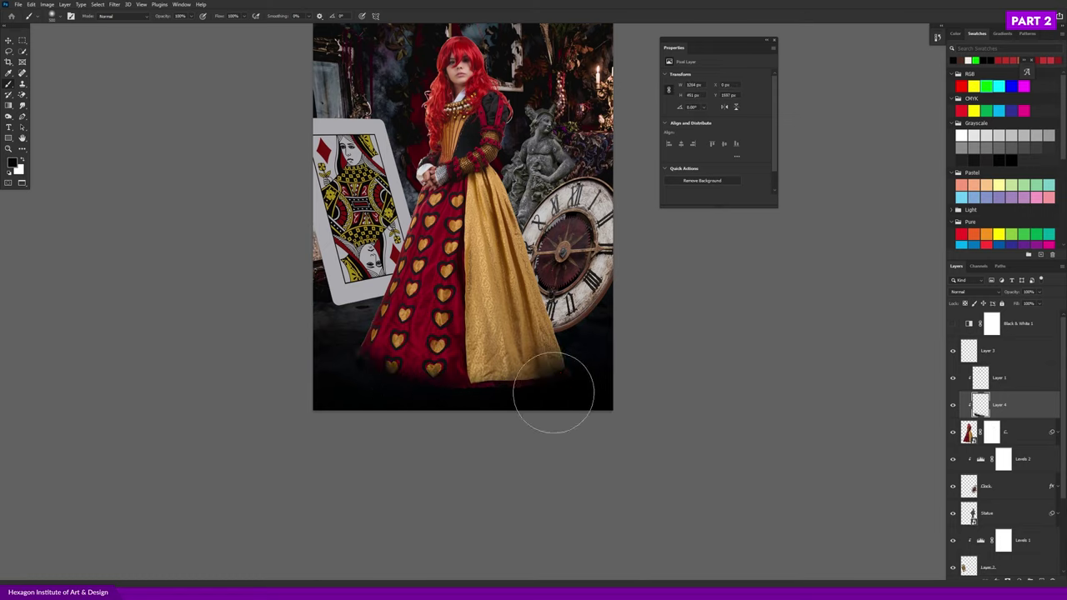
{"action": "key", "text": "Delete"}
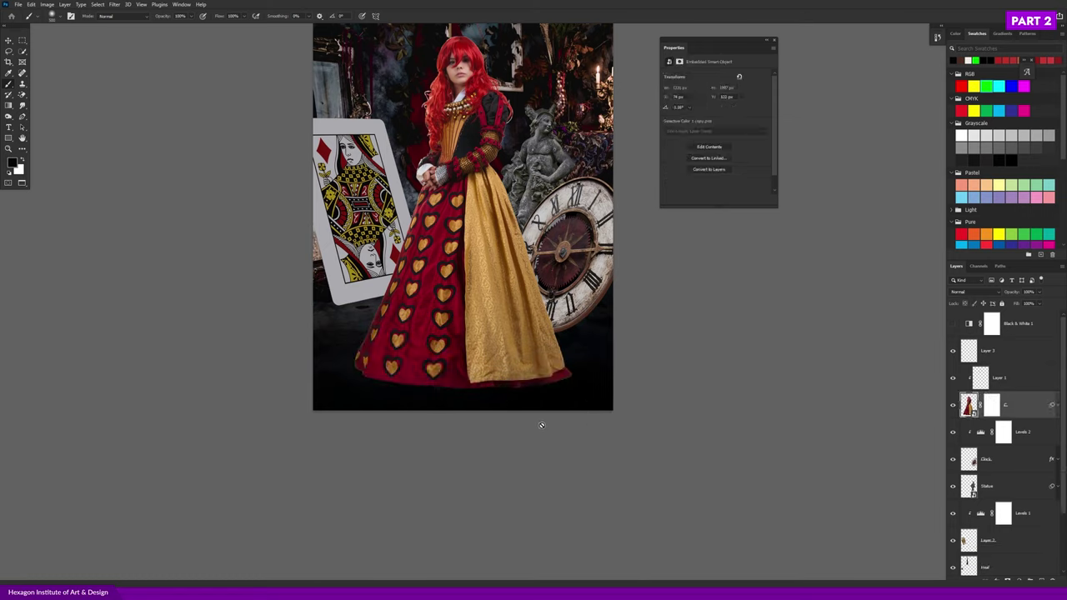
{"action": "key", "text": "v"}
{"action": "left_click", "coordinate": [990, 354]}
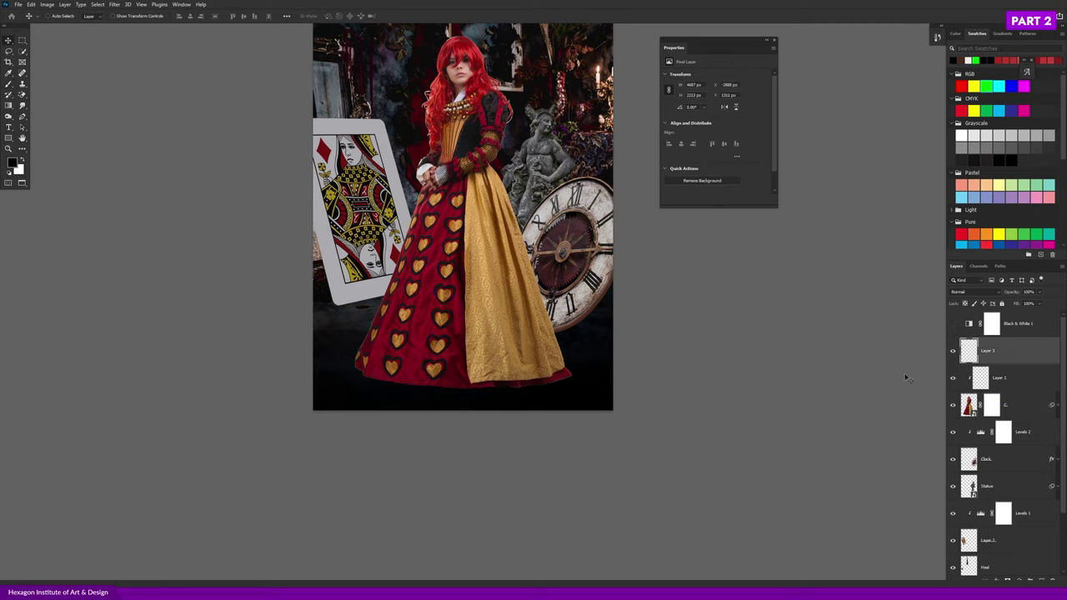
{"action": "mouse_move", "coordinate": [563, 408]}
{"action": "left_mouse_down"}
{"action": "mouse_move", "coordinate": [546, 368]}
{"action": "mouse_move", "coordinate": [576, 350]}
{"action": "mouse_move", "coordinate": [527, 363]}
{"action": "left_mouse_up"}
{"action": "key", "text": "ctrl+minus"}
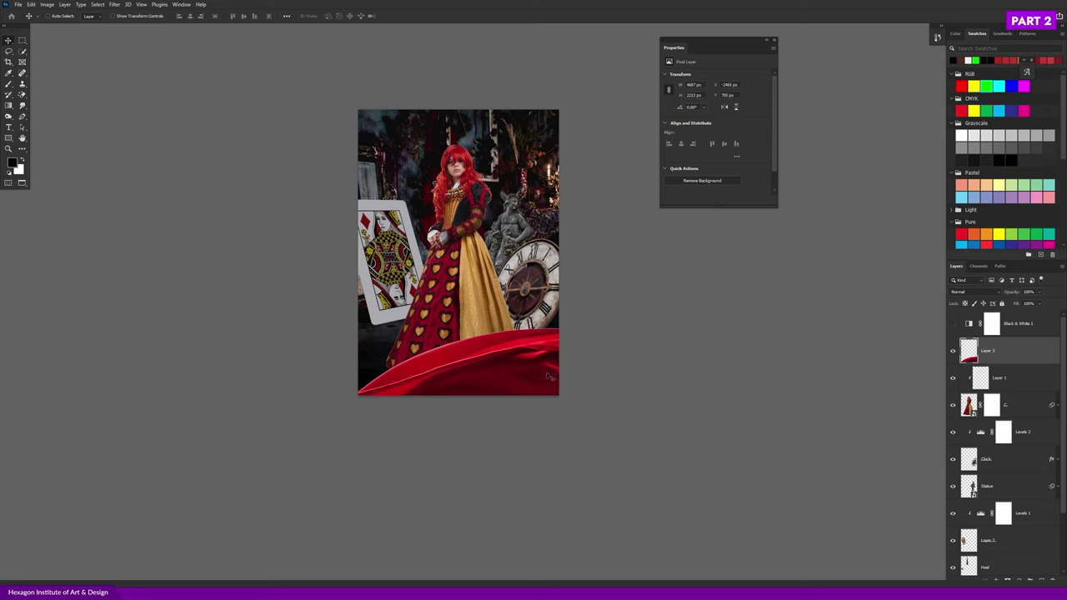
{"action": "key", "text": "ctrl+plus"}
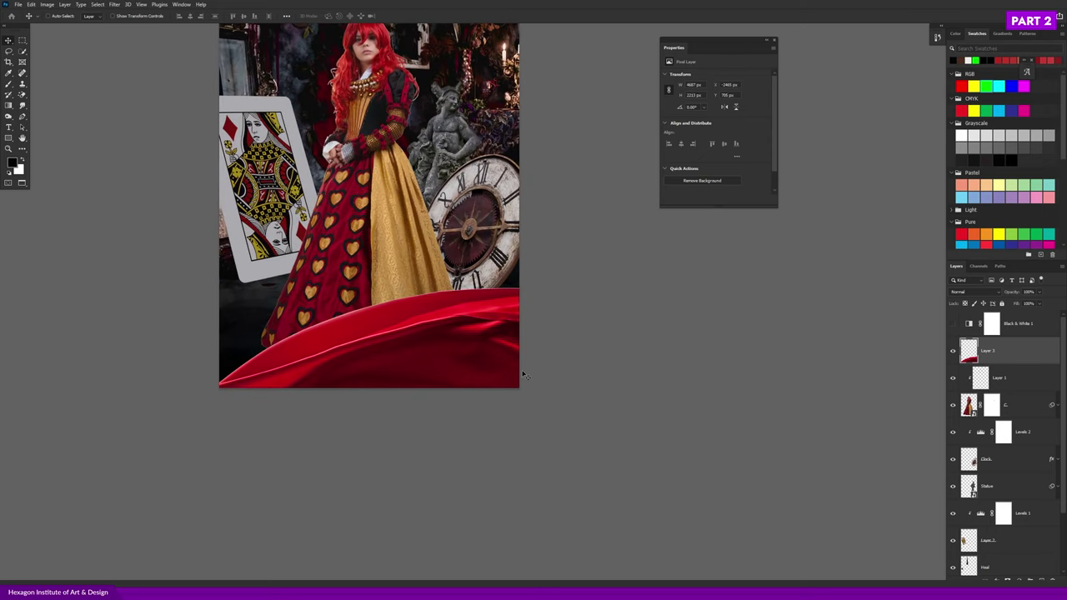
{"action": "key", "text": "ctrl+minus"}
{"action": "left_click_drag", "start_coordinate": [496, 290], "coordinate": [456, 319]}
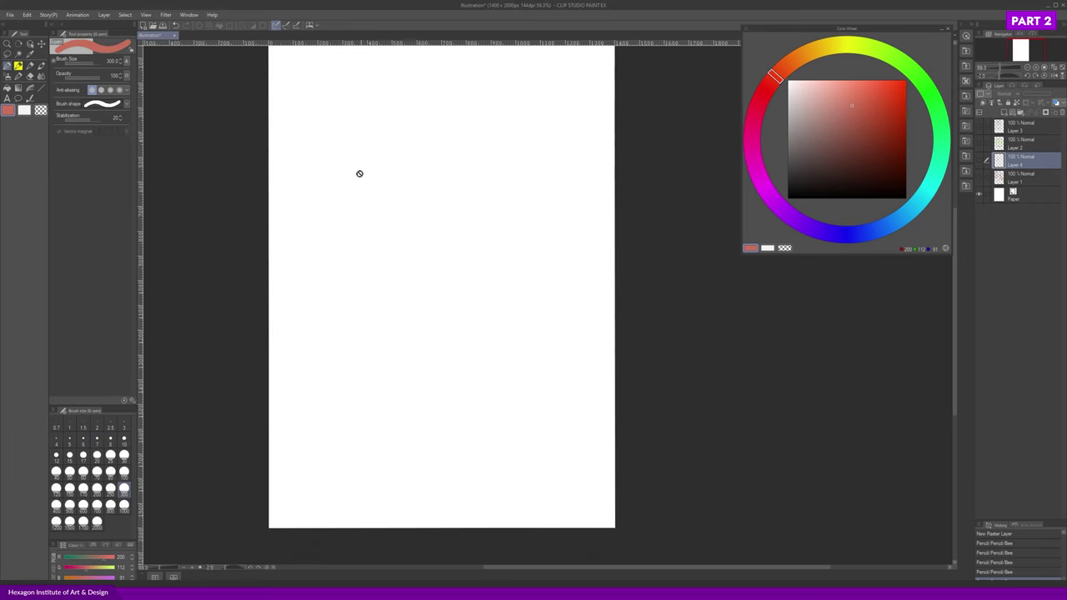
- On a new layer, sketch a black frame containing the statue, round clock and tilted card
{"action": "left_click", "coordinate": [1003, 112]}
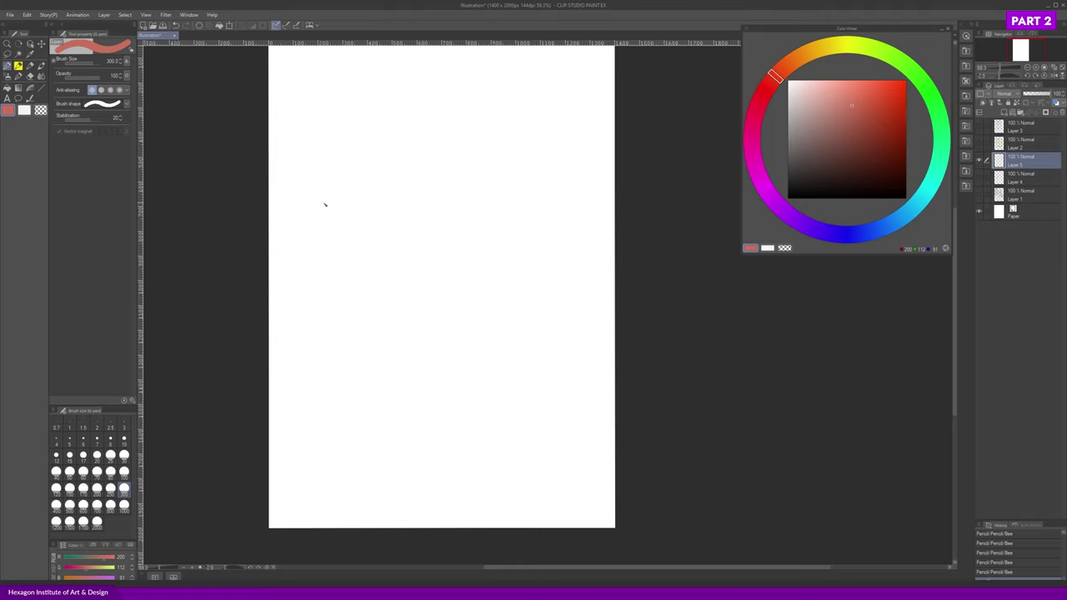
{"action": "left_click_drag", "start_coordinate": [325, 125], "coordinate": [341, 400]}
{"action": "key", "text": "ctrl+z"}
{"action": "left_click_drag", "start_coordinate": [327, 136], "coordinate": [334, 417]}
{"action": "key", "text": "ctrl+z"}
{"action": "key", "text": "bracketright"}
{"action": "key", "text": "bracketright"}
{"action": "key", "text": "bracketright"}
{"action": "mouse_move", "coordinate": [349, 134]}
{"action": "left_mouse_down"}
{"action": "mouse_move", "coordinate": [354, 385]}
{"action": "mouse_move", "coordinate": [549, 127]}
{"action": "mouse_move", "coordinate": [547, 383]}
{"action": "left_mouse_up"}
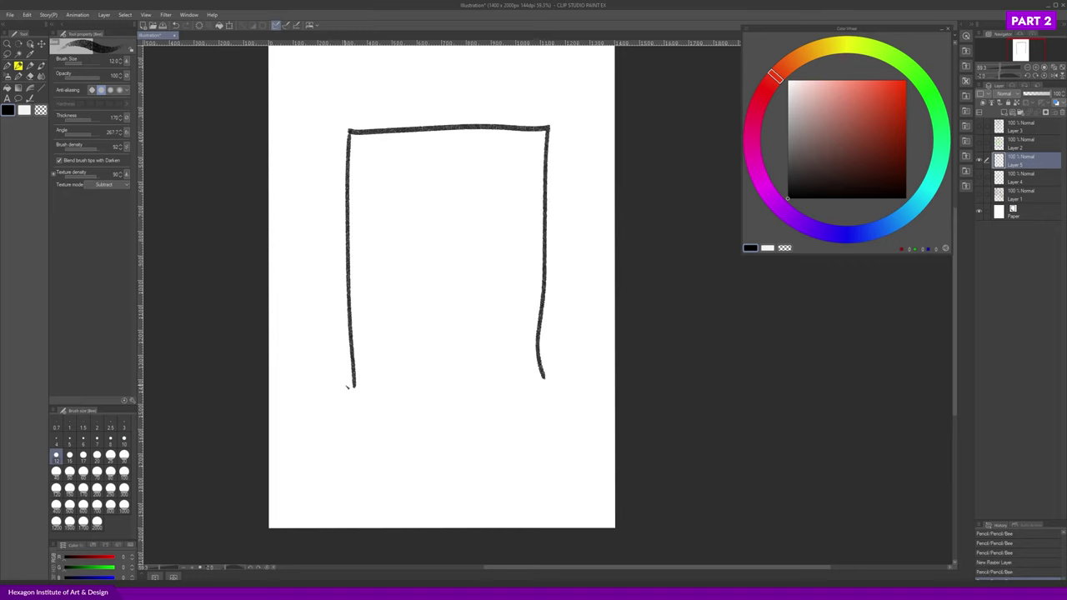
{"action": "left_click_drag", "start_coordinate": [347, 385], "coordinate": [551, 382]}
{"action": "left_click_drag", "start_coordinate": [431, 224], "coordinate": [438, 372]}
{"action": "left_click_drag", "start_coordinate": [456, 223], "coordinate": [467, 371]}
{"action": "left_click_drag", "start_coordinate": [495, 298], "coordinate": [505, 311]}
{"action": "mouse_move", "coordinate": [377, 282]}
{"action": "left_mouse_down"}
{"action": "mouse_move", "coordinate": [348, 224]}
{"action": "mouse_move", "coordinate": [421, 308]}
{"action": "mouse_move", "coordinate": [371, 285]}
{"action": "left_mouse_up"}
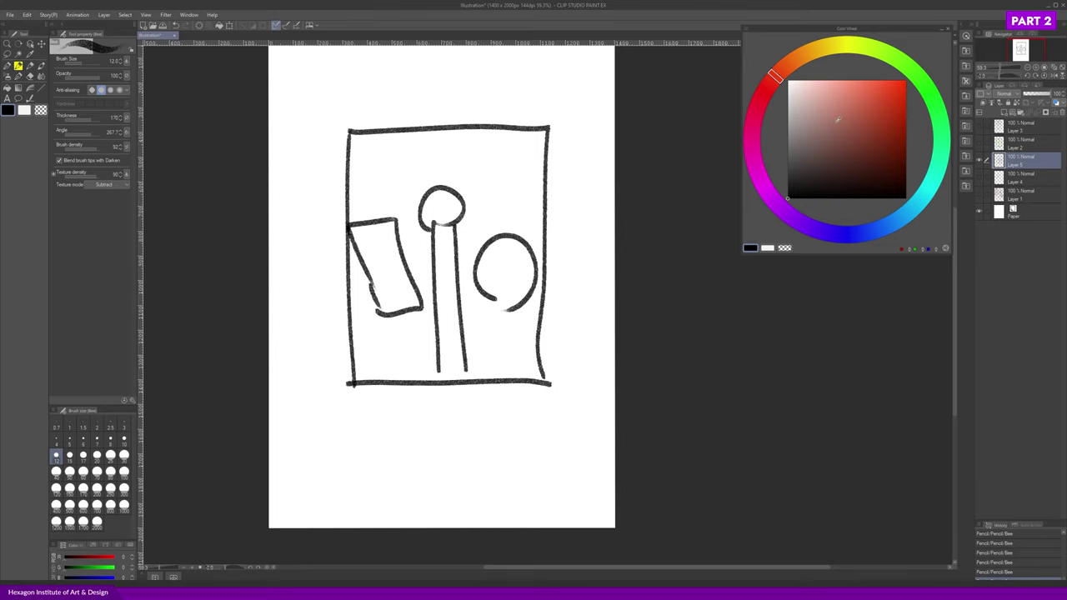
- Switch to pure red and try several curtain strokes, undoing them
{"action": "left_click_drag", "start_coordinate": [838, 120], "coordinate": [921, 73]}
{"action": "mouse_move", "coordinate": [333, 406]}
{"action": "left_mouse_down"}
{"action": "mouse_move", "coordinate": [495, 342]}
{"action": "mouse_move", "coordinate": [565, 352]}
{"action": "left_mouse_up"}
{"action": "left_click_drag", "start_coordinate": [467, 417], "coordinate": [431, 381]}
{"action": "mouse_move", "coordinate": [320, 367]}
{"action": "left_mouse_down"}
{"action": "mouse_move", "coordinate": [513, 367]}
{"action": "mouse_move", "coordinate": [326, 418]}
{"action": "mouse_move", "coordinate": [331, 447]}
{"action": "mouse_move", "coordinate": [529, 329]}
{"action": "left_mouse_up"}
{"action": "mouse_move", "coordinate": [490, 347]}
{"action": "left_mouse_down"}
{"action": "mouse_move", "coordinate": [531, 352]}
{"action": "mouse_move", "coordinate": [510, 390]}
{"action": "left_mouse_up"}
{"action": "key", "text": "ctrl+z"}
{"action": "key", "text": "ctrl+z"}
{"action": "key", "text": "ctrl+z"}
{"action": "key", "text": "ctrl+z"}
{"action": "key", "text": "ctrl+z"}
{"action": "key", "text": "ctrl+z"}
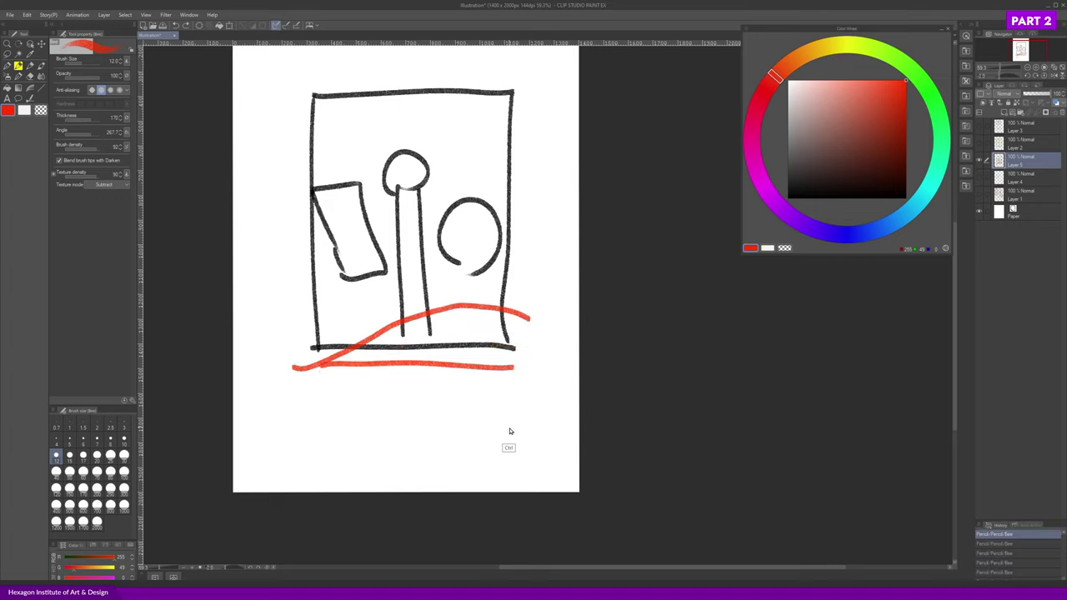
{"action": "key", "text": "ctrl+z"}
{"action": "key", "text": "ctrl+z"}
{"action": "key", "text": "ctrl+z"}
{"action": "mouse_move", "coordinate": [282, 108]}
{"action": "left_mouse_down"}
{"action": "mouse_move", "coordinate": [284, 144]}
{"action": "mouse_move", "coordinate": [332, 272]}
{"action": "mouse_move", "coordinate": [438, 309]}
{"action": "mouse_move", "coordinate": [482, 352]}
{"action": "mouse_move", "coordinate": [302, 127]}
{"action": "mouse_move", "coordinate": [381, 304]}
{"action": "mouse_move", "coordinate": [491, 372]}
{"action": "left_mouse_up"}
{"action": "key", "text": "ctrl+z"}
- Try red curtain folds, undo them, and settle on a red arc across the frame bottom
{"action": "mouse_move", "coordinate": [309, 135]}
{"action": "left_mouse_down"}
{"action": "mouse_move", "coordinate": [242, 151]}
{"action": "mouse_move", "coordinate": [310, 117]}
{"action": "left_mouse_up"}
{"action": "mouse_move", "coordinate": [271, 148]}
{"action": "left_mouse_down"}
{"action": "mouse_move", "coordinate": [317, 334]}
{"action": "mouse_move", "coordinate": [308, 277]}
{"action": "left_mouse_up"}
{"action": "left_click_drag", "start_coordinate": [250, 200], "coordinate": [271, 293]}
{"action": "left_click_drag", "start_coordinate": [327, 313], "coordinate": [450, 396]}
{"action": "left_click_drag", "start_coordinate": [305, 334], "coordinate": [401, 394]}
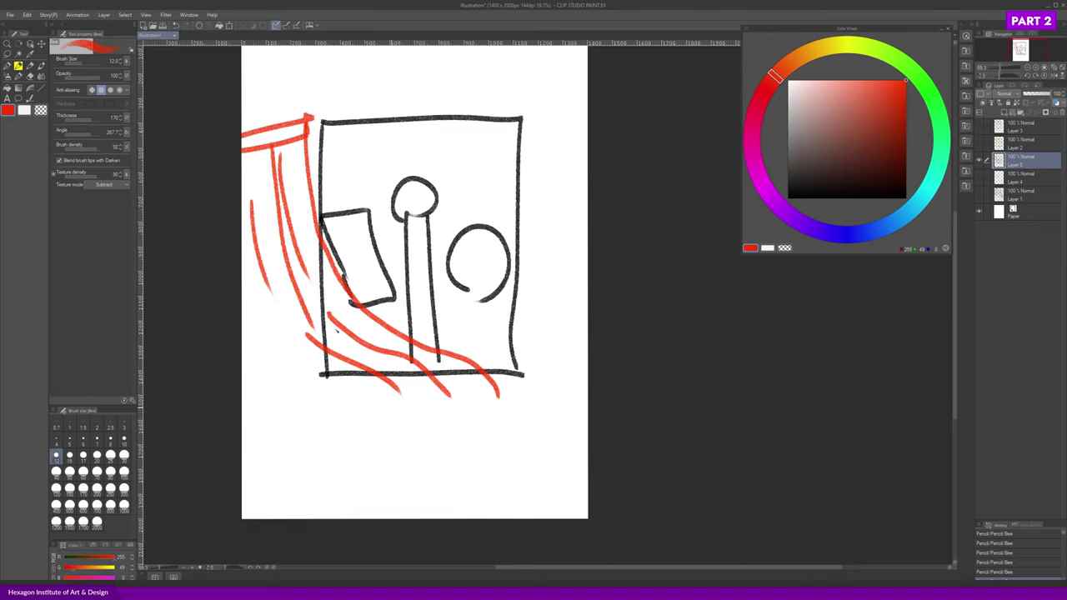
{"action": "key", "text": "ctrl+z"}
{"action": "key", "text": "ctrl+z"}
{"action": "key", "text": "ctrl+z"}
{"action": "key", "text": "ctrl+z"}
{"action": "key", "text": "ctrl+z"}
{"action": "key", "text": "ctrl+z"}
{"action": "key", "text": "ctrl+z"}
{"action": "mouse_move", "coordinate": [309, 372]}
{"action": "left_mouse_down"}
{"action": "mouse_move", "coordinate": [512, 369]}
{"action": "mouse_move", "coordinate": [549, 388]}
{"action": "left_mouse_up"}
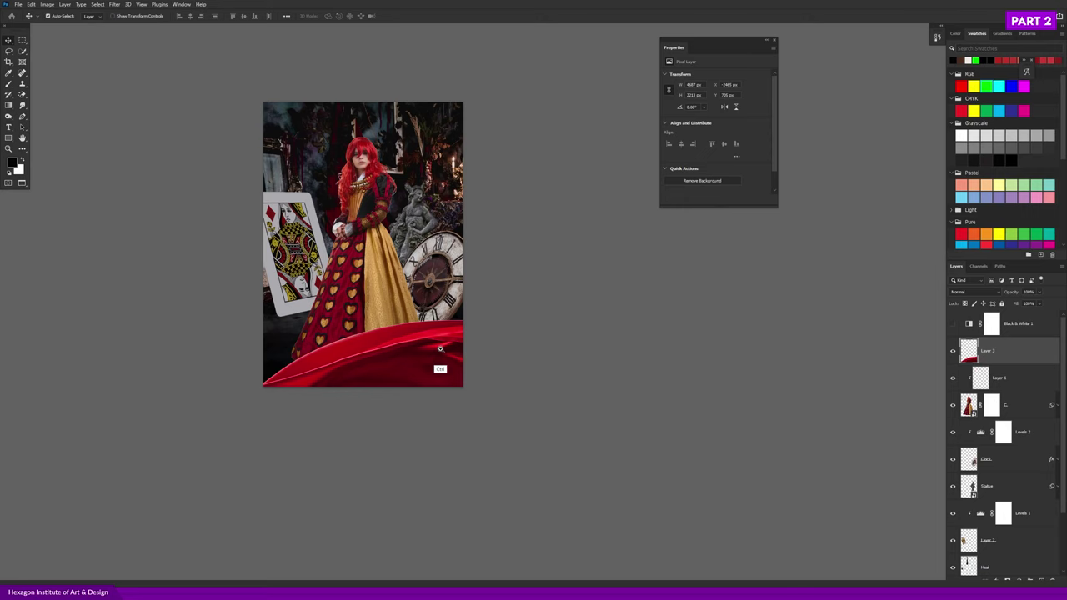
- Rotate the red cloth about 43°, shrink it around its centre and shift it right and up
{"action": "scroll", "coordinate": [440, 367], "scroll_direction": "up", "scroll_amount": 2}
{"action": "key", "text": "ctrl+t"}
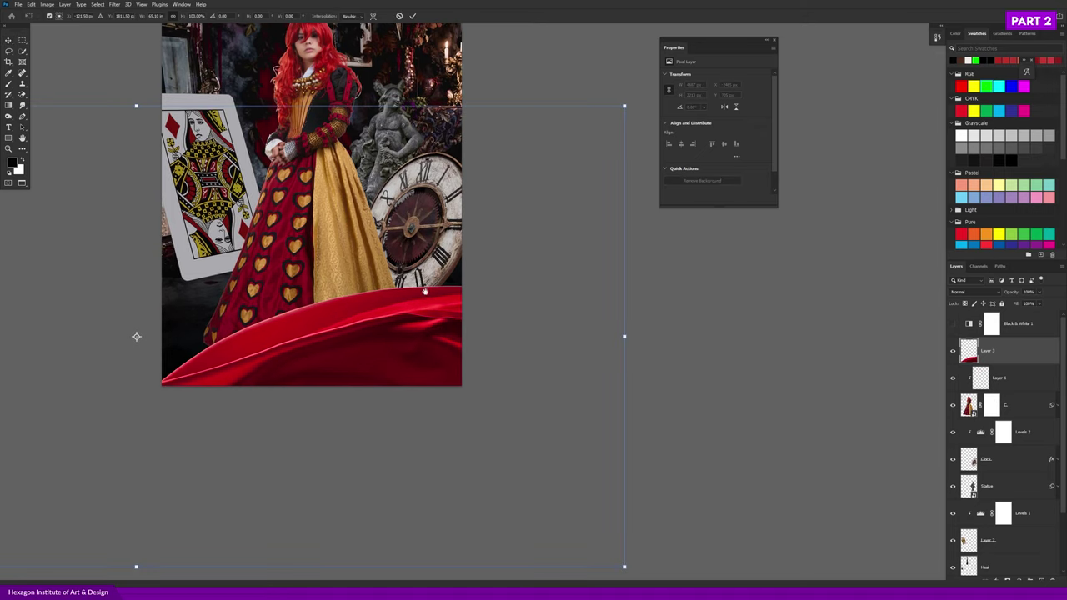
{"action": "scroll", "coordinate": [434, 296], "scroll_direction": "down", "scroll_amount": 2}
{"action": "mouse_move", "coordinate": [510, 127]}
{"action": "left_mouse_down"}
{"action": "mouse_move", "coordinate": [466, 346]}
{"action": "mouse_move", "coordinate": [433, 357]}
{"action": "left_mouse_up"}
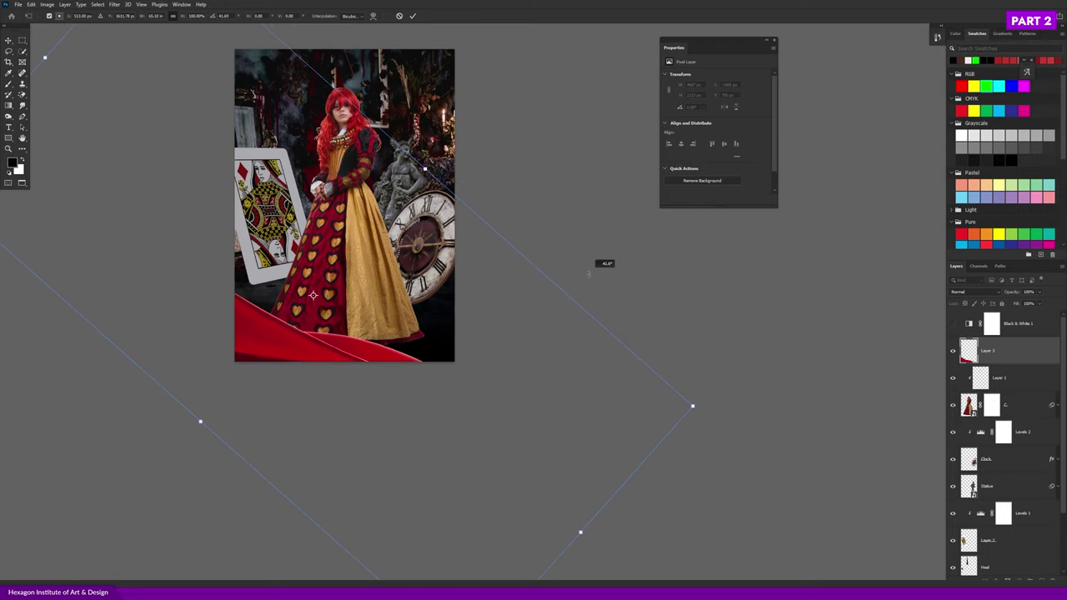
{"action": "scroll", "coordinate": [492, 342], "scroll_direction": "down", "scroll_amount": 1}
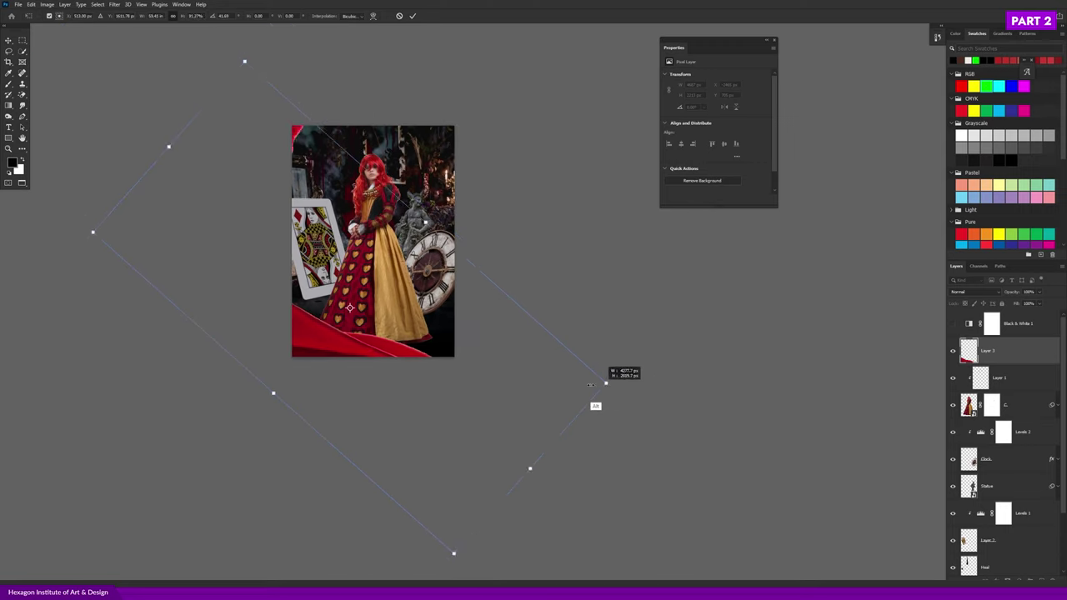
{"action": "left_click_drag", "start_coordinate": [632, 388], "coordinate": [574, 374]}
{"action": "mouse_move", "coordinate": [421, 363]}
{"action": "left_mouse_down"}
{"action": "mouse_move", "coordinate": [463, 358]}
{"action": "mouse_move", "coordinate": [432, 368]}
{"action": "left_mouse_up"}
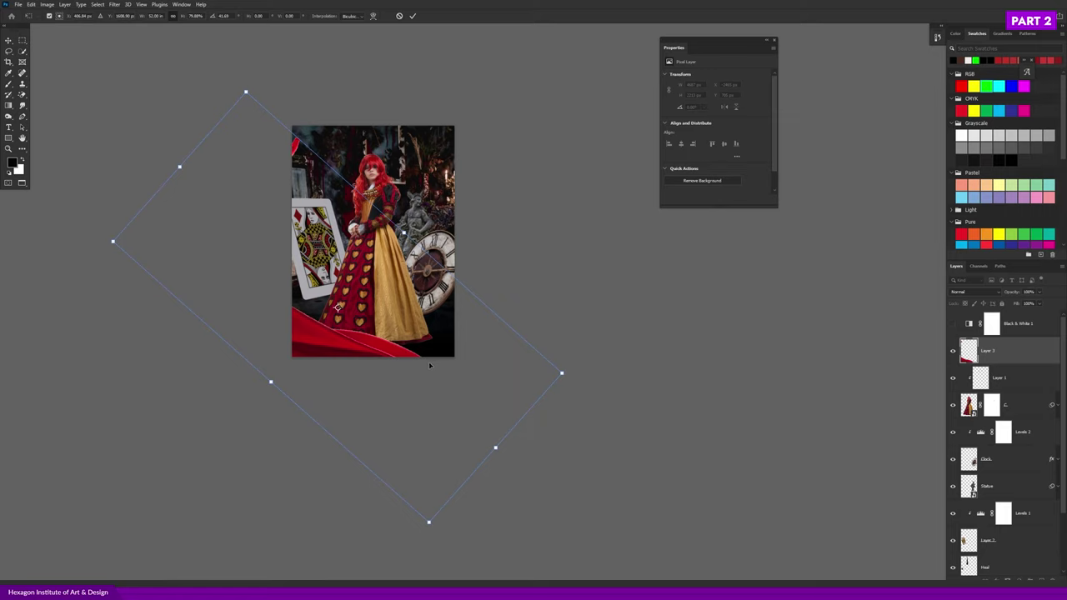
{"action": "key", "text": "Return"}
{"action": "scroll", "coordinate": [429, 366], "scroll_direction": "up", "scroll_amount": 3}
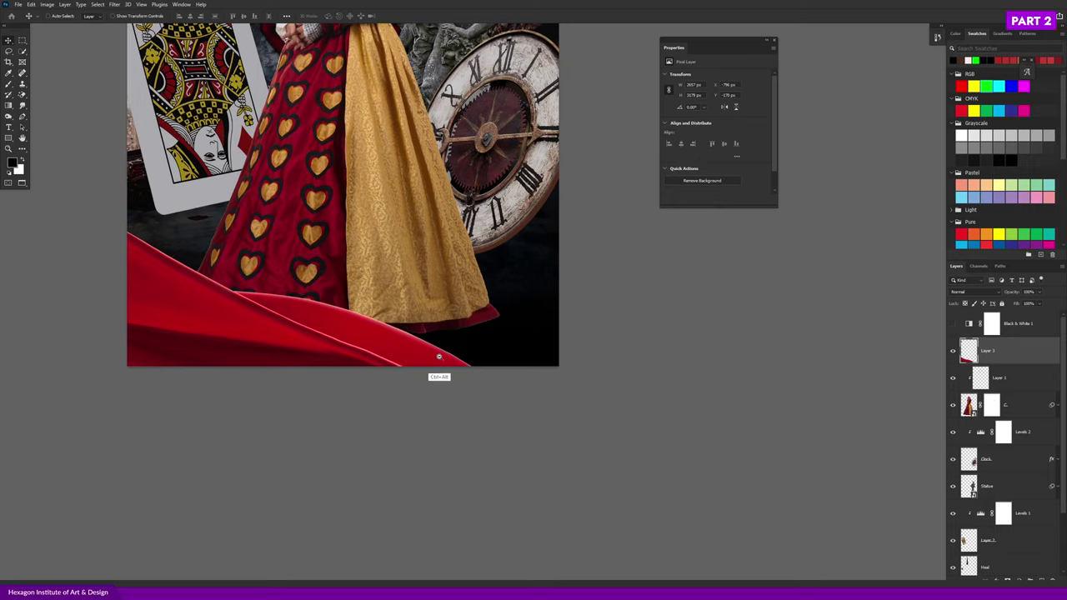
- Erase the stray red cloth at the top left with a hard round eraser at 100% opacity
{"action": "scroll", "coordinate": [439, 356], "scroll_direction": "down", "scroll_amount": 3}
{"action": "key", "text": "w"}
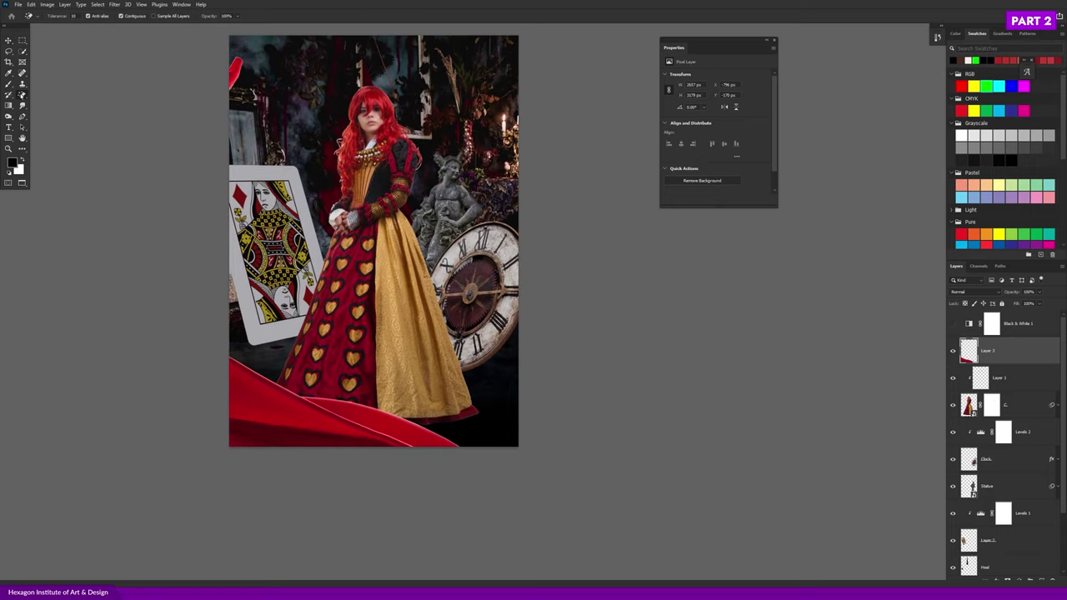
{"action": "right_click", "coordinate": [22, 95]}
{"action": "left_click", "coordinate": [62, 94]}
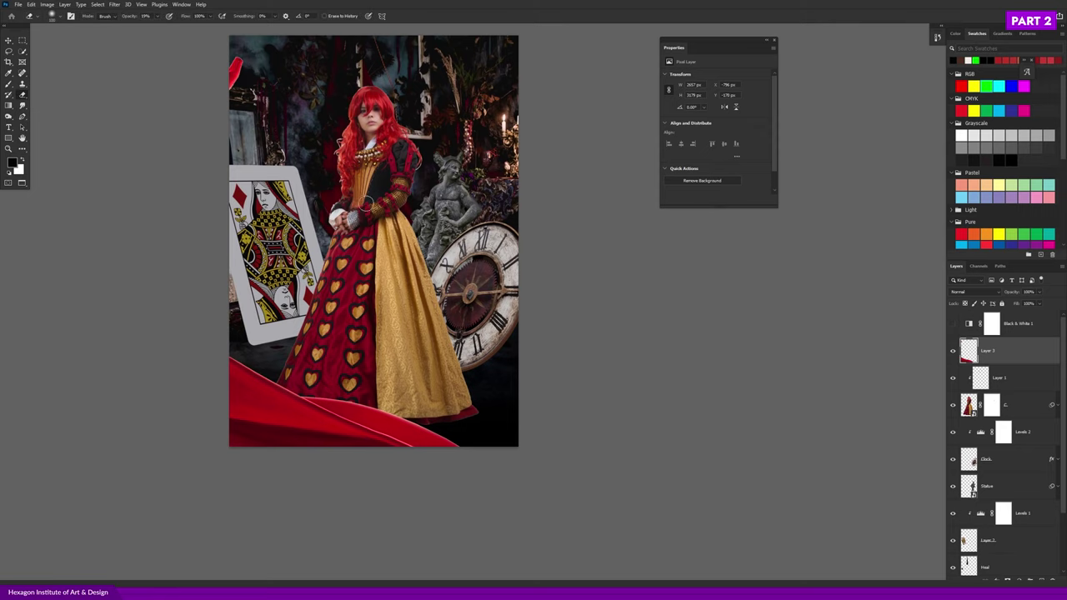
{"action": "right_click", "coordinate": [367, 202]}
{"action": "left_click", "coordinate": [414, 310]}
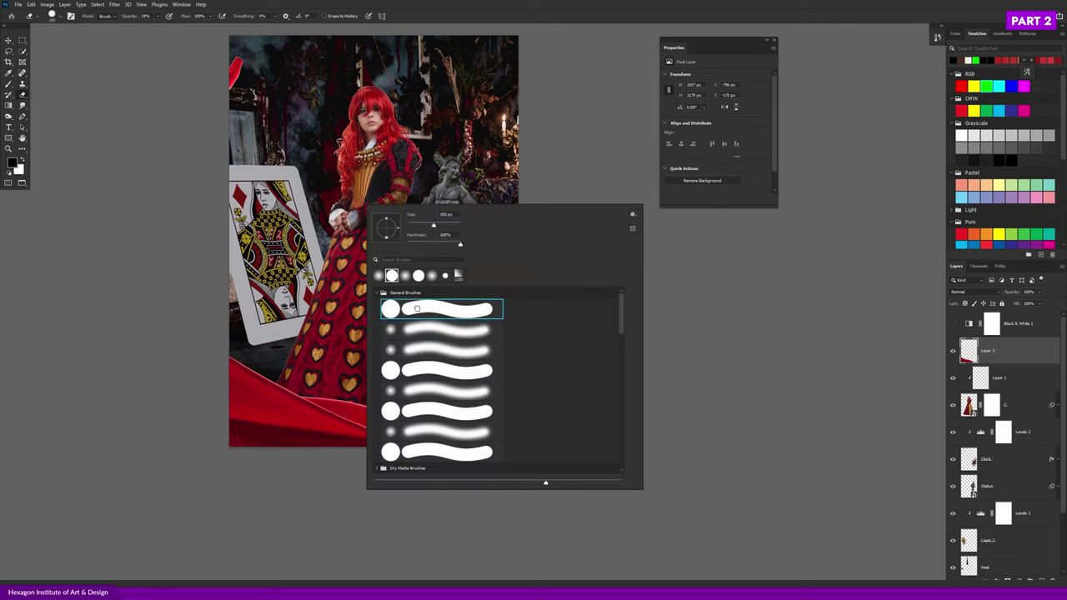
{"action": "key", "text": "Return"}
{"action": "key", "text": "0"}
{"action": "left_click_drag", "start_coordinate": [225, 92], "coordinate": [236, 95]}
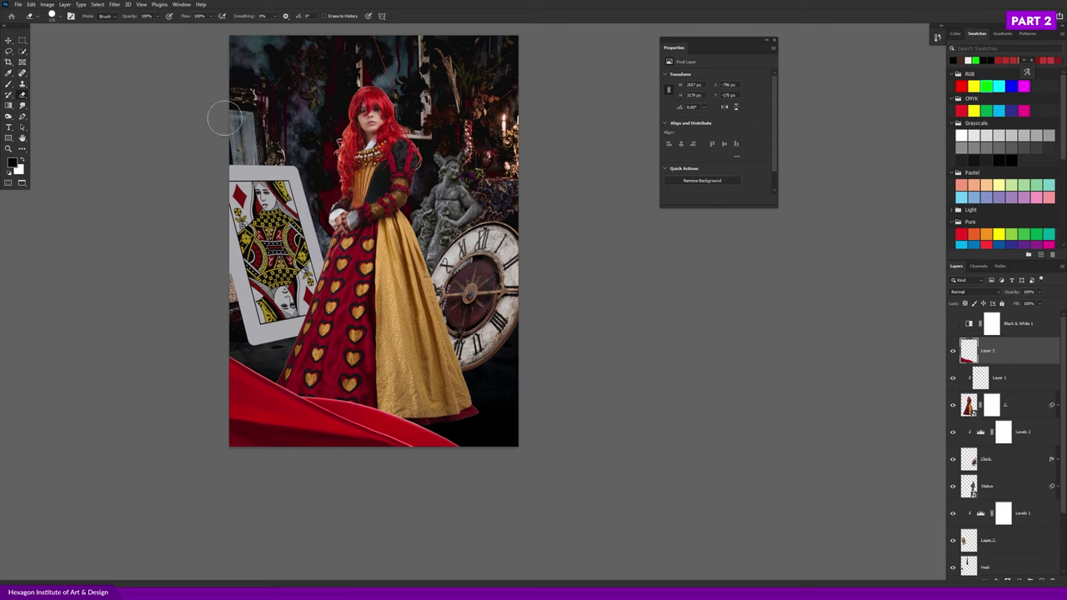
- Nudge the red cloth layer slightly right and down along the bottom edge
{"action": "scroll", "coordinate": [373, 271], "scroll_direction": "down", "scroll_amount": 2}
{"action": "scroll", "coordinate": [394, 302], "scroll_direction": "right", "scroll_amount": 2}
{"action": "scroll", "coordinate": [389, 317], "scroll_direction": "up", "scroll_amount": 3}
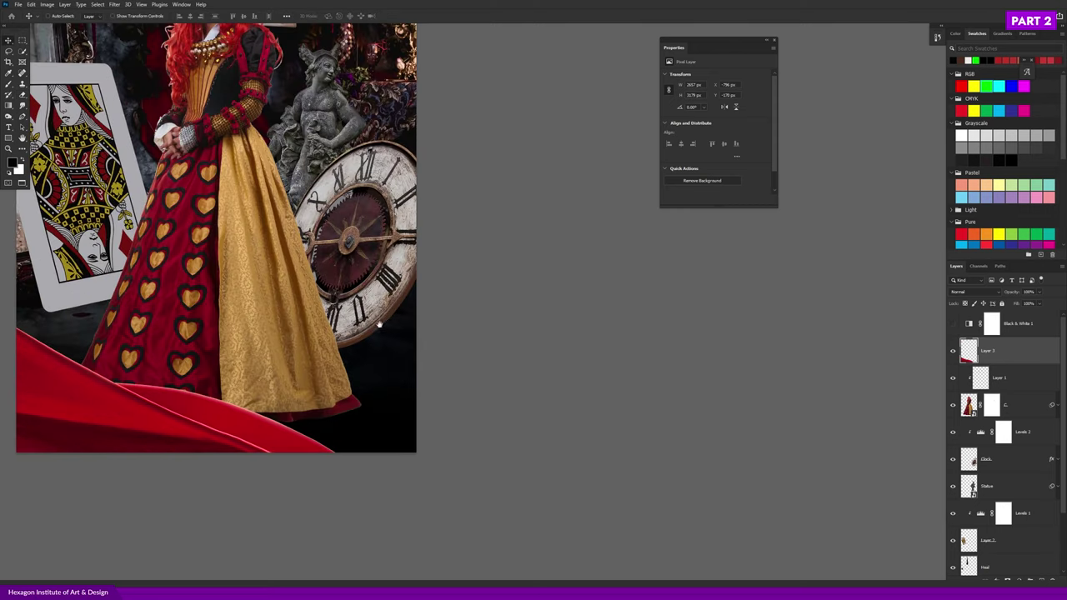
{"action": "scroll", "coordinate": [286, 360], "scroll_direction": "left", "scroll_amount": 3}
{"action": "scroll", "coordinate": [170, 307], "scroll_direction": "left", "scroll_amount": 2}
{"action": "left_click_drag", "start_coordinate": [356, 394], "coordinate": [392, 402]}
{"action": "scroll", "coordinate": [388, 392], "scroll_direction": "down", "scroll_amount": 2}
{"action": "scroll", "coordinate": [384, 386], "scroll_direction": "right", "scroll_amount": 1}
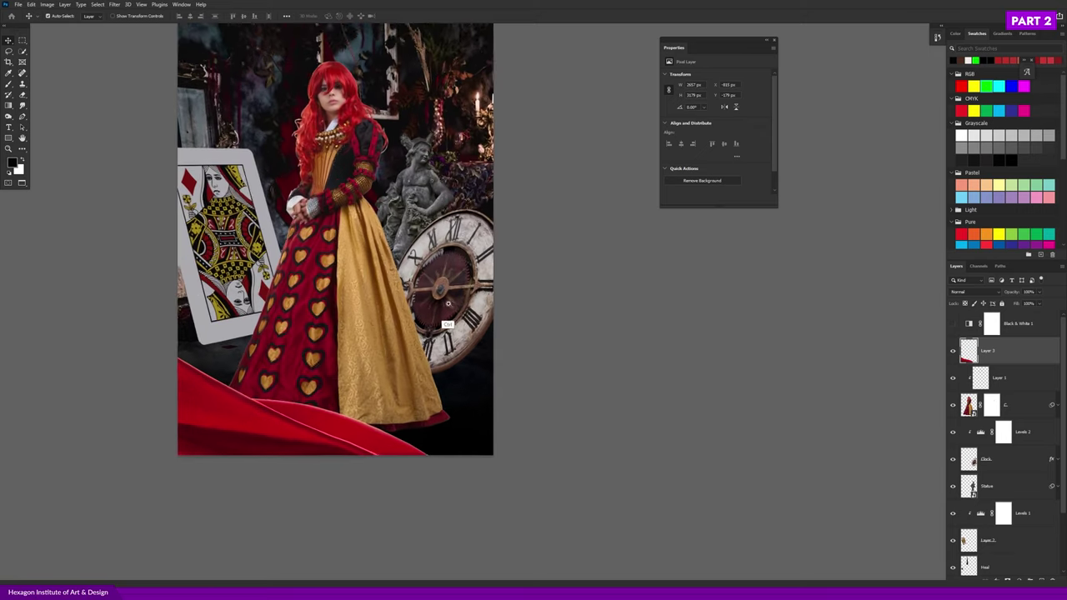
{"action": "key", "text": "alt+Tab"}
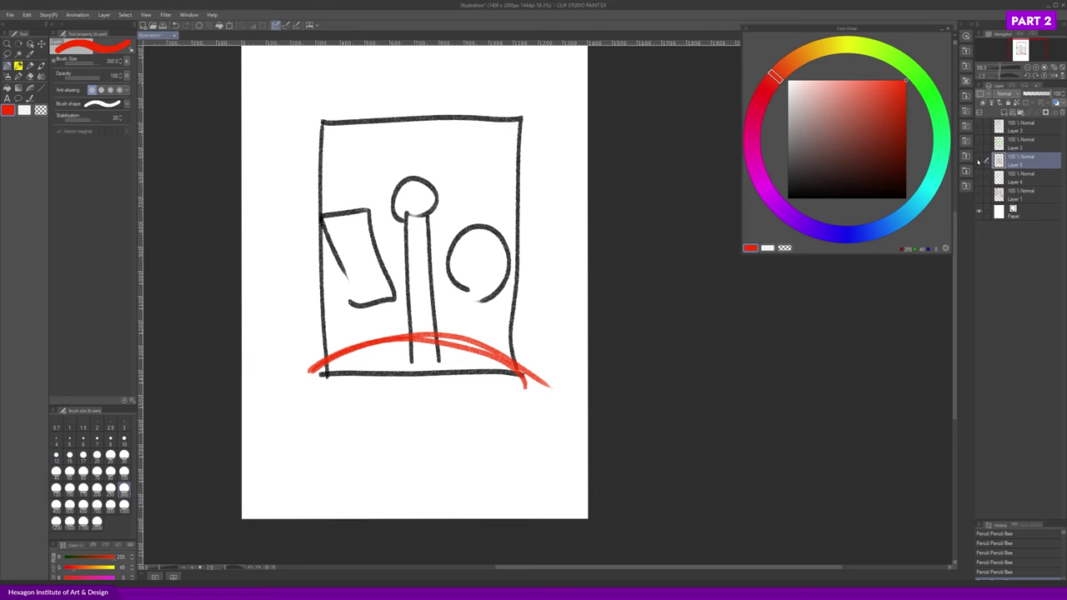
- With a smaller brush, draw a red eye and start its dashed red sightline
{"action": "mouse_move", "coordinate": [313, 233]}
{"action": "left_mouse_down"}
{"action": "mouse_move", "coordinate": [283, 242]}
{"action": "mouse_move", "coordinate": [293, 257]}
{"action": "left_mouse_up"}
{"action": "key", "text": "Delete"}
{"action": "left_click", "coordinate": [56, 455]}
{"action": "mouse_move", "coordinate": [326, 187]}
{"action": "left_mouse_down"}
{"action": "mouse_move", "coordinate": [317, 228]}
{"action": "mouse_move", "coordinate": [325, 214]}
{"action": "mouse_move", "coordinate": [372, 214]}
{"action": "left_mouse_up"}
{"action": "left_click_drag", "start_coordinate": [392, 214], "coordinate": [400, 213]}
- Draw tall dark brown arches at the end of the sightline
{"action": "mouse_move", "coordinate": [378, 285]}
{"action": "left_mouse_down"}
{"action": "mouse_move", "coordinate": [402, 283]}
{"action": "mouse_move", "coordinate": [435, 305]}
{"action": "mouse_move", "coordinate": [497, 294]}
{"action": "left_mouse_up"}
{"action": "left_click", "coordinate": [847, 143]}
{"action": "key", "text": "ctrl+z"}
{"action": "mouse_move", "coordinate": [509, 288]}
{"action": "left_mouse_down"}
{"action": "mouse_move", "coordinate": [507, 265]}
{"action": "mouse_move", "coordinate": [524, 288]}
{"action": "left_mouse_up"}
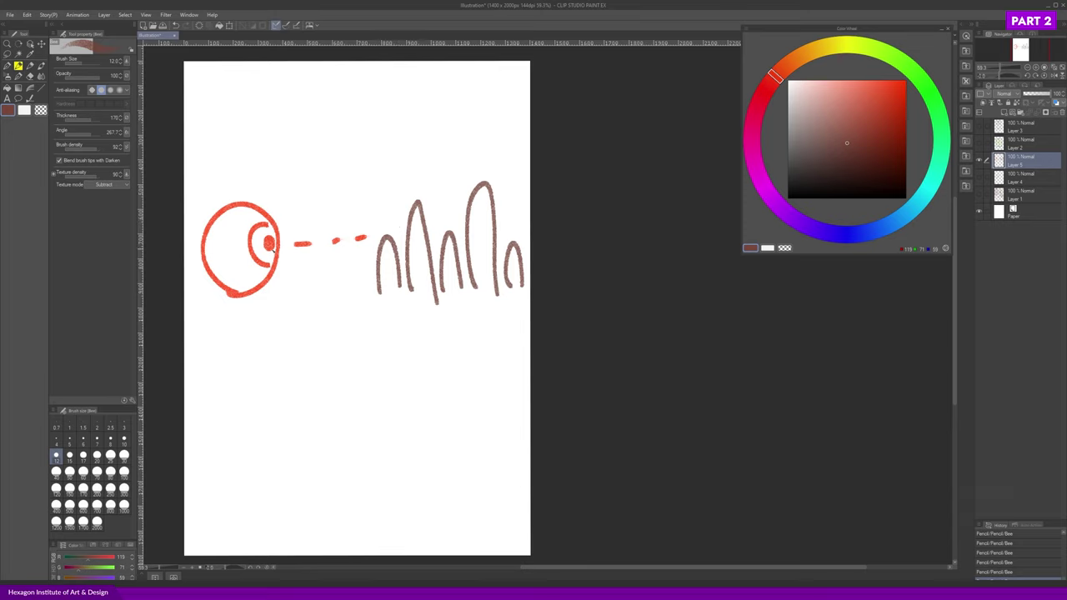
- Circle the tallest arch in red and add red dashes and dabs along the trail
{"action": "left_click", "coordinate": [258, 249], "text": "alt"}
{"action": "left_click_drag", "start_coordinate": [374, 237], "coordinate": [382, 235]}
{"action": "mouse_move", "coordinate": [402, 235]}
{"action": "left_mouse_down"}
{"action": "mouse_move", "coordinate": [472, 230]}
{"action": "mouse_move", "coordinate": [460, 171]}
{"action": "mouse_move", "coordinate": [508, 225]}
{"action": "mouse_move", "coordinate": [446, 179]}
{"action": "mouse_move", "coordinate": [523, 208]}
{"action": "mouse_move", "coordinate": [471, 235]}
{"action": "left_mouse_up"}
{"action": "left_click_drag", "start_coordinate": [451, 181], "coordinate": [447, 215]}
{"action": "left_click", "coordinate": [350, 190]}
{"action": "left_click_drag", "start_coordinate": [409, 181], "coordinate": [430, 181]}
{"action": "left_click_drag", "start_coordinate": [385, 155], "coordinate": [392, 160]}
{"action": "left_click", "coordinate": [370, 147]}
{"action": "left_click", "coordinate": [390, 203]}
{"action": "left_click_drag", "start_coordinate": [394, 202], "coordinate": [385, 207]}
{"action": "left_click_drag", "start_coordinate": [379, 212], "coordinate": [370, 218]}
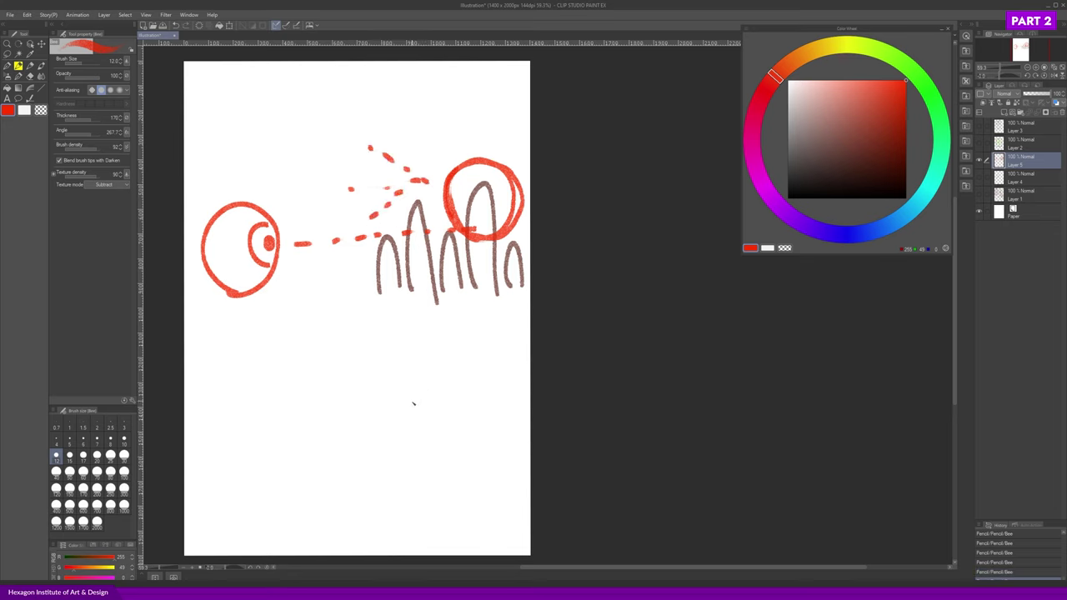
{"action": "key", "text": "alt+Tab"}
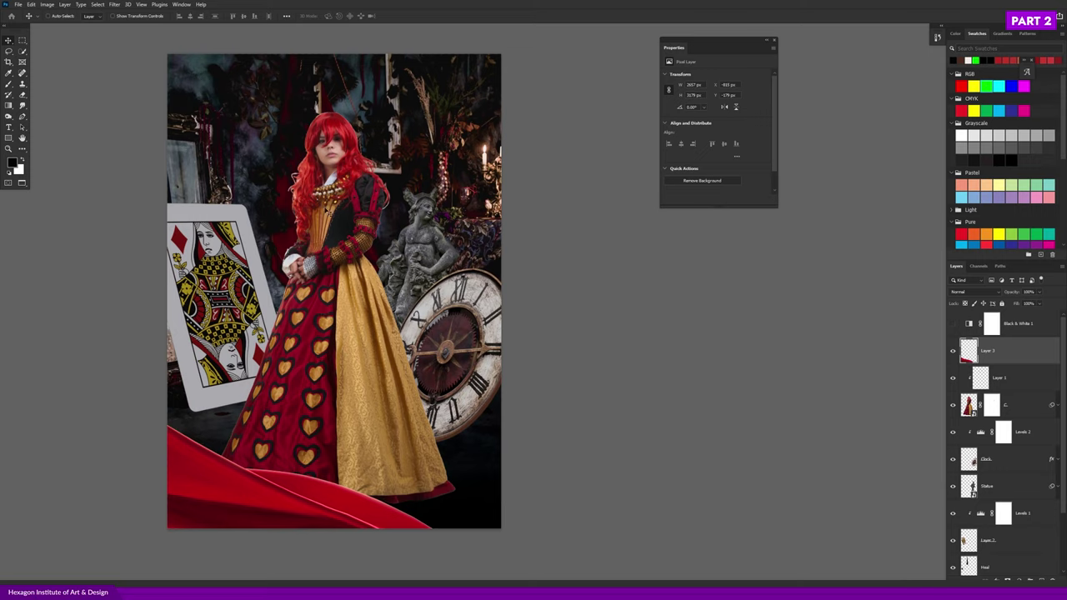
- Duplicate the red fabric Layer 3 as Layer 3 copy and hide the original Layer 3
{"action": "left_click", "coordinate": [254, 334], "text": "ctrl"}
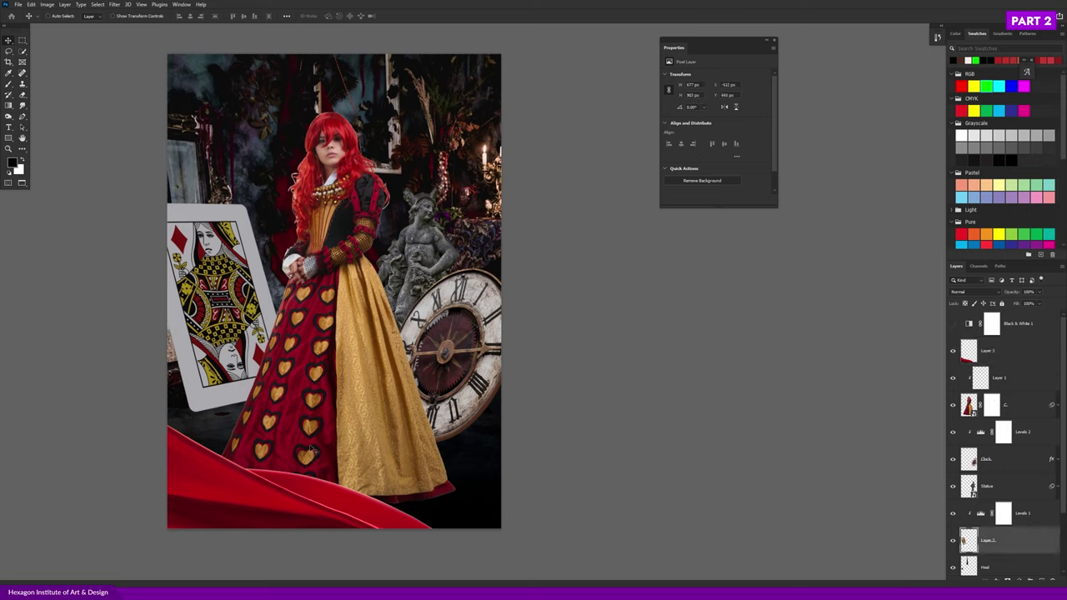
{"action": "scroll", "coordinate": [345, 396], "scroll_direction": "down", "scroll_amount": 1}
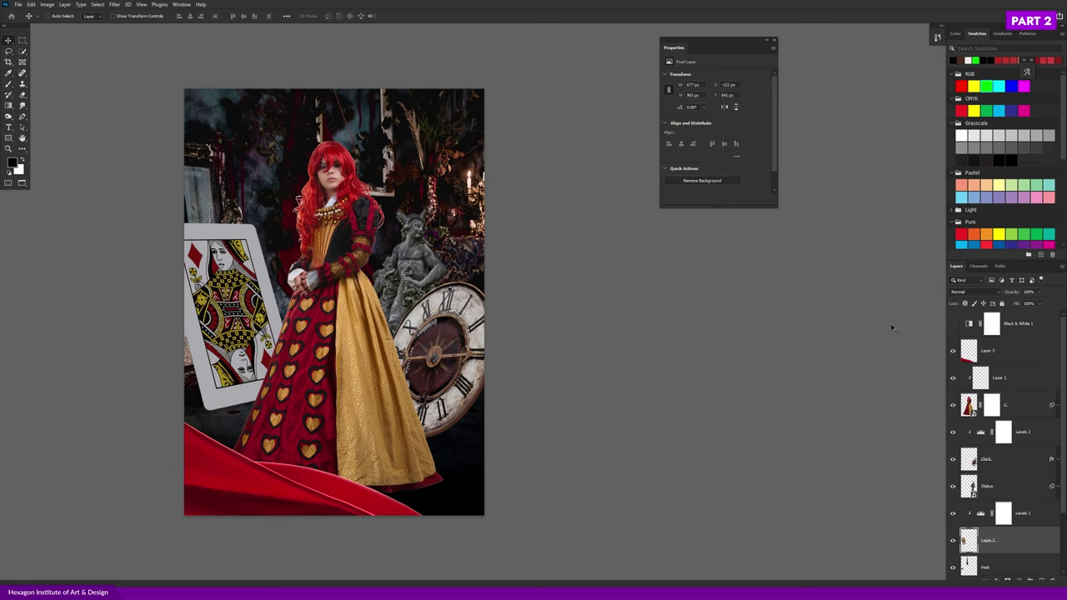
{"action": "left_click", "coordinate": [991, 353]}
{"action": "left_click", "coordinate": [953, 351]}
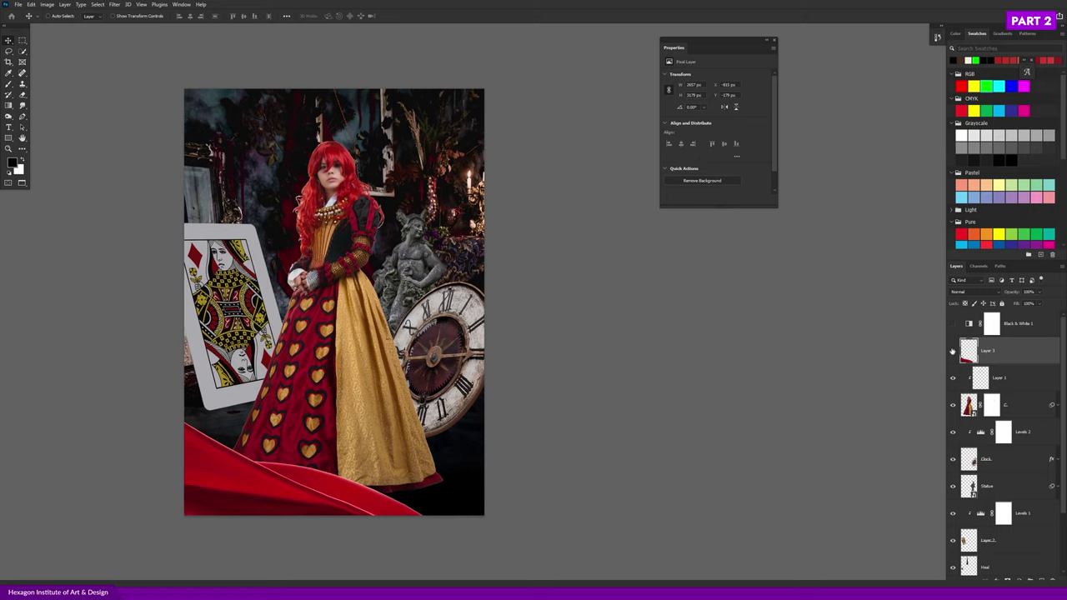
{"action": "key", "text": "ctrl"}
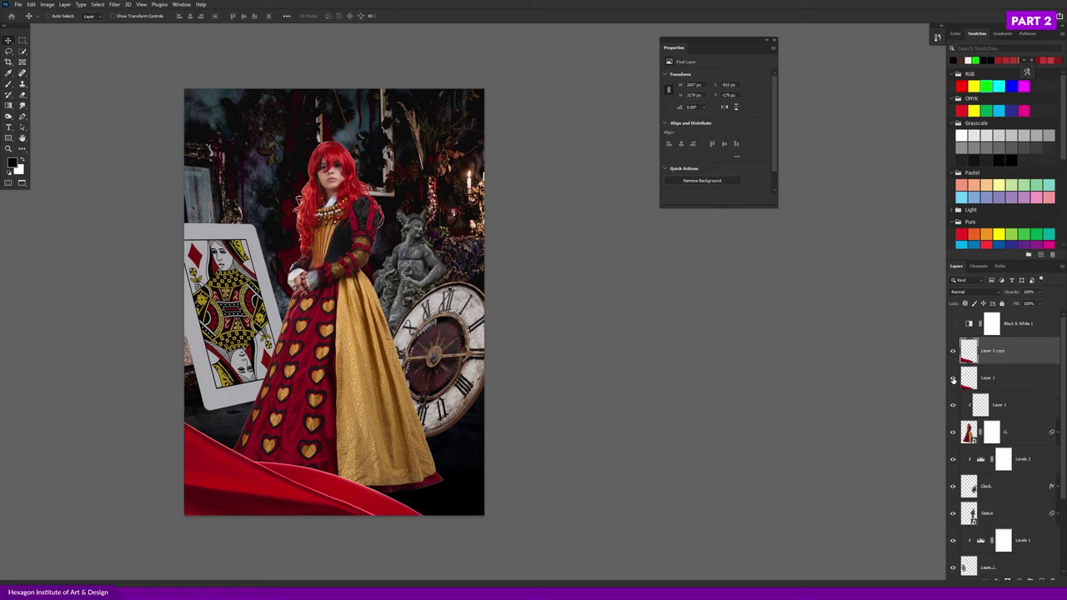
{"action": "left_click", "coordinate": [953, 379]}
{"action": "left_click", "coordinate": [953, 351]}
- Soften the red fabric on Layer 3 copy with a 16-pixel Gaussian Blur
{"action": "left_click", "coordinate": [114, 4]}
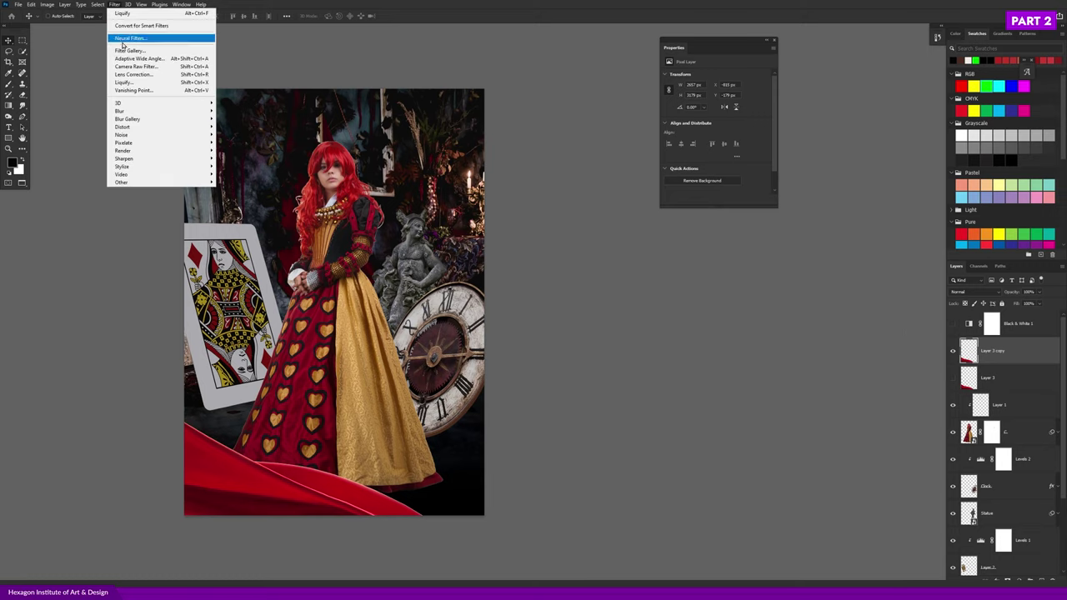
{"action": "mouse_move", "coordinate": [159, 111]}
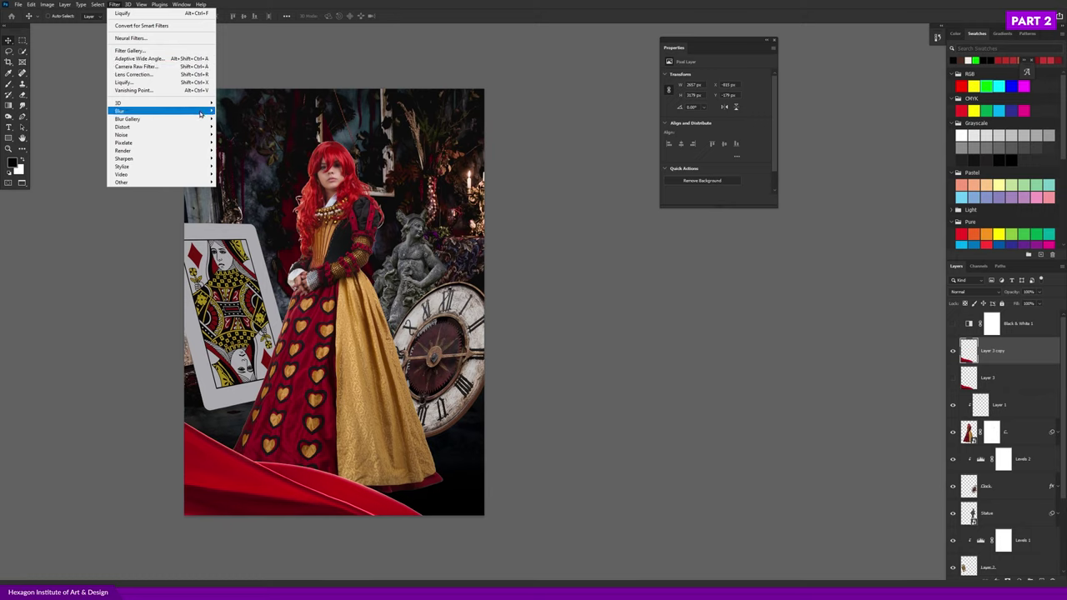
{"action": "left_click", "coordinate": [251, 144]}
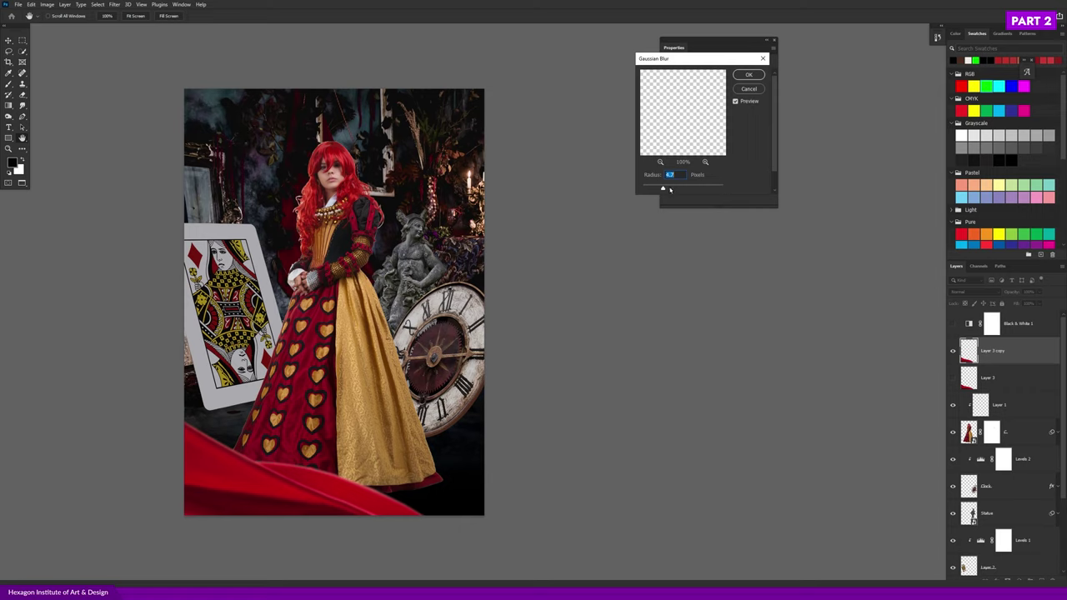
{"action": "left_click_drag", "start_coordinate": [664, 190], "coordinate": [681, 188]}
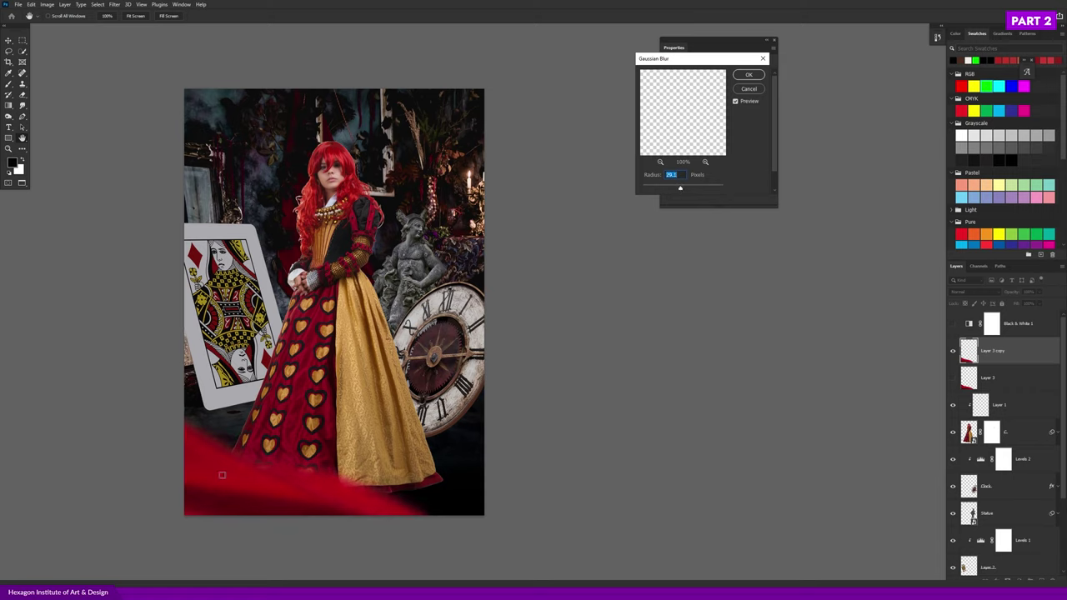
{"action": "left_click_drag", "start_coordinate": [680, 189], "coordinate": [675, 188]}
{"action": "left_click", "coordinate": [736, 102]}
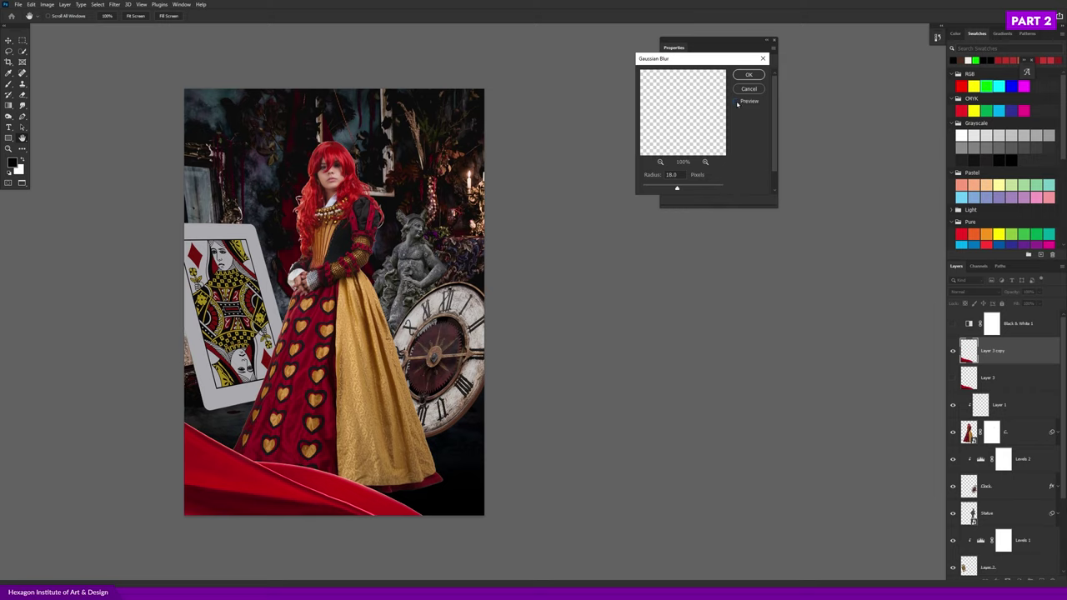
{"action": "left_click", "coordinate": [736, 102]}
{"action": "left_click", "coordinate": [736, 102]}
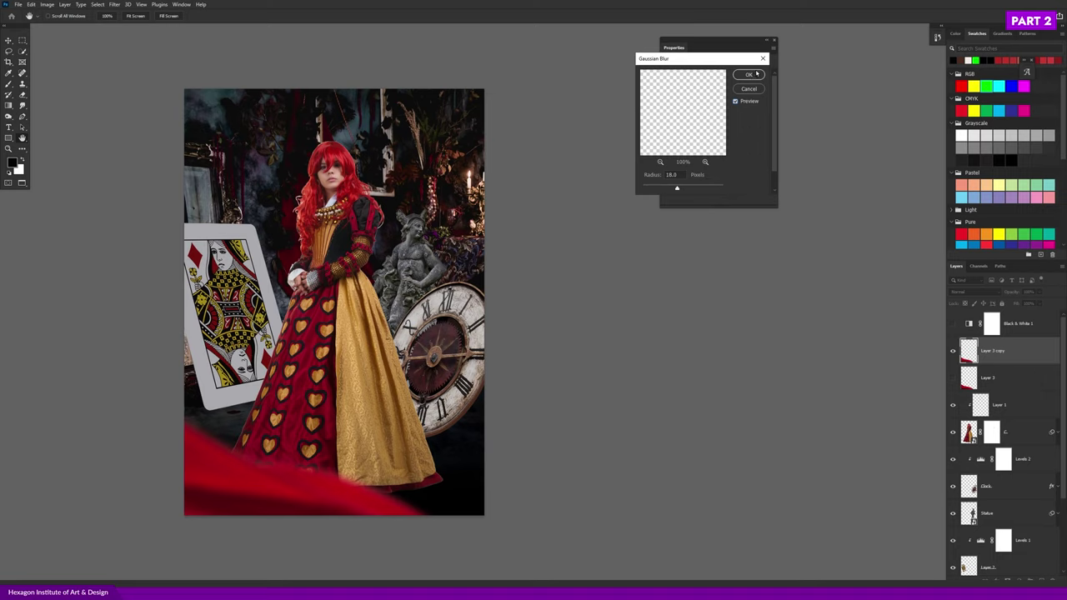
{"action": "left_click", "coordinate": [749, 76]}
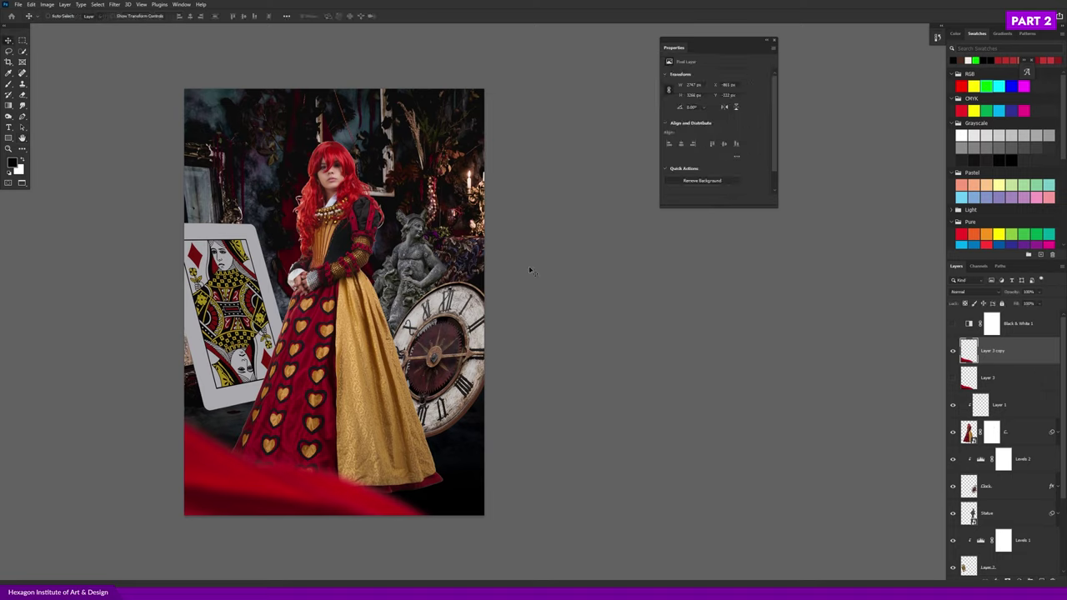
- Shift the blurred fabric layer slightly down in the frame
{"action": "left_click_drag", "start_coordinate": [370, 356], "coordinate": [373, 369]}
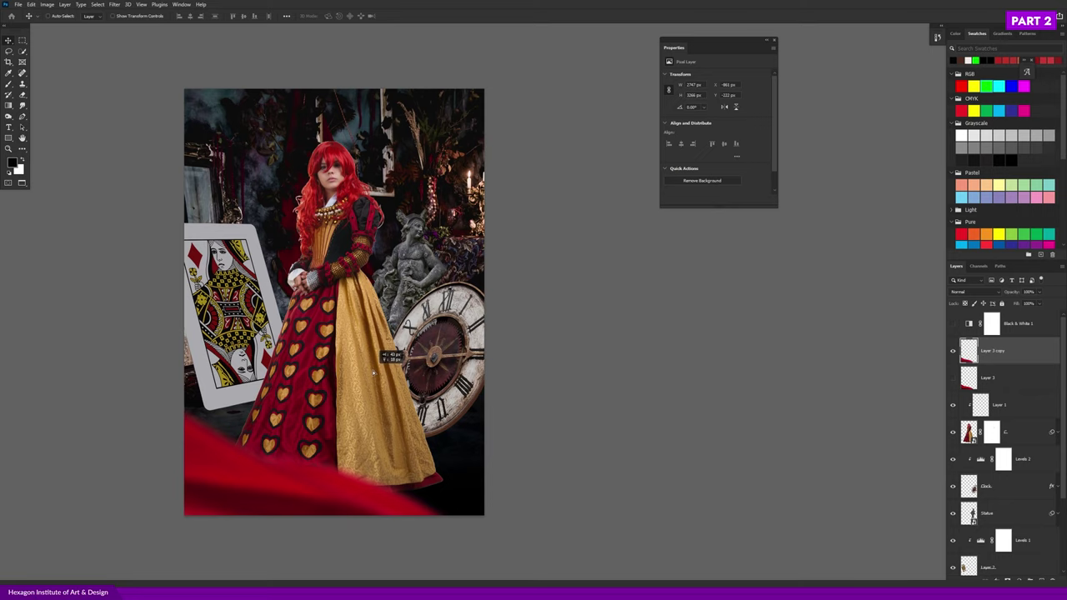
{"action": "scroll", "coordinate": [408, 355], "scroll_direction": "down", "scroll_amount": 1}
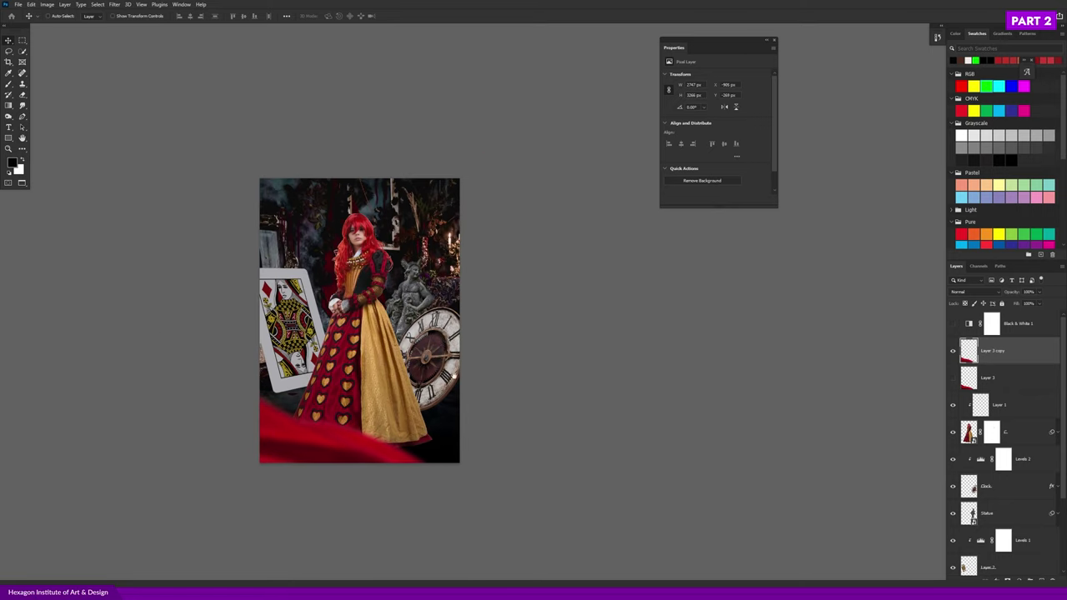
{"action": "scroll", "coordinate": [455, 371], "scroll_direction": "up", "scroll_amount": 1}
{"action": "left_click_drag", "start_coordinate": [485, 359], "coordinate": [435, 374]}
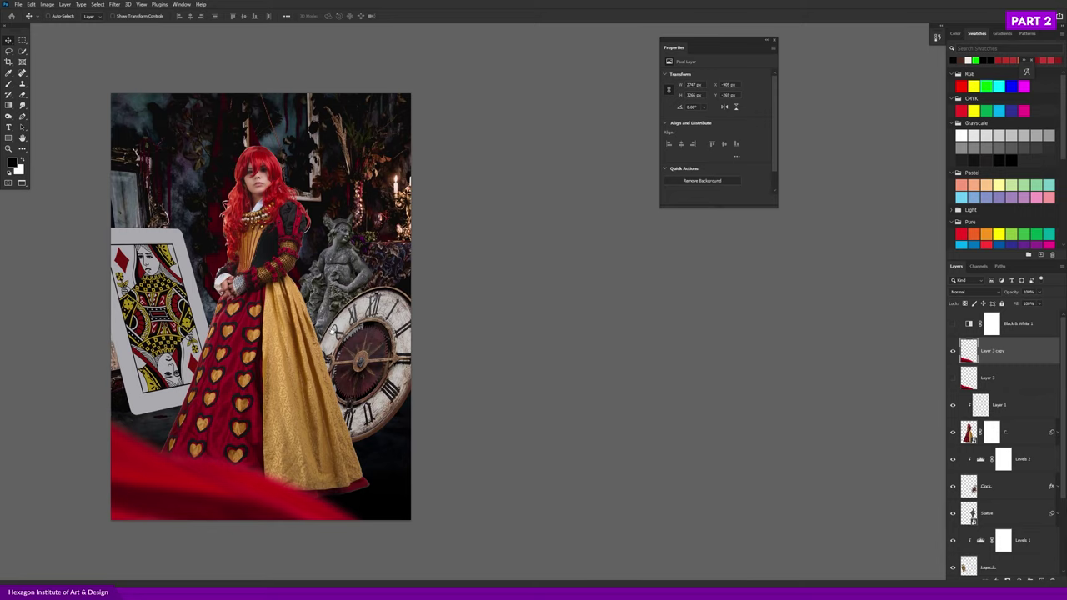
- Nudge the Statue layer slightly up-left, then select the BG and Heal layers
{"action": "left_click", "coordinate": [350, 275], "text": "ctrl"}
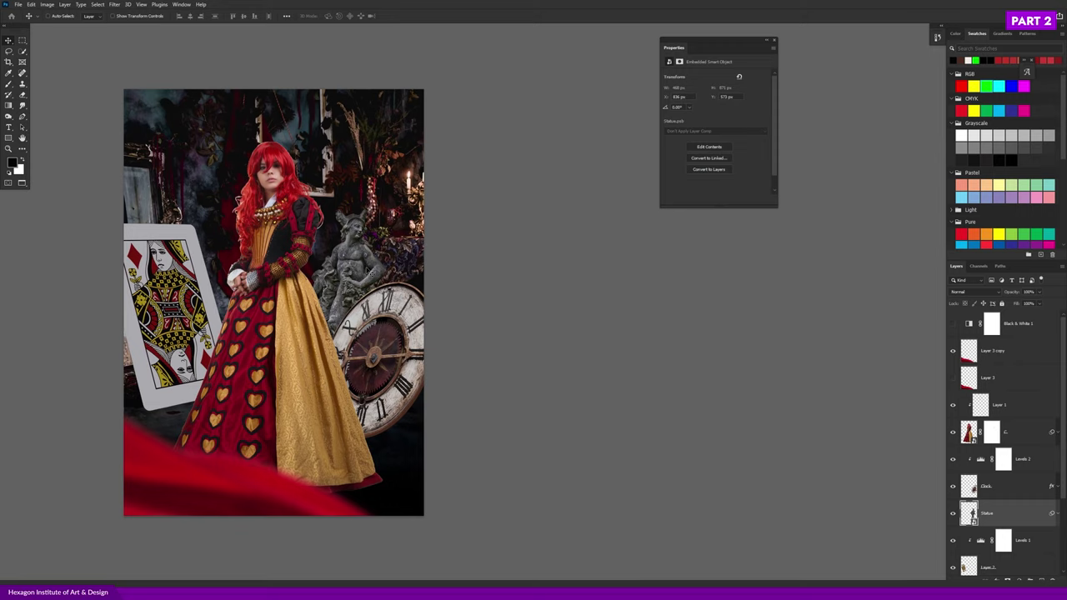
{"action": "left_click_drag", "start_coordinate": [371, 272], "coordinate": [367, 269]}
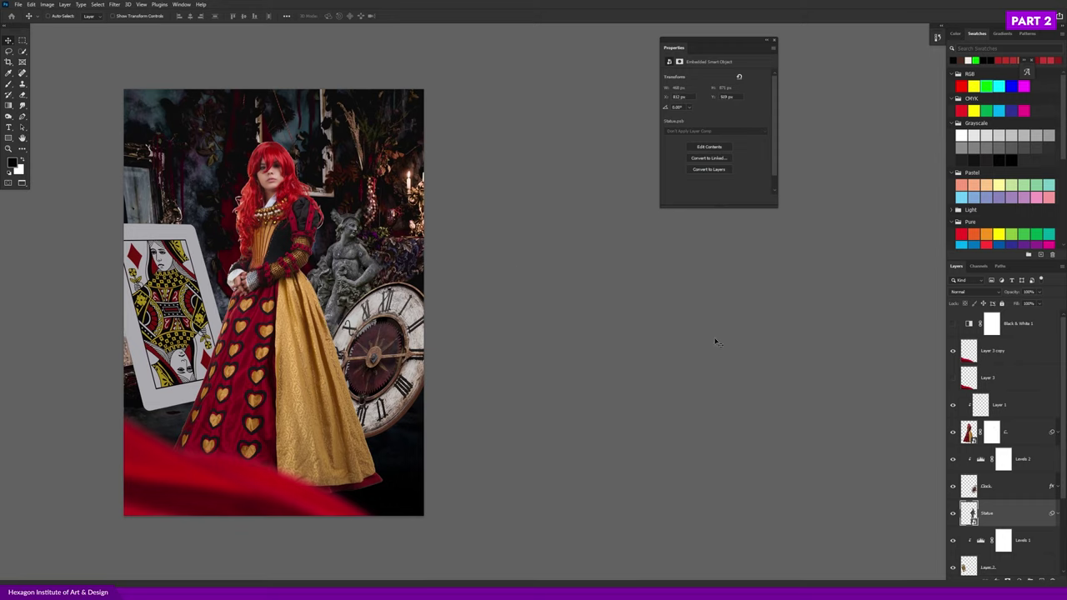
{"action": "scroll", "coordinate": [1062, 450], "scroll_direction": "down", "scroll_amount": 4}
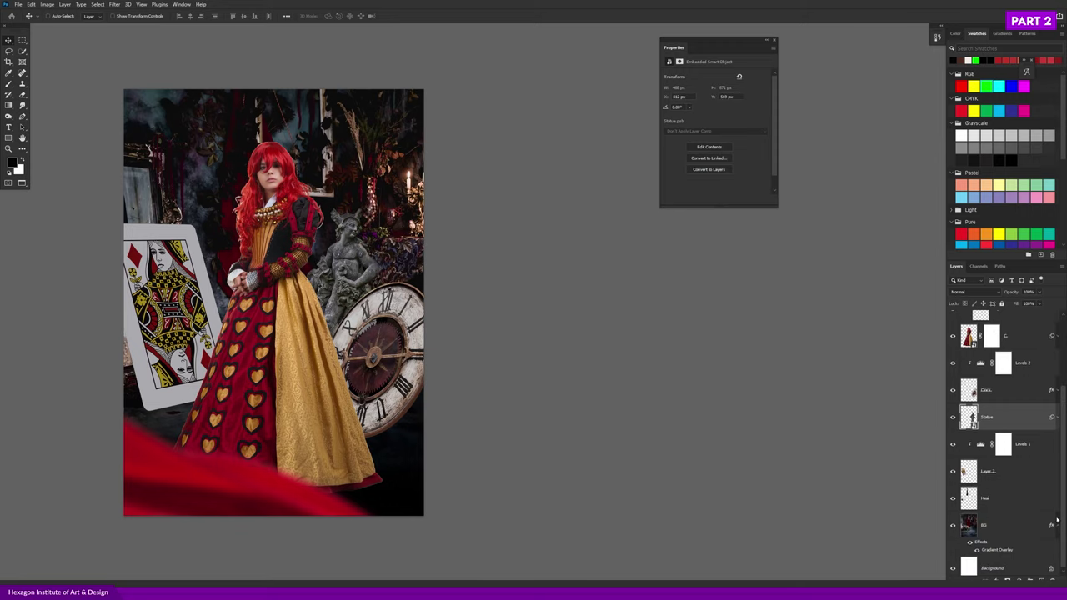
{"action": "left_click", "coordinate": [996, 518]}
{"action": "left_click", "coordinate": [984, 500], "text": "shift"}
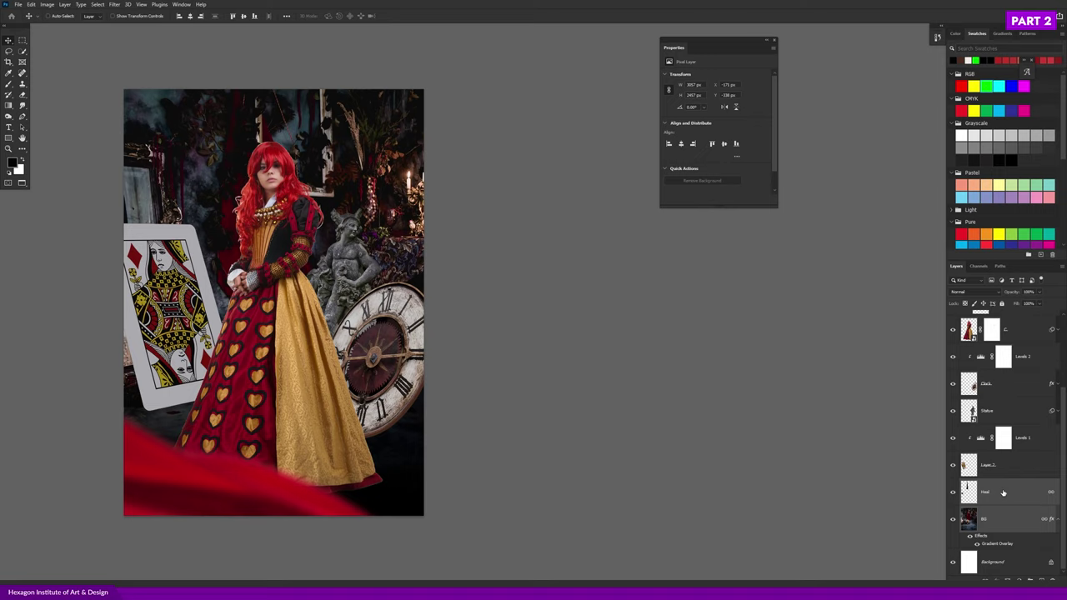
- Merge the Heal and BG layers into a single Heal background layer
{"action": "key", "text": "ctrl+e"}
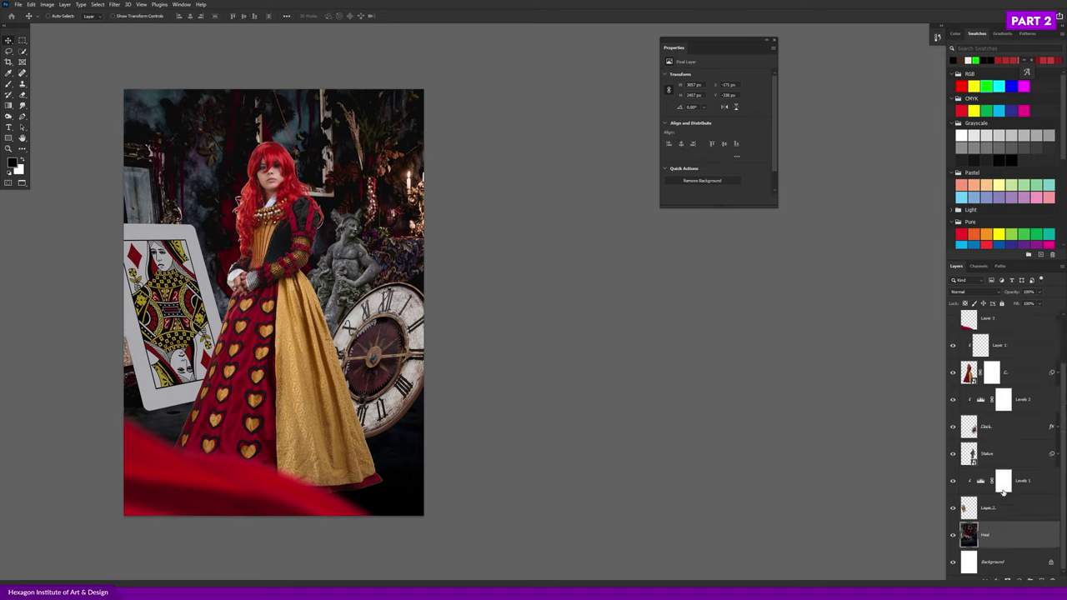
{"action": "left_click", "coordinate": [953, 535]}
{"action": "left_click", "coordinate": [953, 534]}
- Cancel a Gaussian Blur on the merged background, then duplicate it as Heal copy
{"action": "left_click", "coordinate": [115, 5]}
{"action": "key", "text": "Escape"}
{"action": "left_click", "coordinate": [115, 5]}
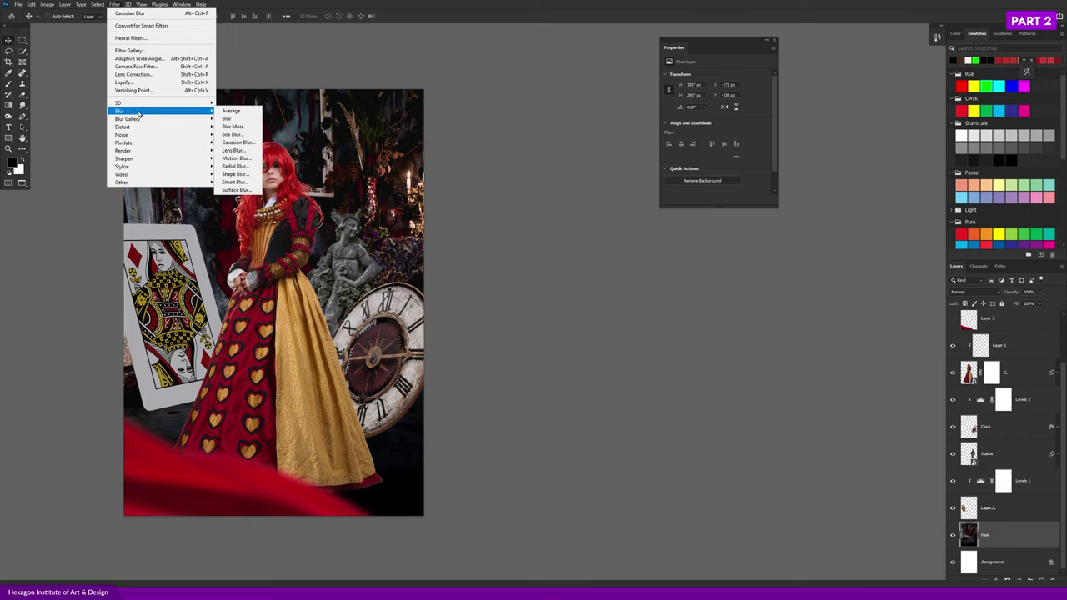
{"action": "left_click", "coordinate": [241, 142]}
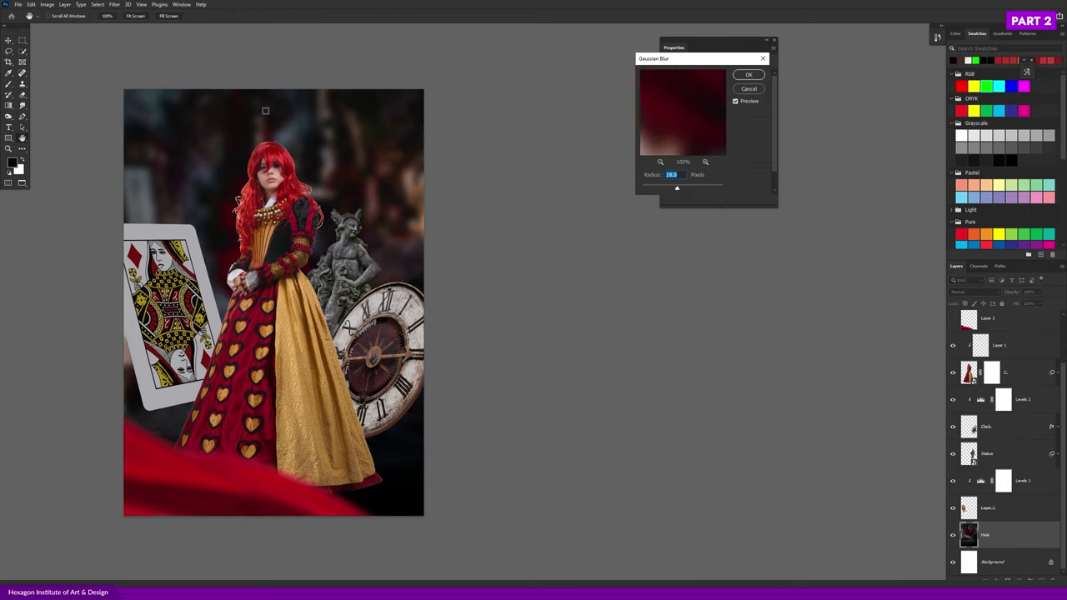
{"action": "left_click", "coordinate": [745, 90]}
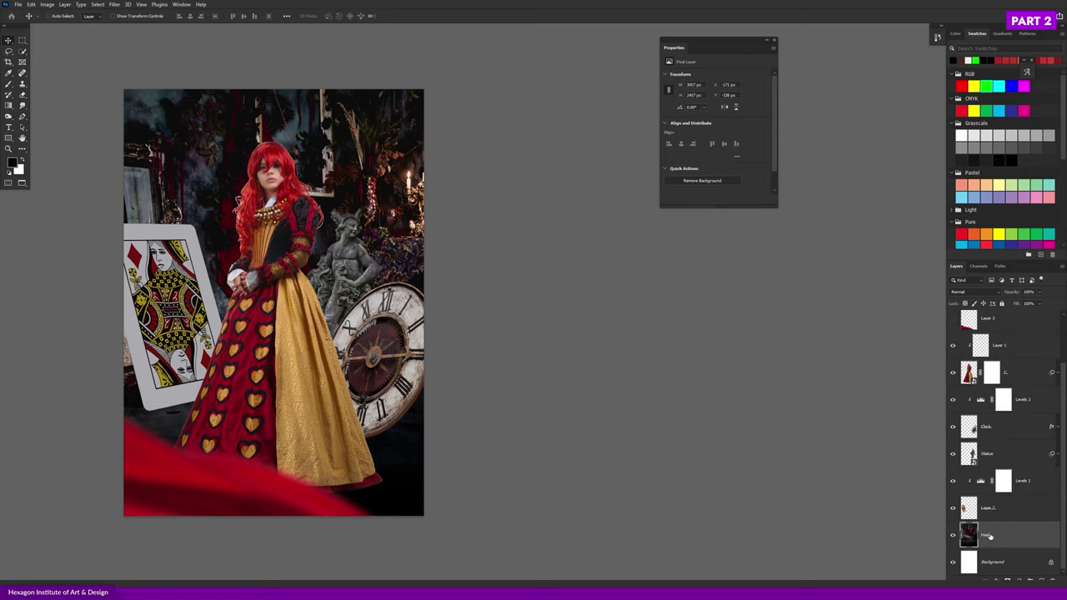
{"action": "key", "text": "ctrl+j"}
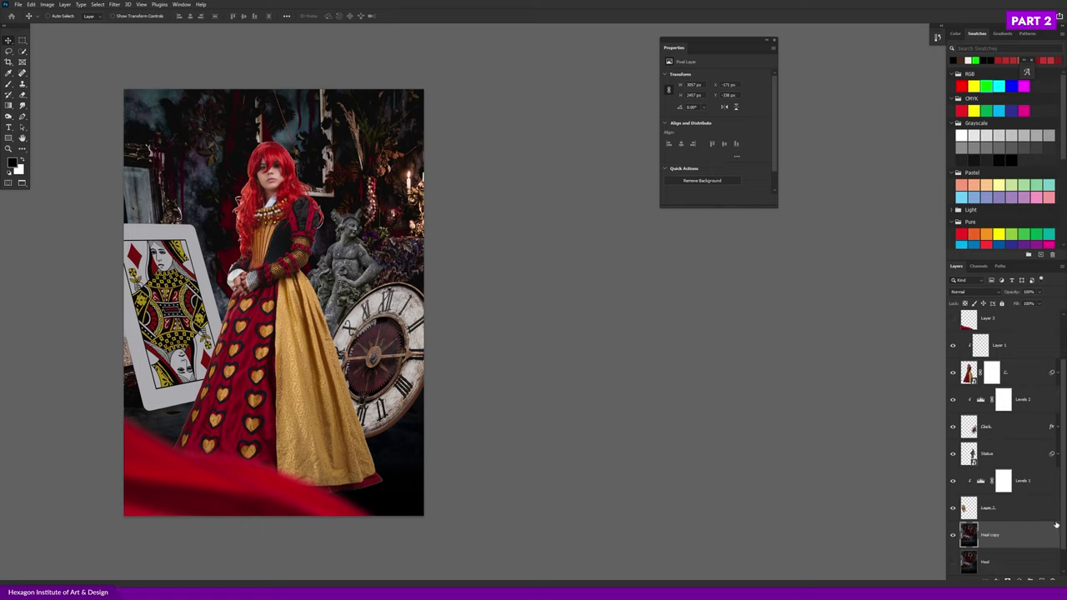
- Apply a 2.5-pixel Gaussian Blur to the Heal copy background layer
{"action": "scroll", "coordinate": [1061, 529], "scroll_direction": "down", "scroll_amount": 1}
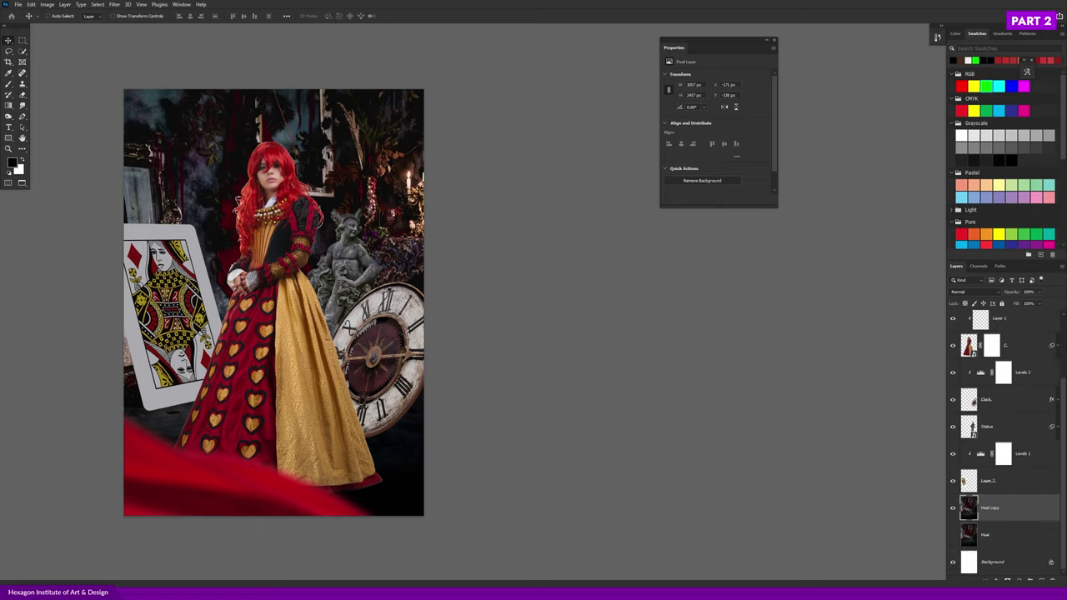
{"action": "left_click", "coordinate": [114, 4]}
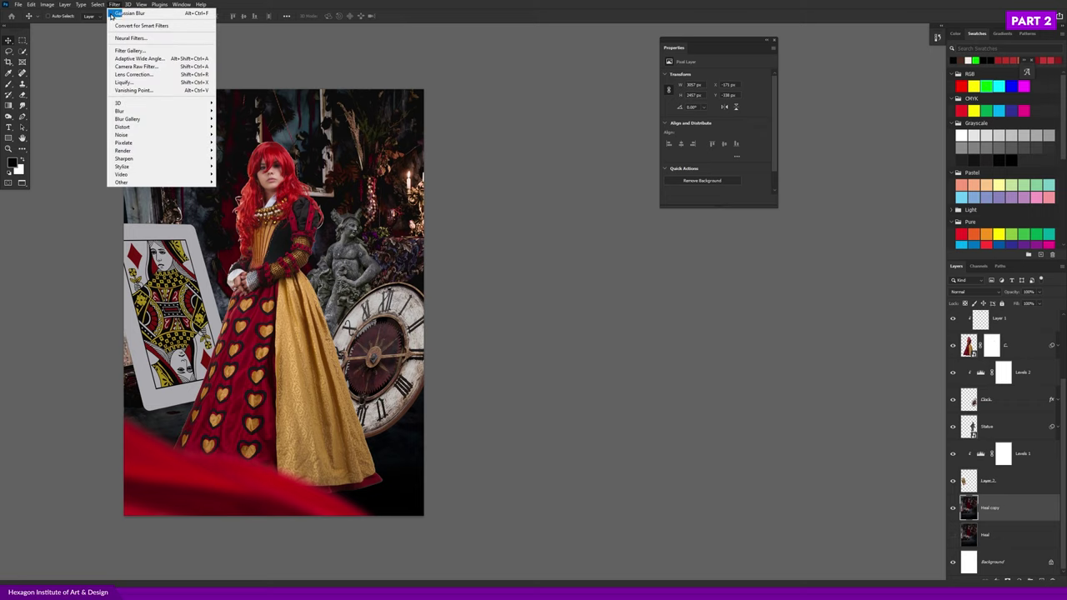
{"action": "left_click", "coordinate": [238, 142]}
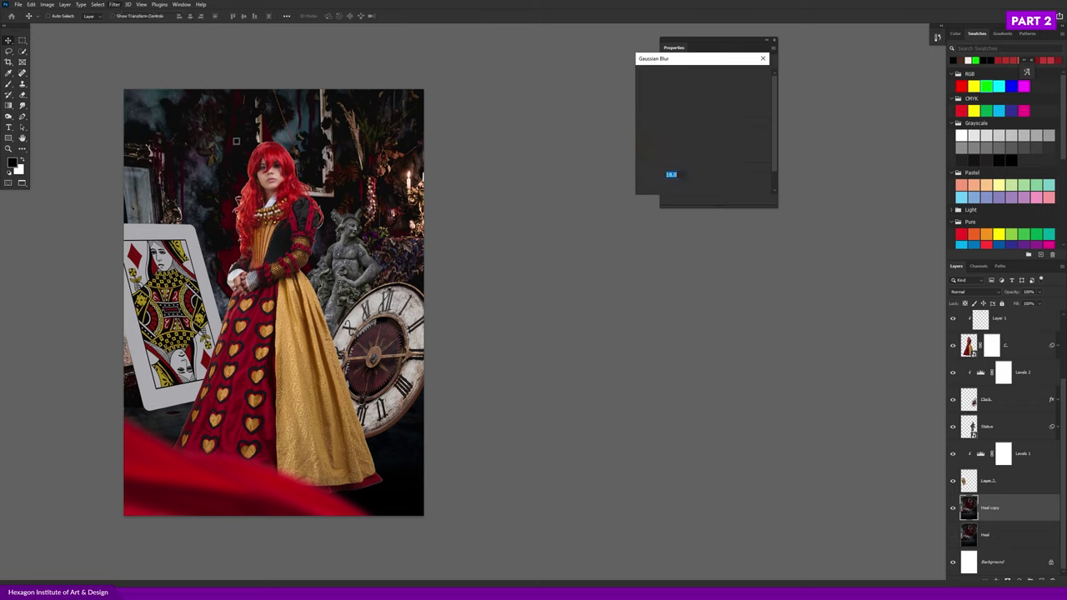
{"action": "left_click_drag", "start_coordinate": [676, 188], "coordinate": [650, 190]}
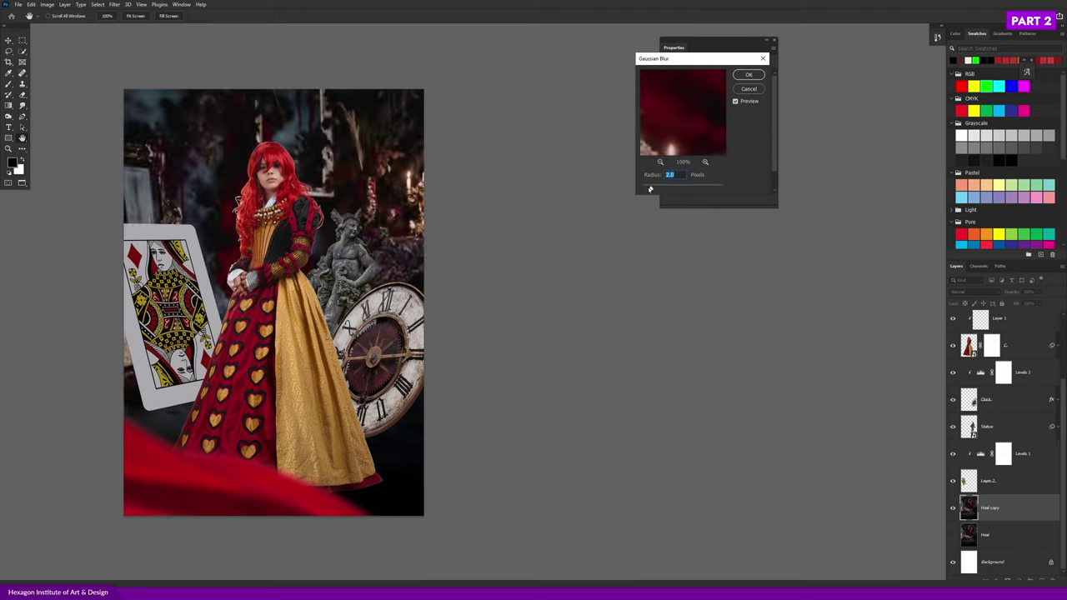
{"action": "left_click_drag", "start_coordinate": [647, 189], "coordinate": [681, 190]}
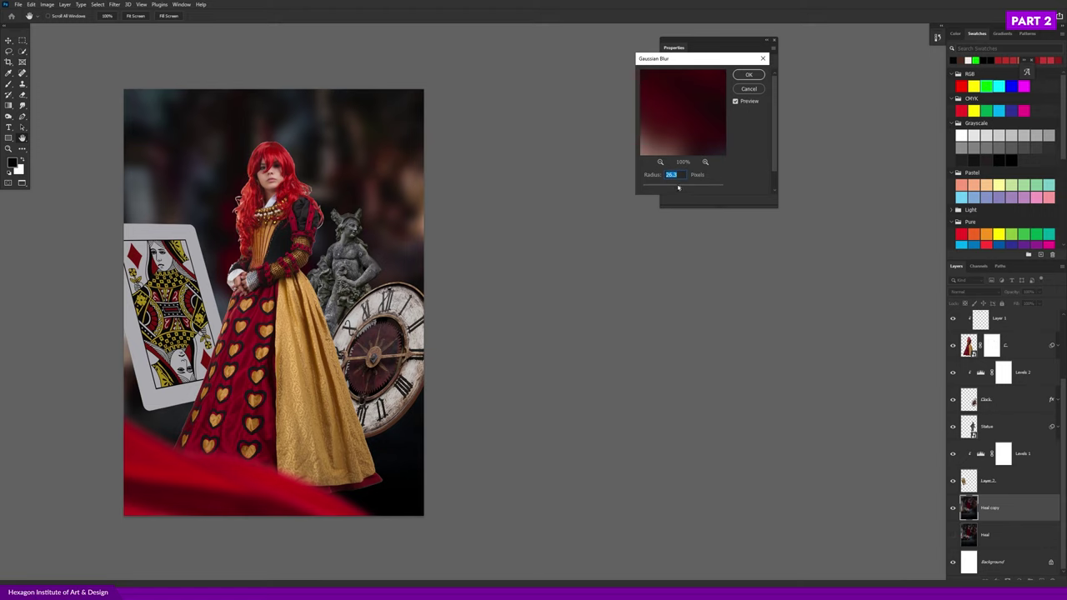
{"action": "left_click", "coordinate": [648, 188]}
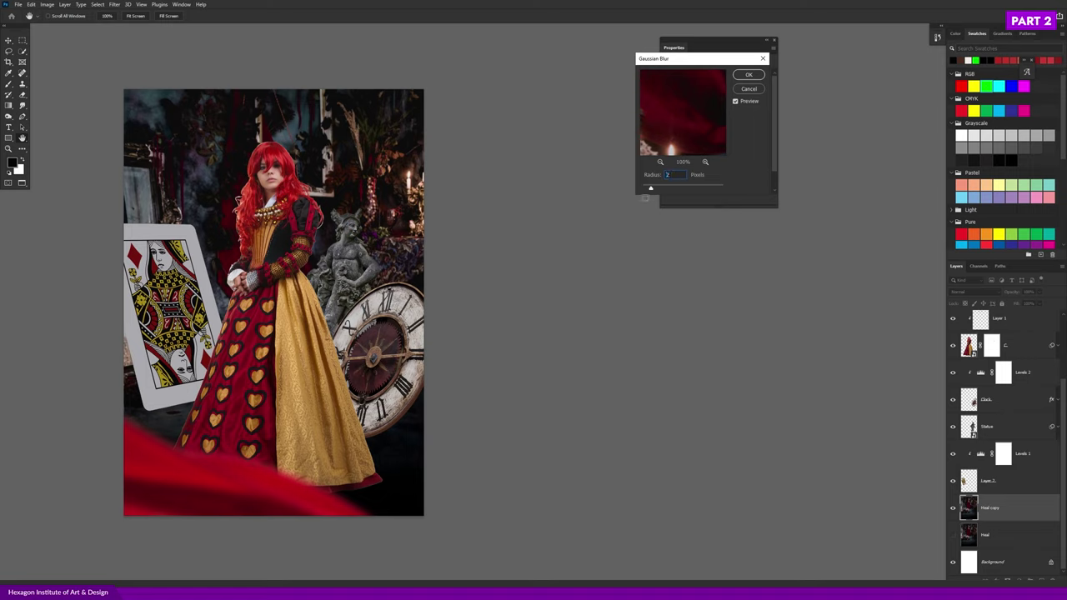
{"action": "left_click", "coordinate": [655, 177]}
{"action": "type", "text": "3"}
{"action": "key", "text": "ctrl+plus"}
{"action": "key", "text": "ctrl+plus"}
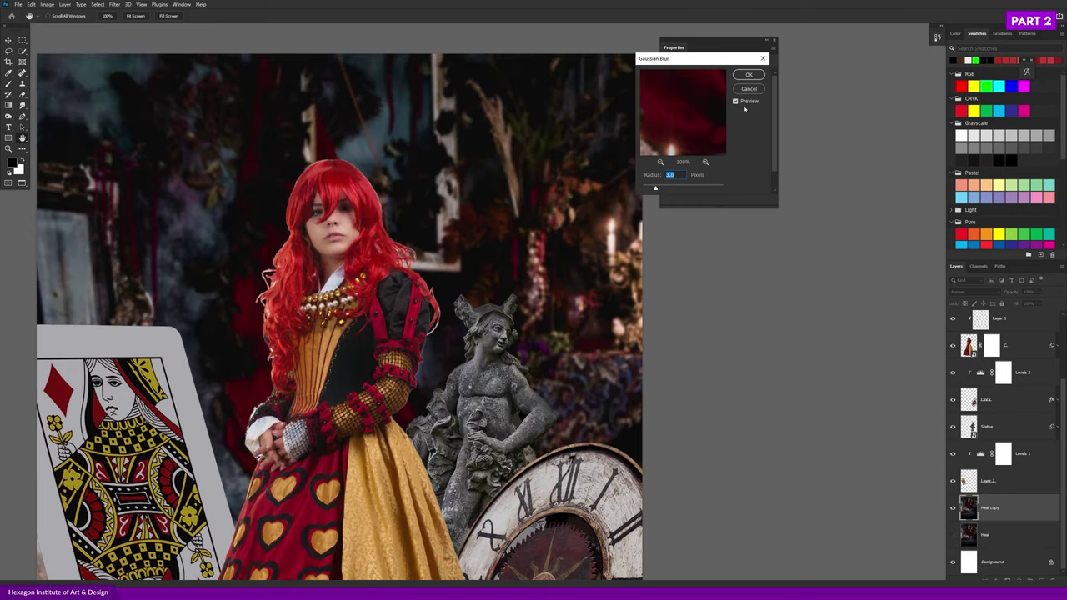
{"action": "left_click", "coordinate": [735, 102]}
{"action": "left_click", "coordinate": [735, 101]}
{"action": "double_click", "coordinate": [670, 175]}
{"action": "type", "text": "2.5"}
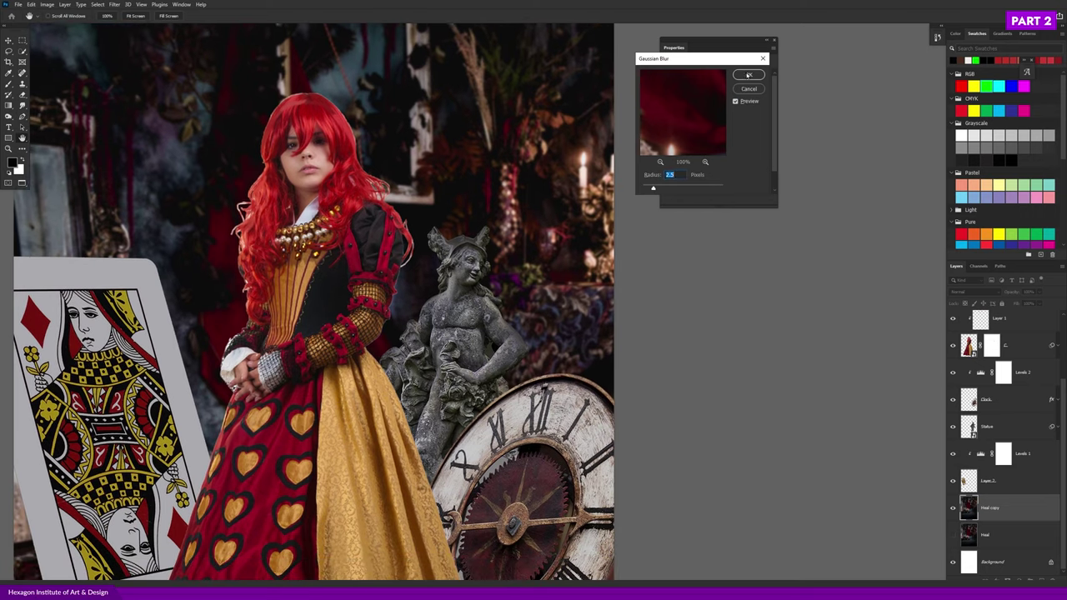
{"action": "left_click", "coordinate": [748, 75]}
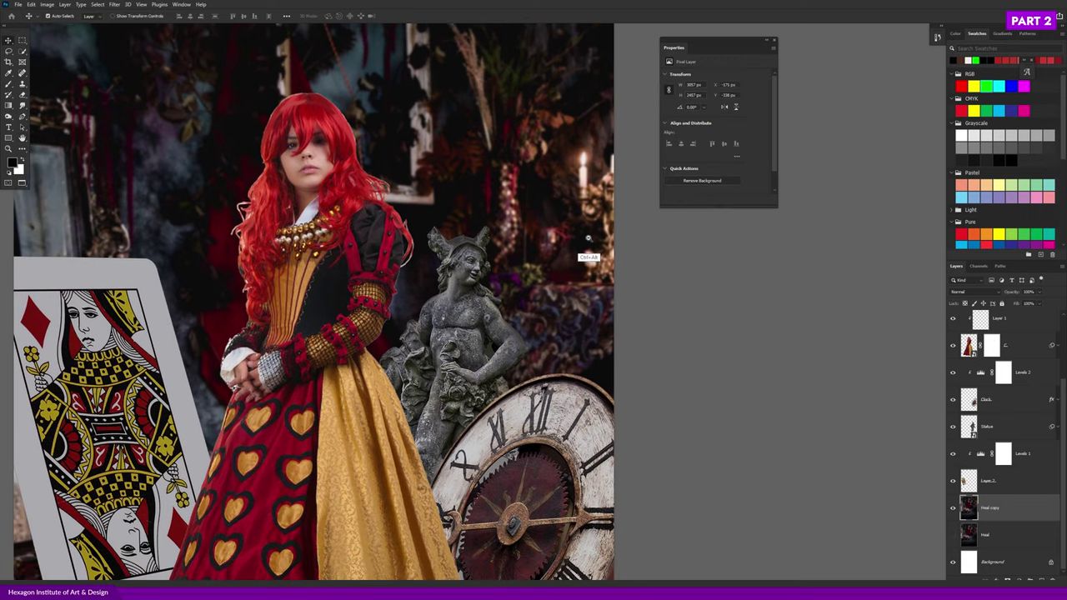
- Rotate the Statue layer about 4.41° so it tilts slightly beside the clock
{"action": "key", "text": "ctrl+minus"}
{"action": "key", "text": "ctrl+plus"}
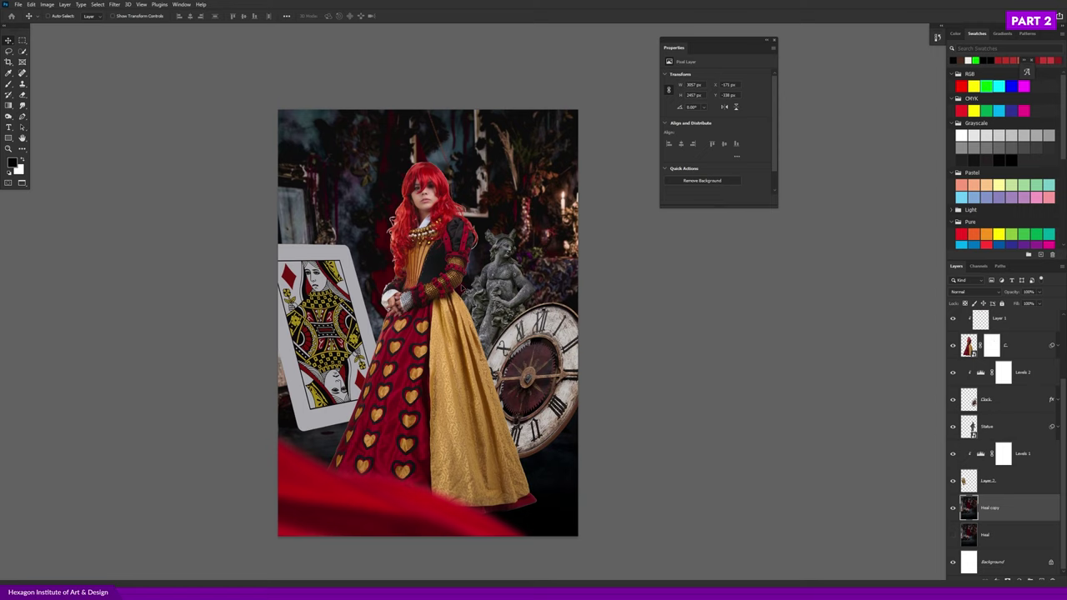
{"action": "left_click", "coordinate": [505, 297], "text": "ctrl"}
{"action": "scroll", "coordinate": [500, 257], "scroll_direction": "up", "scroll_amount": 1}
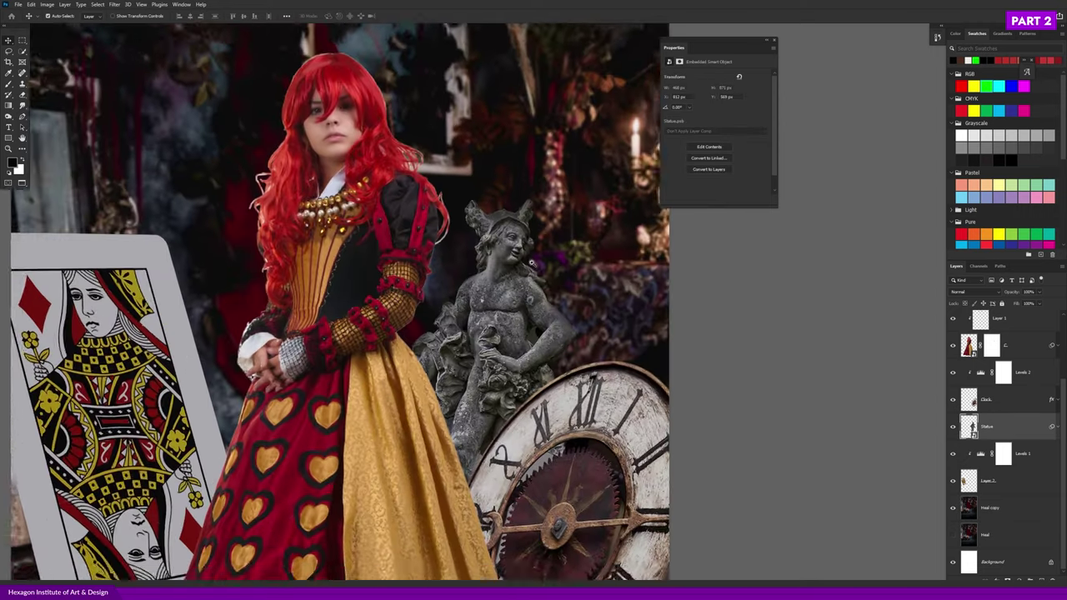
{"action": "scroll", "coordinate": [504, 254], "scroll_direction": "up", "scroll_amount": 1}
{"action": "scroll", "coordinate": [510, 249], "scroll_direction": "up", "scroll_amount": 1}
{"action": "key", "text": "ctrl+t"}
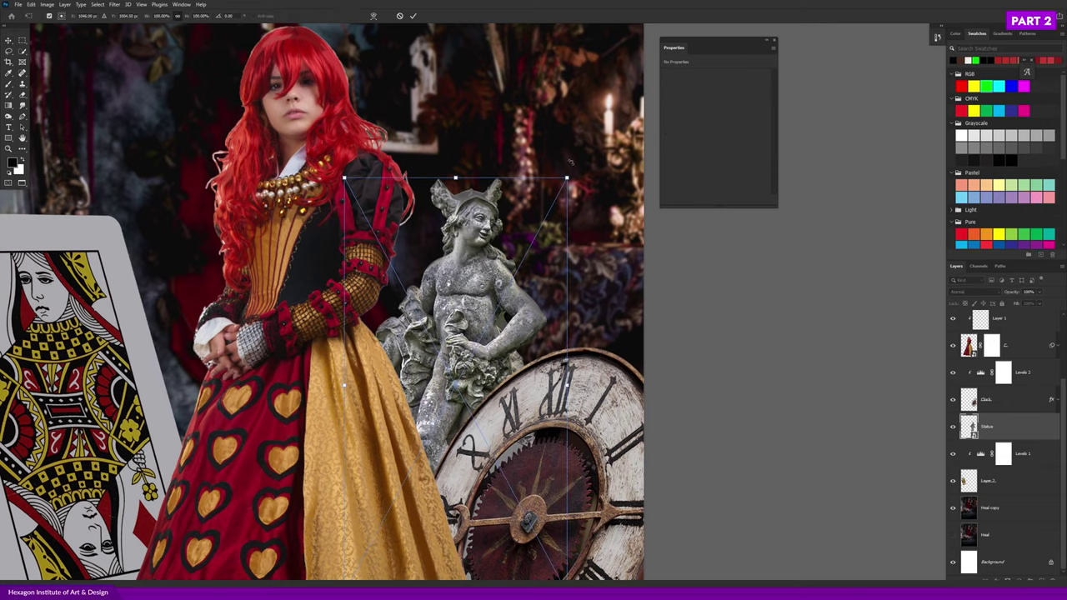
{"action": "mouse_move", "coordinate": [572, 158]}
{"action": "left_mouse_down"}
{"action": "mouse_move", "coordinate": [596, 151]}
{"action": "mouse_move", "coordinate": [580, 195]}
{"action": "left_mouse_up"}
{"action": "key", "text": "Return"}
{"action": "scroll", "coordinate": [549, 262], "scroll_direction": "down", "scroll_amount": 1}
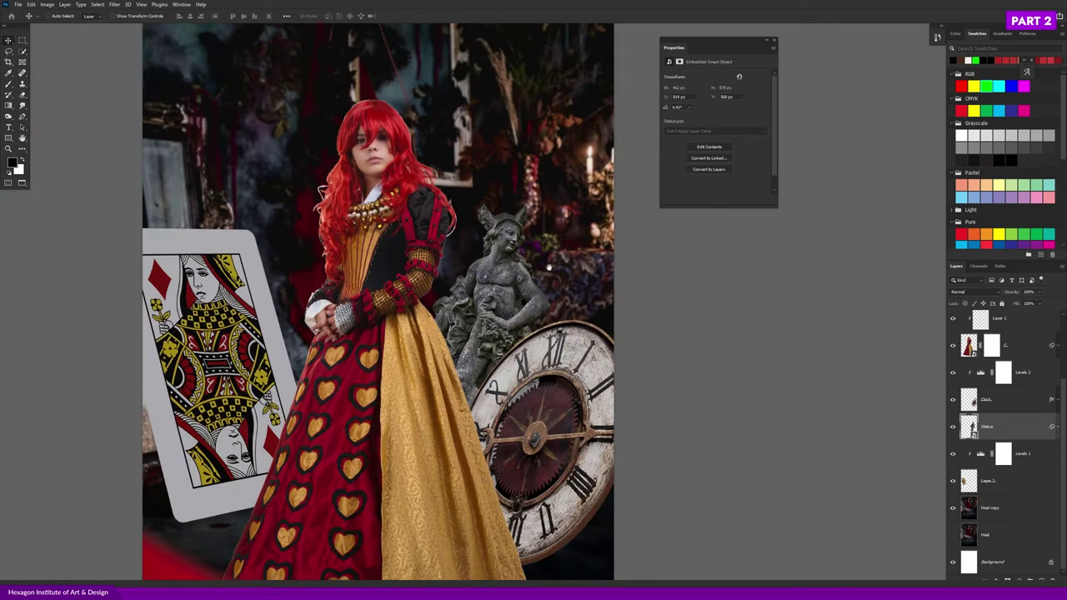
{"action": "scroll", "coordinate": [552, 275], "scroll_direction": "down", "scroll_amount": 1}
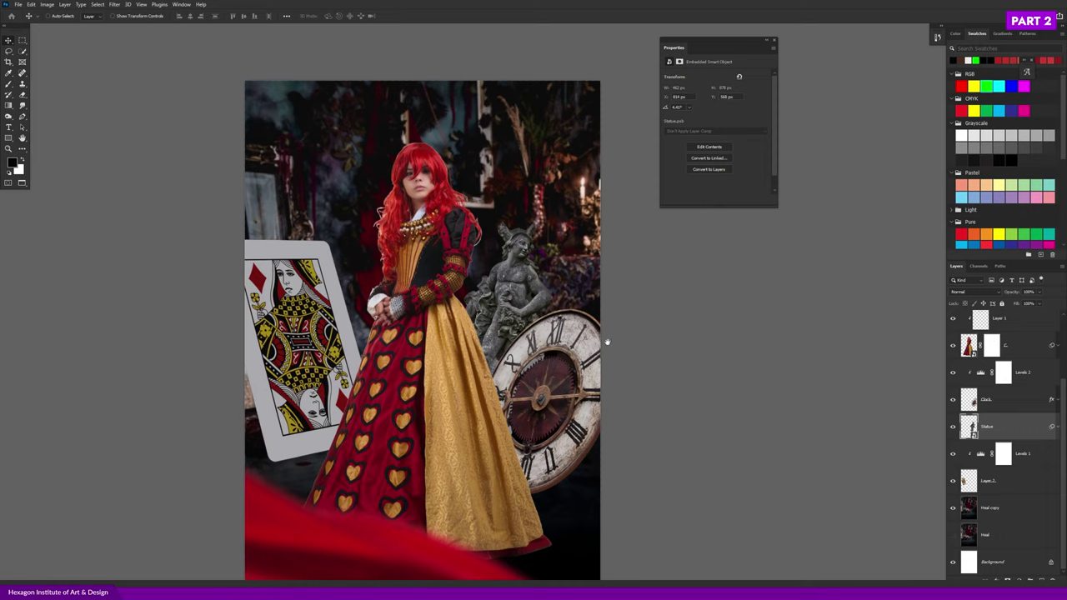
{"action": "scroll", "coordinate": [607, 342], "scroll_direction": "right", "scroll_amount": 2}
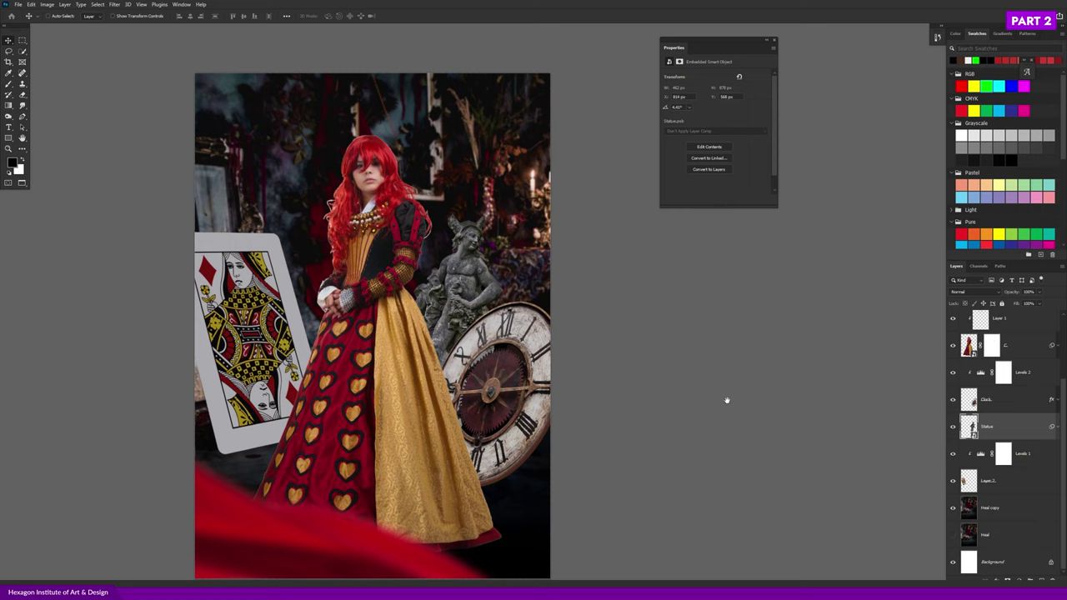
{"action": "scroll", "coordinate": [477, 349], "scroll_direction": "up", "scroll_amount": 1}
{"action": "left_click", "coordinate": [117, 5]}
{"action": "mouse_move", "coordinate": [120, 111]}
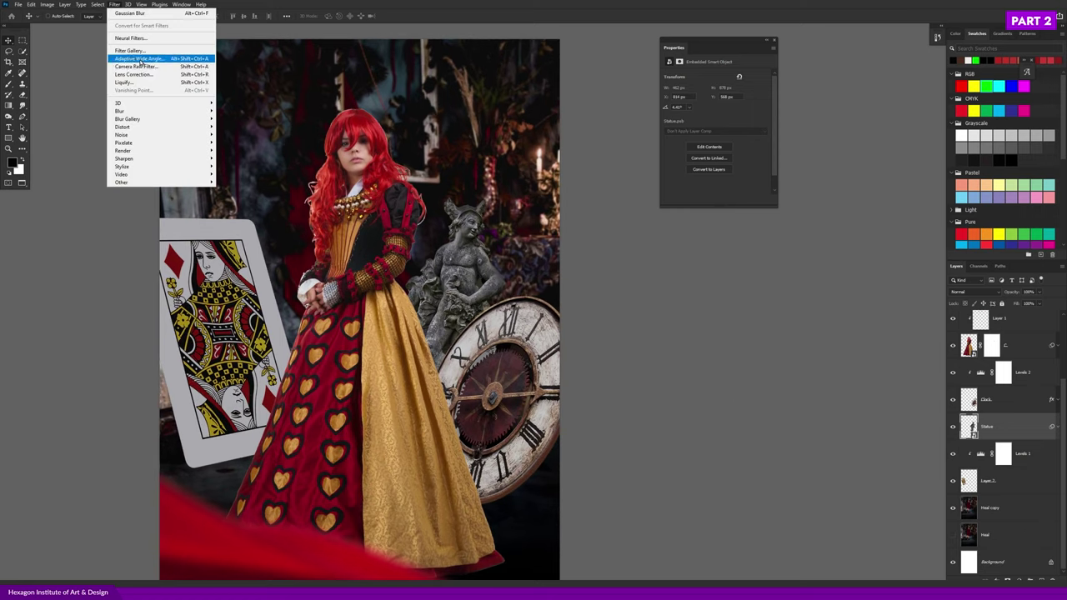
- Give the statue a light, roughly 2-pixel Gaussian Blur, then select the Clock layer
{"action": "left_click", "coordinate": [236, 143]}
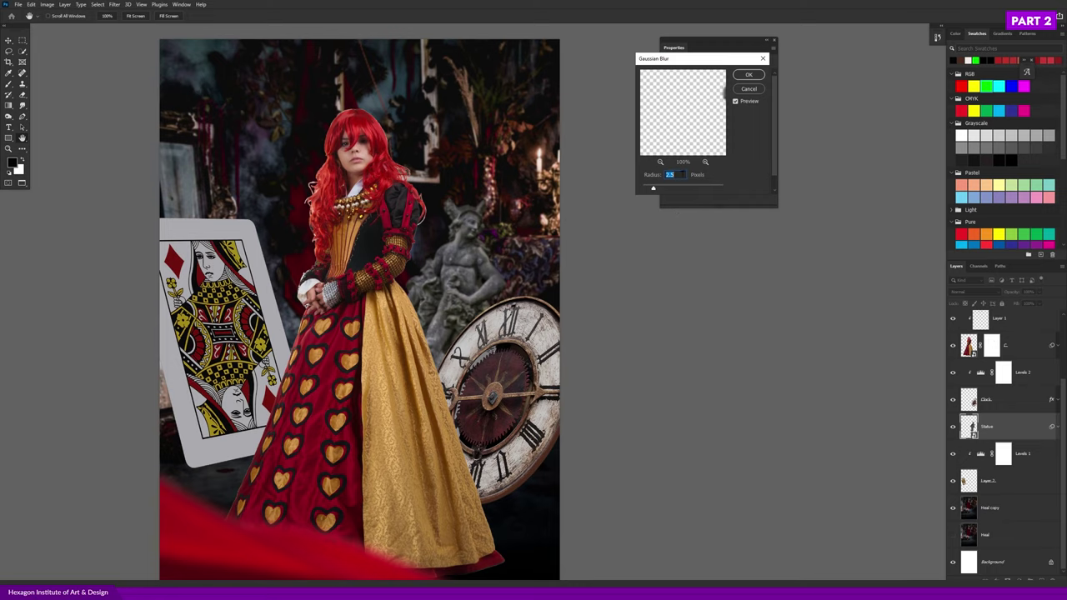
{"action": "type", "text": "2"}
{"action": "type", "text": "1.8"}
{"action": "key", "text": "Return"}
{"action": "scroll", "coordinate": [527, 260], "scroll_direction": "down", "scroll_amount": 1}
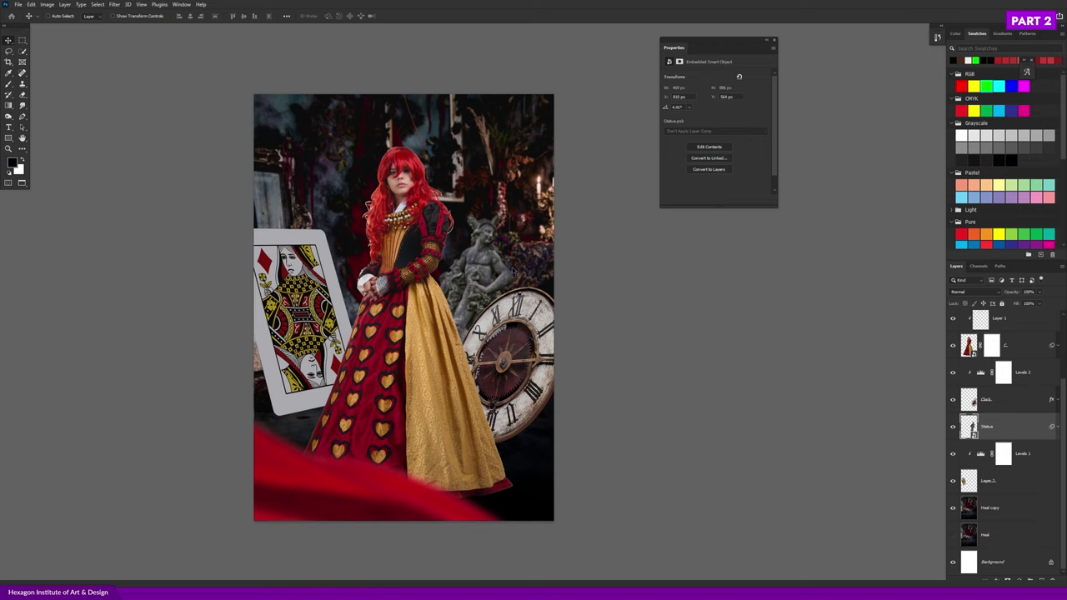
{"action": "scroll", "coordinate": [517, 280], "scroll_direction": "up", "scroll_amount": 1}
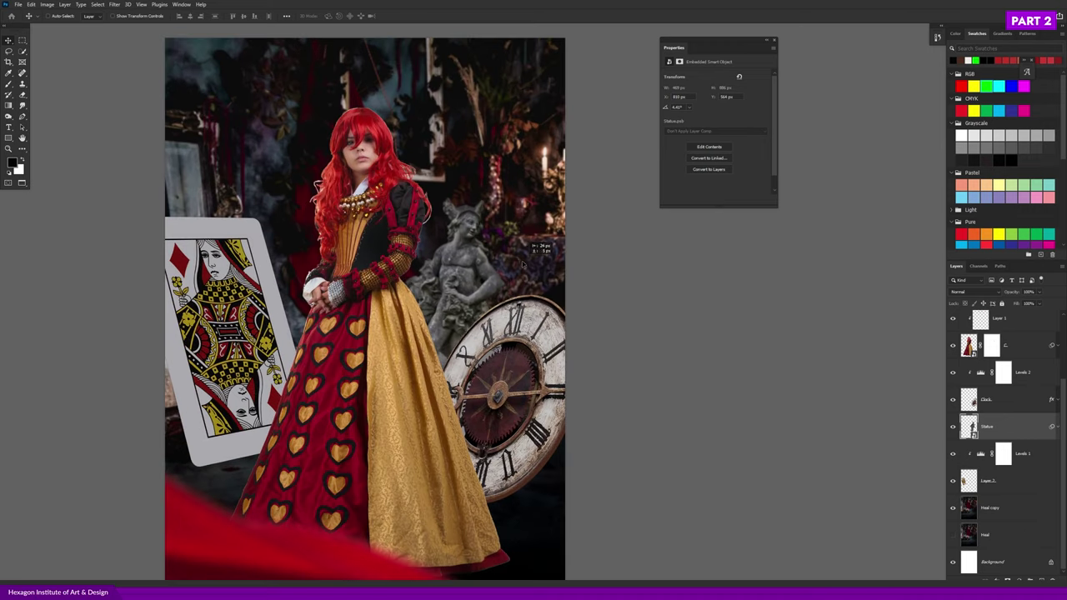
{"action": "scroll", "coordinate": [517, 283], "scroll_direction": "down", "scroll_amount": 1}
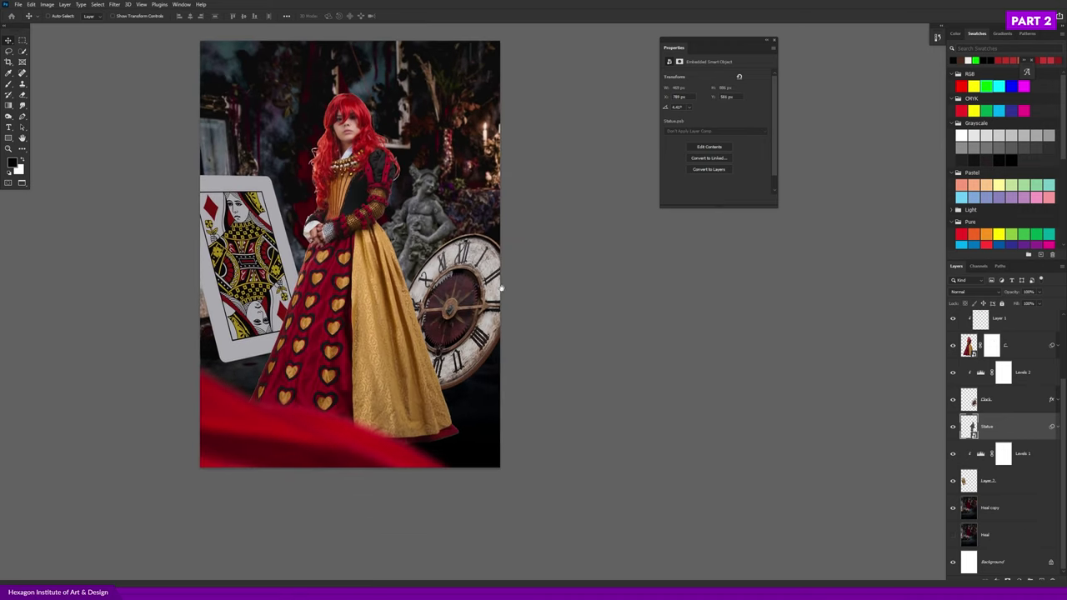
{"action": "left_click", "coordinate": [487, 302], "text": "ctrl"}
{"action": "scroll", "coordinate": [498, 315], "scroll_direction": "up", "scroll_amount": 1}
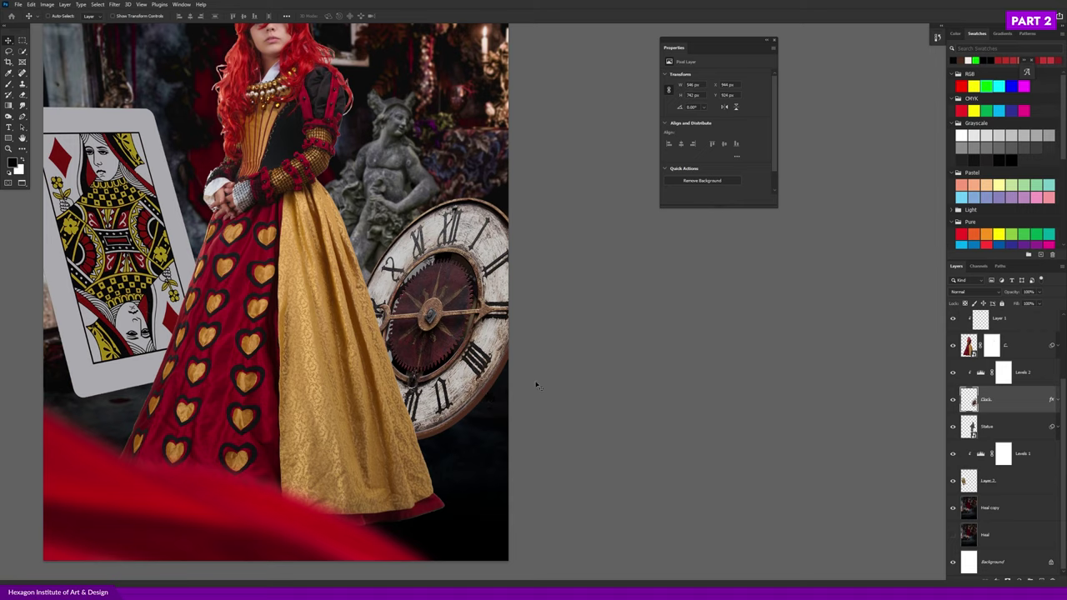
- Expand the Clock layer's effects and toggle its Drop Shadow to compare
{"action": "left_click", "coordinate": [1054, 400]}
{"action": "left_click", "coordinate": [971, 417]}
{"action": "left_click", "coordinate": [971, 417]}
{"action": "scroll", "coordinate": [543, 339], "scroll_direction": "up", "scroll_amount": 1}
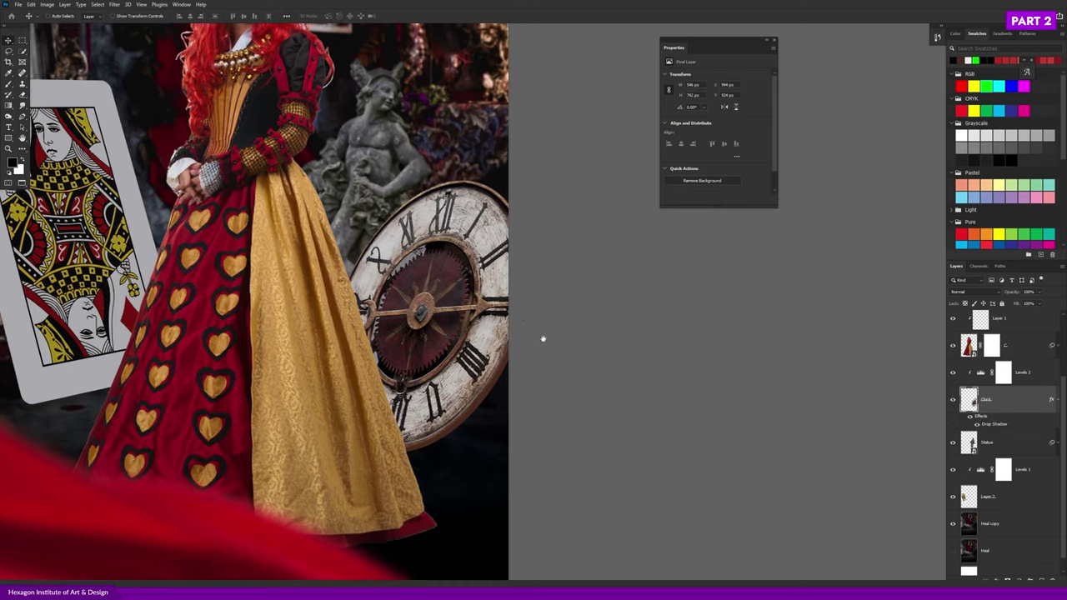
{"action": "scroll", "coordinate": [543, 339], "scroll_direction": "up", "scroll_amount": 1}
- Apply a 1.8-pixel Gaussian Blur to the clock
{"action": "left_click", "coordinate": [114, 4]}
{"action": "mouse_move", "coordinate": [133, 111]}
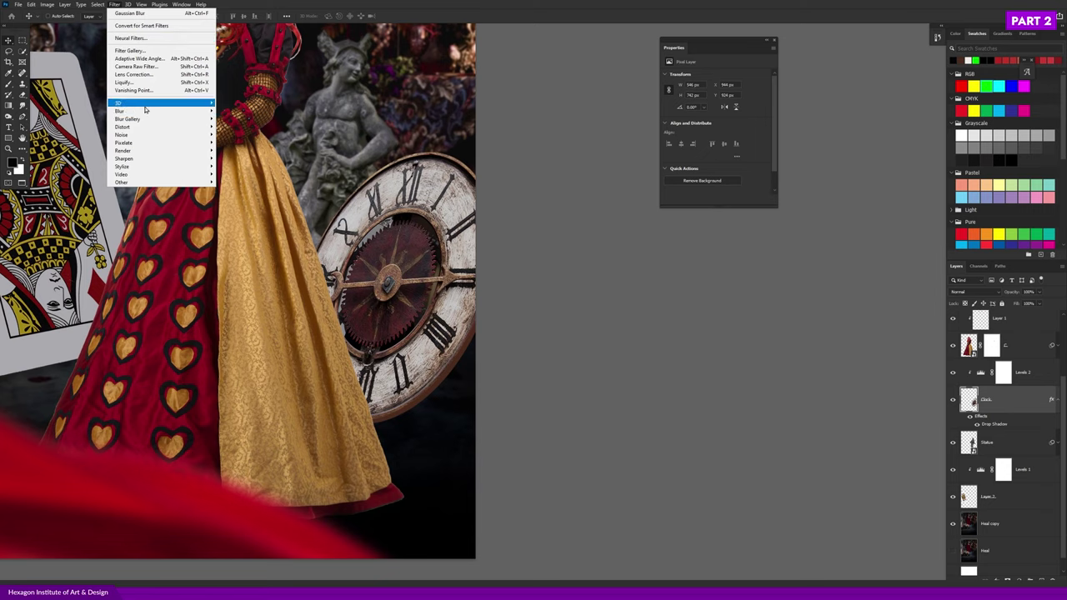
{"action": "left_click", "coordinate": [238, 142]}
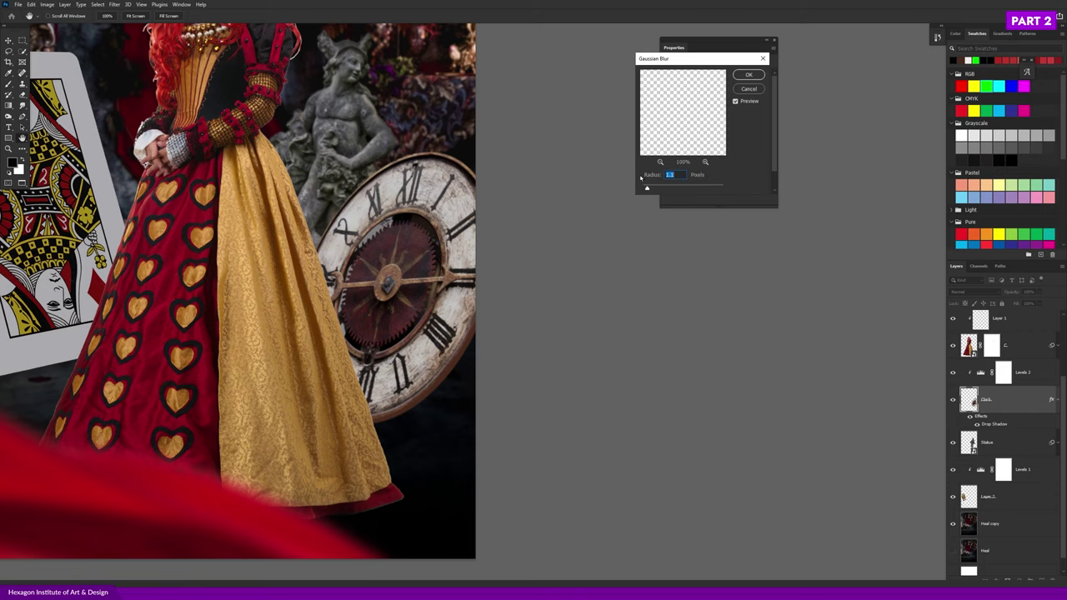
{"action": "type", "text": "1"}
{"action": "scroll", "coordinate": [483, 364], "scroll_direction": "up", "scroll_amount": 1}
{"action": "scroll", "coordinate": [492, 388], "scroll_direction": "up", "scroll_amount": 1}
{"action": "scroll", "coordinate": [459, 373], "scroll_direction": "up", "scroll_amount": 1}
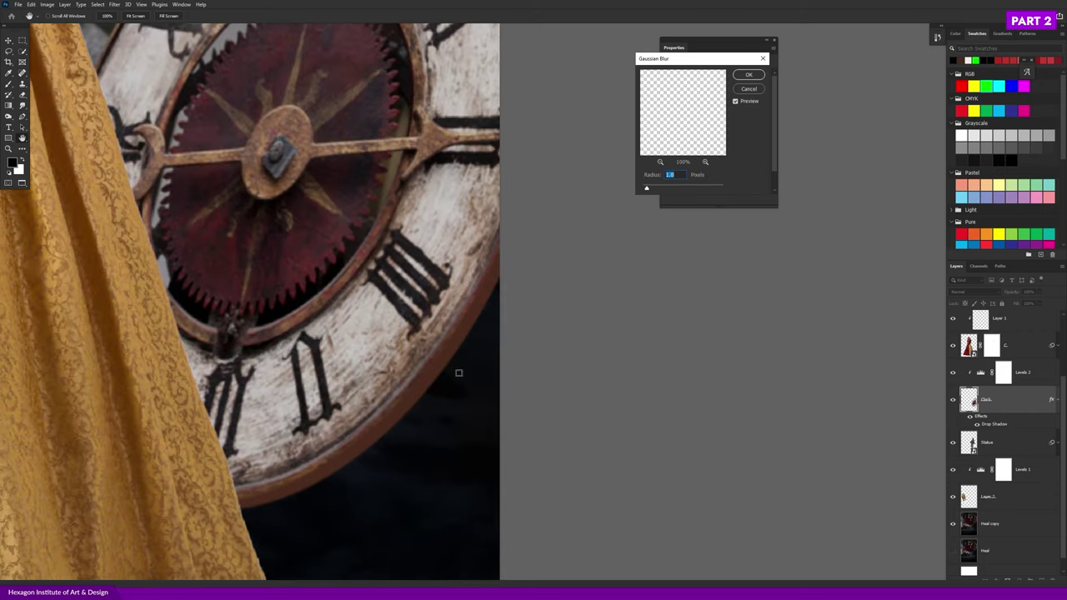
{"action": "scroll", "coordinate": [488, 312], "scroll_direction": "down", "scroll_amount": 5}
{"action": "scroll", "coordinate": [486, 280], "scroll_direction": "up", "scroll_amount": 2}
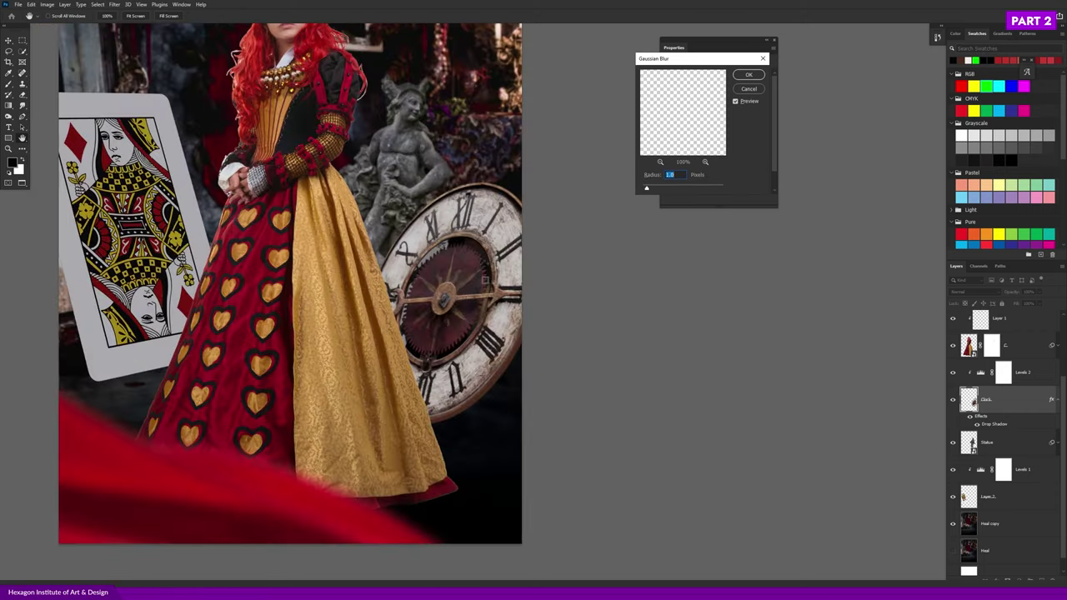
{"action": "scroll", "coordinate": [489, 261], "scroll_direction": "up", "scroll_amount": 1}
{"action": "scroll", "coordinate": [503, 254], "scroll_direction": "up", "scroll_amount": 1}
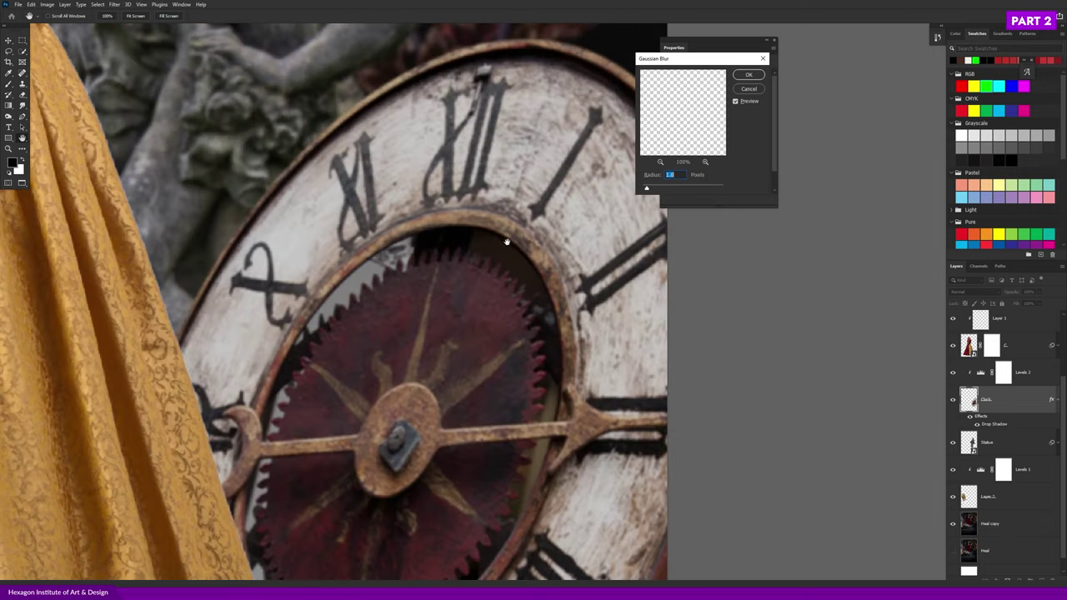
{"action": "left_click", "coordinate": [737, 101]}
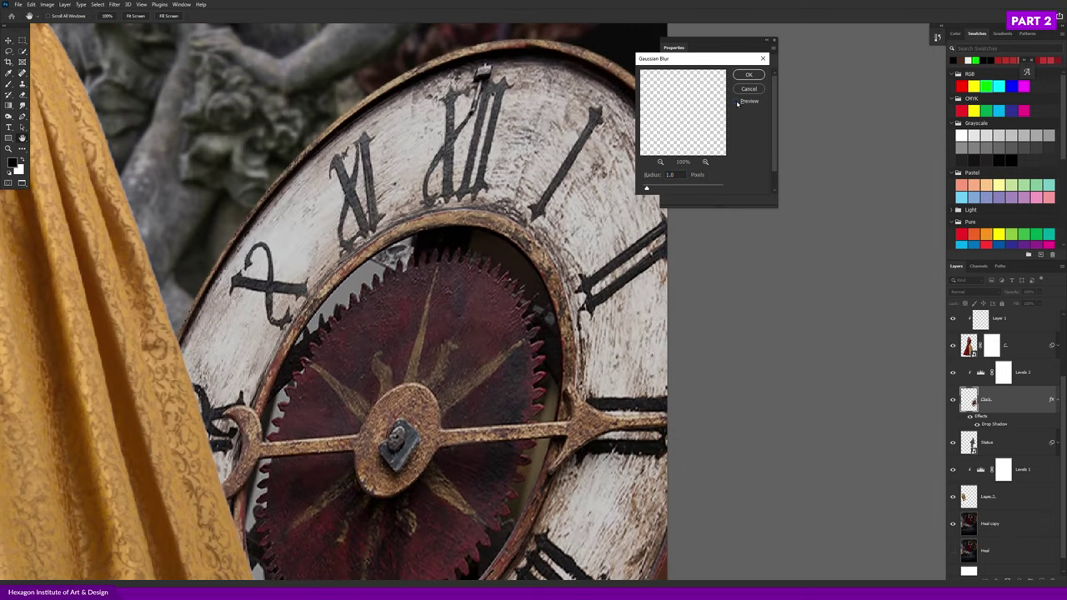
{"action": "left_click", "coordinate": [736, 102]}
{"action": "scroll", "coordinate": [471, 258], "scroll_direction": "down", "scroll_amount": 1}
{"action": "scroll", "coordinate": [471, 257], "scroll_direction": "down", "scroll_amount": 1}
{"action": "key", "text": "Return"}
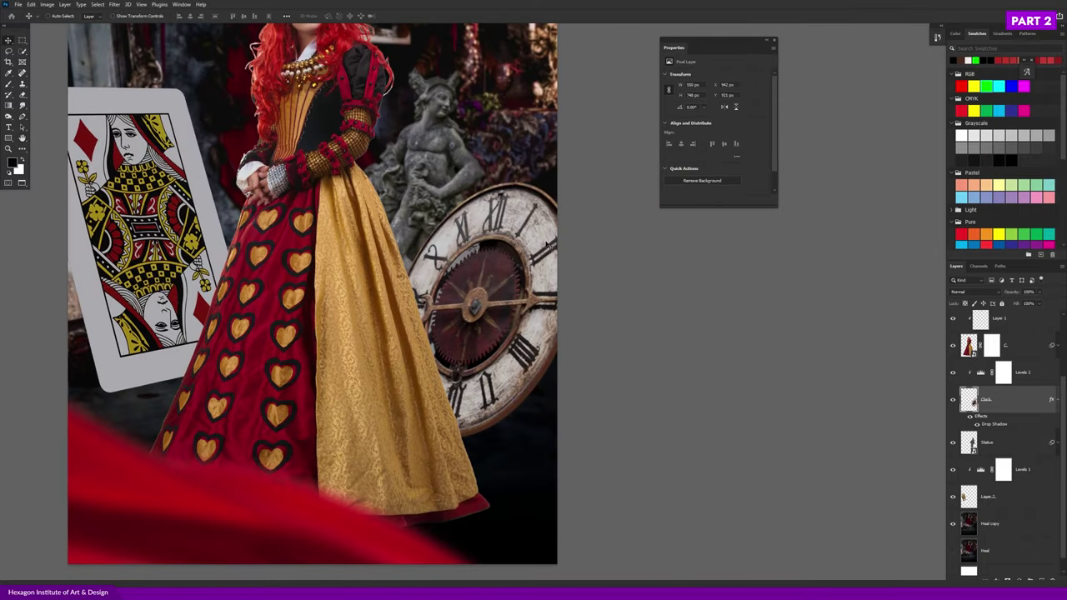
- Apply the same small Gaussian Blur to Layer 2
{"action": "scroll", "coordinate": [541, 267], "scroll_direction": "up", "scroll_amount": 2}
{"action": "left_click", "coordinate": [284, 280]}
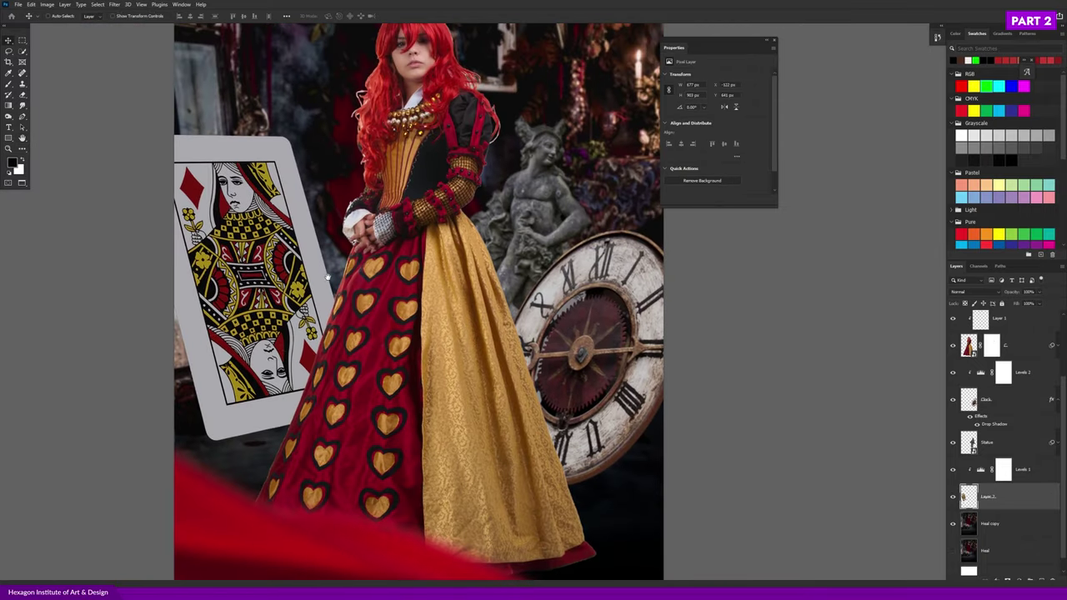
{"action": "scroll", "coordinate": [359, 279], "scroll_direction": "up", "scroll_amount": 1}
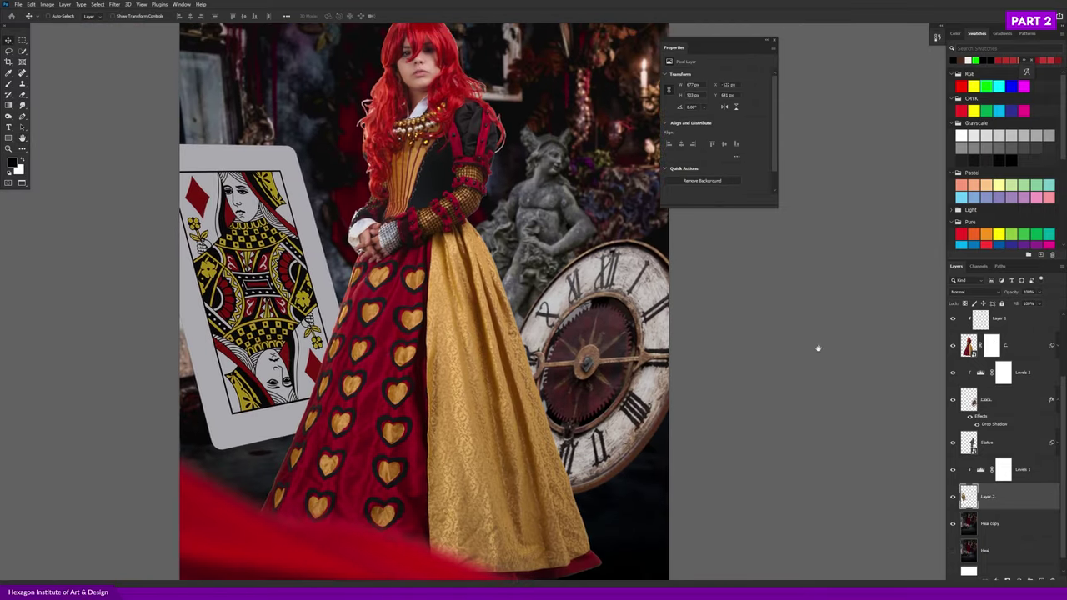
{"action": "left_click", "coordinate": [114, 4]}
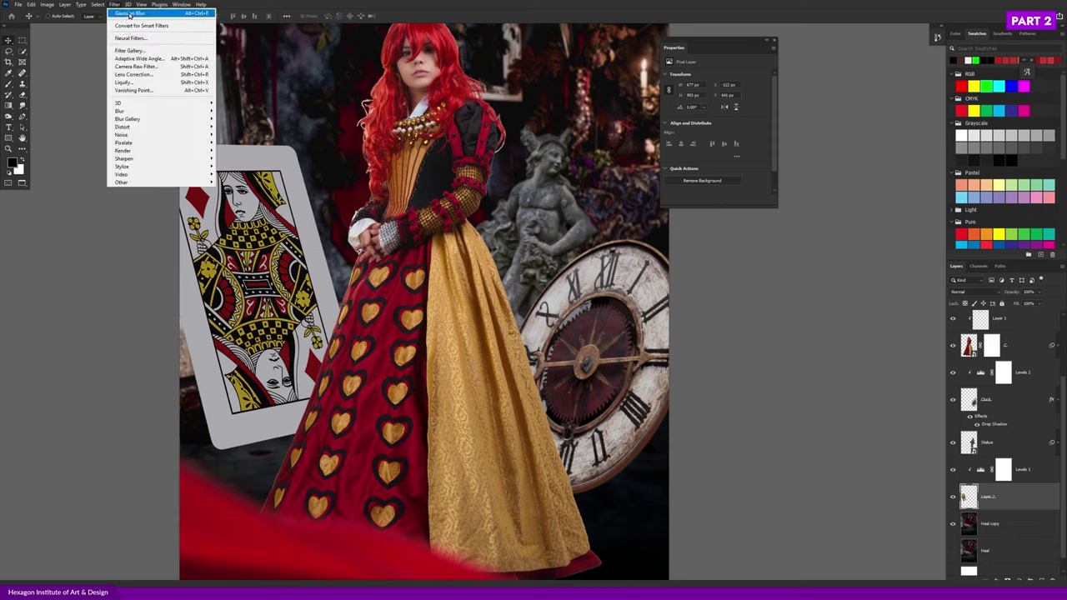
{"action": "left_click", "coordinate": [130, 14]}
{"action": "left_click", "coordinate": [114, 4]}
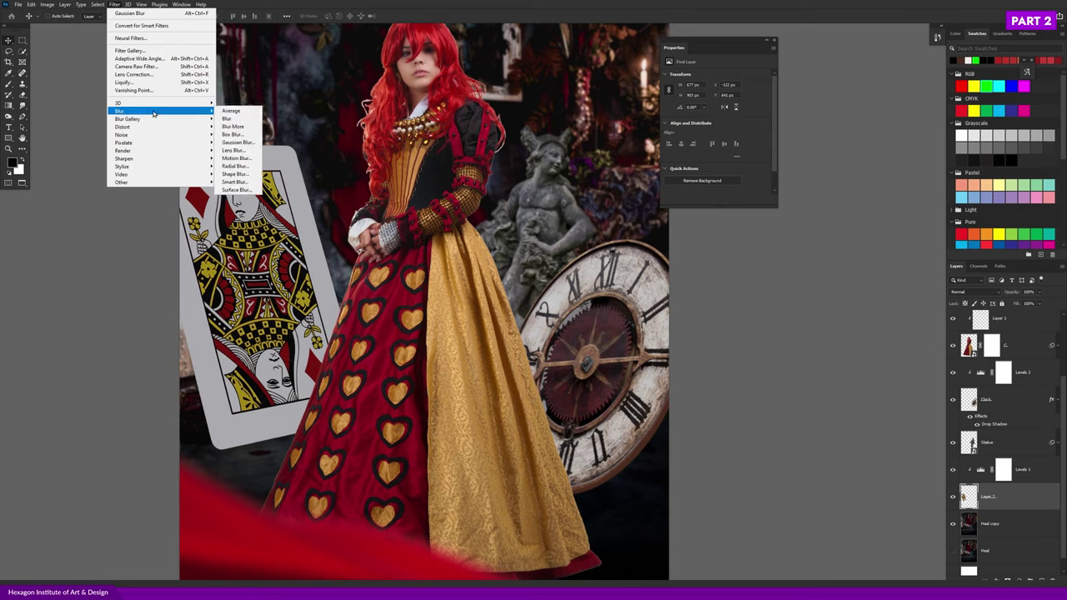
{"action": "left_click", "coordinate": [248, 143]}
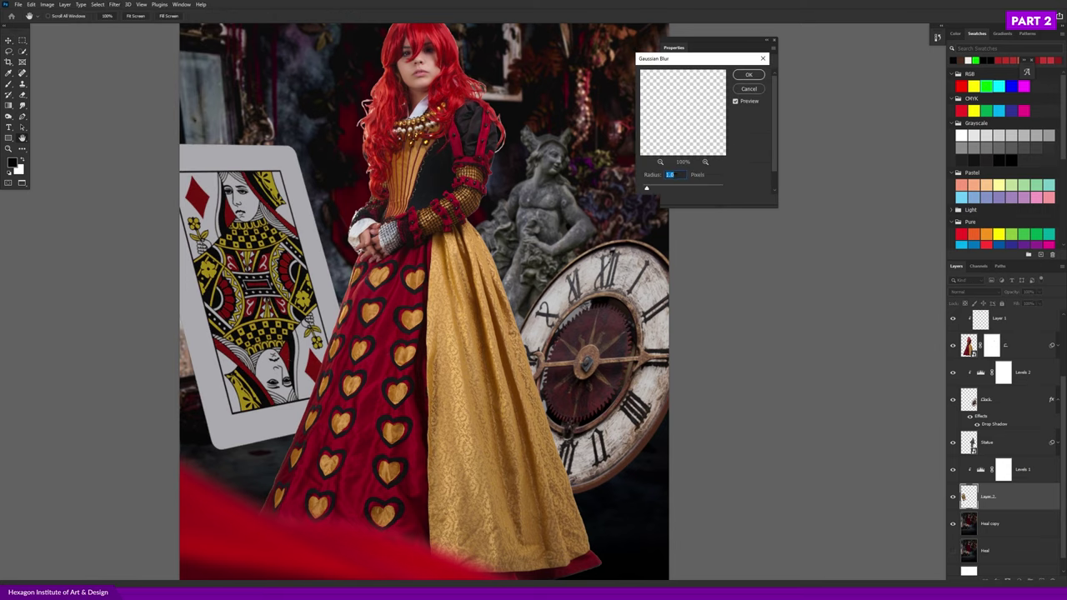
{"action": "left_click", "coordinate": [746, 77]}
- Zoom and pan the view across the image toward the clock area
{"action": "scroll", "coordinate": [388, 305], "scroll_direction": "down", "scroll_amount": 5}
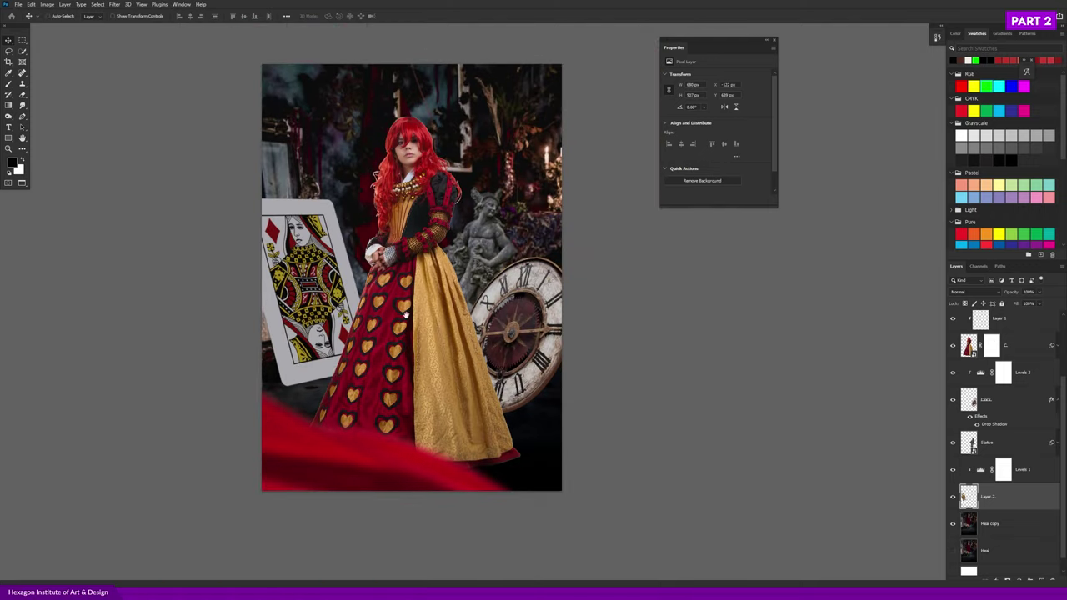
{"action": "scroll", "coordinate": [292, 374], "scroll_direction": "up", "scroll_amount": 2}
{"action": "scroll", "coordinate": [292, 373], "scroll_direction": "up", "scroll_amount": 1}
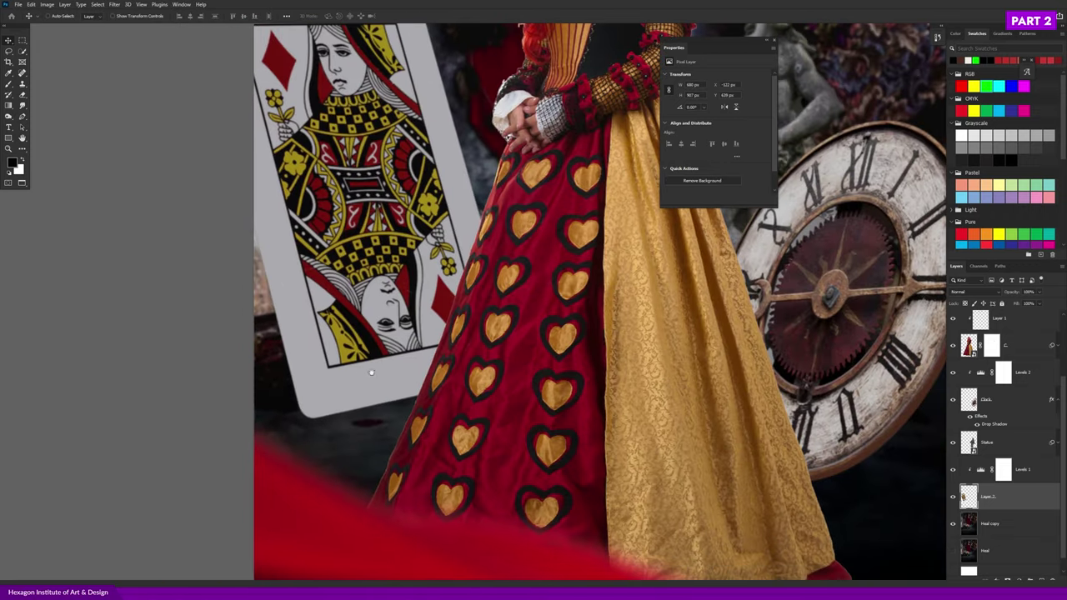
{"action": "scroll", "coordinate": [382, 353], "scroll_direction": "down", "scroll_amount": 4}
{"action": "left_click_drag", "start_coordinate": [463, 336], "coordinate": [373, 356]}
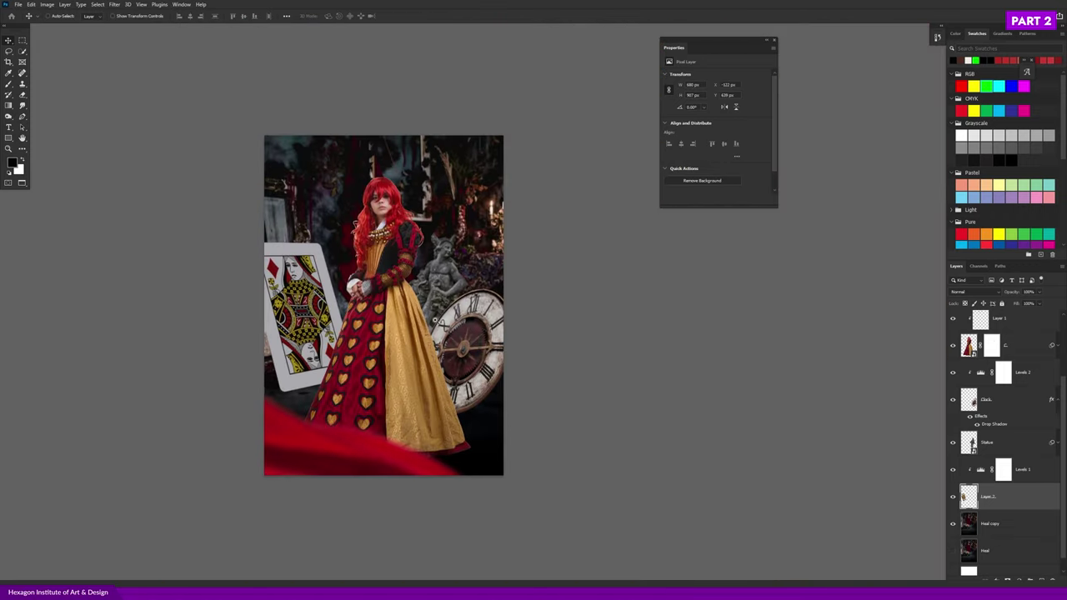
{"action": "scroll", "coordinate": [439, 327], "scroll_direction": "up", "scroll_amount": 2}
{"action": "left_click_drag", "start_coordinate": [476, 320], "coordinate": [429, 326]}
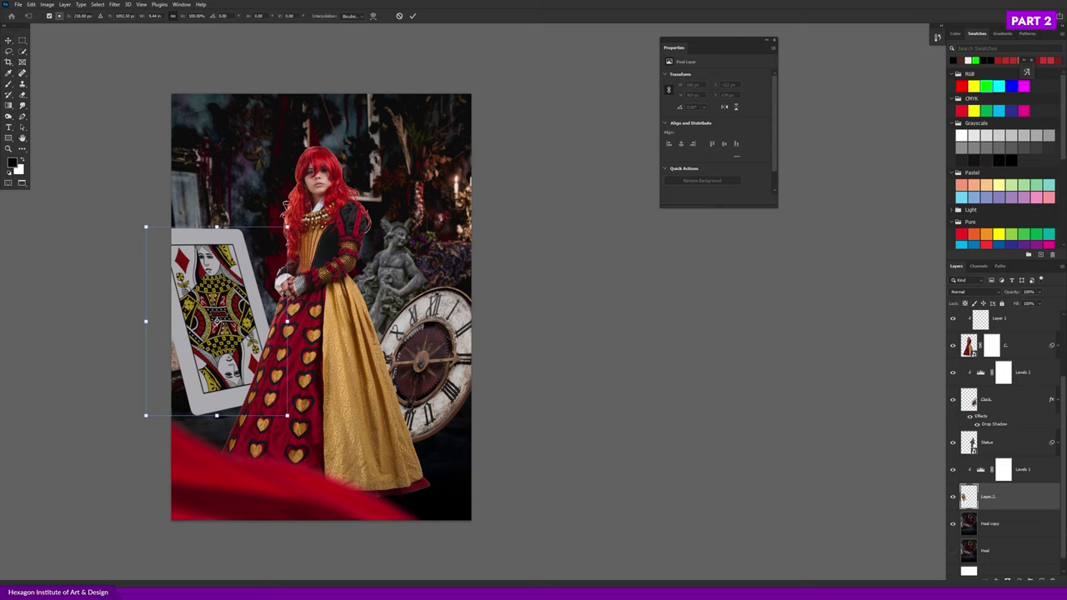
- Skew the playing card on Layer 2 so its right edge rises slightly
{"action": "scroll", "coordinate": [267, 300], "scroll_direction": "up", "scroll_amount": 1}
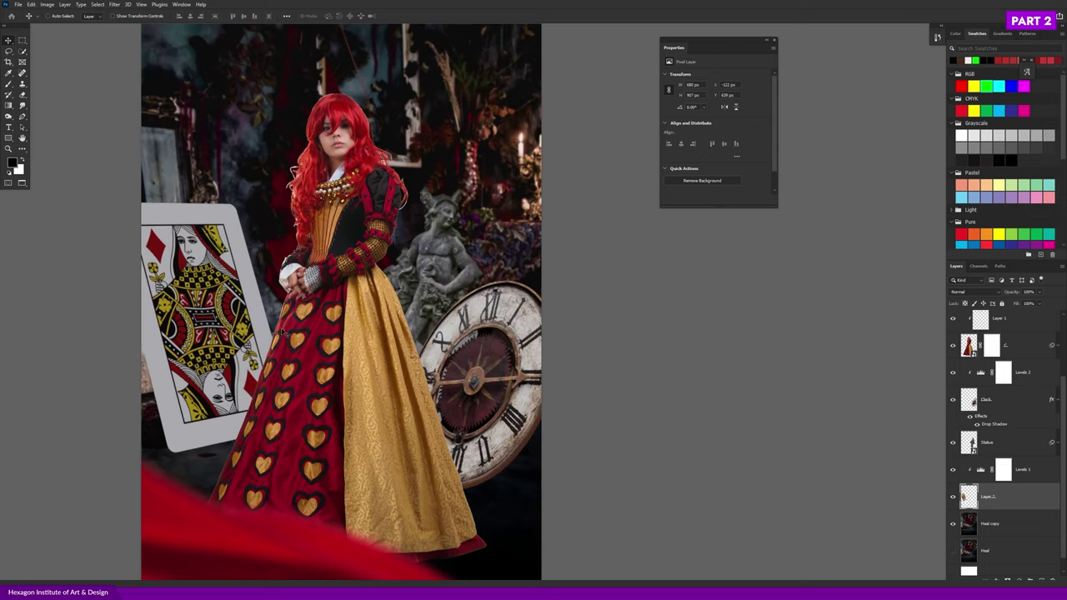
{"action": "scroll", "coordinate": [293, 357], "scroll_direction": "down", "scroll_amount": 1}
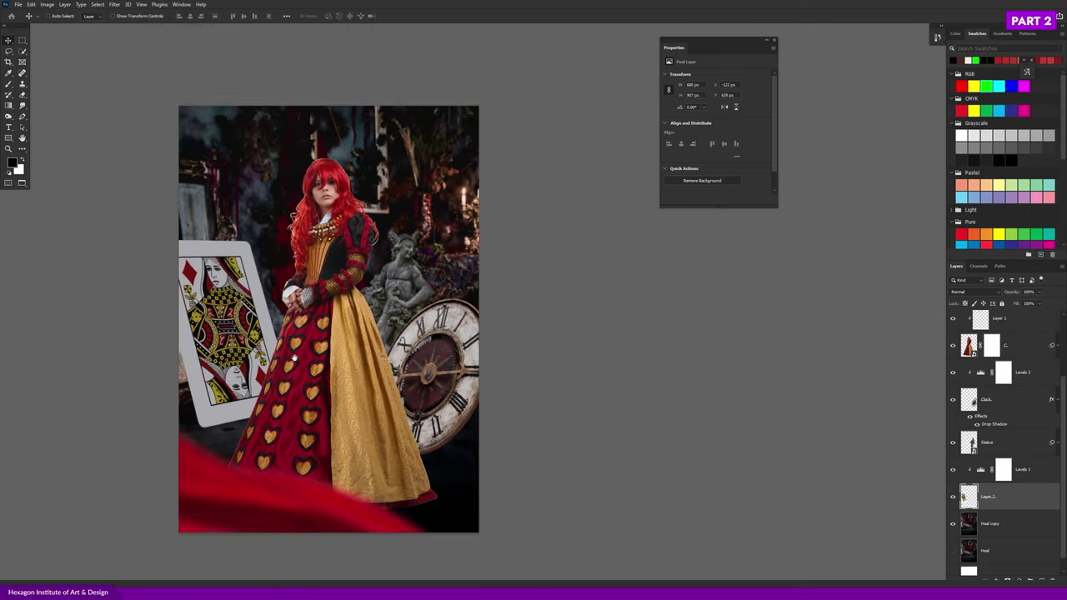
{"action": "scroll", "coordinate": [293, 357], "scroll_direction": "up", "scroll_amount": 1}
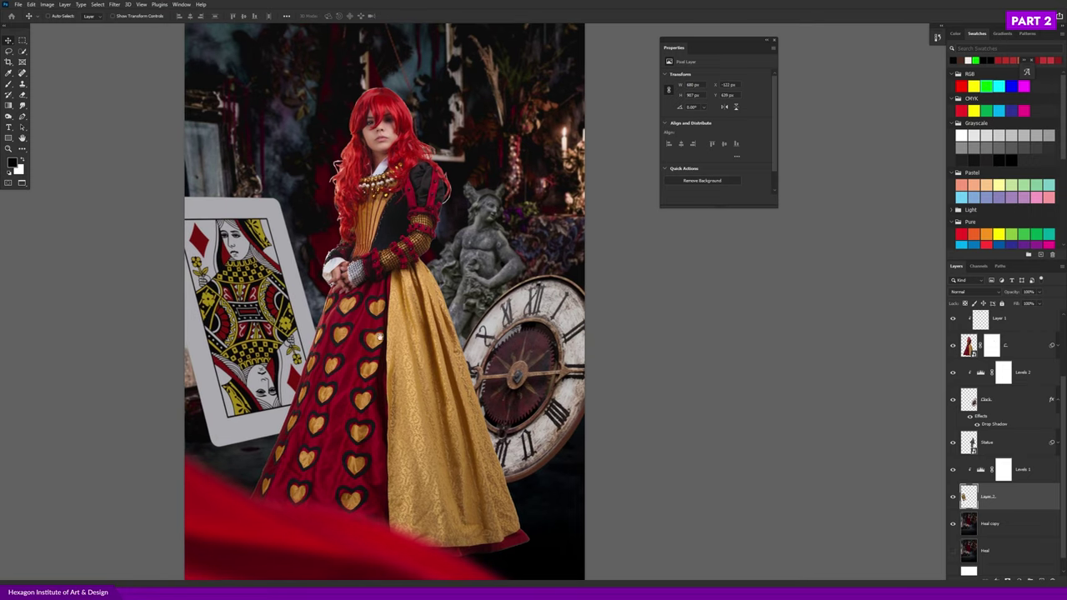
{"action": "key", "text": "ctrl+t"}
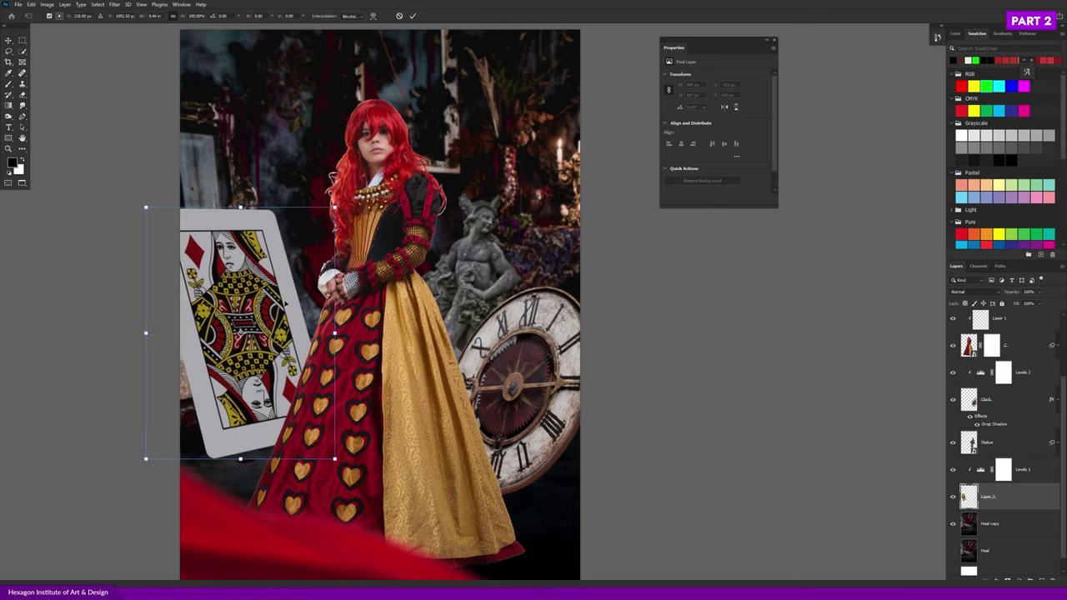
{"action": "right_click", "coordinate": [285, 304]}
{"action": "left_click", "coordinate": [314, 337]}
{"action": "left_click_drag", "start_coordinate": [335, 335], "coordinate": [335, 327]}
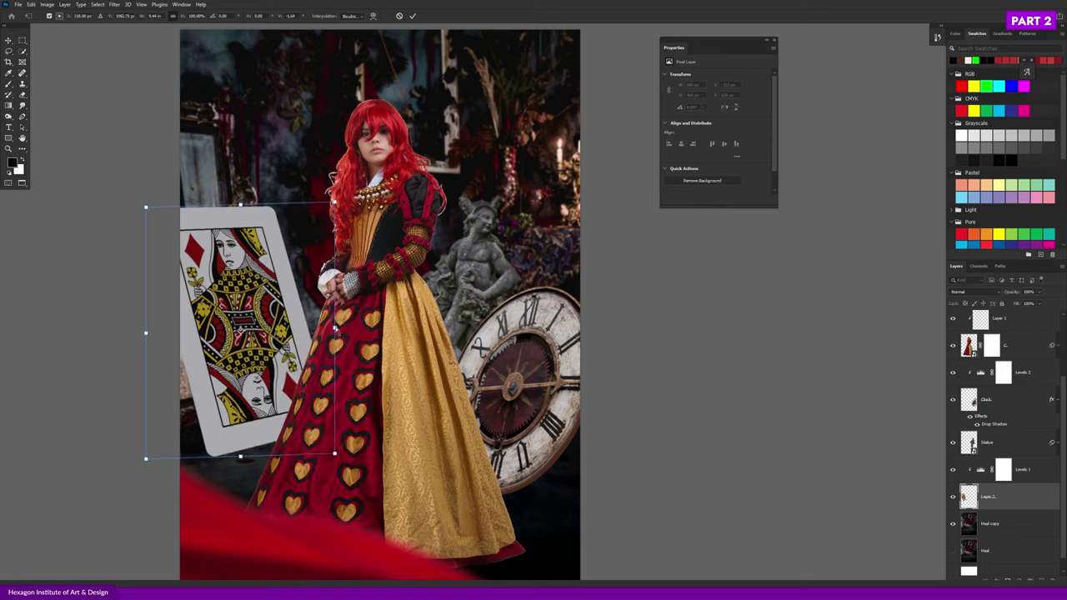
{"action": "key", "text": "Return"}
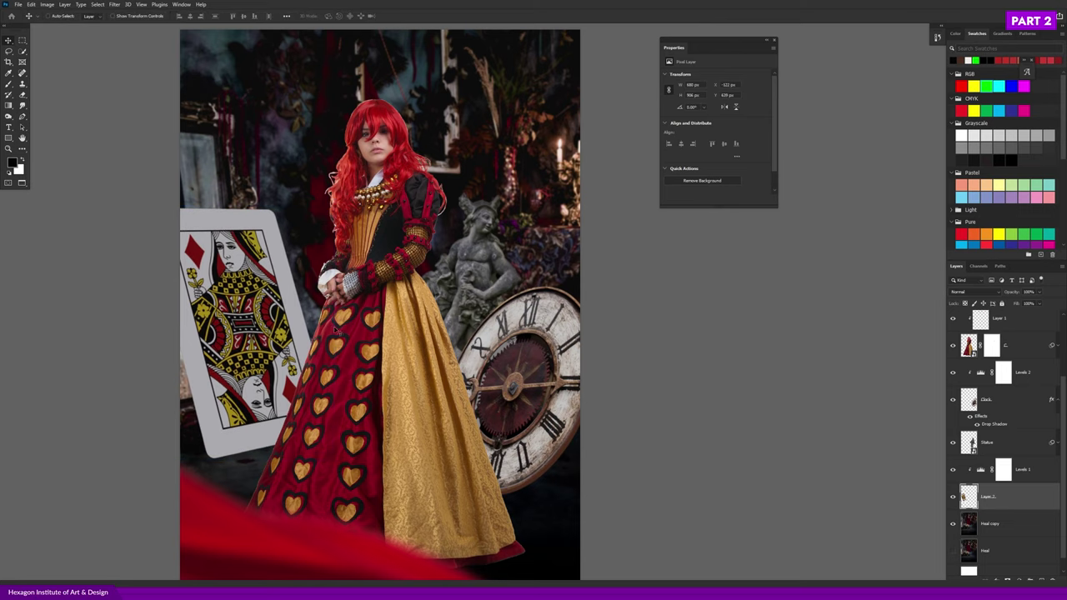
- Toggle Layer 2's visibility to compare the skewed card, then open its layer style settings
{"action": "scroll", "coordinate": [333, 358], "scroll_direction": "down", "scroll_amount": 1}
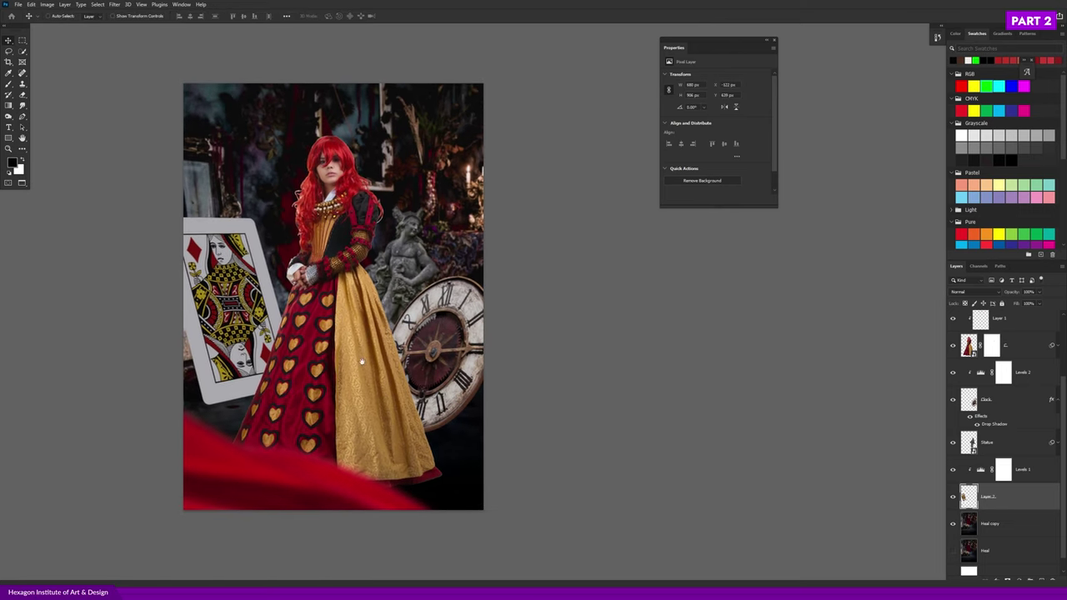
{"action": "scroll", "coordinate": [369, 381], "scroll_direction": "down", "scroll_amount": 1}
{"action": "scroll", "coordinate": [362, 400], "scroll_direction": "up", "scroll_amount": 2}
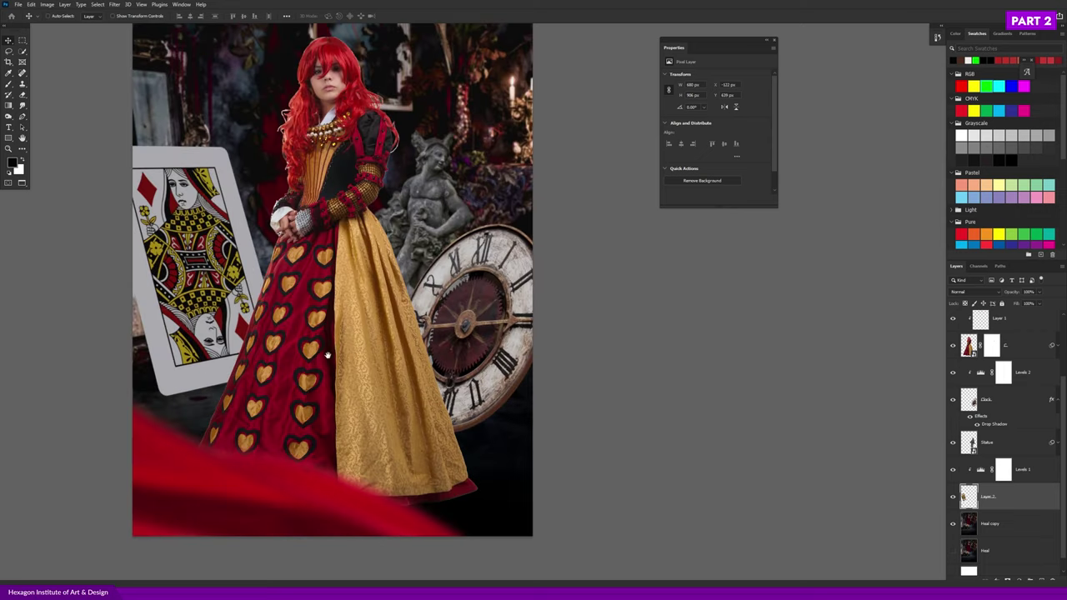
{"action": "left_click_drag", "start_coordinate": [327, 356], "coordinate": [342, 364]}
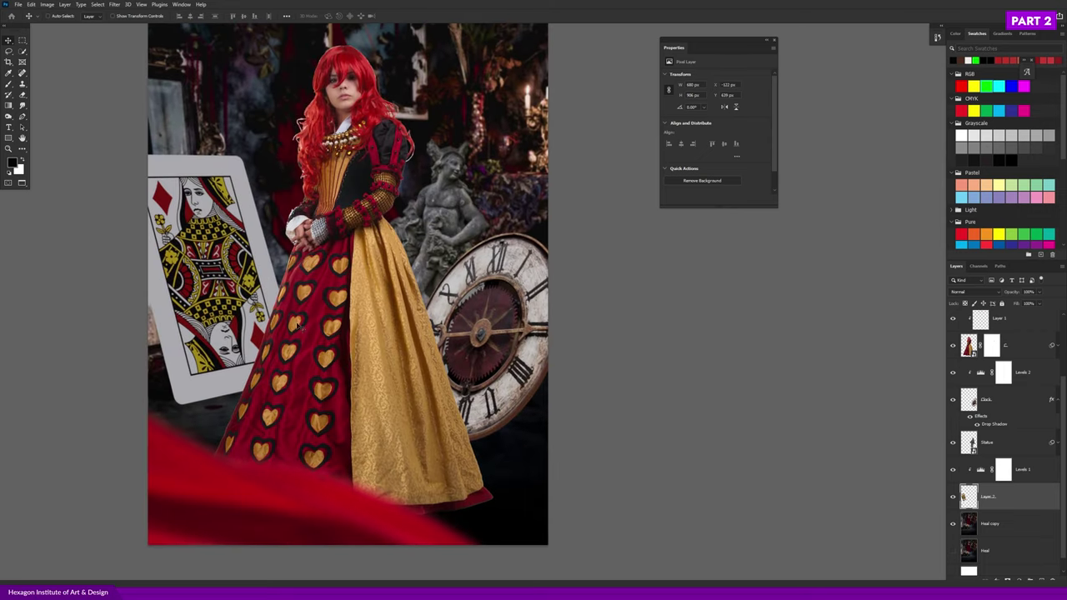
{"action": "key", "text": "b"}
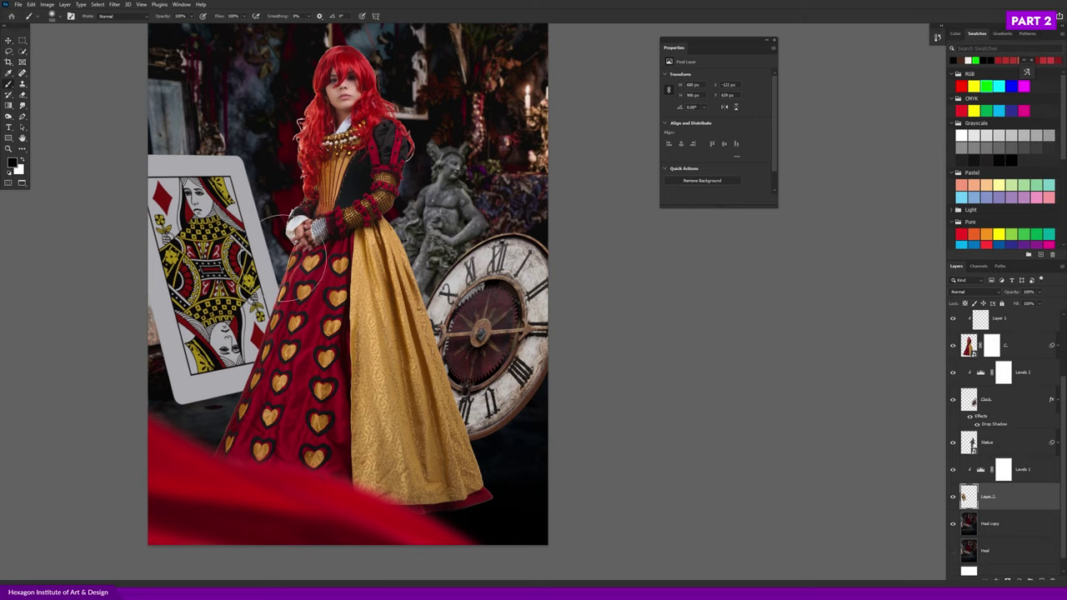
{"action": "left_click_drag", "start_coordinate": [219, 336], "coordinate": [247, 351]}
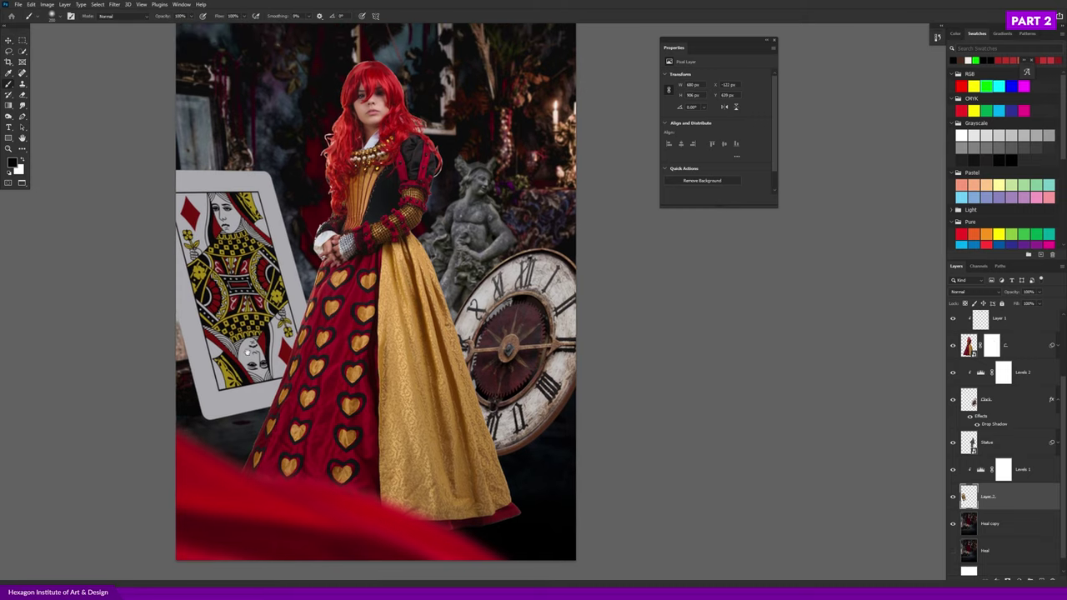
{"action": "left_click", "coordinate": [954, 497]}
{"action": "left_click", "coordinate": [951, 499]}
{"action": "double_click", "coordinate": [1034, 498]}
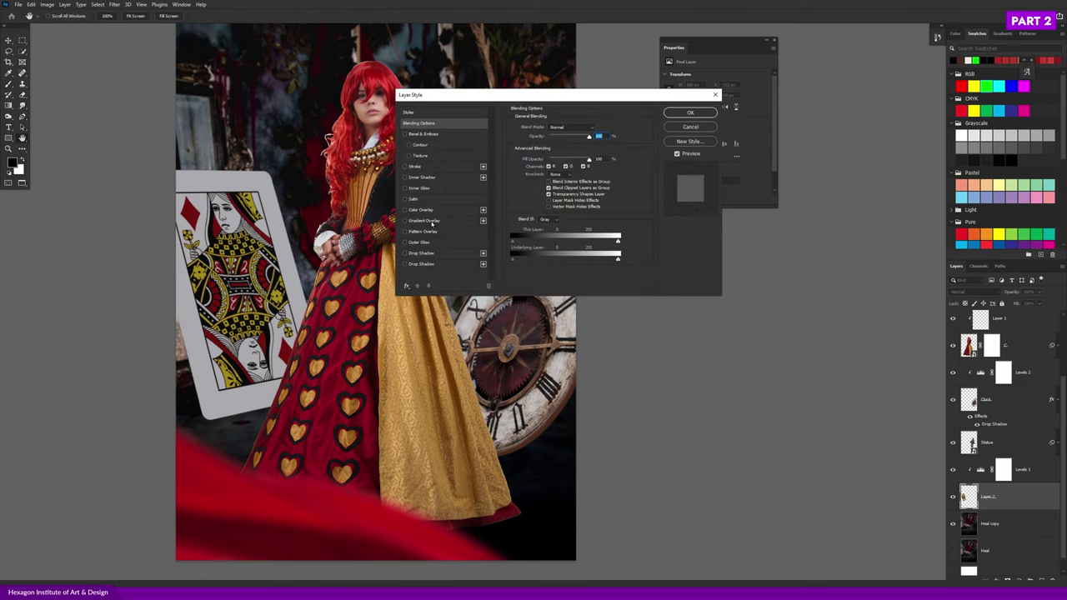
- Add a Gradient Overlay to the card layer, setting its angle and scale and placing the shading
{"action": "left_click", "coordinate": [433, 221]}
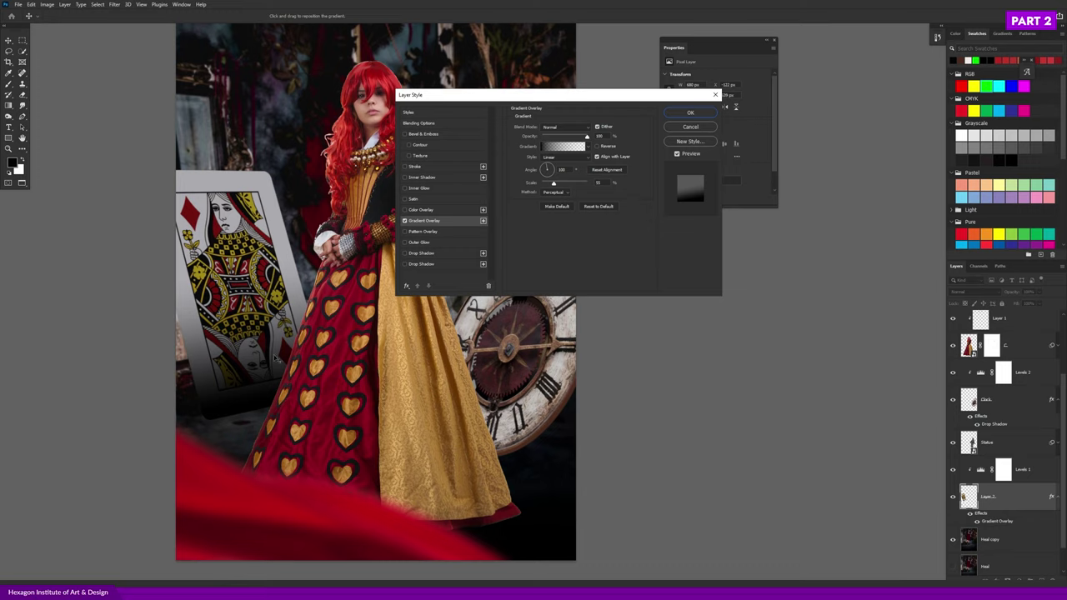
{"action": "left_click_drag", "start_coordinate": [462, 98], "coordinate": [520, 87]}
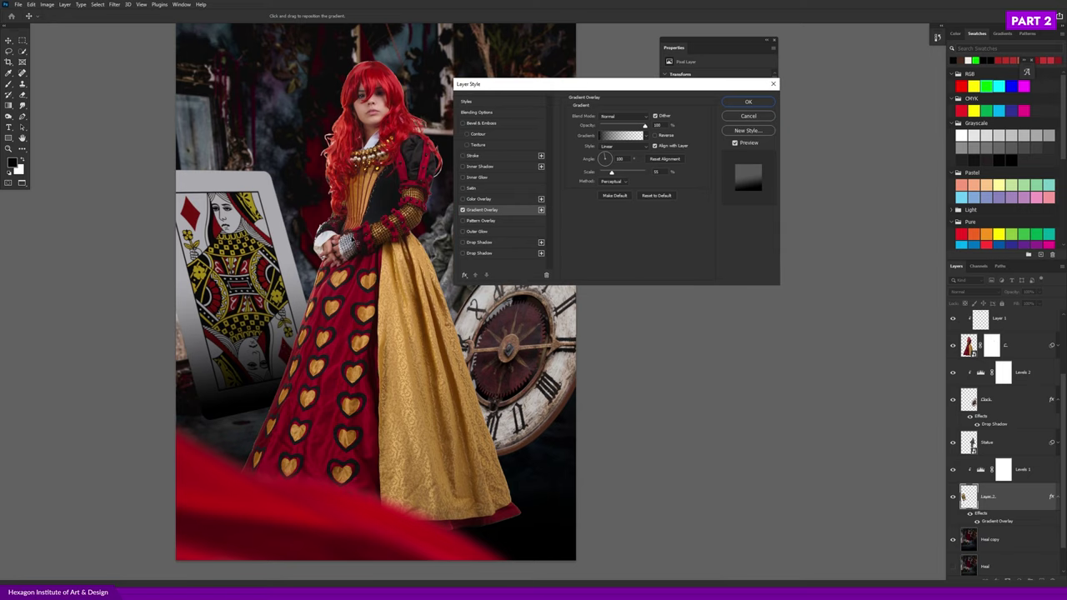
{"action": "left_click_drag", "start_coordinate": [612, 171], "coordinate": [599, 171]}
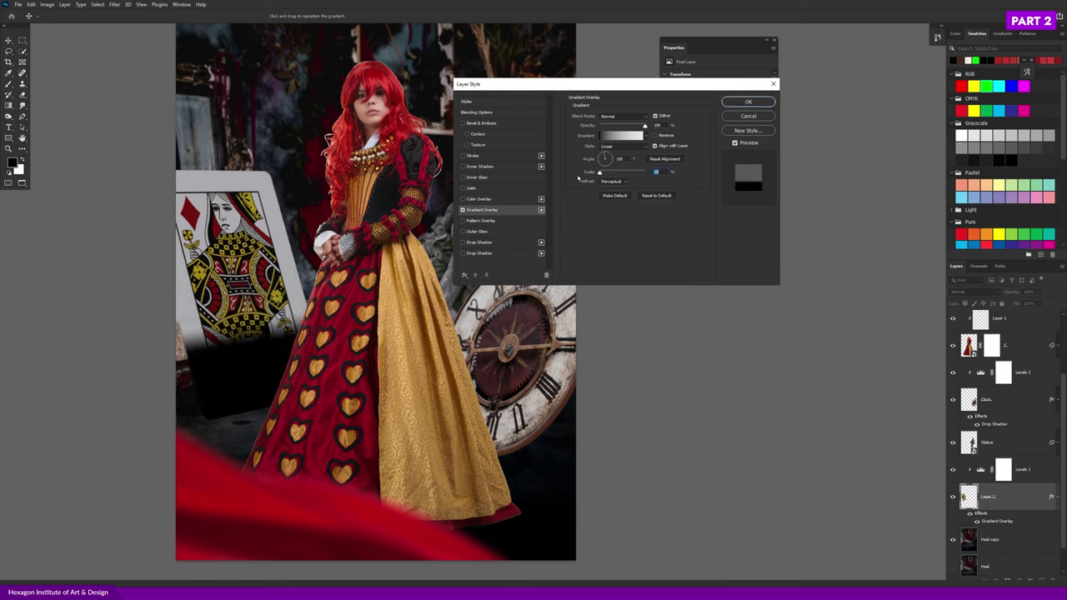
{"action": "left_click_drag", "start_coordinate": [411, 346], "coordinate": [390, 292]}
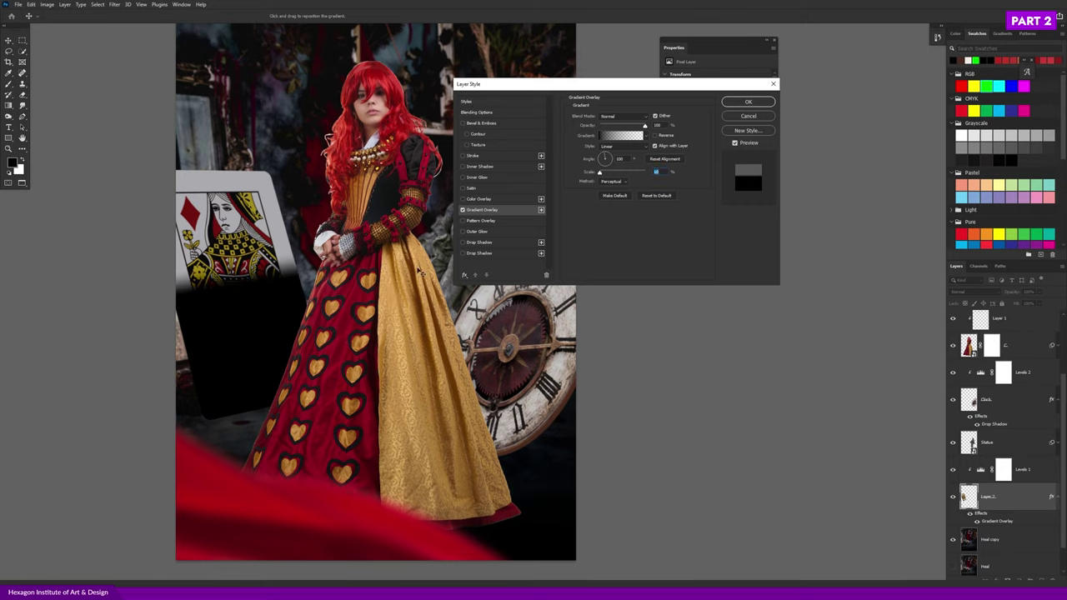
{"action": "left_click_drag", "start_coordinate": [604, 155], "coordinate": [603, 158]}
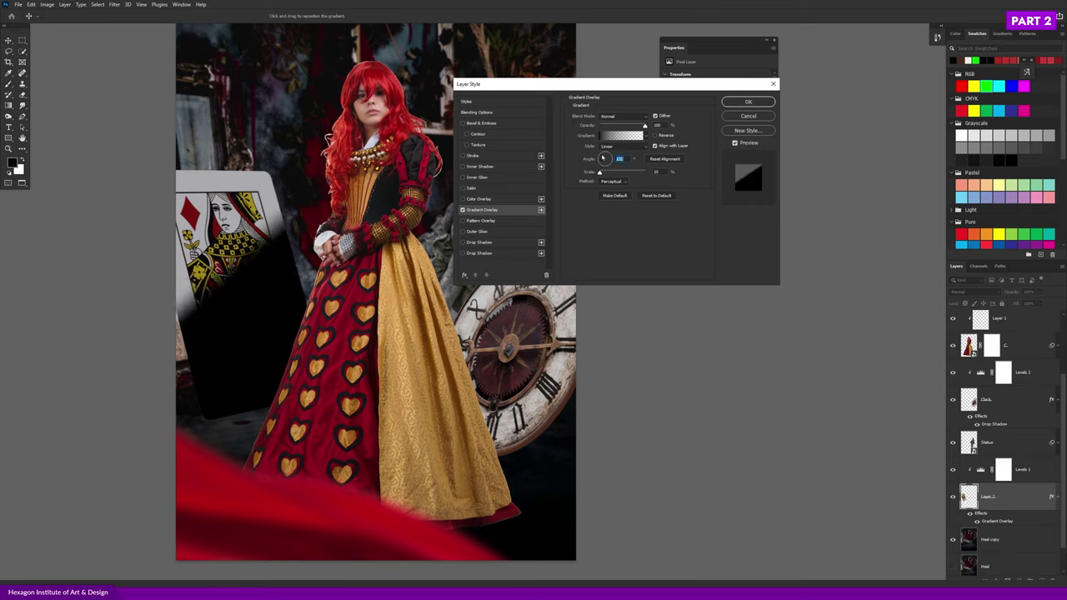
{"action": "left_click_drag", "start_coordinate": [303, 295], "coordinate": [378, 420]}
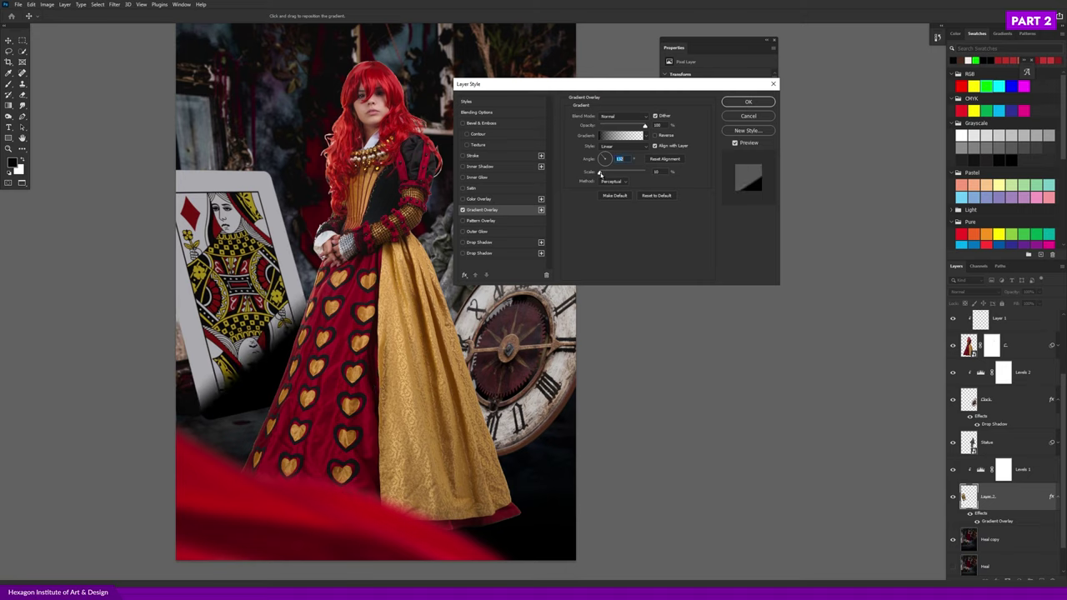
{"action": "left_click_drag", "start_coordinate": [600, 173], "coordinate": [608, 172]}
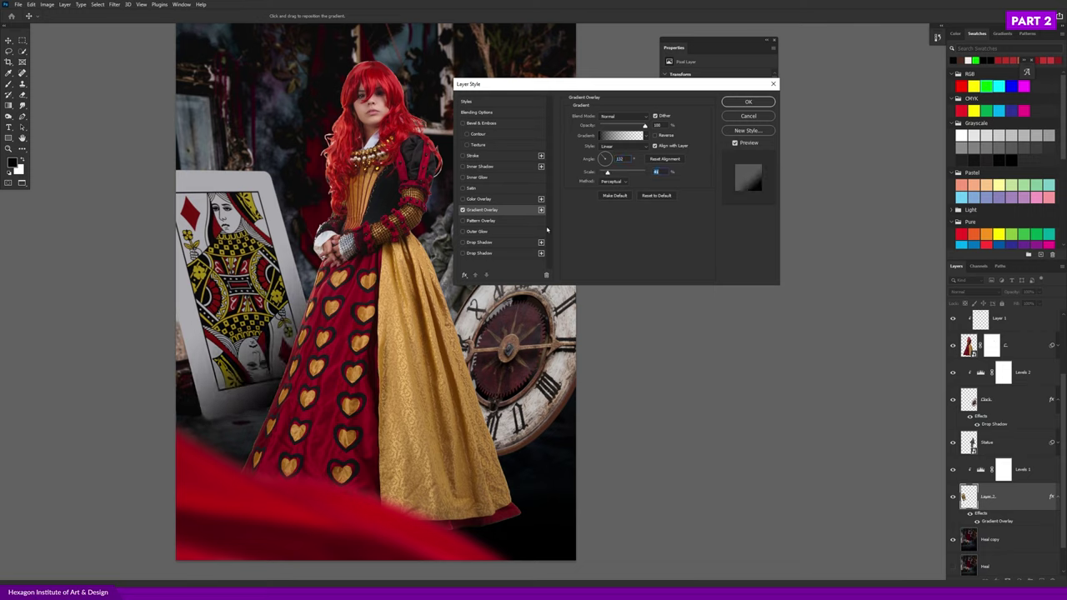
{"action": "left_click_drag", "start_coordinate": [353, 382], "coordinate": [351, 386]}
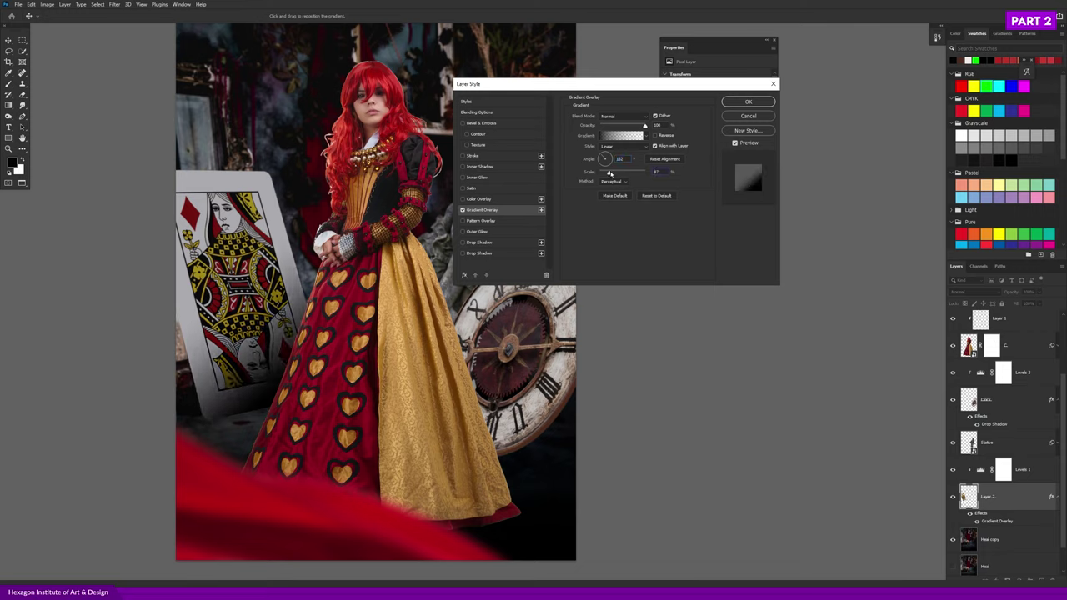
{"action": "left_click_drag", "start_coordinate": [609, 173], "coordinate": [615, 173]}
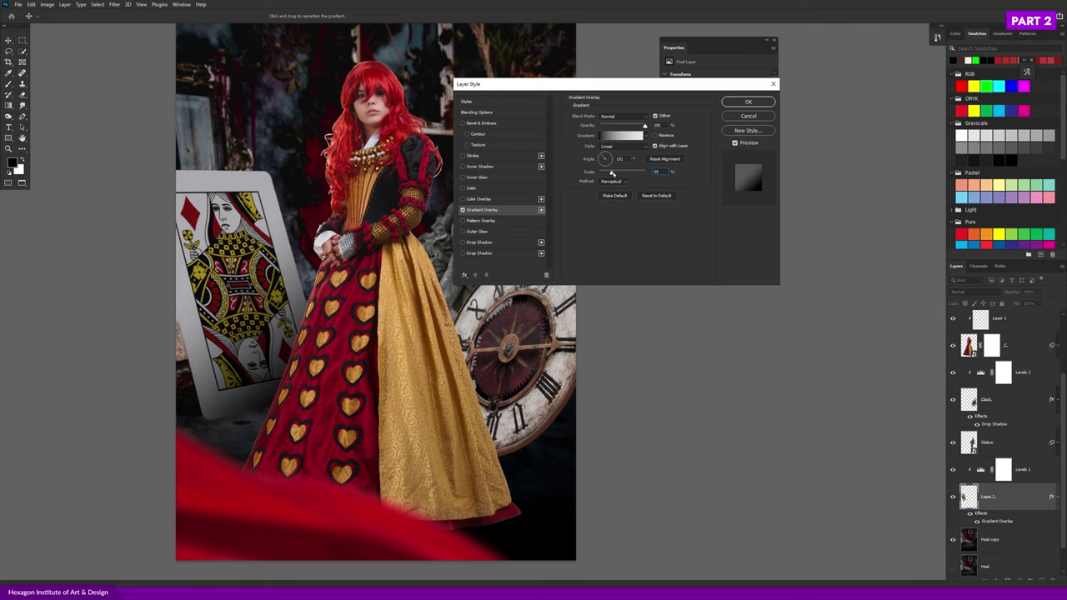
{"action": "left_click_drag", "start_coordinate": [334, 345], "coordinate": [324, 353]}
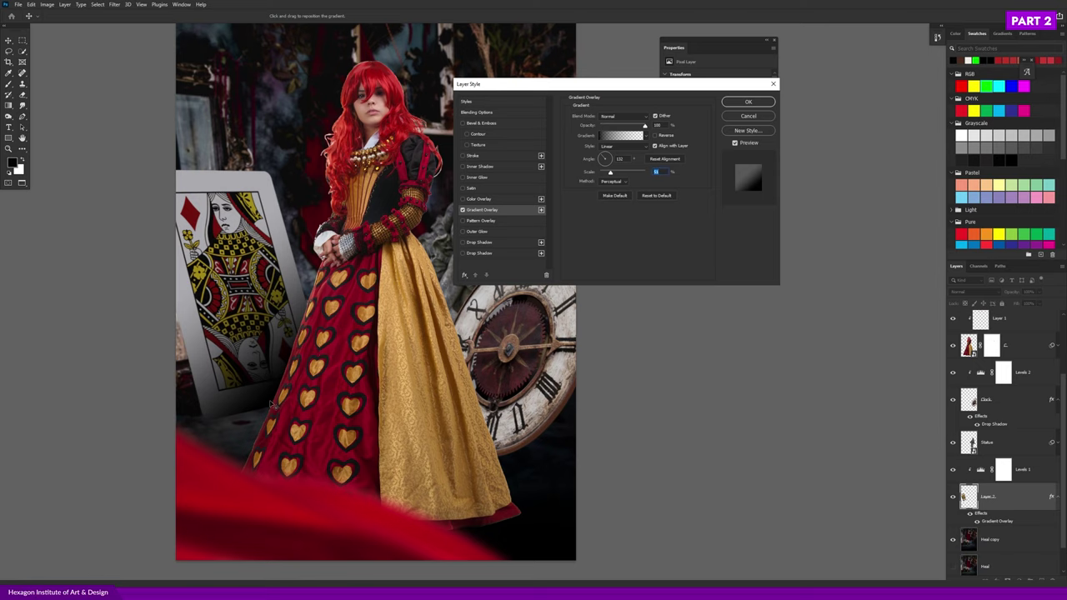
- Refine the card gradient's angle, scale (51 to 53) and position, then confirm the style
{"action": "scroll", "coordinate": [275, 423], "scroll_direction": "up", "scroll_amount": 2}
{"action": "scroll", "coordinate": [284, 450], "scroll_direction": "up", "scroll_amount": 3}
{"action": "scroll", "coordinate": [285, 462], "scroll_direction": "up", "scroll_amount": 1}
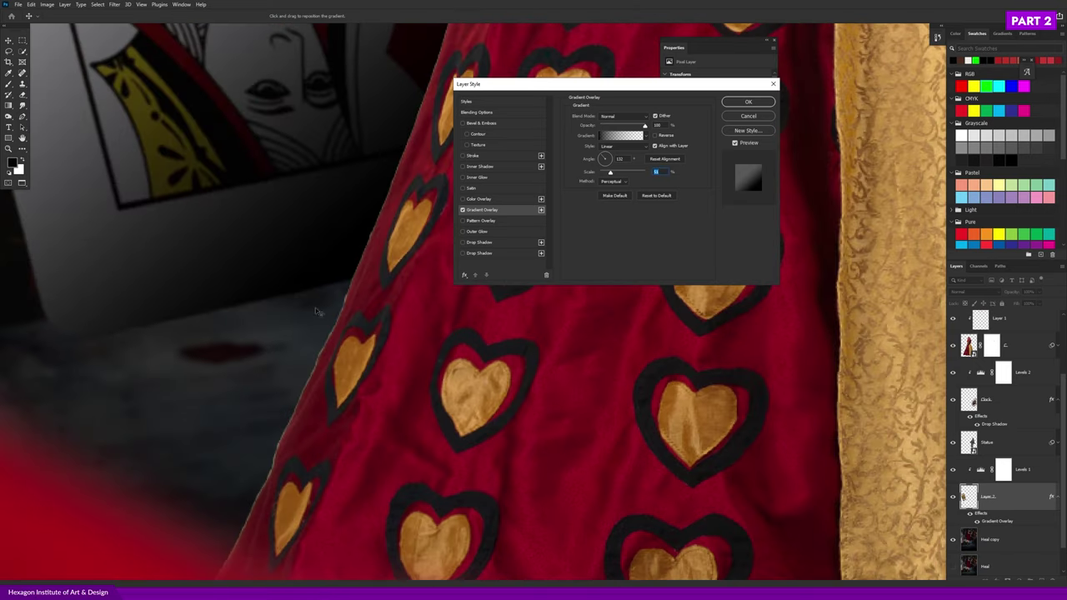
{"action": "scroll", "coordinate": [251, 356], "scroll_direction": "down", "scroll_amount": 1}
{"action": "scroll", "coordinate": [251, 356], "scroll_direction": "up", "scroll_amount": 1}
{"action": "scroll", "coordinate": [243, 374], "scroll_direction": "up", "scroll_amount": 2}
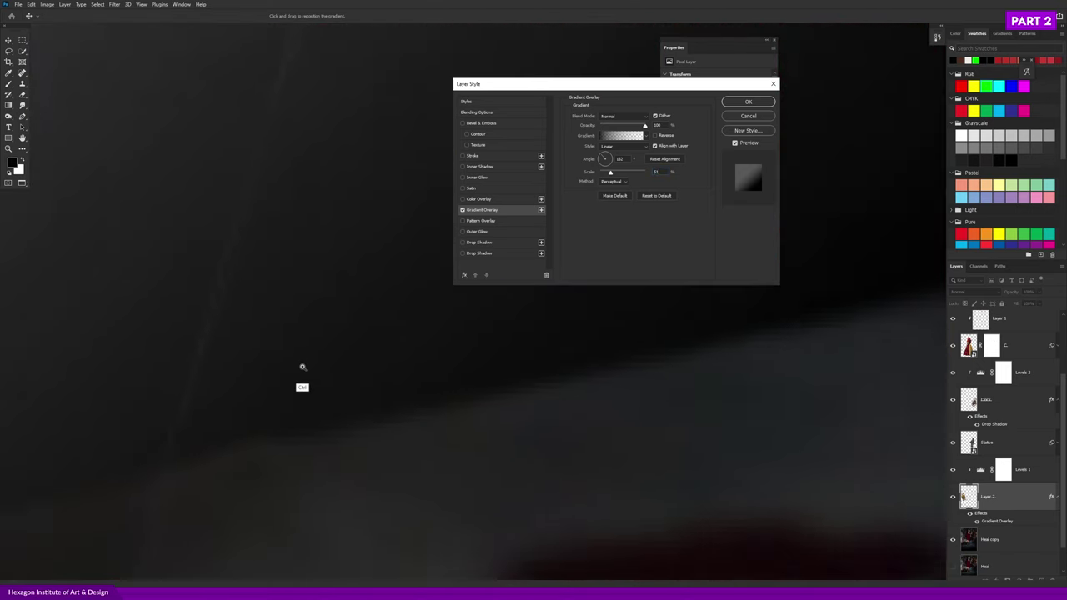
{"action": "scroll", "coordinate": [245, 301], "scroll_direction": "down", "scroll_amount": 1}
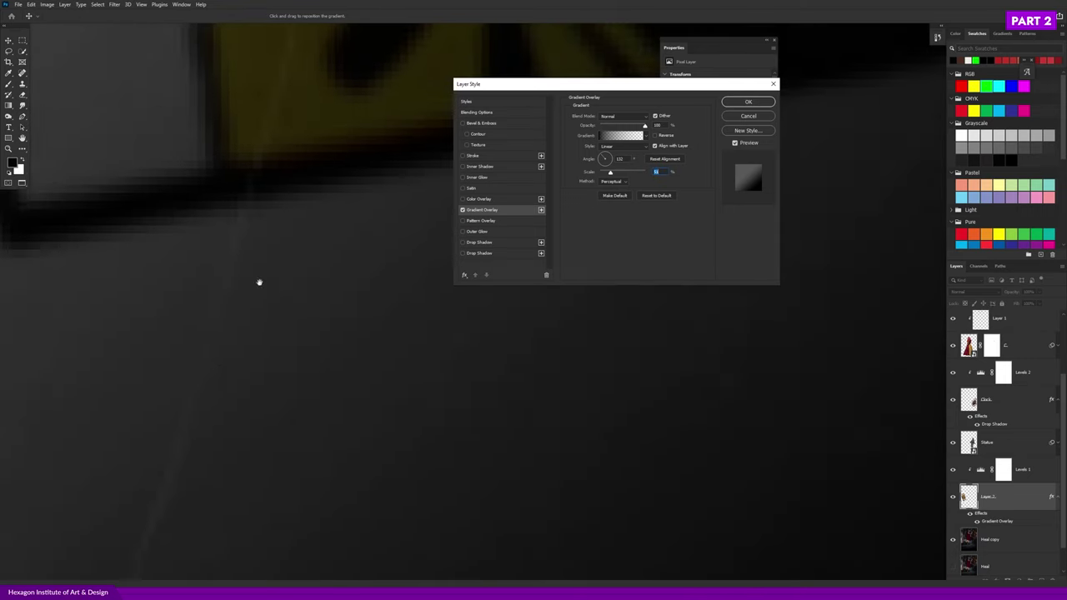
{"action": "scroll", "coordinate": [300, 305], "scroll_direction": "down", "scroll_amount": 1}
{"action": "scroll", "coordinate": [312, 310], "scroll_direction": "down", "scroll_amount": 2}
{"action": "scroll", "coordinate": [313, 310], "scroll_direction": "down", "scroll_amount": 2}
{"action": "scroll", "coordinate": [304, 304], "scroll_direction": "down", "scroll_amount": 2}
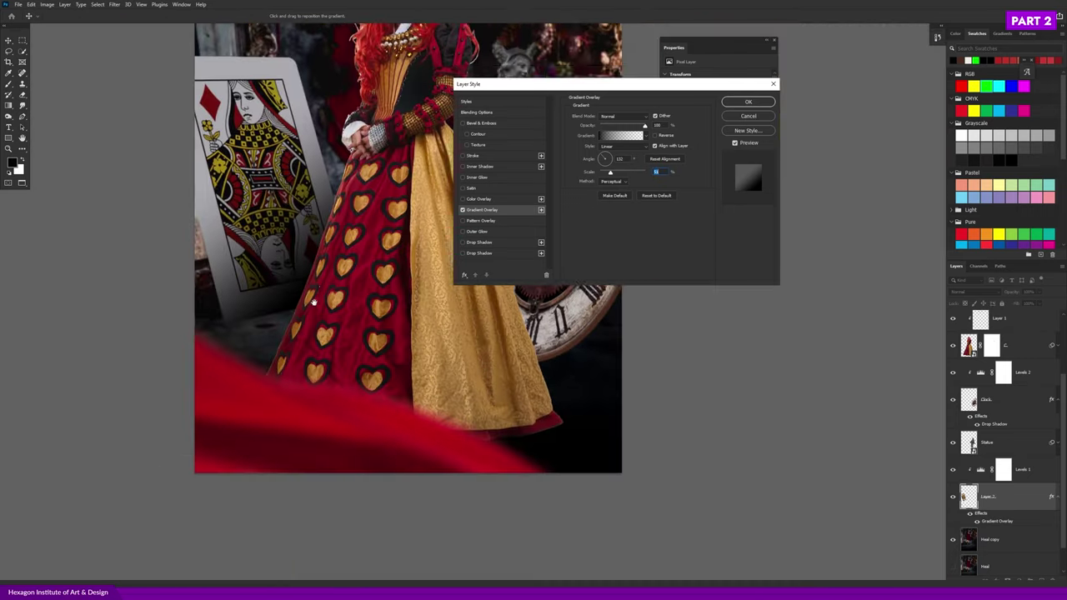
{"action": "scroll", "coordinate": [300, 299], "scroll_direction": "down", "scroll_amount": 1}
{"action": "left_click_drag", "start_coordinate": [298, 298], "coordinate": [305, 309]}
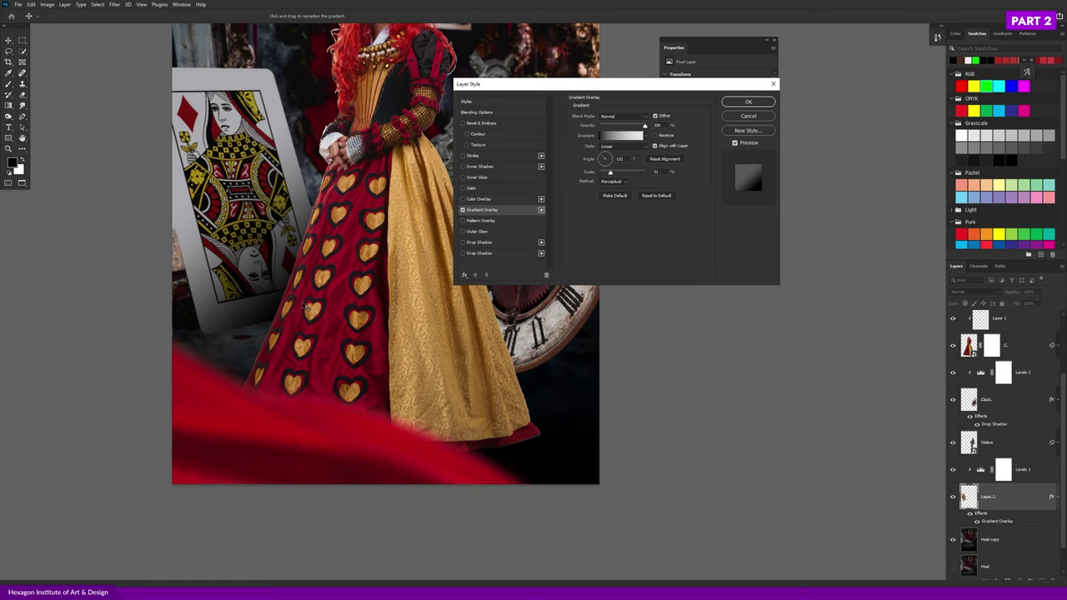
{"action": "scroll", "coordinate": [304, 306], "scroll_direction": "down", "scroll_amount": 1}
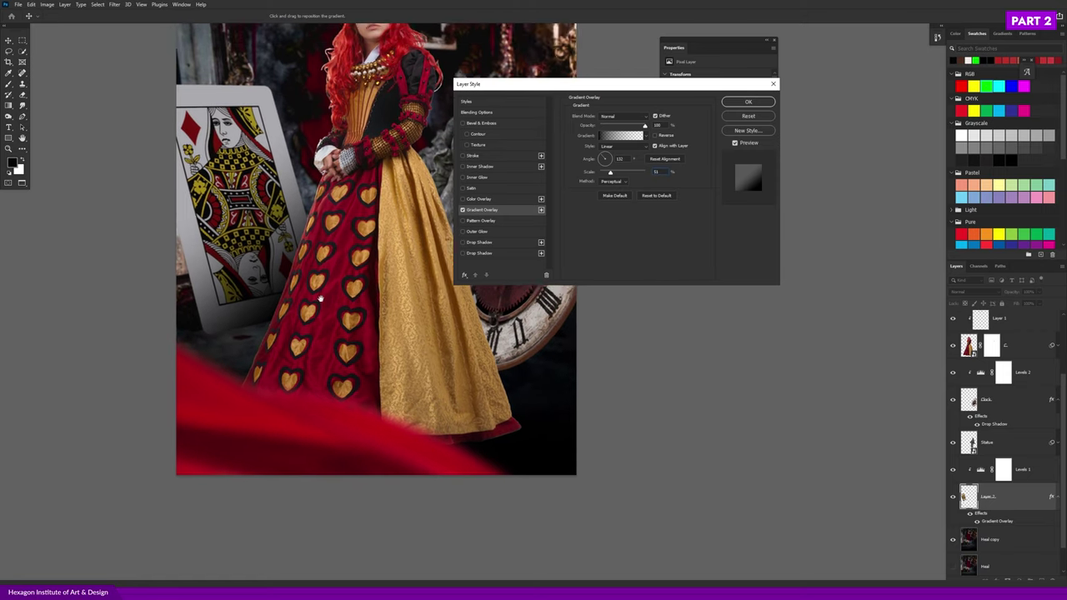
{"action": "scroll", "coordinate": [305, 288], "scroll_direction": "down", "scroll_amount": 2}
{"action": "left_click_drag", "start_coordinate": [603, 158], "coordinate": [604, 158]}
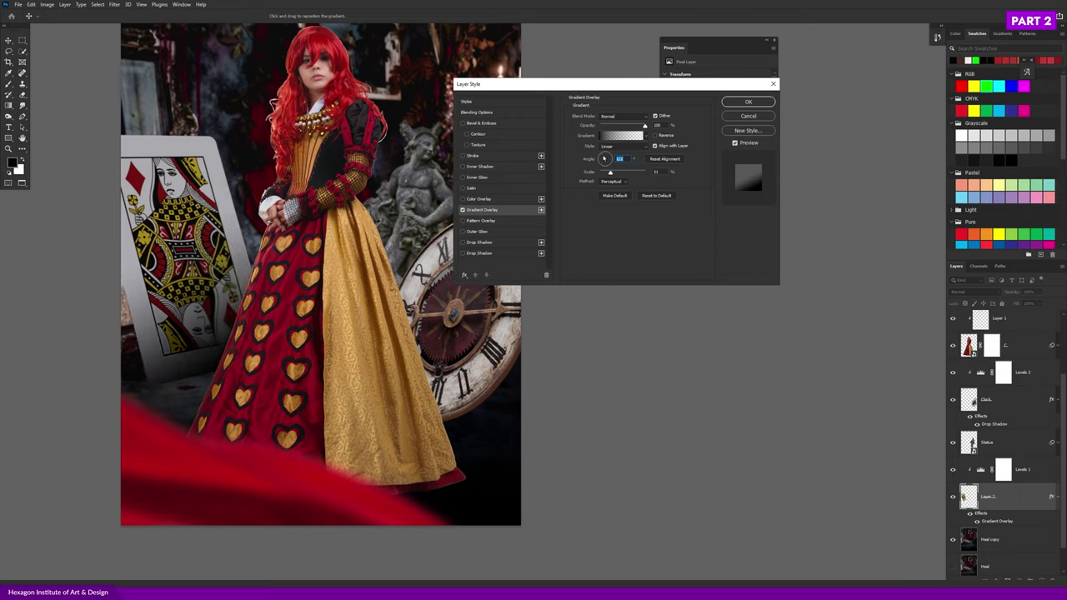
{"action": "left_click_drag", "start_coordinate": [611, 172], "coordinate": [613, 173]}
{"action": "mouse_move", "coordinate": [259, 357]}
{"action": "left_mouse_down"}
{"action": "mouse_move", "coordinate": [266, 362]}
{"action": "mouse_move", "coordinate": [304, 312]}
{"action": "left_mouse_up"}
{"action": "scroll", "coordinate": [328, 362], "scroll_direction": "up", "scroll_amount": 2, "text": "alt"}
{"action": "scroll", "coordinate": [334, 333], "scroll_direction": "up", "scroll_amount": 2, "text": "alt"}
{"action": "left_click_drag", "start_coordinate": [604, 158], "coordinate": [604, 159]}
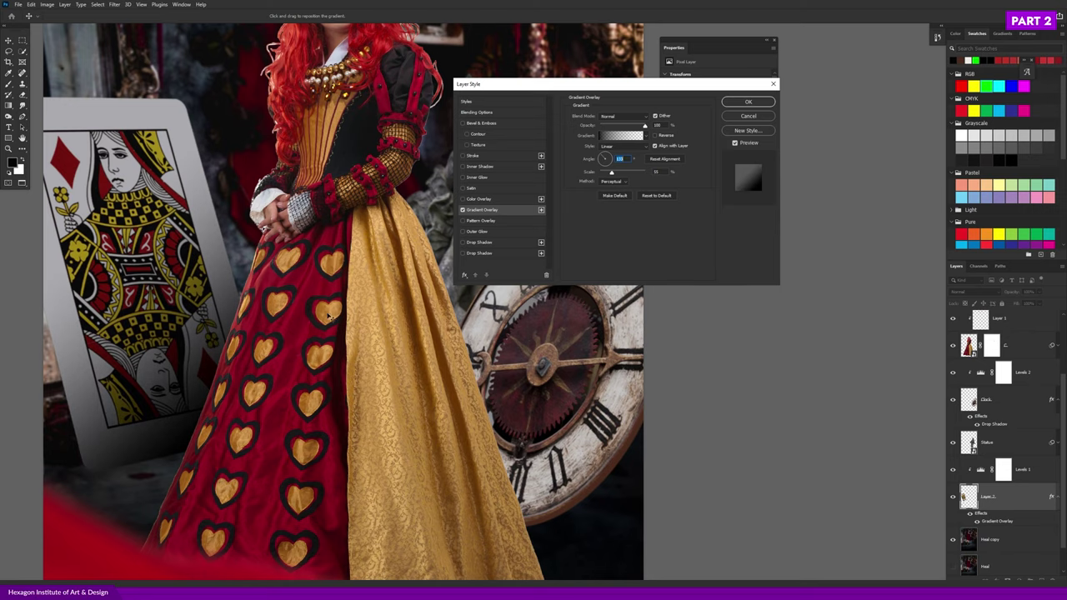
{"action": "scroll", "coordinate": [311, 372], "scroll_direction": "down", "scroll_amount": 2, "text": "alt"}
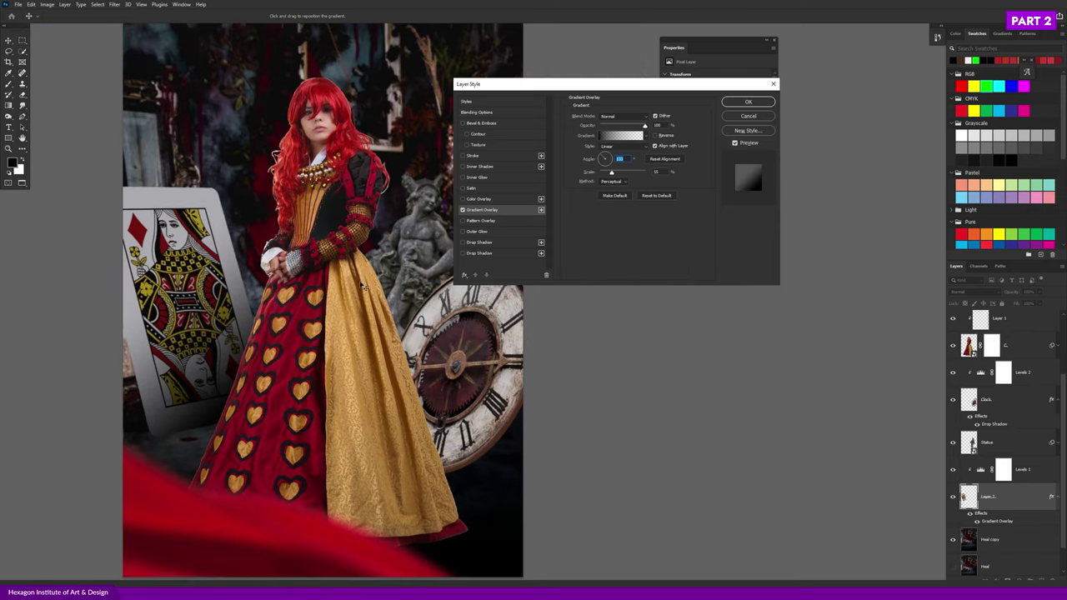
{"action": "left_click", "coordinate": [737, 103]}
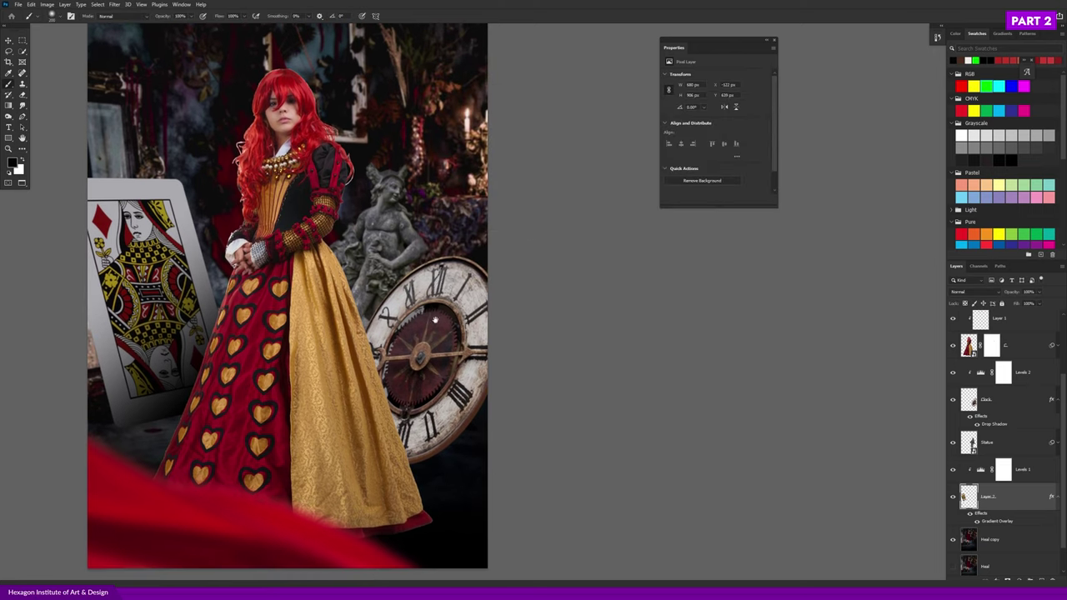
- Open the Clock layer's style settings and add a Gradient Overlay with a smaller scale
{"action": "left_click", "coordinate": [465, 386], "text": "ctrl"}
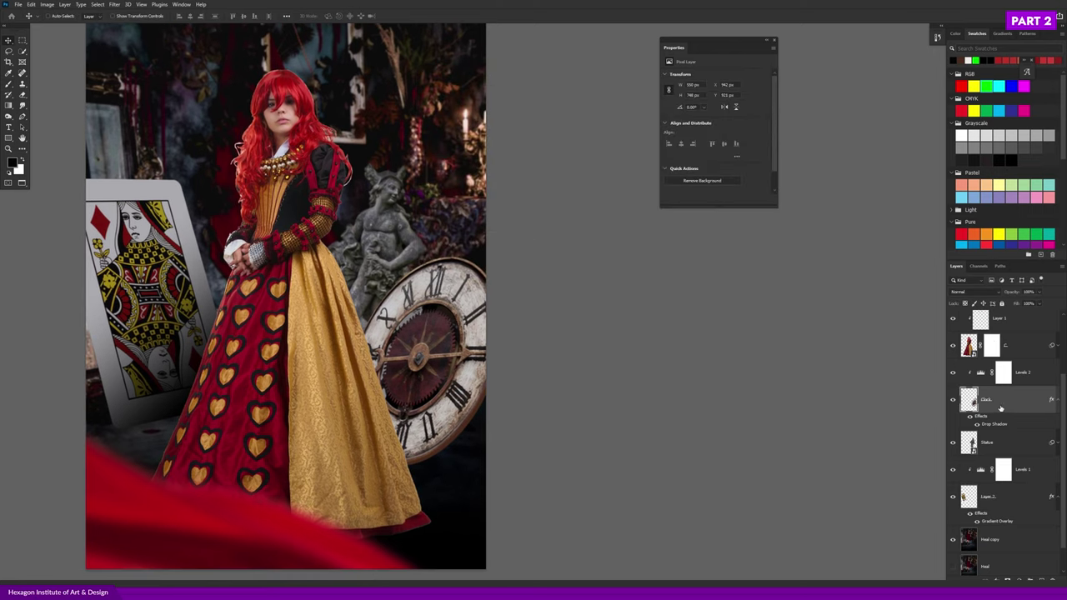
{"action": "double_click", "coordinate": [1026, 404]}
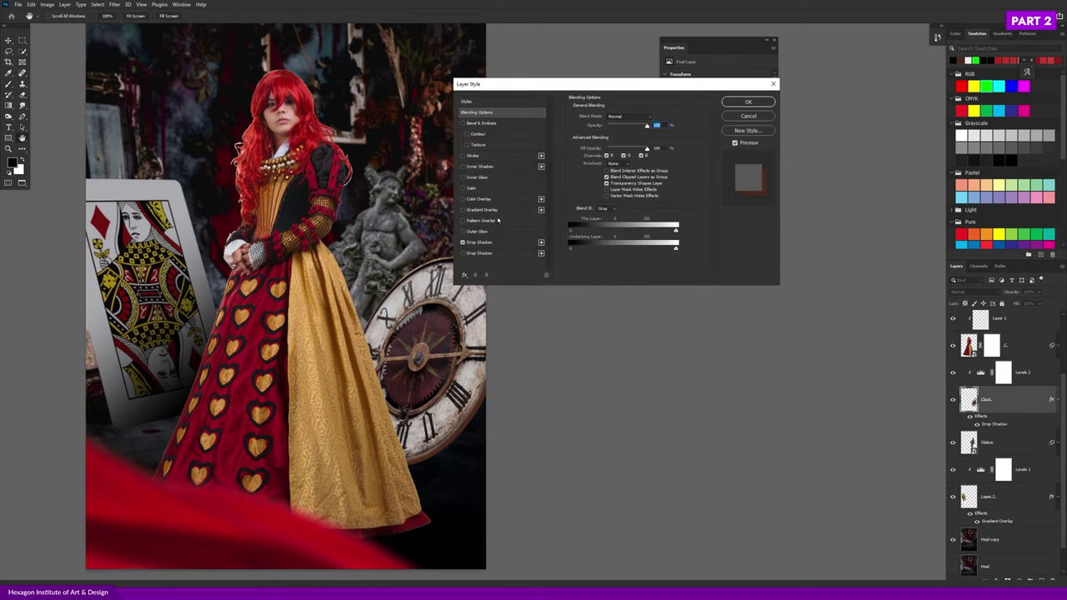
{"action": "left_click", "coordinate": [499, 210]}
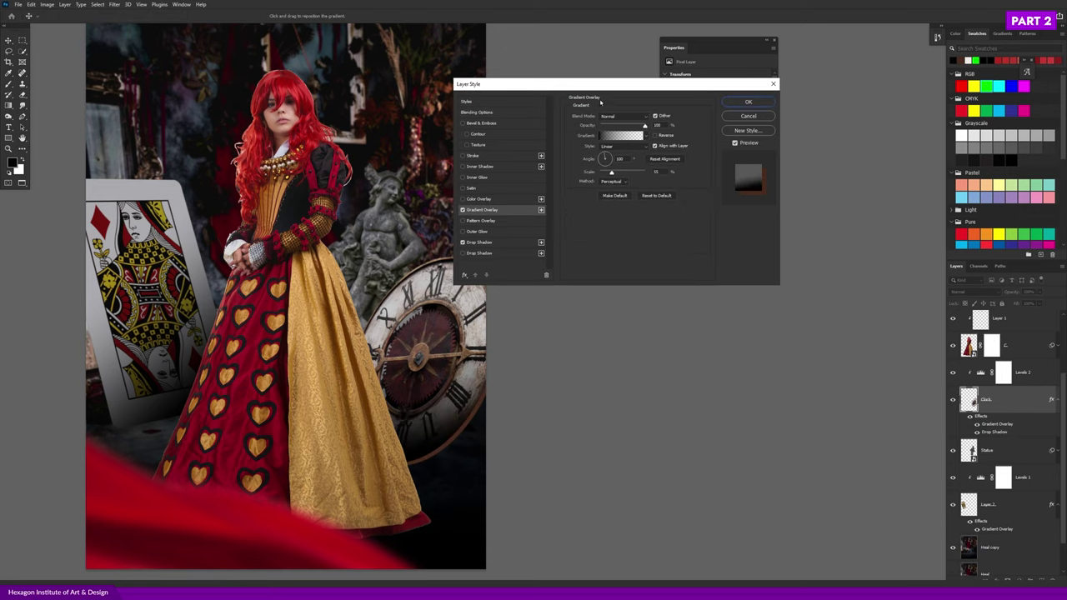
{"action": "left_click_drag", "start_coordinate": [613, 89], "coordinate": [693, 80]}
{"action": "left_click", "coordinate": [687, 149]}
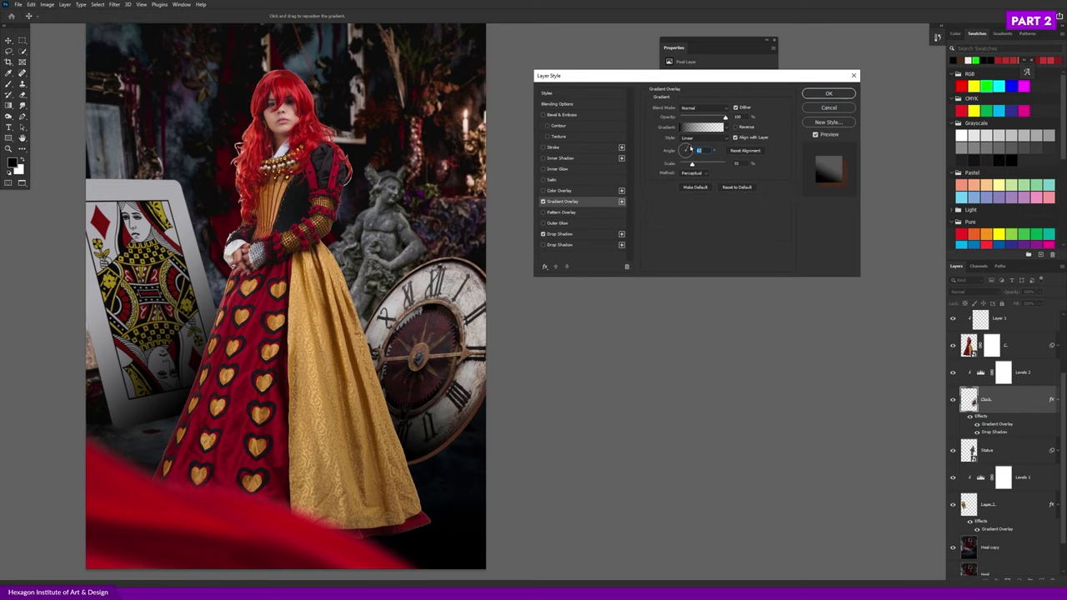
{"action": "left_click_drag", "start_coordinate": [692, 164], "coordinate": [671, 164]}
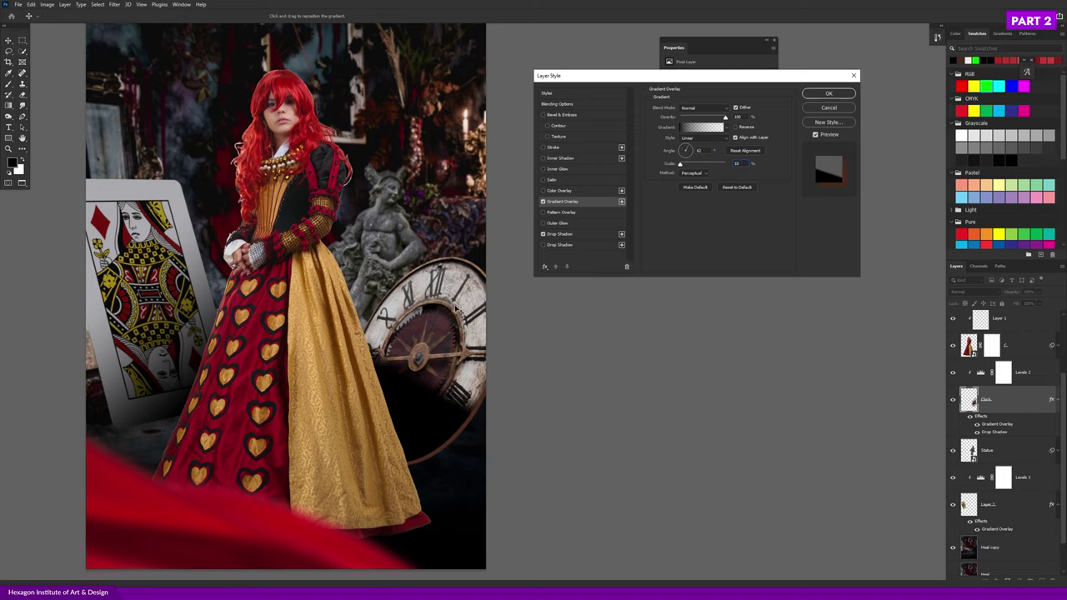
- Fine-tune the clock gradient's angle and place the shading diagonally across the face, then confirm
{"action": "left_click", "coordinate": [691, 149]}
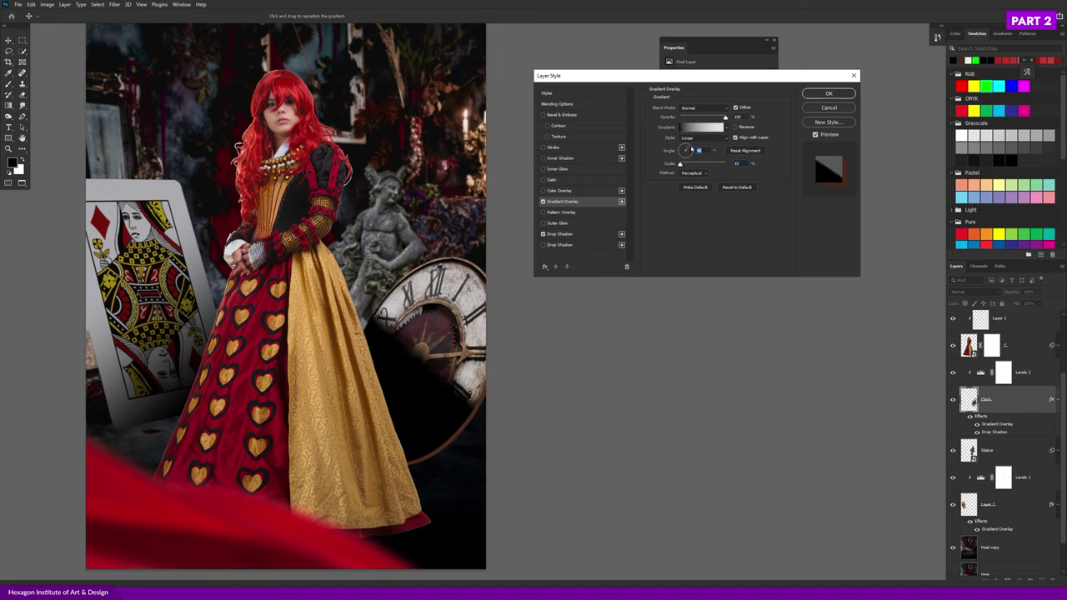
{"action": "left_click_drag", "start_coordinate": [691, 149], "coordinate": [691, 164]}
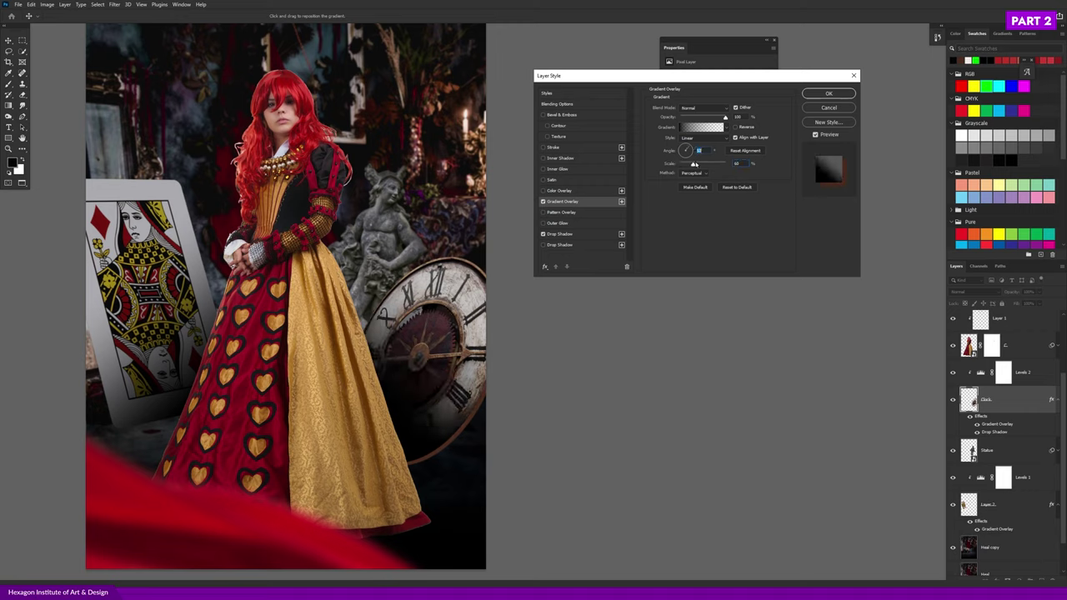
{"action": "left_click_drag", "start_coordinate": [439, 335], "coordinate": [441, 374]}
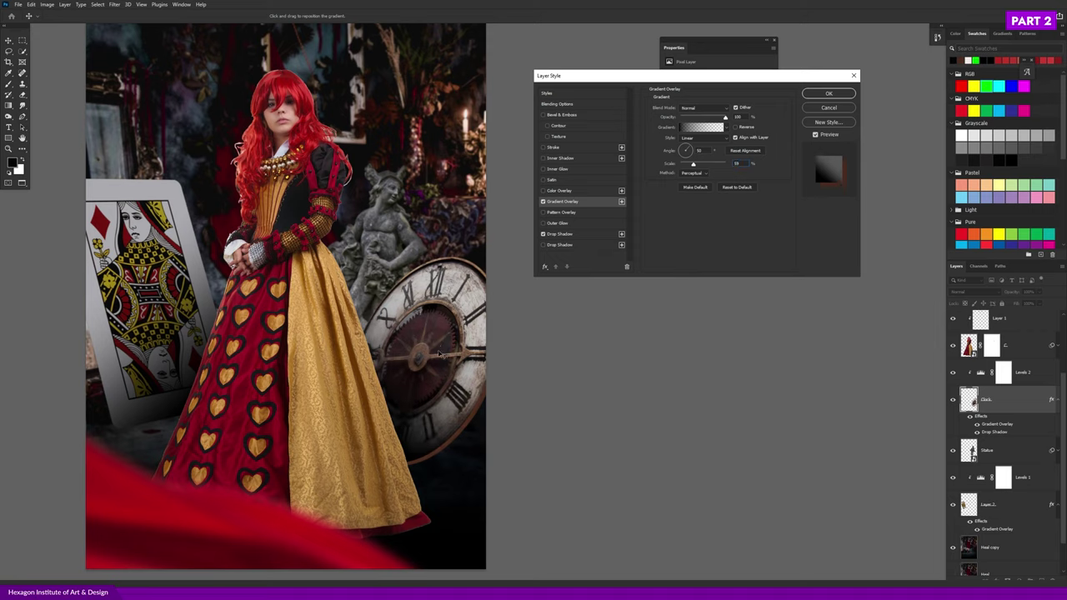
{"action": "left_click", "coordinate": [691, 149]}
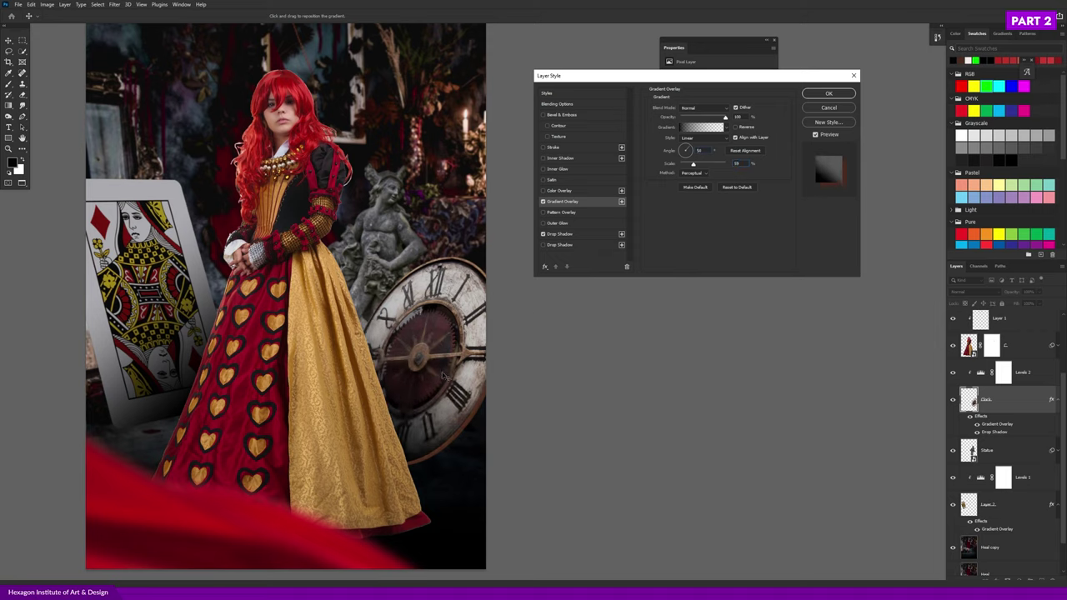
{"action": "left_click_drag", "start_coordinate": [442, 376], "coordinate": [454, 363]}
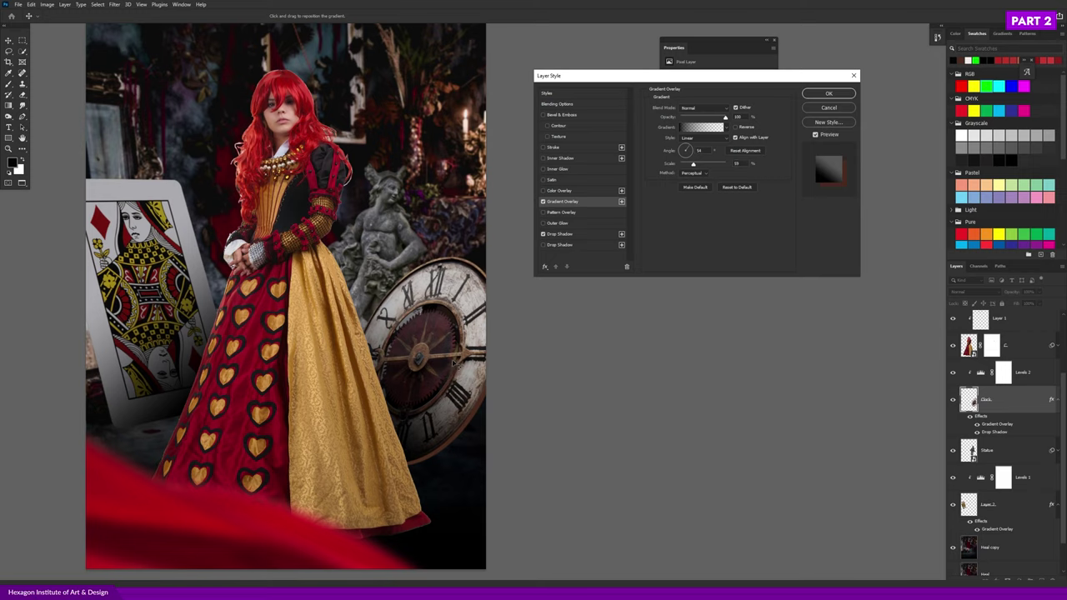
{"action": "left_click", "coordinate": [828, 94]}
{"action": "scroll", "coordinate": [393, 302], "scroll_direction": "down", "scroll_amount": 3}
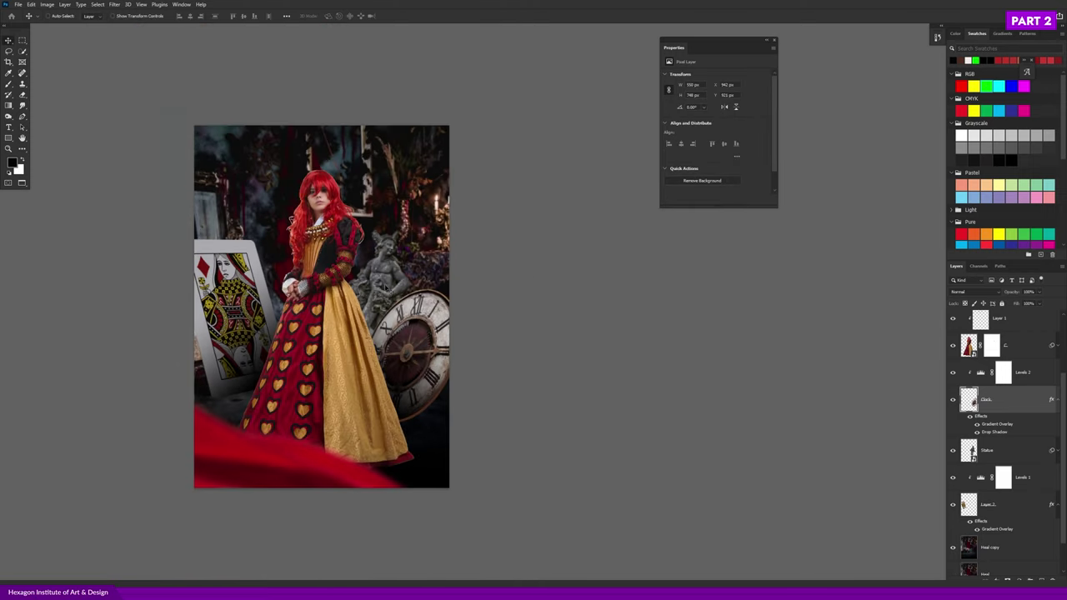
- Give the Statue layer a Gradient Overlay with larger scale, darkening the figure, checked via Preview and confirmed
{"action": "left_click", "coordinate": [384, 292]}
{"action": "scroll", "coordinate": [388, 293], "scroll_direction": "up", "scroll_amount": 1}
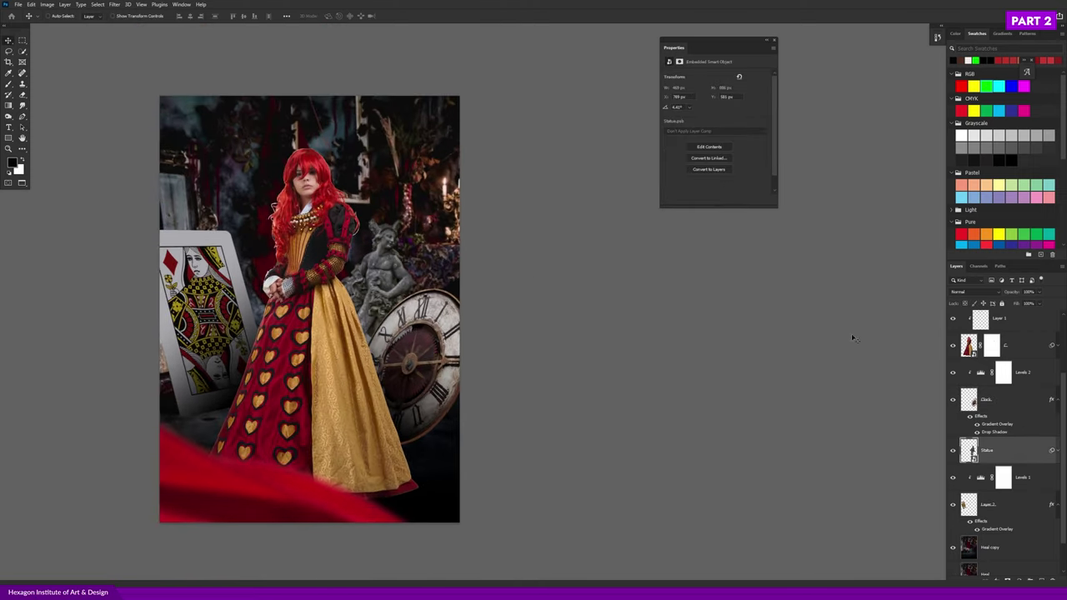
{"action": "double_click", "coordinate": [1015, 451]}
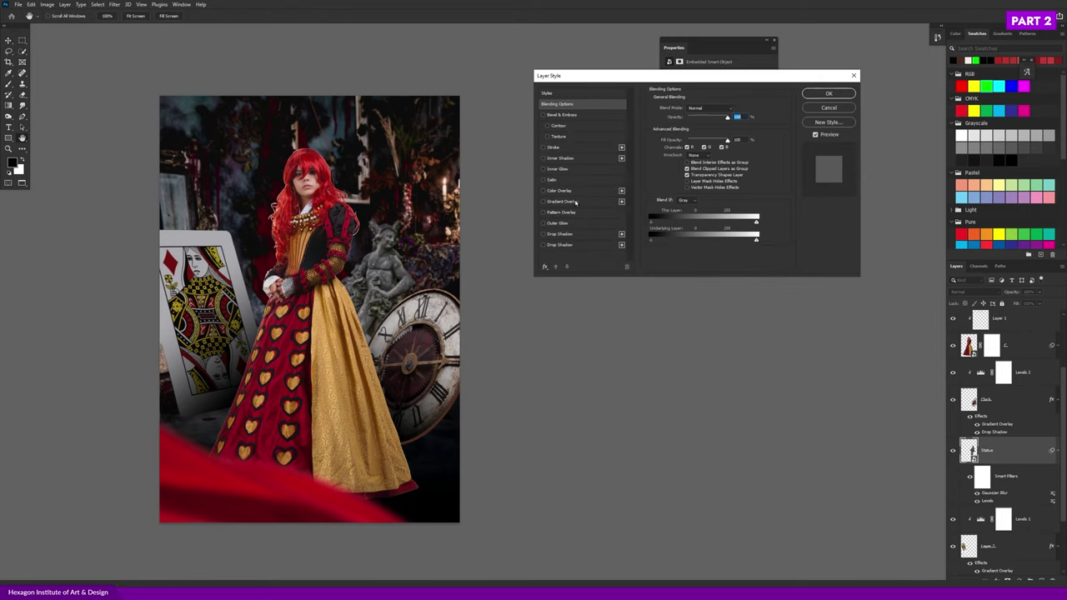
{"action": "left_click", "coordinate": [575, 201]}
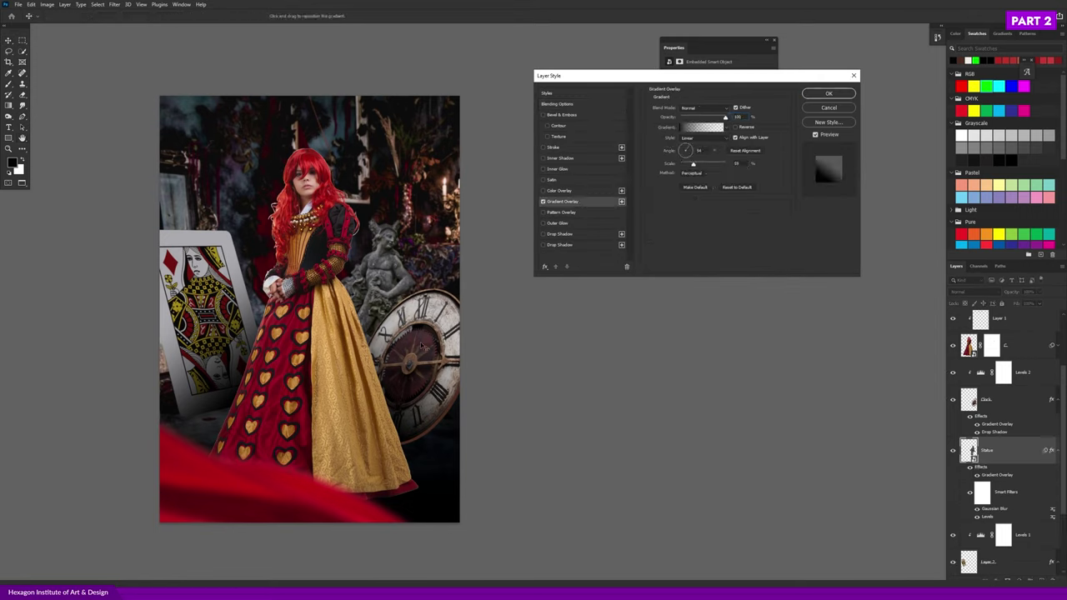
{"action": "left_click_drag", "start_coordinate": [425, 344], "coordinate": [434, 307]}
{"action": "left_click_drag", "start_coordinate": [694, 166], "coordinate": [700, 165]}
{"action": "left_click_drag", "start_coordinate": [412, 289], "coordinate": [417, 279]}
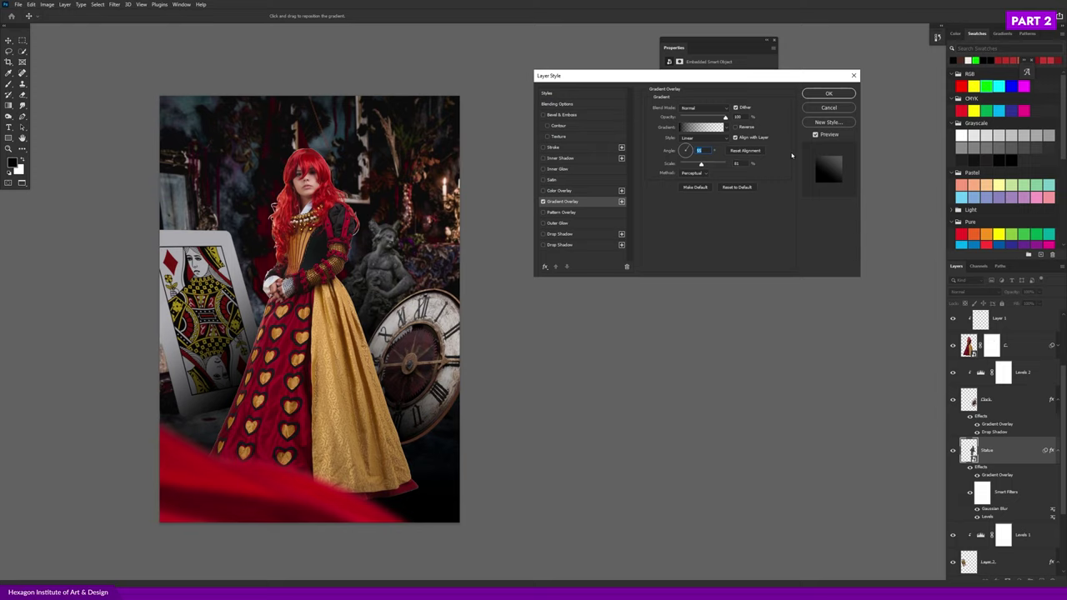
{"action": "left_click", "coordinate": [815, 135]}
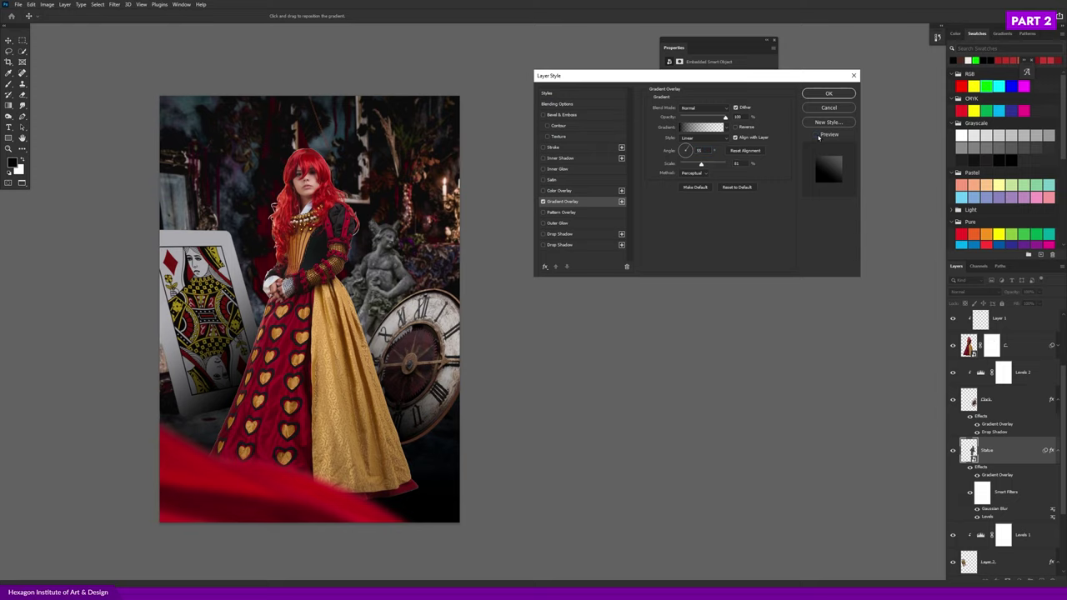
{"action": "left_click", "coordinate": [816, 135]}
{"action": "scroll", "coordinate": [412, 331], "scroll_direction": "up", "scroll_amount": 2}
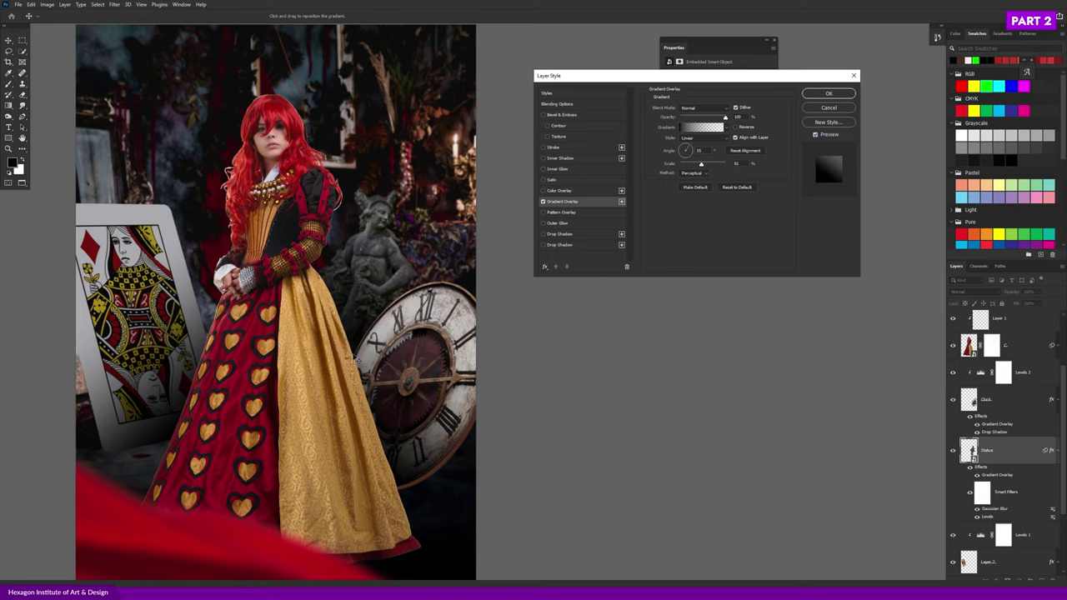
{"action": "left_click", "coordinate": [820, 95]}
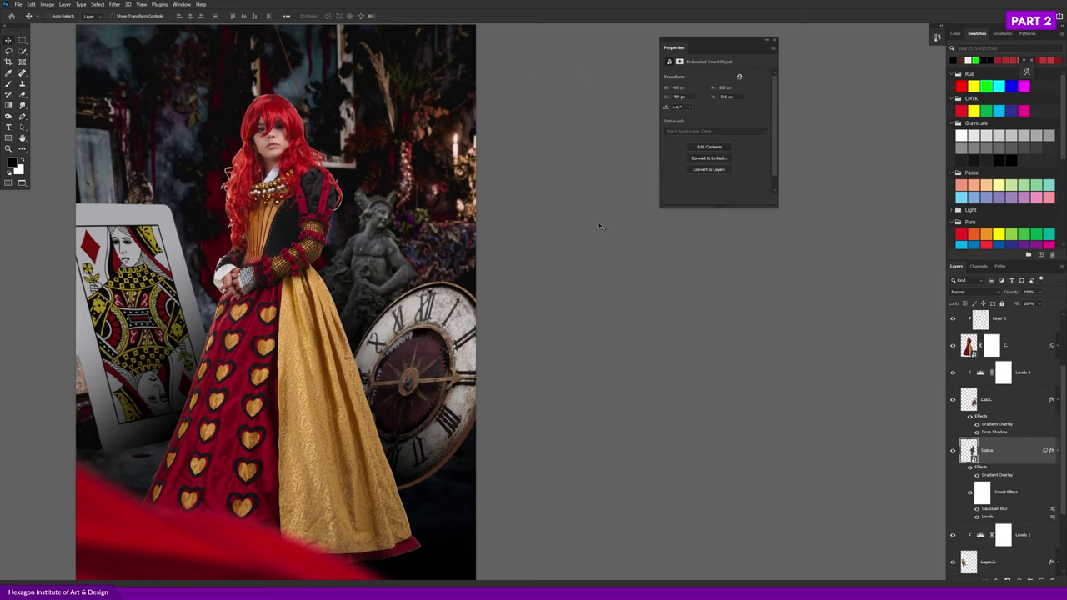
- Nudge the queen layer up and back down, then zoom in on her face
{"action": "scroll", "coordinate": [435, 353], "scroll_direction": "down", "scroll_amount": 1}
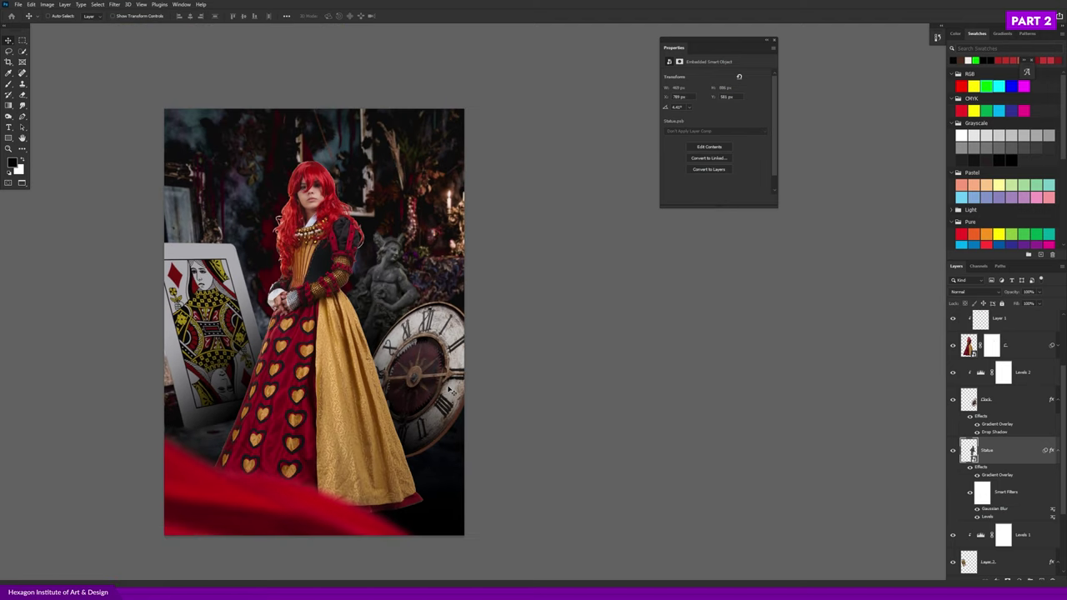
{"action": "left_click", "coordinate": [352, 314], "text": "ctrl"}
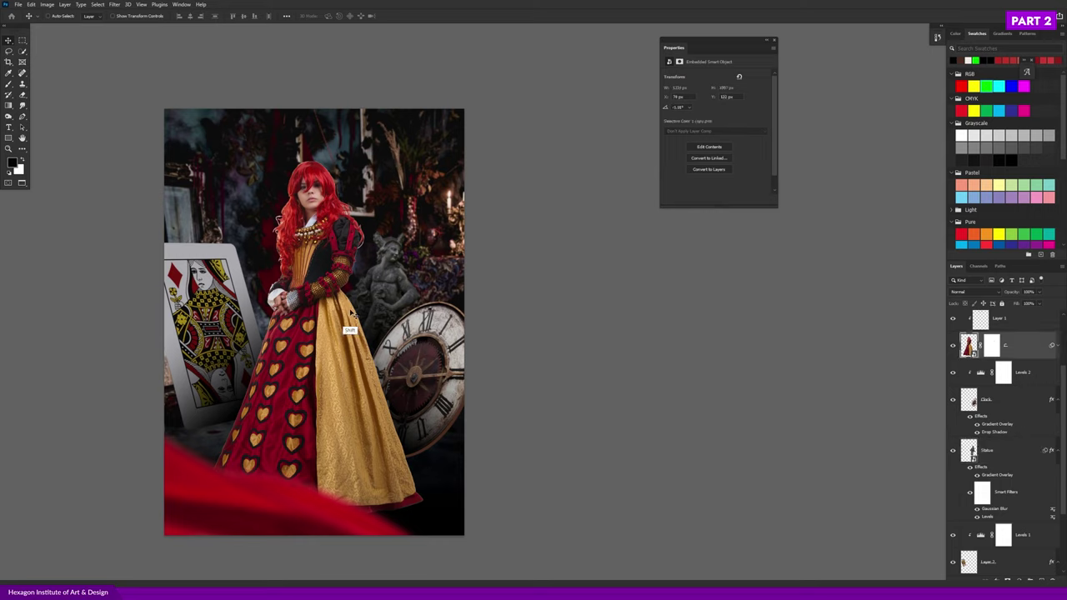
{"action": "key", "text": "shift+Up"}
{"action": "key", "text": "shift+Up"}
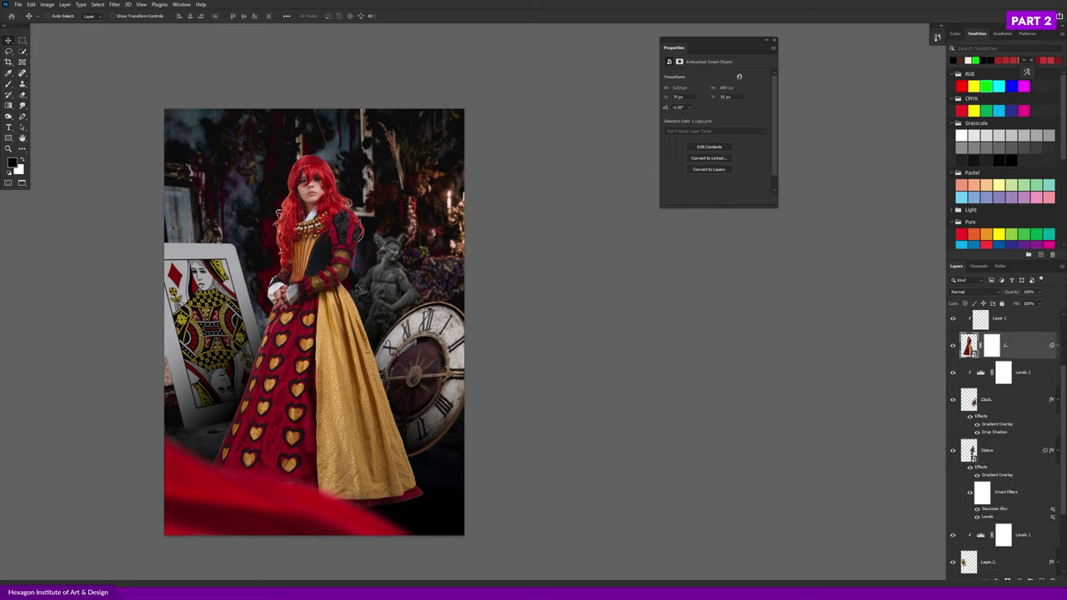
{"action": "key", "text": "shift+Down"}
{"action": "key", "text": "shift+Down"}
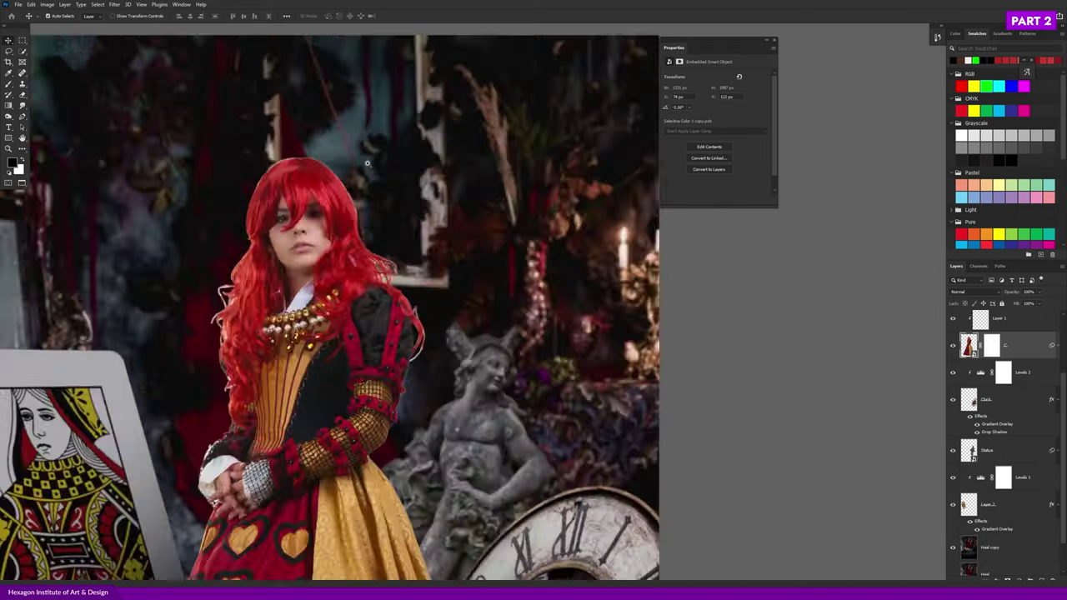
{"action": "left_click_drag", "start_coordinate": [329, 173], "coordinate": [376, 174]}
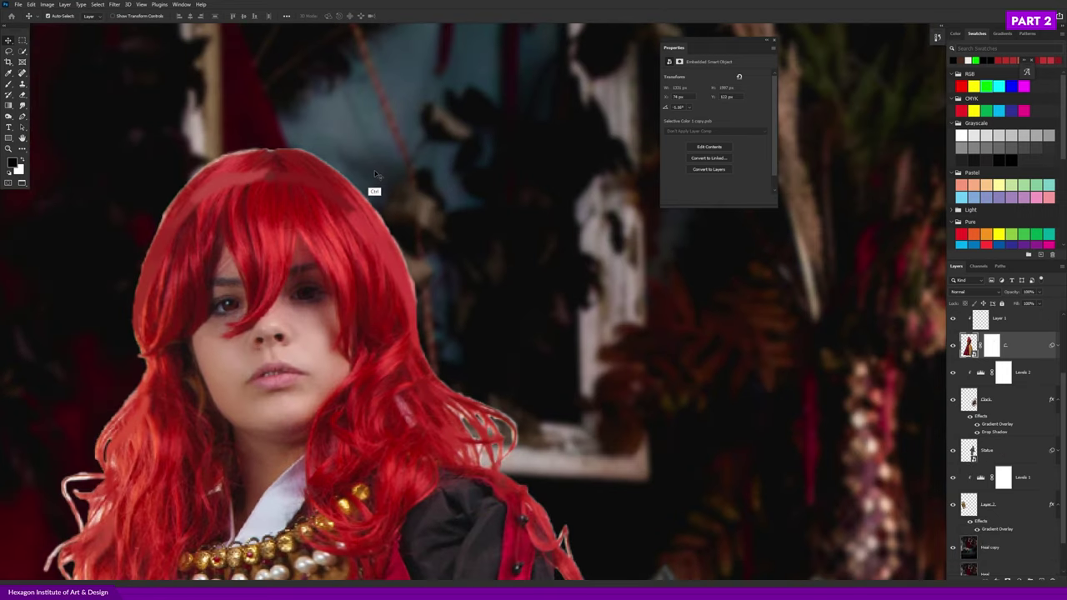
- Compare the scene before and after the card, clock and statue shading
{"action": "scroll", "coordinate": [374, 170], "scroll_direction": "down", "scroll_amount": 1}
{"action": "scroll", "coordinate": [375, 172], "scroll_direction": "down", "scroll_amount": 1}
{"action": "scroll", "coordinate": [380, 175], "scroll_direction": "down", "scroll_amount": 2}
{"action": "scroll", "coordinate": [383, 178], "scroll_direction": "down", "scroll_amount": 2}
{"action": "key", "text": "ctrl+shift+z"}
{"action": "key", "text": "ctrl+shift+z"}
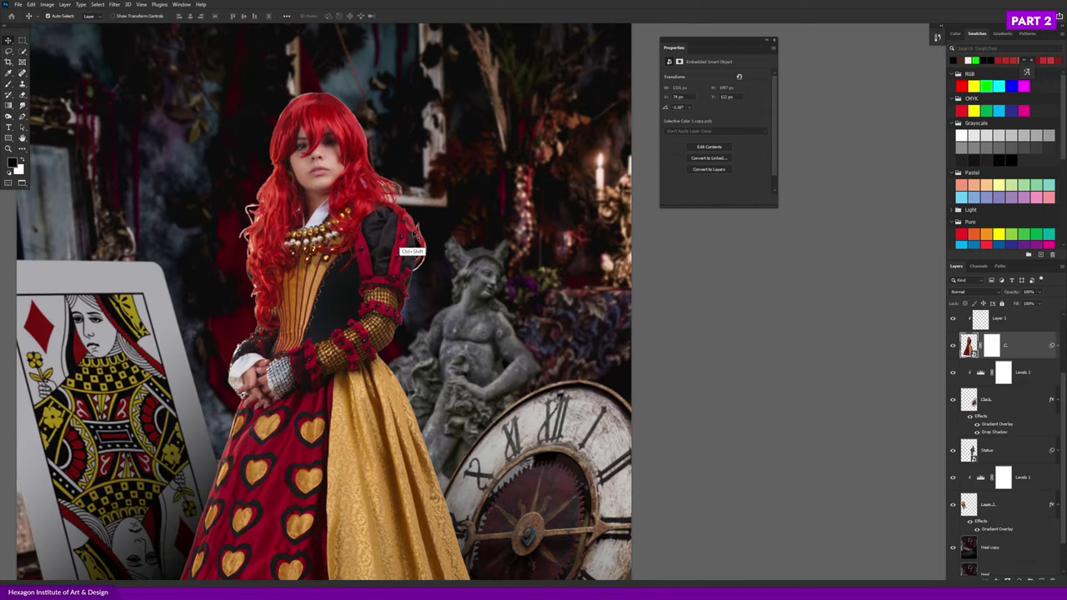
{"action": "key", "text": "ctrl+shift+z"}
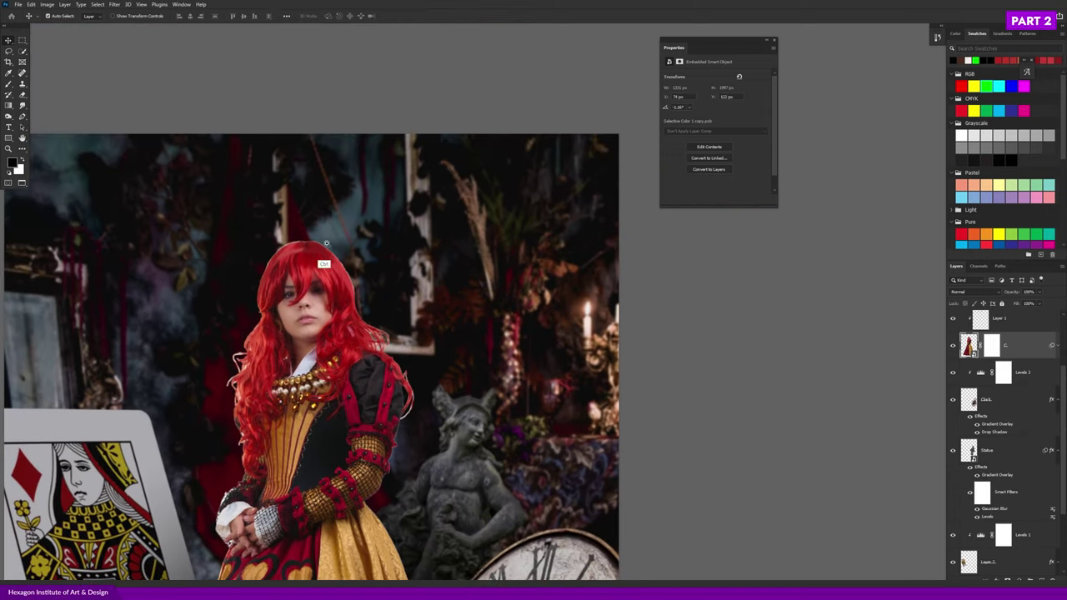
{"action": "scroll", "coordinate": [327, 259], "scroll_direction": "up", "scroll_amount": 5}
- Move the pale Layer 1 patch up into the top of the queen's hair
{"action": "left_click", "coordinate": [302, 286], "text": "ctrl"}
{"action": "left_click_drag", "start_coordinate": [303, 286], "coordinate": [401, 241]}
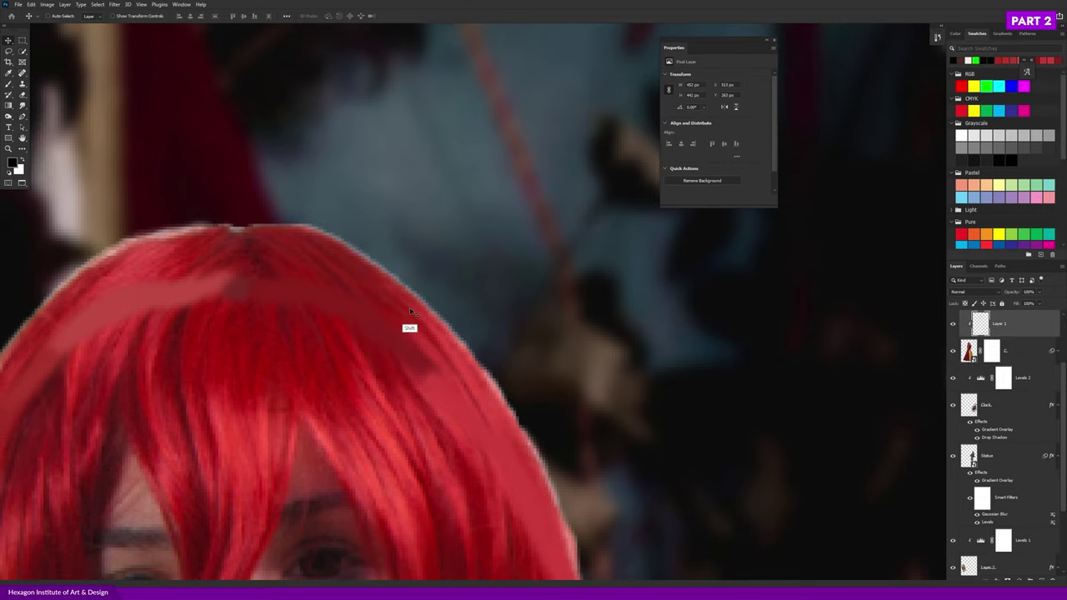
{"action": "left_click_drag", "start_coordinate": [248, 264], "coordinate": [247, 244]}
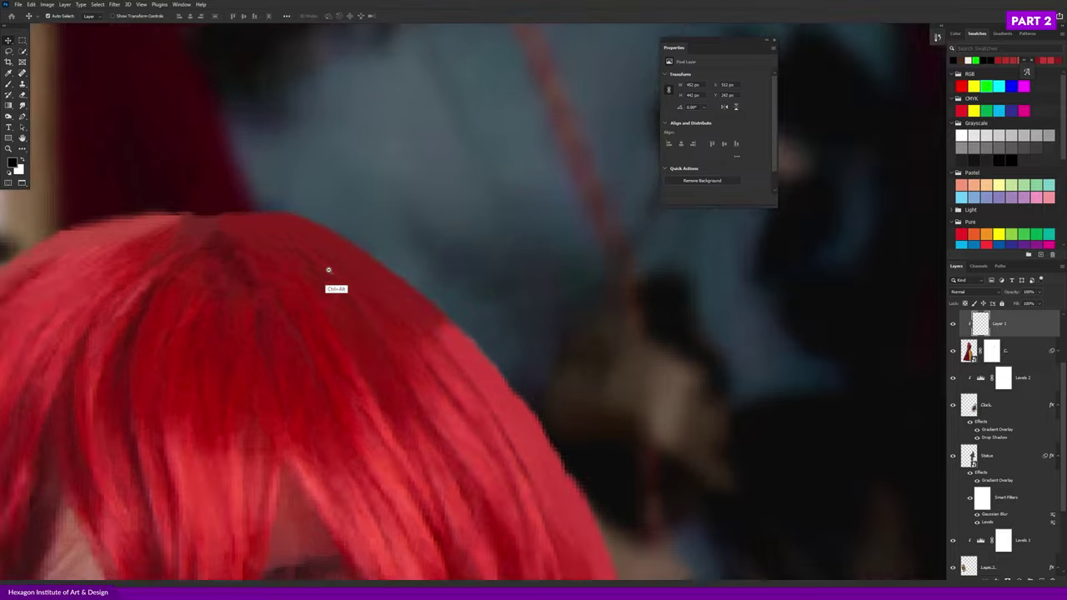
{"action": "scroll", "coordinate": [356, 310], "scroll_direction": "down", "scroll_amount": 5}
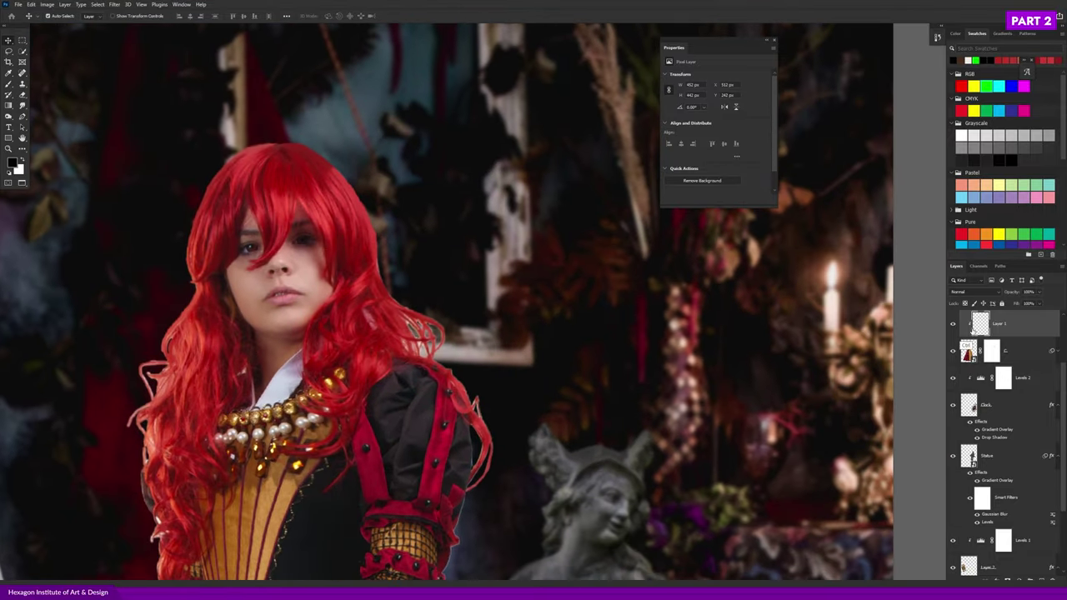
- Select the queen layer together with Layer 1 and nudge them upward
{"action": "left_click", "coordinate": [1027, 355], "text": "ctrl"}
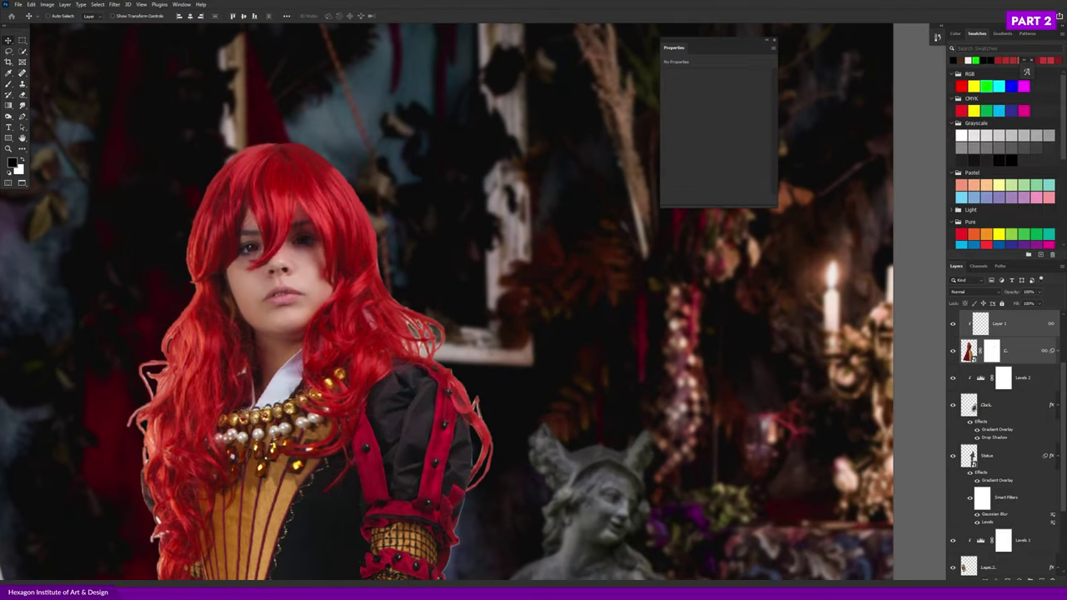
{"action": "scroll", "coordinate": [464, 300], "scroll_direction": "down", "scroll_amount": 1}
{"action": "scroll", "coordinate": [465, 300], "scroll_direction": "down", "scroll_amount": 2}
{"action": "scroll", "coordinate": [433, 296], "scroll_direction": "down", "scroll_amount": 2}
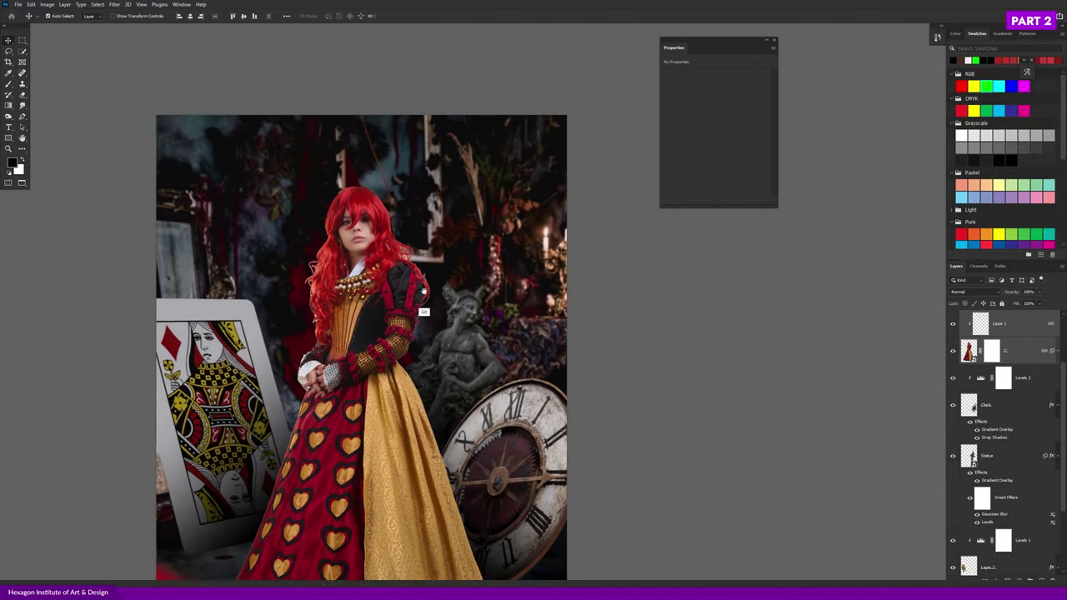
{"action": "scroll", "coordinate": [423, 312], "scroll_direction": "down", "scroll_amount": 1}
{"action": "scroll", "coordinate": [417, 315], "scroll_direction": "down", "scroll_amount": 1}
{"action": "scroll", "coordinate": [400, 321], "scroll_direction": "down", "scroll_amount": 1}
{"action": "scroll", "coordinate": [389, 327], "scroll_direction": "down", "scroll_amount": 2}
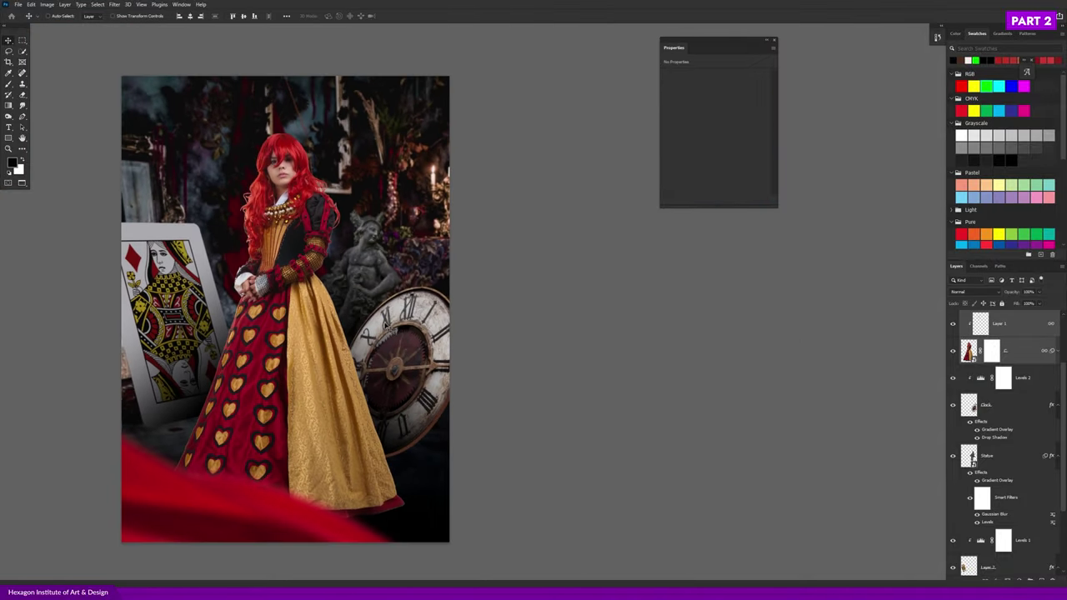
{"action": "key", "text": "Up"}
{"action": "key", "text": "Up"}
{"action": "key", "text": "Up"}
{"action": "key", "text": "Up"}
{"action": "key", "text": "Up"}
{"action": "key", "text": "Up"}
{"action": "key", "text": "Up"}
{"action": "key", "text": "Up"}
{"action": "key", "text": "Up"}
{"action": "key", "text": "Up"}
{"action": "key", "text": "Up"}
- Reposition the composition in the window and make Layer 2 active
{"action": "scroll", "coordinate": [413, 350], "scroll_direction": "down", "scroll_amount": 1}
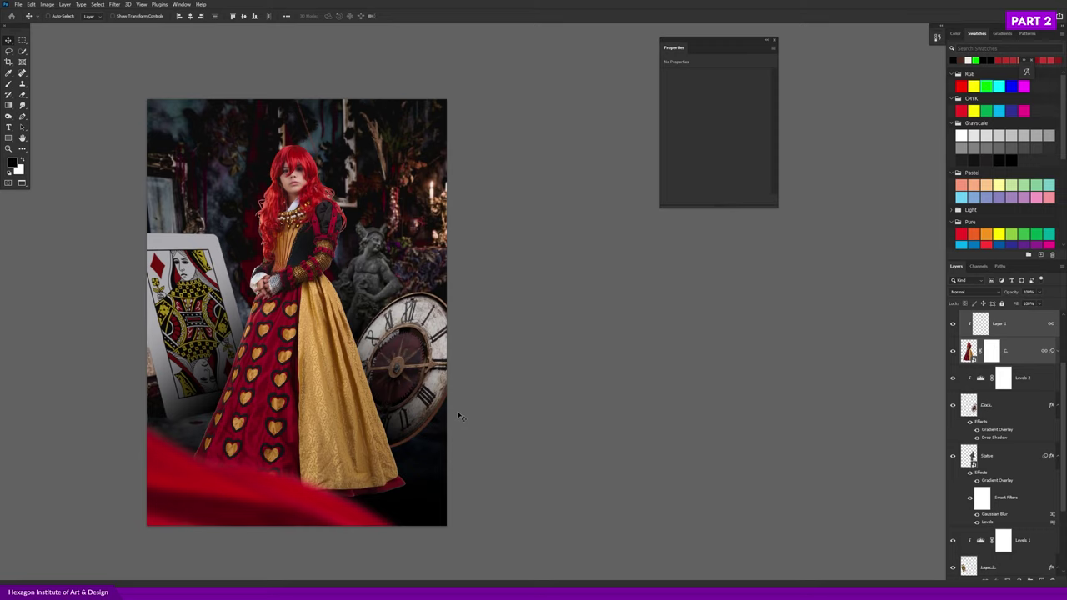
{"action": "left_click_drag", "start_coordinate": [406, 331], "coordinate": [448, 331]}
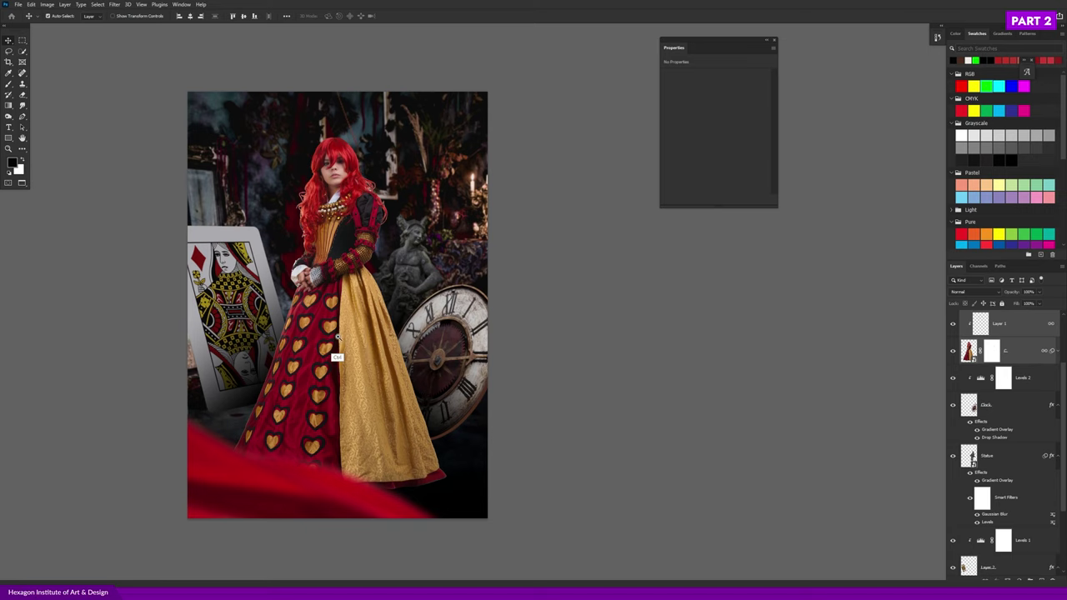
{"action": "scroll", "coordinate": [346, 342], "scroll_direction": "up", "scroll_amount": 3}
{"action": "left_click", "coordinate": [267, 329]}
{"action": "scroll", "coordinate": [267, 330], "scroll_direction": "up", "scroll_amount": 2}
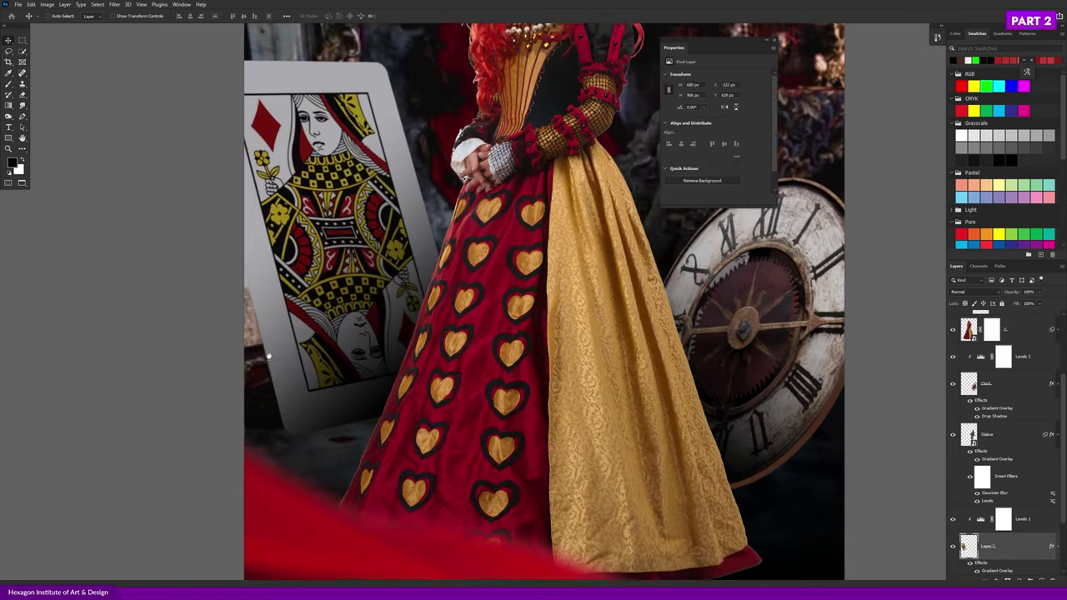
{"action": "scroll", "coordinate": [267, 334], "scroll_direction": "up", "scroll_amount": 2}
{"action": "scroll", "coordinate": [302, 319], "scroll_direction": "up", "scroll_amount": 3}
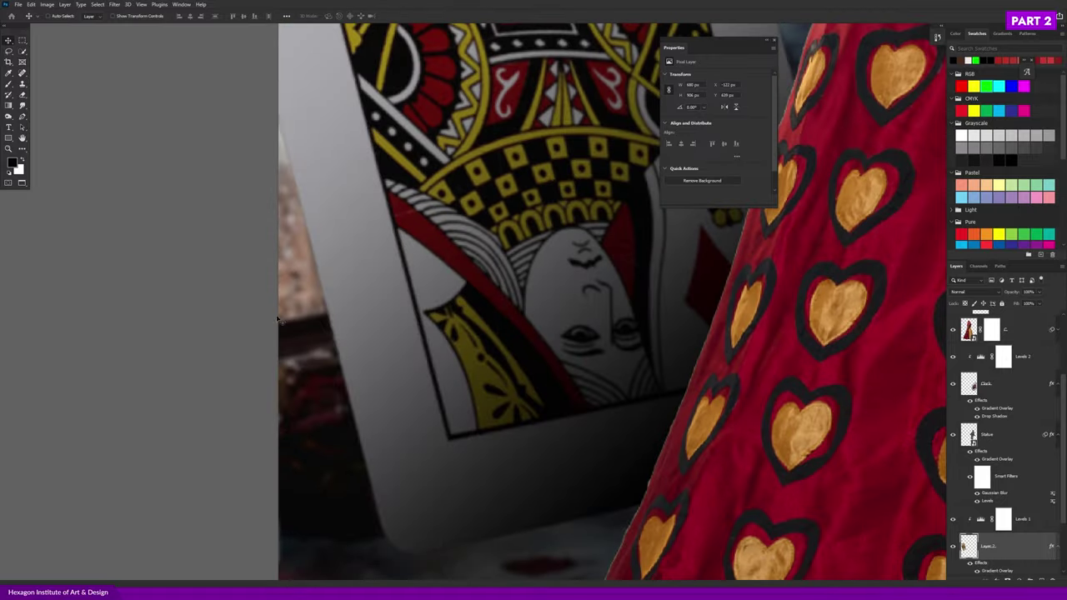
- Switch between the Heal copy layer and Layer 2 in the Layers panel
{"action": "left_click", "coordinate": [297, 277], "text": "ctrl"}
{"action": "scroll", "coordinate": [310, 309], "scroll_direction": "up", "scroll_amount": 1}
{"action": "scroll", "coordinate": [325, 314], "scroll_direction": "up", "scroll_amount": 2}
{"action": "scroll", "coordinate": [353, 305], "scroll_direction": "up", "scroll_amount": 3}
{"action": "scroll", "coordinate": [353, 305], "scroll_direction": "down", "scroll_amount": 5}
{"action": "scroll", "coordinate": [342, 290], "scroll_direction": "up", "scroll_amount": 1}
{"action": "scroll", "coordinate": [342, 287], "scroll_direction": "down", "scroll_amount": 2}
{"action": "left_click", "coordinate": [349, 269], "text": "ctrl"}
{"action": "scroll", "coordinate": [400, 362], "scroll_direction": "up", "scroll_amount": 3}
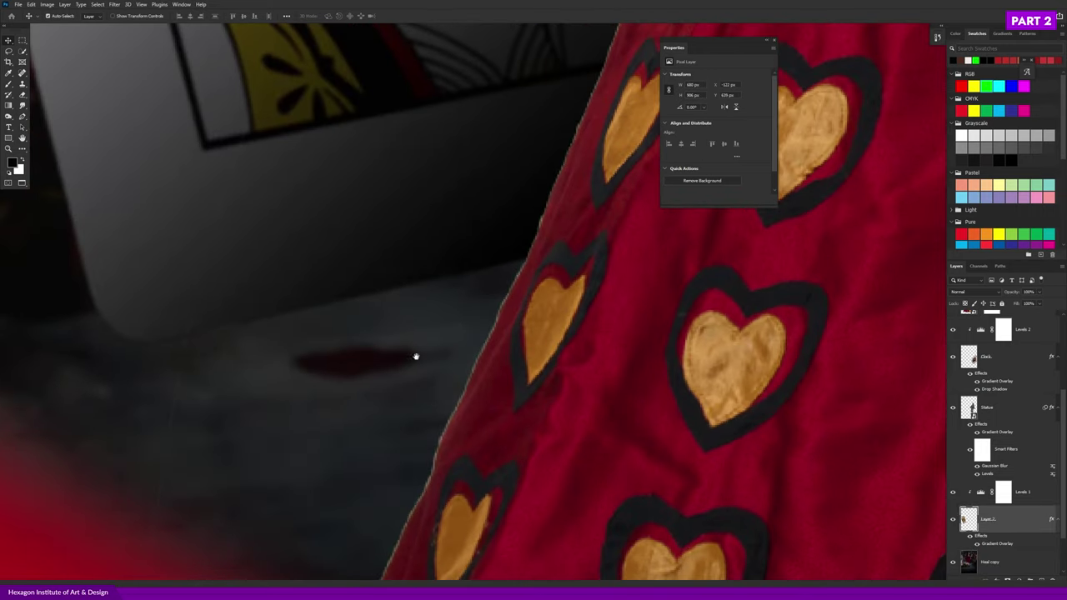
{"action": "scroll", "coordinate": [393, 308], "scroll_direction": "down", "scroll_amount": 5}
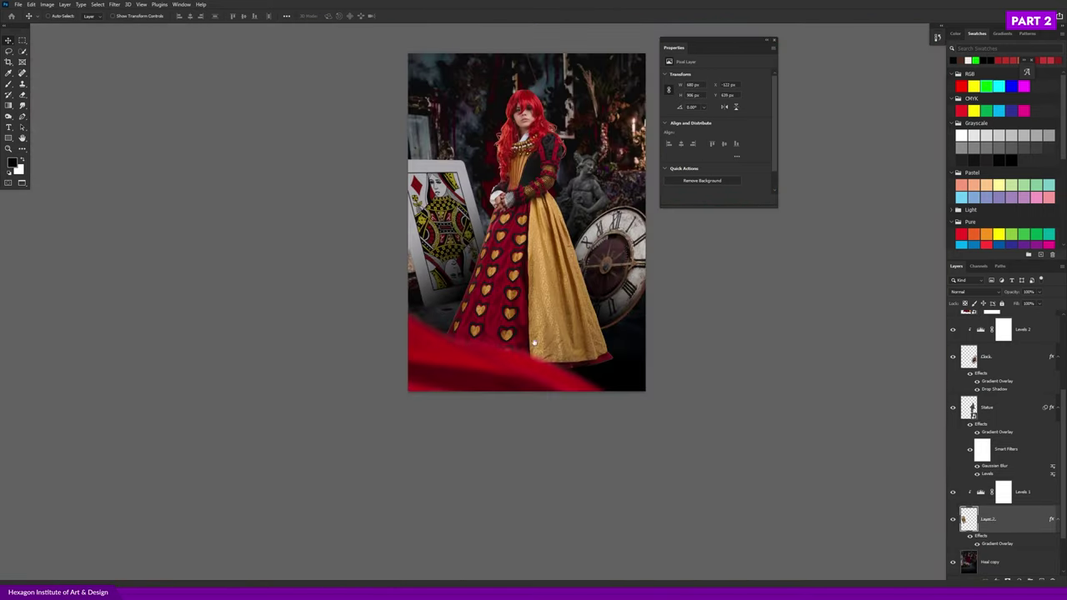
- Re-centre the view and add a new empty Layer 4 directly above Heal copy
{"action": "left_click_drag", "start_coordinate": [534, 342], "coordinate": [509, 357]}
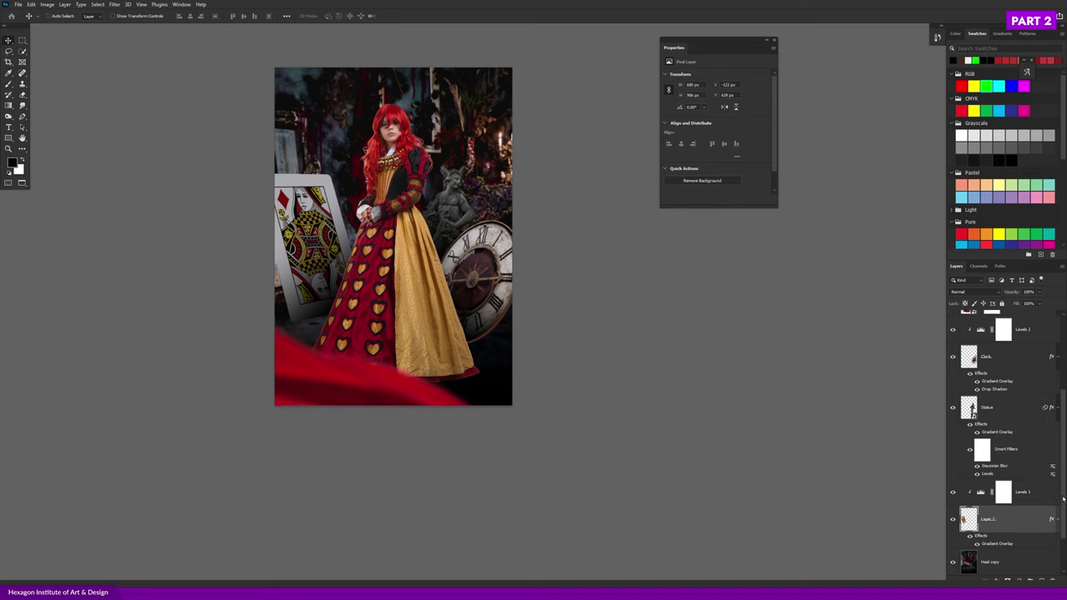
{"action": "left_click_drag", "start_coordinate": [1063, 498], "coordinate": [1062, 542]}
{"action": "left_click", "coordinate": [1005, 510]}
{"action": "scroll", "coordinate": [432, 356], "scroll_direction": "up", "scroll_amount": 1}
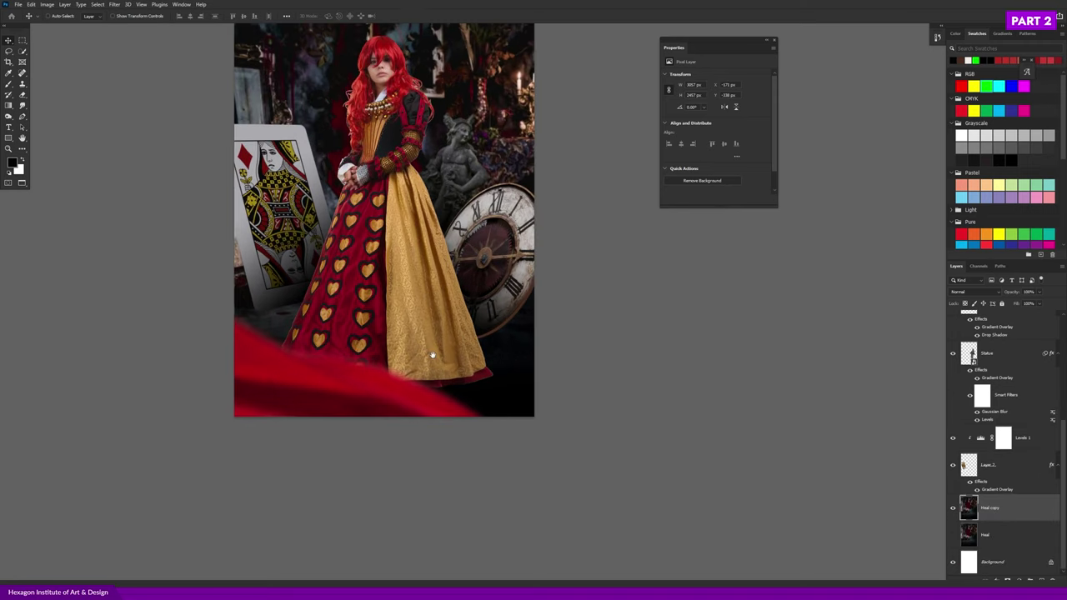
{"action": "left_click", "coordinate": [1042, 578]}
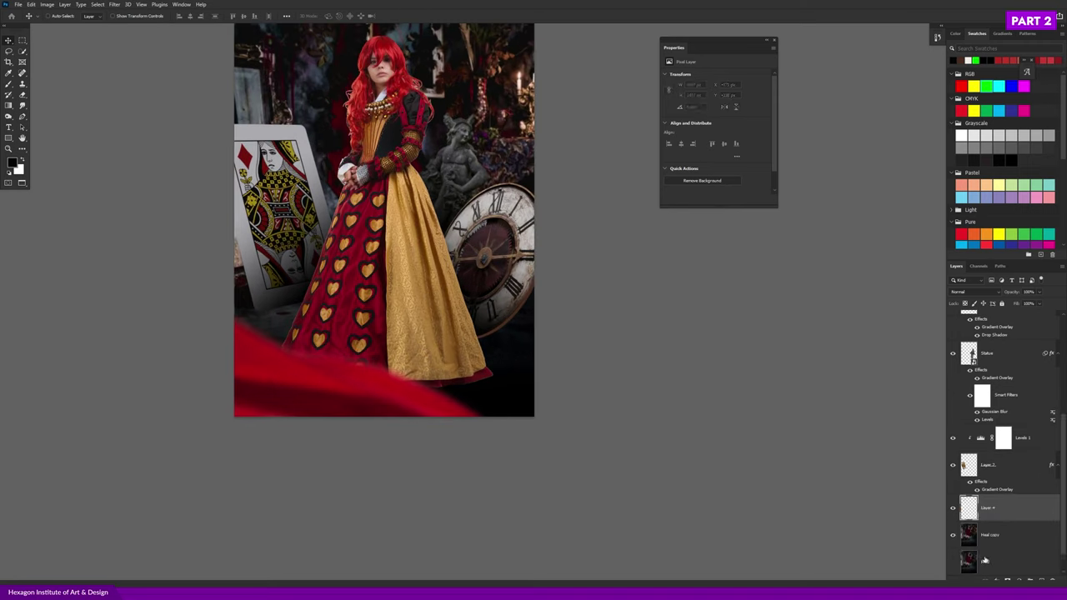
- Switch to the Brush tool with the soft round brush preset
{"action": "key", "text": "b"}
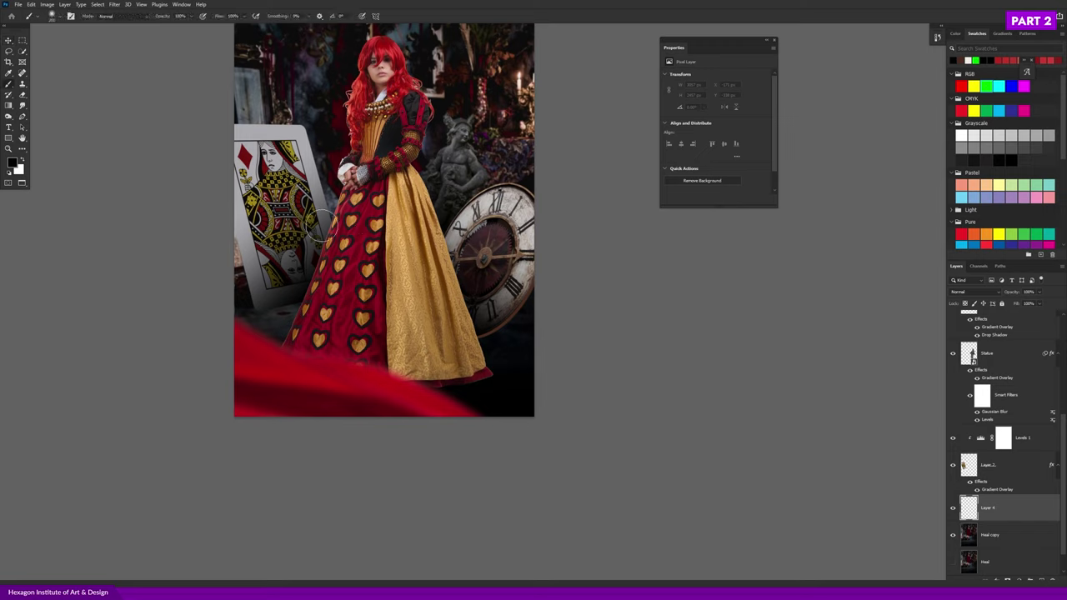
{"action": "right_click", "coordinate": [327, 232]}
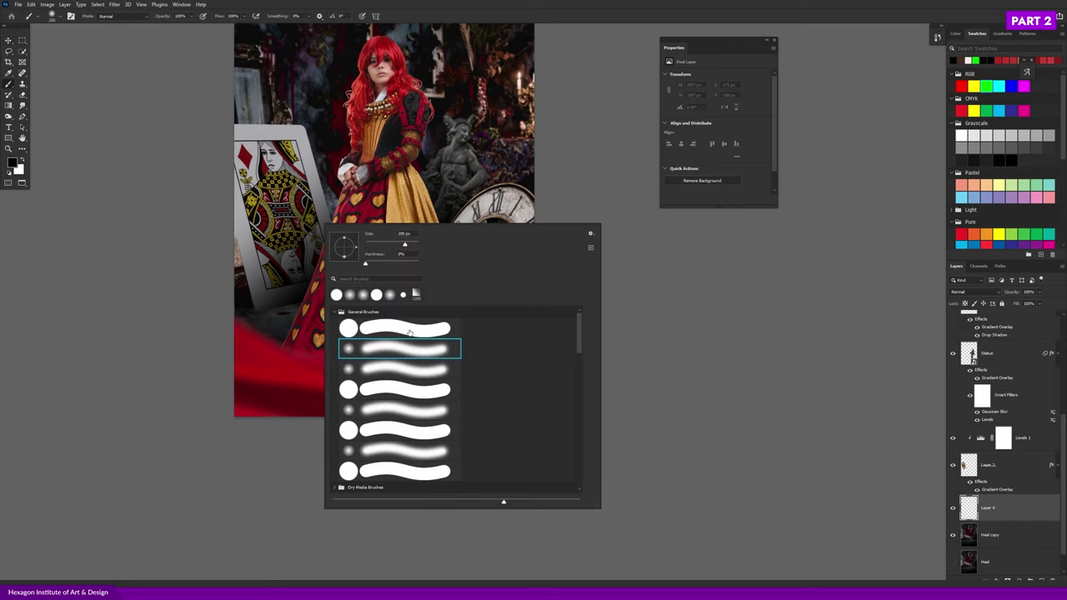
{"action": "double_click", "coordinate": [350, 354]}
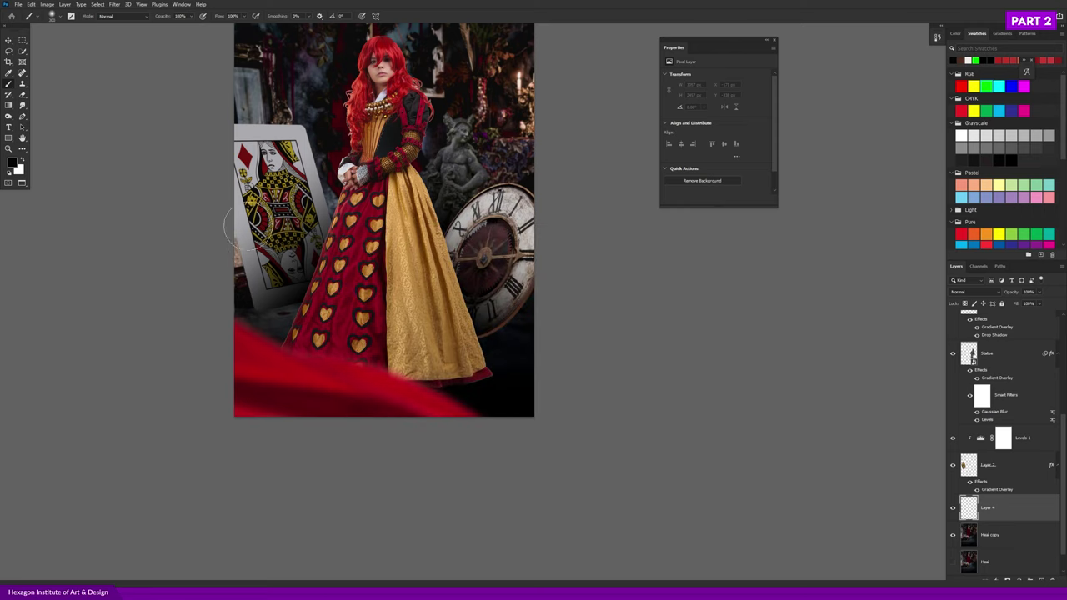
{"action": "scroll", "coordinate": [263, 243], "scroll_direction": "up", "scroll_amount": 1}
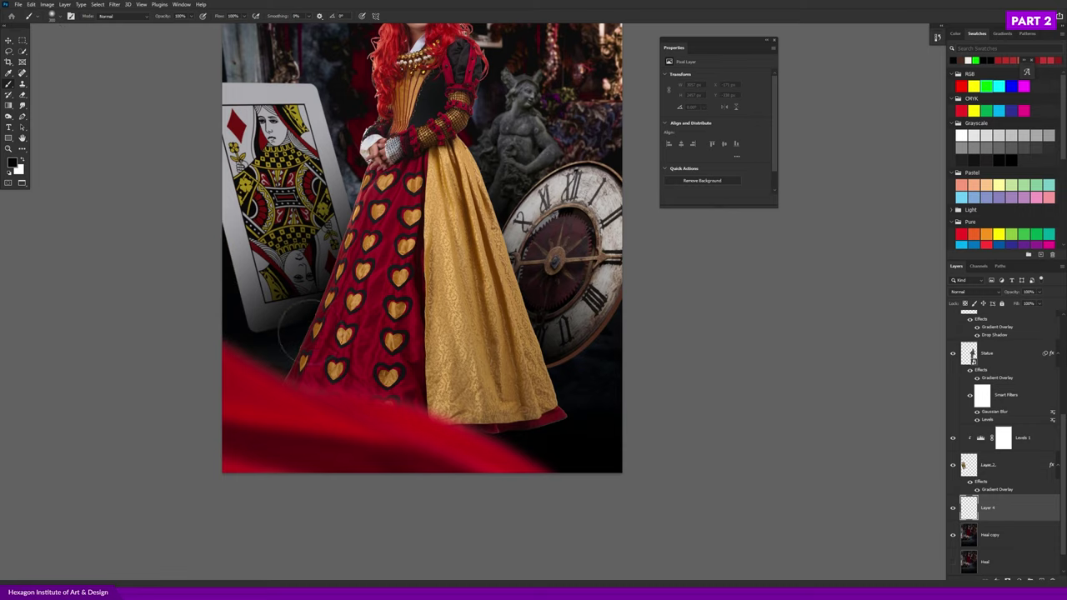
{"action": "scroll", "coordinate": [409, 360], "scroll_direction": "down", "scroll_amount": 1}
{"action": "scroll", "coordinate": [367, 364], "scroll_direction": "up", "scroll_amount": 2}
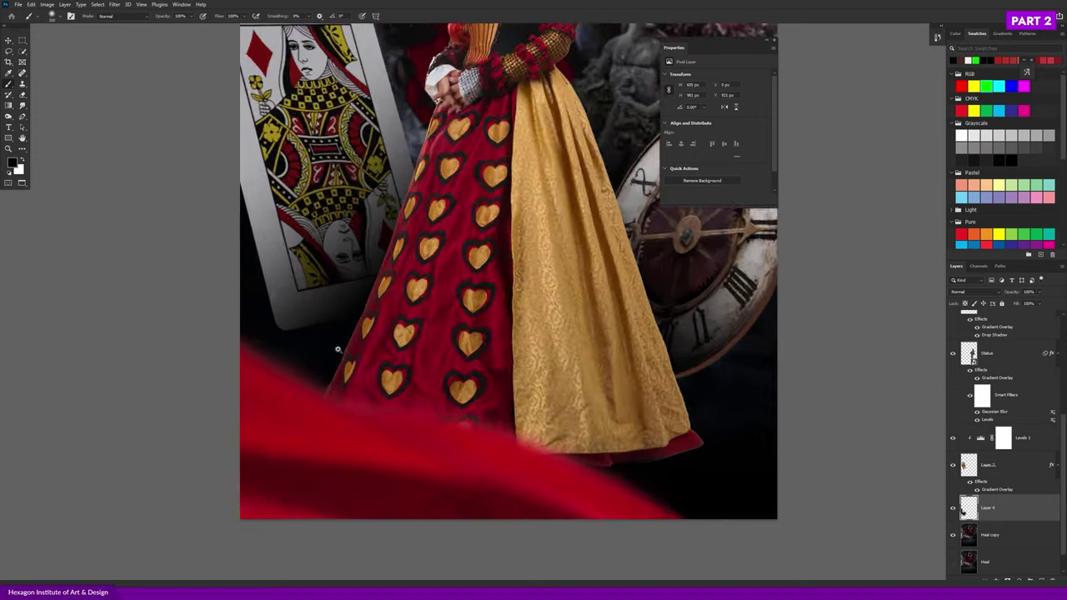
{"action": "scroll", "coordinate": [334, 359], "scroll_direction": "up", "scroll_amount": 2}
- Lower Layer 4's opacity to lighten the shadow and give it a white layer mask
{"action": "key", "text": "v"}
{"action": "scroll", "coordinate": [340, 323], "scroll_direction": "down", "scroll_amount": 2}
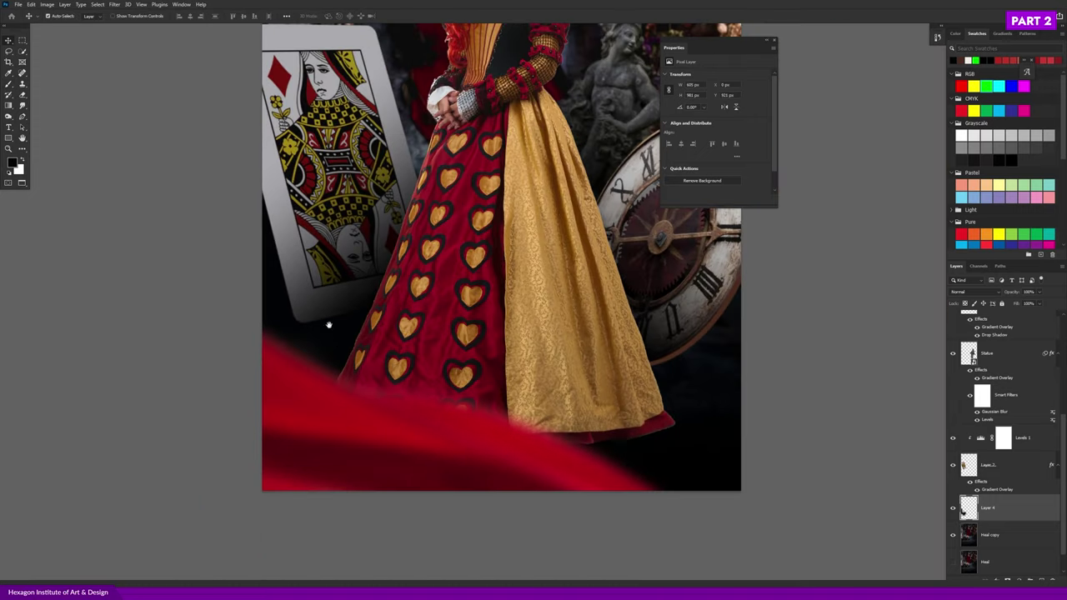
{"action": "left_click", "coordinate": [1039, 293]}
{"action": "left_click_drag", "start_coordinate": [1024, 304], "coordinate": [1040, 304]}
{"action": "left_click_drag", "start_coordinate": [305, 323], "coordinate": [314, 315]}
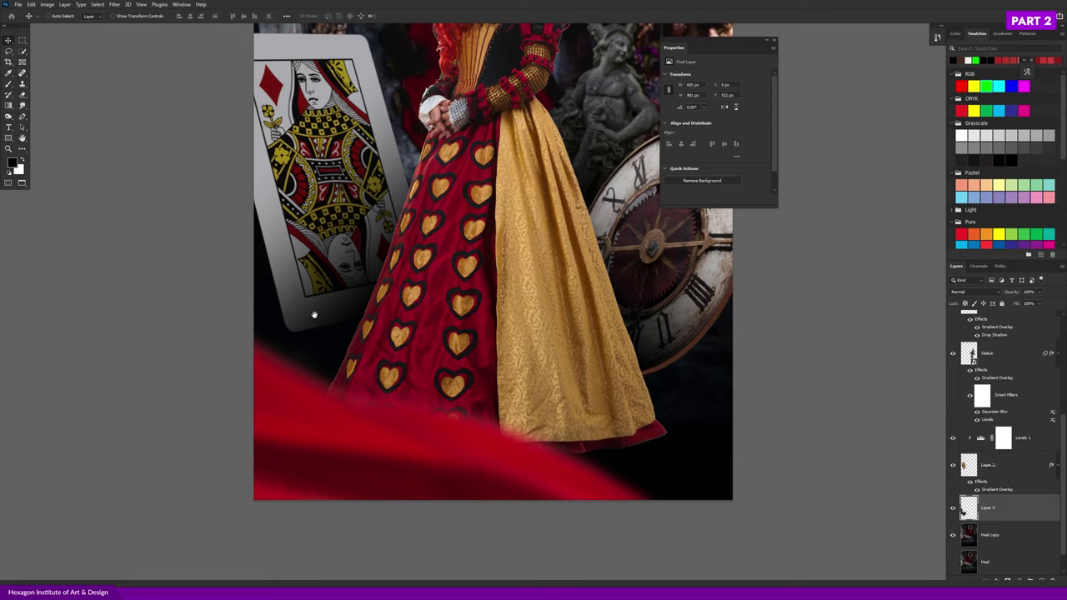
{"action": "left_click", "coordinate": [1019, 580]}
- Choose a soft round brush with 0% hardness for Layer 4's mask
{"action": "key", "text": "b"}
{"action": "right_click", "coordinate": [255, 308]}
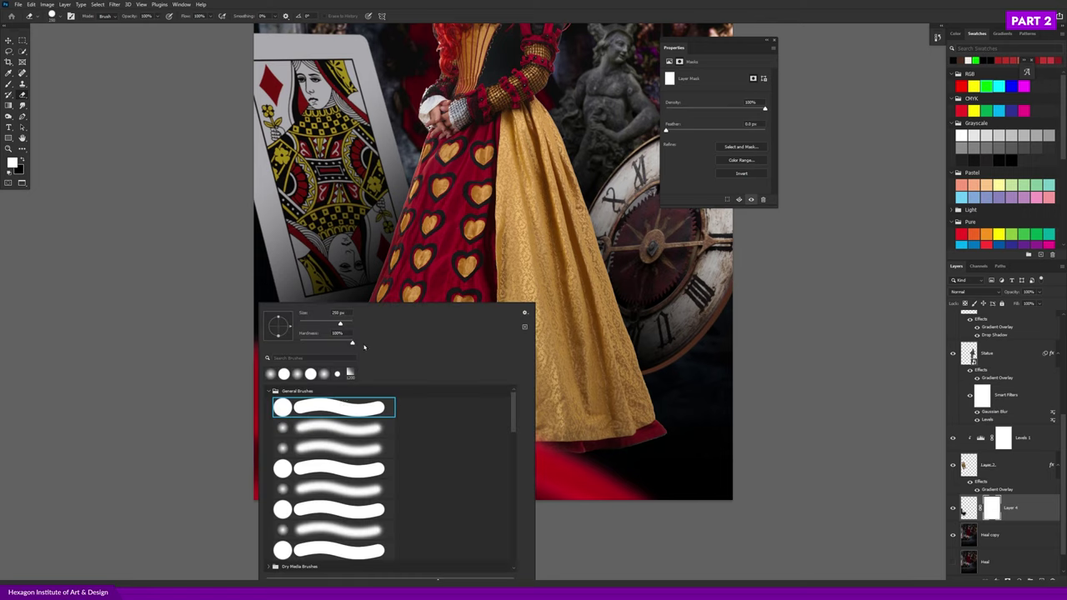
{"action": "left_click", "coordinate": [345, 428]}
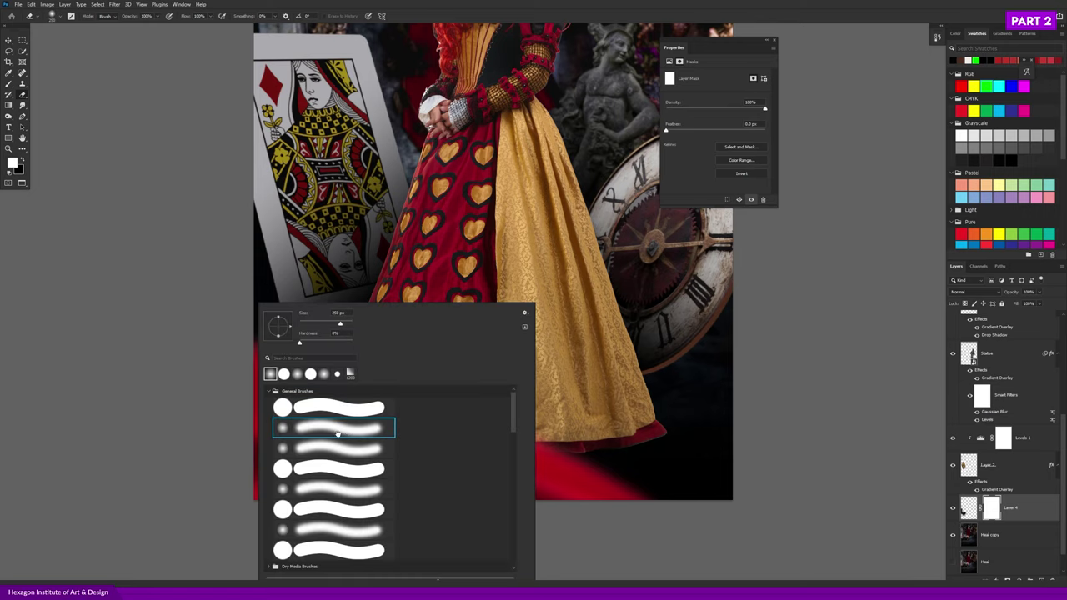
{"action": "key", "text": "Return"}
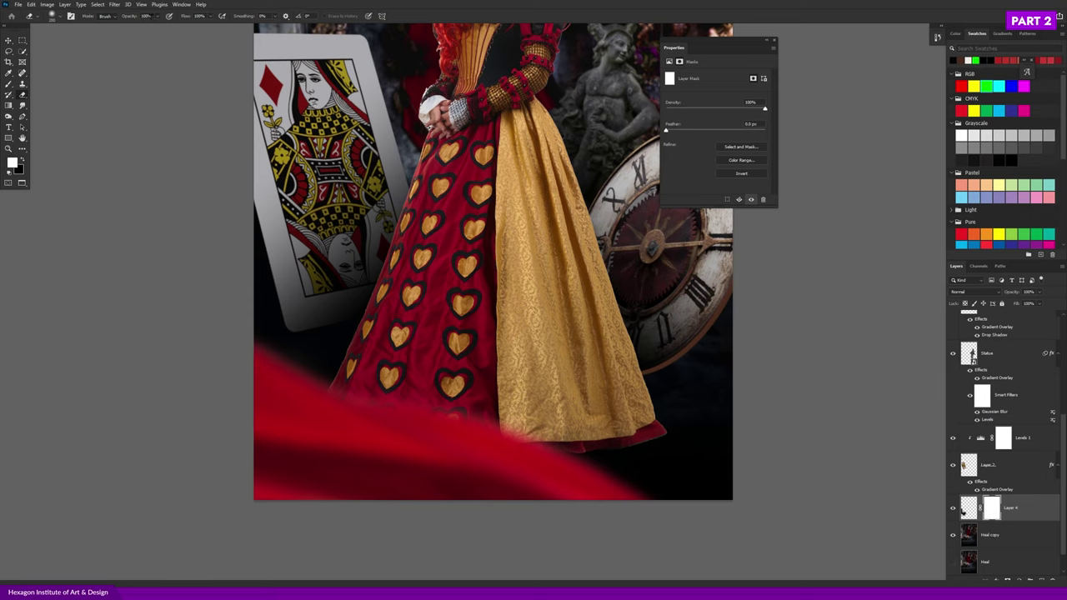
- Paint black on Layer 4's mask around the card corner and dress hem, adjusting brush opacity
{"action": "scroll", "coordinate": [281, 321], "scroll_direction": "up", "scroll_amount": 1}
{"action": "left_click_drag", "start_coordinate": [301, 317], "coordinate": [265, 309]}
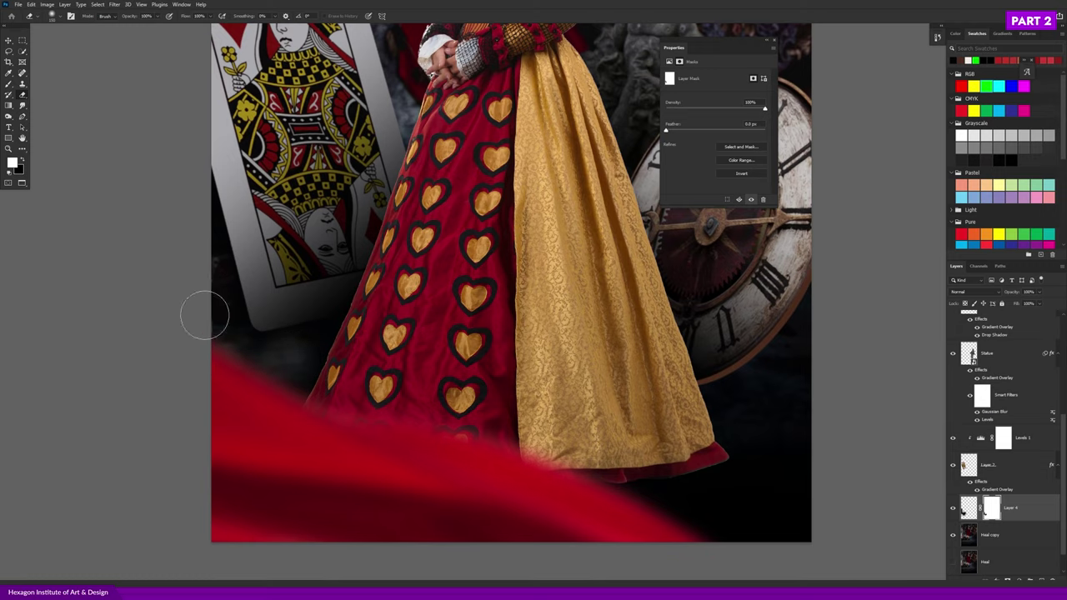
{"action": "key", "text": "x"}
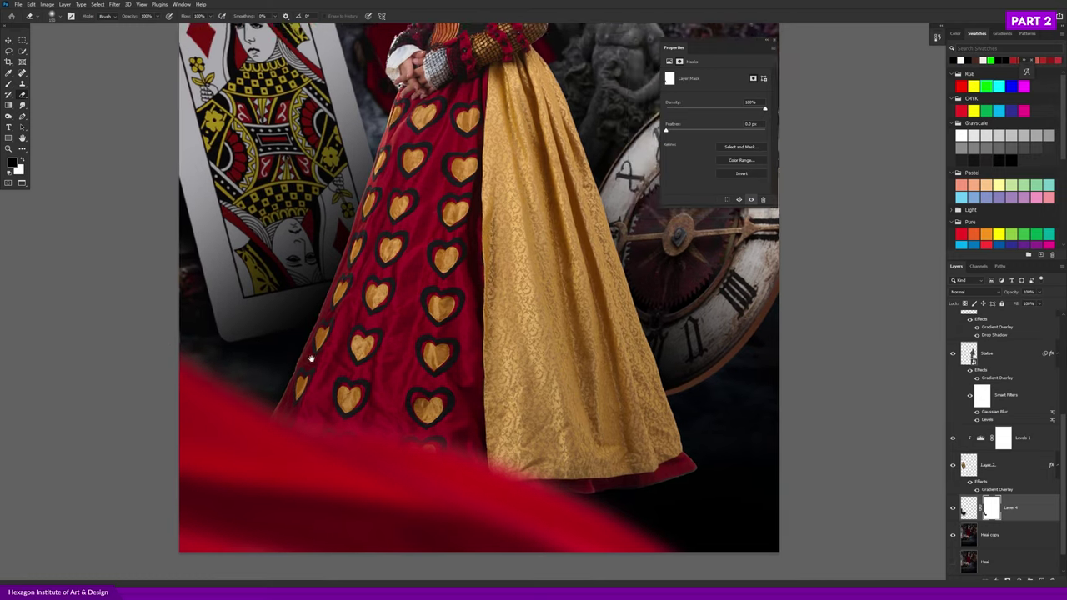
{"action": "left_click_drag", "start_coordinate": [310, 350], "coordinate": [274, 362]}
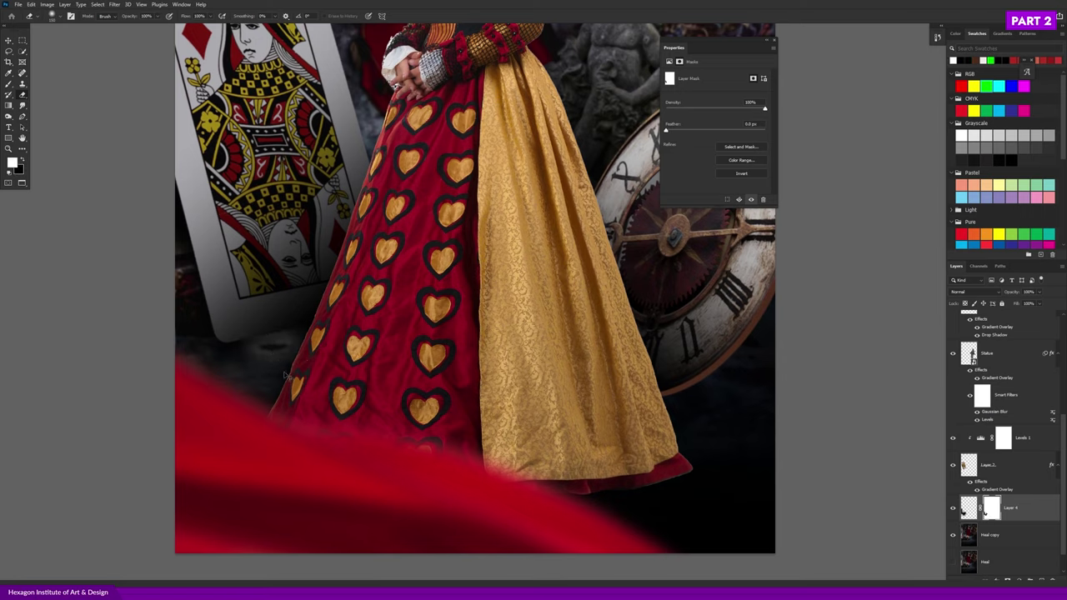
{"action": "left_click", "coordinate": [160, 17]}
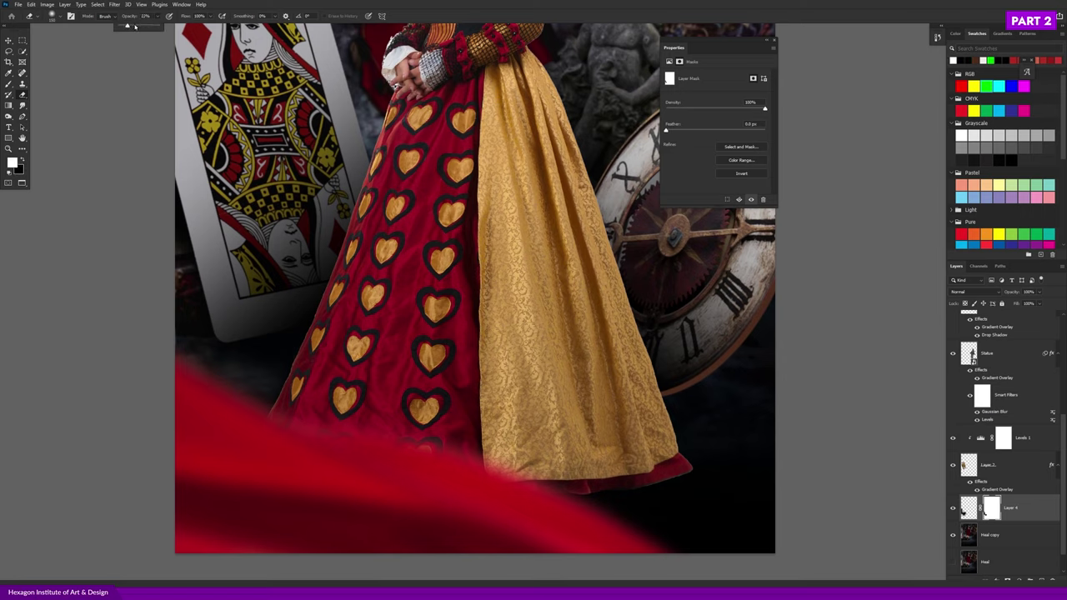
{"action": "scroll", "coordinate": [275, 342], "scroll_direction": "up", "scroll_amount": 2}
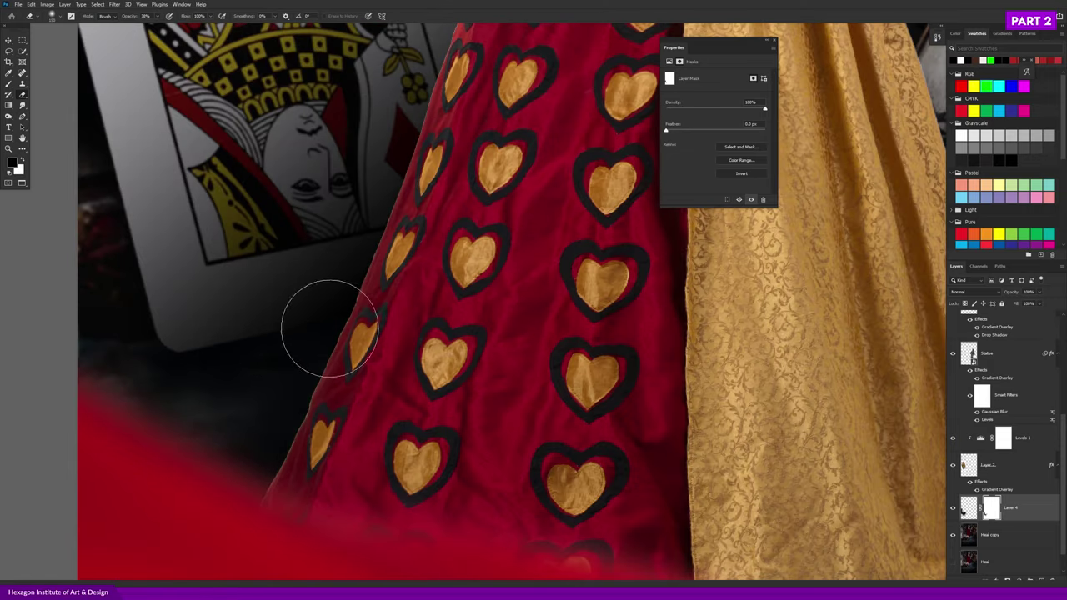
{"action": "left_click_drag", "start_coordinate": [311, 340], "coordinate": [396, 331]}
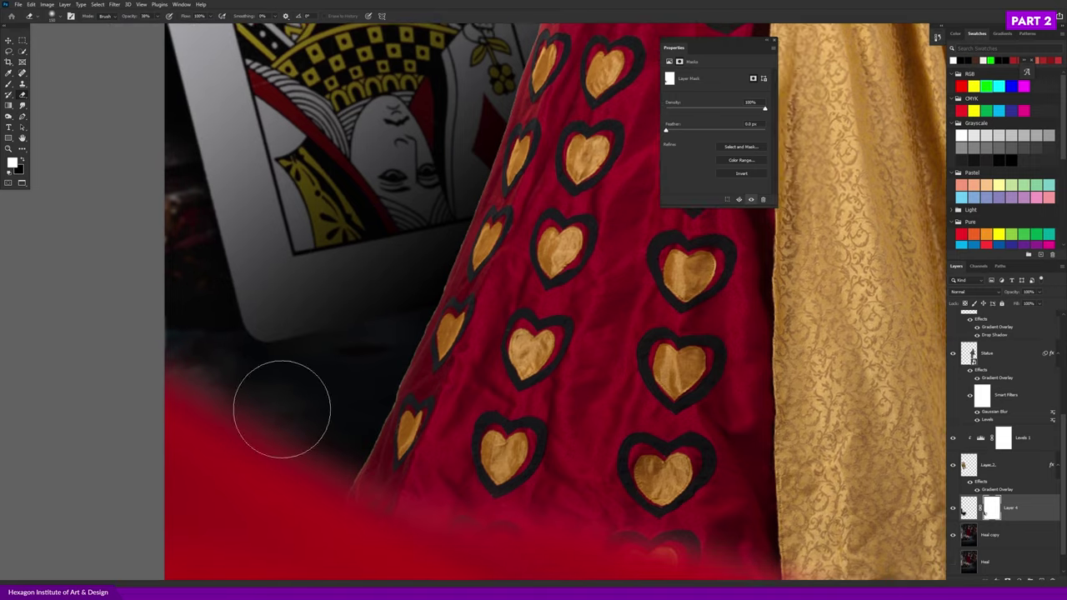
- Soften the dark floor shadow under the card, alternating black and white on the mask
{"action": "key", "text": "x"}
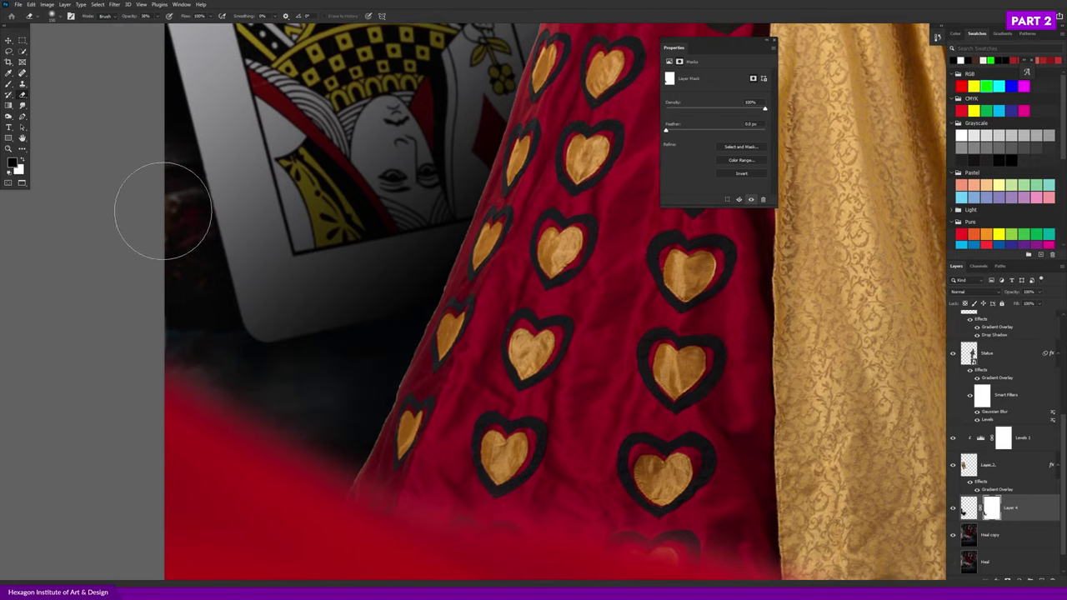
{"action": "scroll", "coordinate": [180, 188], "scroll_direction": "up", "scroll_amount": 2}
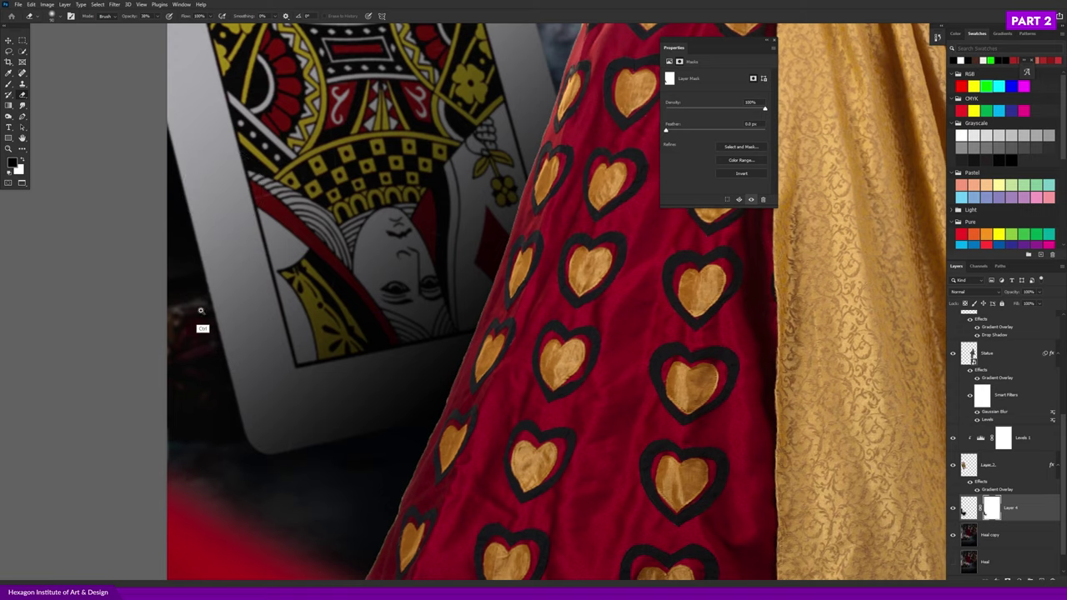
{"action": "scroll", "coordinate": [203, 288], "scroll_direction": "up", "scroll_amount": 1}
{"action": "key", "text": "x"}
{"action": "scroll", "coordinate": [219, 326], "scroll_direction": "down", "scroll_amount": 3}
{"action": "scroll", "coordinate": [200, 350], "scroll_direction": "down", "scroll_amount": 1}
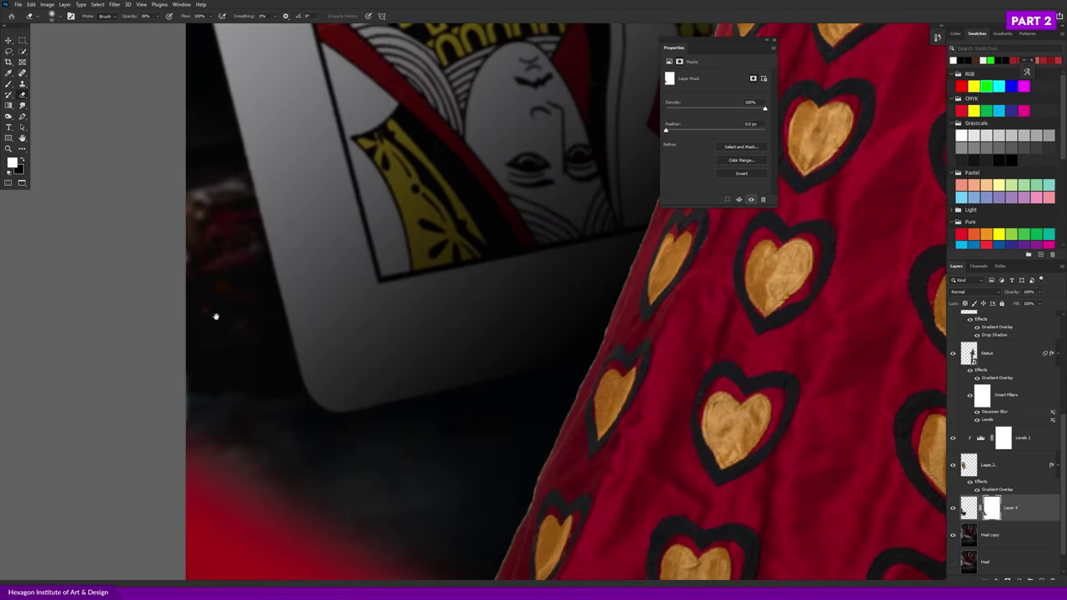
{"action": "scroll", "coordinate": [187, 367], "scroll_direction": "down", "scroll_amount": 3}
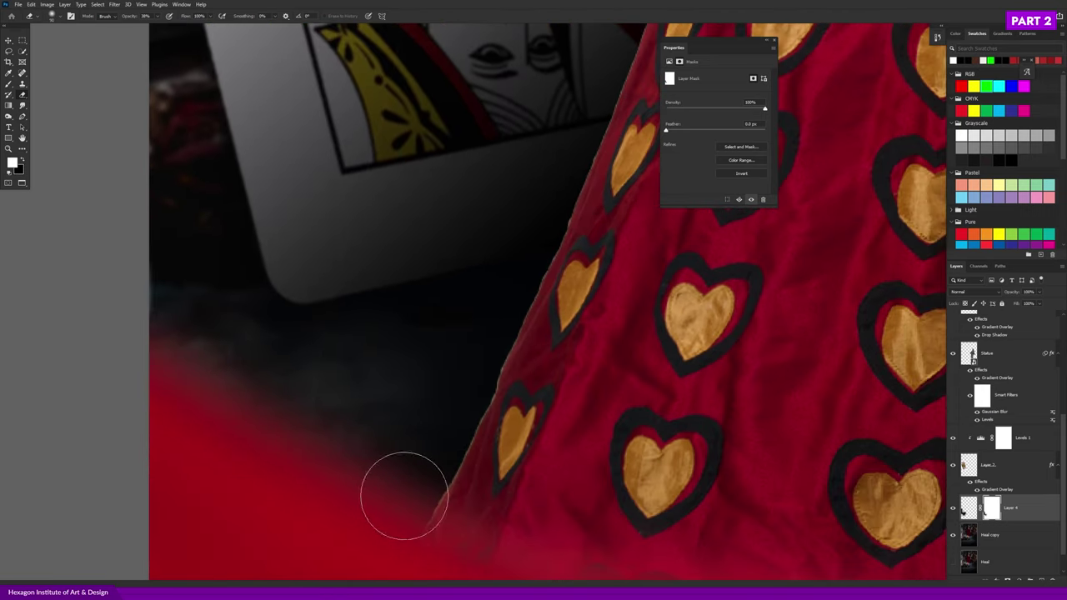
{"action": "key", "text": "x"}
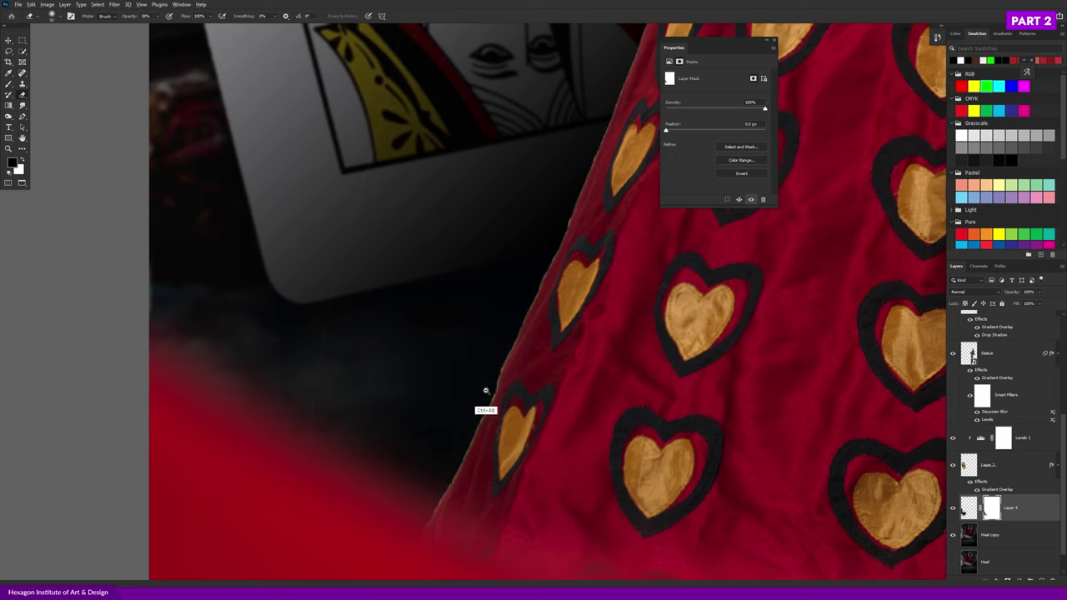
- Fit the whole queen, card, statue and clock composite in view, then select the Move tool
{"action": "key", "text": "ctrl+0"}
{"action": "left_click_drag", "start_coordinate": [528, 353], "coordinate": [432, 359]}
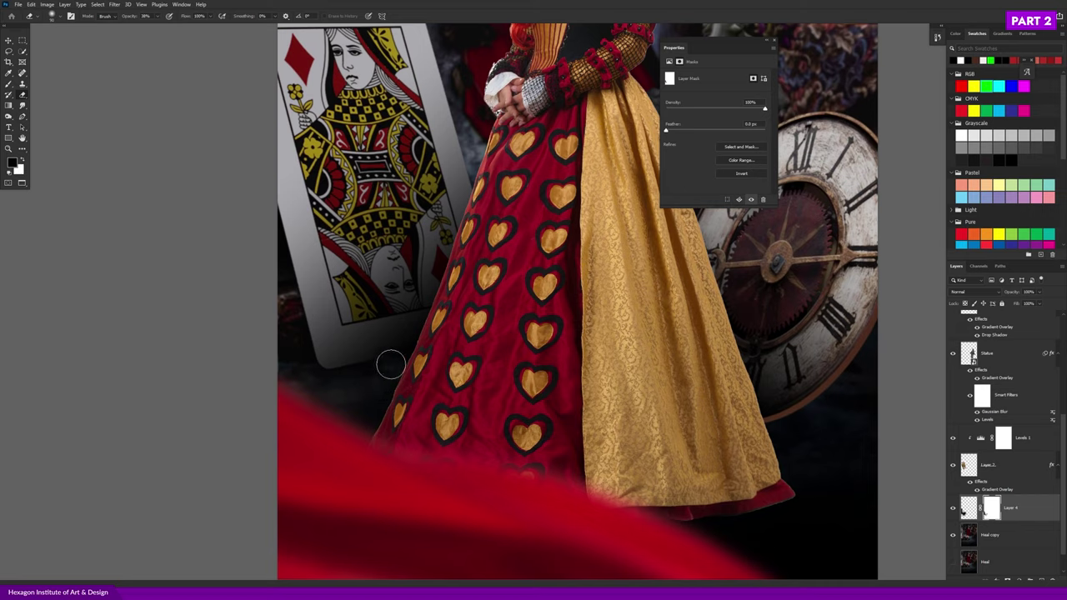
{"action": "scroll", "coordinate": [322, 415], "scroll_direction": "down", "scroll_amount": 4}
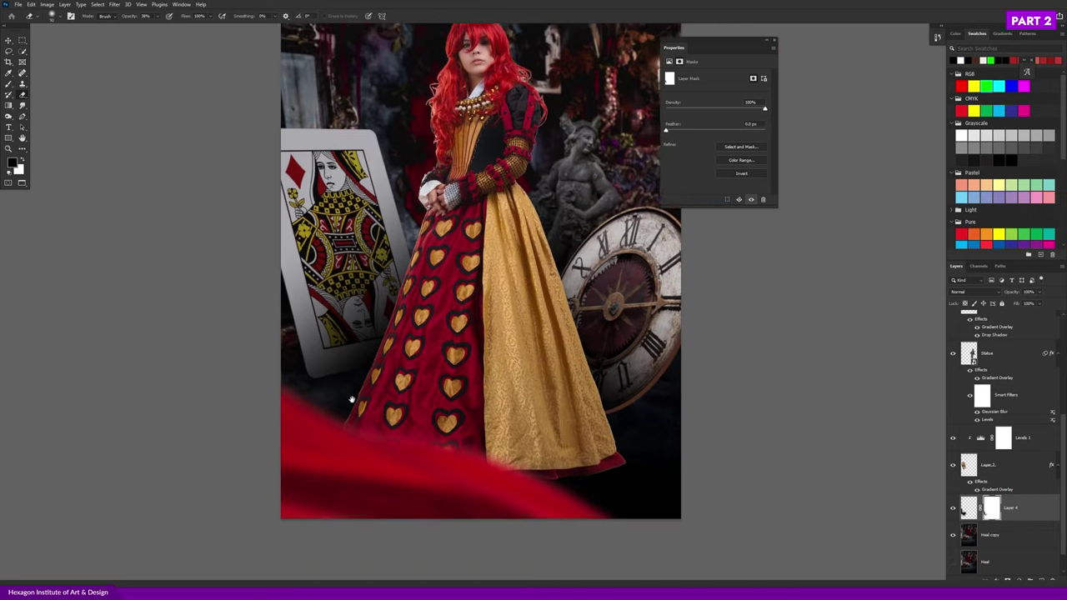
{"action": "left_click_drag", "start_coordinate": [321, 409], "coordinate": [287, 329]}
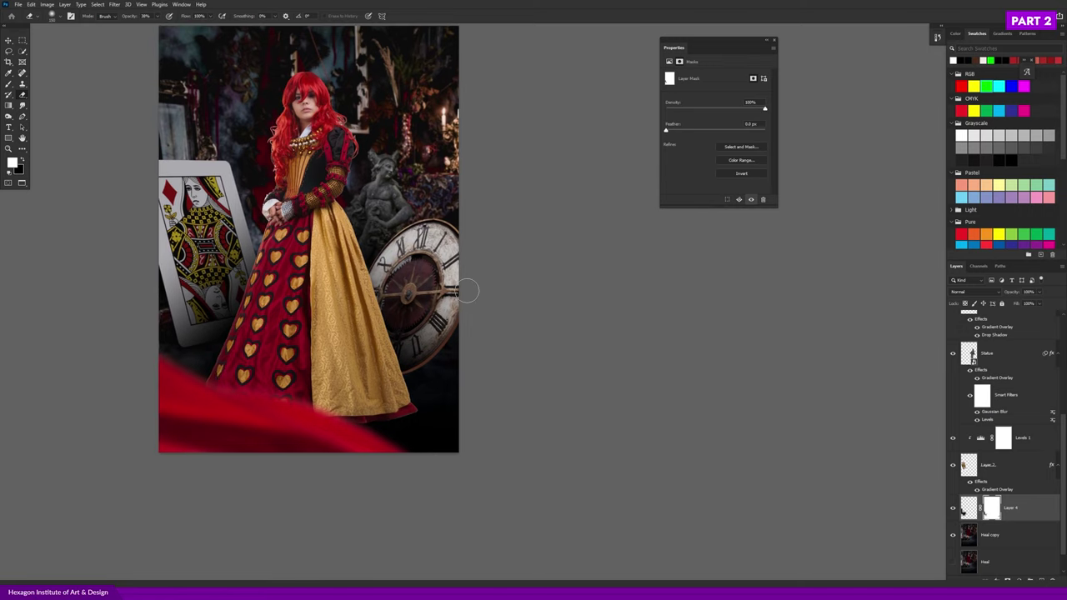
{"action": "left_click_drag", "start_coordinate": [472, 367], "coordinate": [482, 378]}
{"action": "key", "text": "v"}
{"action": "scroll", "coordinate": [496, 362], "scroll_direction": "down", "scroll_amount": 2}
{"action": "scroll", "coordinate": [420, 381], "scroll_direction": "up", "scroll_amount": 2}
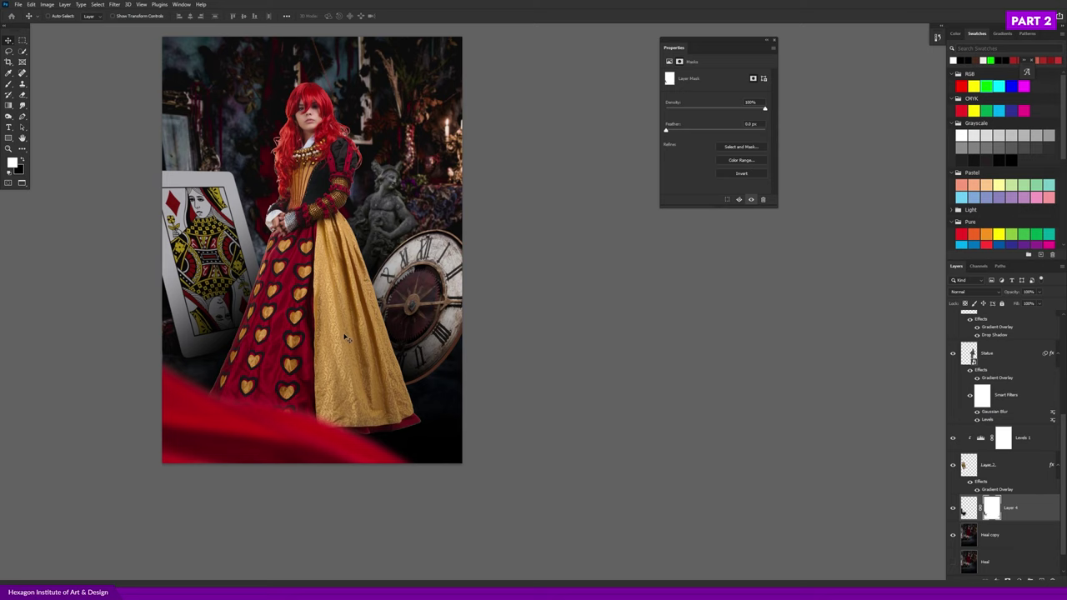
- Leave the Opera reference tabs and open Grunge/Sparks.jpg with Adobe Photoshop 2022
{"action": "key", "text": "alt+Tab"}
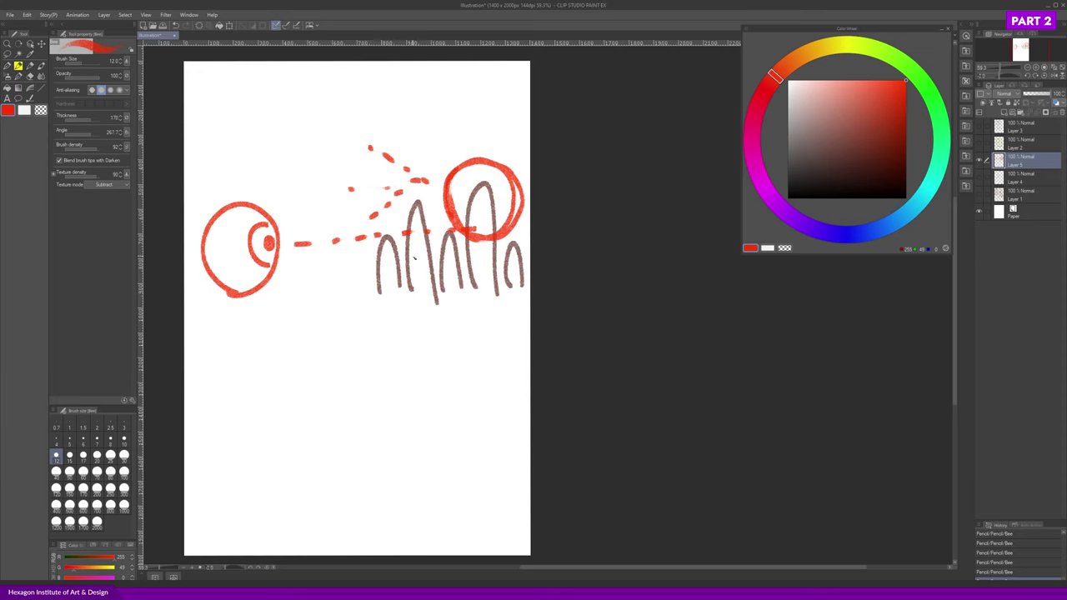
{"action": "key", "text": "alt+Tab"}
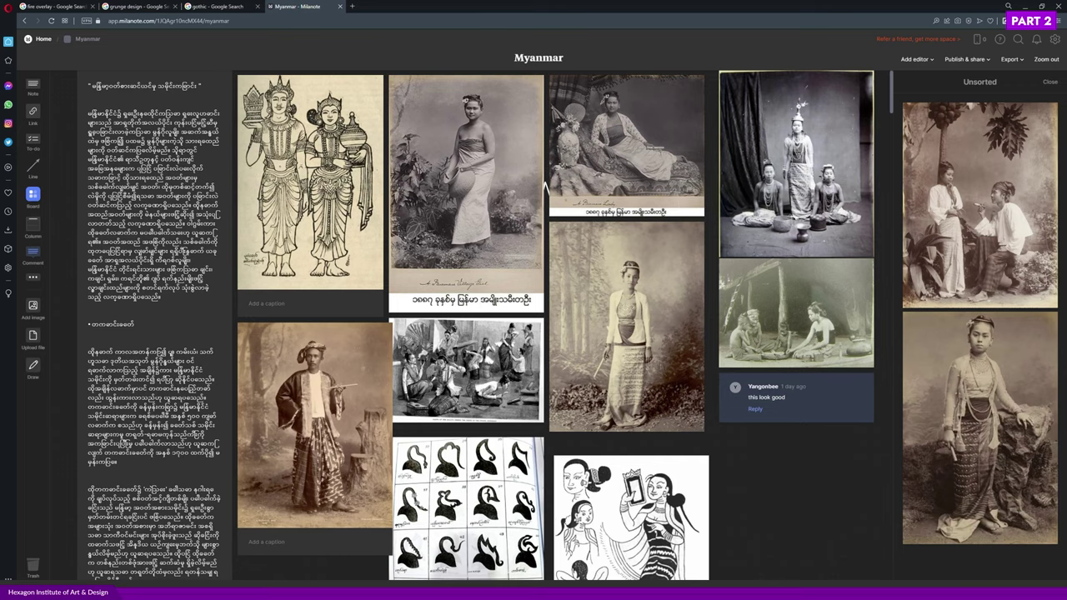
{"action": "left_click", "coordinate": [218, 6]}
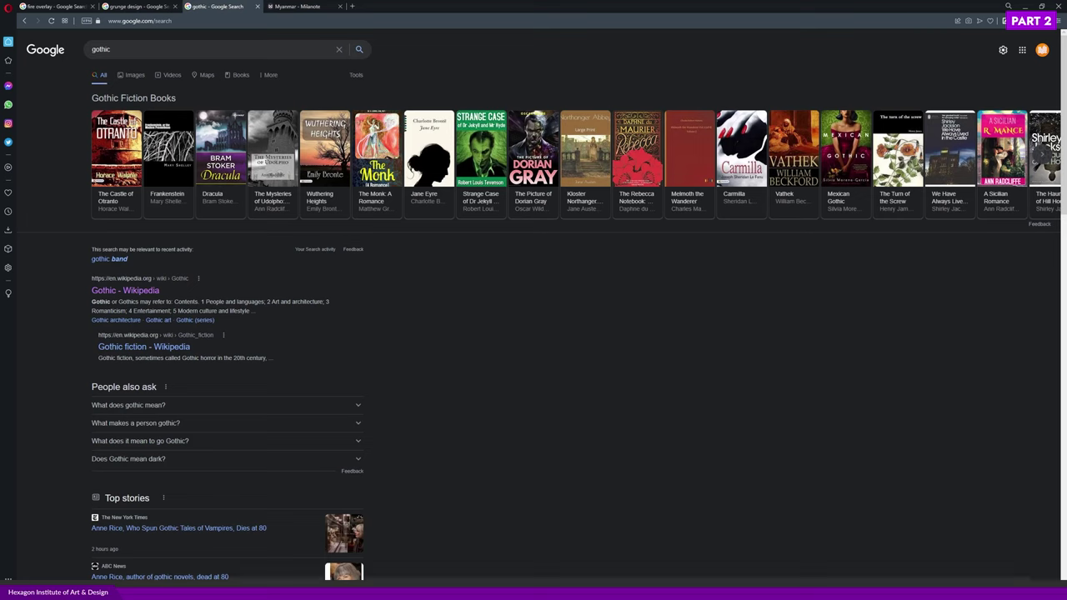
{"action": "key", "text": "alt+Tab"}
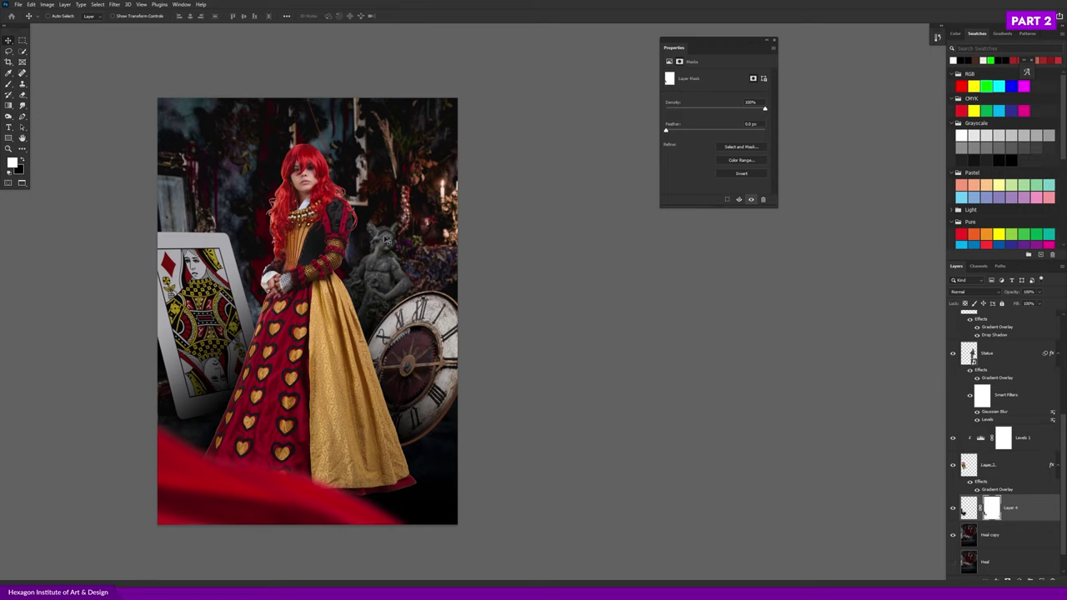
{"action": "key", "text": "alt+Tab"}
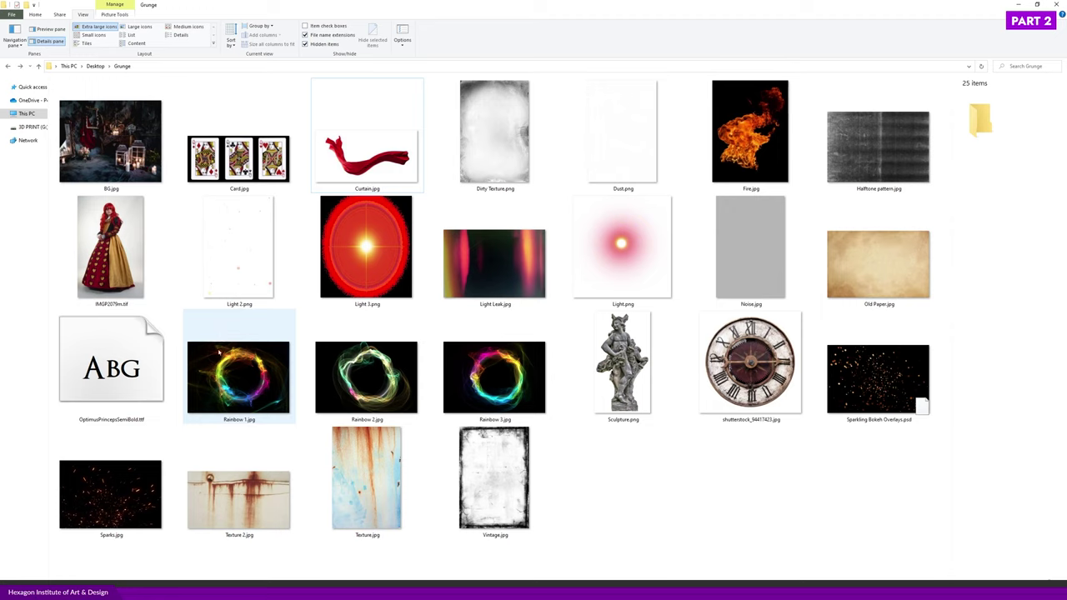
{"action": "right_click", "coordinate": [95, 493]}
{"action": "mouse_move", "coordinate": [119, 350]}
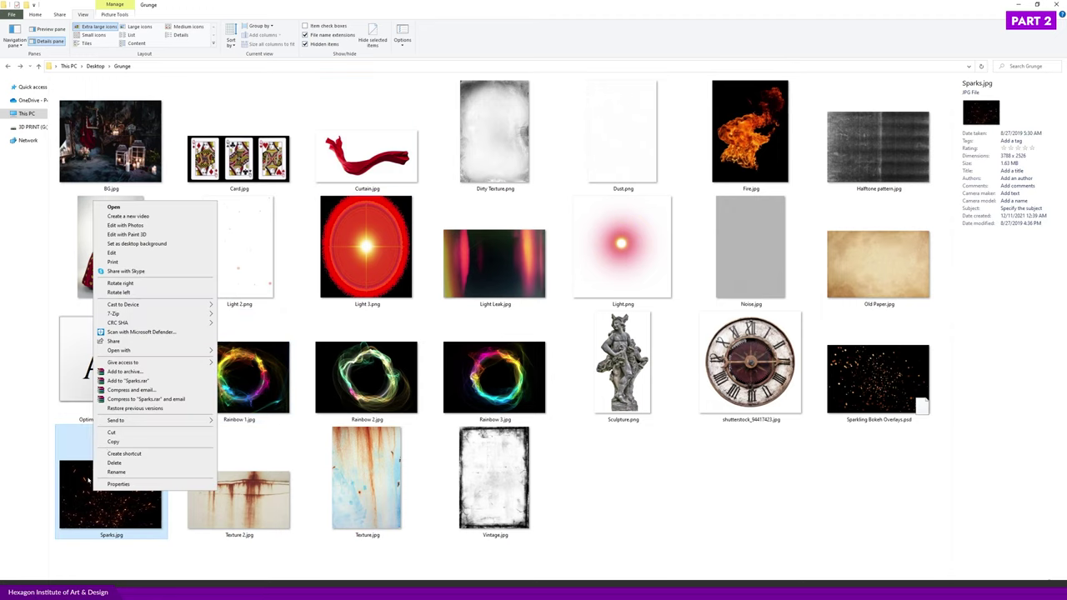
{"action": "left_click", "coordinate": [255, 360]}
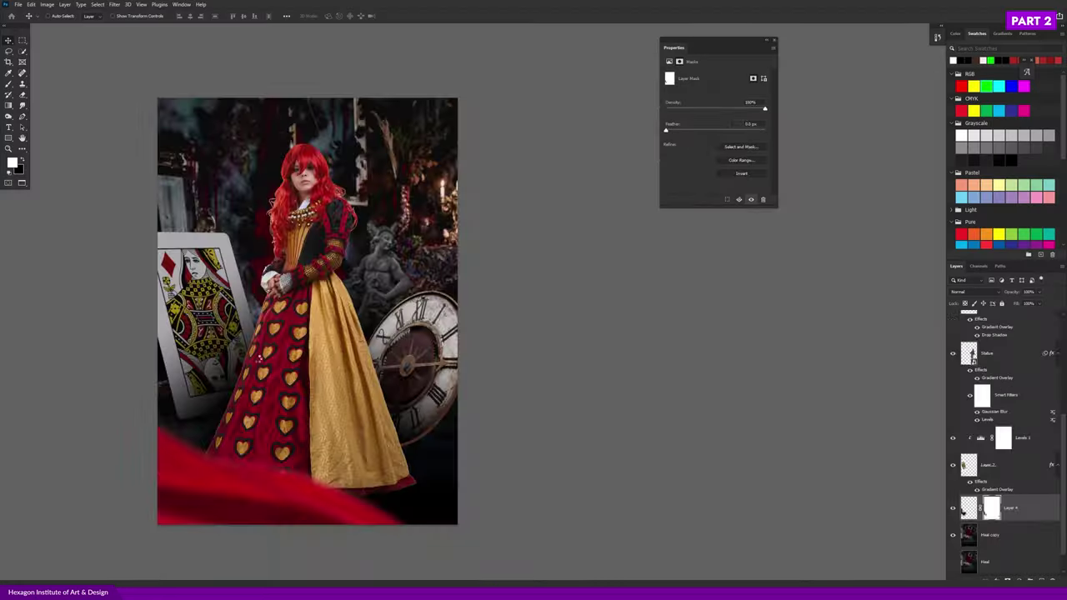
- Paste the sparks image into the composite above Layer 3 copy and shift it left
{"action": "key", "text": "ctrl+Tab"}
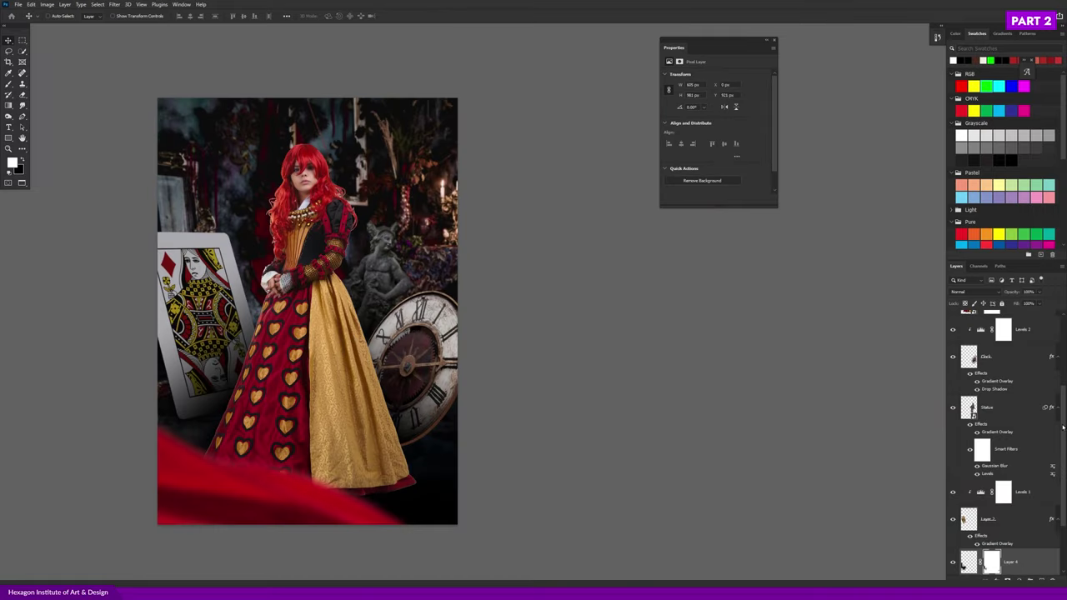
{"action": "scroll", "coordinate": [1063, 426], "scroll_direction": "up", "scroll_amount": 5}
{"action": "left_click", "coordinate": [1022, 363]}
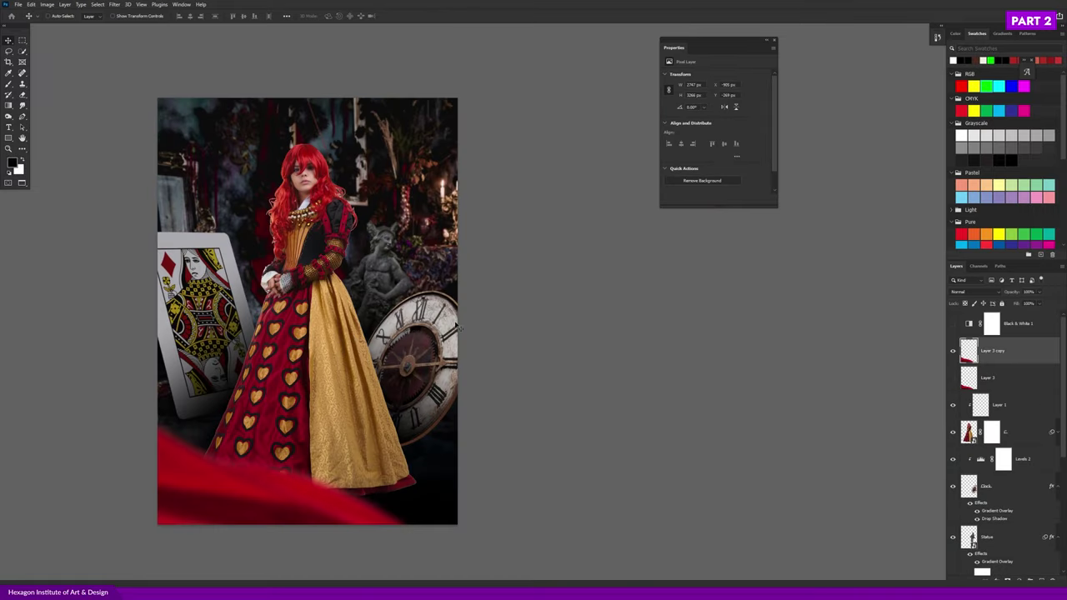
{"action": "key", "text": "ctrl+v"}
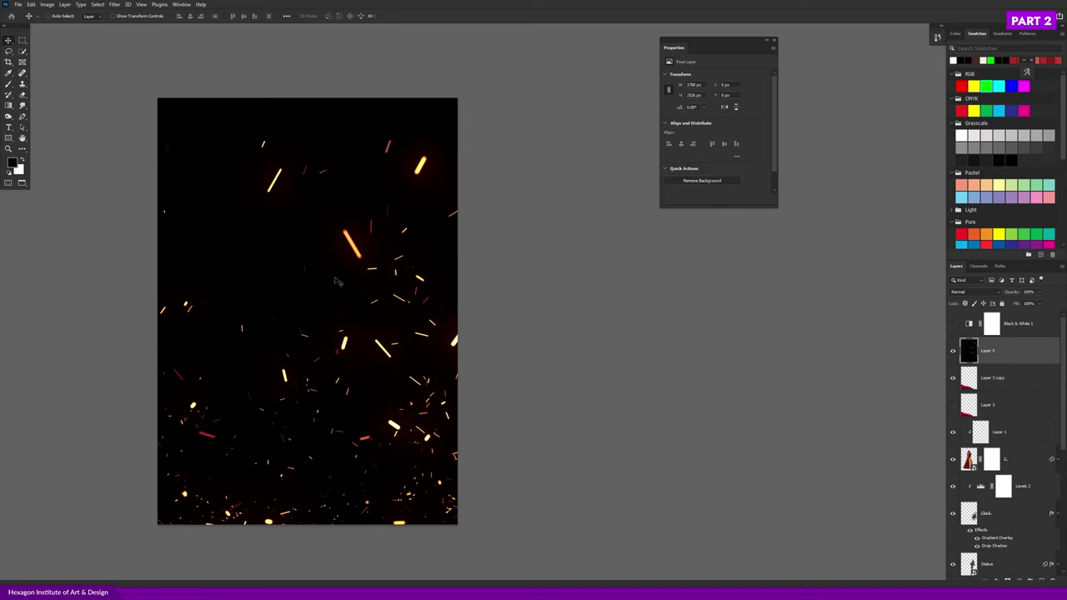
{"action": "left_click_drag", "start_coordinate": [448, 333], "coordinate": [265, 314]}
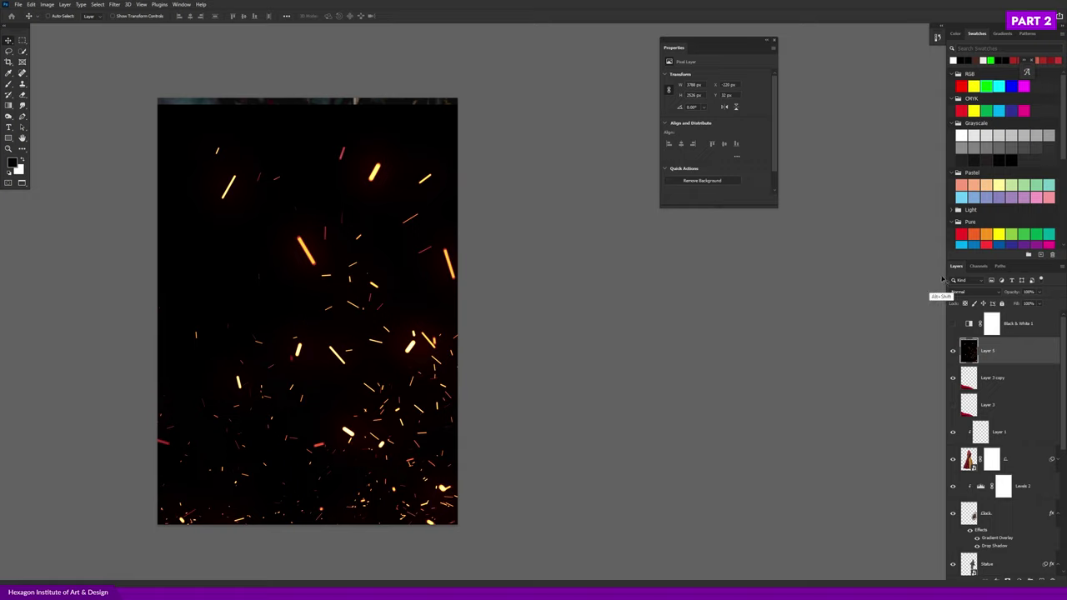
- Set the sparks layer's blend mode to Screen, comparing it against Normal
{"action": "key", "text": "alt+shift+s"}
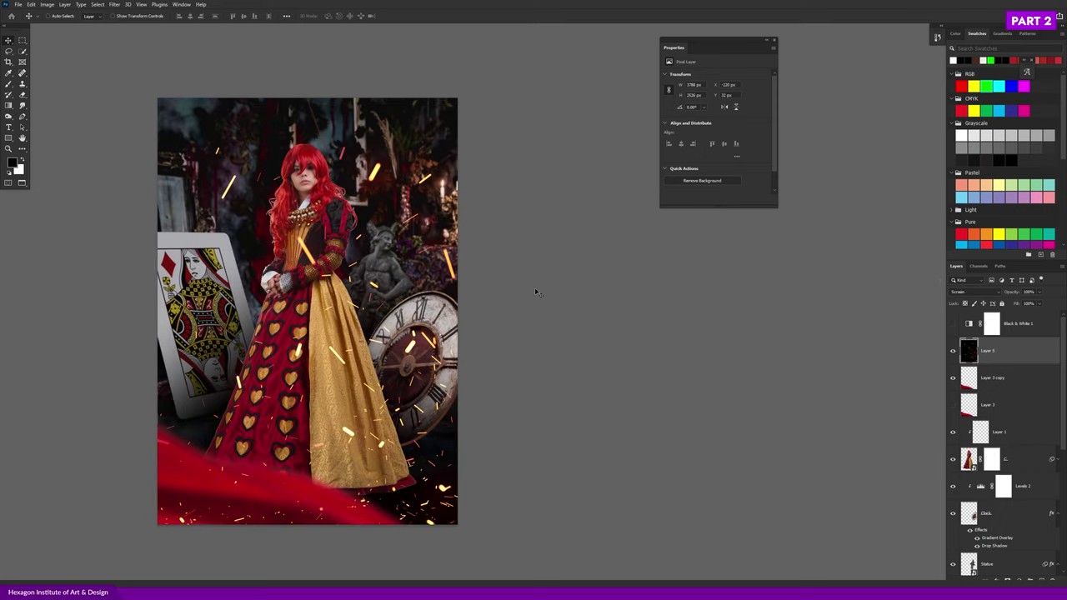
{"action": "key", "text": "alt+shift+n"}
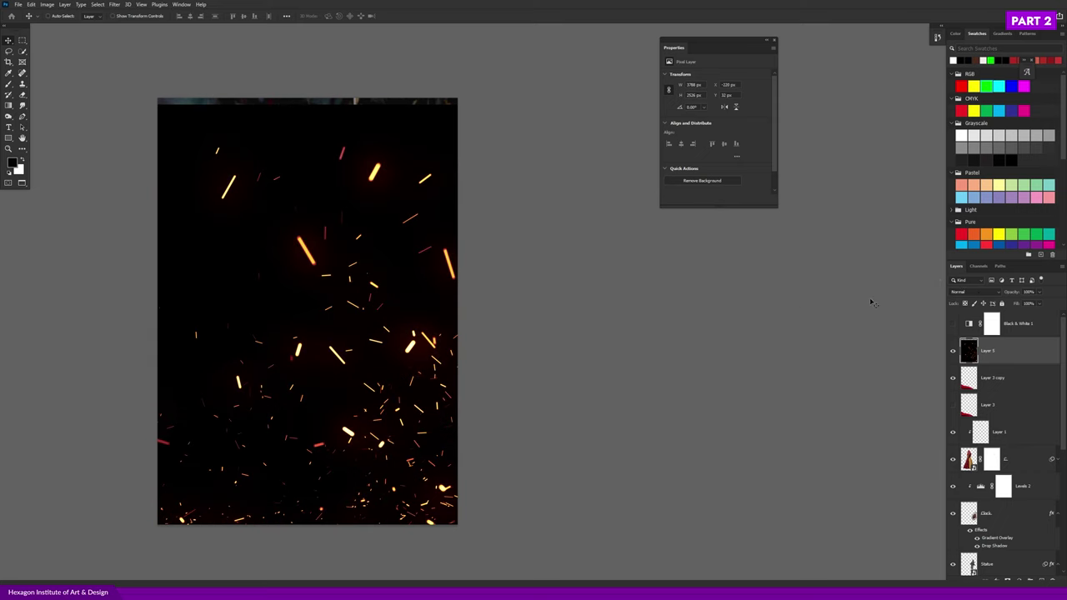
{"action": "left_click", "coordinate": [953, 352]}
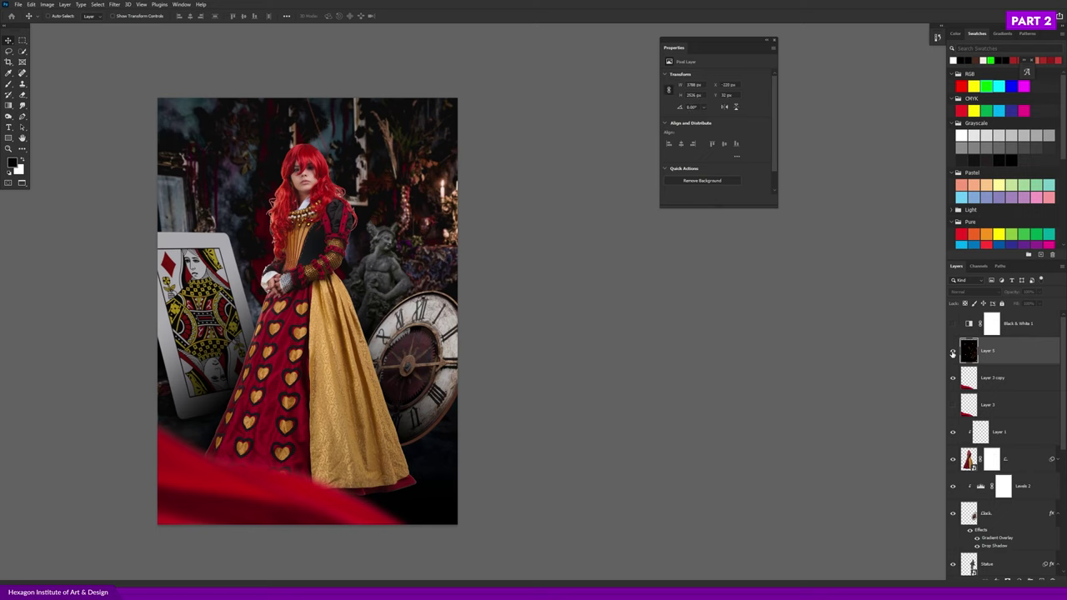
{"action": "left_click", "coordinate": [967, 293]}
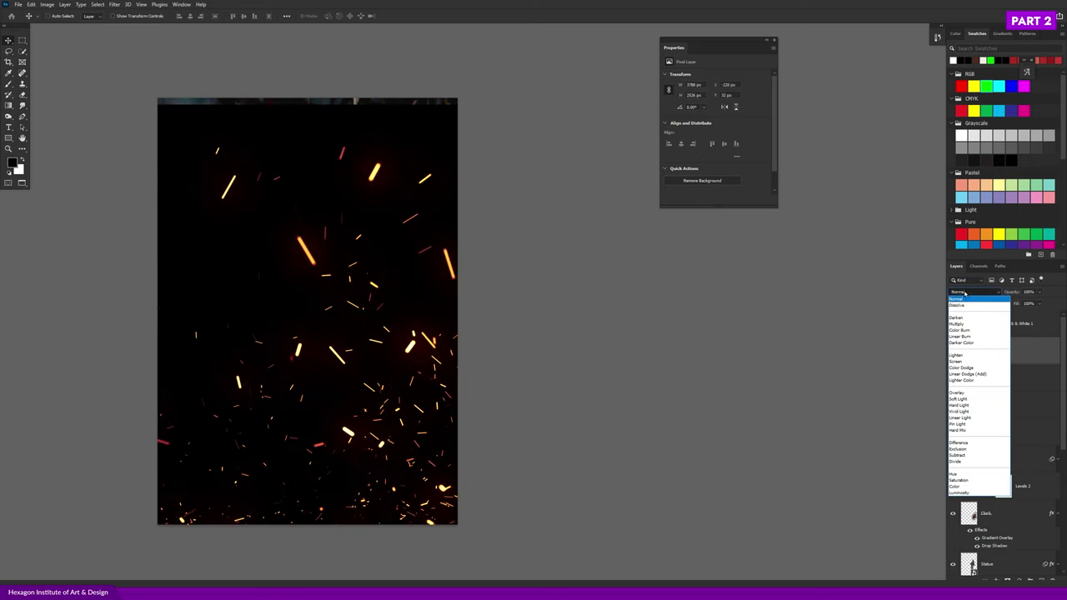
{"action": "left_click", "coordinate": [964, 362]}
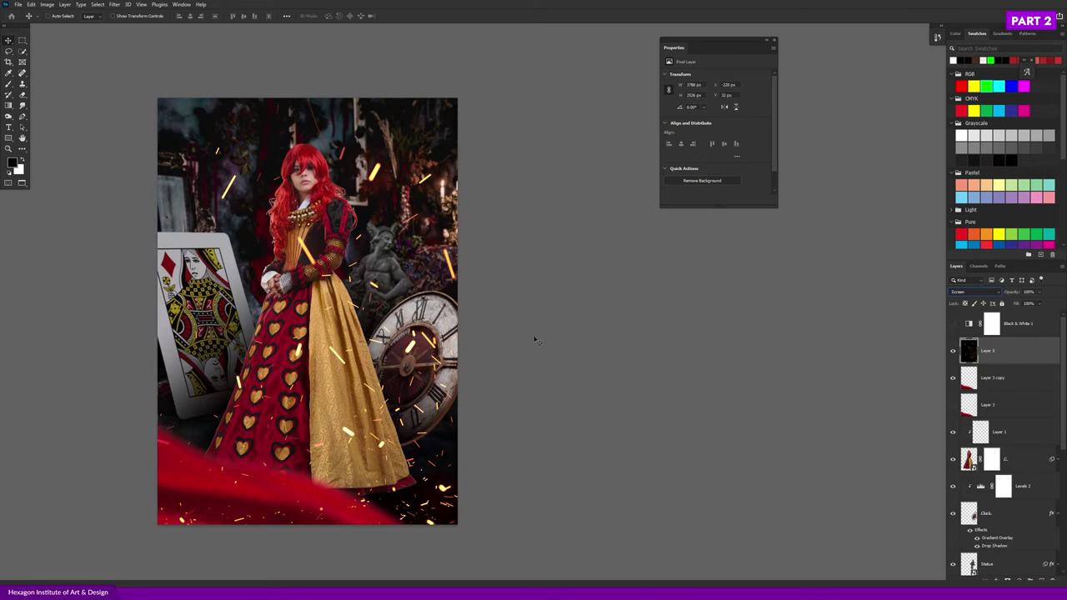
- Reposition the sparks across the scene and move Layer 5 below Layer 3 copy
{"action": "left_click_drag", "start_coordinate": [575, 352], "coordinate": [529, 286]}
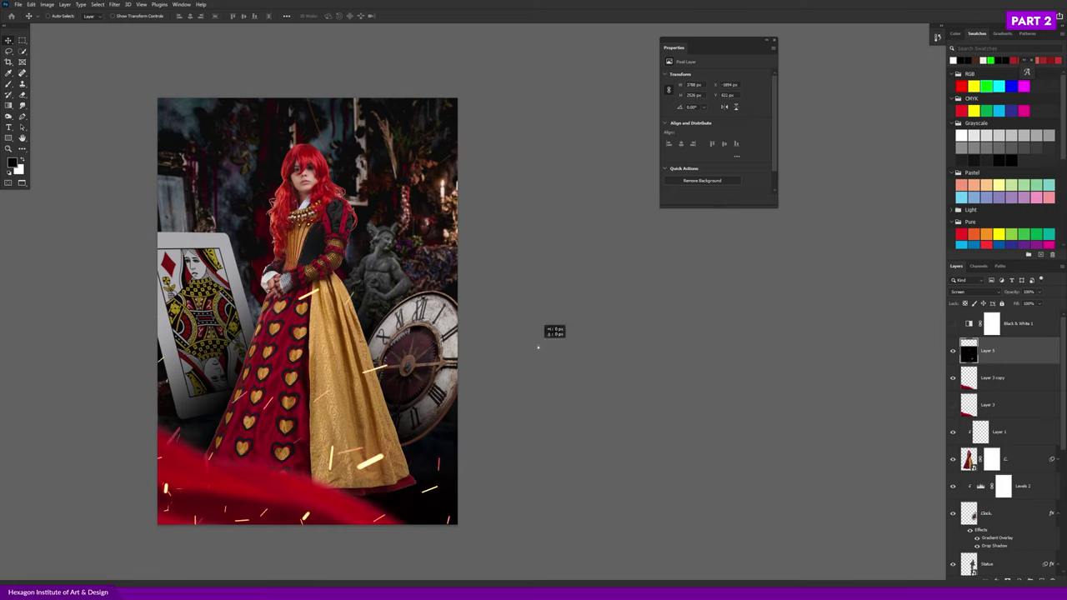
{"action": "scroll", "coordinate": [491, 374], "scroll_direction": "up", "scroll_amount": 1}
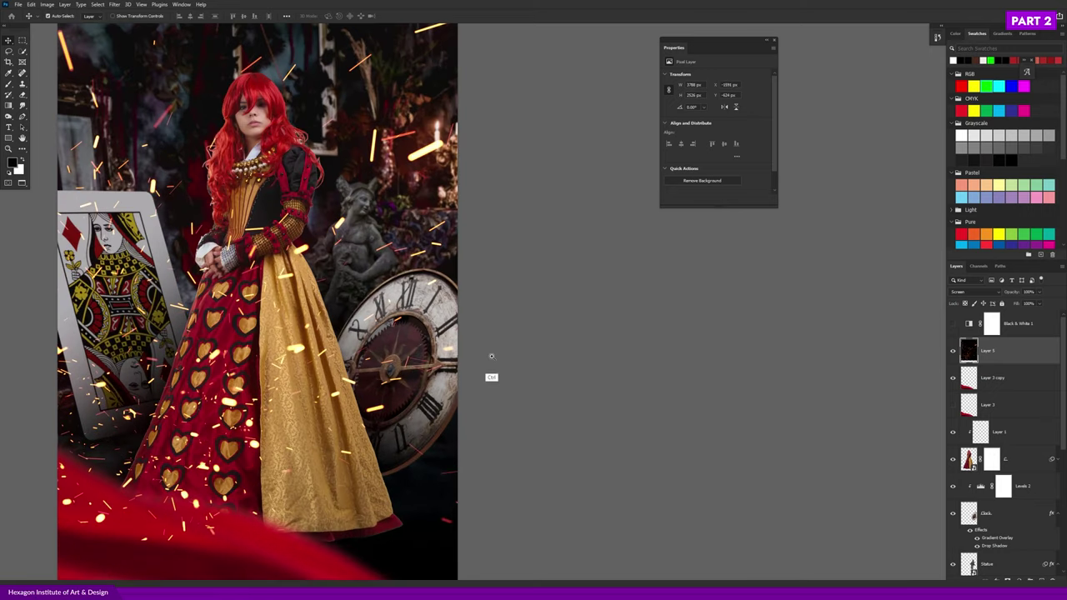
{"action": "scroll", "coordinate": [517, 384], "scroll_direction": "down", "scroll_amount": 1}
{"action": "scroll", "coordinate": [513, 350], "scroll_direction": "right", "scroll_amount": 1}
{"action": "mouse_move", "coordinate": [498, 285]}
{"action": "left_mouse_down"}
{"action": "mouse_move", "coordinate": [517, 446]}
{"action": "mouse_move", "coordinate": [530, 468]}
{"action": "left_mouse_up"}
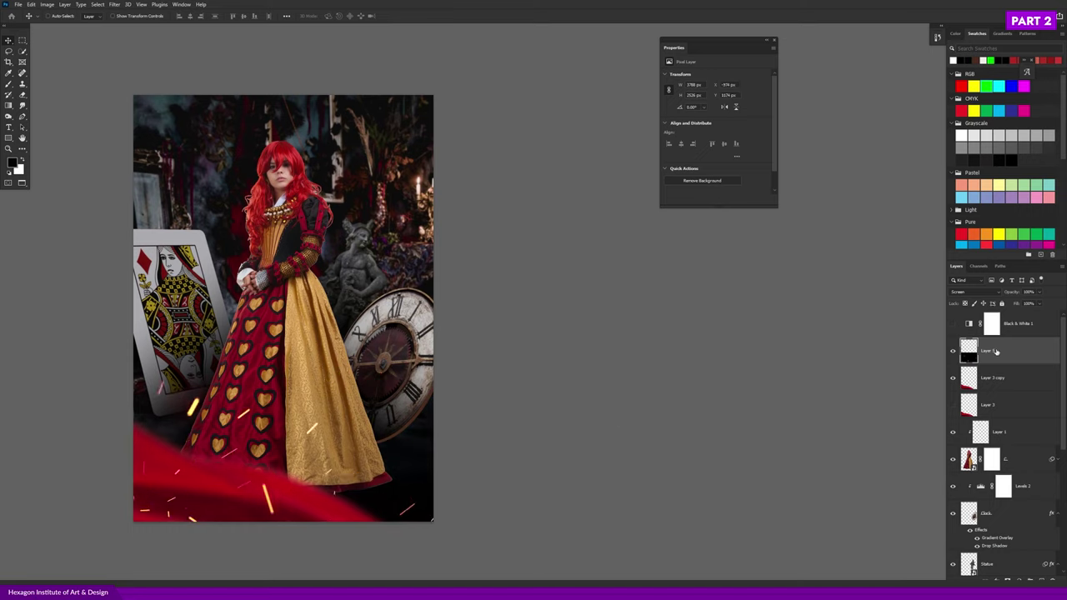
{"action": "left_click_drag", "start_coordinate": [995, 351], "coordinate": [953, 396]}
{"action": "left_click_drag", "start_coordinate": [399, 401], "coordinate": [433, 411]}
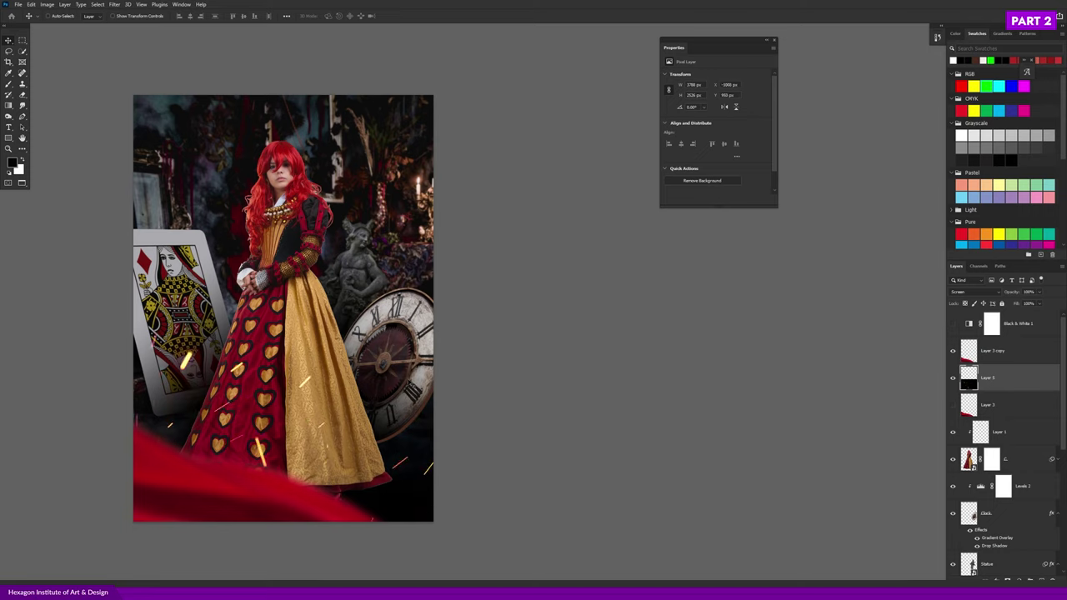
{"action": "mouse_move", "coordinate": [433, 411]}
{"action": "left_mouse_down"}
{"action": "mouse_move", "coordinate": [479, 436]}
{"action": "mouse_move", "coordinate": [457, 442]}
{"action": "mouse_move", "coordinate": [487, 465]}
{"action": "left_mouse_up"}
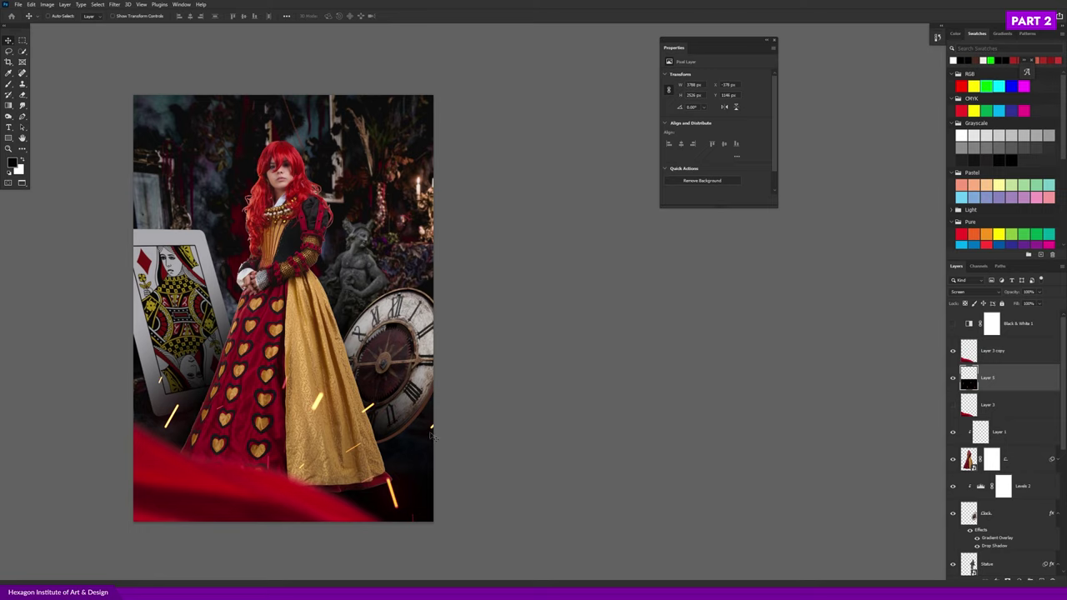
- Open Fire.jpg from the Grunge folder in Photoshop
{"action": "scroll", "coordinate": [208, 421], "scroll_direction": "up", "scroll_amount": 5}
{"action": "scroll", "coordinate": [210, 421], "scroll_direction": "up", "scroll_amount": 3}
{"action": "scroll", "coordinate": [304, 375], "scroll_direction": "down", "scroll_amount": 5}
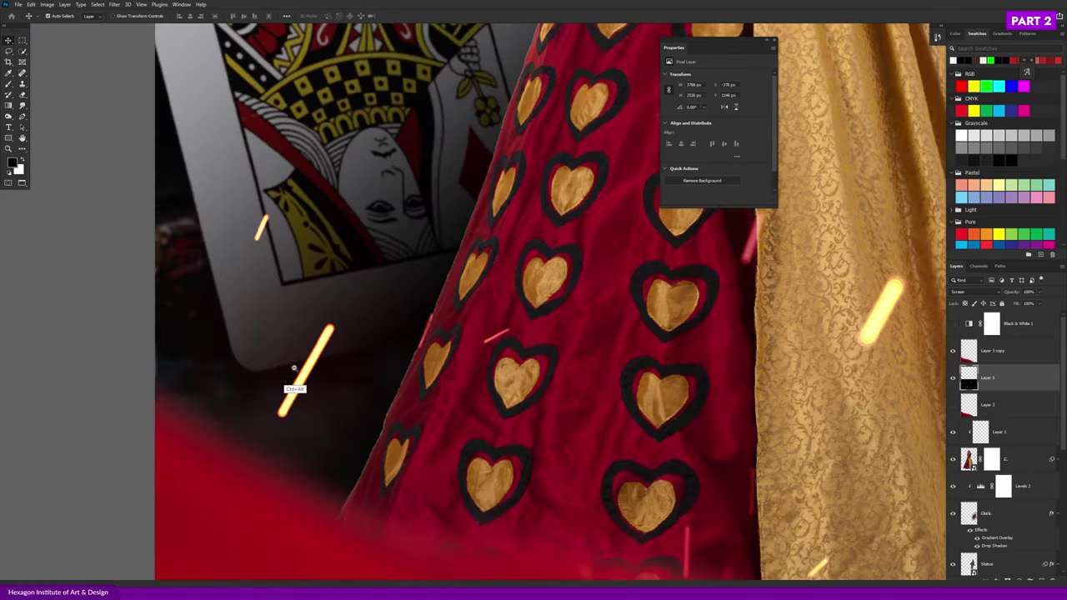
{"action": "scroll", "coordinate": [392, 383], "scroll_direction": "down", "scroll_amount": 3}
{"action": "scroll", "coordinate": [407, 389], "scroll_direction": "down", "scroll_amount": 3}
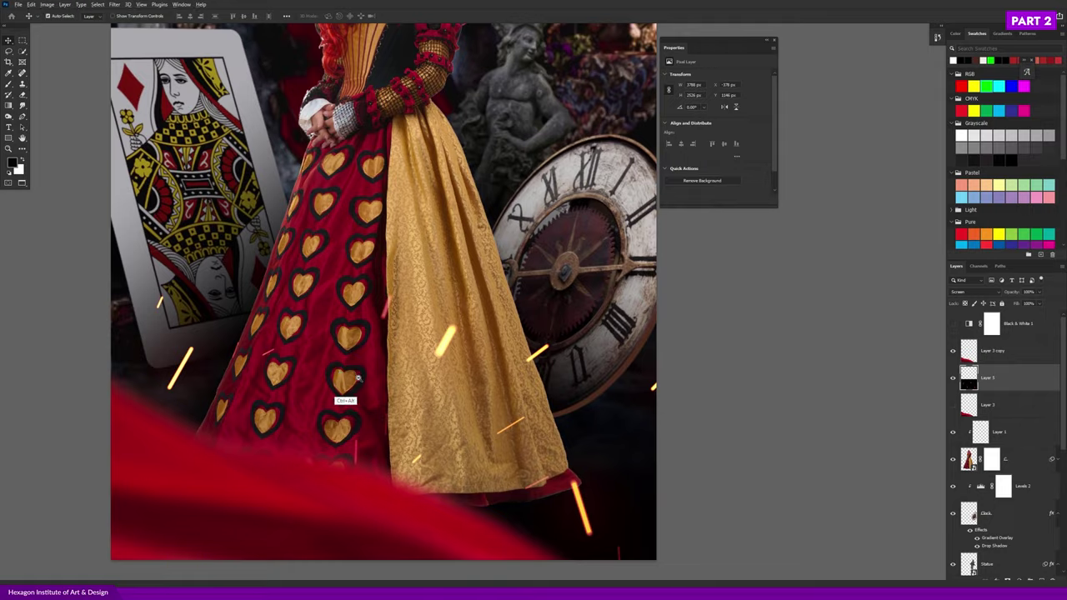
{"action": "scroll", "coordinate": [434, 390], "scroll_direction": "down", "scroll_amount": 2}
{"action": "scroll", "coordinate": [458, 392], "scroll_direction": "down", "scroll_amount": 2}
{"action": "scroll", "coordinate": [446, 385], "scroll_direction": "down", "scroll_amount": 3}
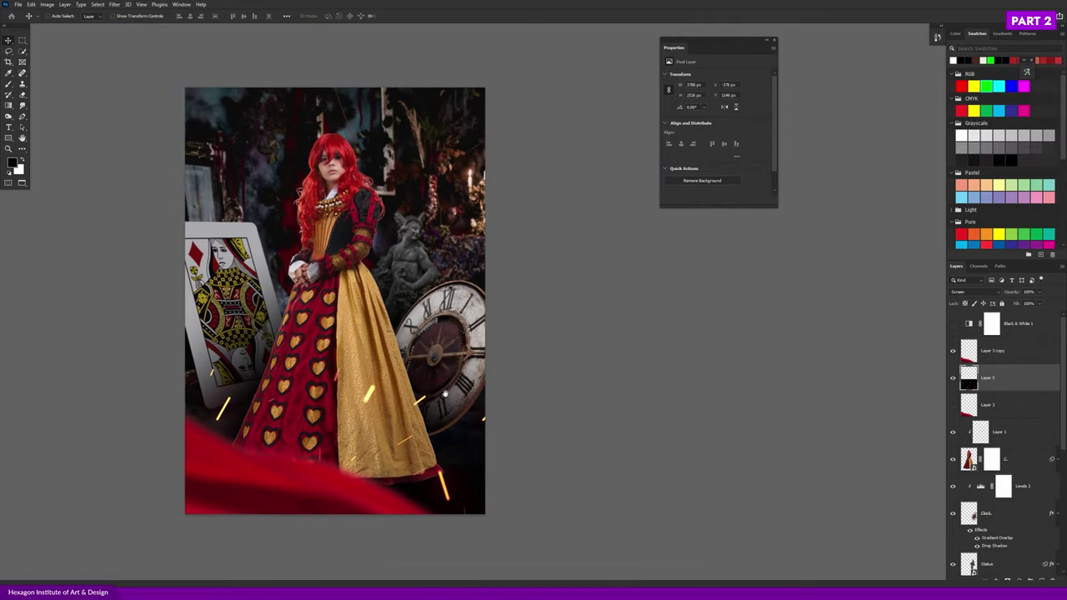
{"action": "key", "text": "alt+Tab"}
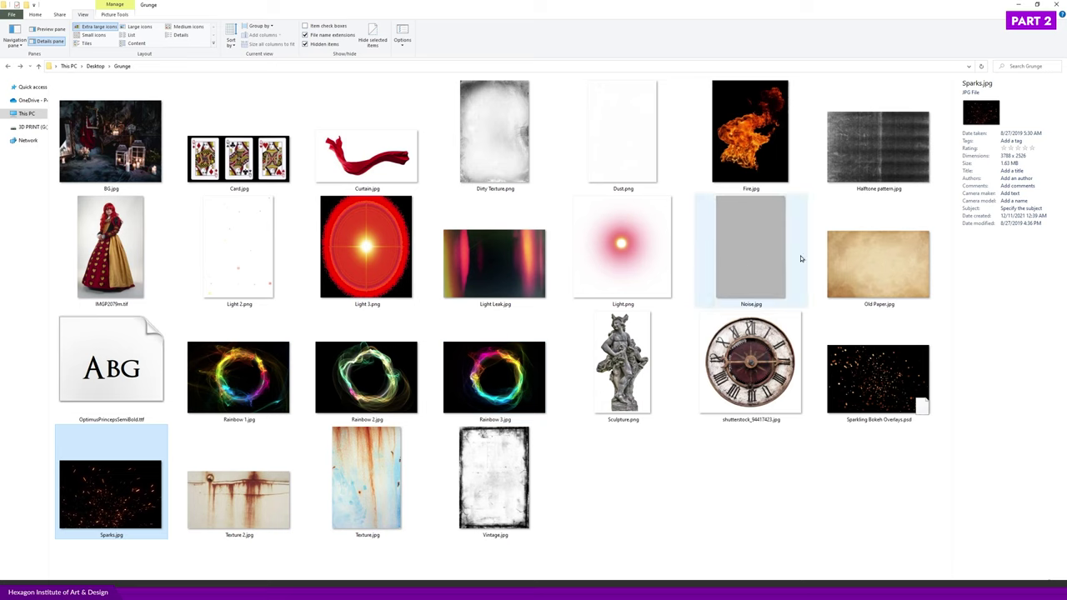
{"action": "right_click", "coordinate": [772, 152]}
{"action": "mouse_move", "coordinate": [797, 299]}
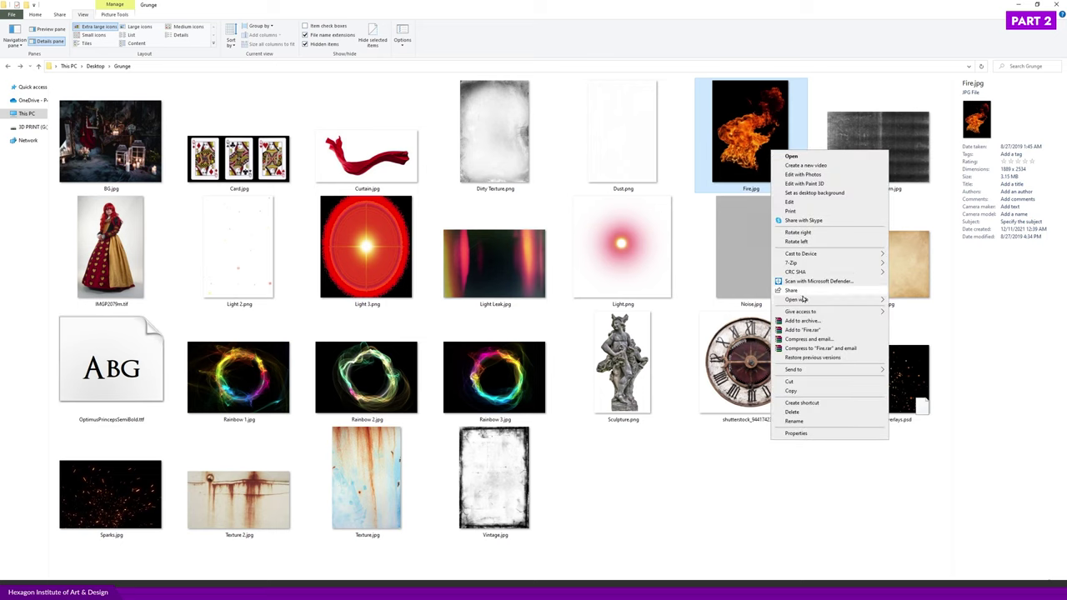
{"action": "left_click", "coordinate": [904, 310]}
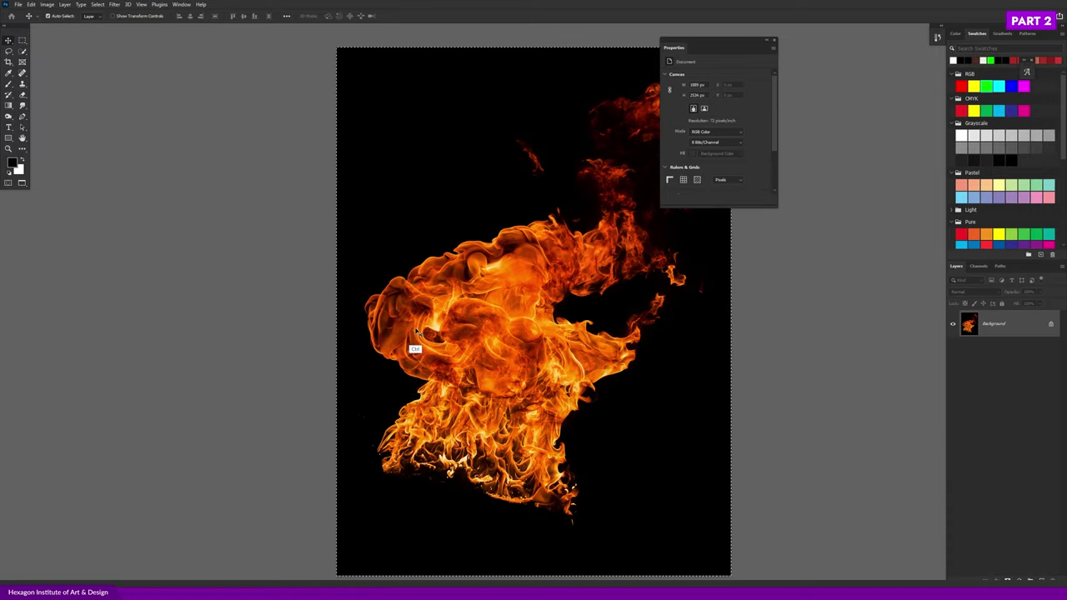
- Paste the fire image into the composite and set it to Screen blending
{"action": "key", "text": "ctrl+Tab"}
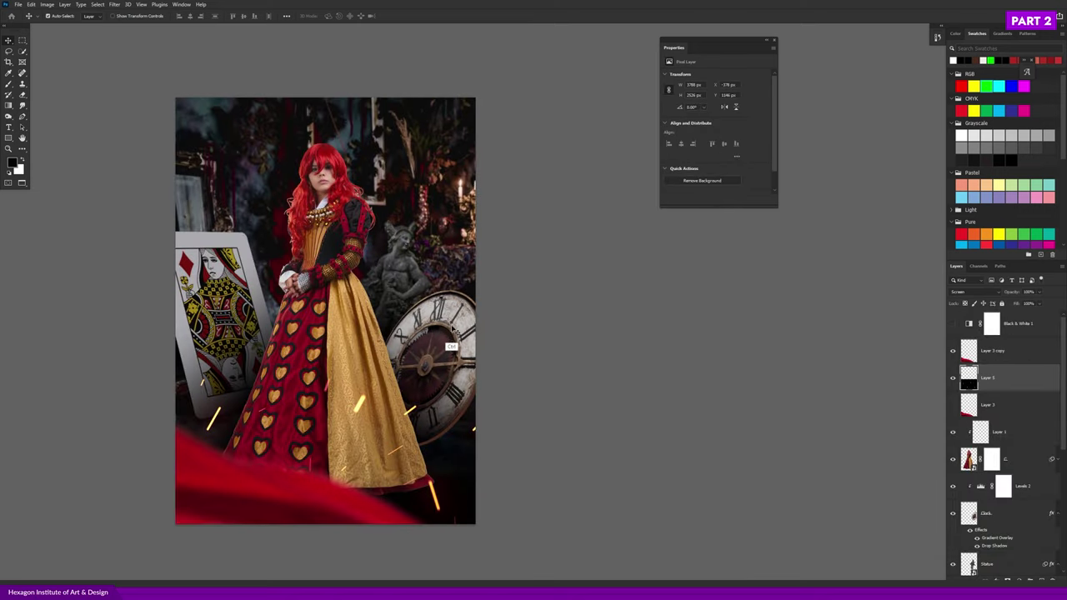
{"action": "key", "text": "ctrl+v"}
{"action": "key", "text": "shift+alt+s"}
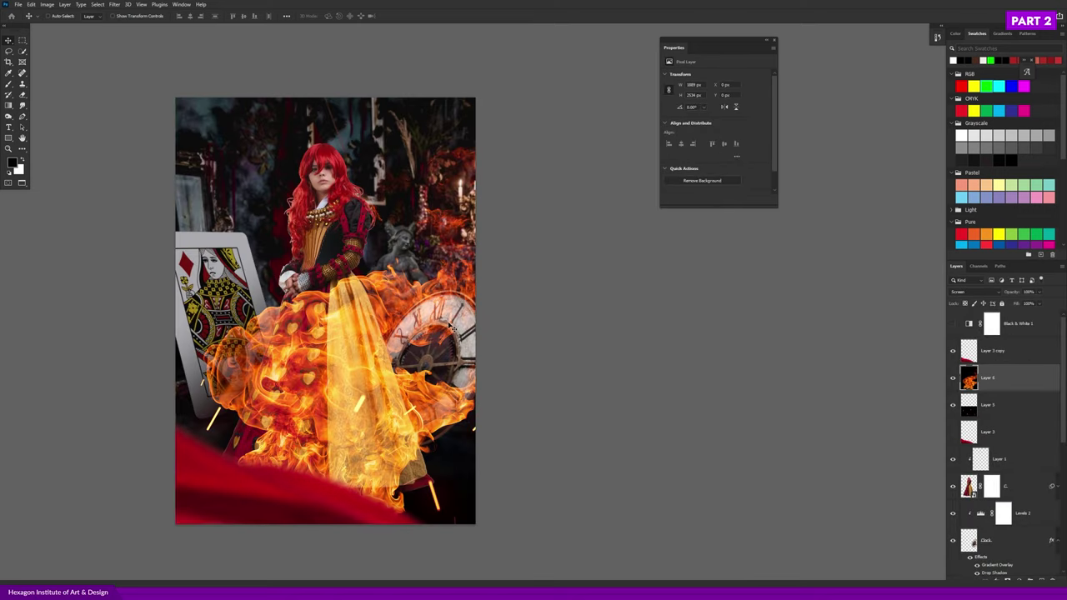
{"action": "left_click", "coordinate": [967, 292]}
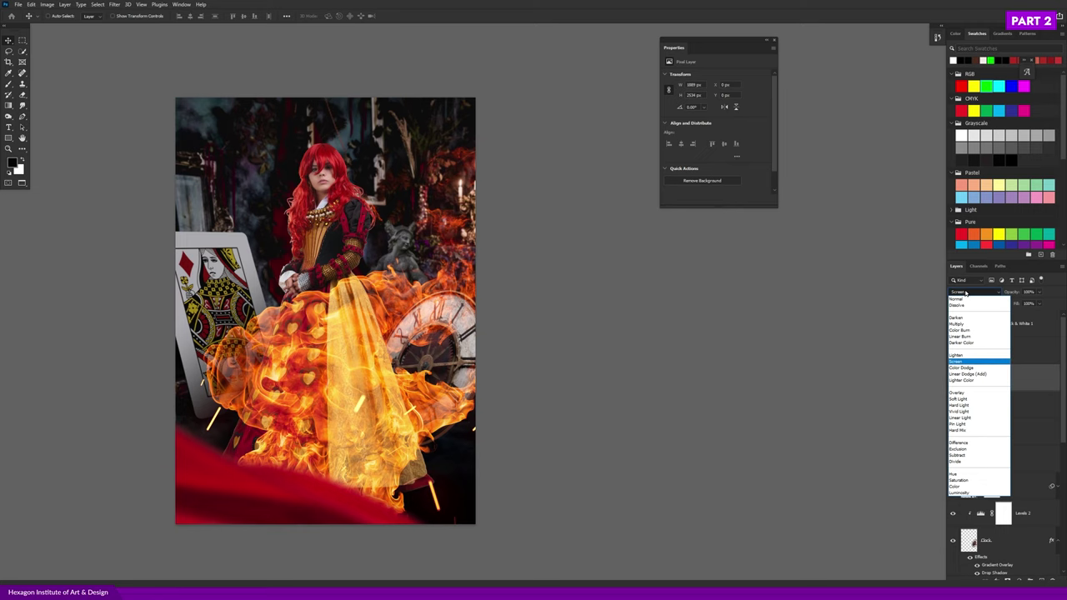
{"action": "left_click", "coordinate": [849, 295]}
- Move the flames up over the figure and drop the fire layer just above Levels 1
{"action": "left_click_drag", "start_coordinate": [477, 394], "coordinate": [509, 319]}
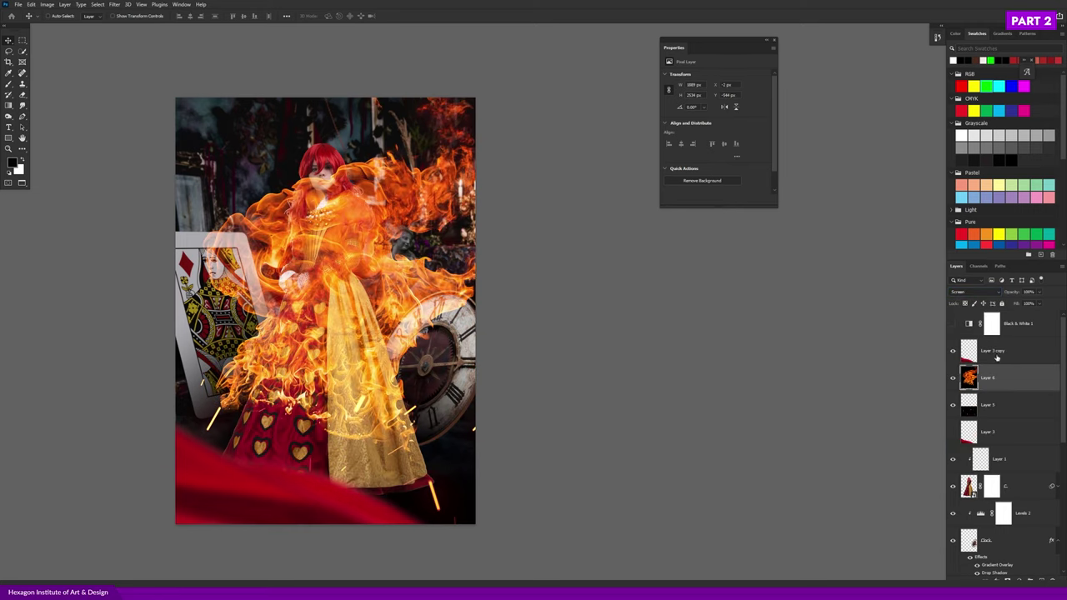
{"action": "scroll", "coordinate": [1060, 385], "scroll_direction": "down", "scroll_amount": 1}
{"action": "mouse_move", "coordinate": [1000, 454]}
{"action": "left_mouse_down"}
{"action": "mouse_move", "coordinate": [1008, 469]}
{"action": "mouse_move", "coordinate": [999, 473]}
{"action": "left_mouse_up"}
{"action": "left_click_drag", "start_coordinate": [1064, 437], "coordinate": [1058, 479]}
{"action": "left_click", "coordinate": [954, 377]}
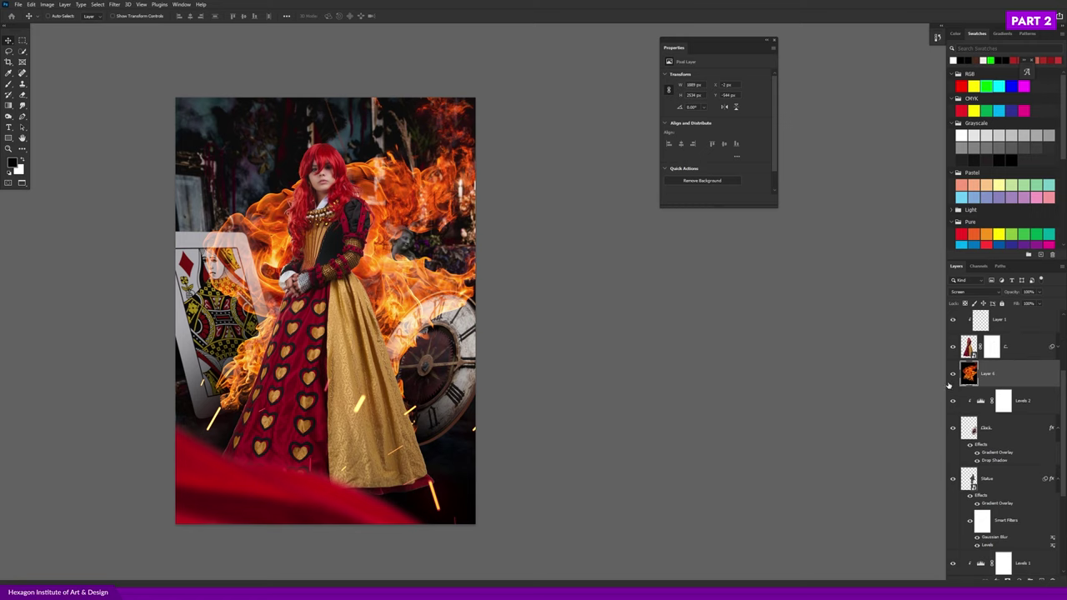
{"action": "left_click_drag", "start_coordinate": [1007, 388], "coordinate": [977, 537]}
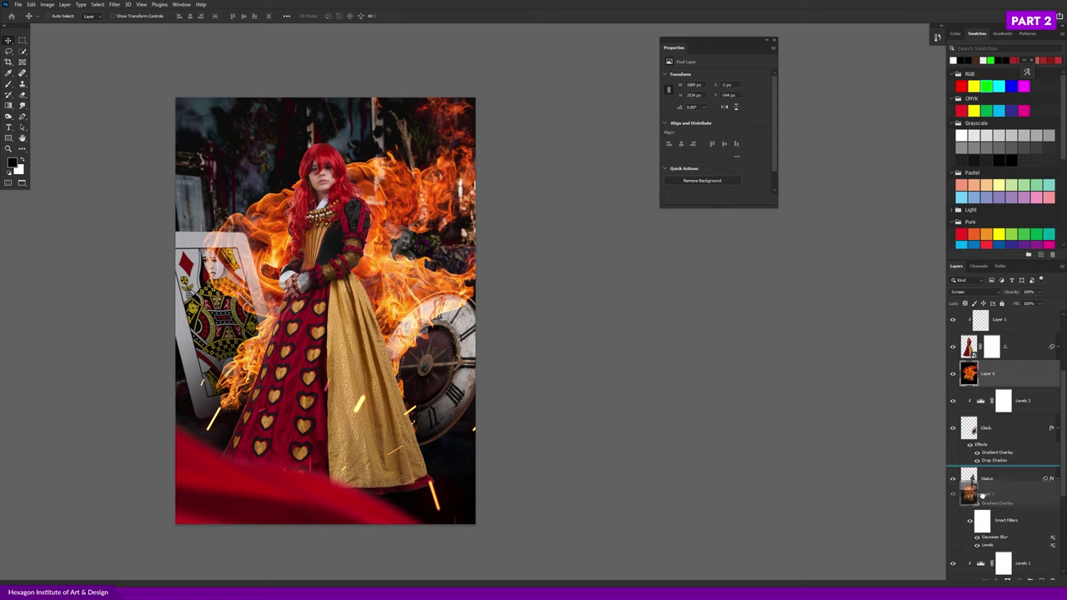
{"action": "left_click_drag", "start_coordinate": [977, 537], "coordinate": [978, 539]}
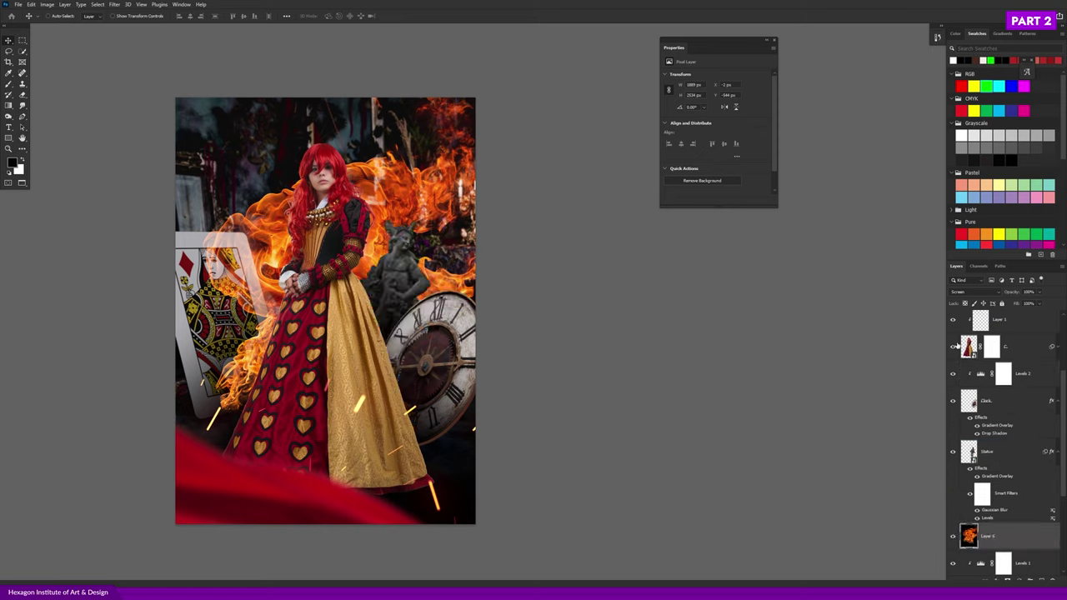
- Collapse the Clock and Statue effects, then place the fire layer above clock and statue
{"action": "left_click", "coordinate": [1054, 402]}
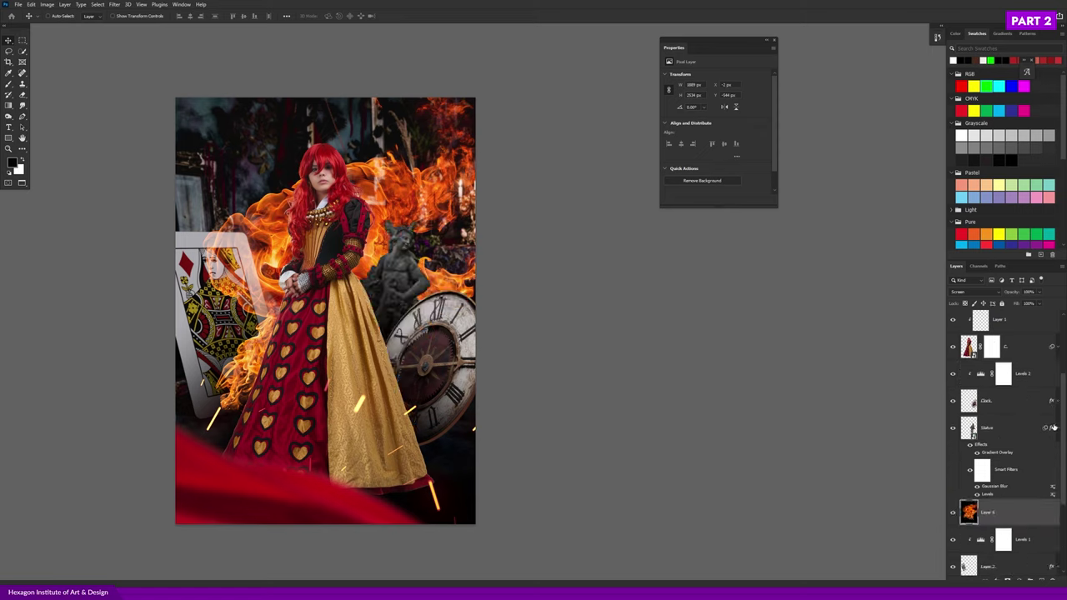
{"action": "left_click", "coordinate": [1054, 428]}
{"action": "left_click", "coordinate": [1055, 428]}
{"action": "left_click", "coordinate": [1005, 457]}
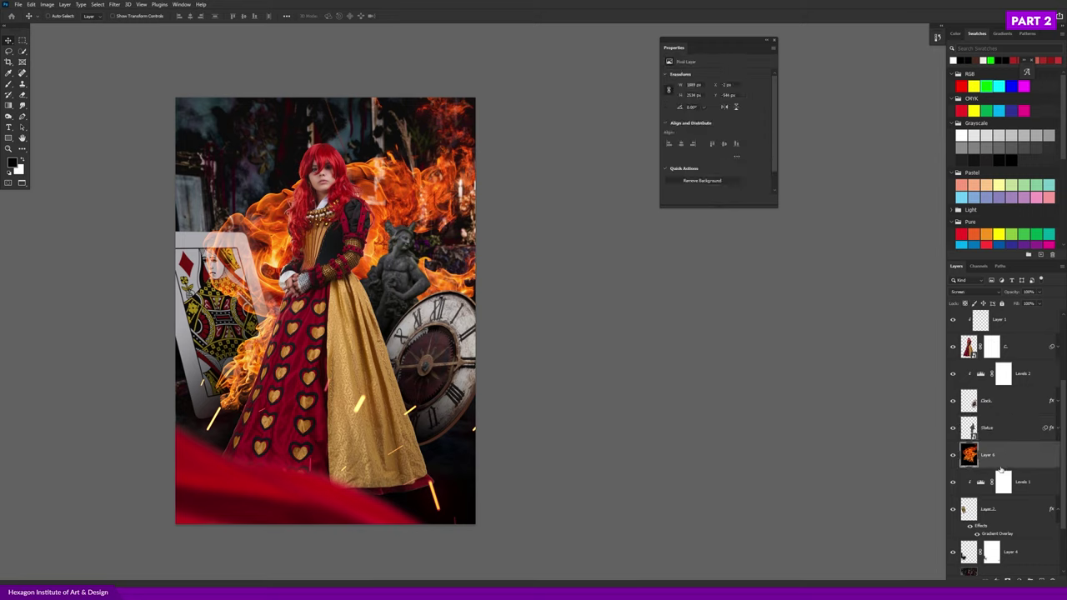
{"action": "left_click_drag", "start_coordinate": [394, 305], "coordinate": [396, 292]}
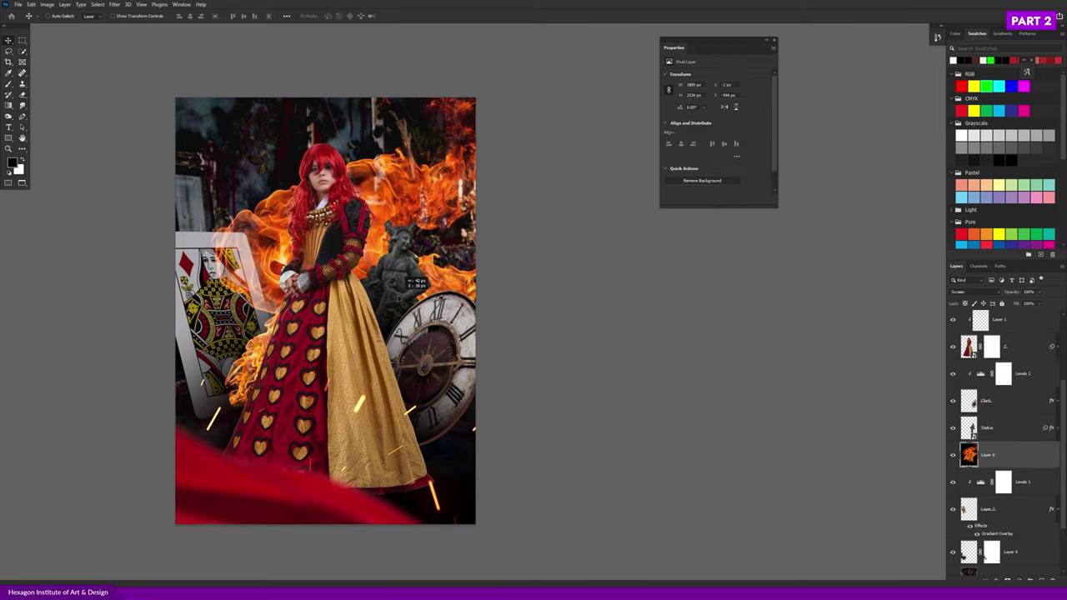
{"action": "left_click_drag", "start_coordinate": [997, 456], "coordinate": [967, 371]}
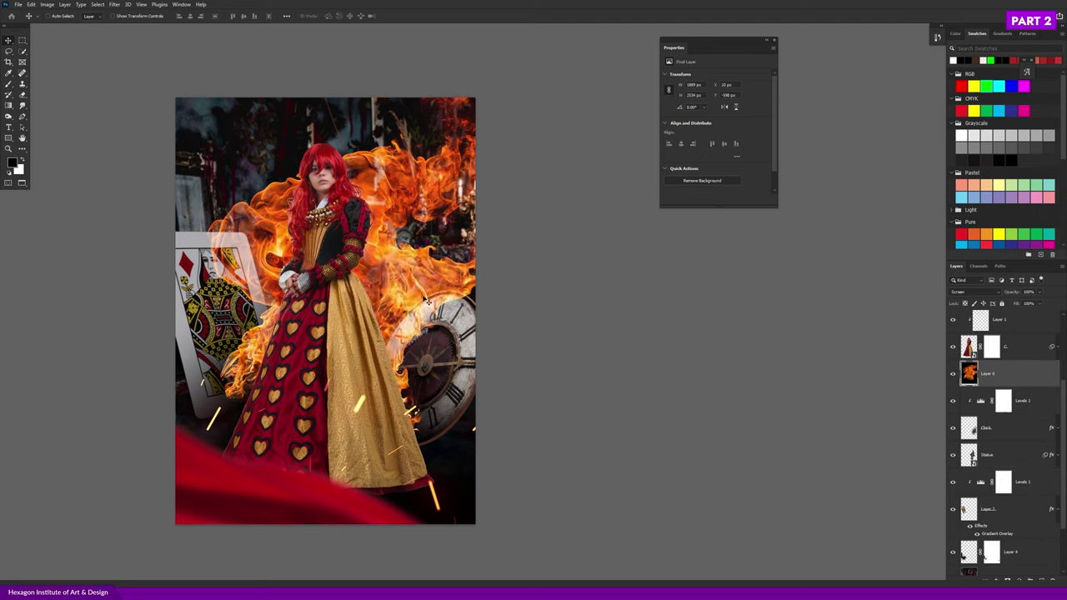
{"action": "left_click_drag", "start_coordinate": [427, 305], "coordinate": [423, 310]}
{"action": "scroll", "coordinate": [461, 313], "scroll_direction": "down", "scroll_amount": 1}
- Rotate the flames slightly and scale them down with Free Transform, then commit
{"action": "key", "text": "ctrl+t"}
{"action": "left_click_drag", "start_coordinate": [548, 255], "coordinate": [561, 225]}
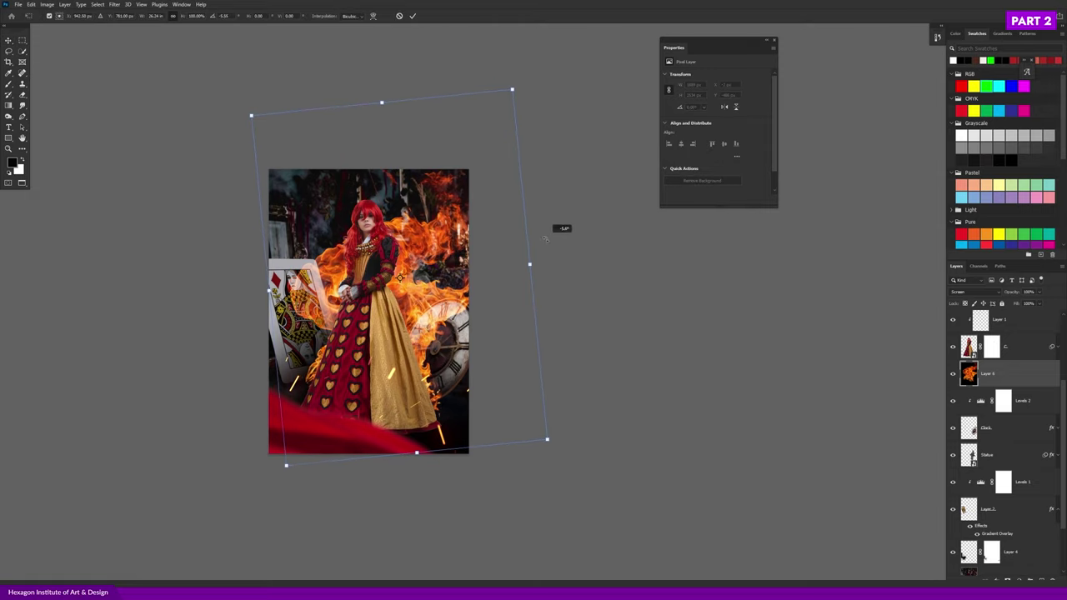
{"action": "left_click", "coordinate": [355, 390], "text": "ctrl"}
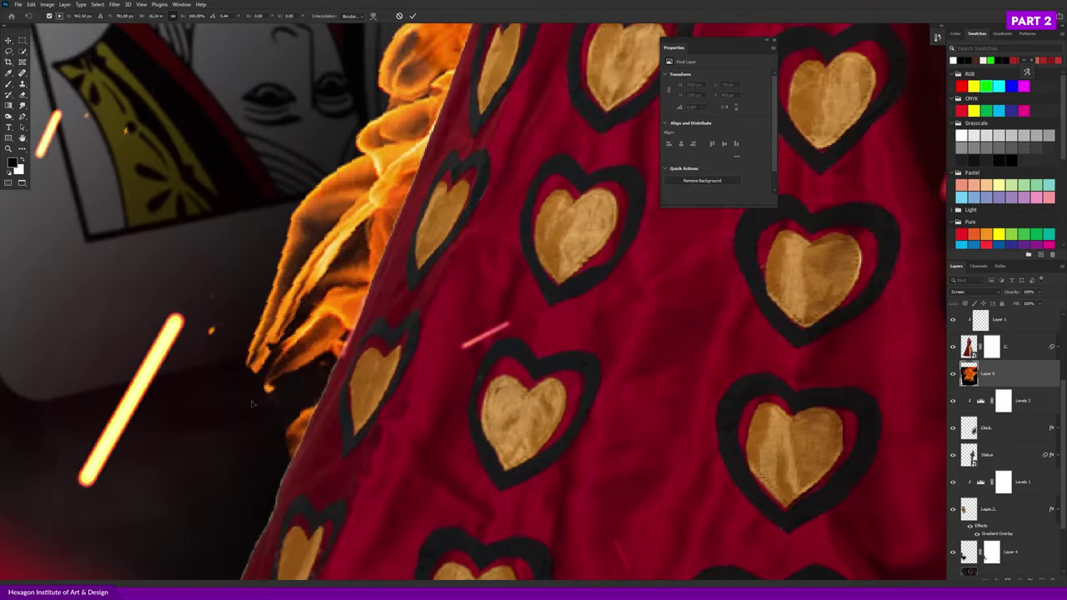
{"action": "left_click", "coordinate": [408, 359], "text": "ctrl+alt"}
{"action": "left_click", "coordinate": [408, 332], "text": "ctrl+alt"}
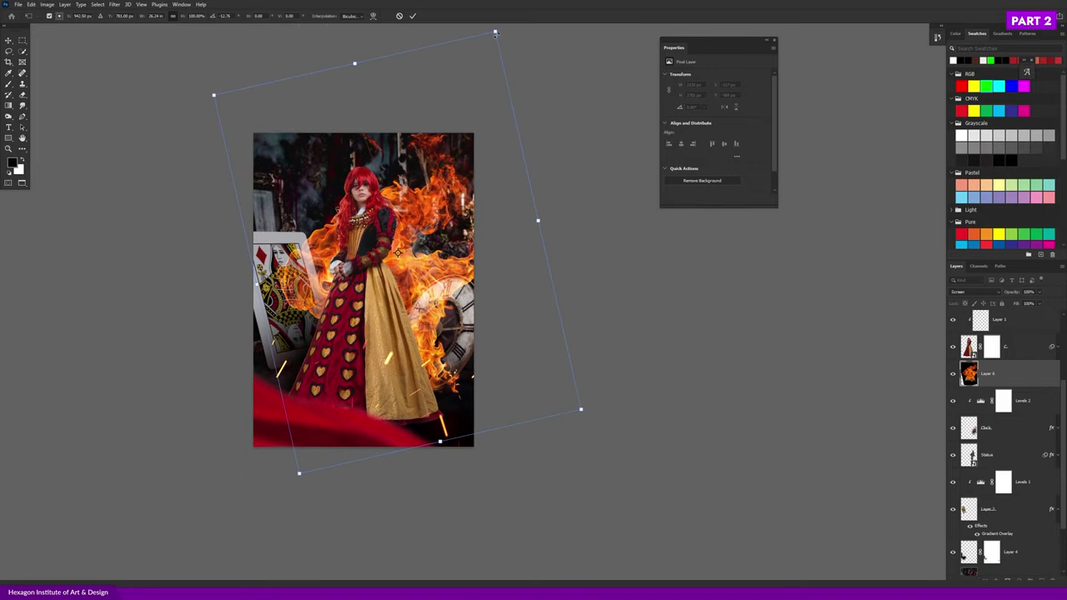
{"action": "left_click_drag", "start_coordinate": [495, 33], "coordinate": [455, 89]}
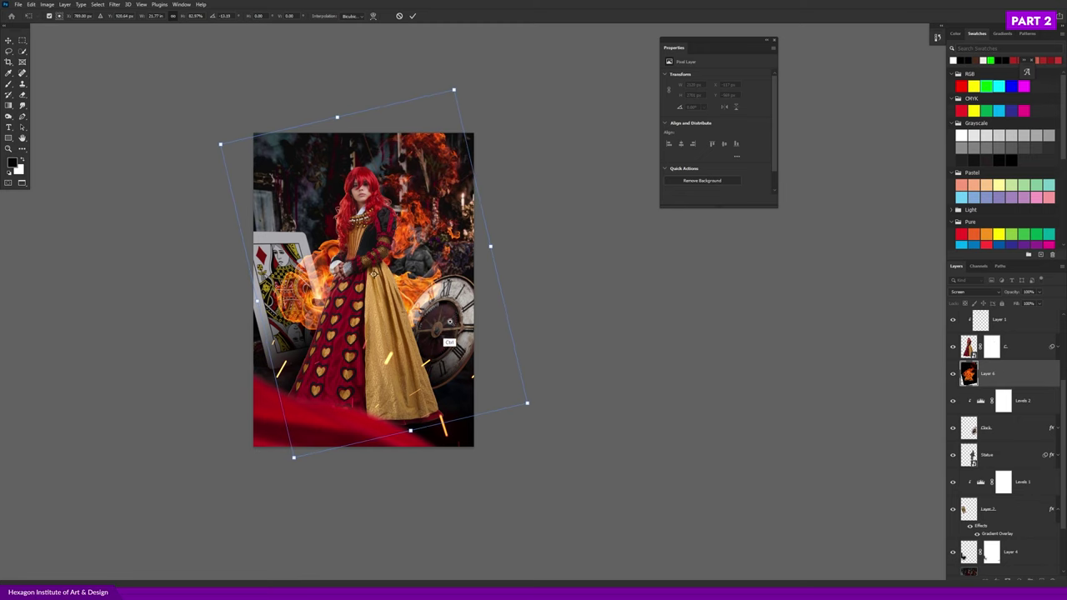
{"action": "key", "text": "ctrl+plus"}
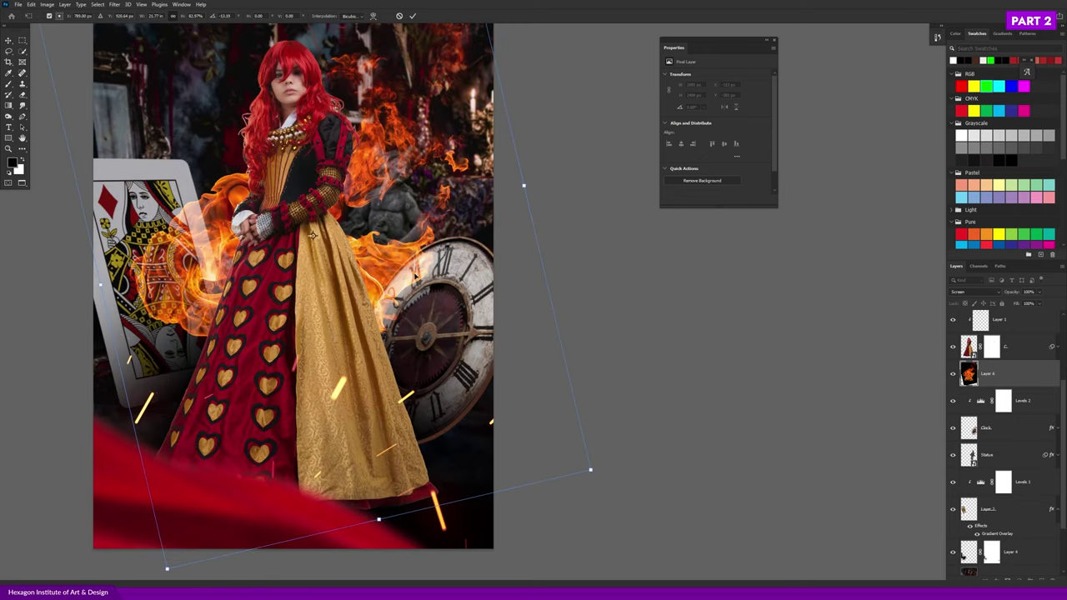
{"action": "scroll", "coordinate": [427, 284], "scroll_direction": "down", "scroll_amount": 2}
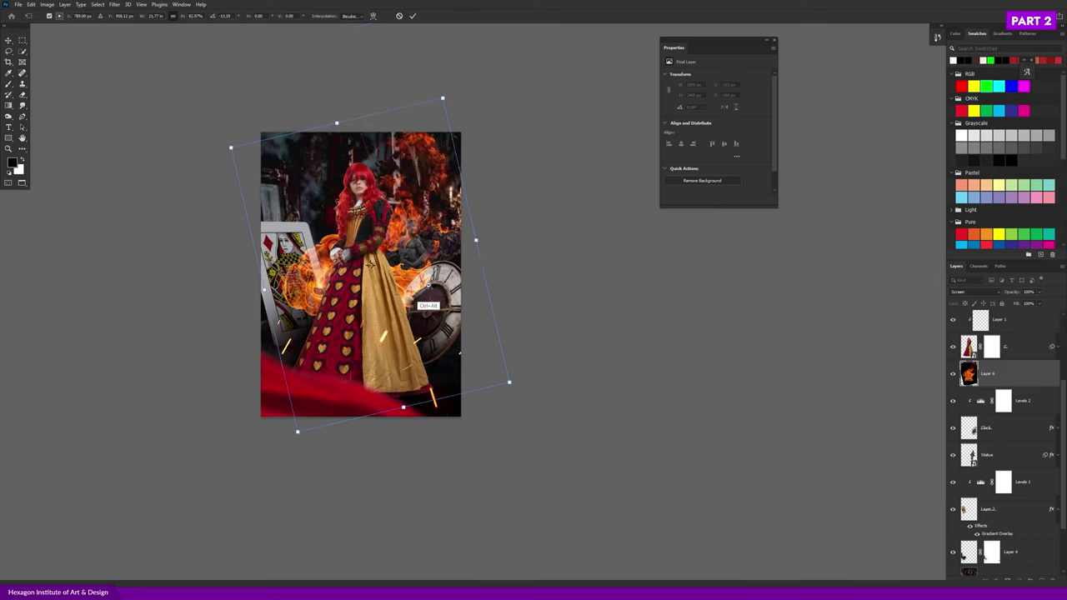
{"action": "left_click_drag", "start_coordinate": [443, 97], "coordinate": [436, 108]}
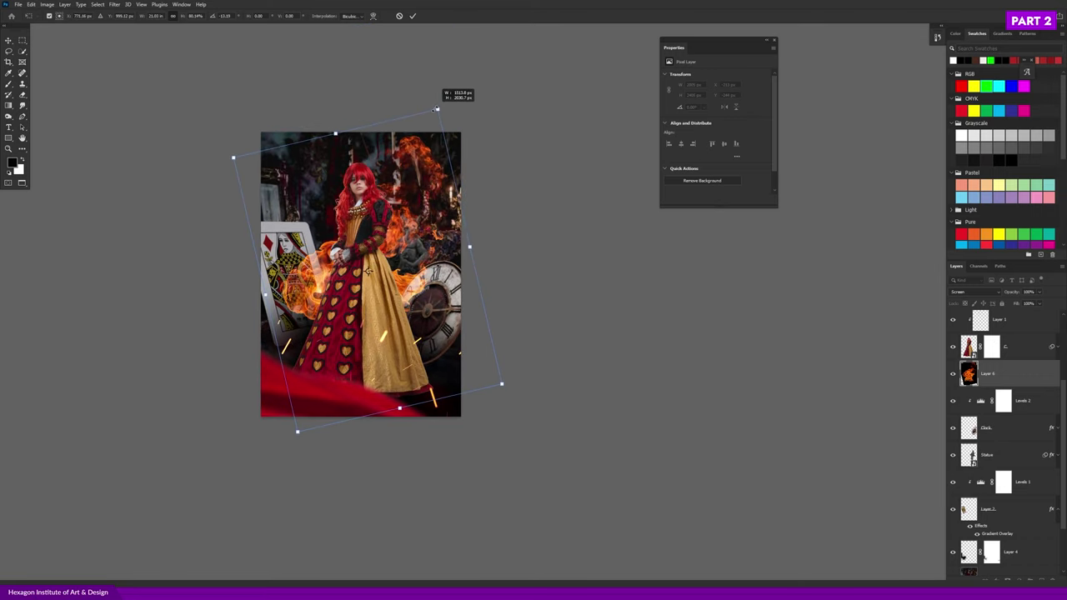
{"action": "left_click_drag", "start_coordinate": [436, 108], "coordinate": [441, 101]}
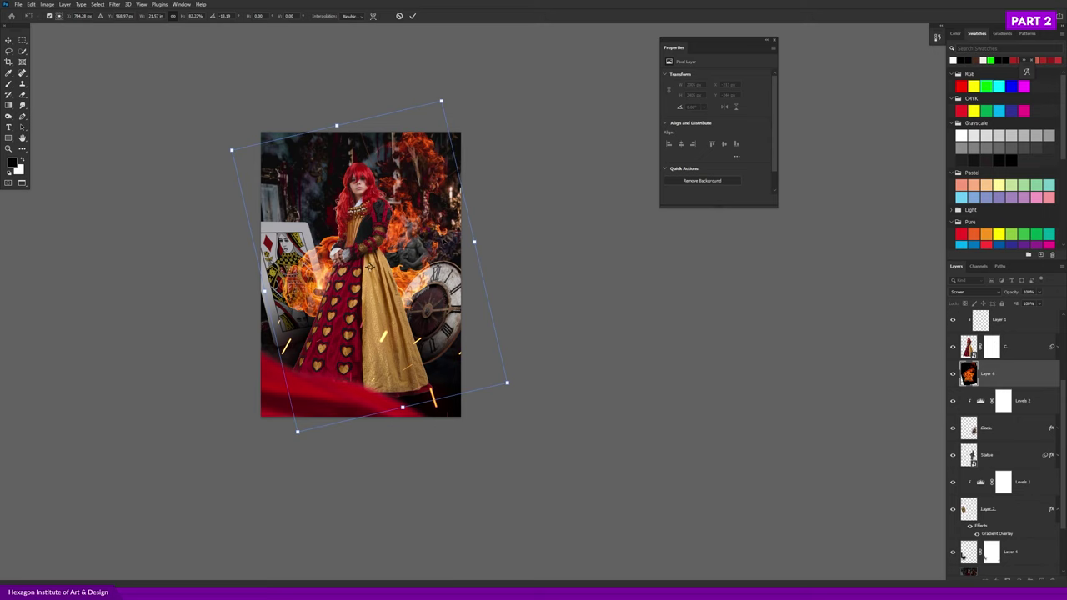
{"action": "key", "text": "Return"}
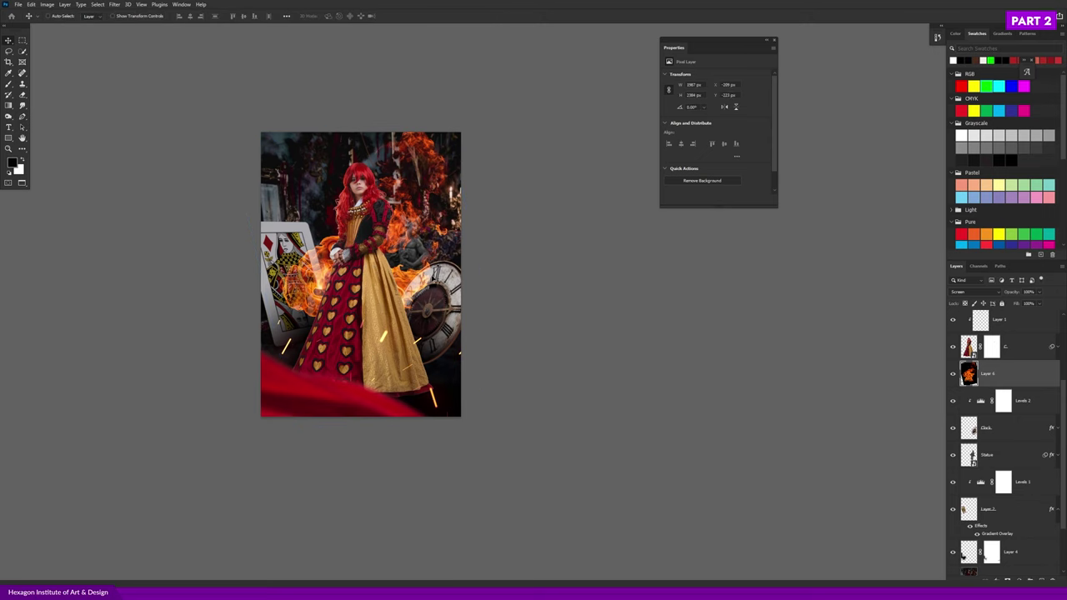
- Nudge the flames toward the figure so they curl around the waist
{"action": "scroll", "coordinate": [429, 279], "scroll_direction": "up", "scroll_amount": 3}
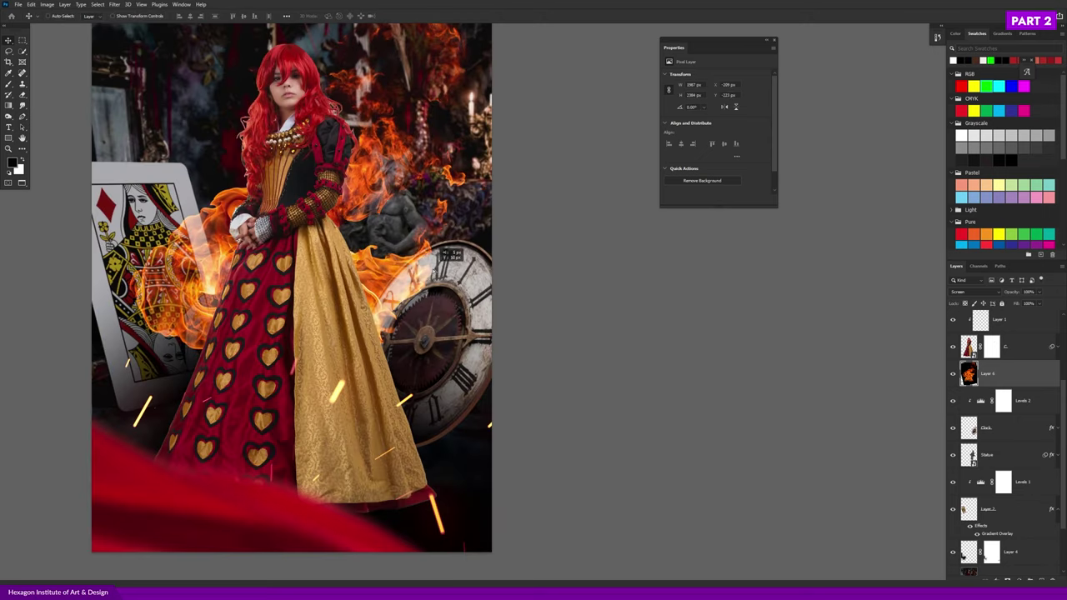
{"action": "left_click_drag", "start_coordinate": [444, 270], "coordinate": [449, 277]}
{"action": "scroll", "coordinate": [455, 278], "scroll_direction": "down", "scroll_amount": 1}
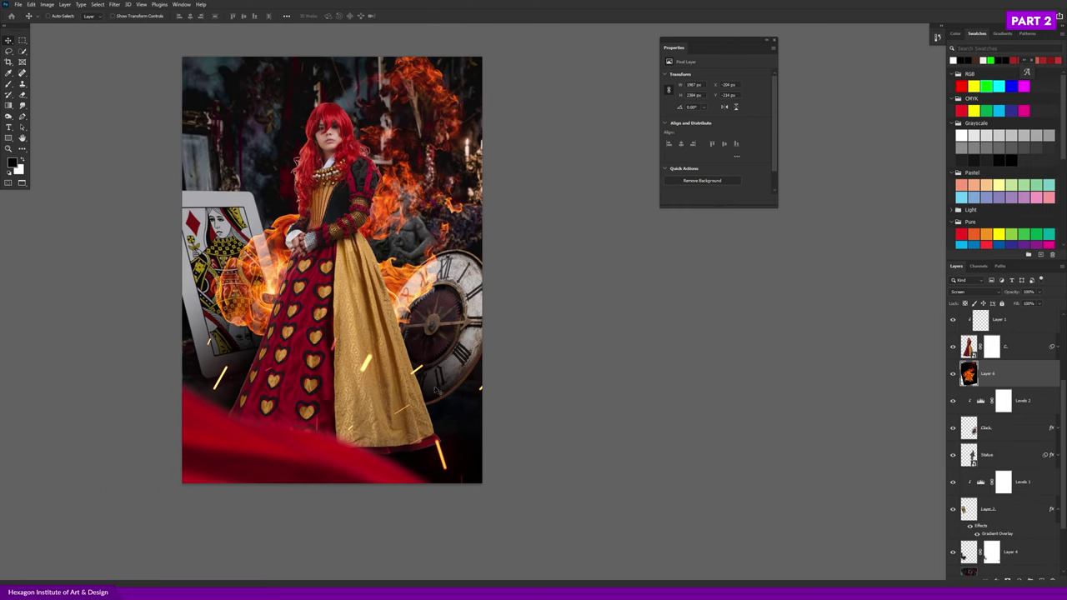
{"action": "scroll", "coordinate": [342, 300], "scroll_direction": "up", "scroll_amount": 1}
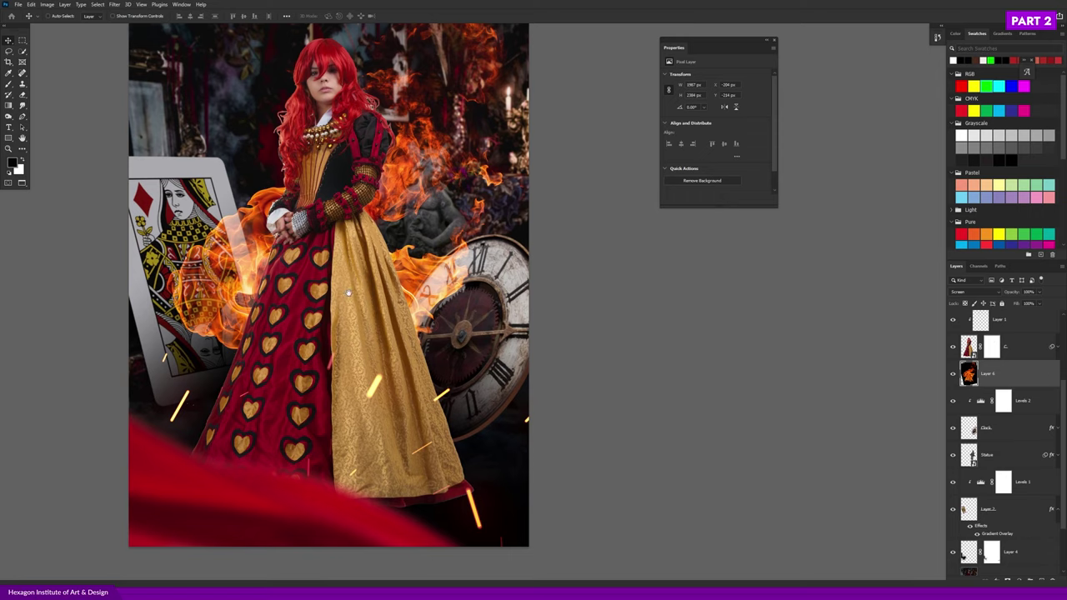
{"action": "left_click_drag", "start_coordinate": [373, 243], "coordinate": [407, 251]}
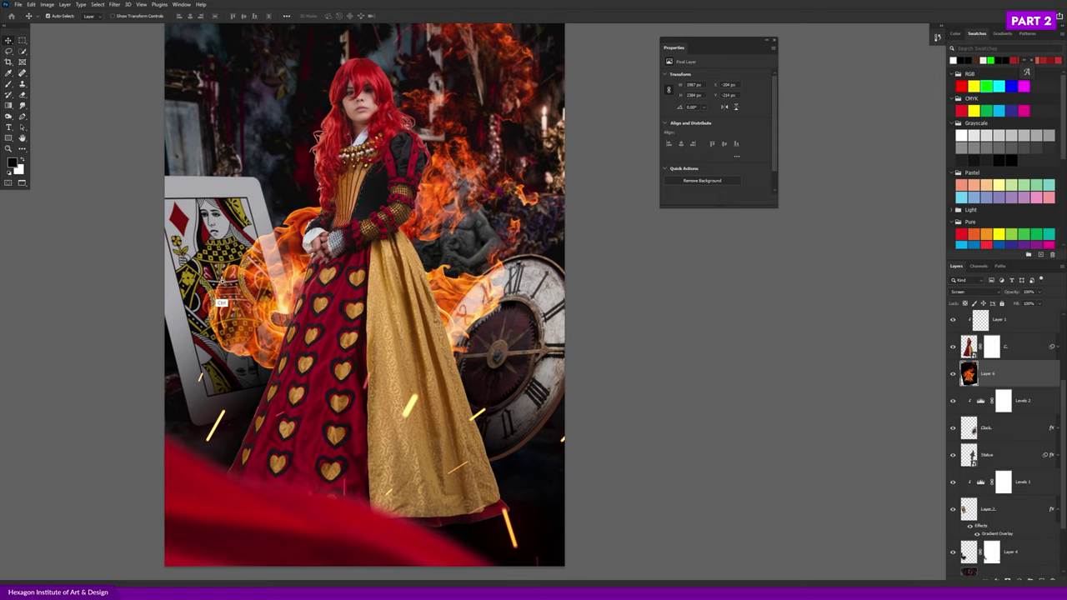
{"action": "scroll", "coordinate": [262, 243], "scroll_direction": "up", "scroll_amount": 2}
{"action": "scroll", "coordinate": [317, 250], "scroll_direction": "up", "scroll_amount": 1}
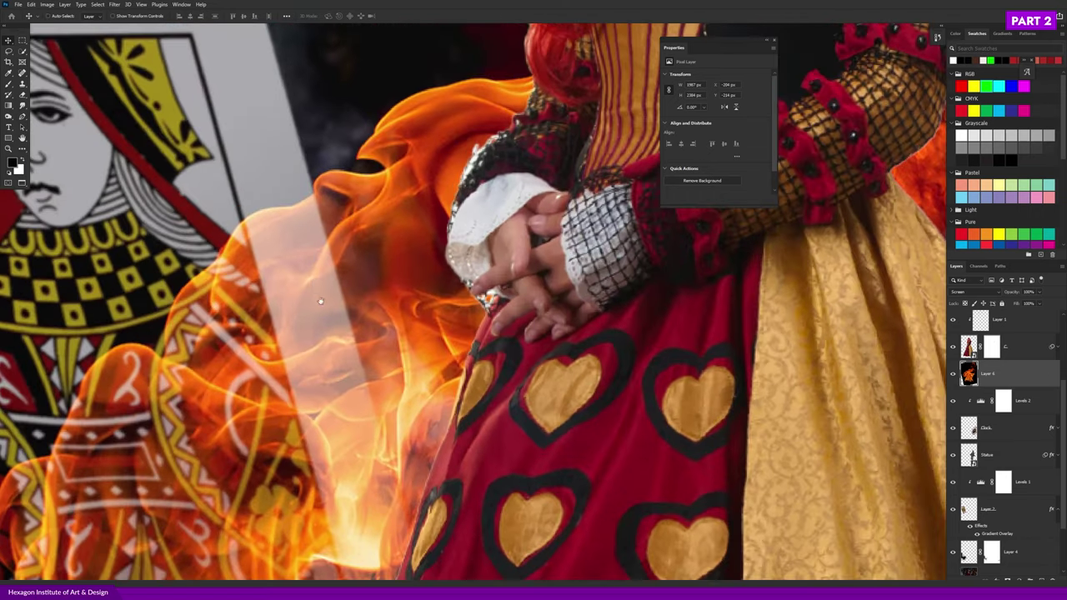
{"action": "scroll", "coordinate": [358, 271], "scroll_direction": "down", "scroll_amount": 1}
{"action": "scroll", "coordinate": [347, 261], "scroll_direction": "down", "scroll_amount": 1}
{"action": "scroll", "coordinate": [350, 275], "scroll_direction": "down", "scroll_amount": 1}
{"action": "scroll", "coordinate": [354, 292], "scroll_direction": "down", "scroll_amount": 1}
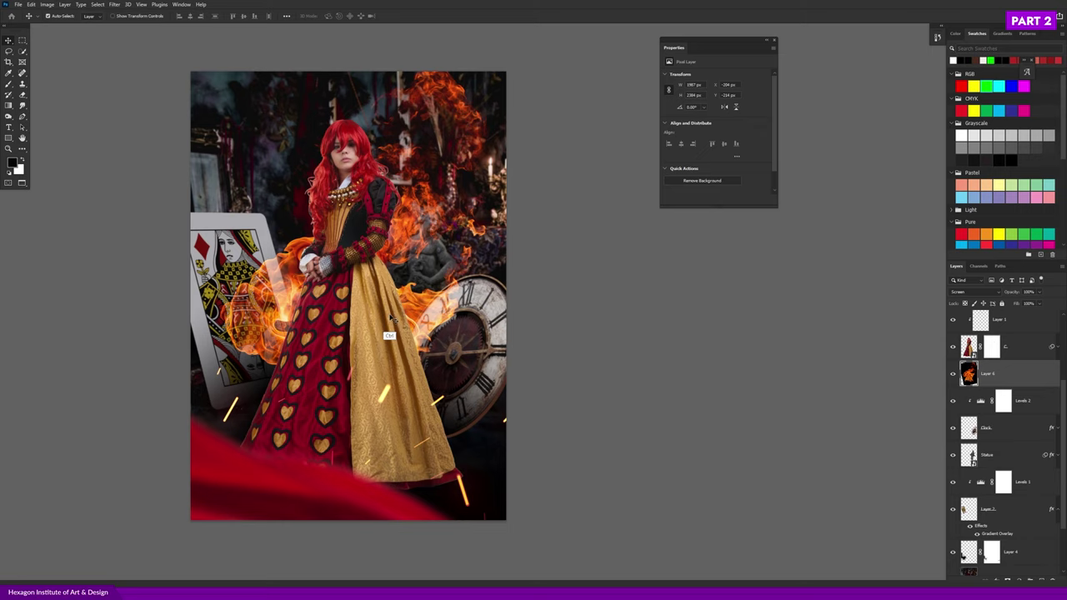
- Duplicate the fire layer, rotate it, and place the copy blazing behind the queen
{"action": "key", "text": "ctrl+j"}
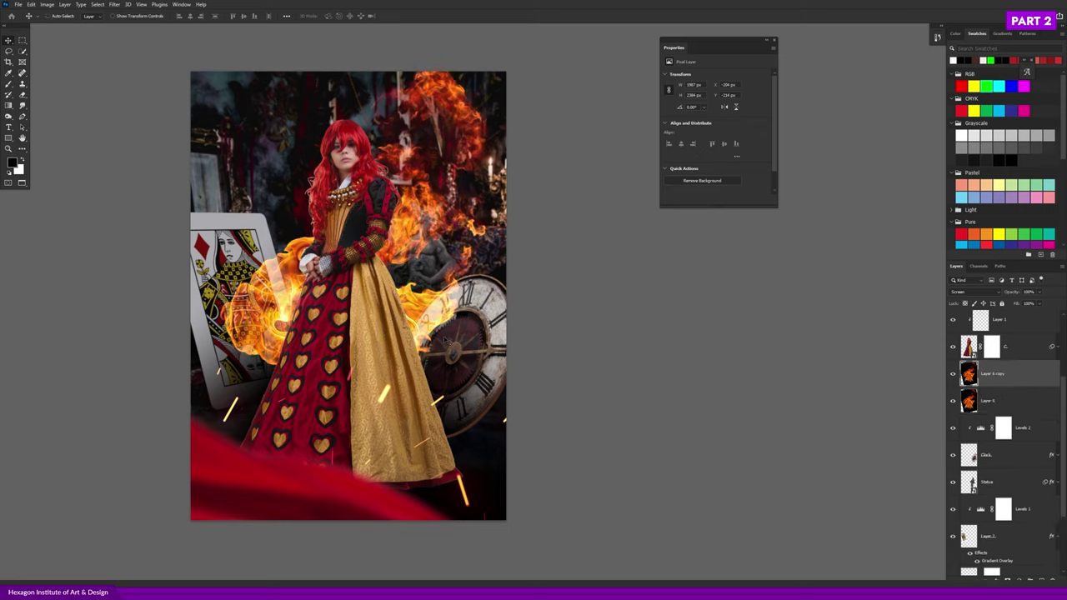
{"action": "left_click_drag", "start_coordinate": [413, 292], "coordinate": [325, 185]}
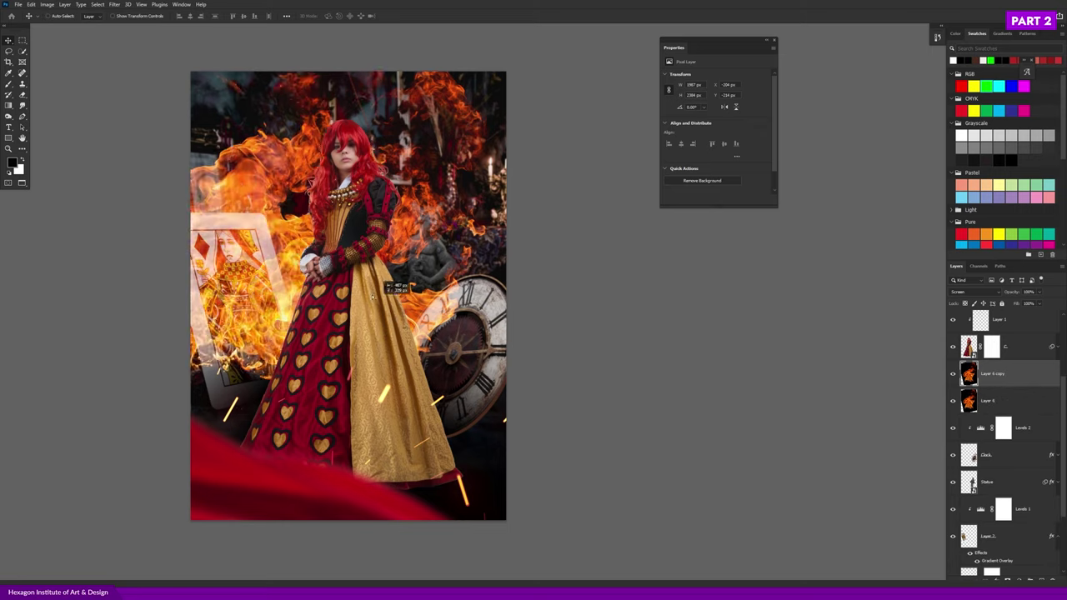
{"action": "key", "text": "ctrl+t"}
{"action": "left_click_drag", "start_coordinate": [119, 305], "coordinate": [58, 370]}
{"action": "mouse_move", "coordinate": [170, 49]}
{"action": "left_mouse_down"}
{"action": "mouse_move", "coordinate": [108, 64]}
{"action": "mouse_move", "coordinate": [140, 60]}
{"action": "mouse_move", "coordinate": [169, 35]}
{"action": "mouse_move", "coordinate": [162, 42]}
{"action": "left_mouse_up"}
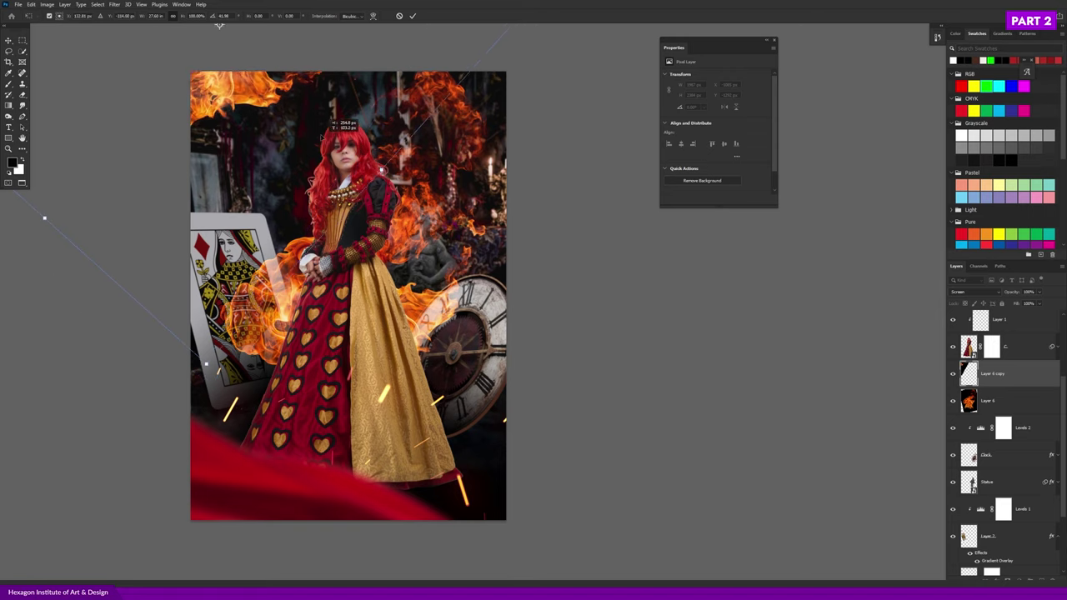
{"action": "mouse_move", "coordinate": [162, 42]}
{"action": "left_mouse_down"}
{"action": "mouse_move", "coordinate": [174, 249]}
{"action": "mouse_move", "coordinate": [309, 158]}
{"action": "mouse_move", "coordinate": [332, 164]}
{"action": "mouse_move", "coordinate": [334, 146]}
{"action": "left_mouse_up"}
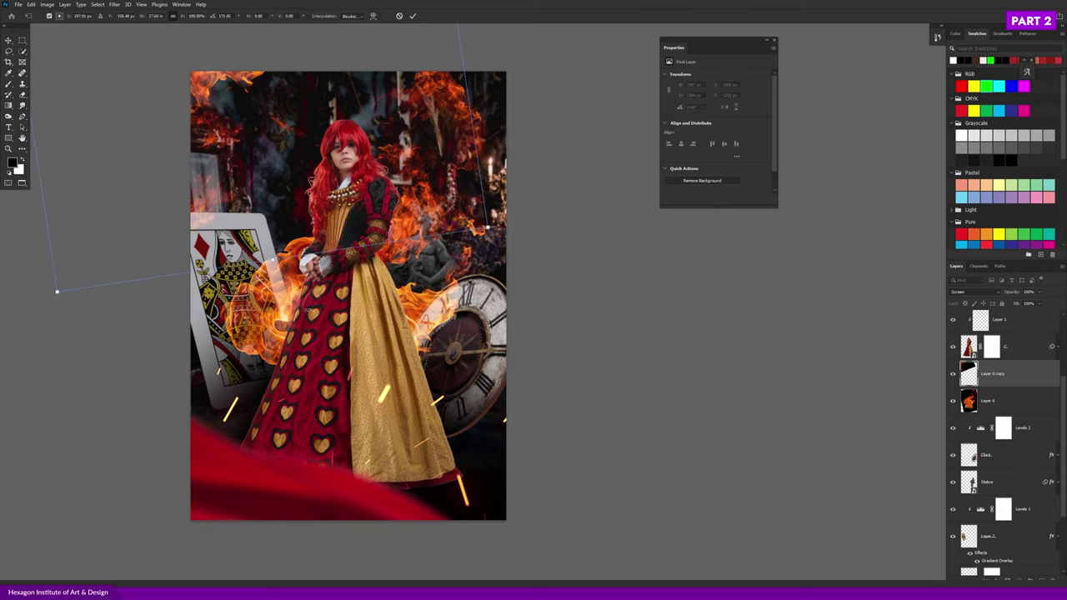
{"action": "key", "text": "Return"}
{"action": "key", "text": "ctrl+minus"}
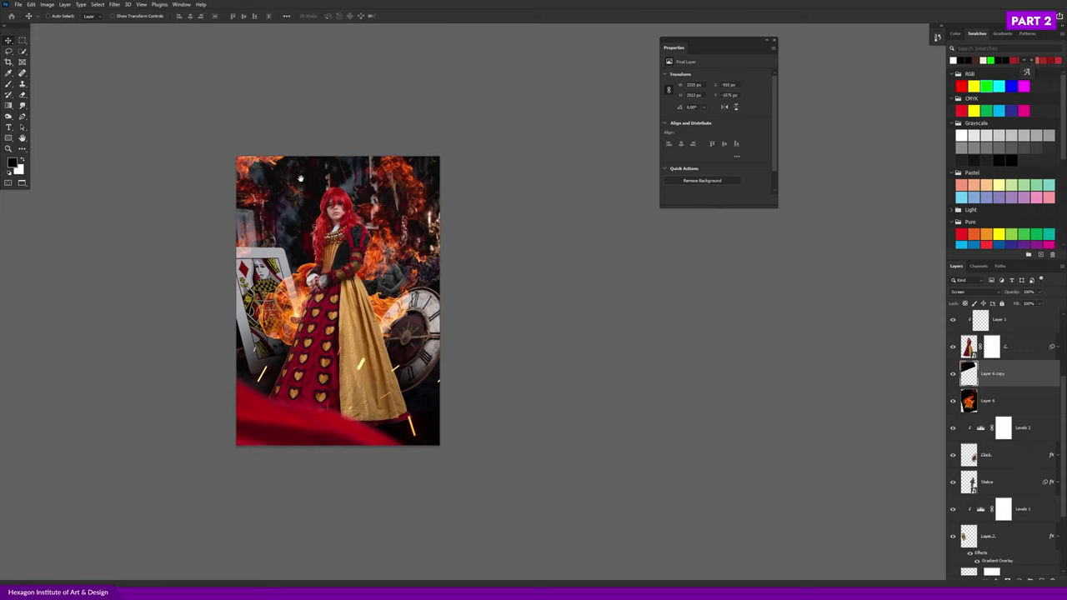
{"action": "left_click_drag", "start_coordinate": [299, 172], "coordinate": [360, 284]}
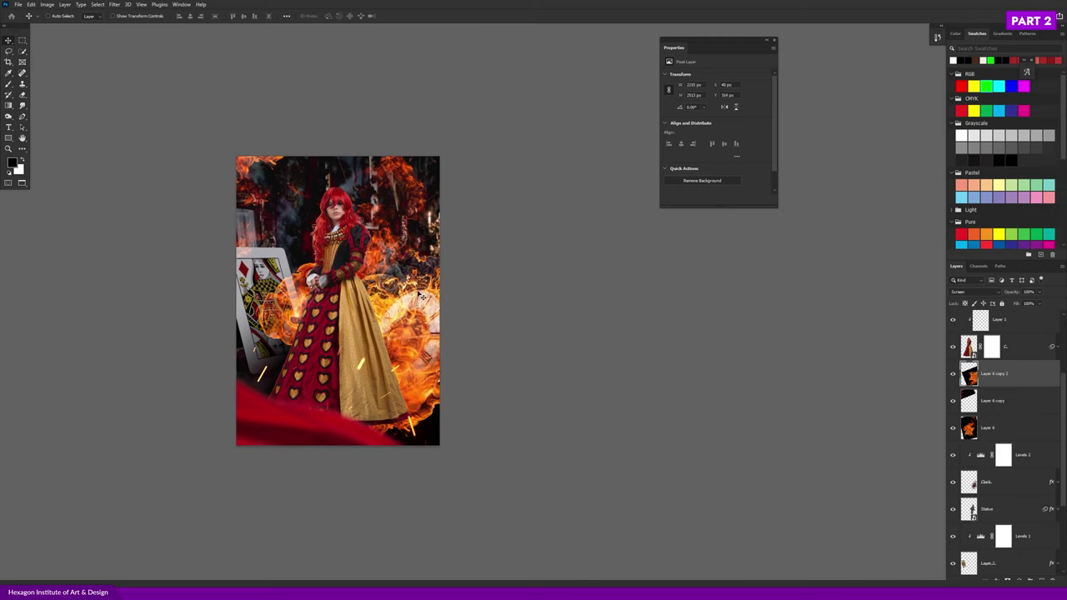
- Alt-drag a fire copy near the clock, move it below Layer 5, then rotate and enlarge it
{"action": "left_click_drag", "start_coordinate": [398, 421], "coordinate": [457, 318]}
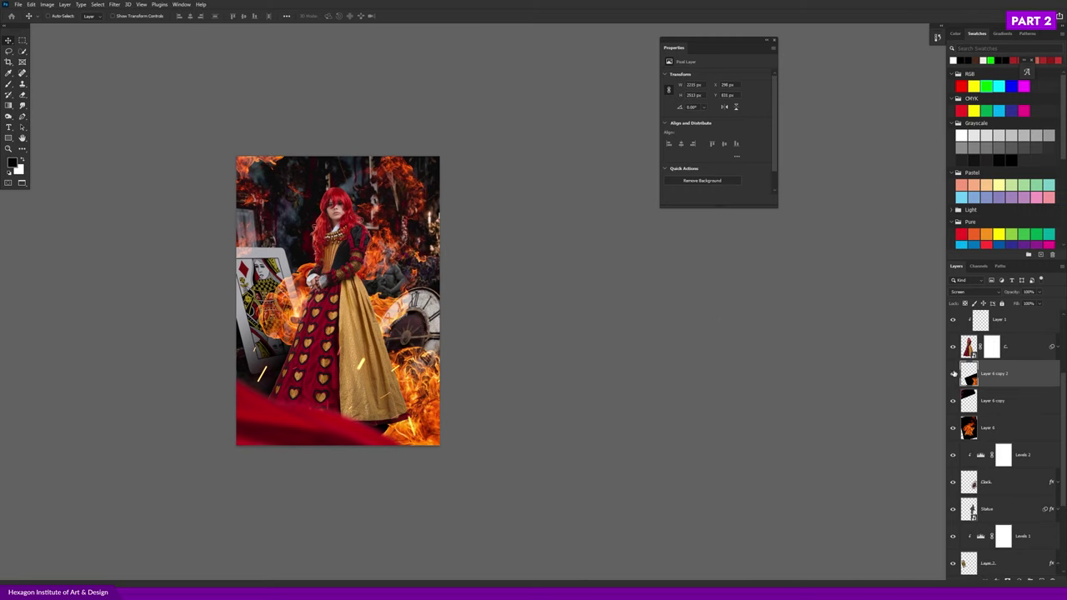
{"action": "scroll", "coordinate": [1063, 385], "scroll_direction": "up", "scroll_amount": 3}
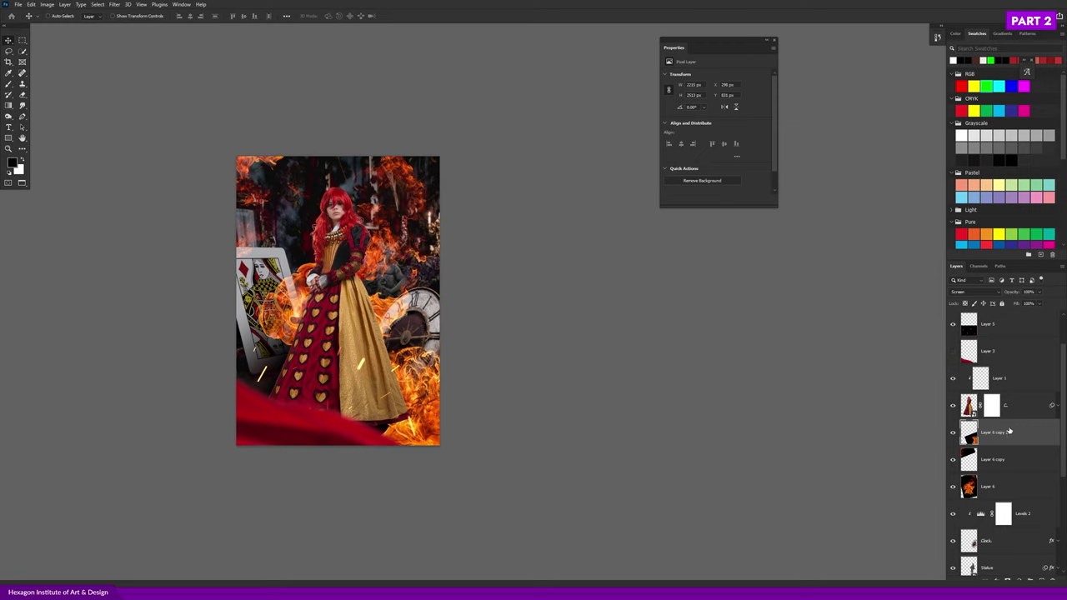
{"action": "left_click_drag", "start_coordinate": [992, 341], "coordinate": [992, 343]}
{"action": "key", "text": "ctrl+t"}
{"action": "mouse_move", "coordinate": [595, 279]}
{"action": "left_mouse_down"}
{"action": "mouse_move", "coordinate": [607, 327]}
{"action": "mouse_move", "coordinate": [570, 219]}
{"action": "left_mouse_up"}
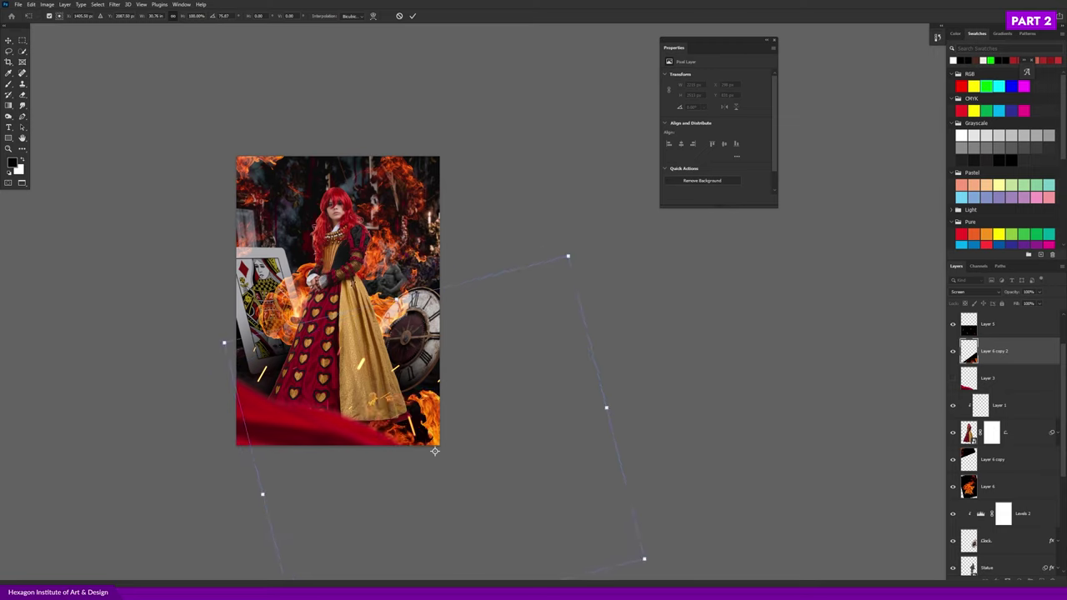
{"action": "left_click_drag", "start_coordinate": [573, 359], "coordinate": [595, 401]}
{"action": "left_click_drag", "start_coordinate": [500, 373], "coordinate": [488, 376]}
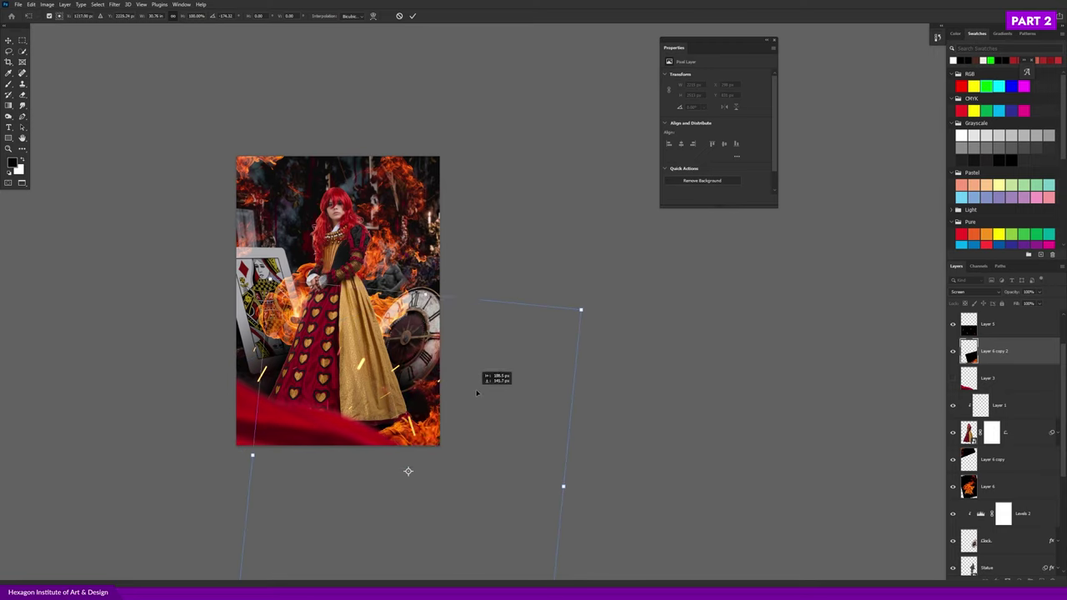
{"action": "left_click_drag", "start_coordinate": [599, 307], "coordinate": [659, 238]}
{"action": "key", "text": "Return"}
- Reposition and re-transform the copy so flames fill the bottom-right corner
{"action": "key", "text": "ctrl+plus"}
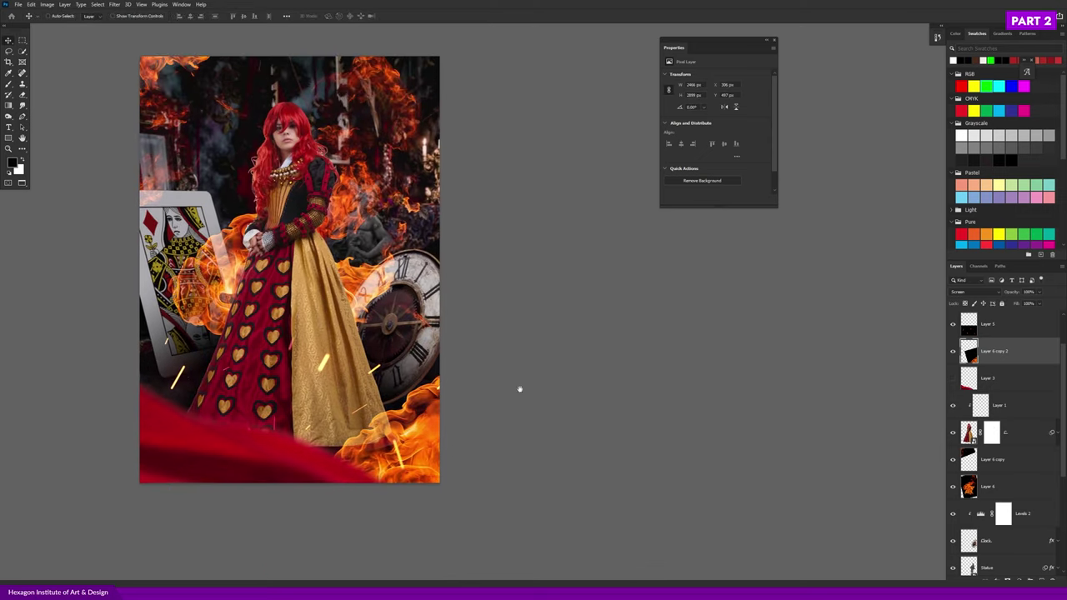
{"action": "scroll", "coordinate": [520, 388], "scroll_direction": "down", "scroll_amount": 1}
{"action": "left_click_drag", "start_coordinate": [496, 368], "coordinate": [503, 375]}
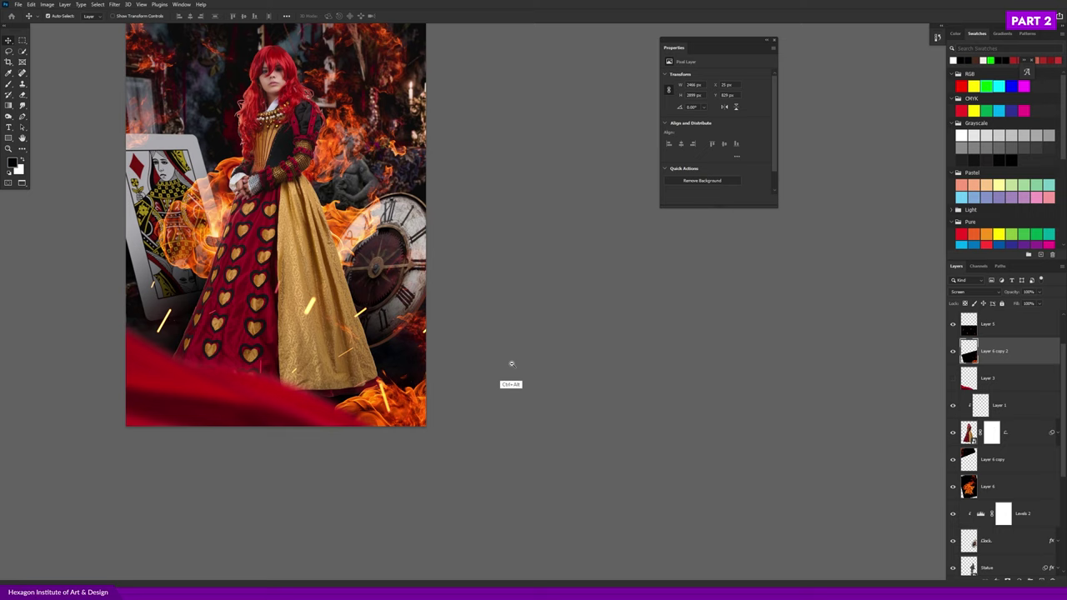
{"action": "key", "text": "ctrl+minus"}
{"action": "key", "text": "ctrl+minus"}
{"action": "key", "text": "ctrl+plus"}
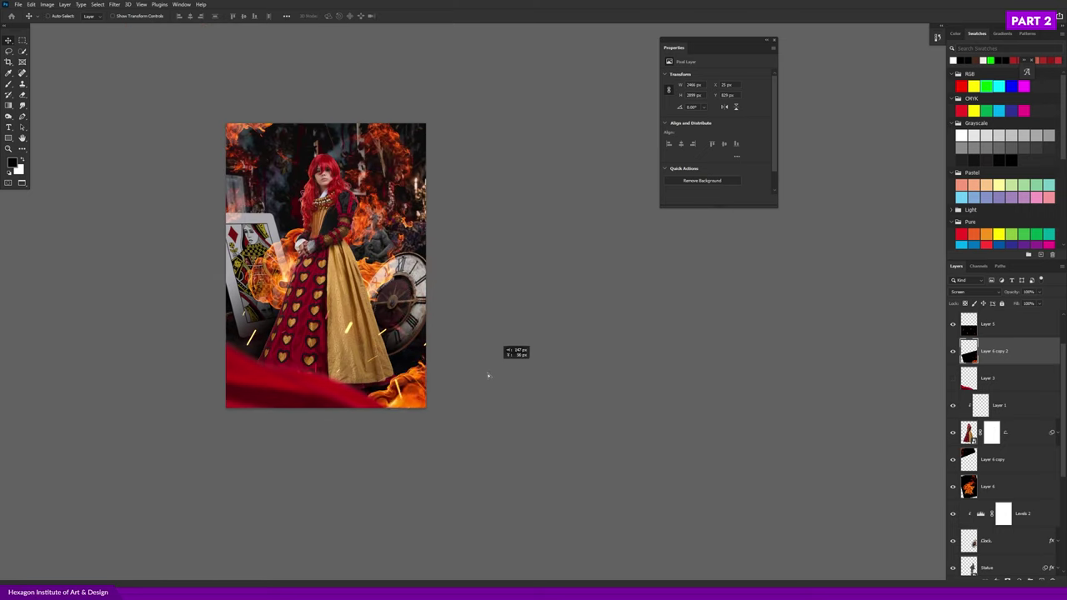
{"action": "left_click_drag", "start_coordinate": [506, 353], "coordinate": [481, 376]}
{"action": "key", "text": "ctrl+t"}
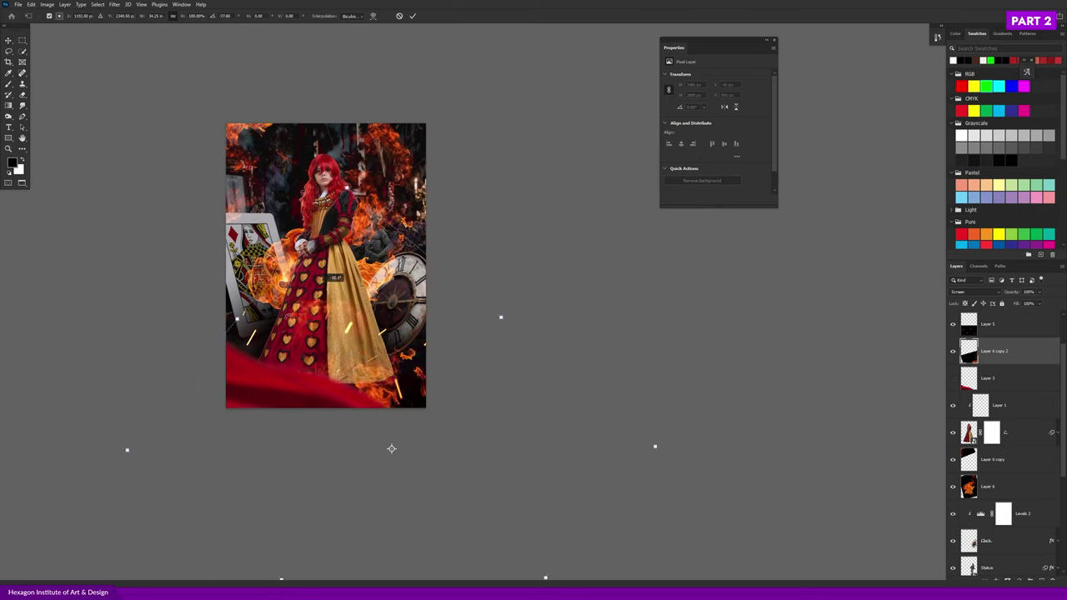
{"action": "mouse_move", "coordinate": [505, 258]}
{"action": "left_mouse_down"}
{"action": "mouse_move", "coordinate": [552, 328]}
{"action": "mouse_move", "coordinate": [522, 341]}
{"action": "left_mouse_up"}
{"action": "key", "text": "ctrl+h"}
{"action": "key", "text": "Return"}
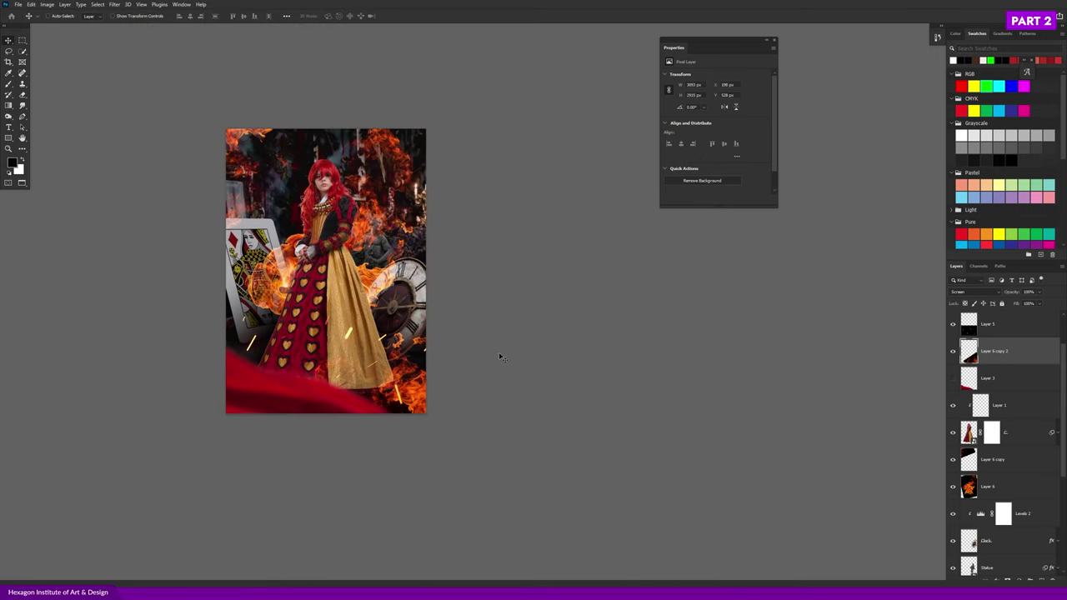
{"action": "scroll", "coordinate": [376, 321], "scroll_direction": "up", "scroll_amount": 1}
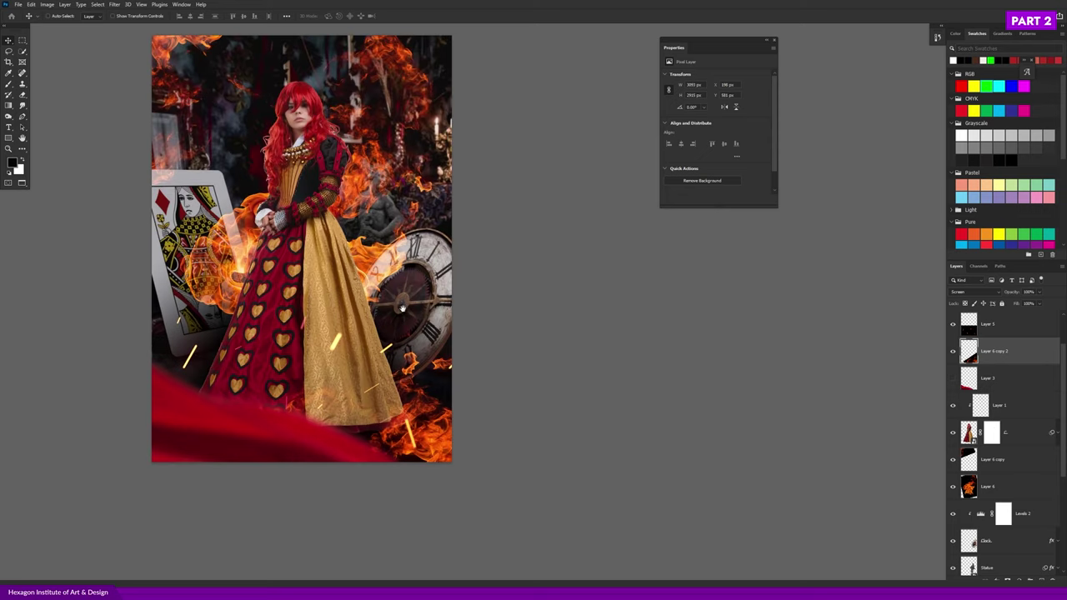
{"action": "left_click_drag", "start_coordinate": [403, 307], "coordinate": [397, 338]}
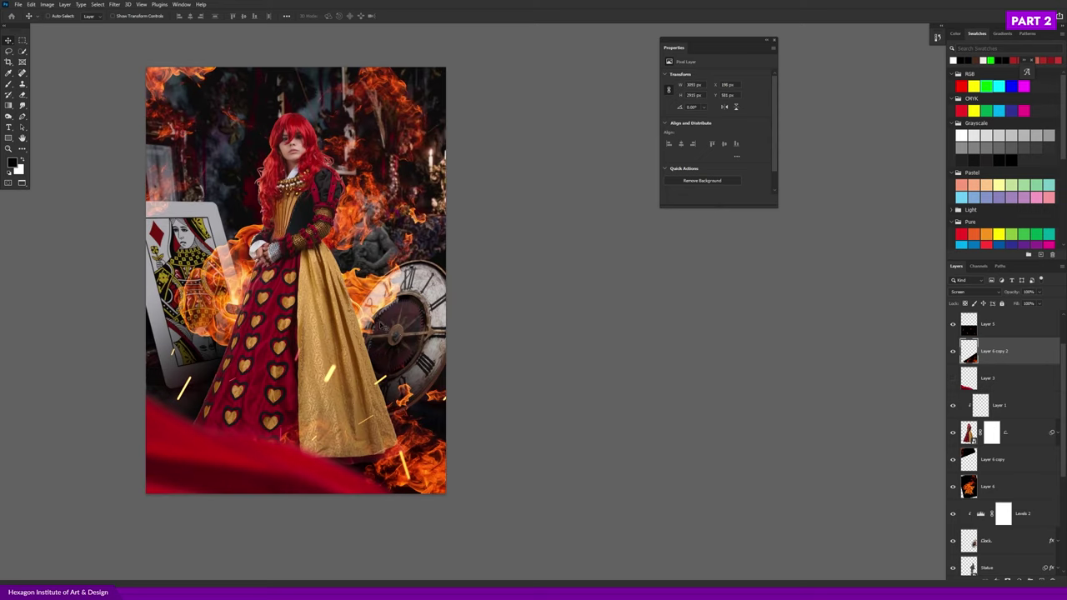
{"action": "left_click", "coordinate": [371, 301], "text": "ctrl"}
{"action": "scroll", "coordinate": [383, 325], "scroll_direction": "up", "scroll_amount": 1}
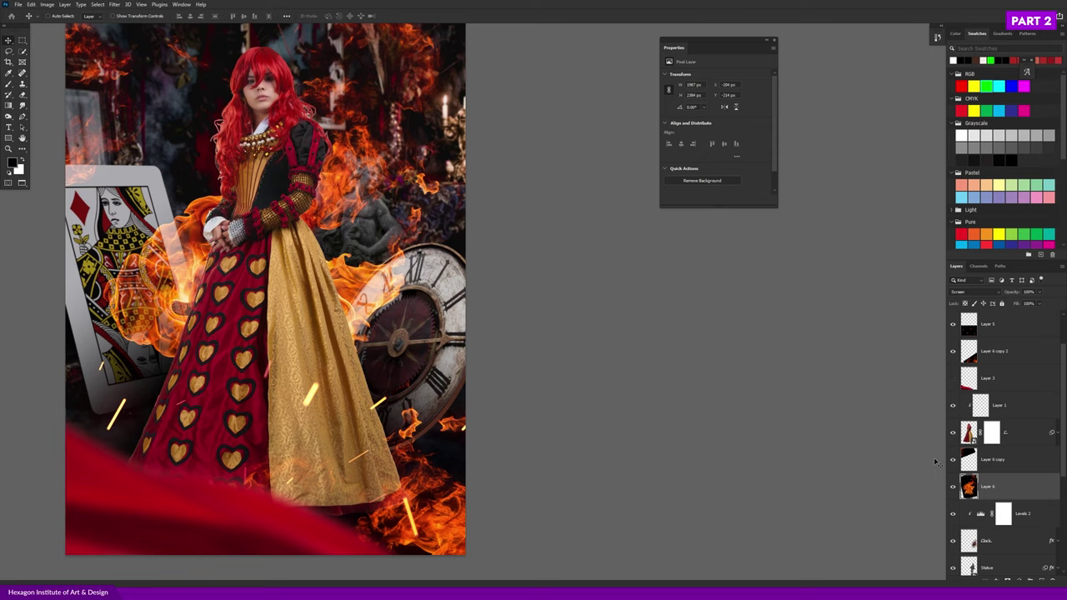
- Duplicate Layer 6 as Layer 6 copy 3 and toggle the fire layers to compare brightness
{"action": "left_click", "coordinate": [953, 488]}
{"action": "key", "text": "ctrl+j"}
{"action": "left_click", "coordinate": [948, 490]}
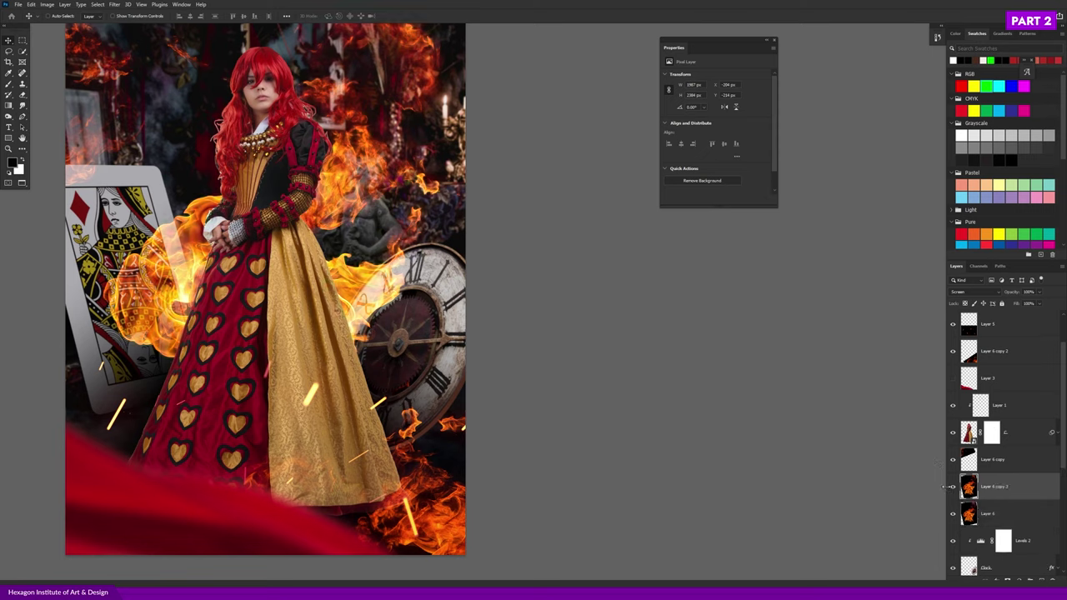
{"action": "scroll", "coordinate": [1063, 464], "scroll_direction": "down", "scroll_amount": 2}
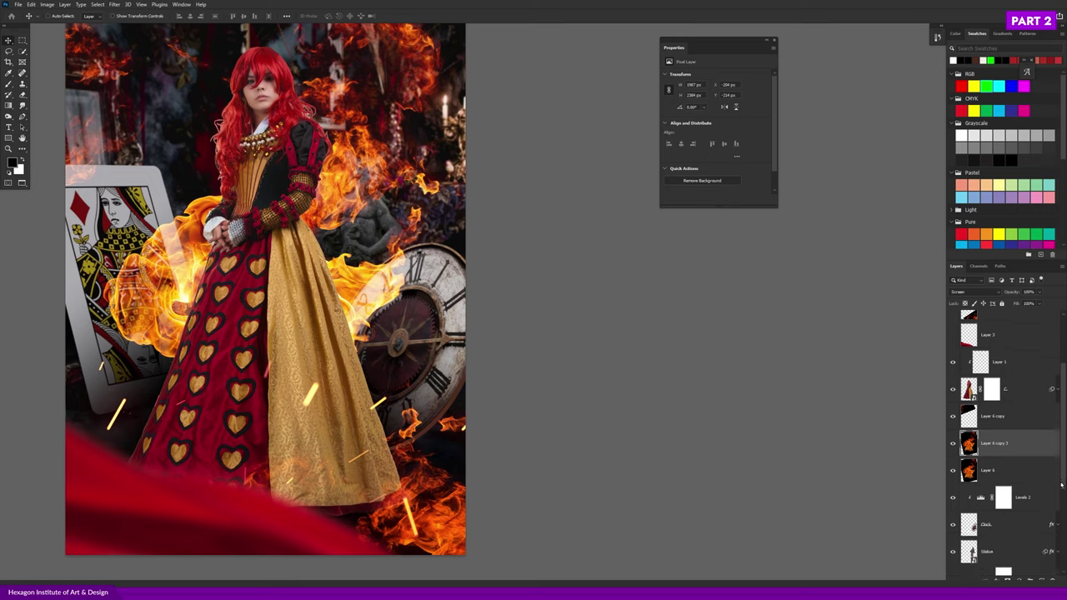
{"action": "left_click", "coordinate": [1026, 475]}
{"action": "left_click", "coordinate": [953, 471]}
{"action": "left_click", "coordinate": [953, 471]}
{"action": "key", "text": "alt+bracketright"}
{"action": "left_click", "coordinate": [953, 471]}
{"action": "left_click", "coordinate": [953, 470]}
{"action": "left_click", "coordinate": [953, 443]}
{"action": "left_click", "coordinate": [953, 442]}
{"action": "left_click", "coordinate": [953, 443]}
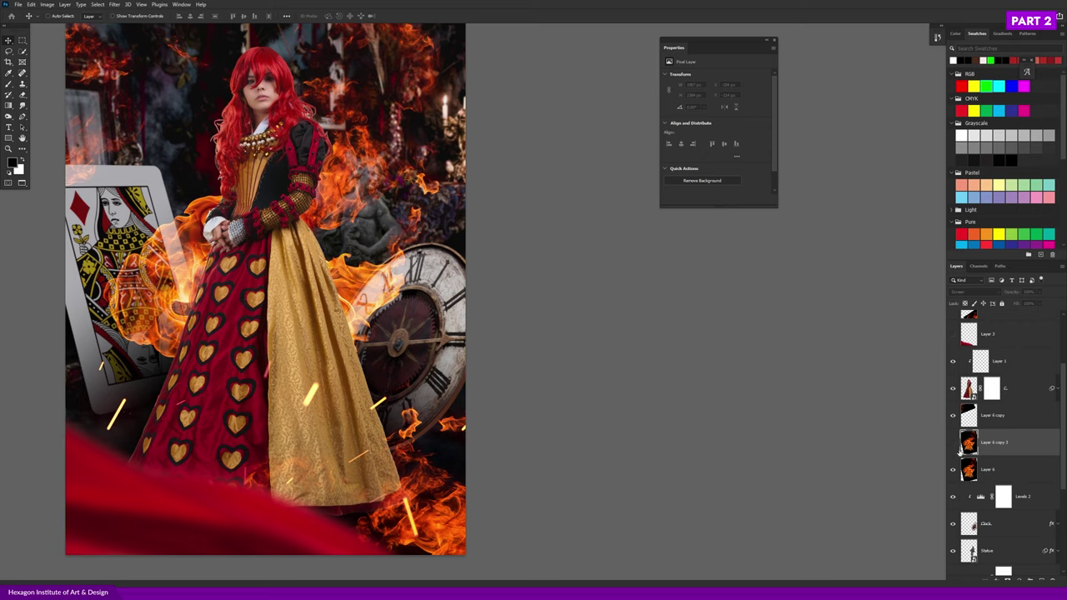
{"action": "left_click", "coordinate": [991, 473]}
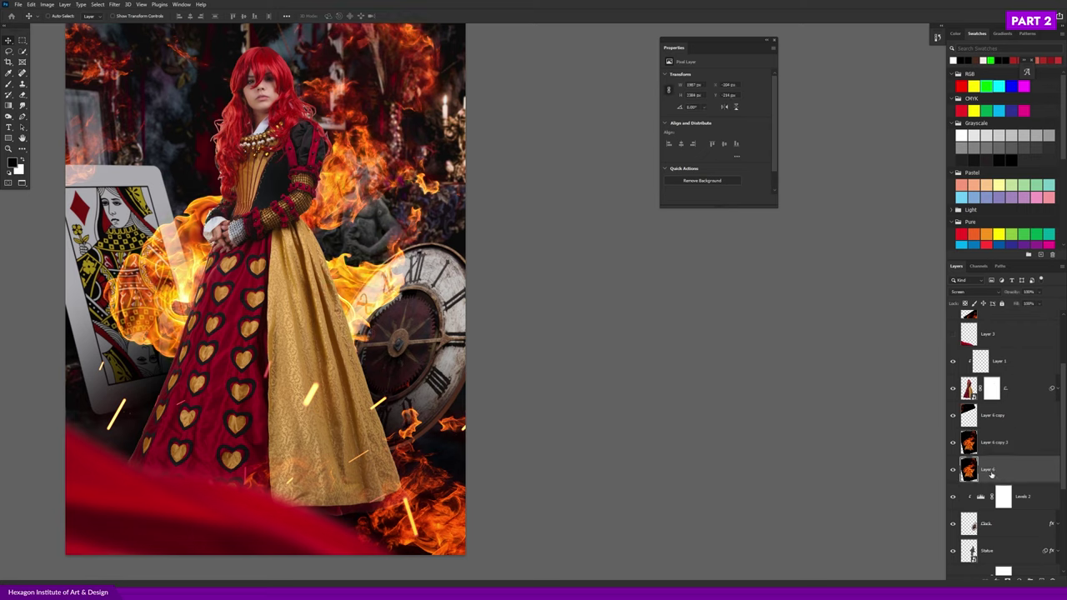
- Apply a Gaussian Blur of about 30 px radius to Layer 6
{"action": "left_click", "coordinate": [115, 4]}
{"action": "mouse_move", "coordinate": [152, 114]}
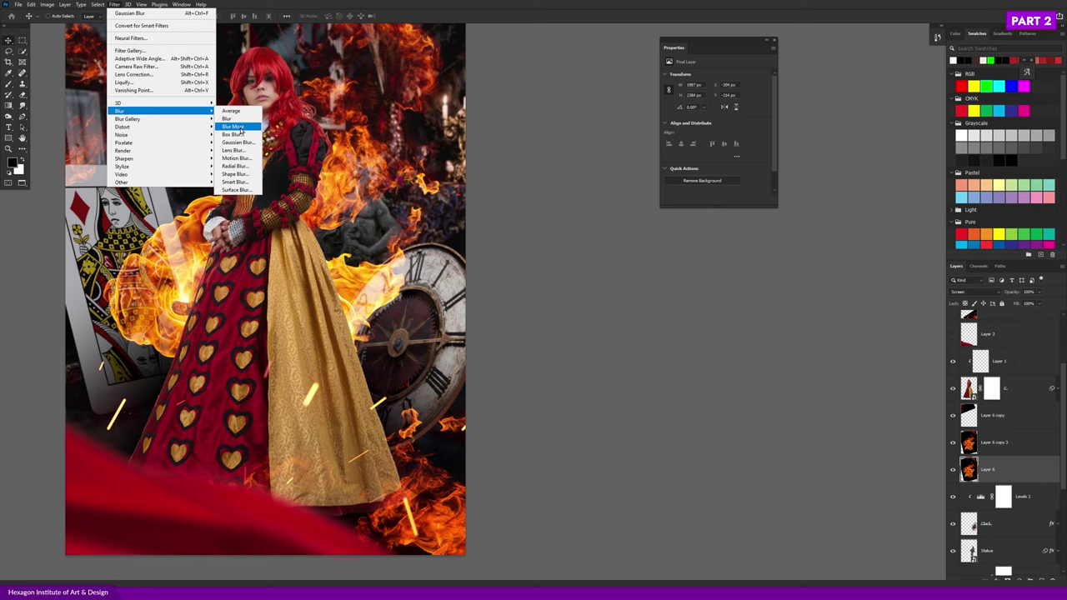
{"action": "left_click", "coordinate": [237, 142]}
{"action": "left_click_drag", "start_coordinate": [668, 189], "coordinate": [688, 188]}
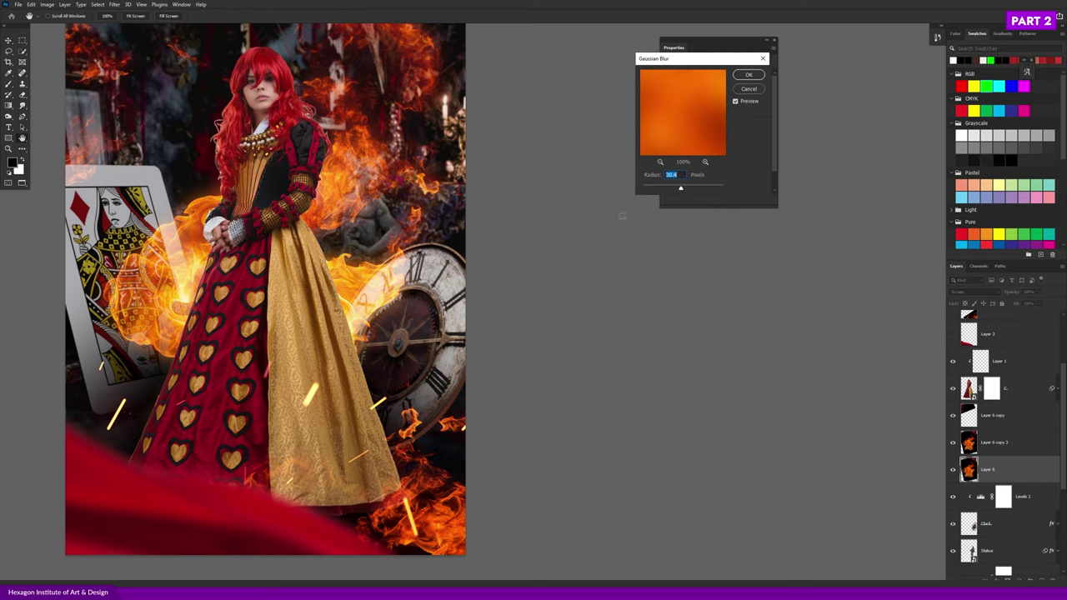
{"action": "scroll", "coordinate": [433, 288], "scroll_direction": "down", "scroll_amount": 1}
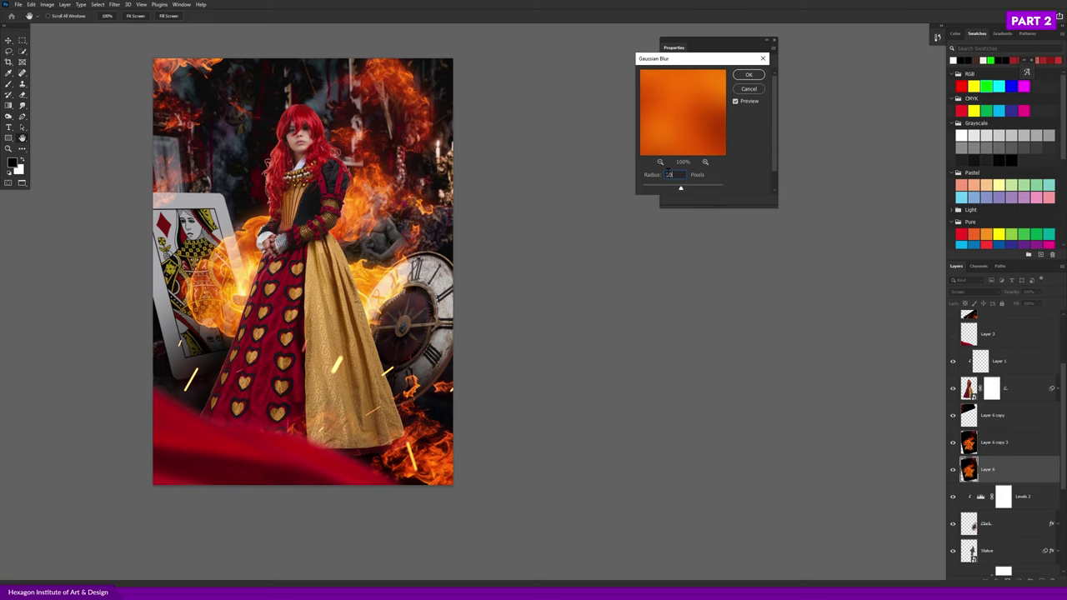
{"action": "key", "text": "Return"}
{"action": "scroll", "coordinate": [351, 291], "scroll_direction": "down", "scroll_amount": 1}
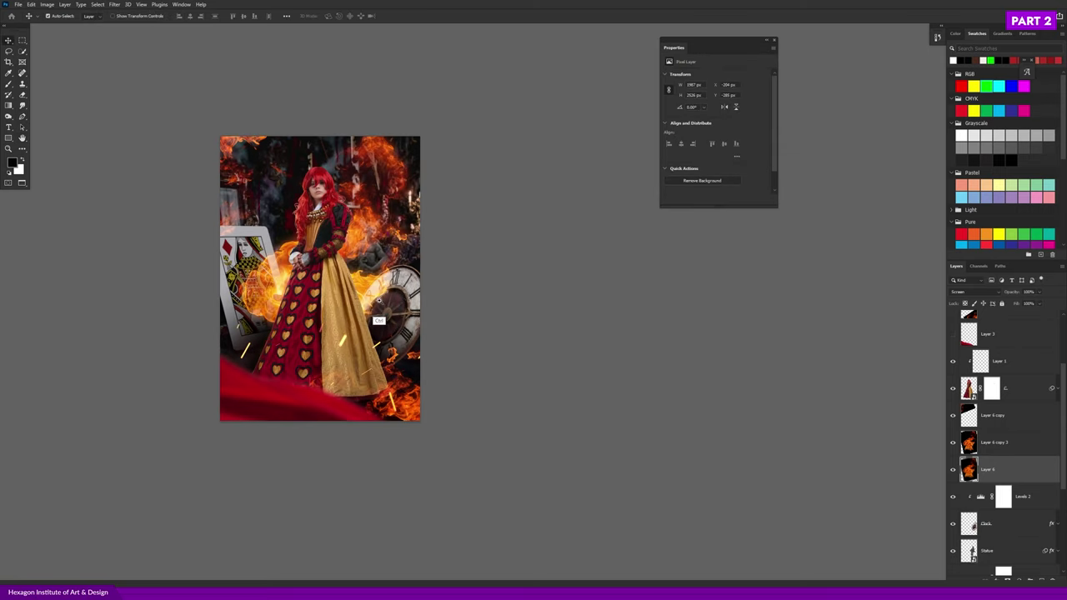
- Apply a Gaussian Blur to Layer 5, then toggle Layer 6 copy 2 to compare
{"action": "scroll", "coordinate": [381, 318], "scroll_direction": "up", "scroll_amount": 1}
{"action": "left_click", "coordinate": [431, 470], "text": "ctrl"}
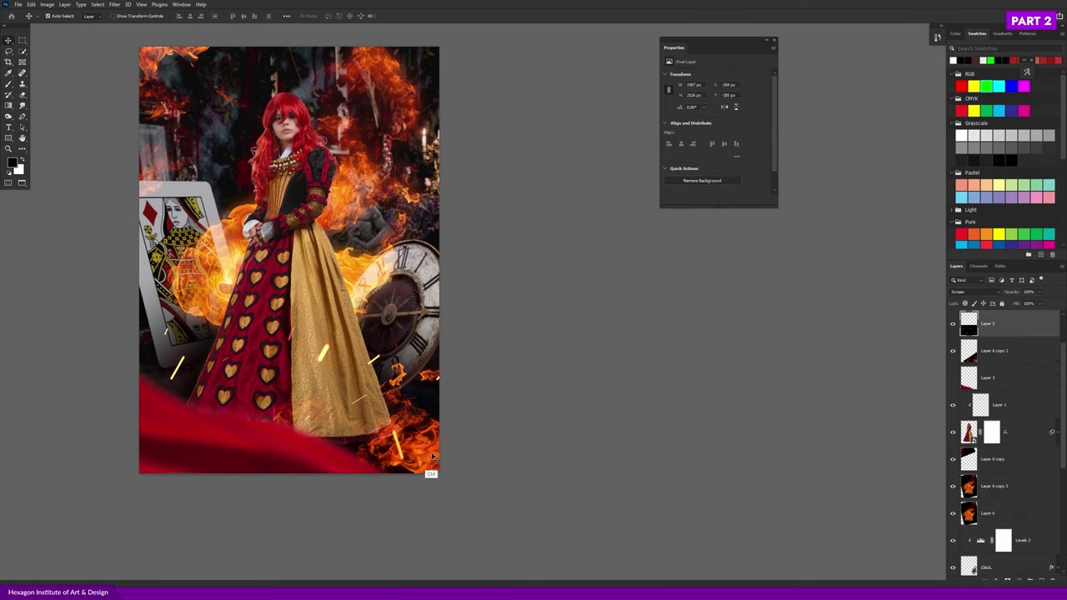
{"action": "left_click", "coordinate": [114, 4]}
{"action": "mouse_move", "coordinate": [120, 110]}
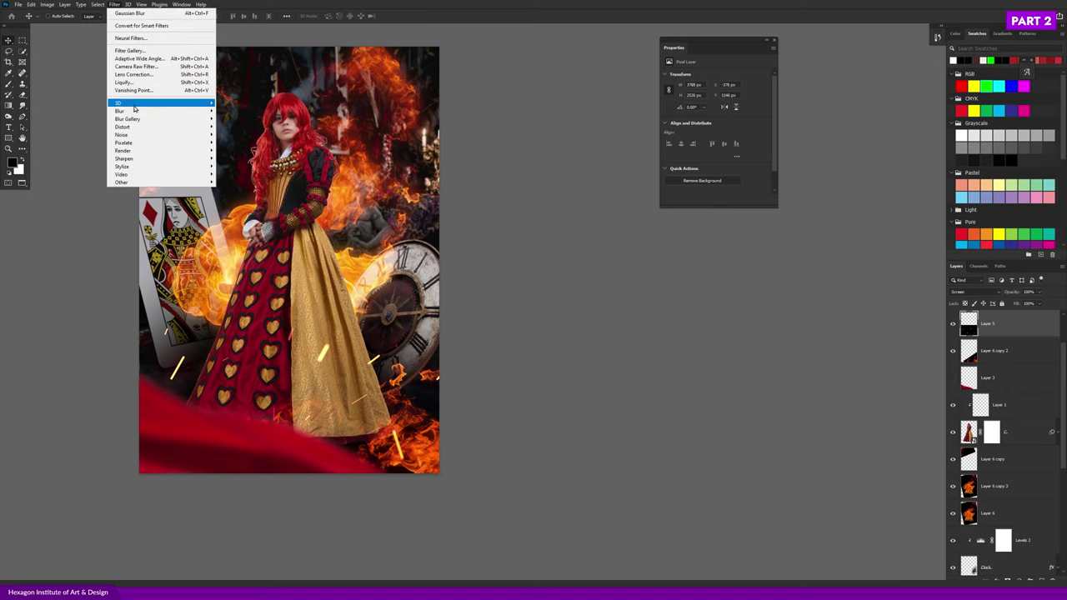
{"action": "left_click", "coordinate": [245, 144]}
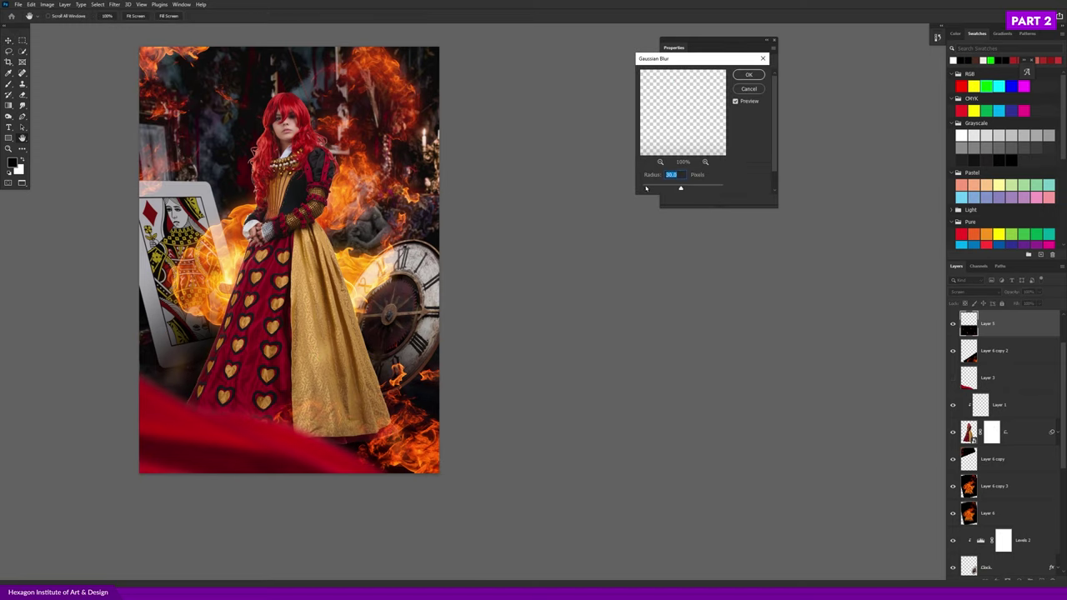
{"action": "key", "text": "Return"}
{"action": "left_click", "coordinate": [965, 351]}
{"action": "left_click", "coordinate": [953, 351]}
- Blur Layer 6 copy 2's flames with a Gaussian Blur of about 8-10 px and nudge it into place
{"action": "left_click", "coordinate": [115, 4]}
{"action": "mouse_move", "coordinate": [119, 111]}
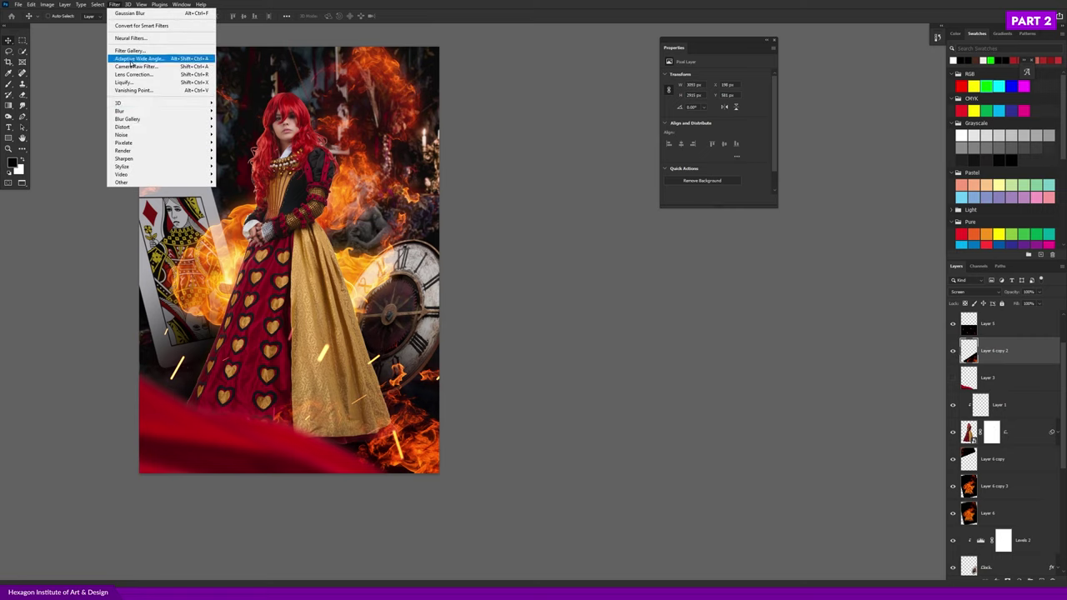
{"action": "left_click", "coordinate": [240, 143]}
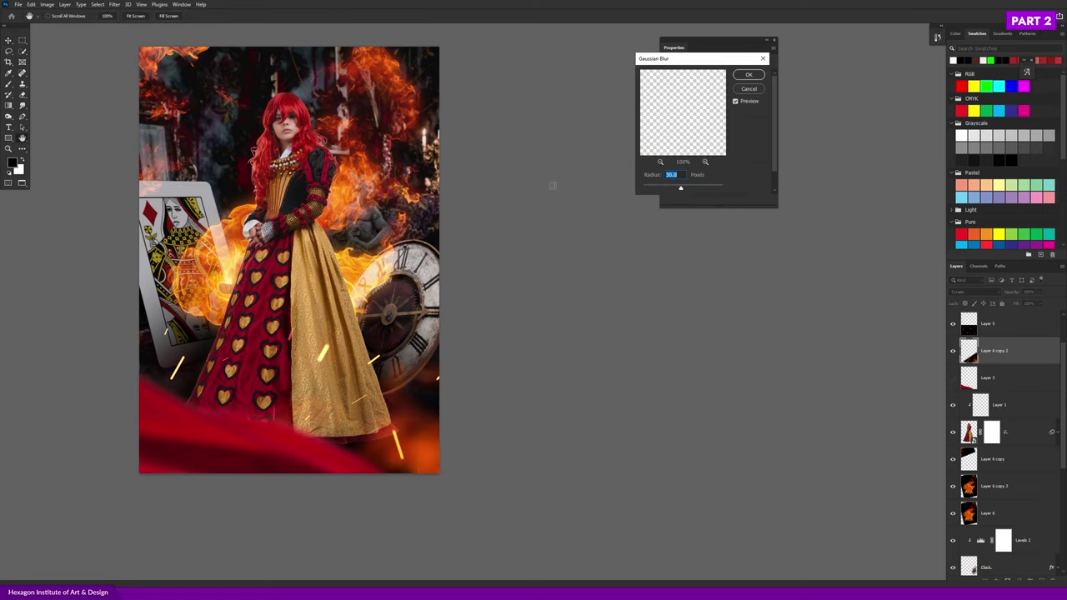
{"action": "left_click_drag", "start_coordinate": [671, 188], "coordinate": [675, 189]}
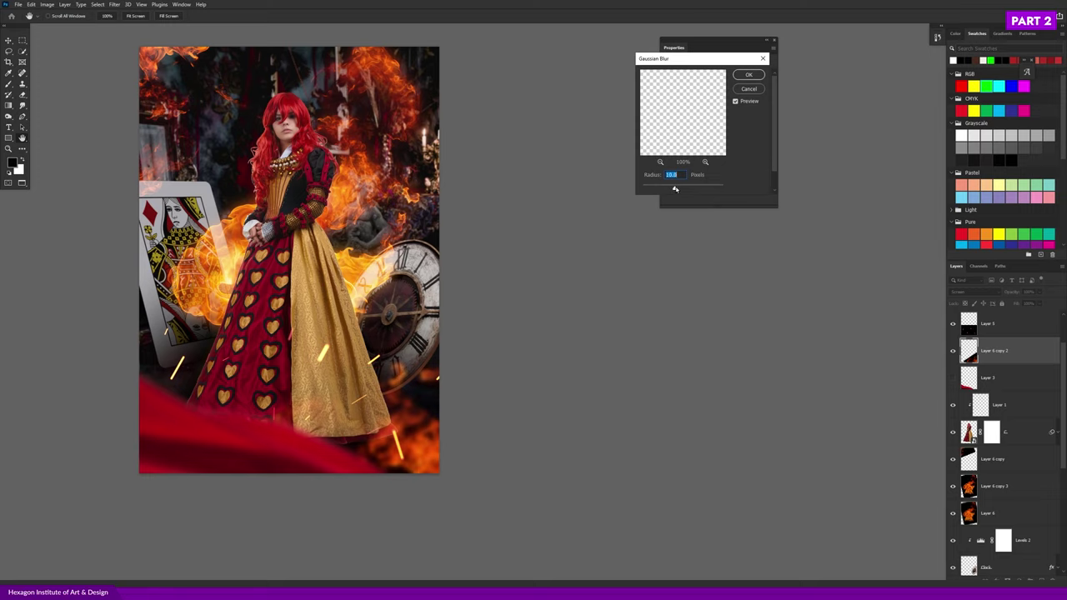
{"action": "key", "text": "Return"}
{"action": "key", "text": "v"}
{"action": "mouse_move", "coordinate": [515, 269]}
{"action": "left_mouse_down"}
{"action": "mouse_move", "coordinate": [505, 261]}
{"action": "mouse_move", "coordinate": [560, 313]}
{"action": "left_mouse_up"}
{"action": "key", "text": "ctrl+minus"}
{"action": "left_click", "coordinate": [440, 397], "text": "ctrl"}
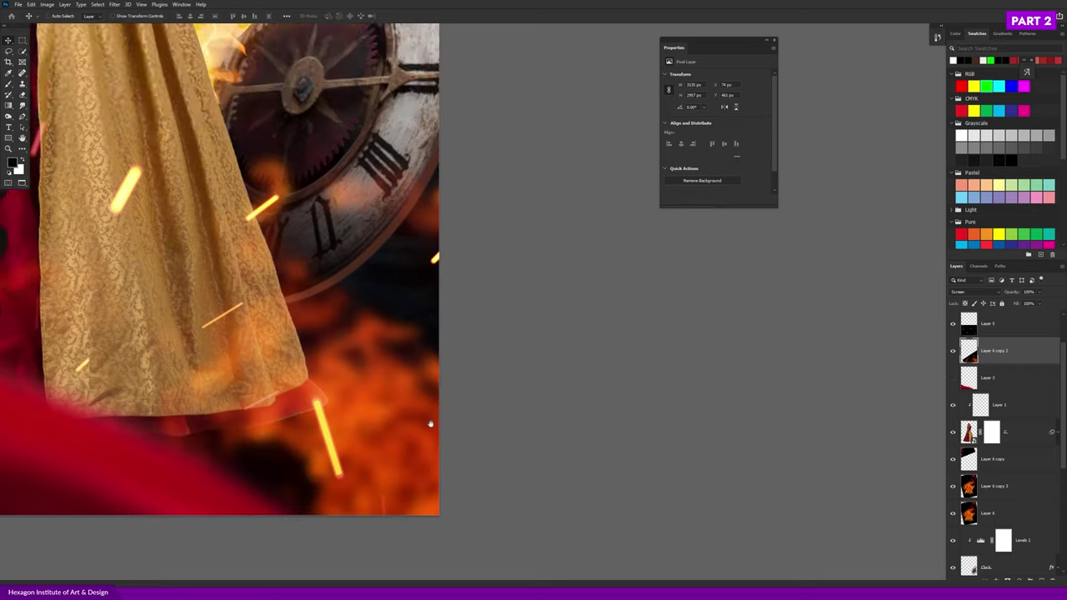
- Compare the blurred fire, then give Layer 6 copy a Gaussian Blur of about 4 px
{"action": "scroll", "coordinate": [405, 362], "scroll_direction": "up", "scroll_amount": 3}
{"action": "scroll", "coordinate": [459, 311], "scroll_direction": "down", "scroll_amount": 3}
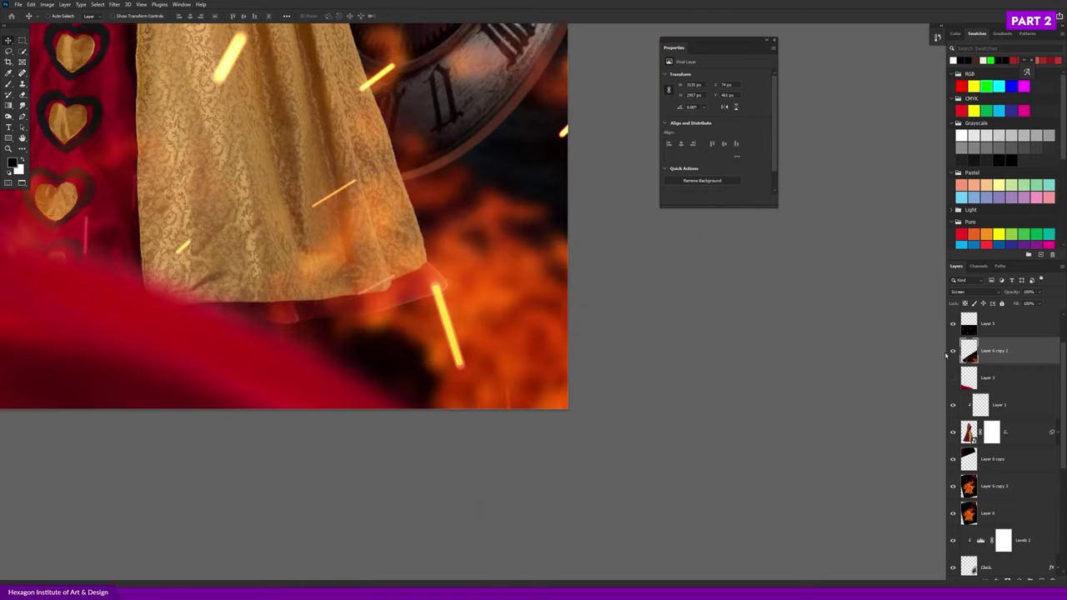
{"action": "left_click", "coordinate": [953, 351]}
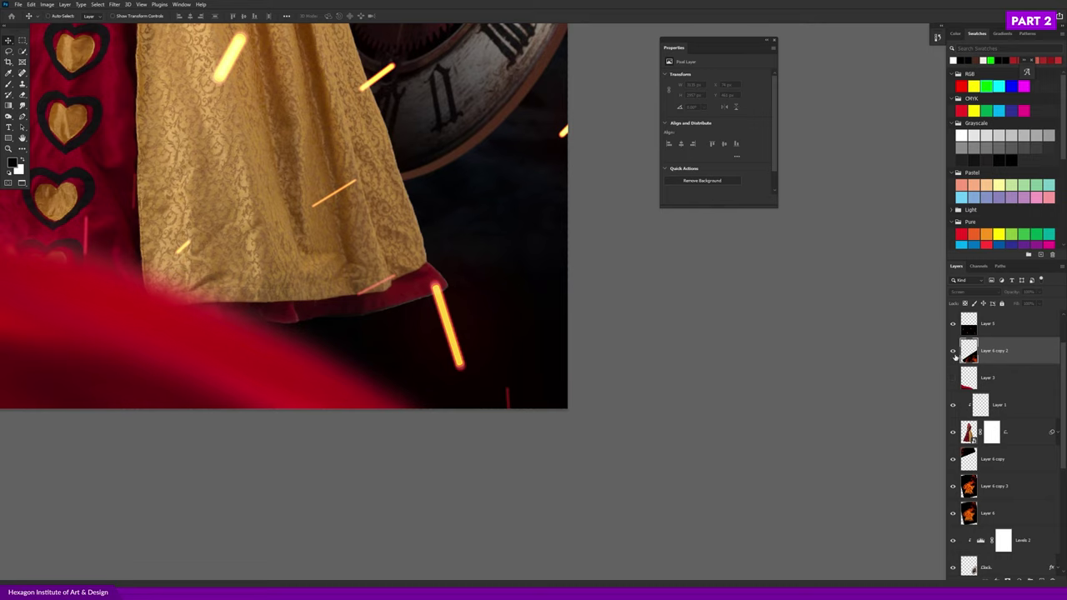
{"action": "left_click", "coordinate": [953, 351]}
{"action": "scroll", "coordinate": [519, 306], "scroll_direction": "down", "scroll_amount": 3}
{"action": "scroll", "coordinate": [500, 325], "scroll_direction": "down", "scroll_amount": 3}
{"action": "scroll", "coordinate": [493, 350], "scroll_direction": "down", "scroll_amount": 2}
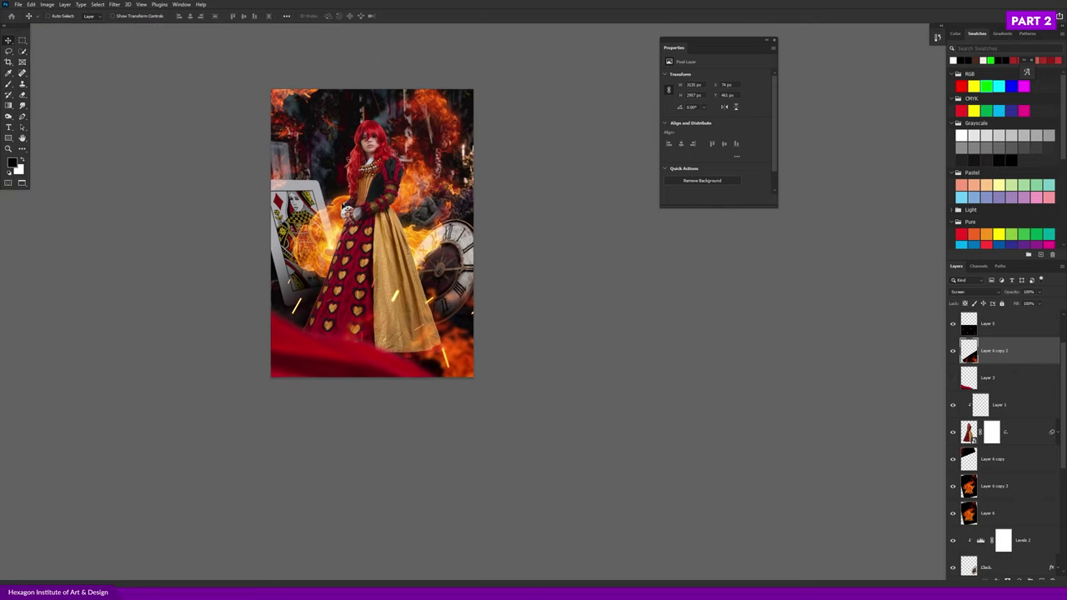
{"action": "scroll", "coordinate": [411, 140], "scroll_direction": "up", "scroll_amount": 1}
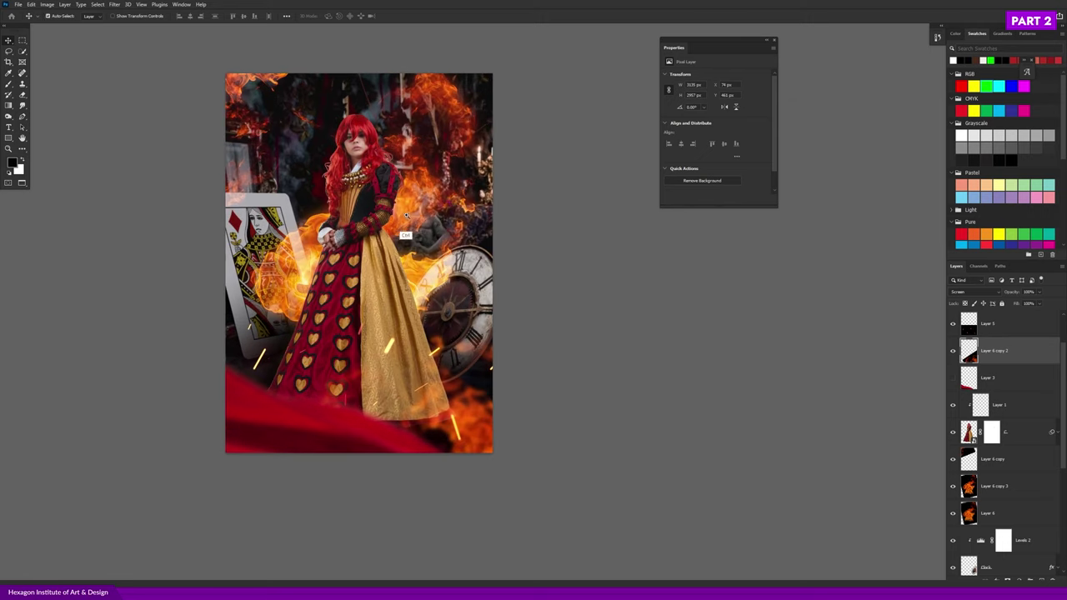
{"action": "scroll", "coordinate": [398, 250], "scroll_direction": "up", "scroll_amount": 1}
{"action": "left_click", "coordinate": [217, 204]}
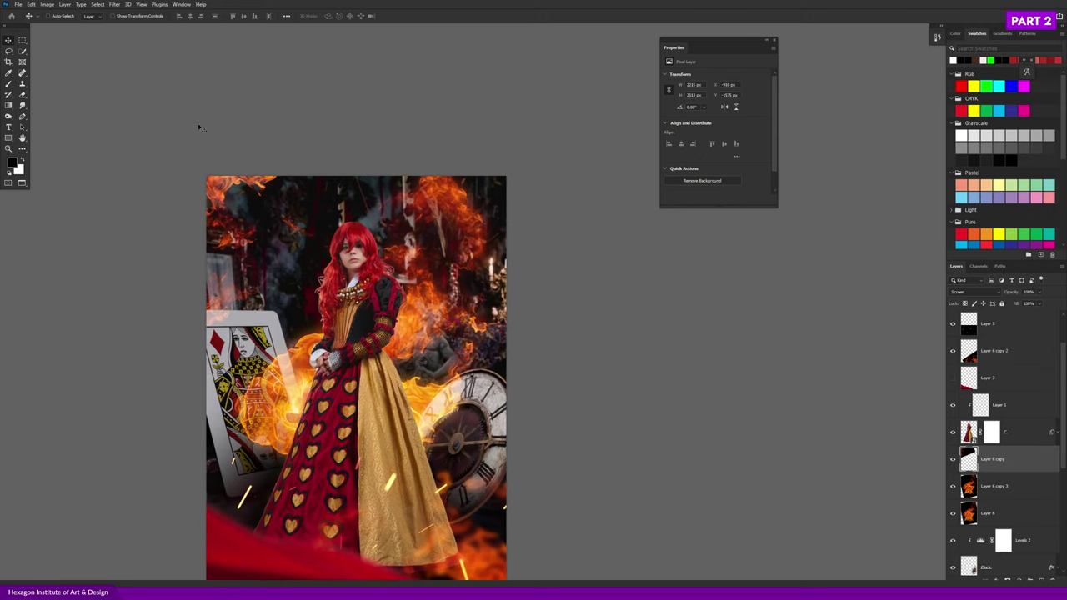
{"action": "left_click", "coordinate": [114, 4]}
{"action": "left_click", "coordinate": [238, 139]}
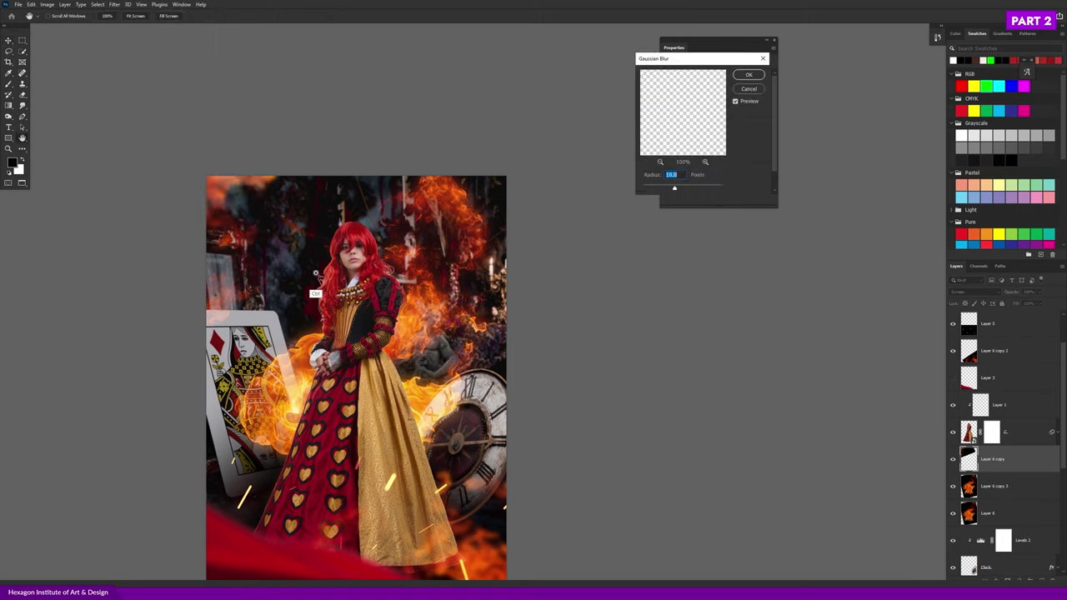
{"action": "left_click", "coordinate": [315, 275], "text": "ctrl"}
{"action": "mouse_move", "coordinate": [675, 187]}
{"action": "left_mouse_down"}
{"action": "mouse_move", "coordinate": [661, 188]}
{"action": "mouse_move", "coordinate": [670, 188]}
{"action": "left_mouse_up"}
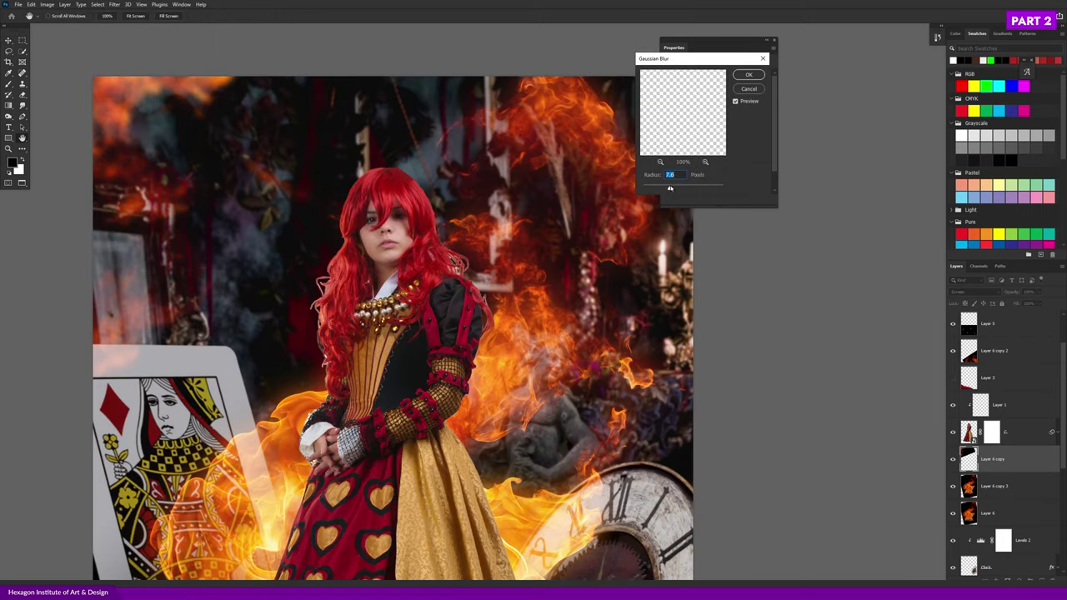
{"action": "left_click", "coordinate": [748, 74]}
- Apply a lower-radius Gaussian Blur to Layer 6 copy 3
{"action": "key", "text": "ctrl+minus"}
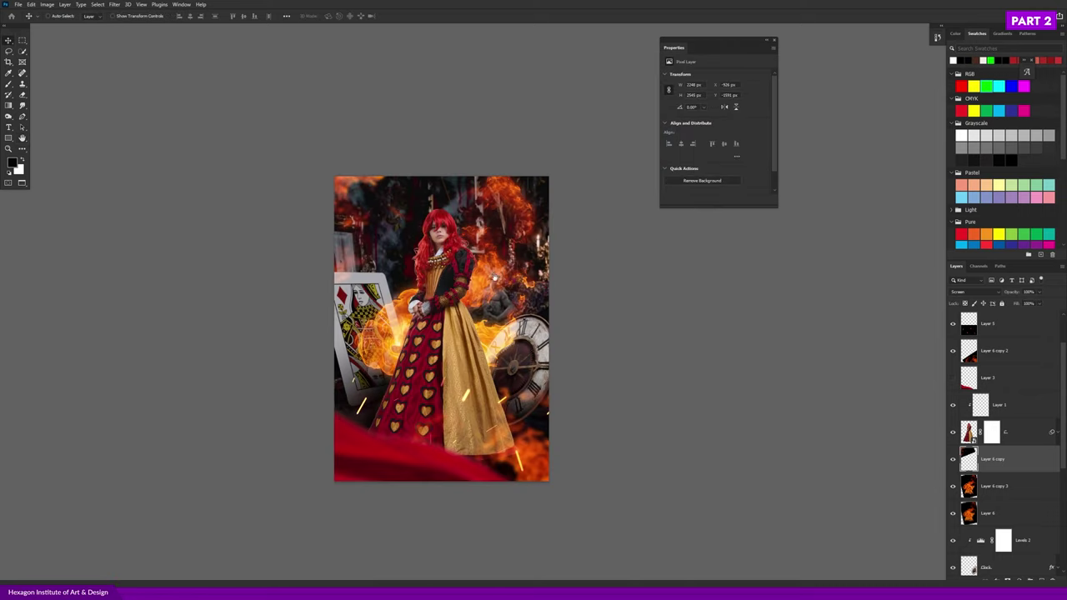
{"action": "left_click", "coordinate": [409, 280], "text": "ctrl"}
{"action": "scroll", "coordinate": [412, 292], "scroll_direction": "up", "scroll_amount": 1}
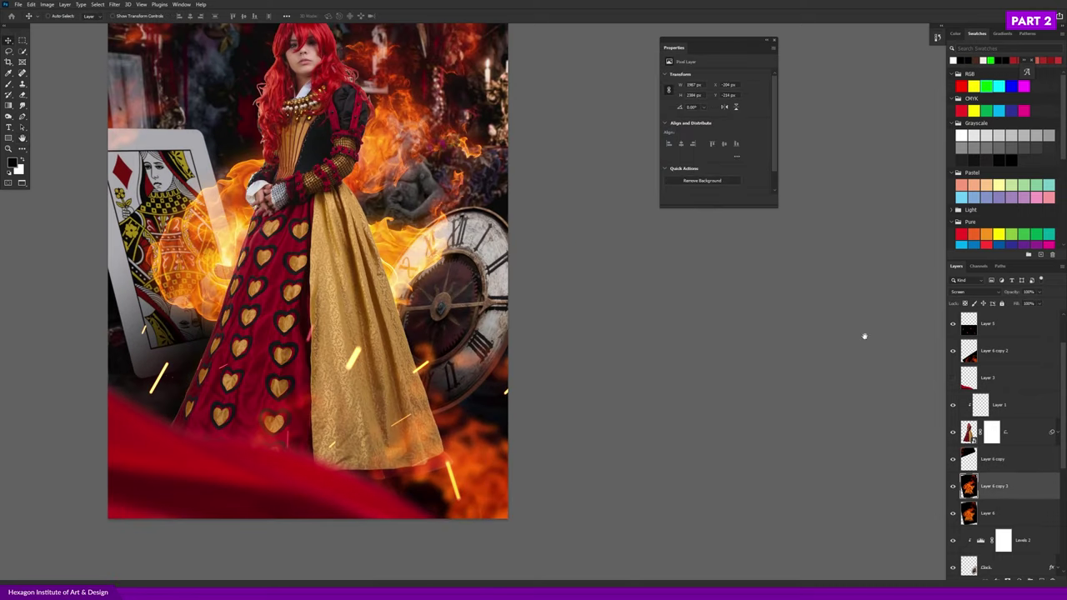
{"action": "left_click", "coordinate": [951, 489]}
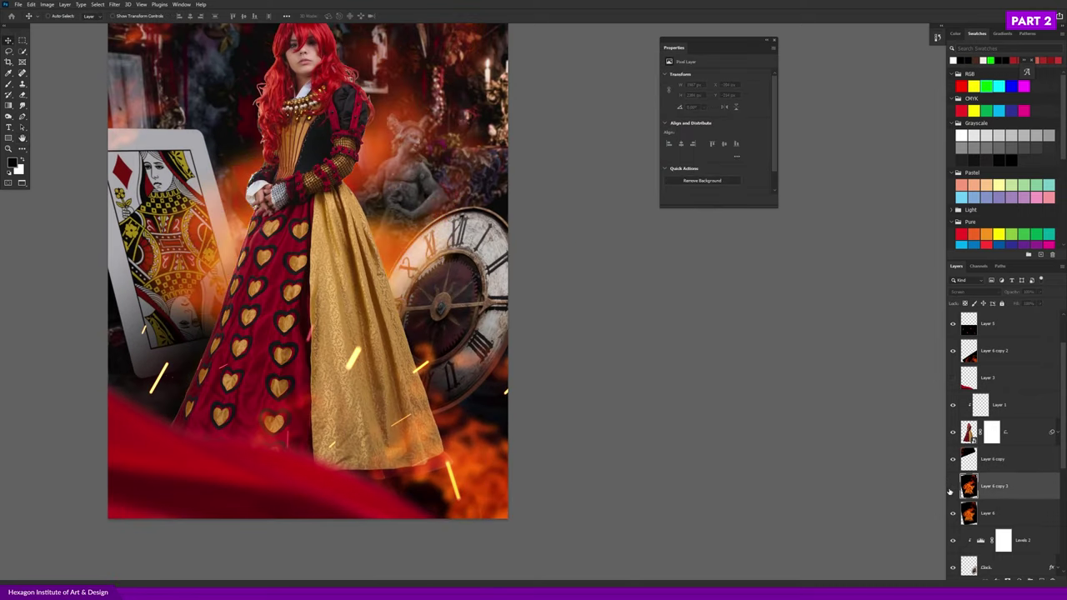
{"action": "left_click", "coordinate": [114, 4]}
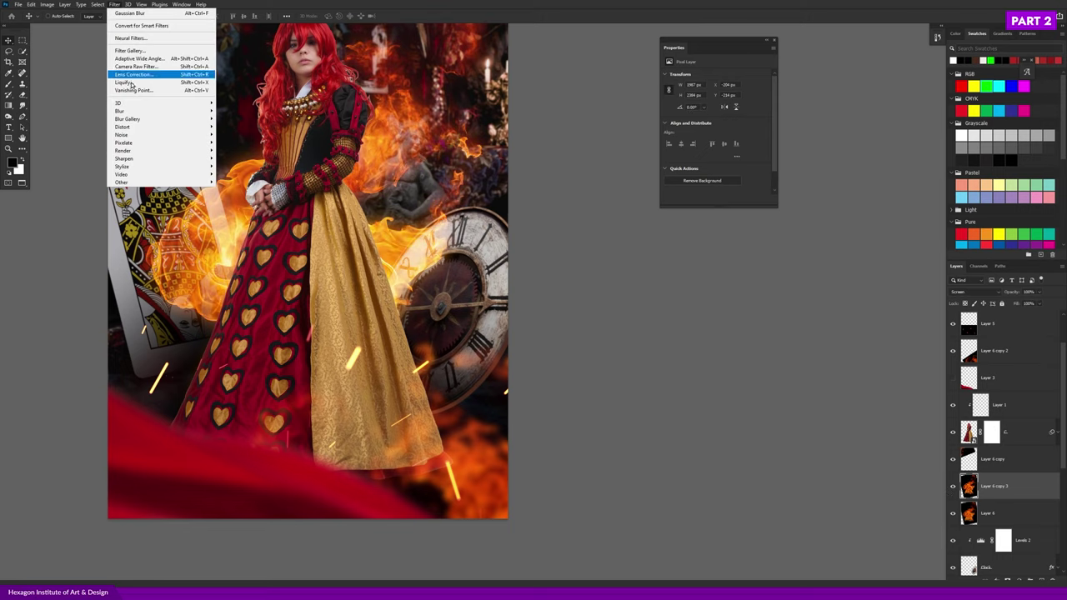
{"action": "left_click", "coordinate": [238, 137]}
{"action": "scroll", "coordinate": [217, 231], "scroll_direction": "up", "scroll_amount": 1}
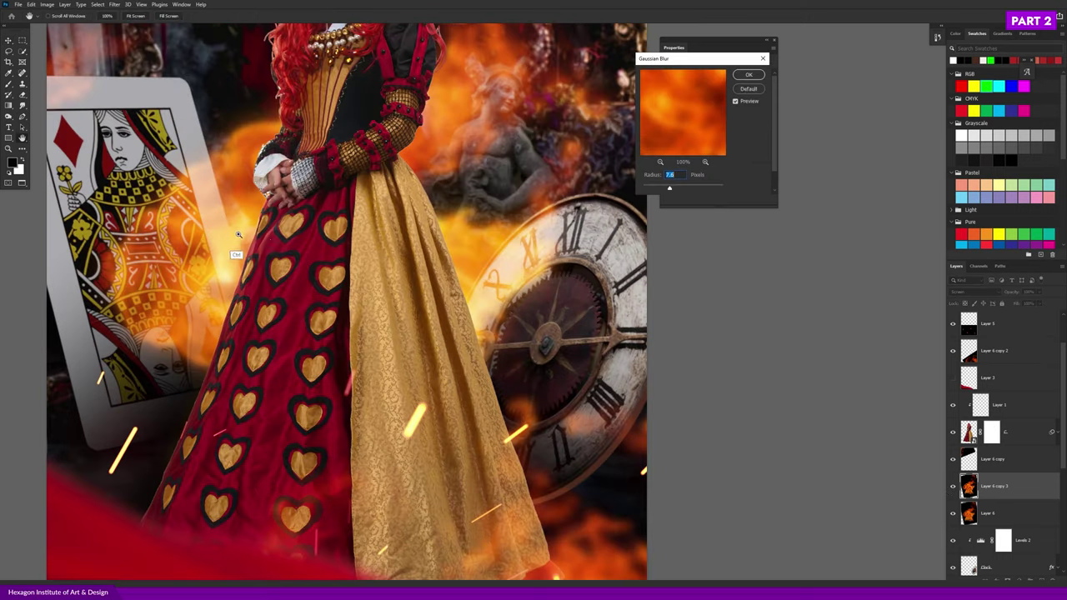
{"action": "left_click_drag", "start_coordinate": [250, 250], "coordinate": [297, 264]}
{"action": "left_click_drag", "start_coordinate": [669, 188], "coordinate": [649, 189]}
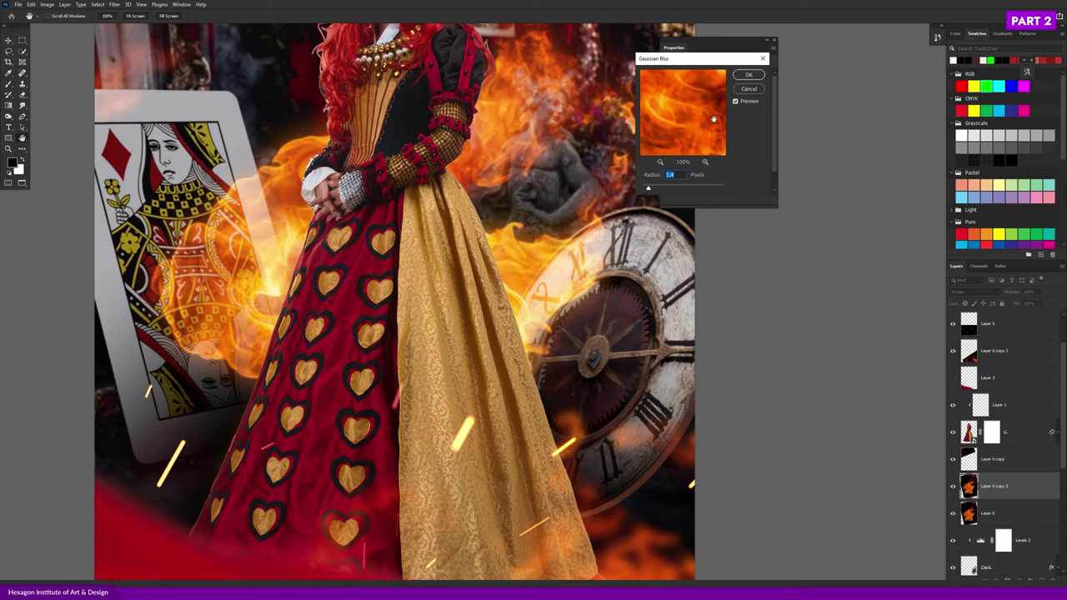
{"action": "left_click", "coordinate": [749, 74]}
{"action": "scroll", "coordinate": [525, 209], "scroll_direction": "down", "scroll_amount": 3}
{"action": "scroll", "coordinate": [493, 289], "scroll_direction": "up", "scroll_amount": 1}
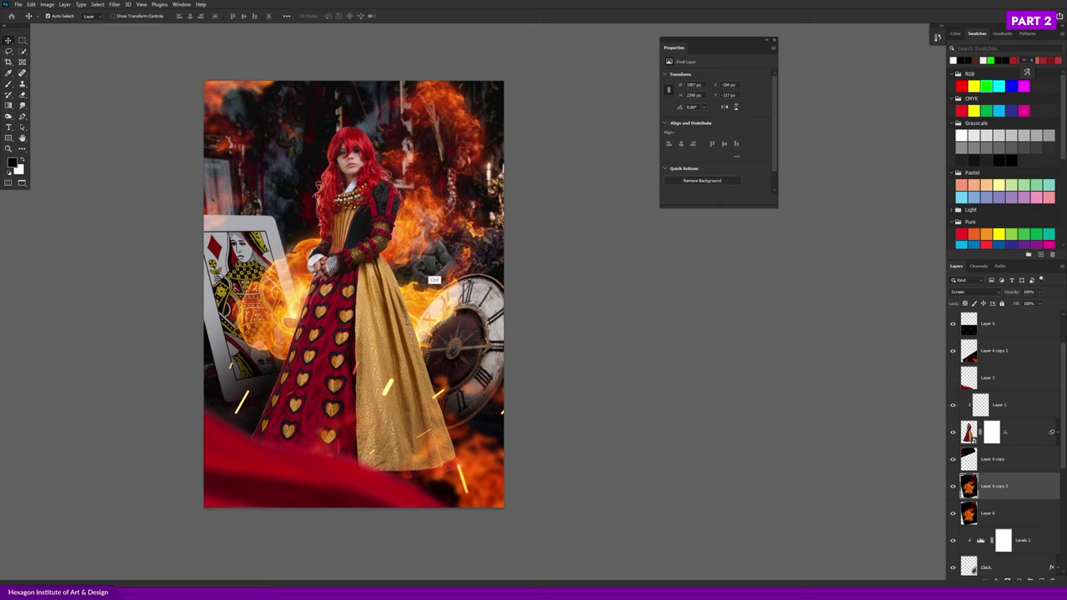
- Compare the Layer 6 flames, then select Layer 6 with Layer 6 copy 3 and lock both
{"action": "scroll", "coordinate": [492, 250], "scroll_direction": "up", "scroll_amount": 1}
{"action": "scroll", "coordinate": [496, 252], "scroll_direction": "up", "scroll_amount": 1}
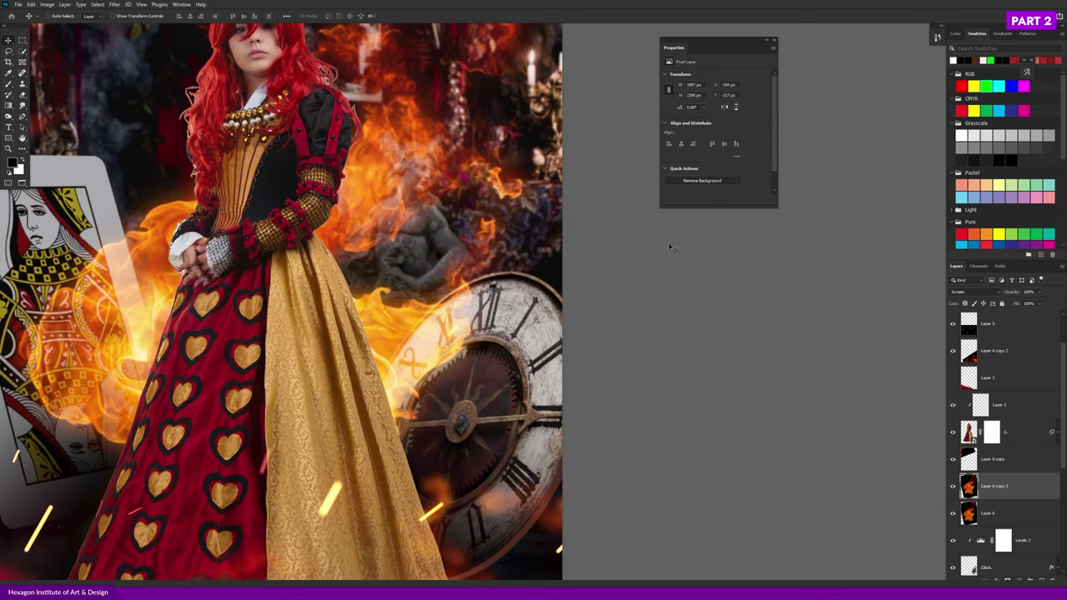
{"action": "left_click", "coordinate": [1004, 512]}
{"action": "scroll", "coordinate": [1059, 466], "scroll_direction": "down", "scroll_amount": 3}
{"action": "scroll", "coordinate": [1046, 507], "scroll_direction": "down", "scroll_amount": 2}
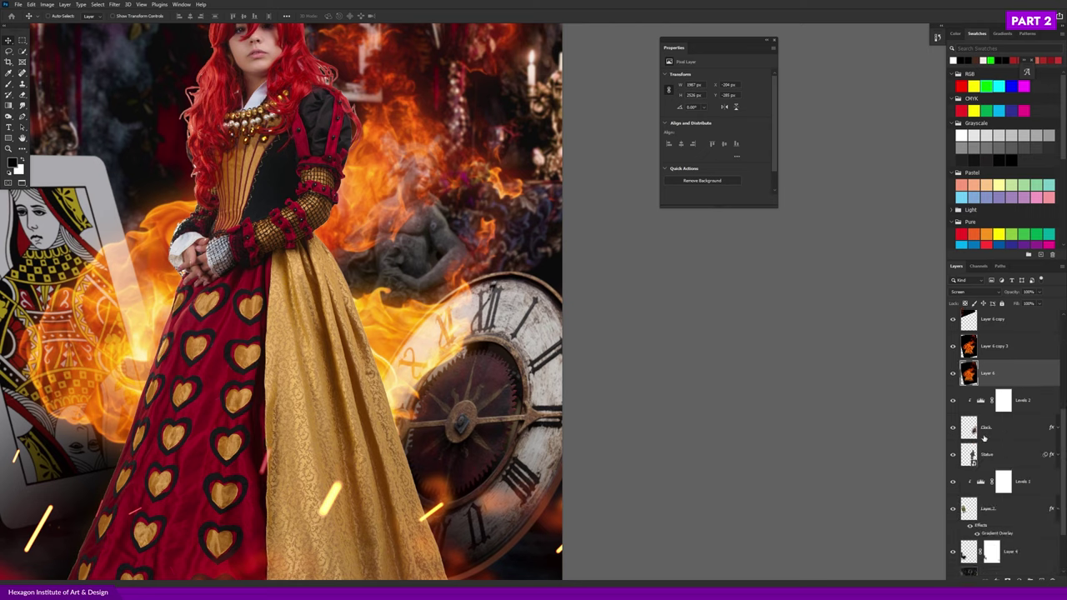
{"action": "left_click", "coordinate": [953, 346]}
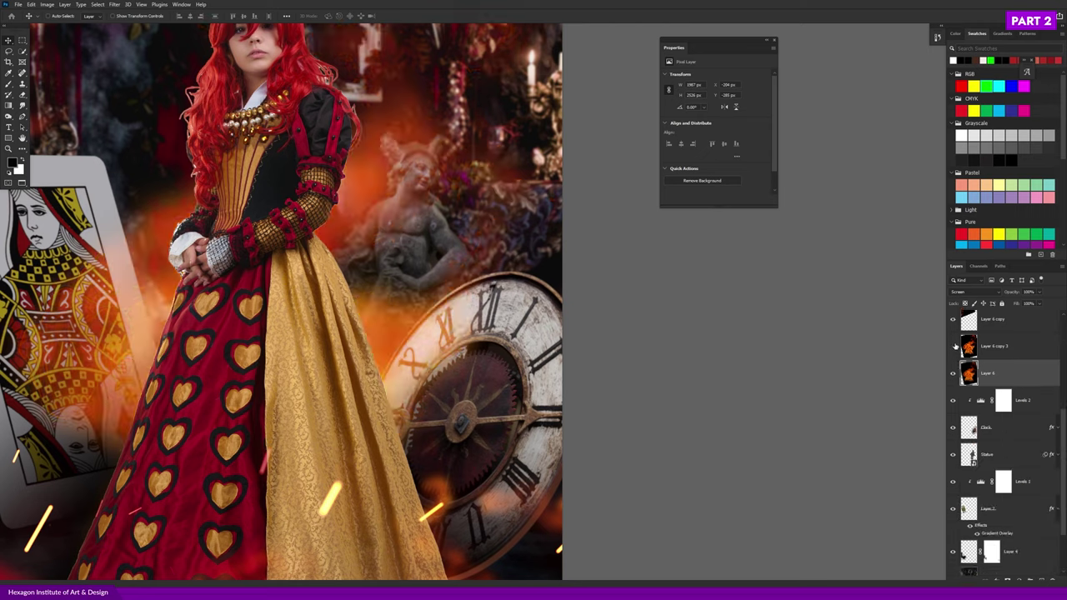
{"action": "left_click", "coordinate": [953, 346]}
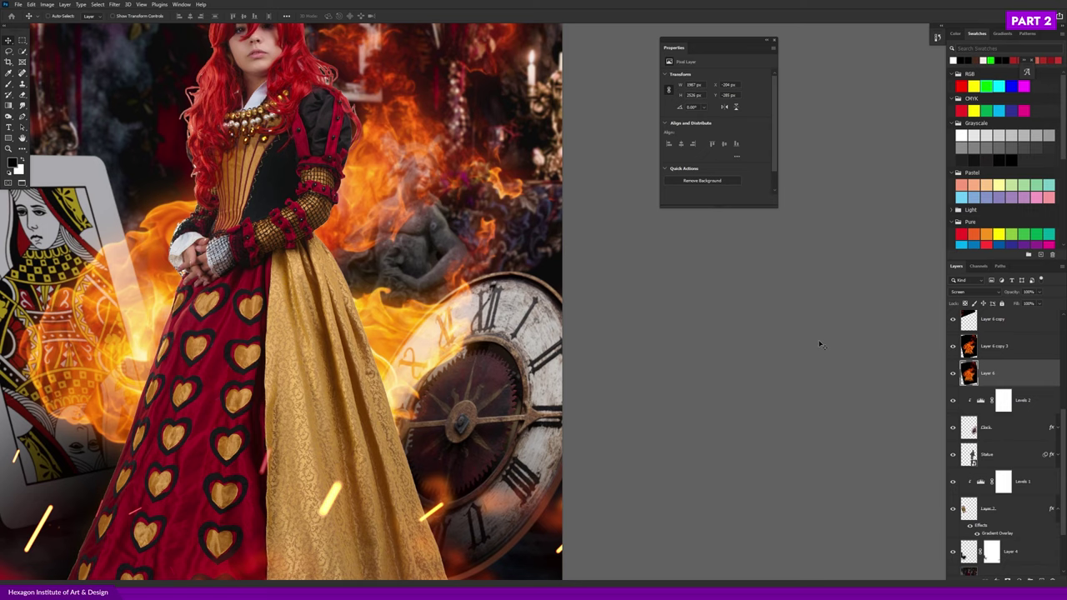
{"action": "left_click", "coordinate": [382, 255], "text": "ctrl"}
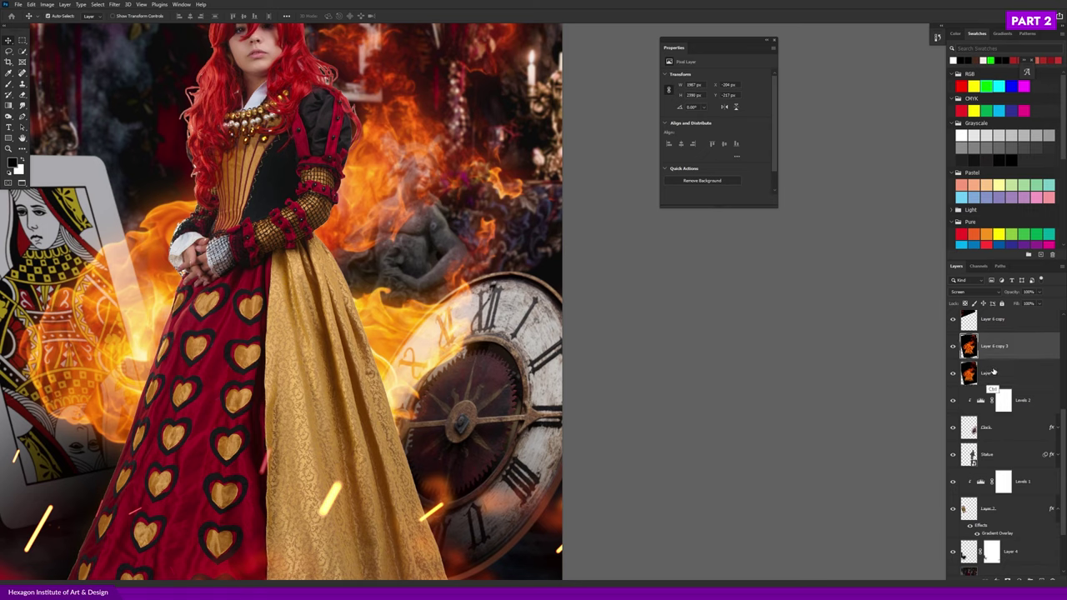
{"action": "left_click", "coordinate": [992, 372], "text": "ctrl"}
{"action": "left_click", "coordinate": [1002, 304]}
- Toggle the Statue layer's visibility to check it behind the clock
{"action": "left_click", "coordinate": [420, 283], "text": "ctrl"}
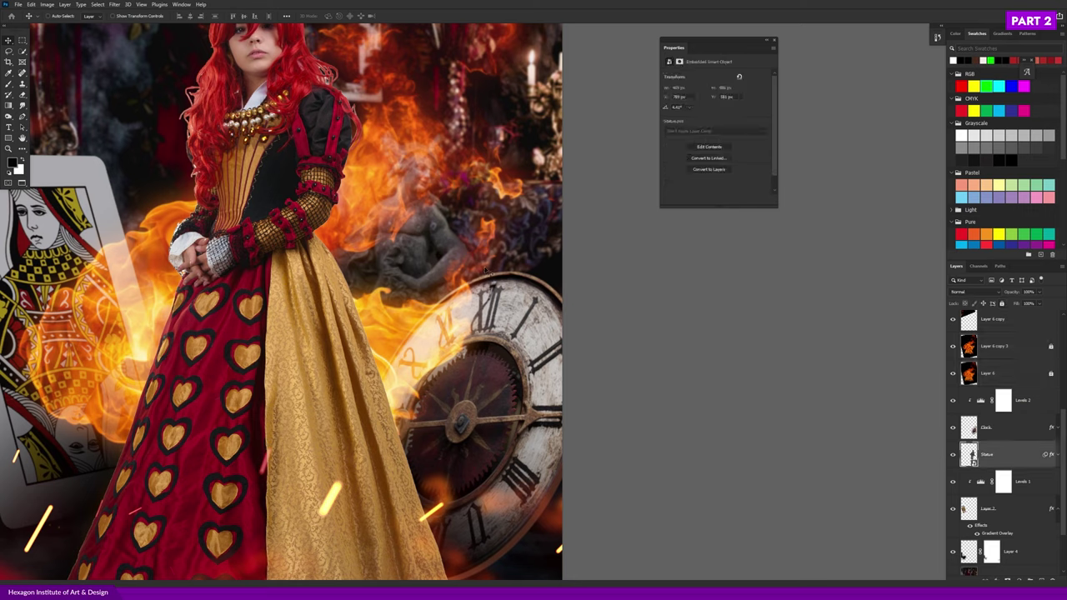
{"action": "left_click", "coordinate": [992, 345]}
{"action": "left_click", "coordinate": [992, 373], "text": "ctrl"}
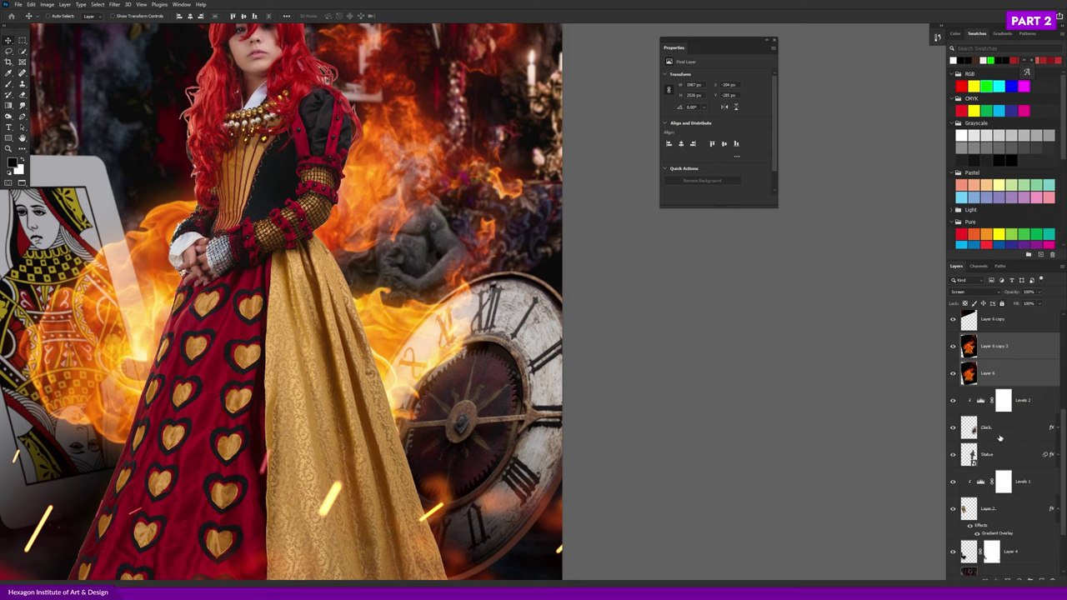
{"action": "left_click", "coordinate": [983, 459]}
{"action": "left_click", "coordinate": [954, 455]}
{"action": "left_click", "coordinate": [955, 455]}
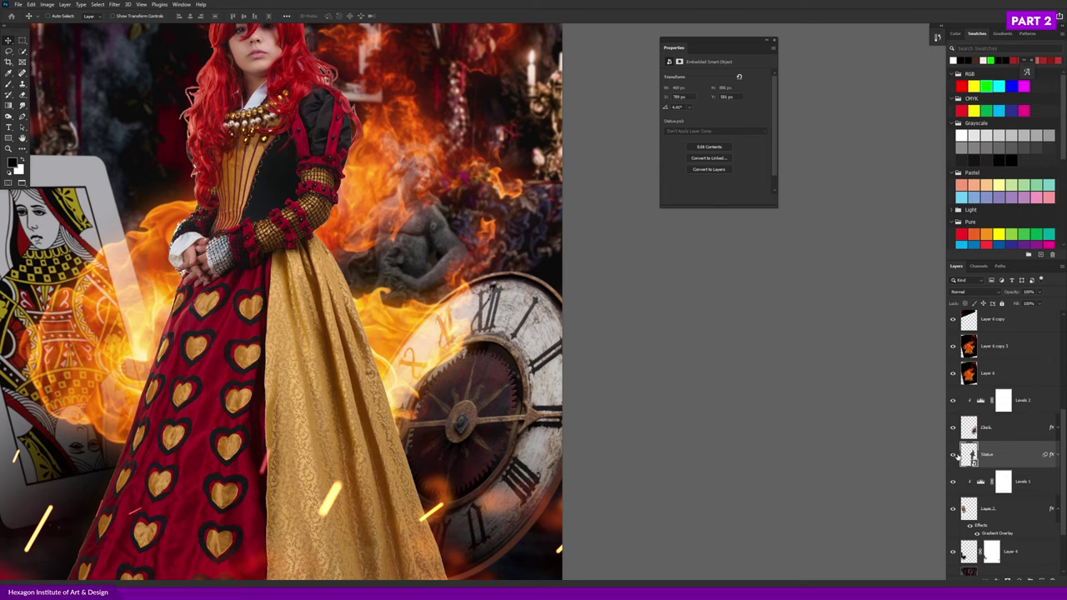
{"action": "left_click", "coordinate": [954, 456]}
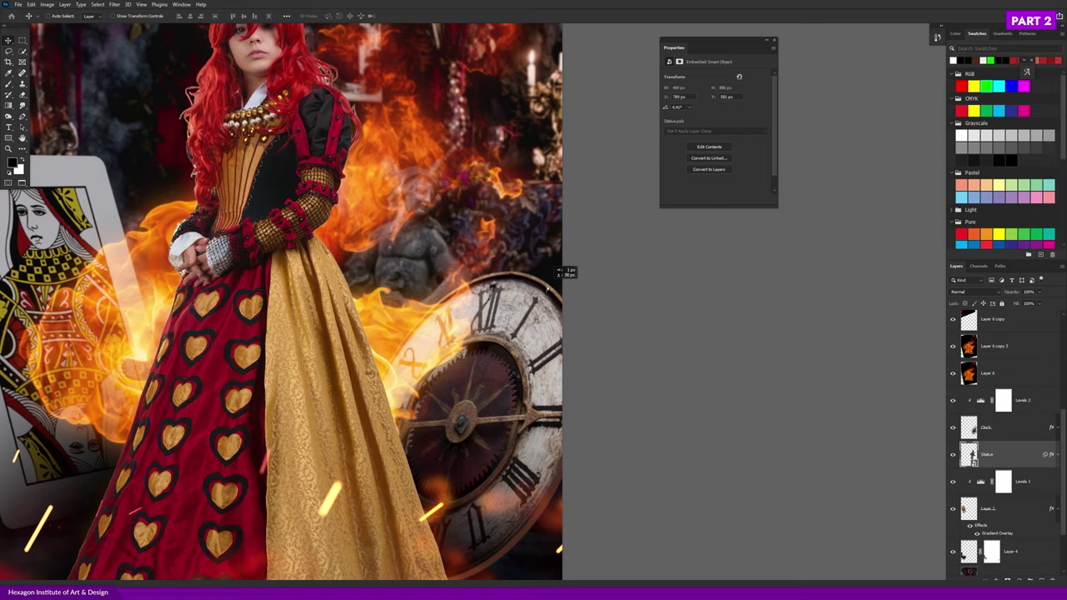
{"action": "scroll", "coordinate": [574, 319], "scroll_direction": "down", "scroll_amount": 1}
{"action": "scroll", "coordinate": [574, 320], "scroll_direction": "down", "scroll_amount": 1}
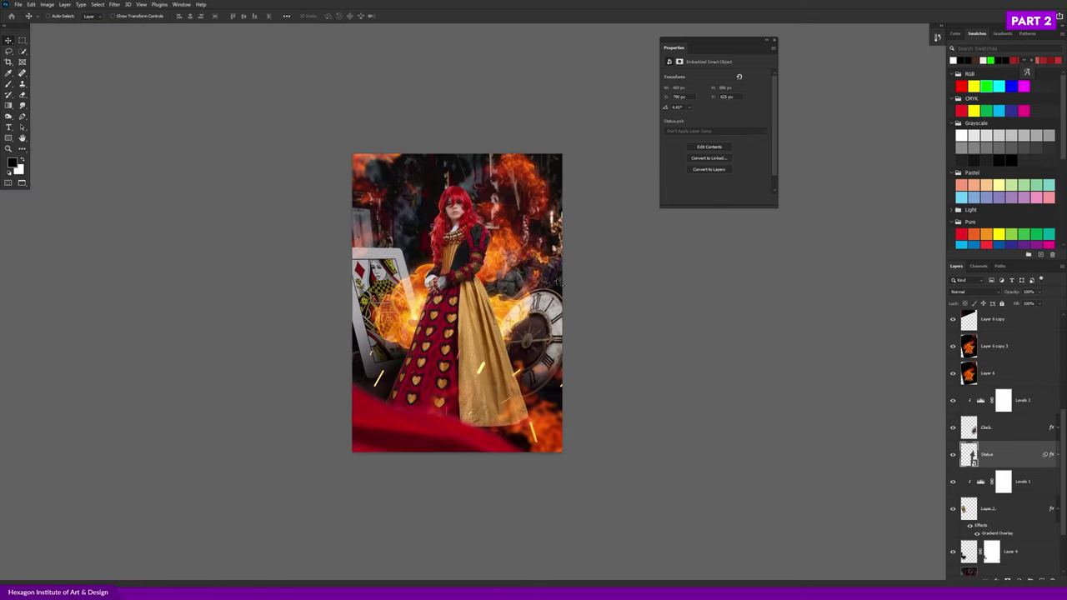
{"action": "scroll", "coordinate": [545, 286], "scroll_direction": "up", "scroll_amount": 2}
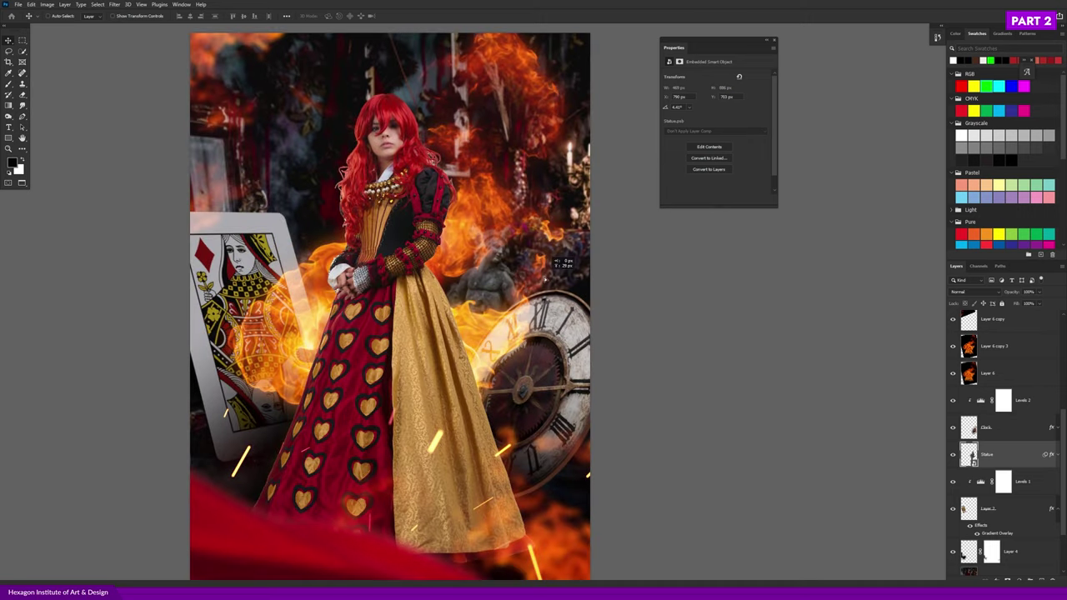
{"action": "scroll", "coordinate": [467, 335], "scroll_direction": "down", "scroll_amount": 1}
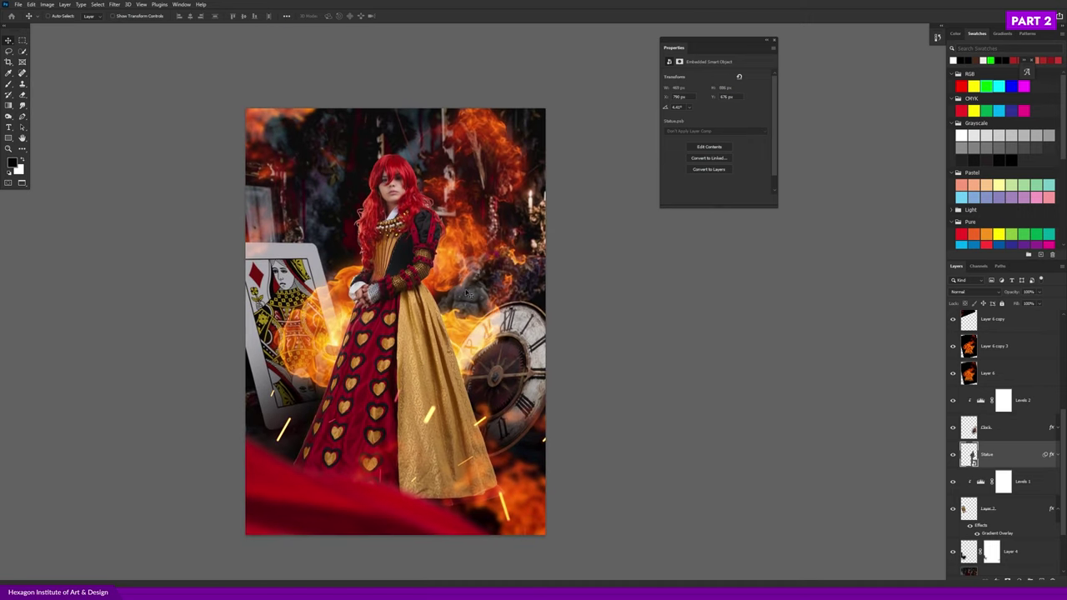
{"action": "scroll", "coordinate": [496, 337], "scroll_direction": "up", "scroll_amount": 1}
{"action": "scroll", "coordinate": [494, 346], "scroll_direction": "down", "scroll_amount": 1}
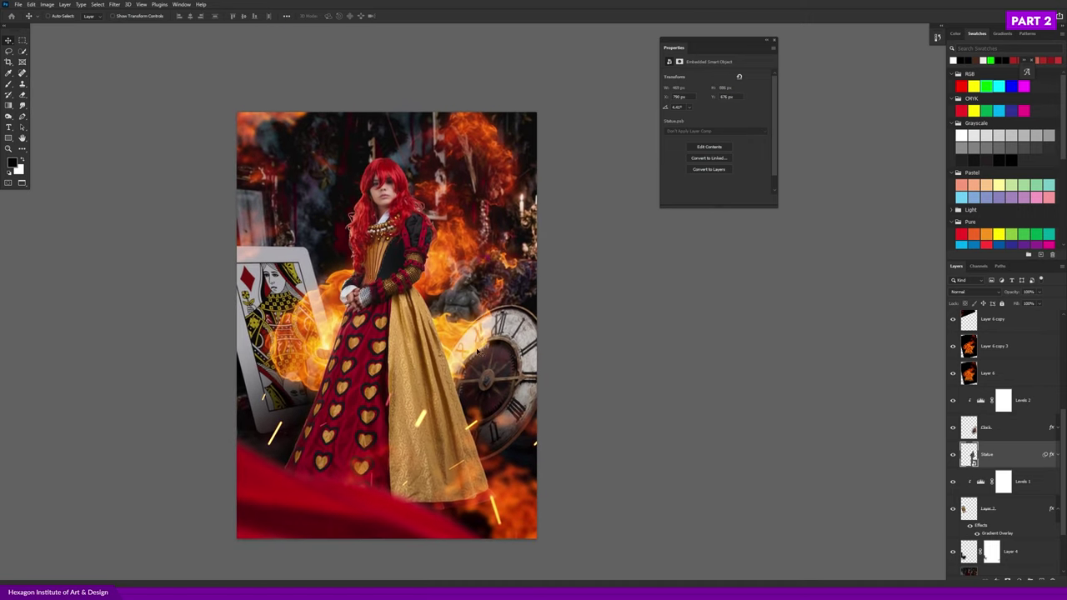
{"action": "left_click", "coordinate": [472, 333], "text": "ctrl"}
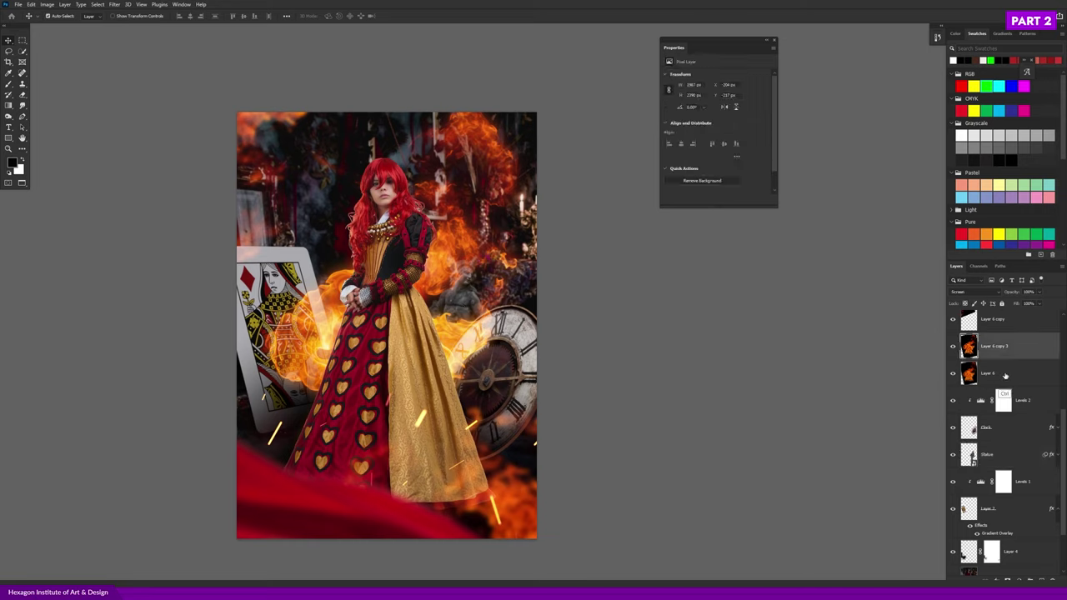
- Move the fire flames lower, then shift the glow slightly back up around the queen
{"action": "mouse_move", "coordinate": [574, 352]}
{"action": "left_mouse_down"}
{"action": "mouse_move", "coordinate": [574, 369]}
{"action": "mouse_move", "coordinate": [572, 361]}
{"action": "left_mouse_up"}
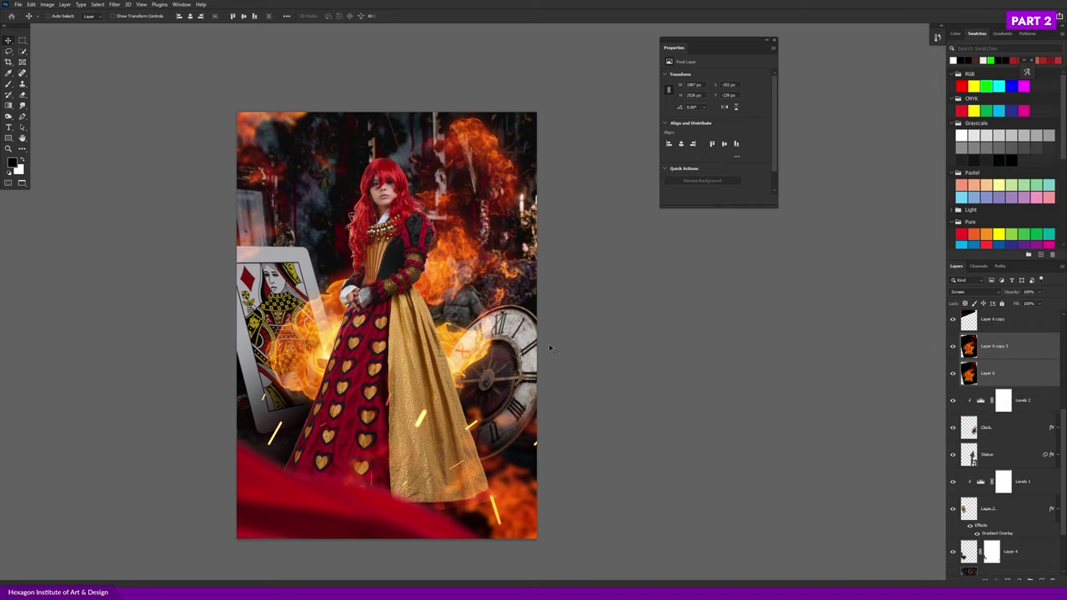
{"action": "scroll", "coordinate": [417, 327], "scroll_direction": "up", "scroll_amount": 1}
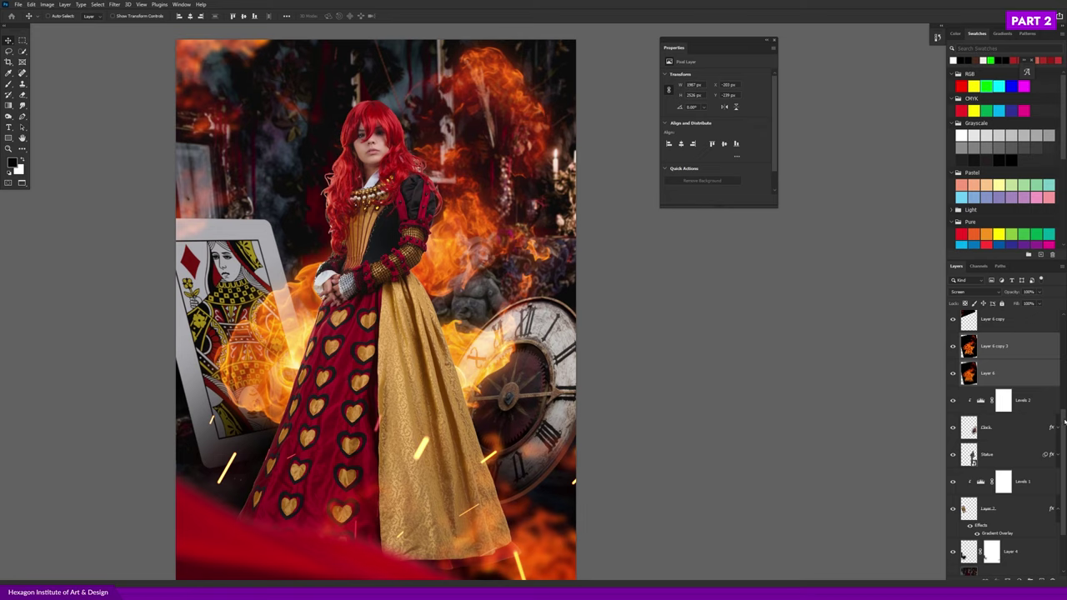
{"action": "scroll", "coordinate": [1063, 421], "scroll_direction": "down", "scroll_amount": 2}
{"action": "scroll", "coordinate": [503, 388], "scroll_direction": "down", "scroll_amount": 1}
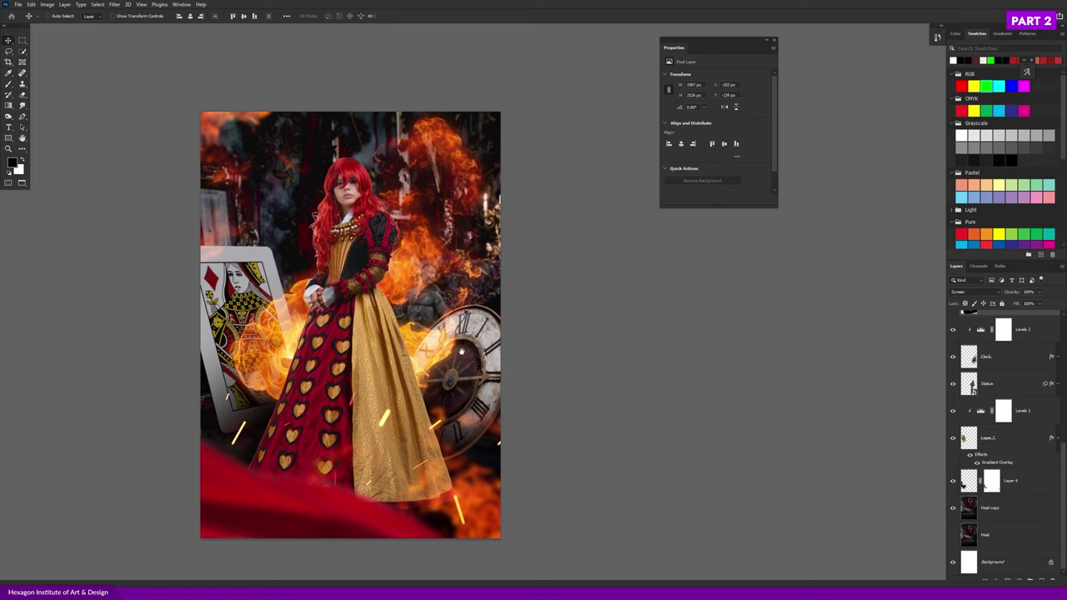
{"action": "mouse_move", "coordinate": [454, 271]}
{"action": "left_mouse_down"}
{"action": "mouse_move", "coordinate": [457, 247]}
{"action": "mouse_move", "coordinate": [467, 269]}
{"action": "left_mouse_up"}
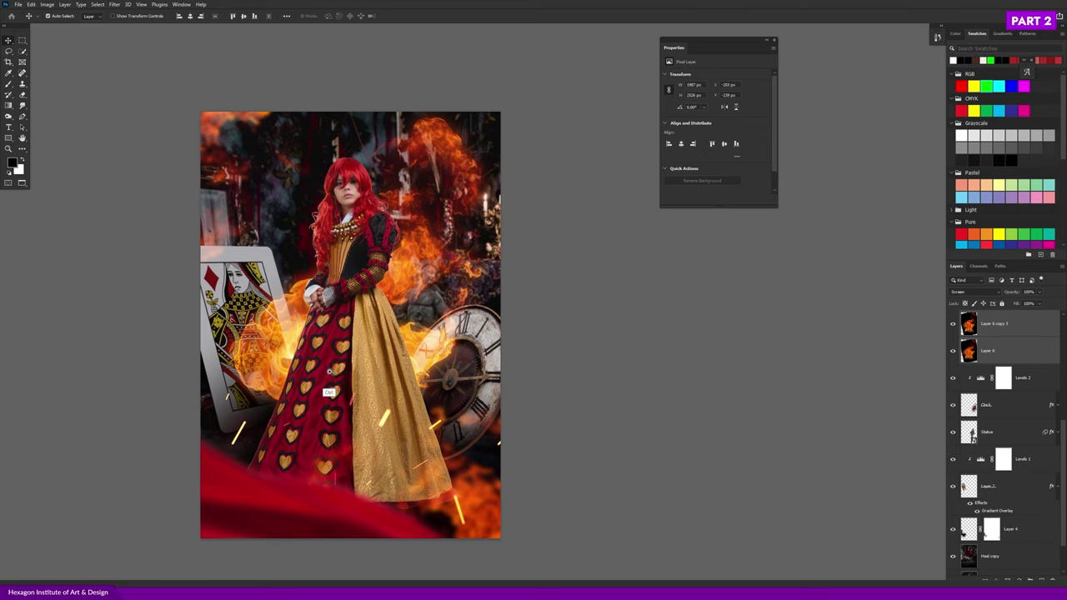
{"action": "scroll", "coordinate": [331, 372], "scroll_direction": "up", "scroll_amount": 1}
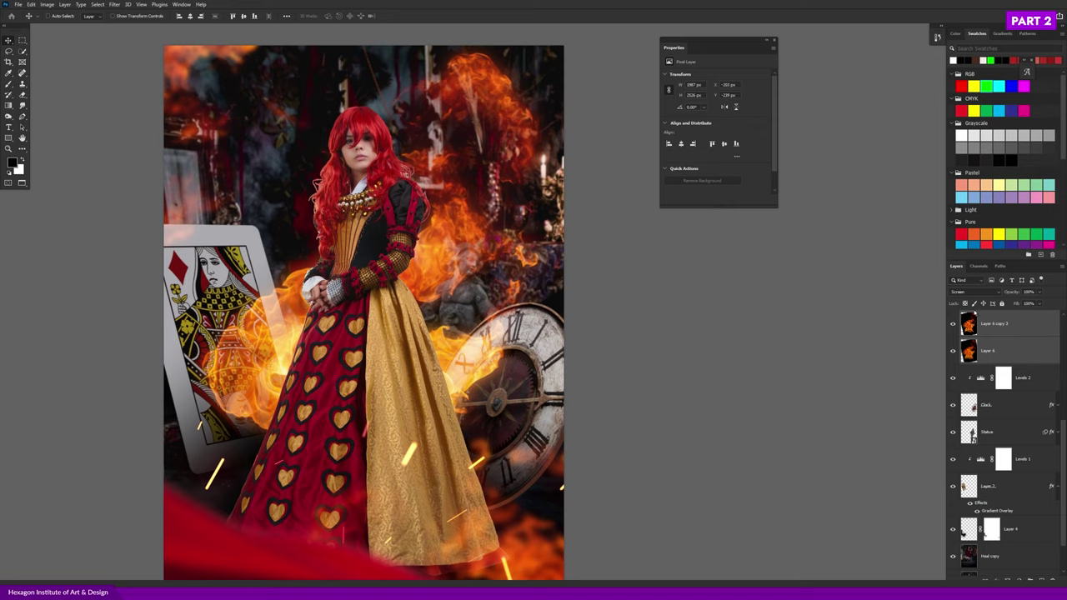
- Compare the sharp flames with the blurred glow, then lock Layer 6 and Layer 6 copy 3
{"action": "left_click", "coordinate": [953, 324]}
{"action": "left_click", "coordinate": [953, 351]}
{"action": "left_click", "coordinate": [953, 323]}
{"action": "left_click", "coordinate": [953, 324]}
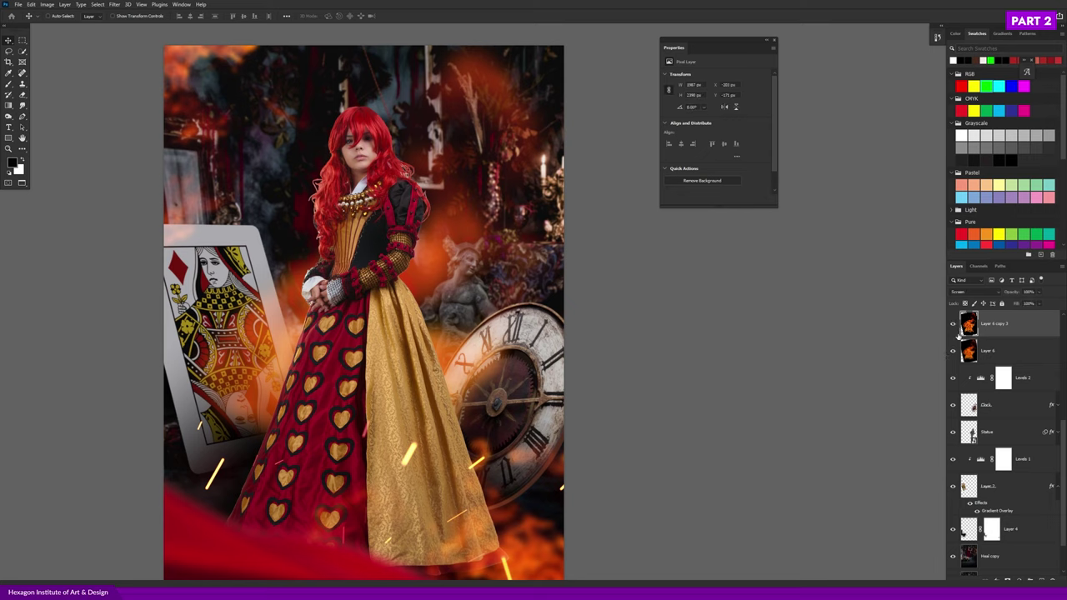
{"action": "left_click", "coordinate": [1019, 350], "text": "ctrl"}
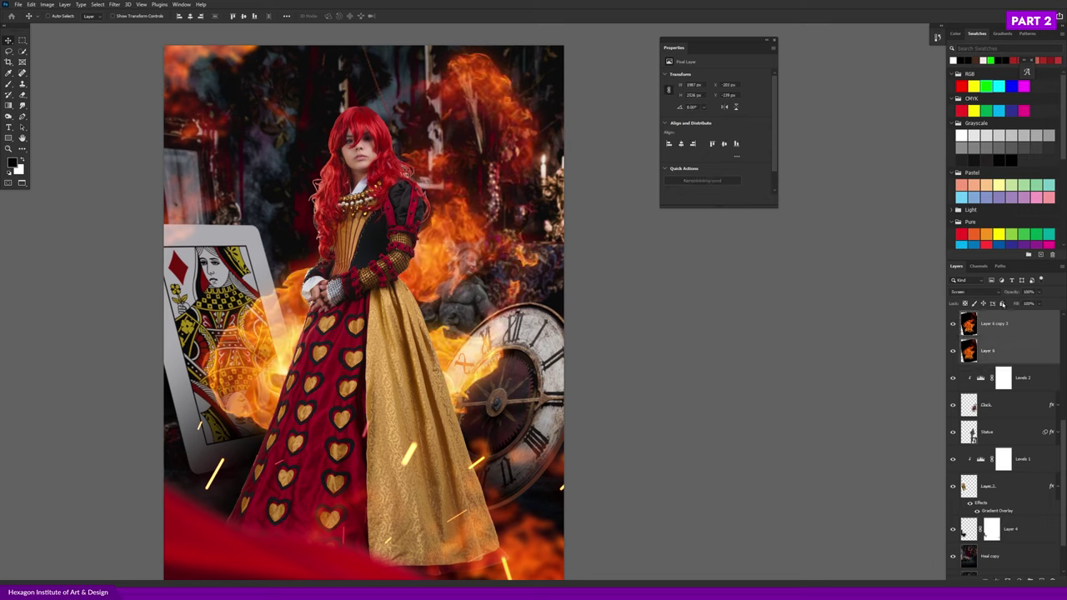
{"action": "left_click", "coordinate": [1002, 304]}
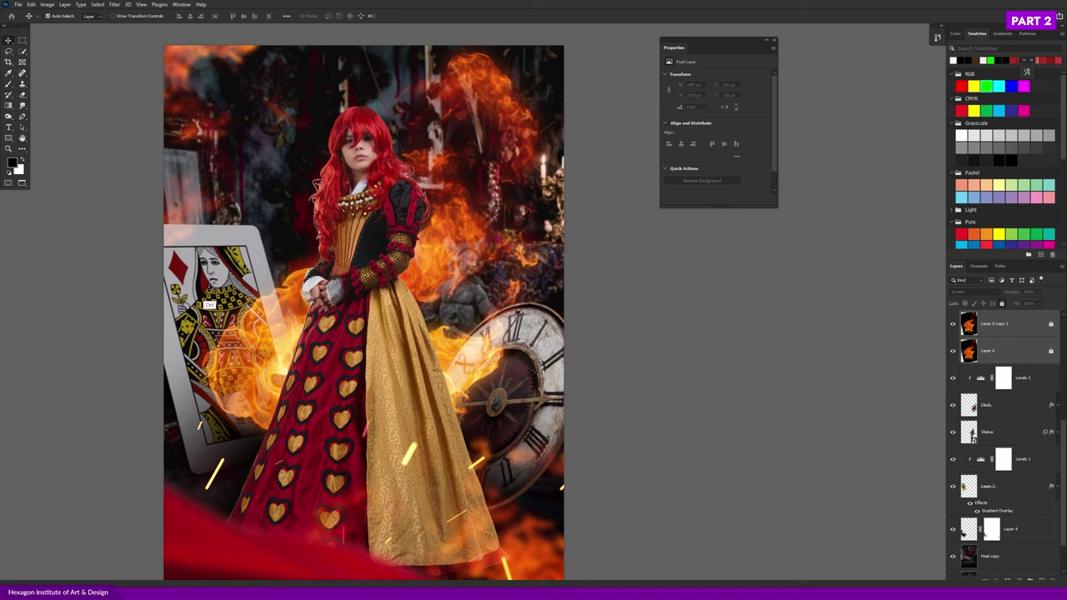
- Select and check the playing card layer, then add a new empty Layer 7 above it
{"action": "left_click", "coordinate": [208, 305]}
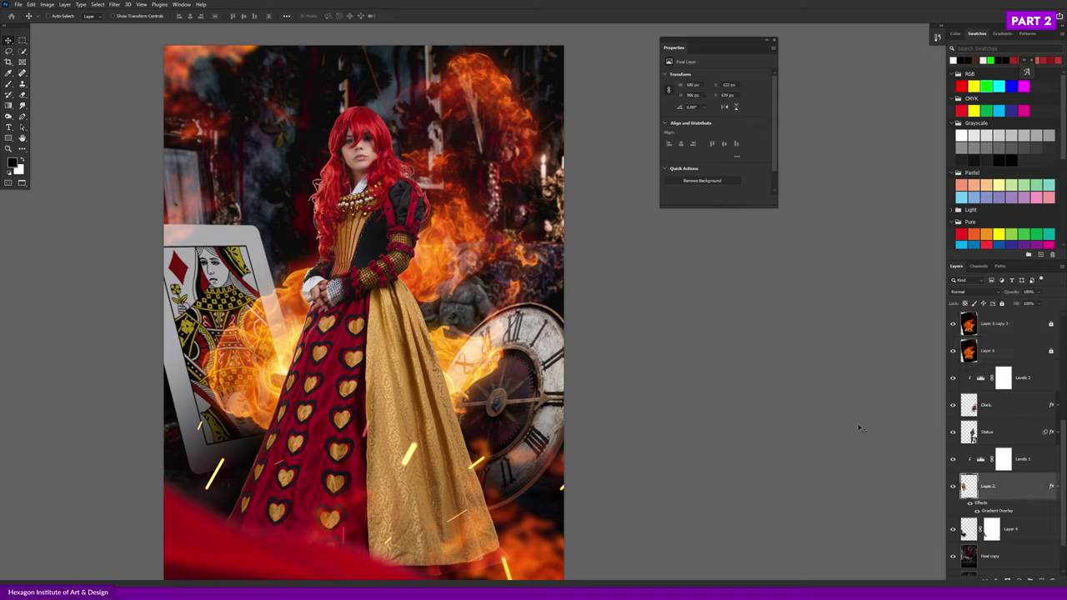
{"action": "left_click", "coordinate": [951, 488]}
{"action": "scroll", "coordinate": [221, 300], "scroll_direction": "down", "scroll_amount": 1}
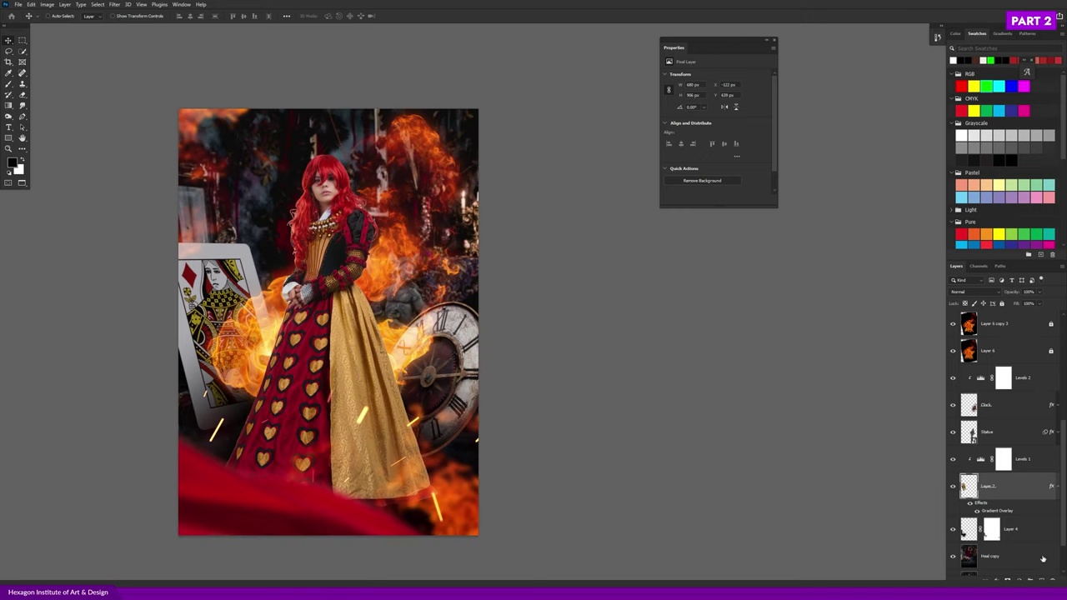
{"action": "key", "text": "ctrl+alt+shift+n"}
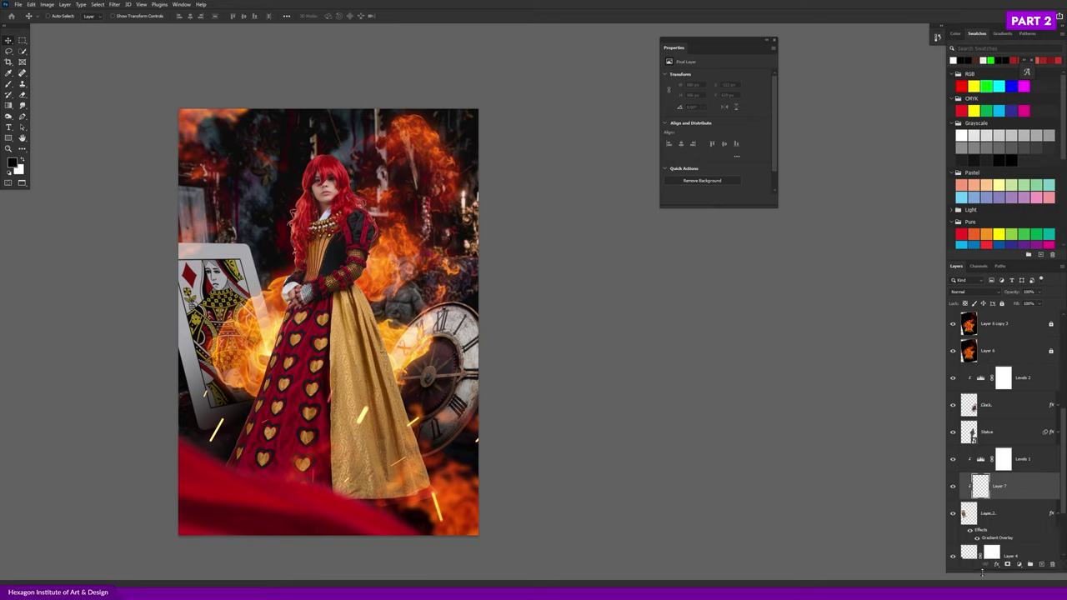
- Set up a soft round Brush at 20% opacity
{"action": "scroll", "coordinate": [1043, 505], "scroll_direction": "down", "scroll_amount": 1}
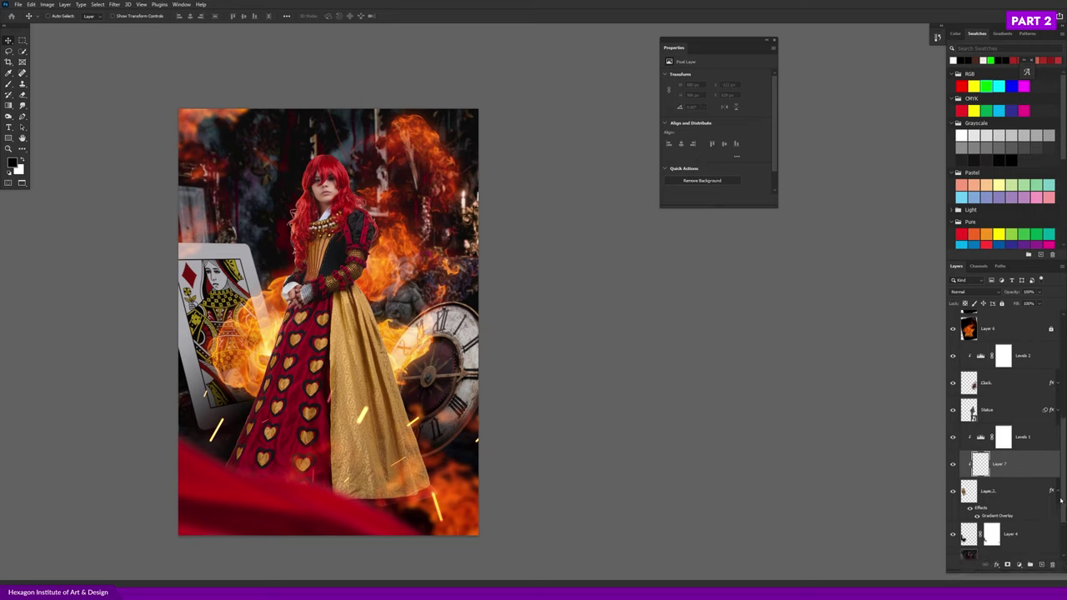
{"action": "key", "text": "b"}
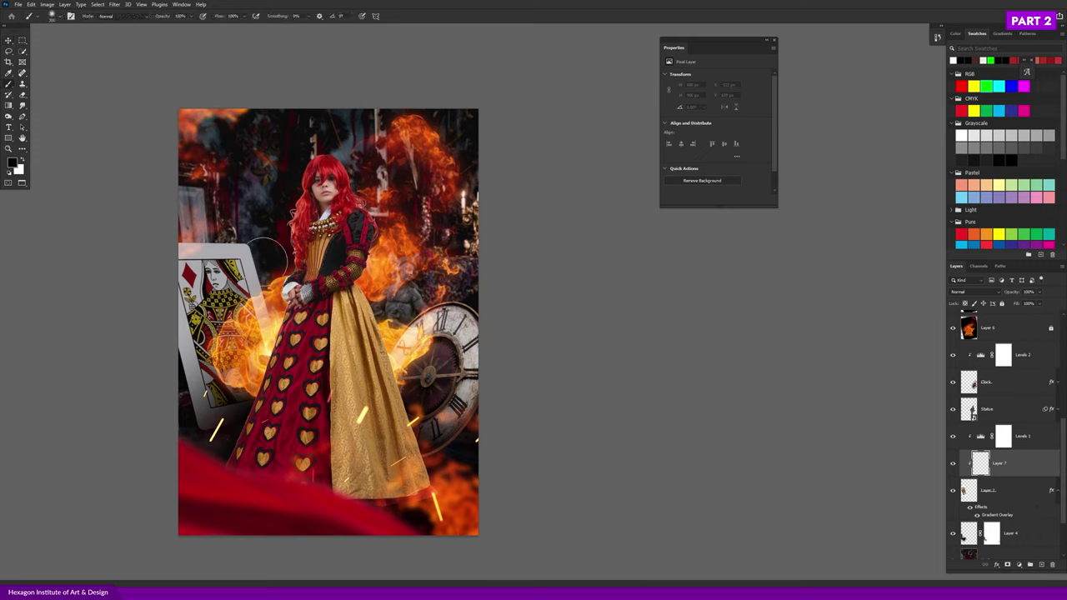
{"action": "right_click", "coordinate": [271, 265]}
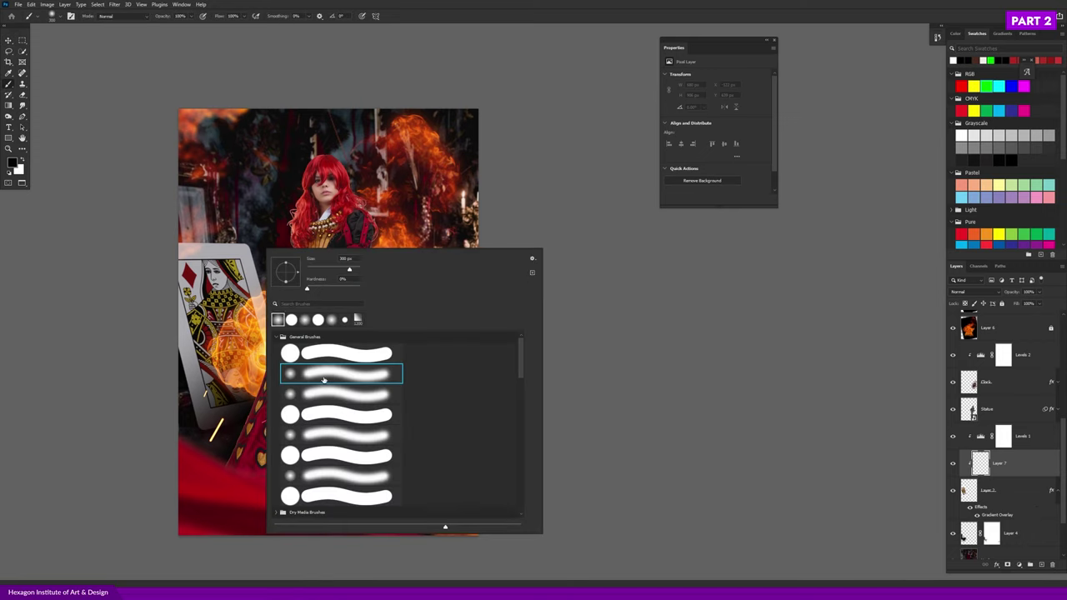
{"action": "double_click", "coordinate": [327, 378]}
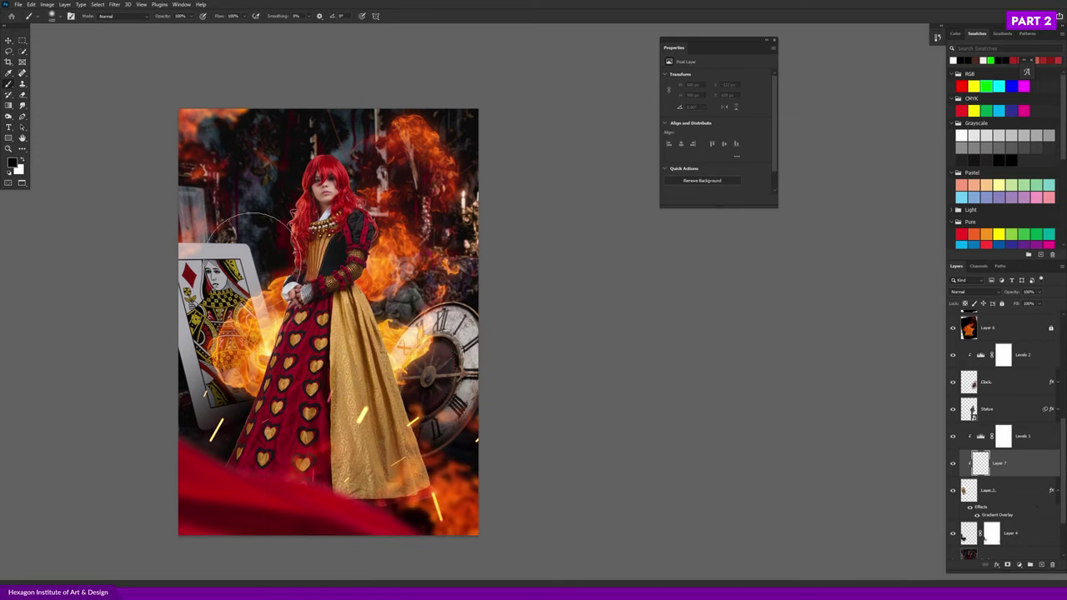
{"action": "key", "text": "2"}
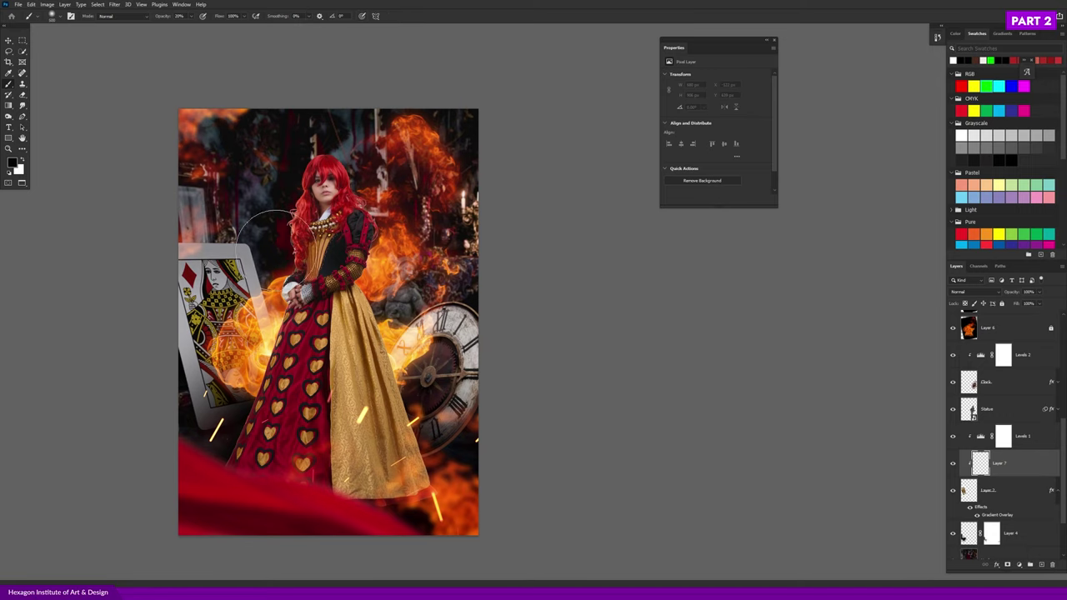
- Sample golden, dark and light orange tones from the flames and card
{"action": "scroll", "coordinate": [265, 313], "scroll_direction": "up", "scroll_amount": 1}
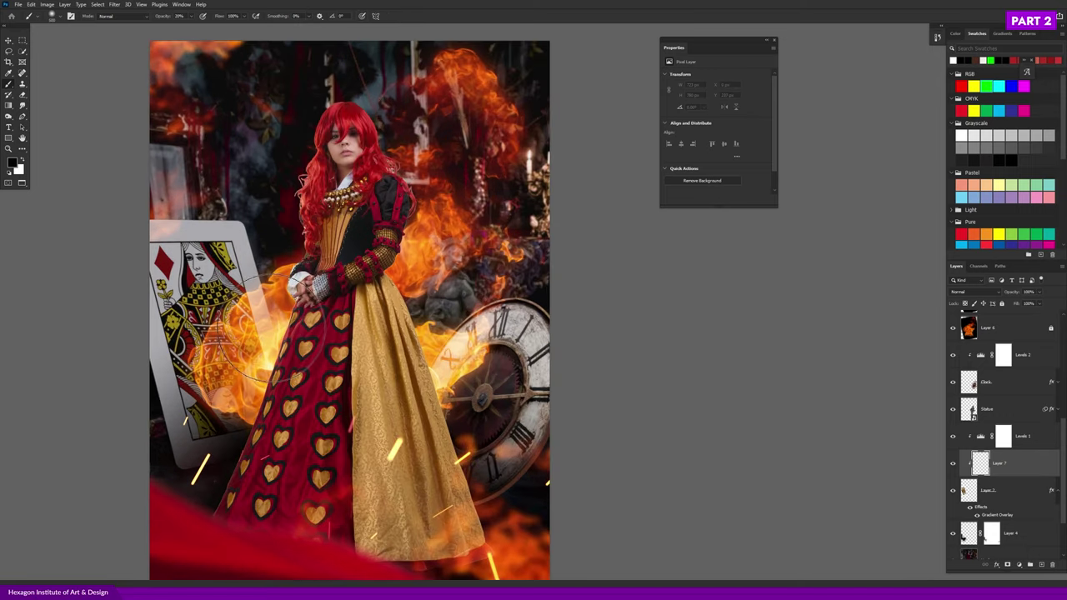
{"action": "key", "text": "alt"}
{"action": "left_click", "coordinate": [269, 332], "text": "alt"}
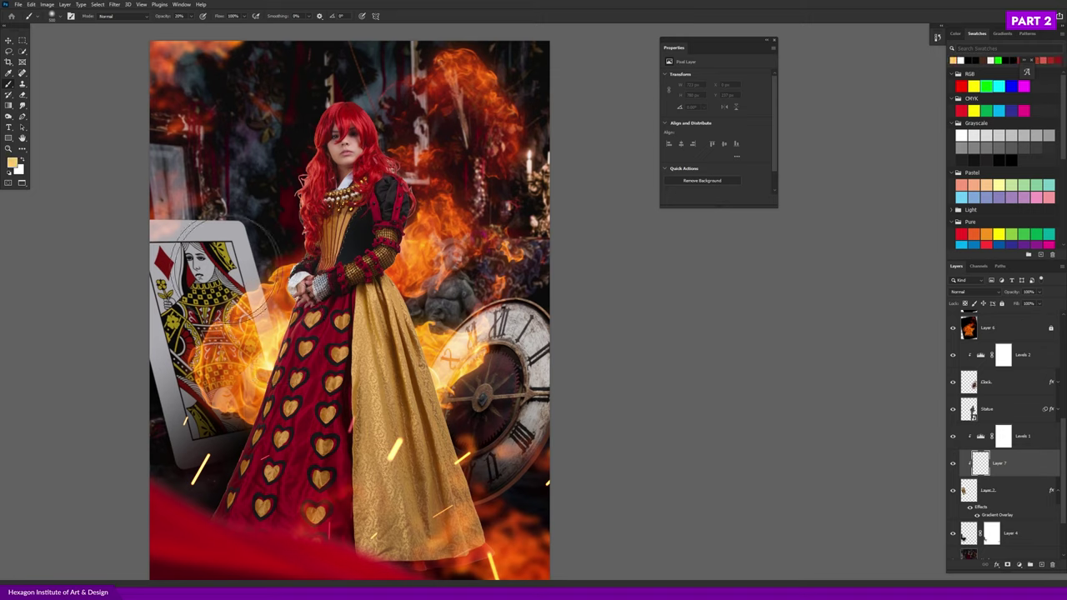
{"action": "left_click", "coordinate": [269, 332], "text": "alt"}
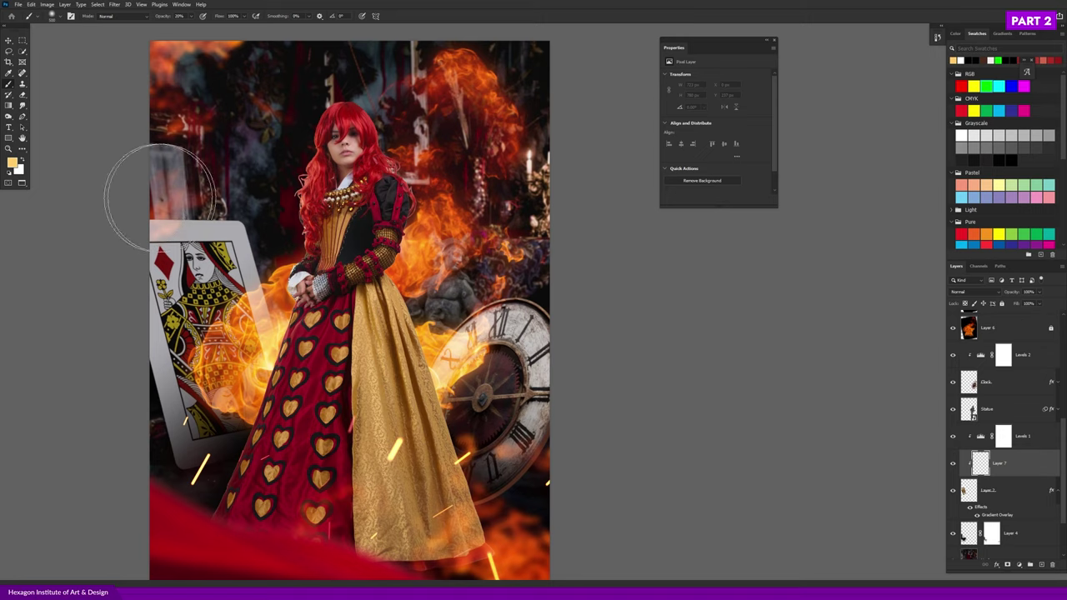
{"action": "key", "text": "alt"}
{"action": "left_click", "coordinate": [239, 316], "text": "alt"}
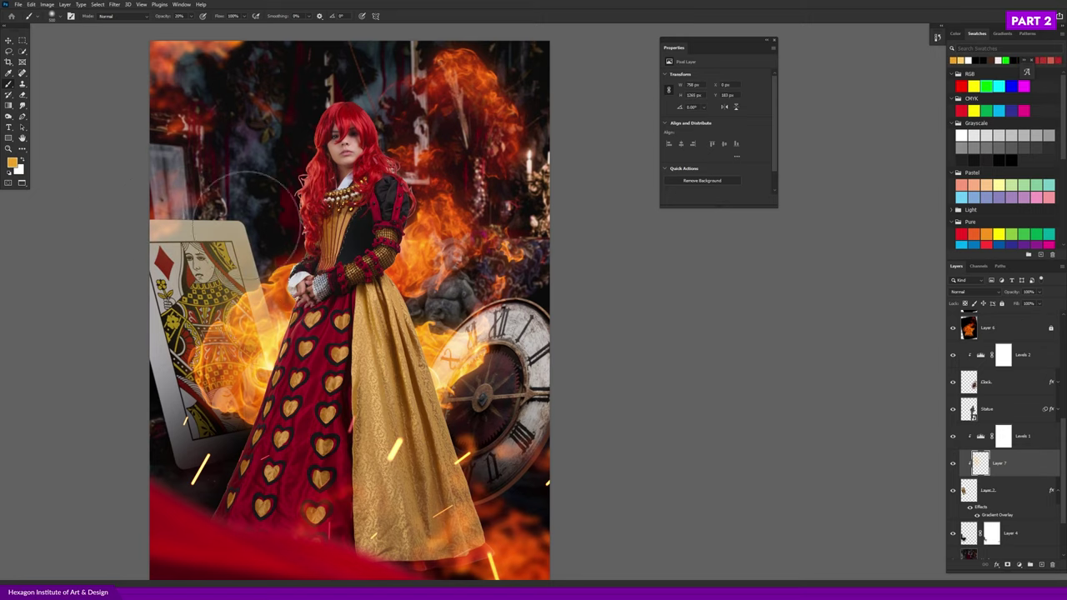
{"action": "left_click", "coordinate": [237, 302], "text": "alt"}
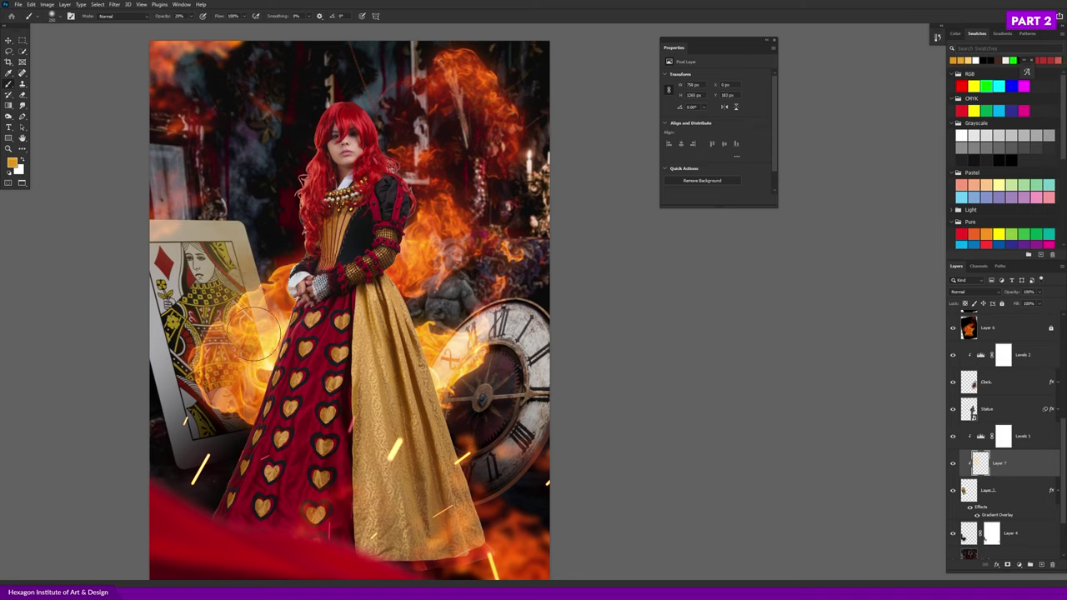
{"action": "left_click", "coordinate": [268, 360], "text": "alt"}
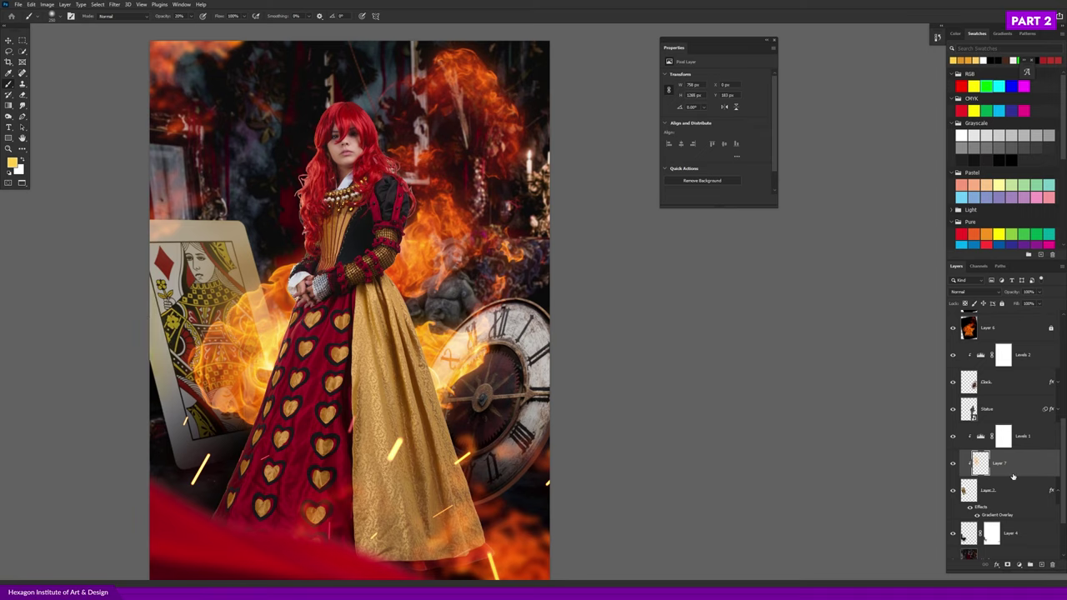
- Move Layer 7 above the Levels 1 adjustment
{"action": "left_click_drag", "start_coordinate": [1013, 461], "coordinate": [1020, 433]}
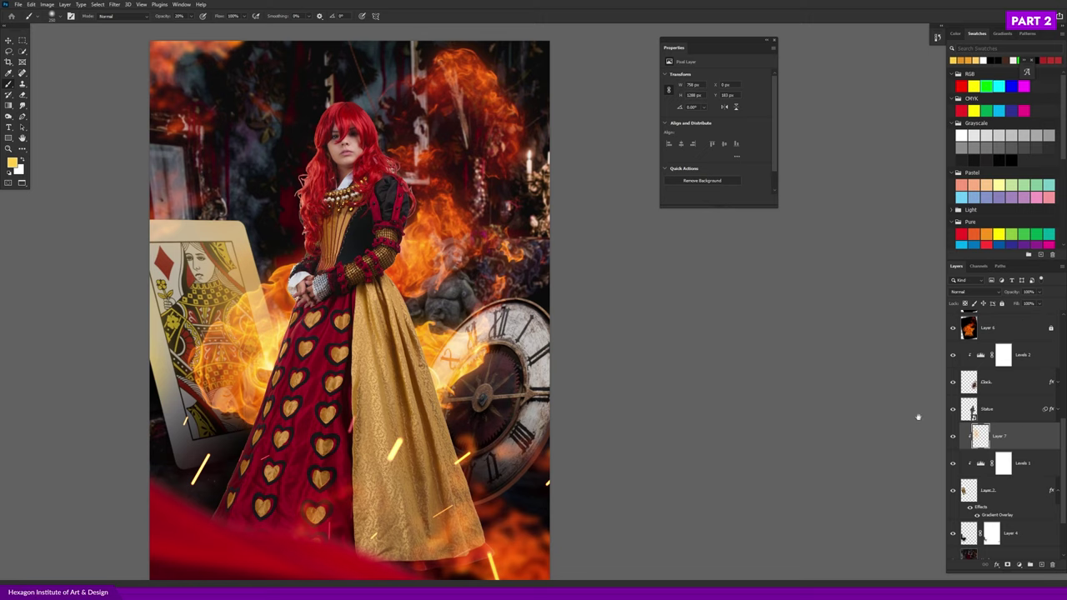
{"action": "scroll", "coordinate": [200, 350], "scroll_direction": "down", "scroll_amount": 1}
{"action": "key", "text": "e"}
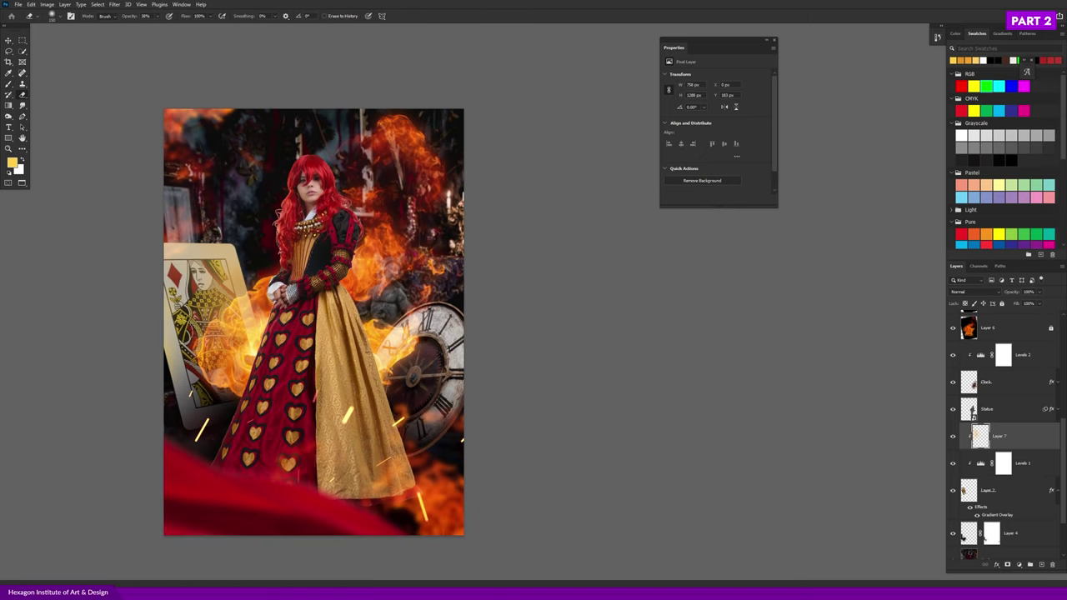
{"action": "scroll", "coordinate": [229, 350], "scroll_direction": "up", "scroll_amount": 3}
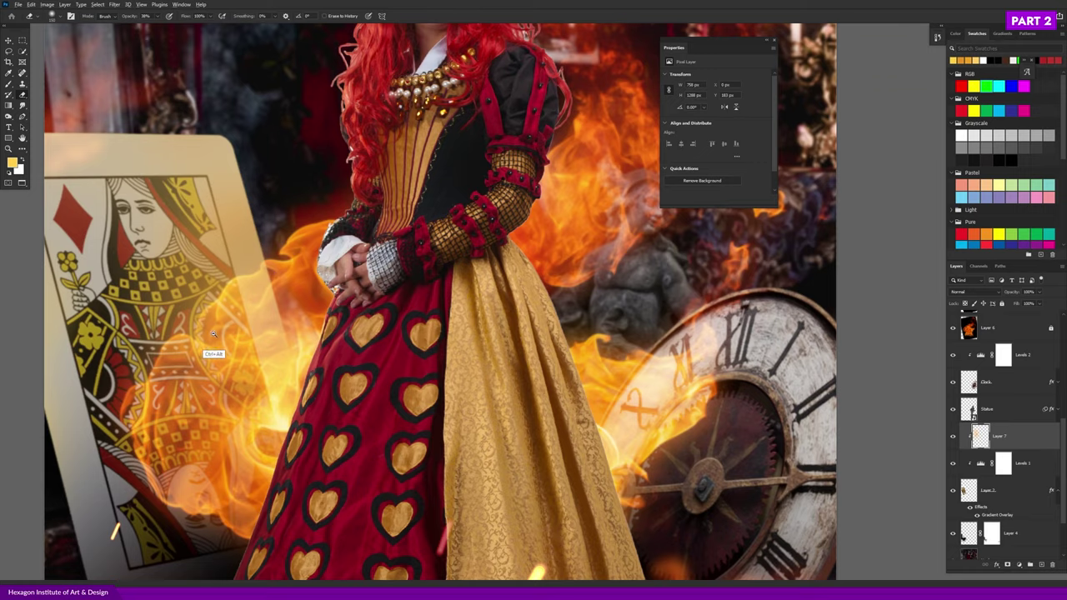
{"action": "scroll", "coordinate": [214, 354], "scroll_direction": "down", "scroll_amount": 3}
{"action": "key", "text": "b"}
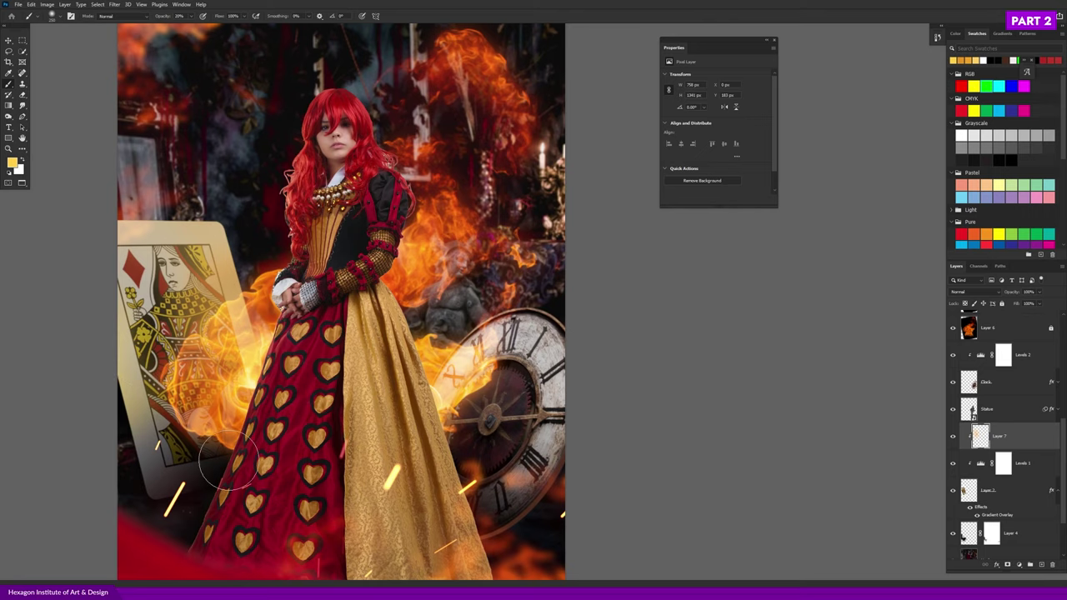
- Paint a soft orange glow along the card's lower edge, erasing any excess
{"action": "scroll", "coordinate": [217, 451], "scroll_direction": "down", "scroll_amount": 2}
{"action": "left_click", "coordinate": [226, 429], "text": "alt"}
{"action": "left_click_drag", "start_coordinate": [227, 431], "coordinate": [192, 450]}
{"action": "scroll", "coordinate": [268, 385], "scroll_direction": "down", "scroll_amount": 2}
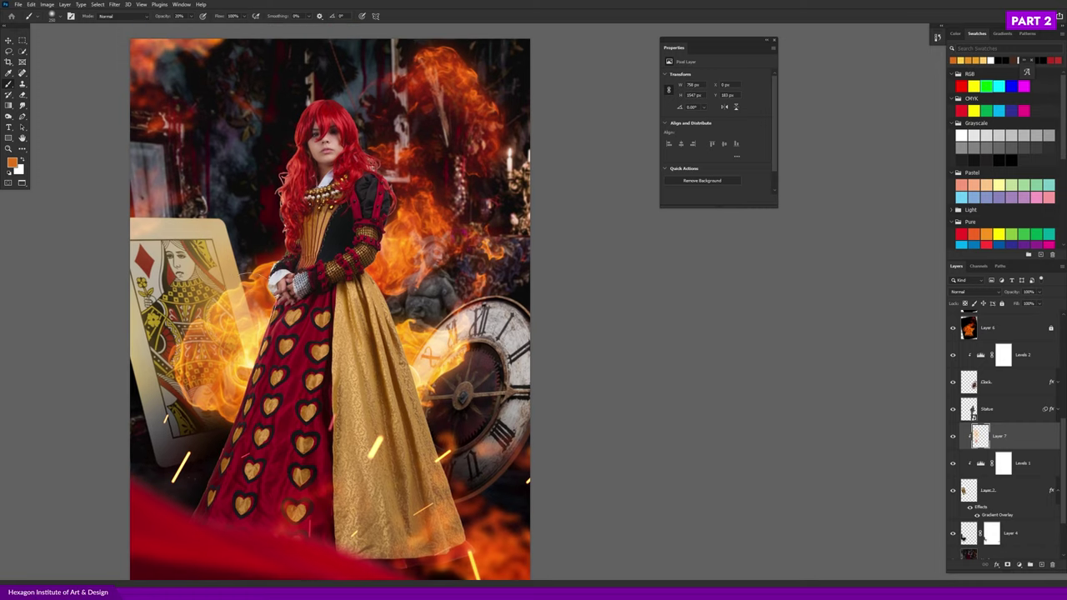
{"action": "key", "text": "e"}
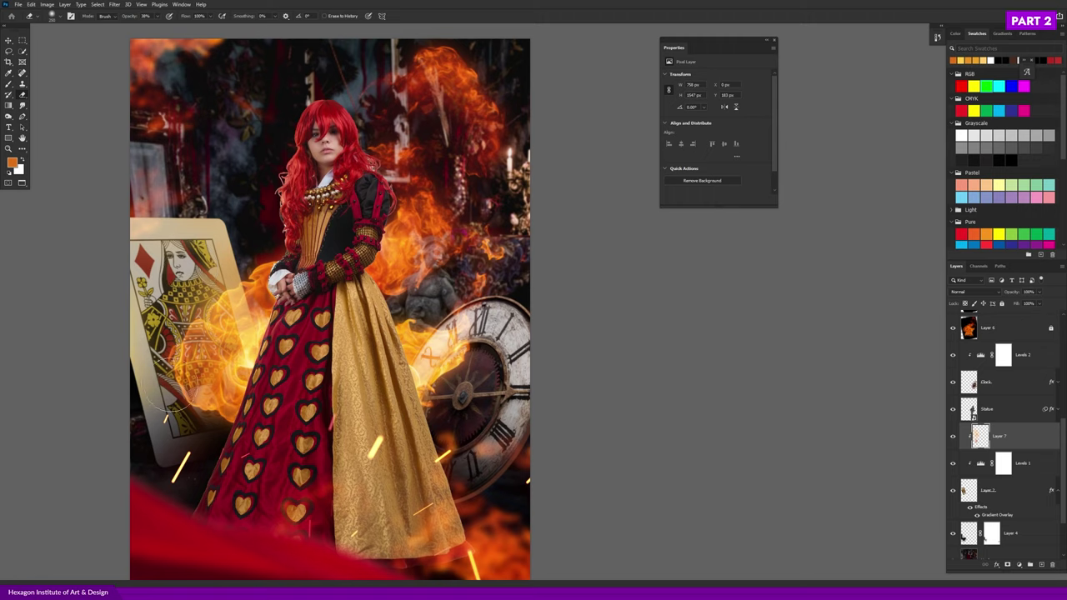
{"action": "key", "text": "b"}
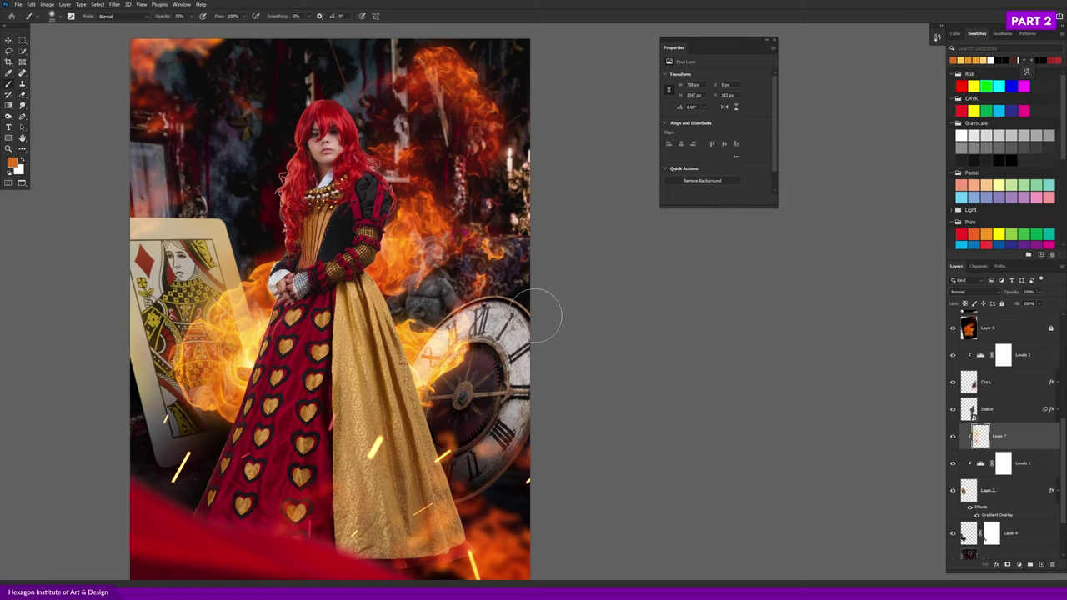
{"action": "left_click", "coordinate": [520, 340], "text": "ctrl"}
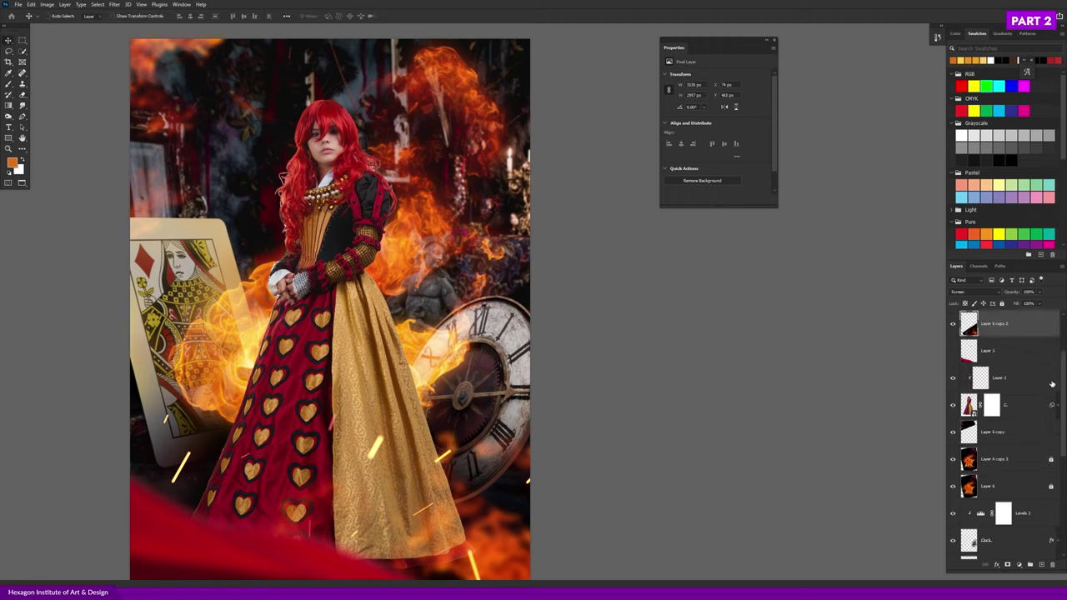
- Add Layer 8 above Clock and move it above the Levels 2 adjustment
{"action": "scroll", "coordinate": [1063, 388], "scroll_direction": "down", "scroll_amount": 5}
{"action": "left_click", "coordinate": [1011, 393]}
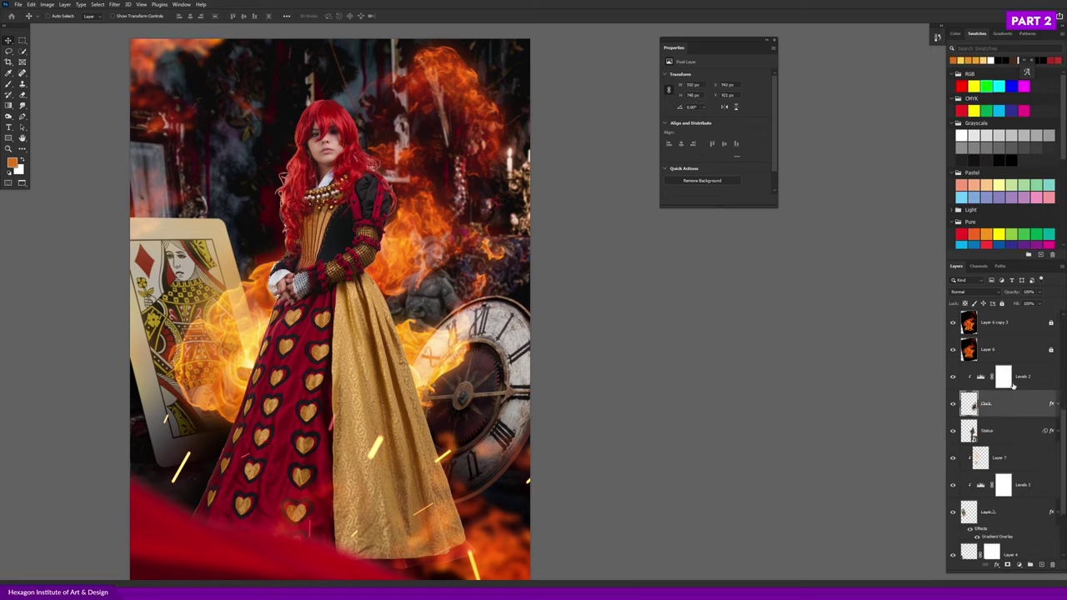
{"action": "left_click", "coordinate": [1043, 564]}
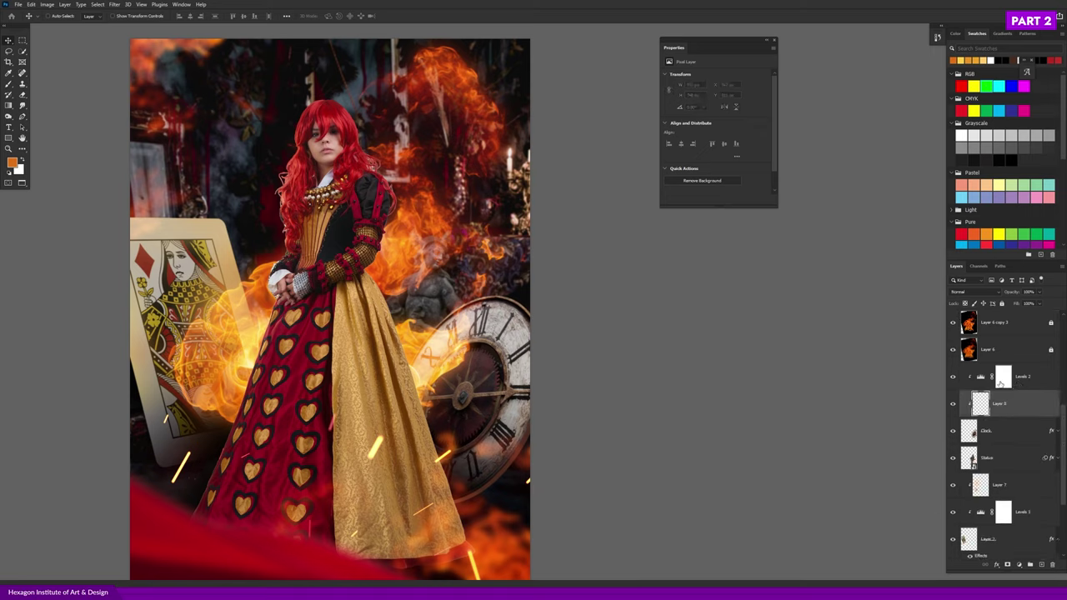
{"action": "left_click", "coordinate": [953, 377]}
{"action": "left_click", "coordinate": [953, 377]}
{"action": "left_click", "coordinate": [954, 377]}
{"action": "left_click_drag", "start_coordinate": [1008, 405], "coordinate": [1016, 381]}
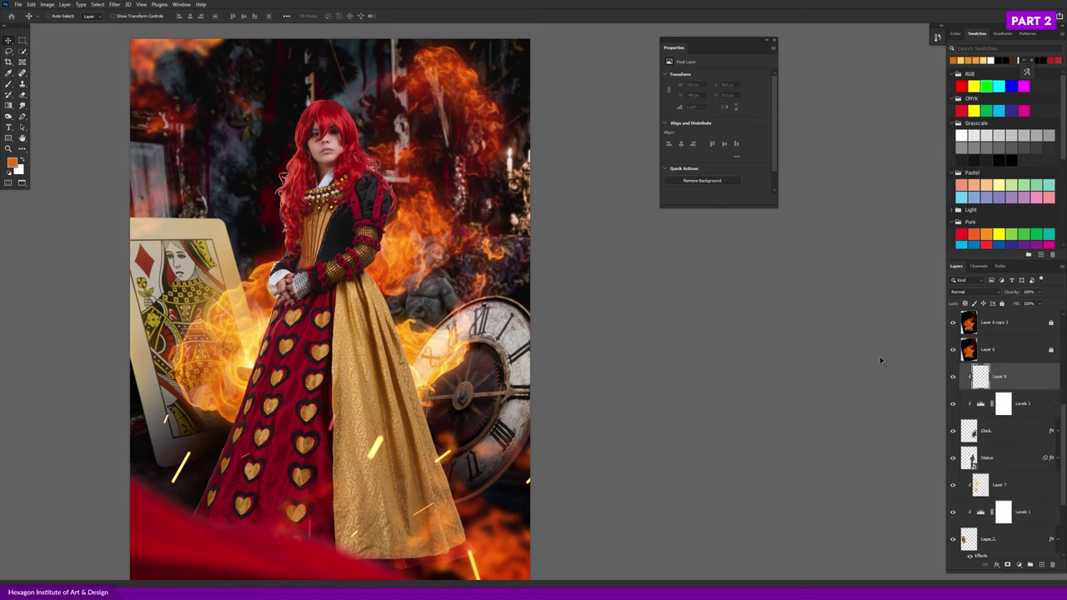
- Paint lighter orange glow strokes along the clock's upper rim
{"action": "key", "text": "b"}
{"action": "left_click", "coordinate": [421, 326], "text": "alt"}
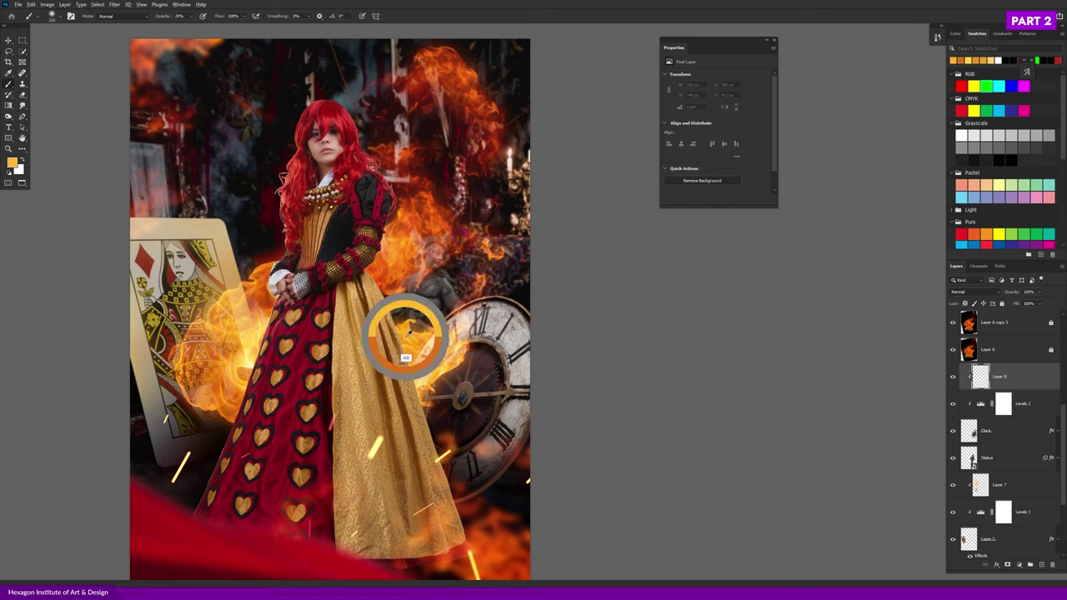
{"action": "mouse_move", "coordinate": [445, 362]}
{"action": "left_mouse_down"}
{"action": "mouse_move", "coordinate": [430, 346]}
{"action": "mouse_move", "coordinate": [500, 313]}
{"action": "mouse_move", "coordinate": [517, 317]}
{"action": "left_mouse_up"}
{"action": "left_click_drag", "start_coordinate": [442, 342], "coordinate": [521, 321]}
{"action": "left_click_drag", "start_coordinate": [478, 458], "coordinate": [453, 408]}
{"action": "left_click", "coordinate": [498, 449]}
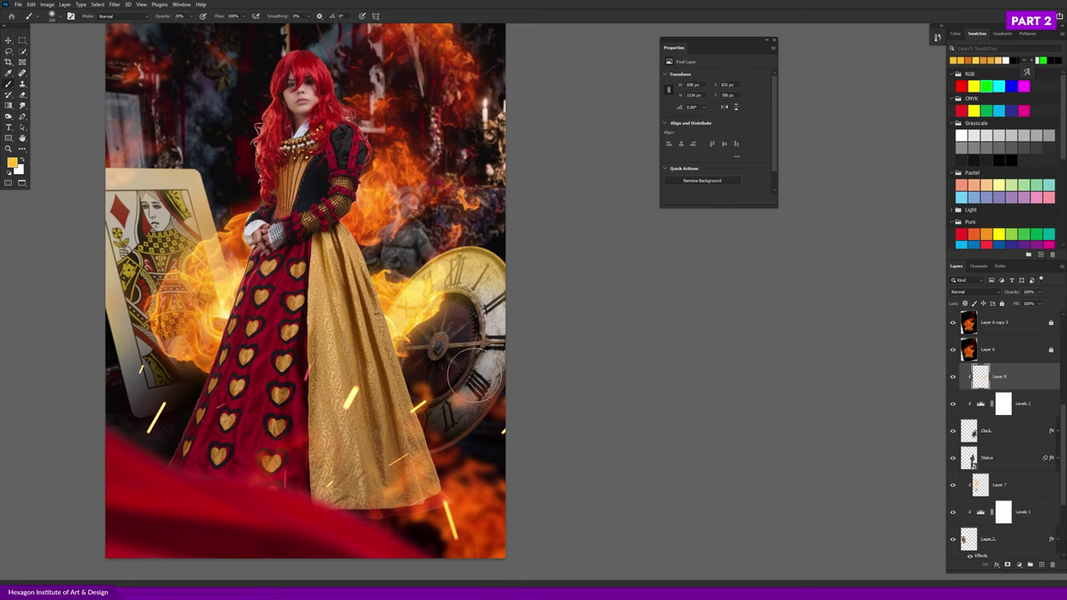
- Sample a deeper orange and paint glow over the clock's lower right on Layer 8
{"action": "key", "text": "e"}
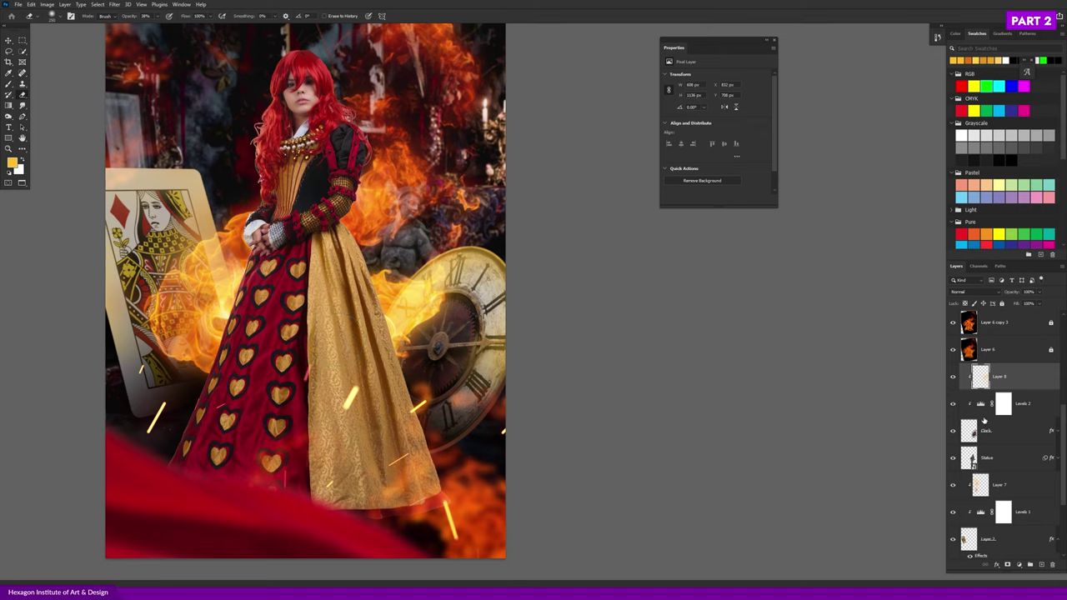
{"action": "left_click", "coordinate": [1014, 483]}
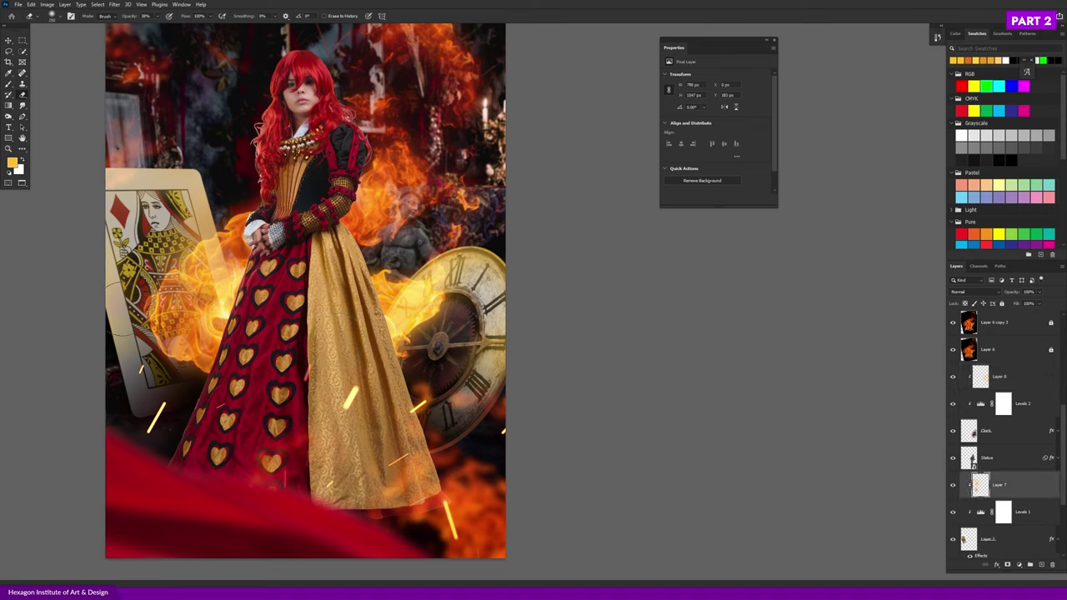
{"action": "key", "text": "b"}
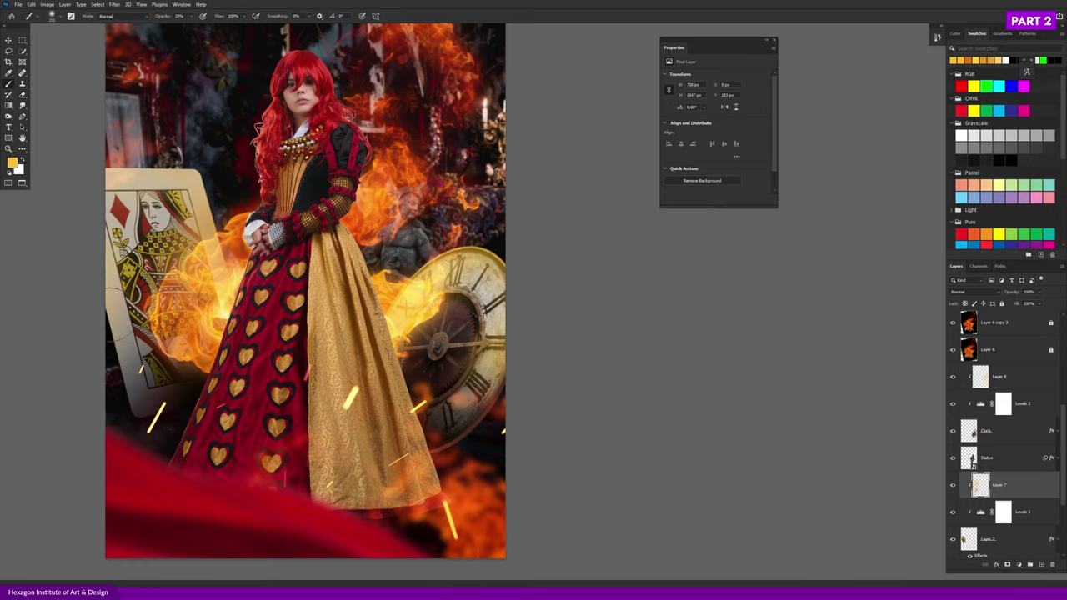
{"action": "key", "text": "ctrl+minus"}
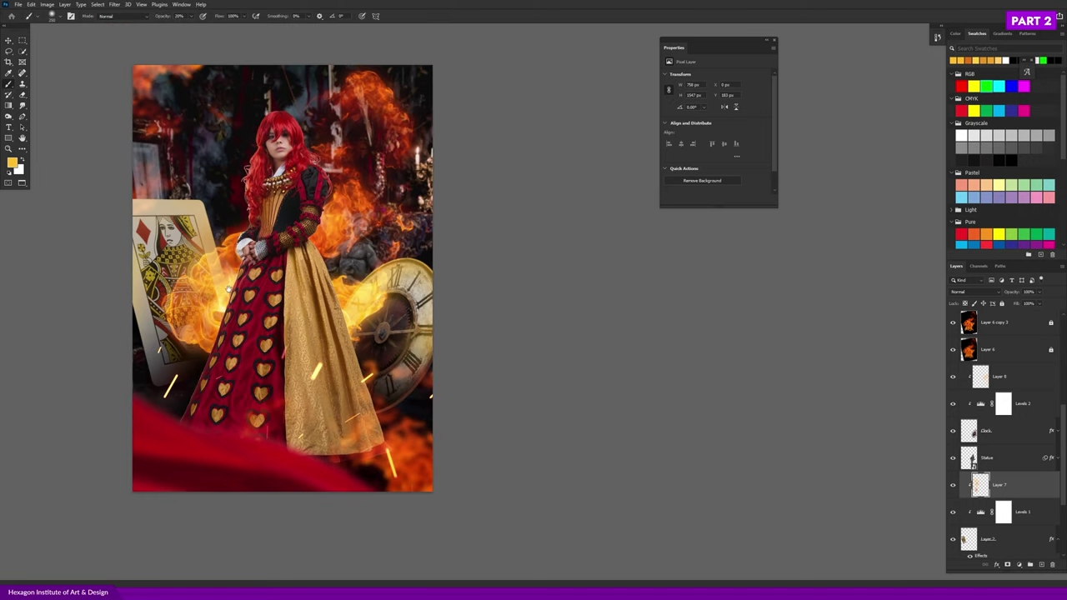
{"action": "key", "text": "ctrl+minus"}
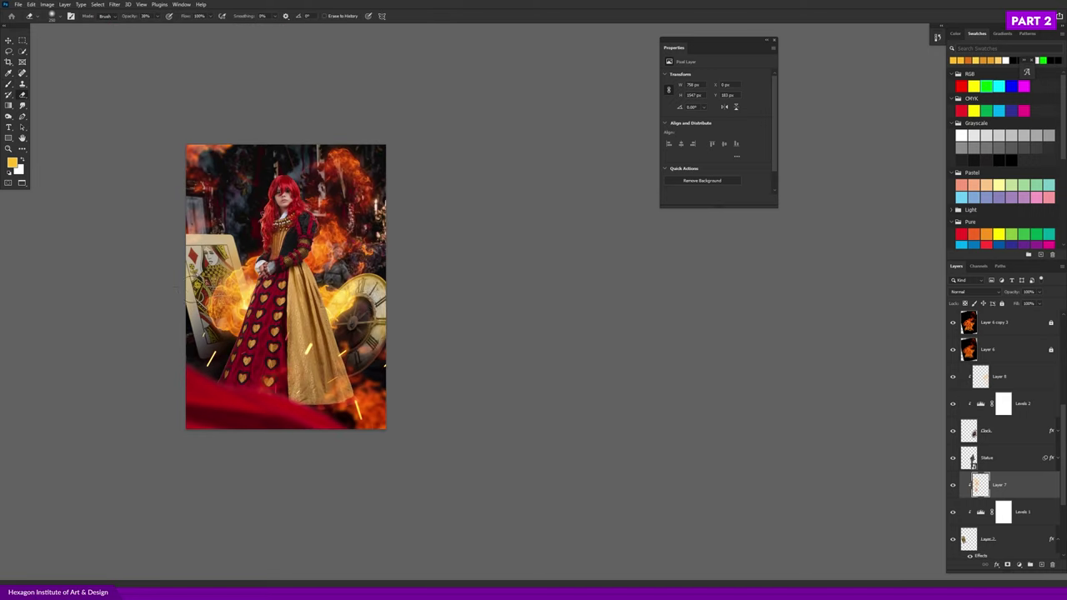
{"action": "key", "text": "ctrl+plus"}
{"action": "left_click", "coordinate": [367, 217], "text": "alt"}
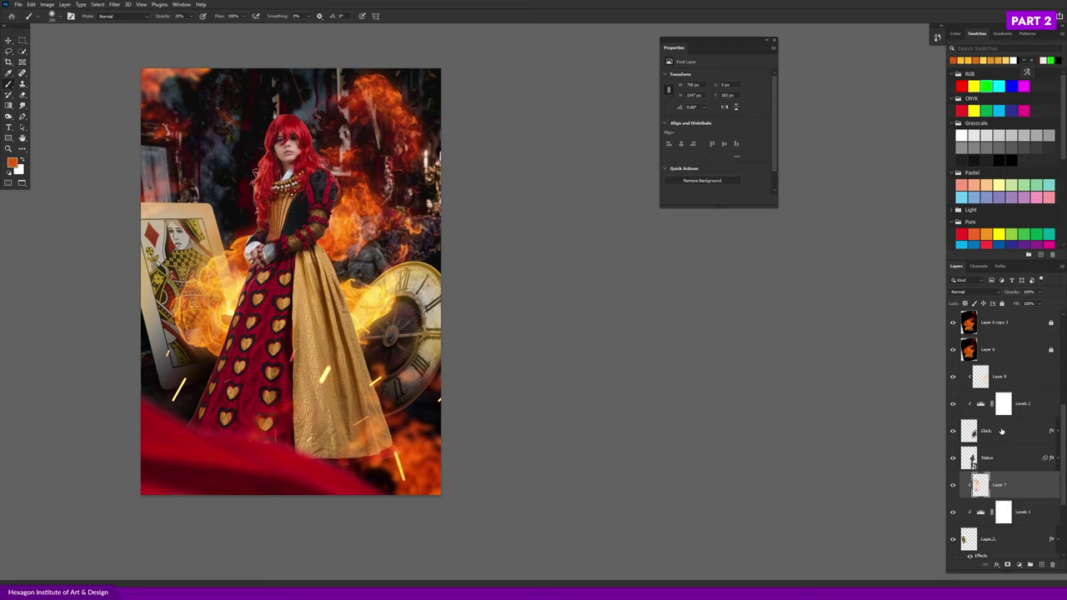
{"action": "left_click", "coordinate": [1022, 375]}
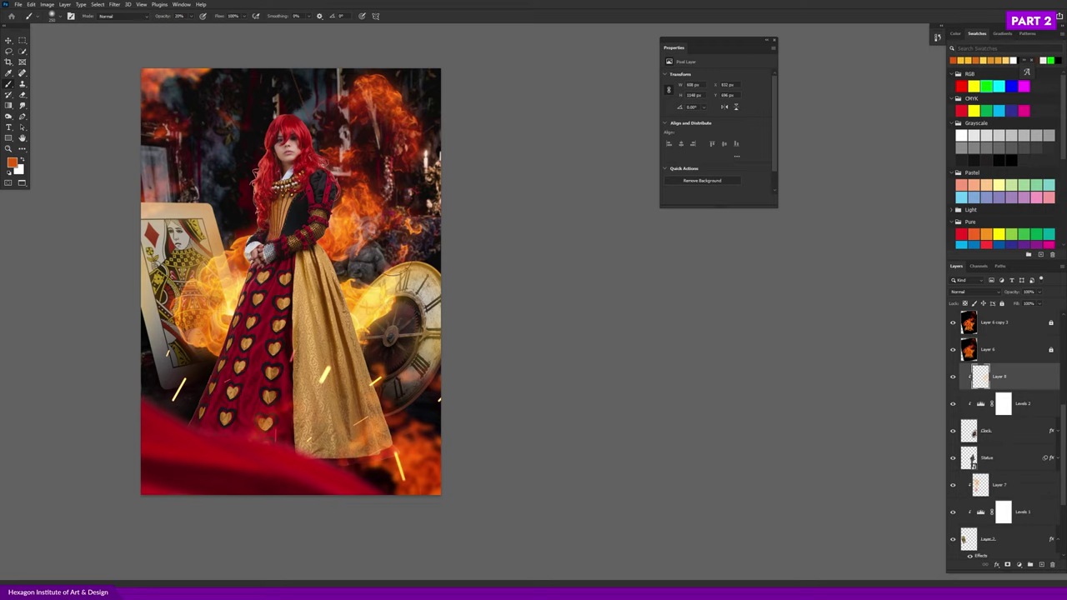
{"action": "left_click_drag", "start_coordinate": [438, 392], "coordinate": [426, 424]}
- Recentre the composite view, then bring up the Grunge folder in File Explorer
{"action": "scroll", "coordinate": [463, 421], "scroll_direction": "down", "scroll_amount": 1}
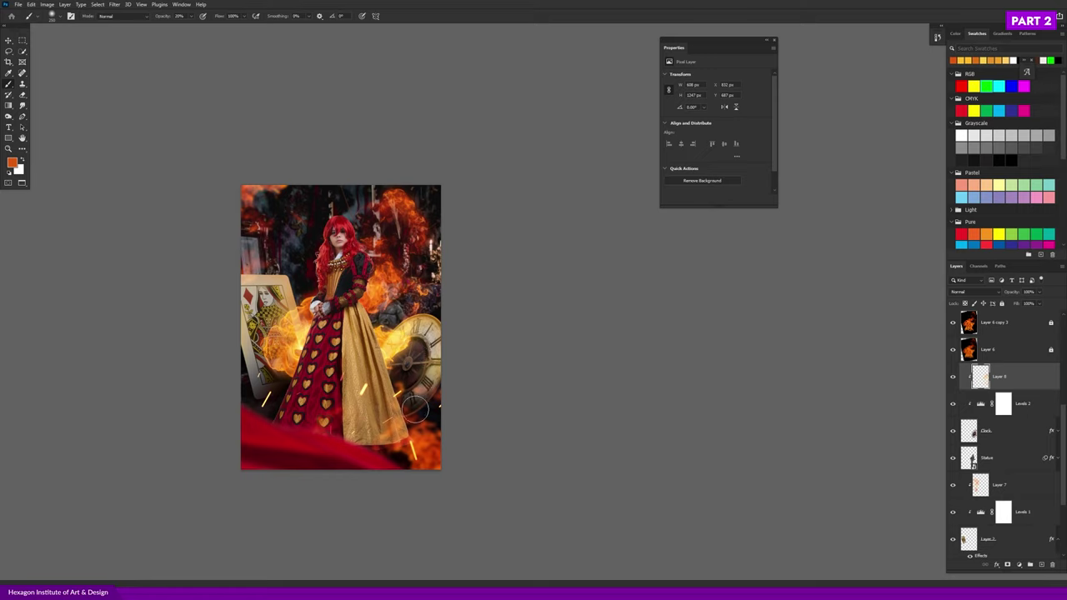
{"action": "scroll", "coordinate": [394, 318], "scroll_direction": "up", "scroll_amount": 1}
{"action": "key", "text": "v"}
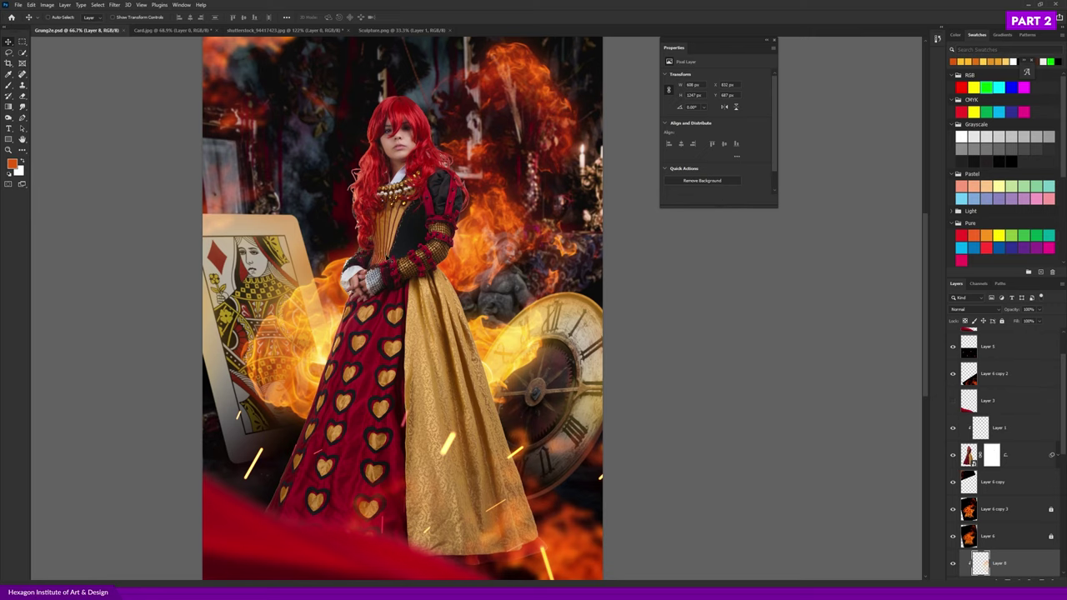
{"action": "scroll", "coordinate": [393, 224], "scroll_direction": "down", "scroll_amount": 1}
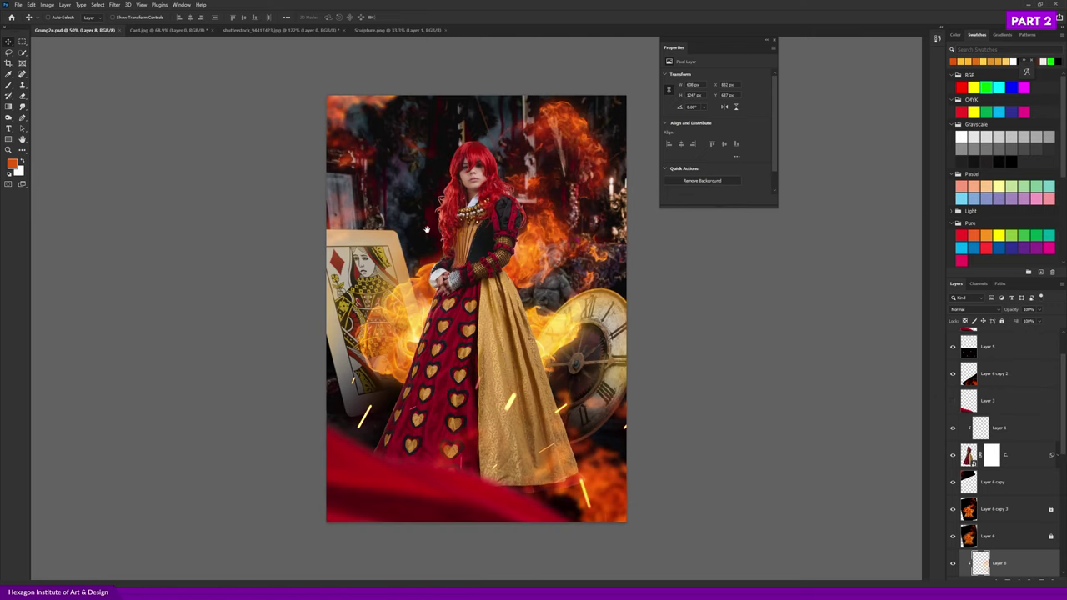
{"action": "left_click_drag", "start_coordinate": [503, 268], "coordinate": [461, 310]}
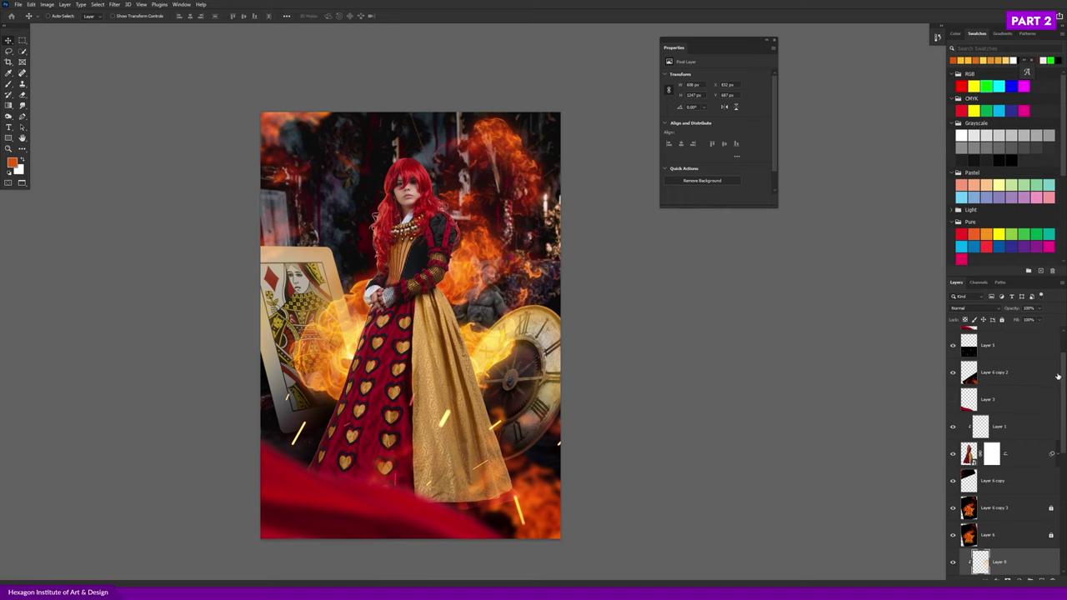
{"action": "scroll", "coordinate": [1063, 384], "scroll_direction": "up", "scroll_amount": 2}
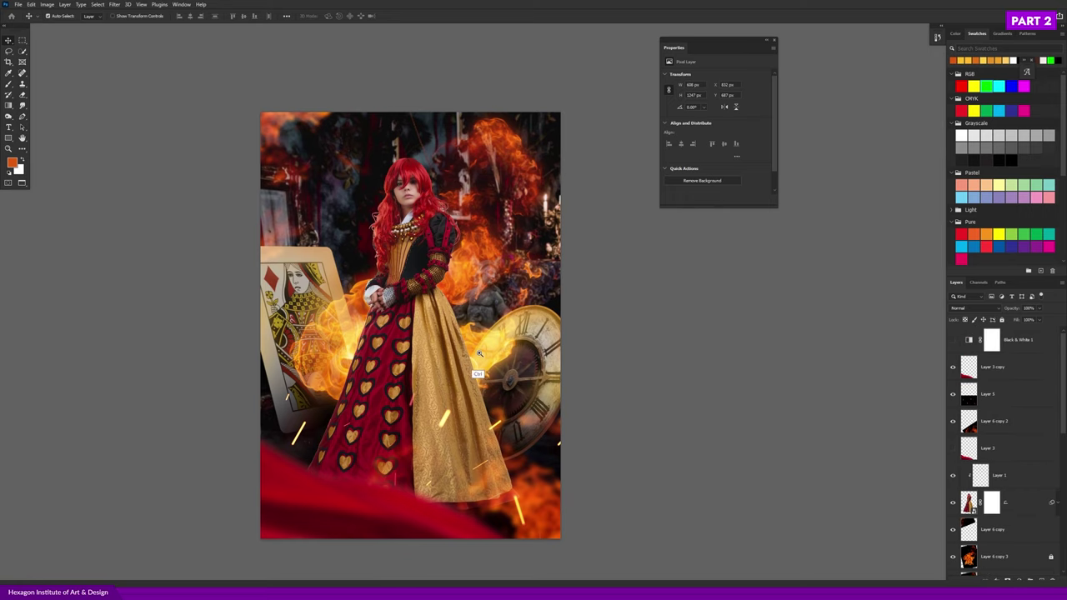
{"action": "left_click_drag", "start_coordinate": [480, 354], "coordinate": [471, 336]}
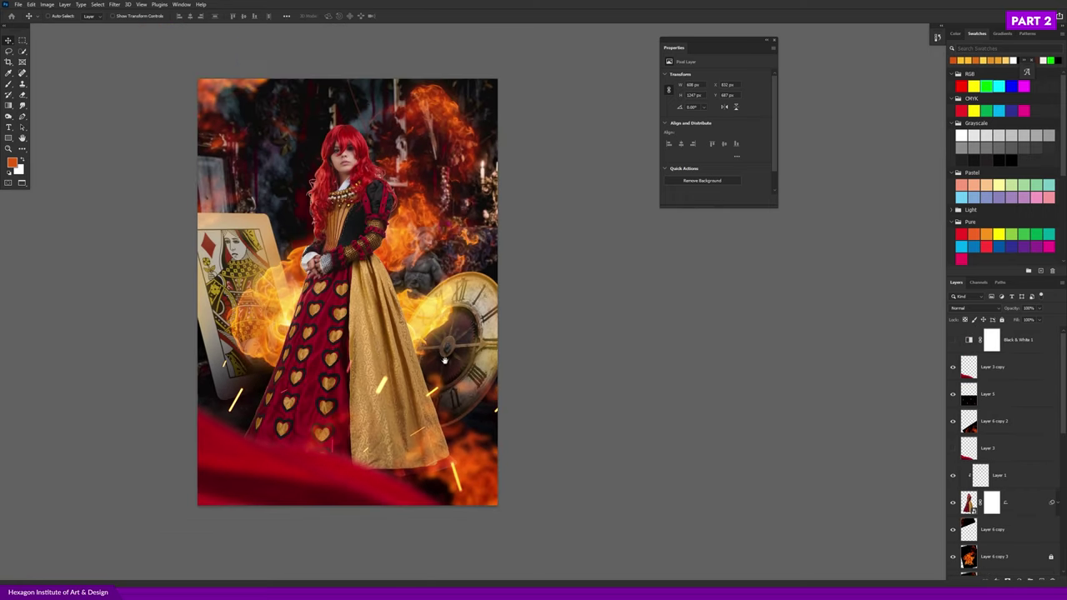
{"action": "left_click_drag", "start_coordinate": [400, 297], "coordinate": [384, 308]}
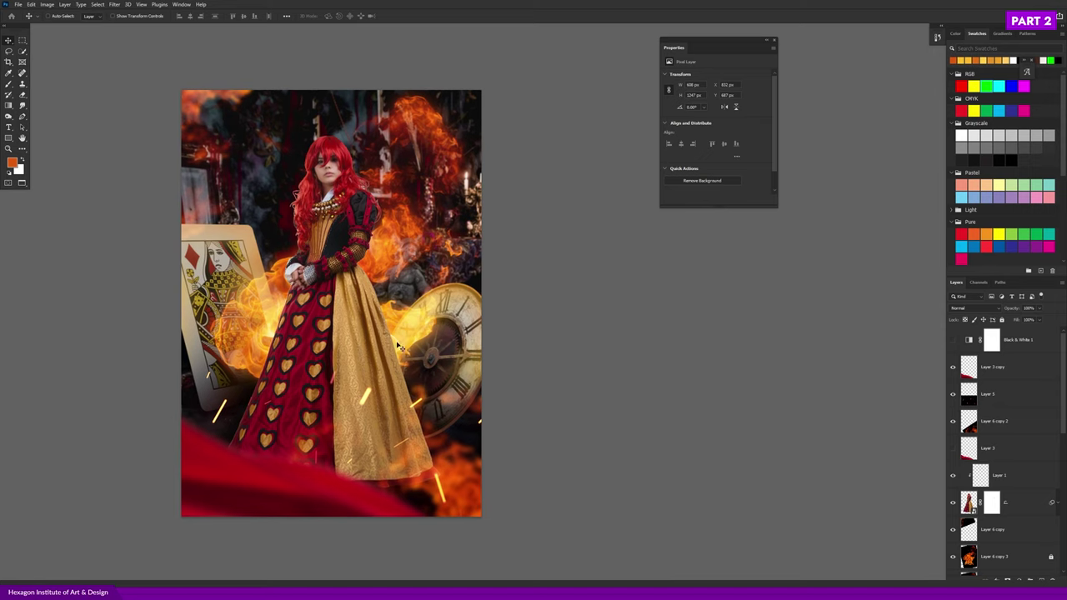
{"action": "key", "text": "alt+Tab"}
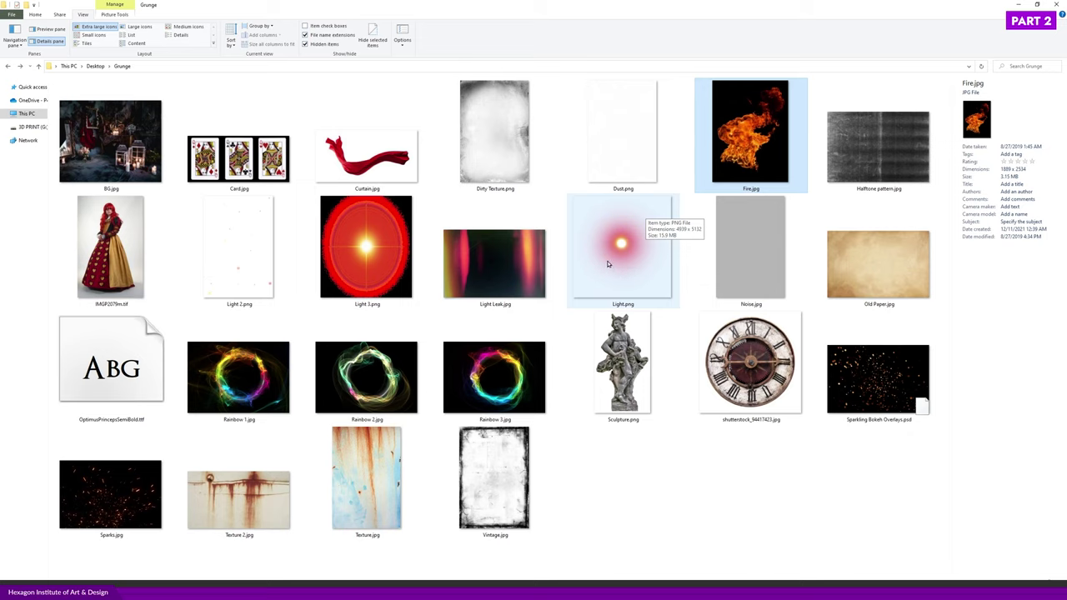
- Open Light.png from the Grunge folder with Adobe Photoshop 2022
{"action": "left_click", "coordinate": [608, 264]}
{"action": "right_click", "coordinate": [604, 260]}
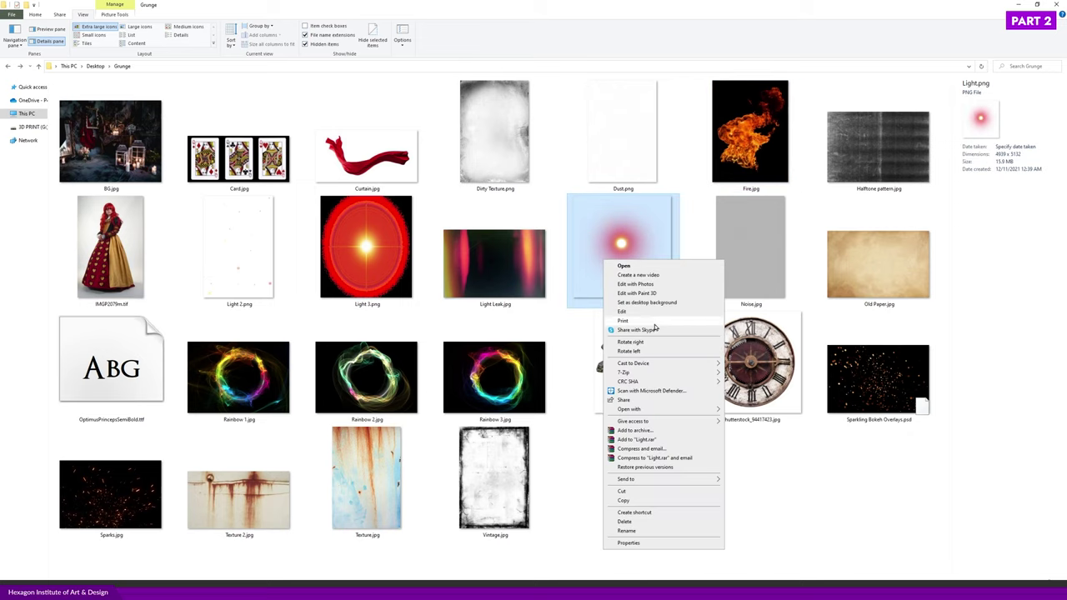
{"action": "mouse_move", "coordinate": [663, 410]}
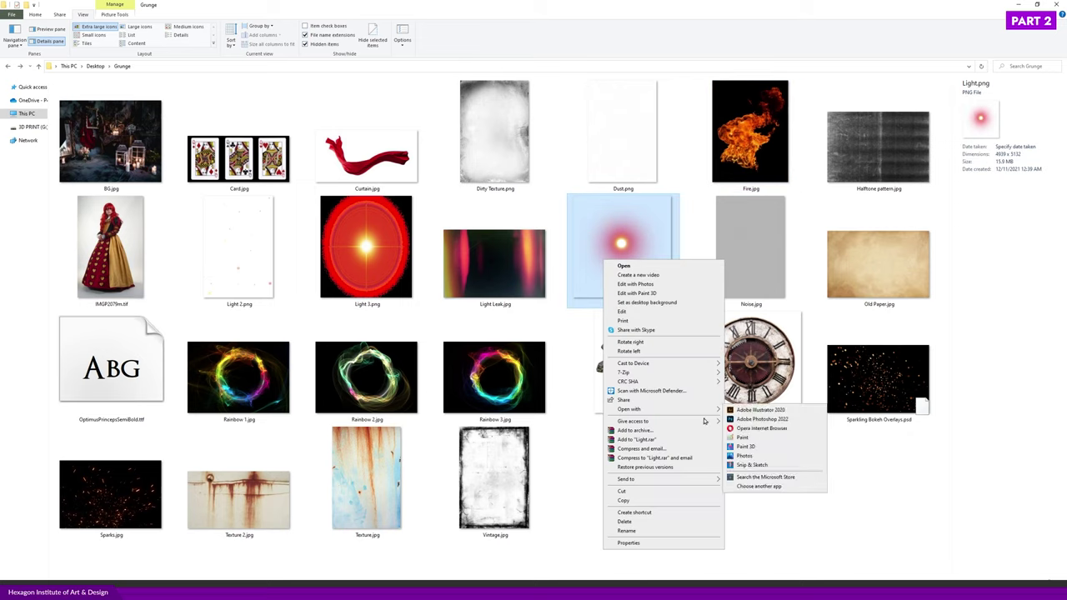
{"action": "left_click", "coordinate": [739, 420]}
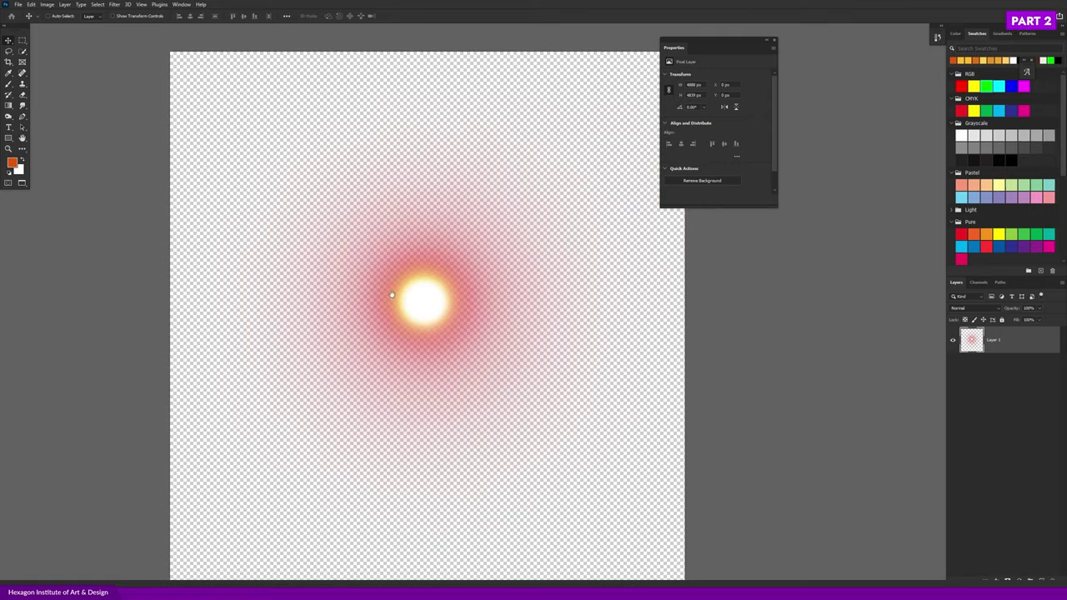
- Bring the Light.png flare into the queen composite as Layer 9, positioned behind the queen's waist
{"action": "key", "text": "ctrl+Tab"}
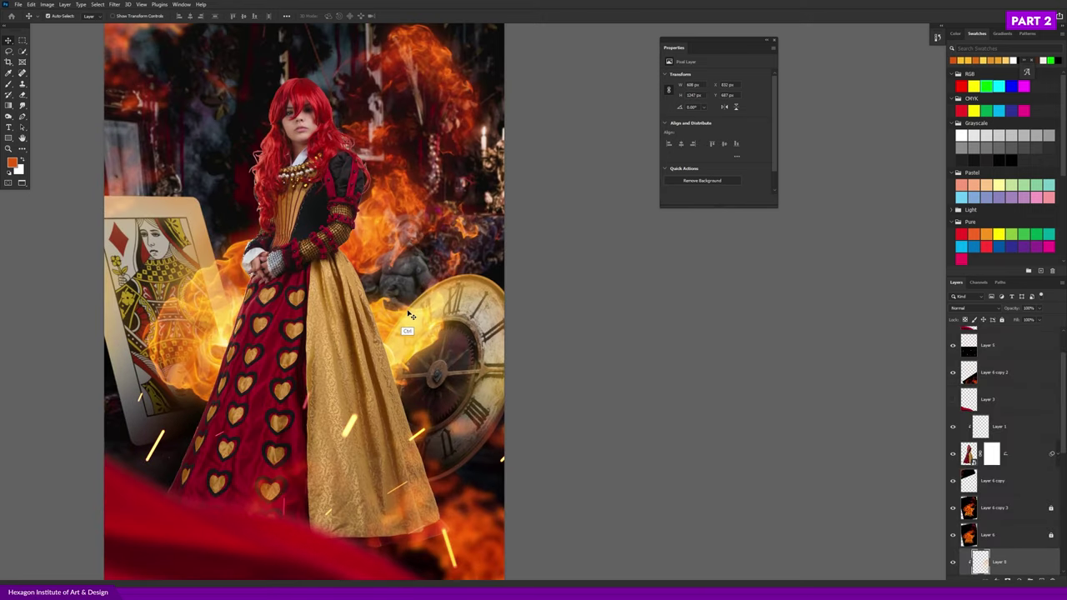
{"action": "left_click_drag", "start_coordinate": [411, 316], "coordinate": [410, 316]}
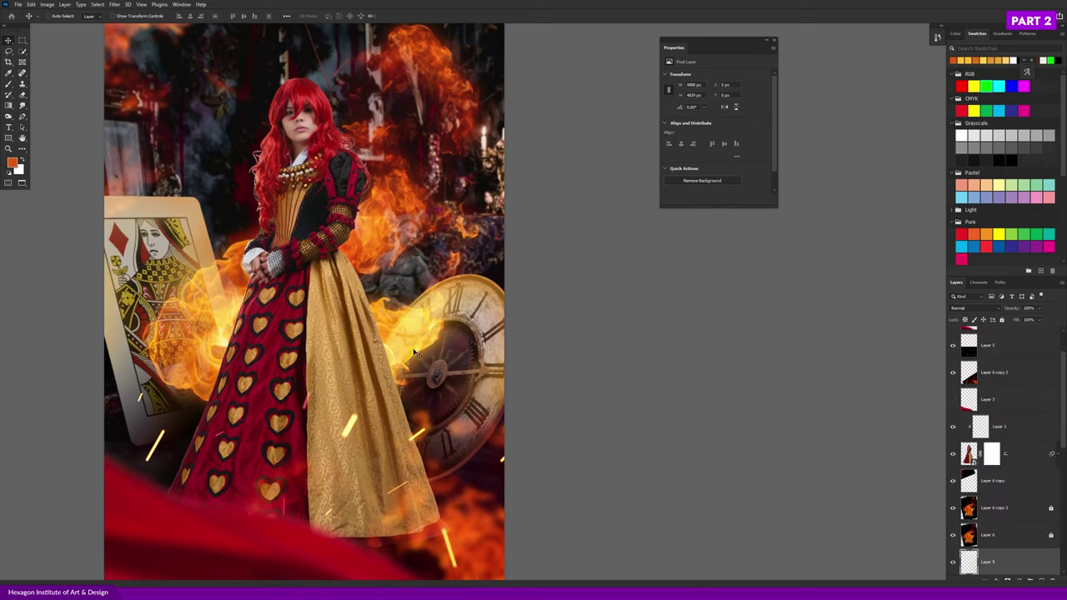
{"action": "scroll", "coordinate": [422, 371], "scroll_direction": "down", "scroll_amount": 1}
{"action": "scroll", "coordinate": [435, 371], "scroll_direction": "down", "scroll_amount": 1}
{"action": "mouse_move", "coordinate": [526, 431]}
{"action": "left_mouse_down"}
{"action": "mouse_move", "coordinate": [405, 291]}
{"action": "mouse_move", "coordinate": [476, 322]}
{"action": "mouse_move", "coordinate": [354, 284]}
{"action": "mouse_move", "coordinate": [409, 302]}
{"action": "left_mouse_up"}
{"action": "scroll", "coordinate": [414, 310], "scroll_direction": "up", "scroll_amount": 1}
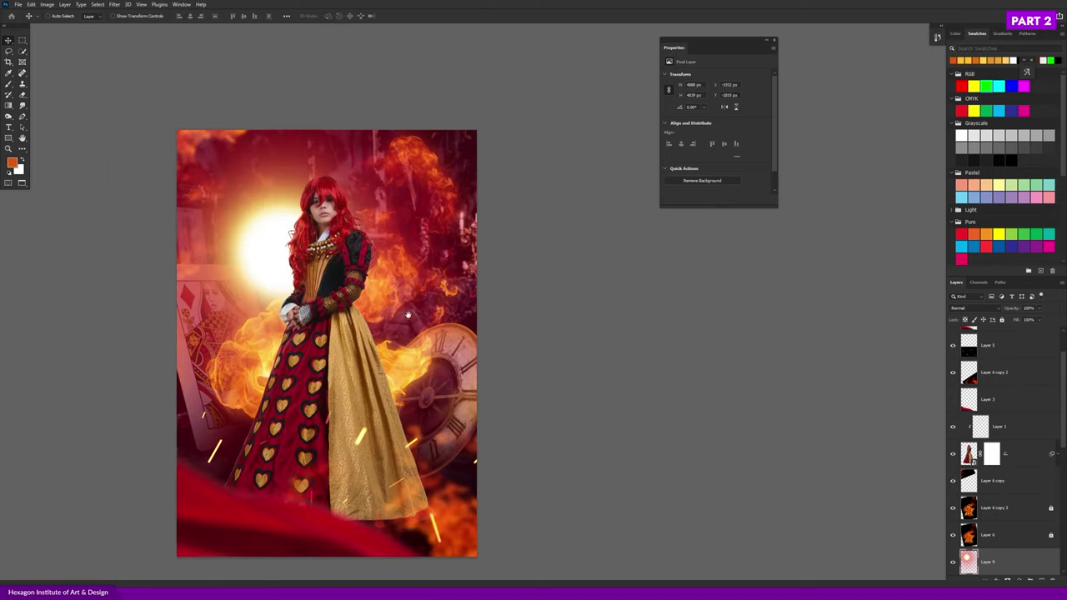
{"action": "mouse_move", "coordinate": [414, 310]}
{"action": "left_mouse_down"}
{"action": "mouse_move", "coordinate": [369, 345]}
{"action": "mouse_move", "coordinate": [338, 482]}
{"action": "mouse_move", "coordinate": [369, 323]}
{"action": "mouse_move", "coordinate": [383, 373]}
{"action": "mouse_move", "coordinate": [367, 371]}
{"action": "left_mouse_up"}
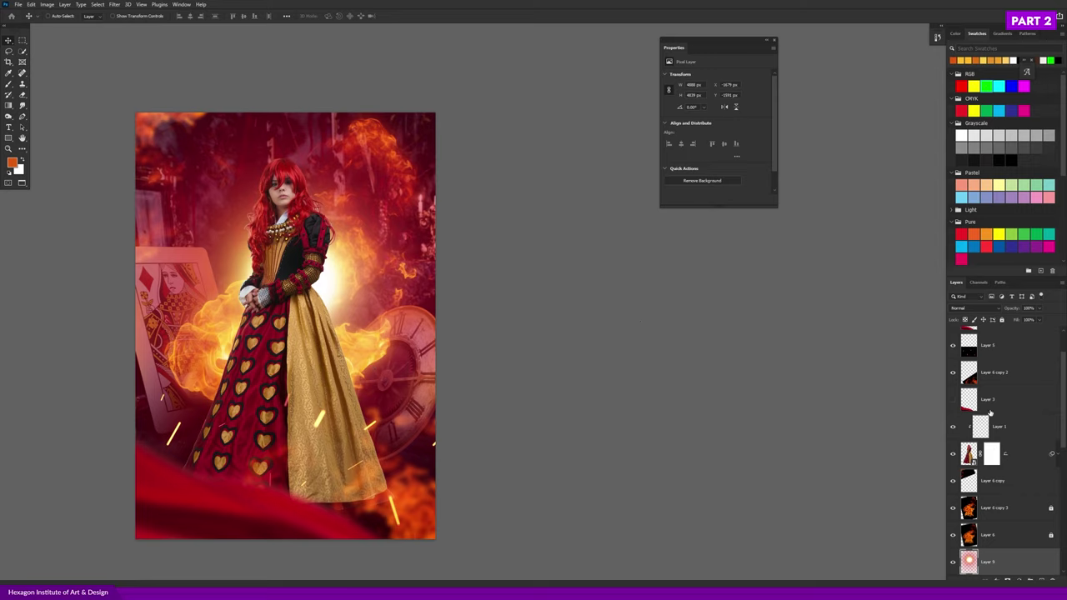
{"action": "scroll", "coordinate": [1009, 433], "scroll_direction": "down", "scroll_amount": 3}
{"action": "scroll", "coordinate": [1001, 417], "scroll_direction": "down", "scroll_amount": 3}
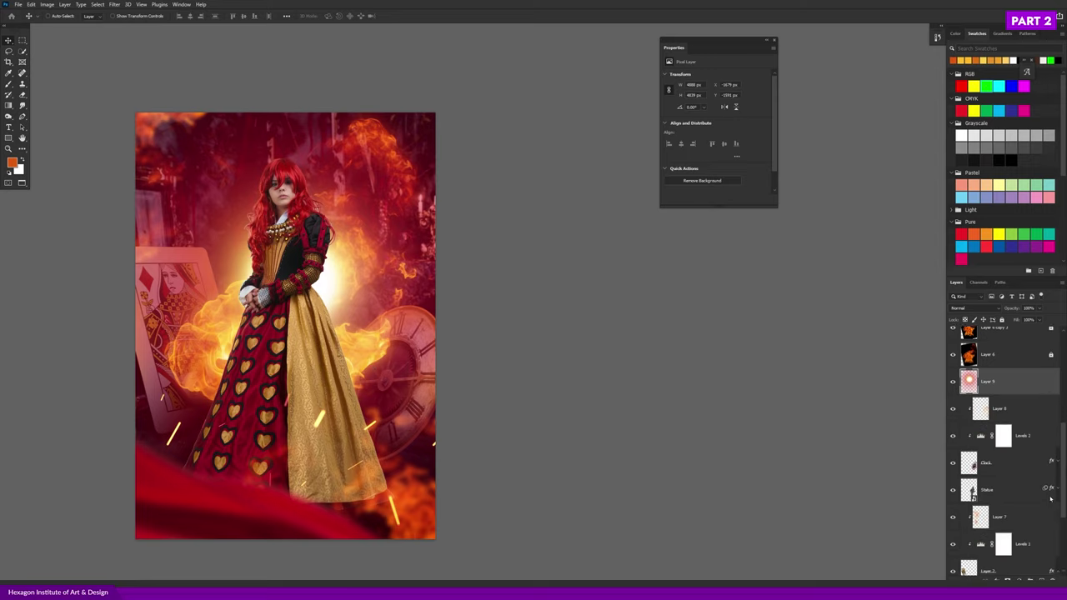